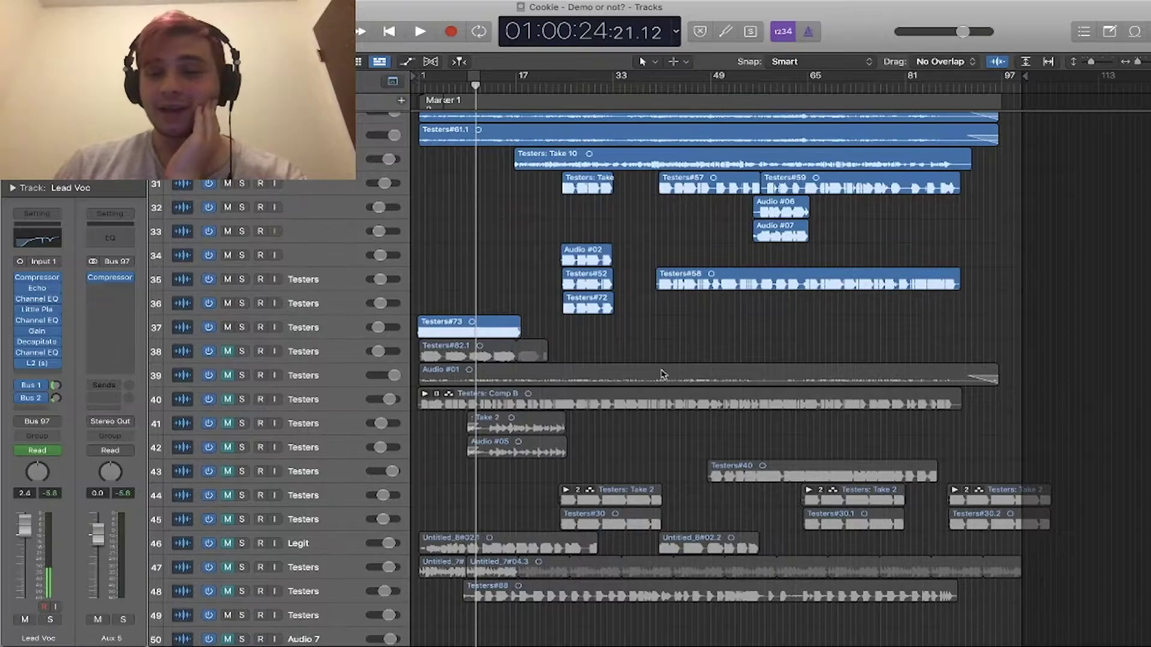
- Look over the arrangement's tracks and select the first region on the Lead Voc track
scroll(680, 546, up, 5)
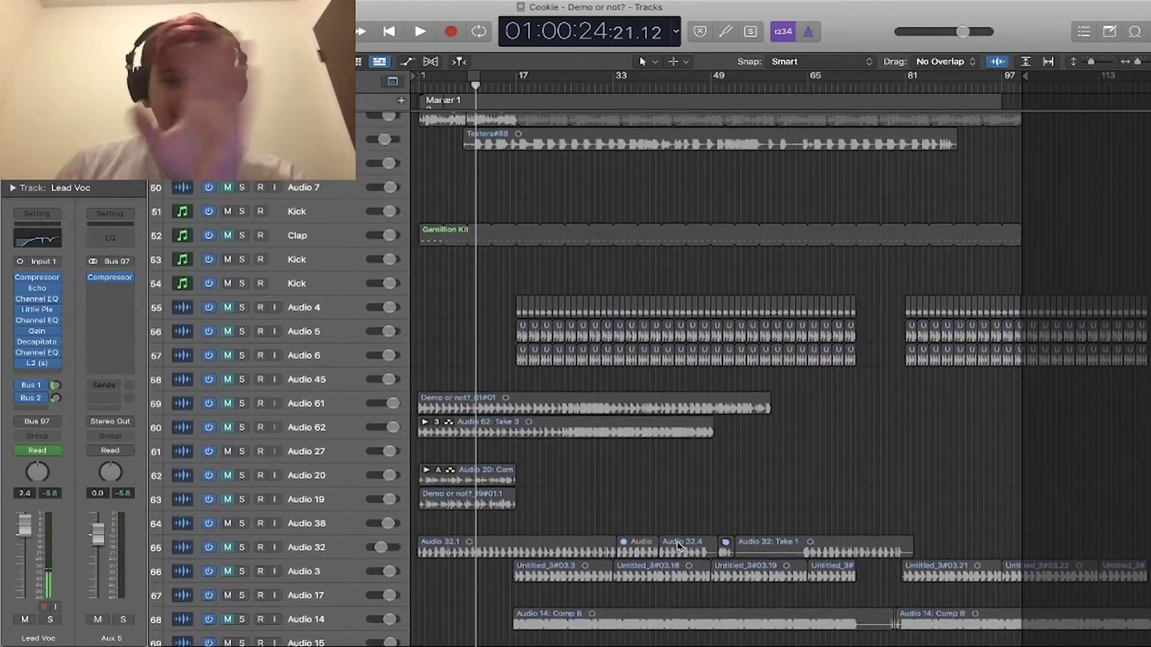
scroll(679, 545, up, 15)
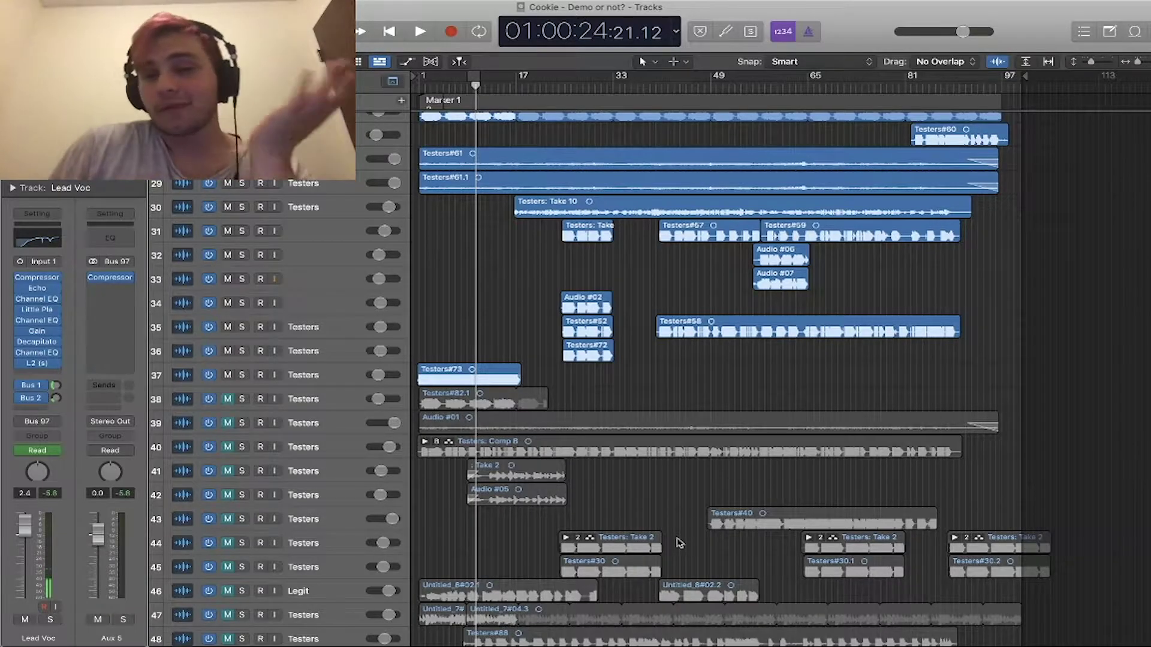
scroll(679, 544, up, 15)
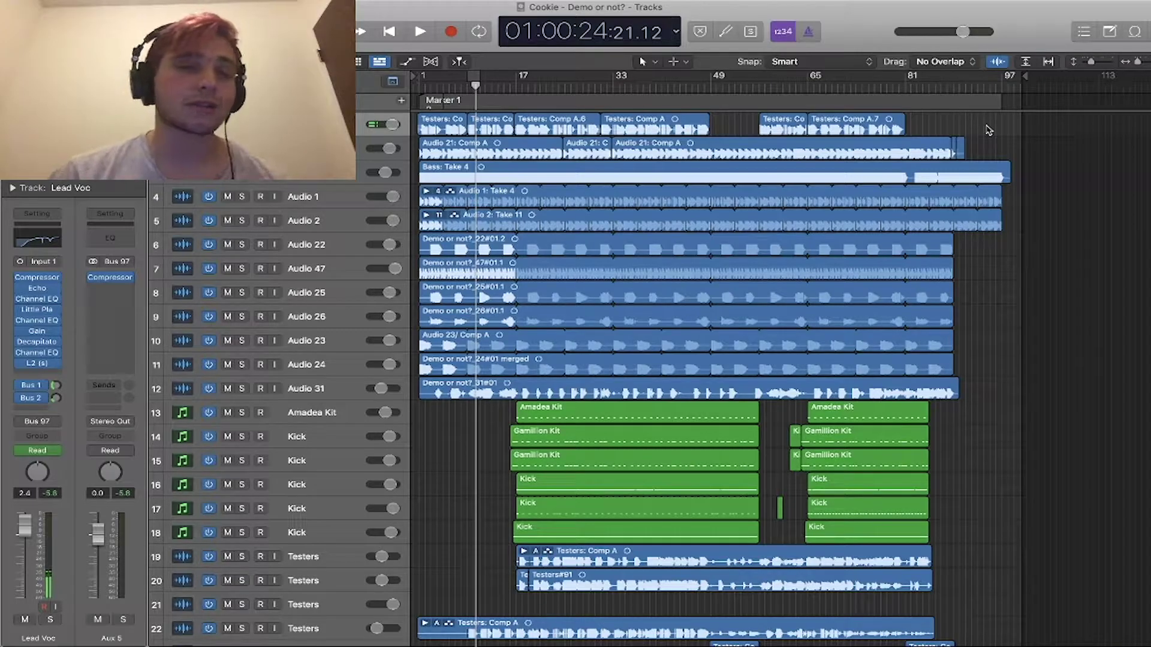
click(418, 126)
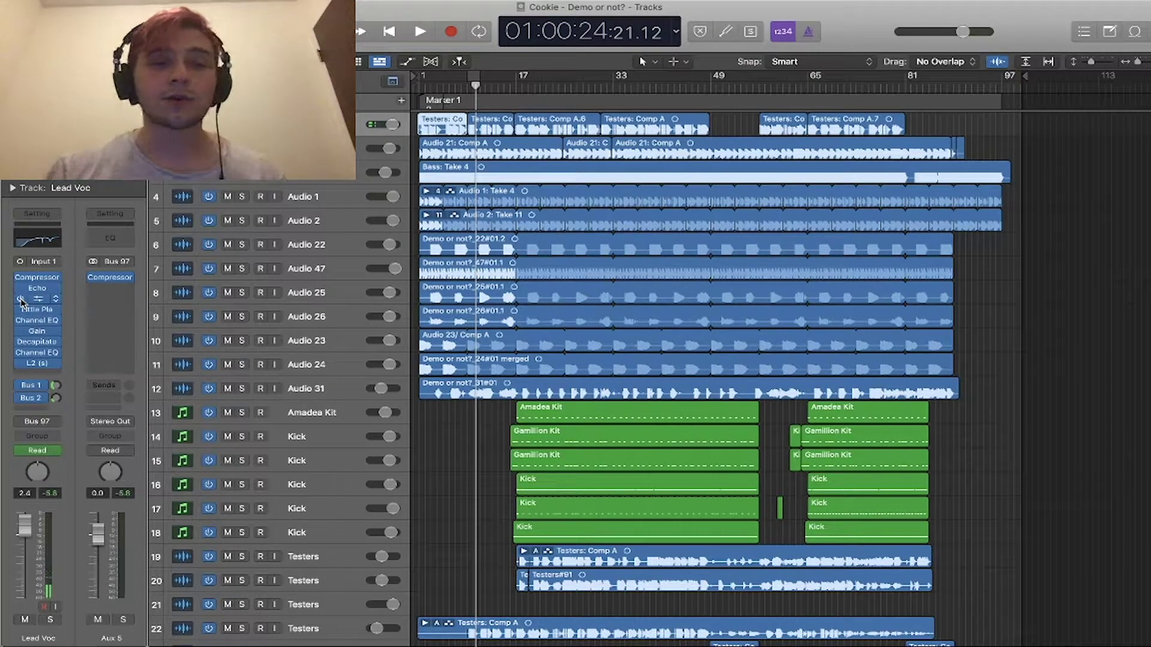
- Create a cycle range from bar 9 to bar 11 over the lead vocal
key(super+Right)
key(super+Right)
key(super+Right)
key(super+Right)
key(super+Right)
key(super+Right)
key(super+Right)
key(super+Right)
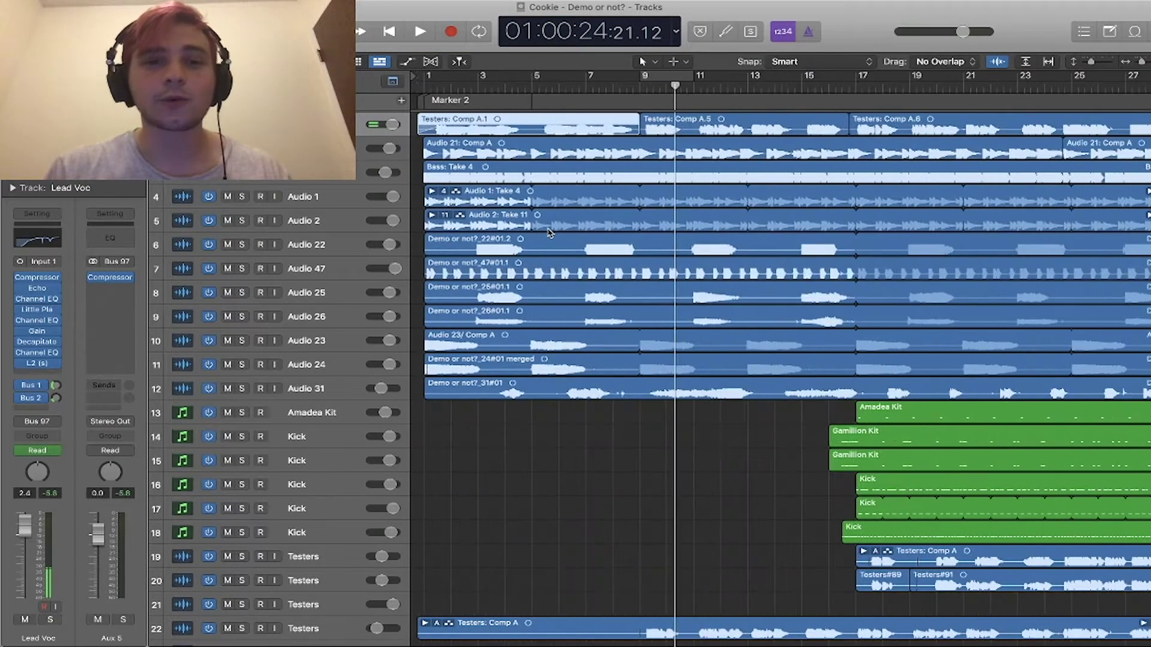
scroll(549, 233, right, 5)
scroll(550, 233, right, 3)
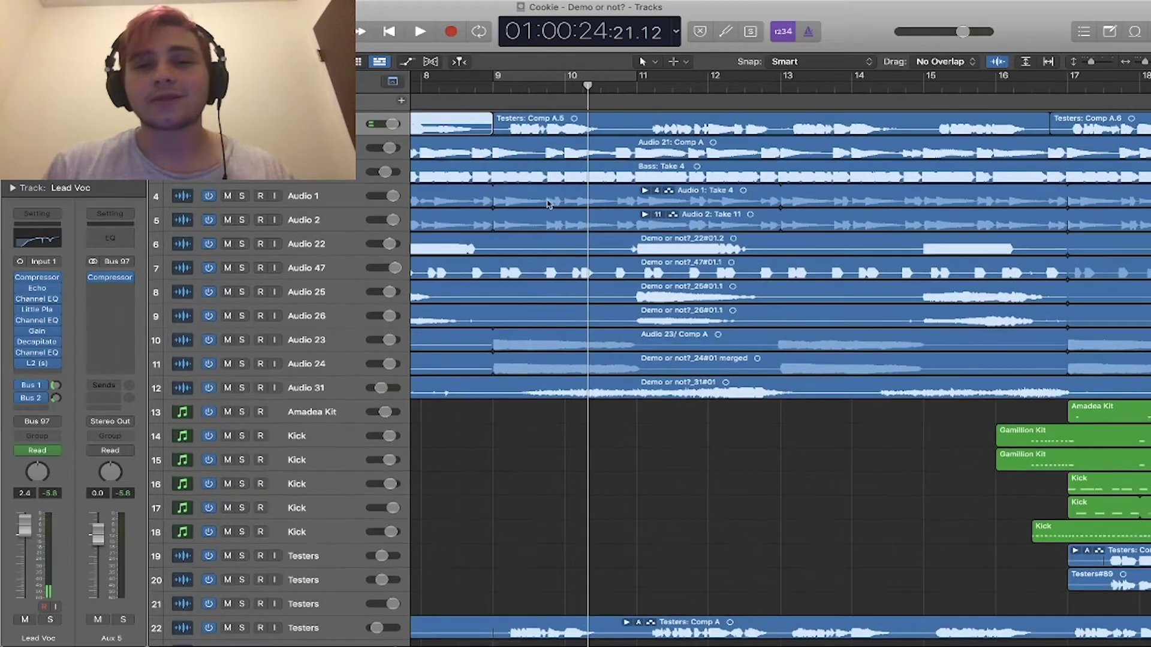
click(494, 78)
drag(494, 77, 624, 105)
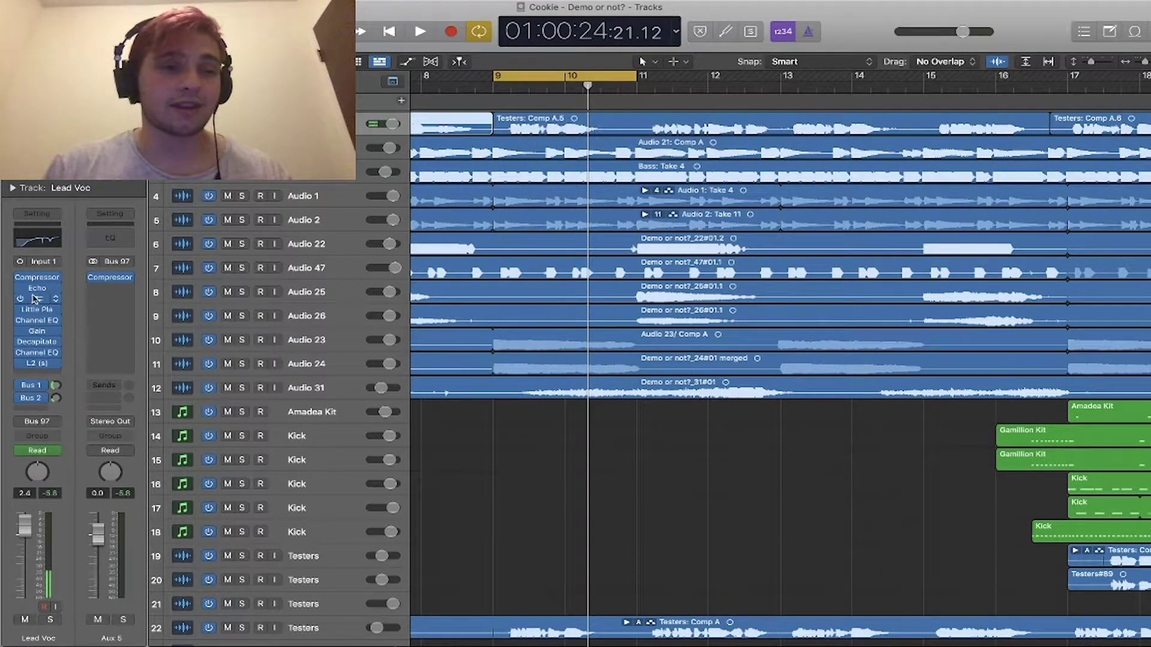
- Bypass all insert plug-ins on the Lead Voc channel, solo the track, and audition the dry vocal
drag(20, 278, 20, 363)
key(space)
key(s)
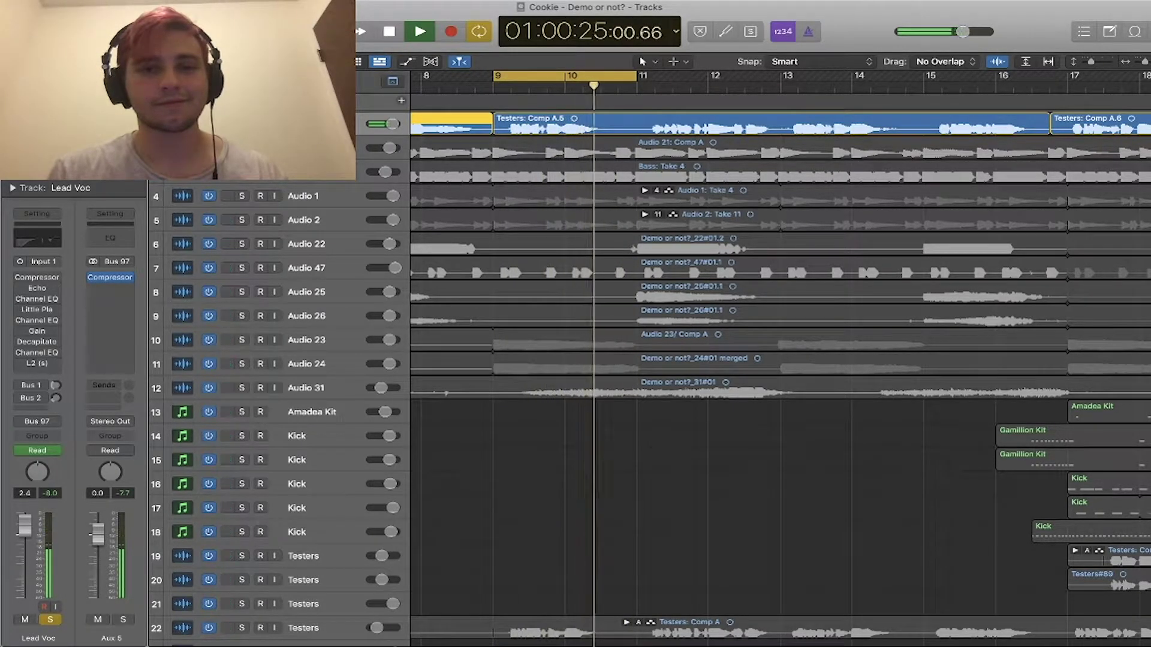
key(space)
- Redefine the cycle range to run from just after bar 9 to about midway through bar 10, with the Lead Voc track's regions in it selected
key(super+Right)
key(super+Right)
click(590, 83)
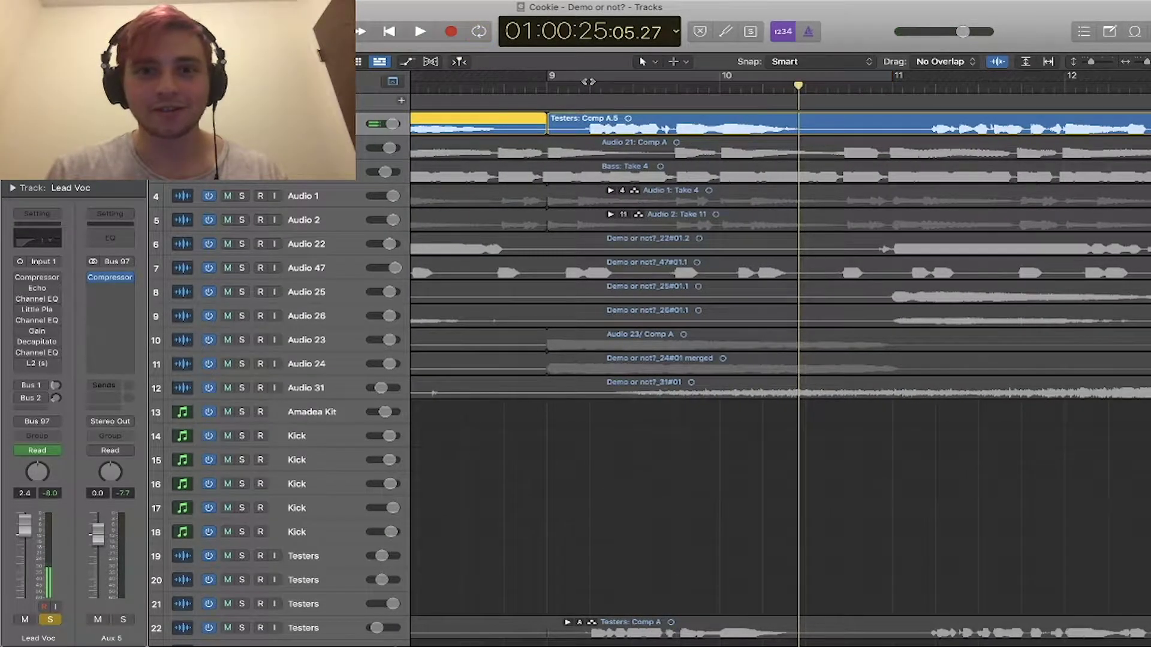
drag(580, 78, 814, 178)
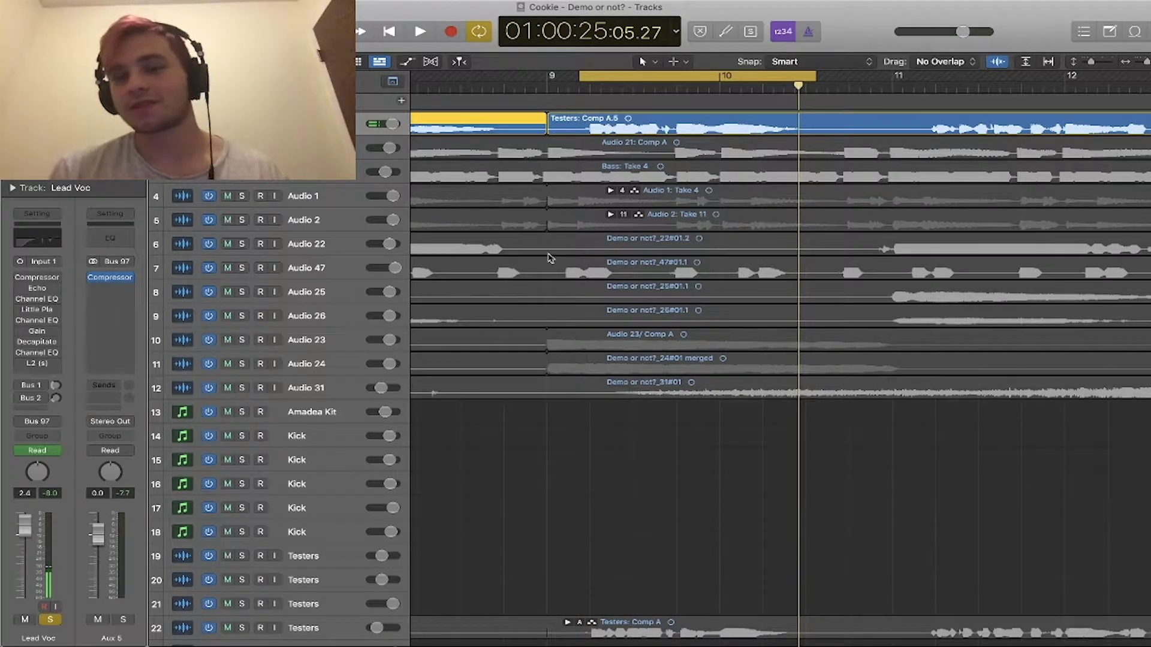
click(326, 127)
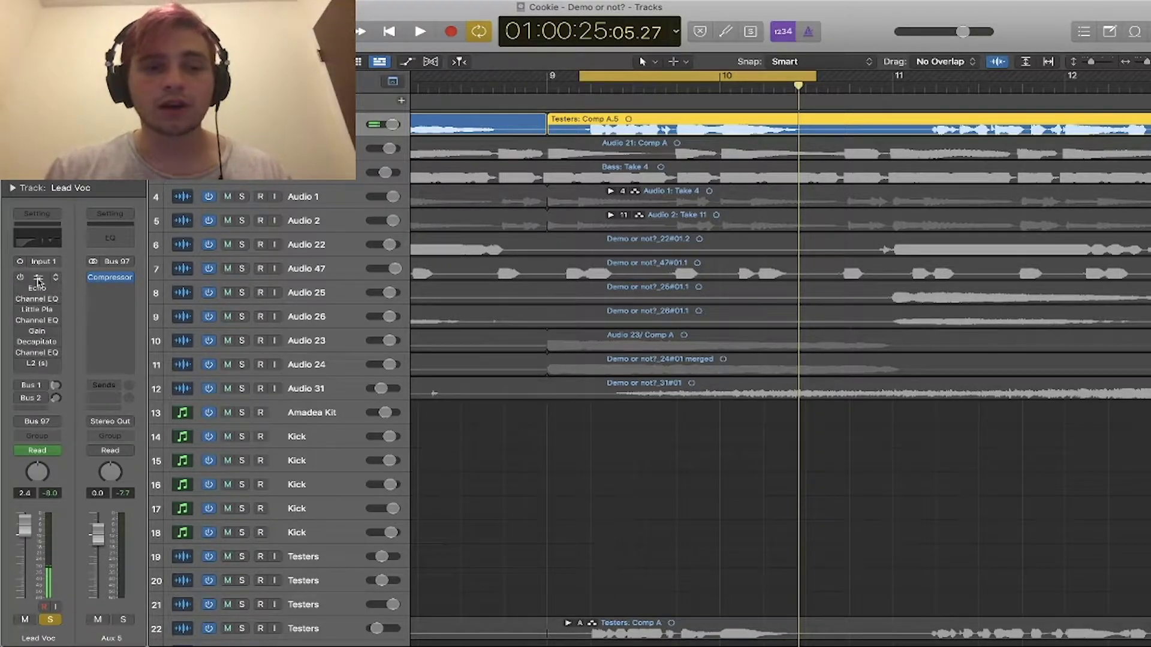
- Open the Lead Voc Compressor and examine its ratio, attack, release, threshold and make-up settings
click(38, 282)
drag(672, 174, 605, 34)
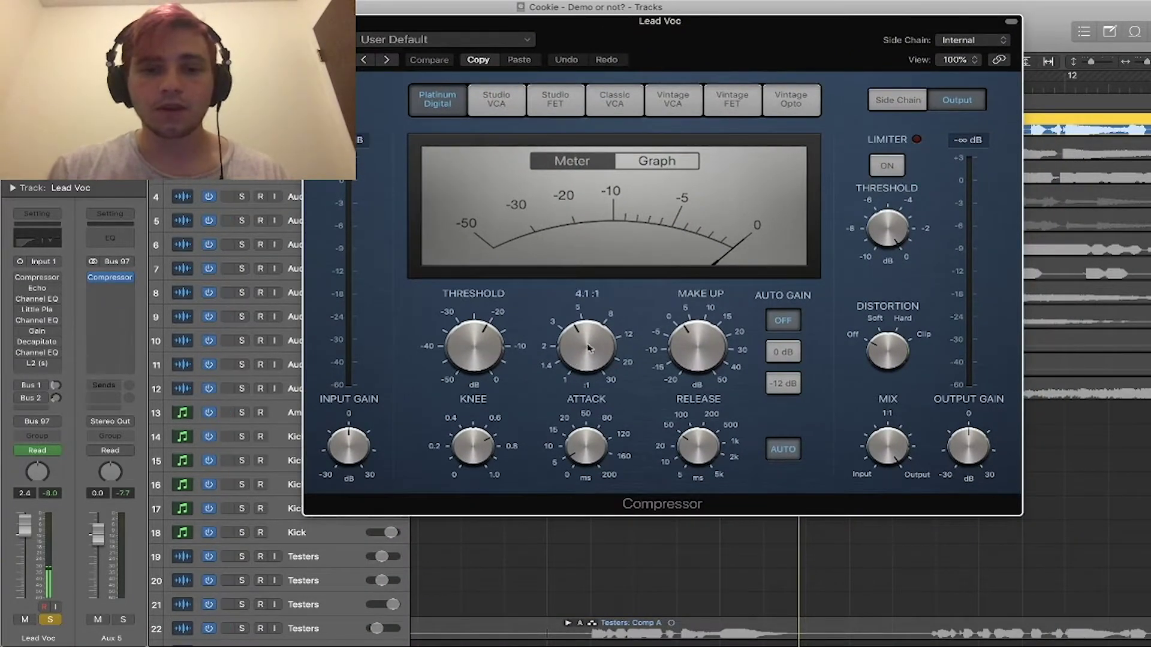
mouse_move(596, 455)
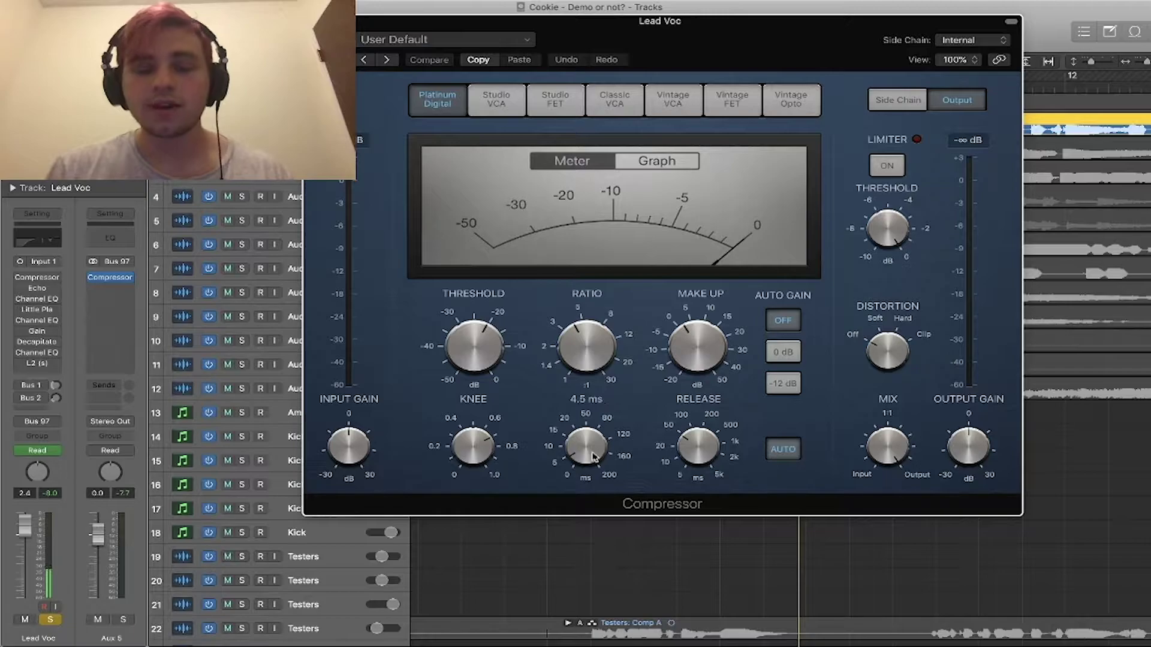
mouse_move(703, 449)
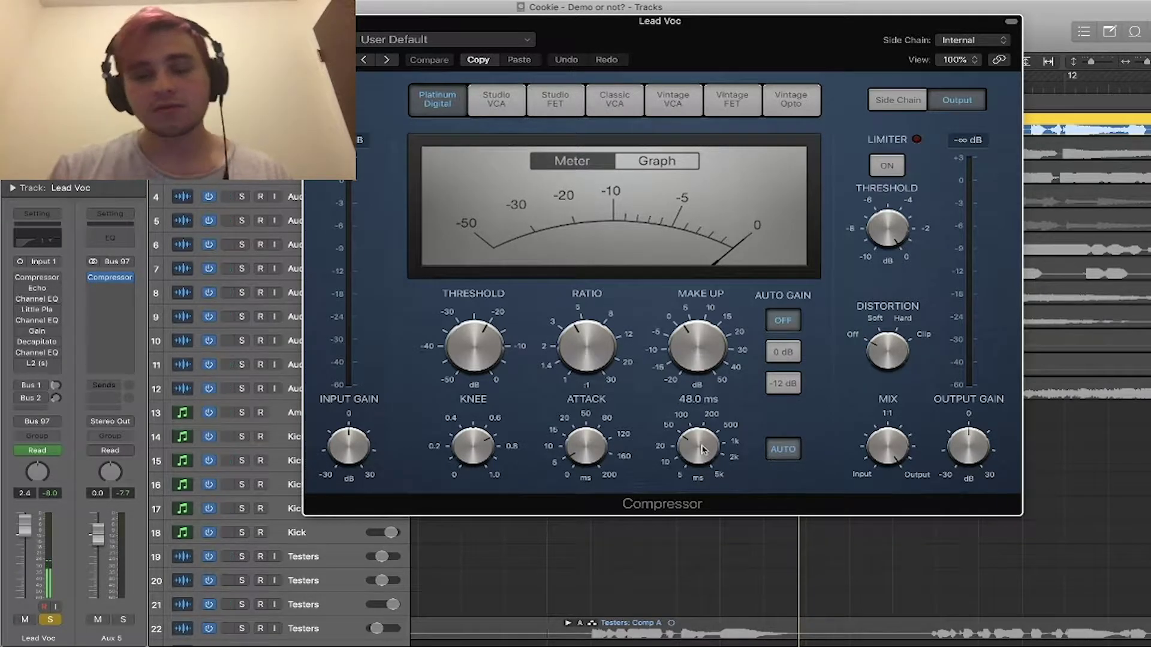
mouse_move(700, 340)
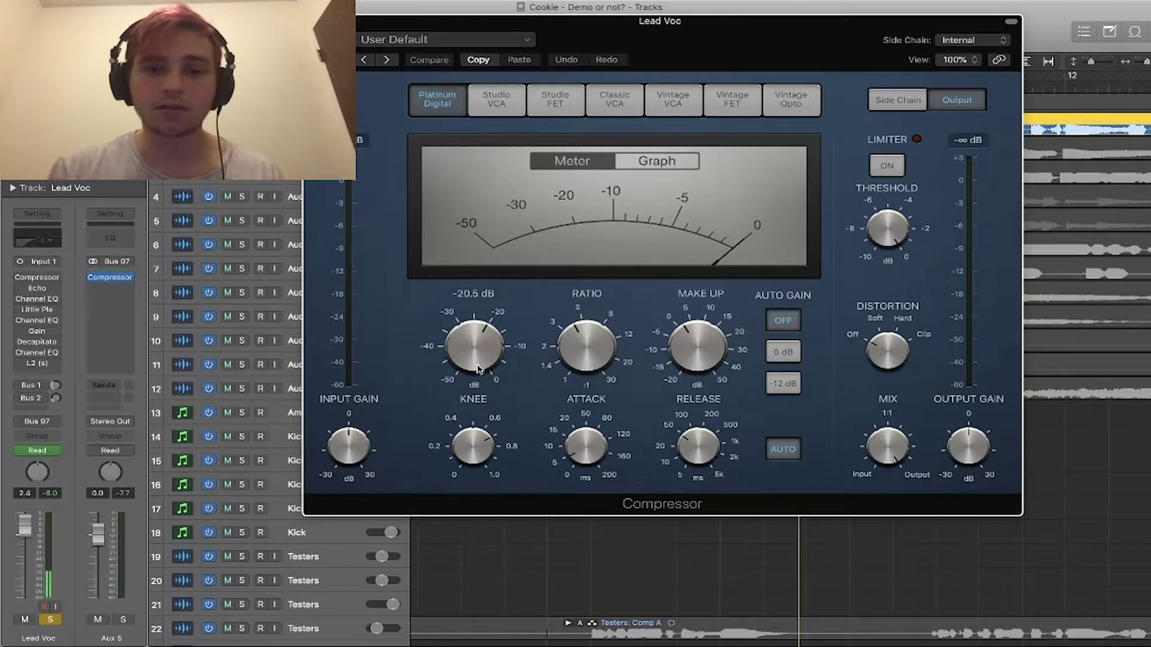
mouse_move(687, 309)
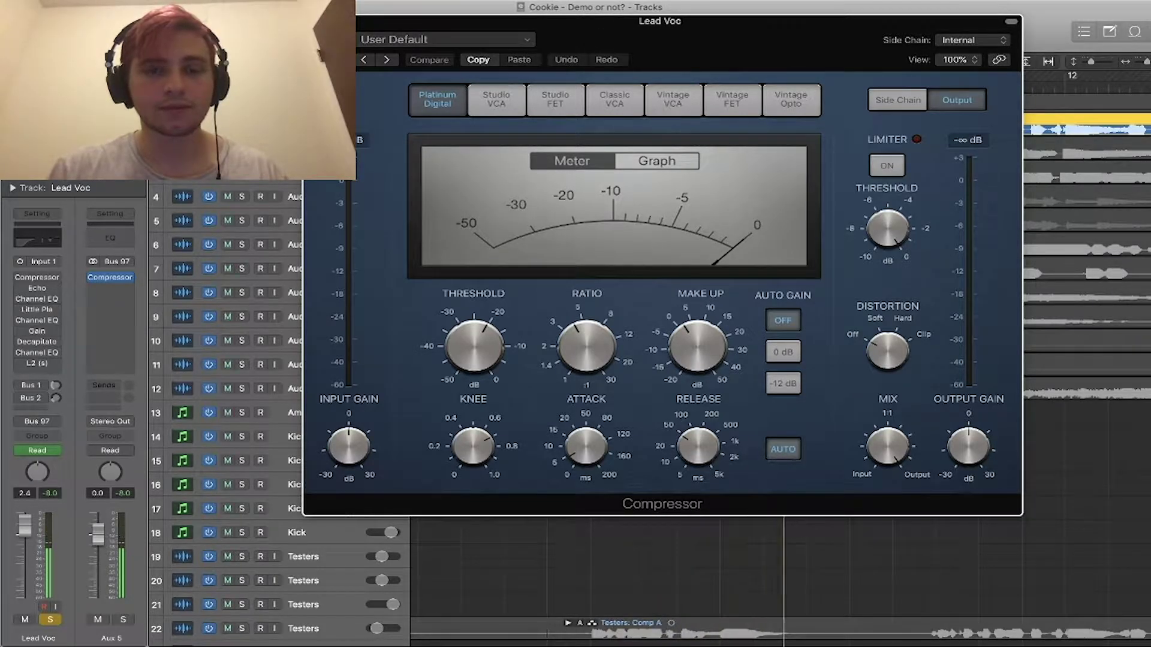
- Compare the looped vocal with the Compressor on and off, leave the Compressor enabled, and close its window
click(328, 50)
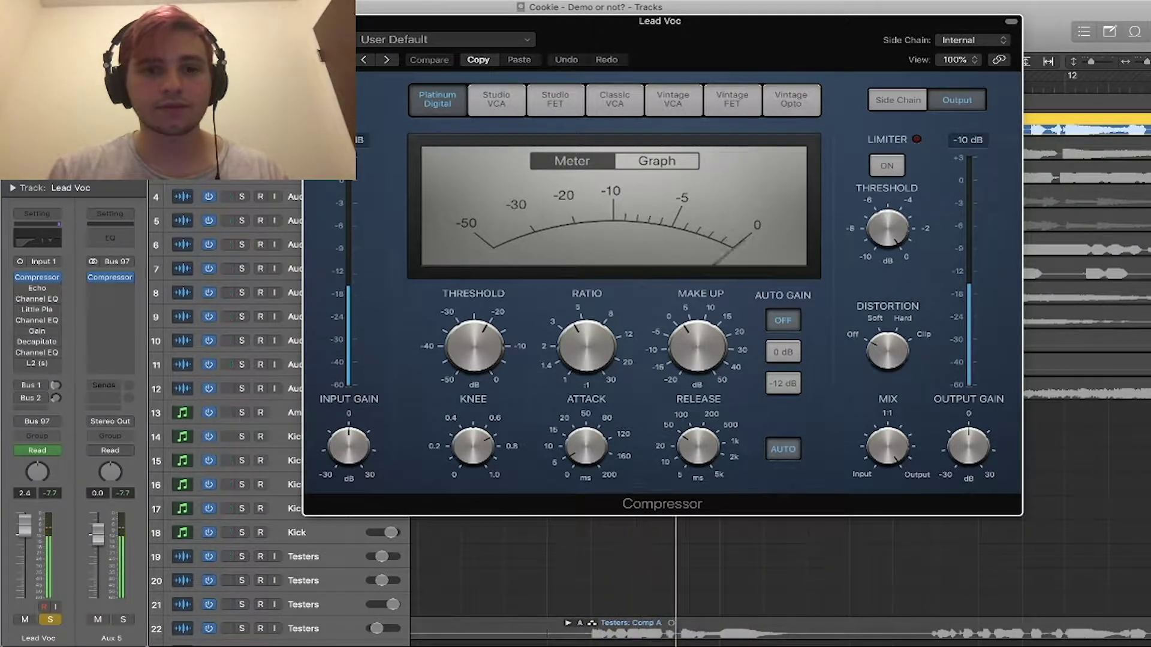
click(328, 49)
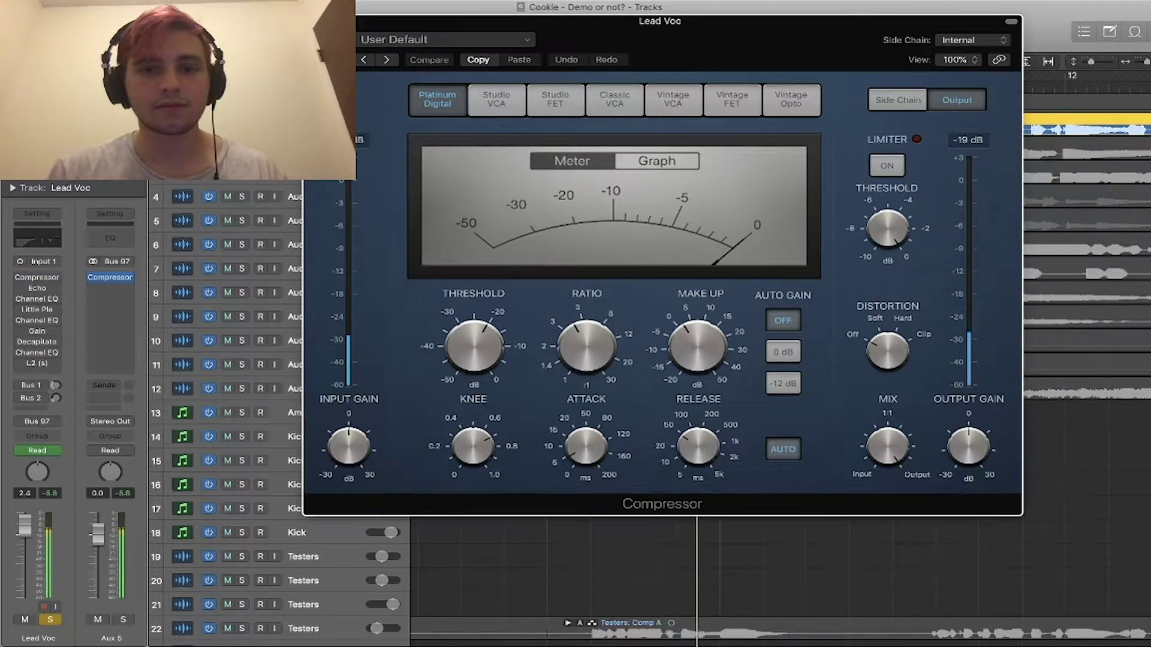
click(328, 49)
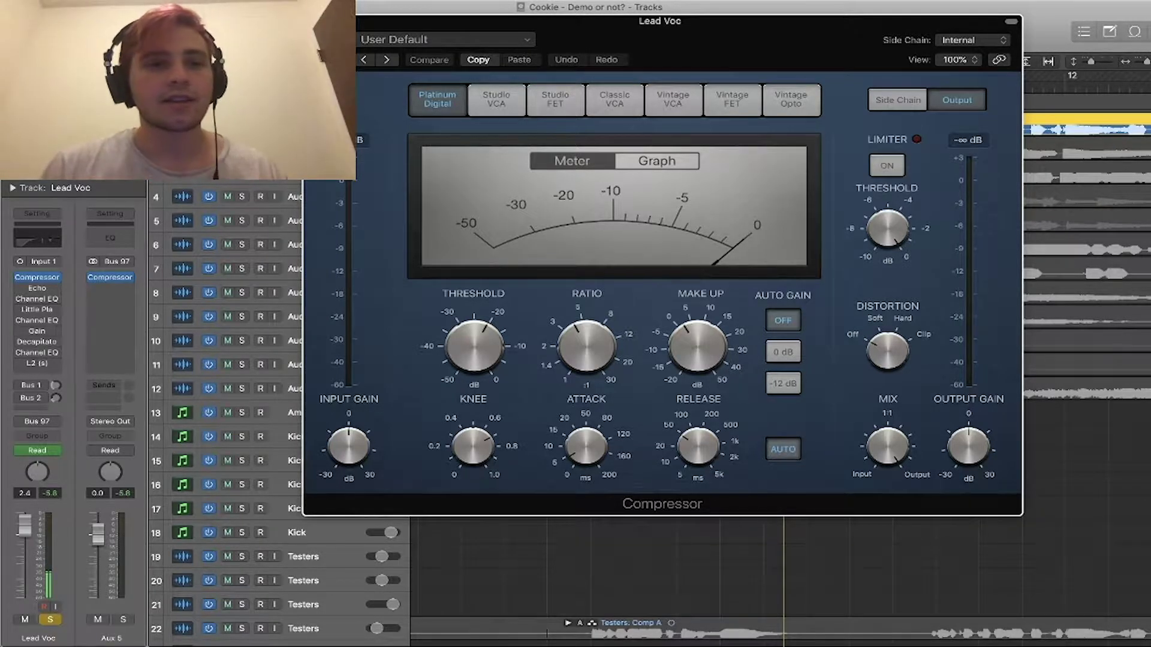
click(313, 21)
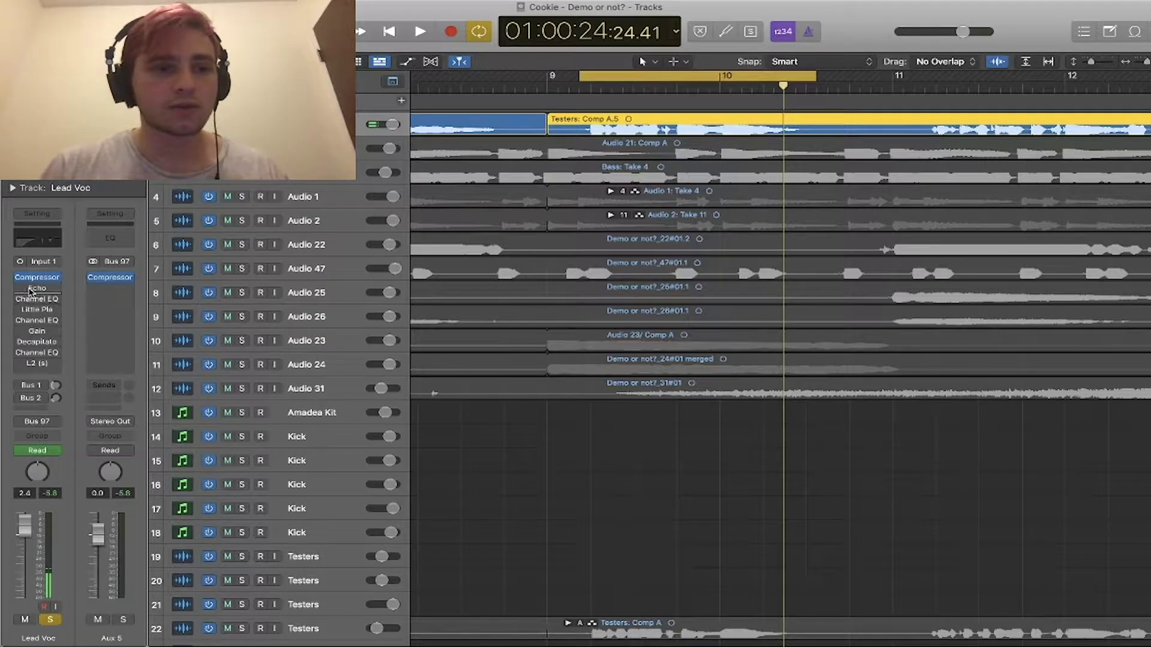
- Enable the Echo plug-in on Lead Voc, audition the looped vocal while viewing its settings, and close the plug-in
key(space)
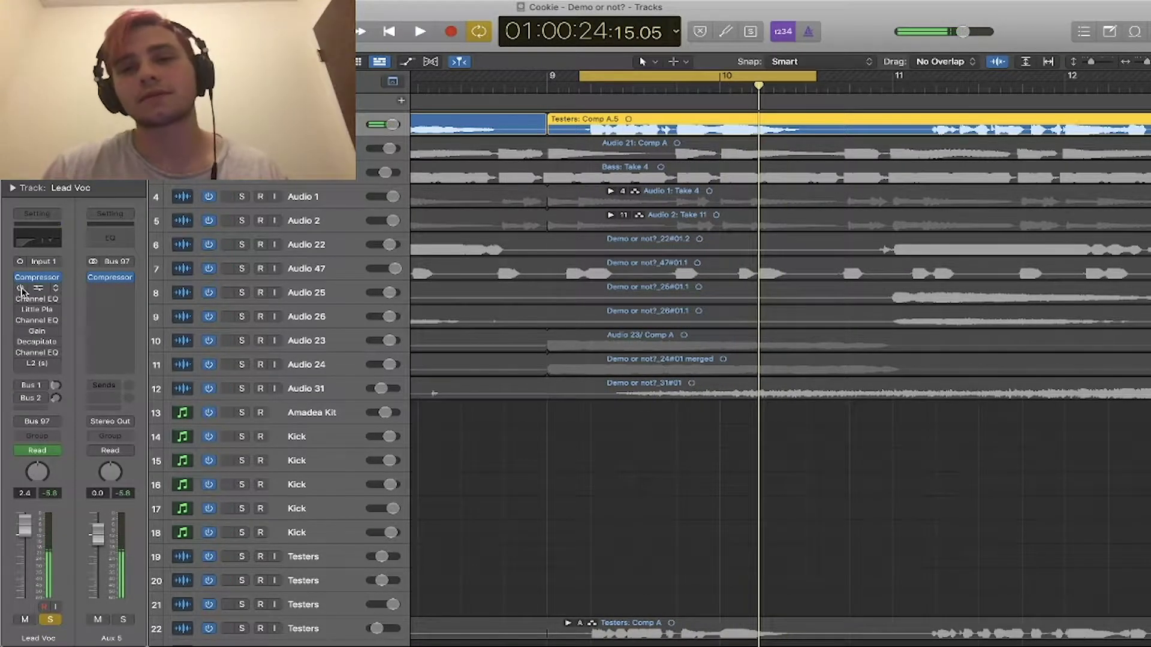
key(space)
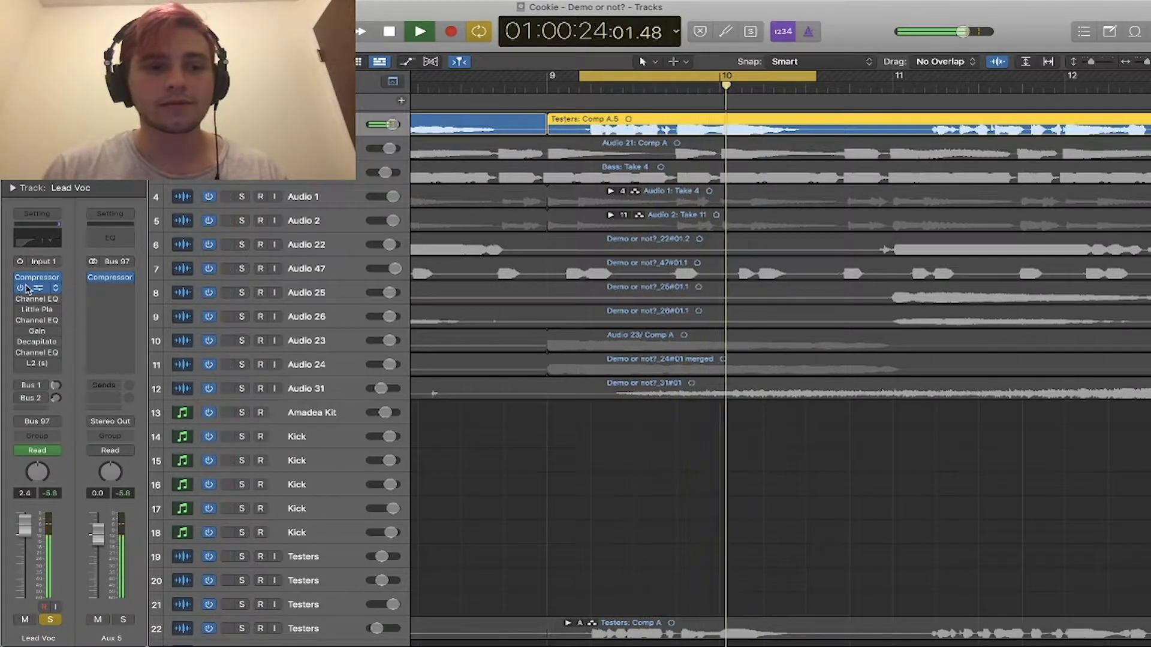
click(37, 289)
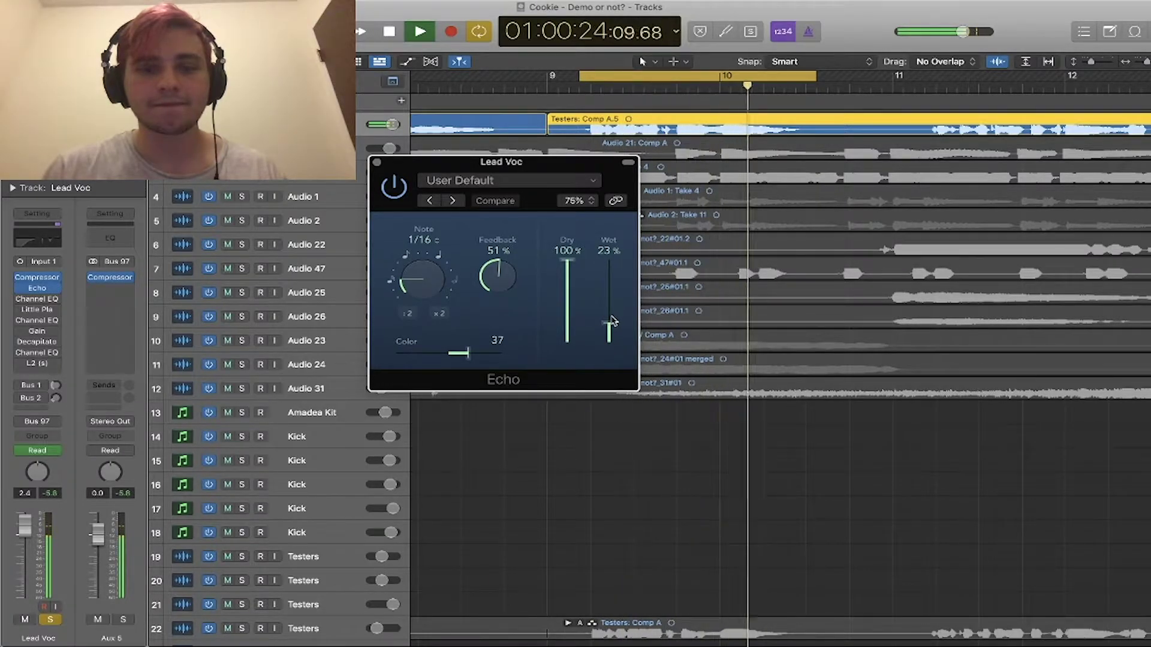
key(space)
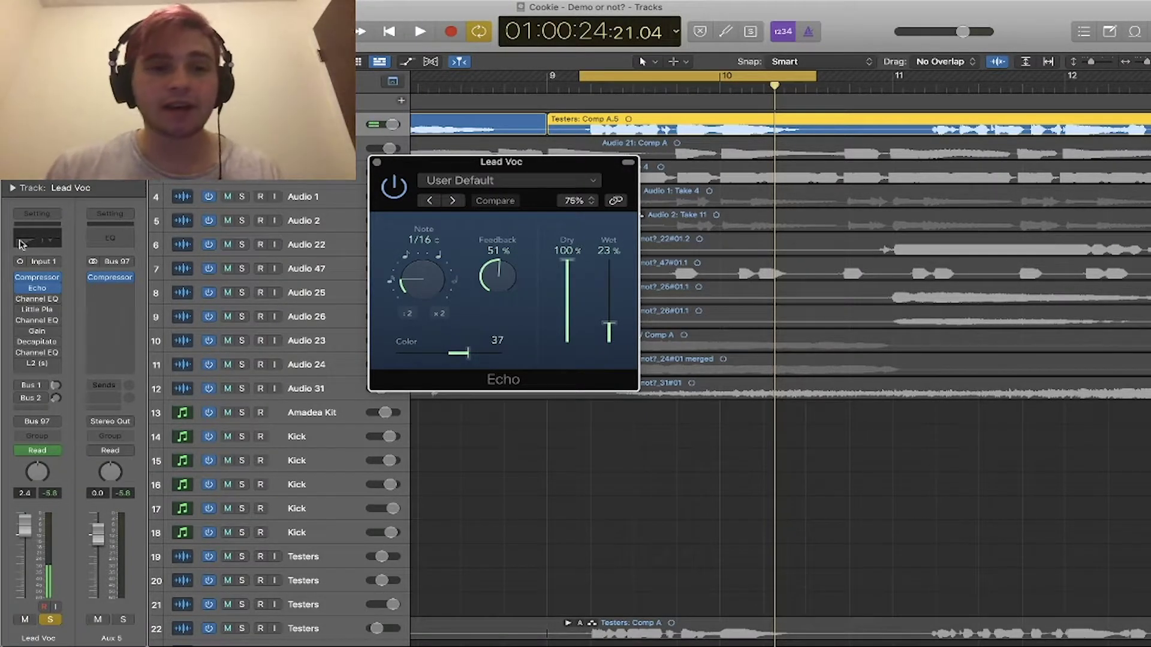
click(377, 162)
- Enable the first Channel EQ on Lead Voc, audition its effect on the looped vocal, and close its window
double_click(41, 299)
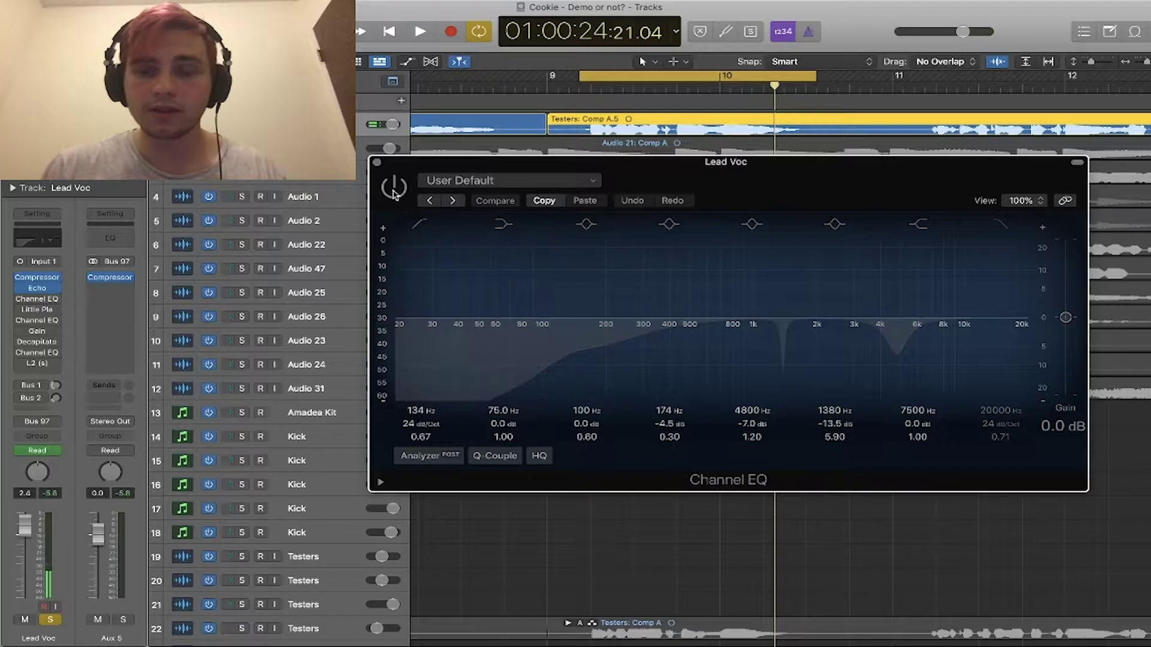
key(space)
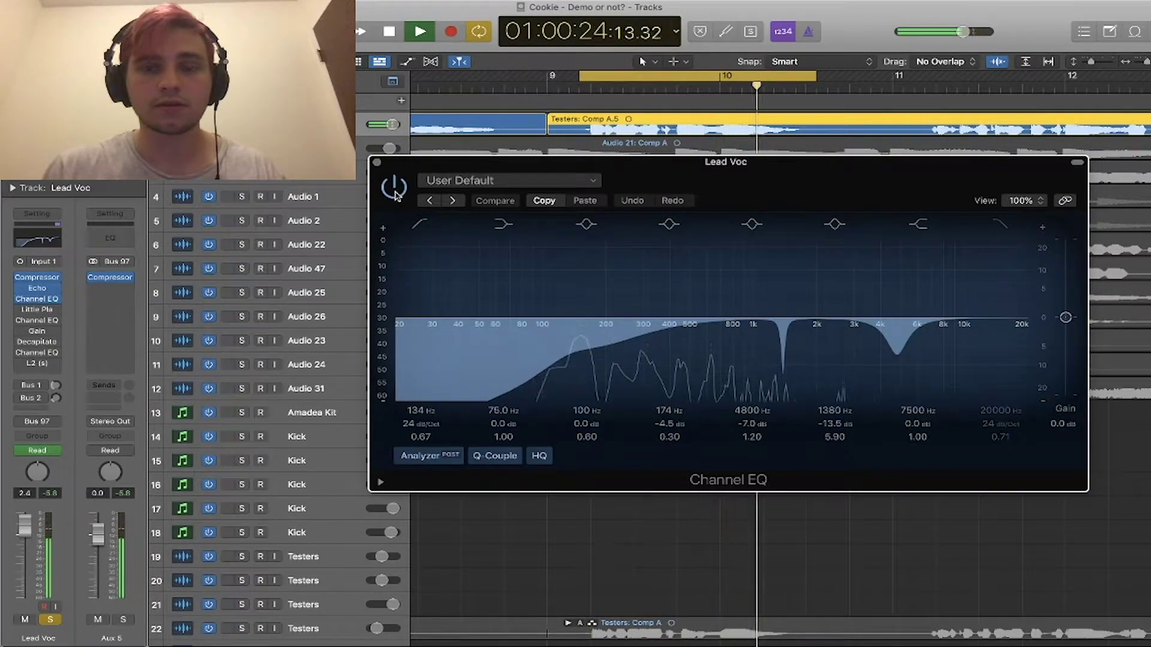
key(space)
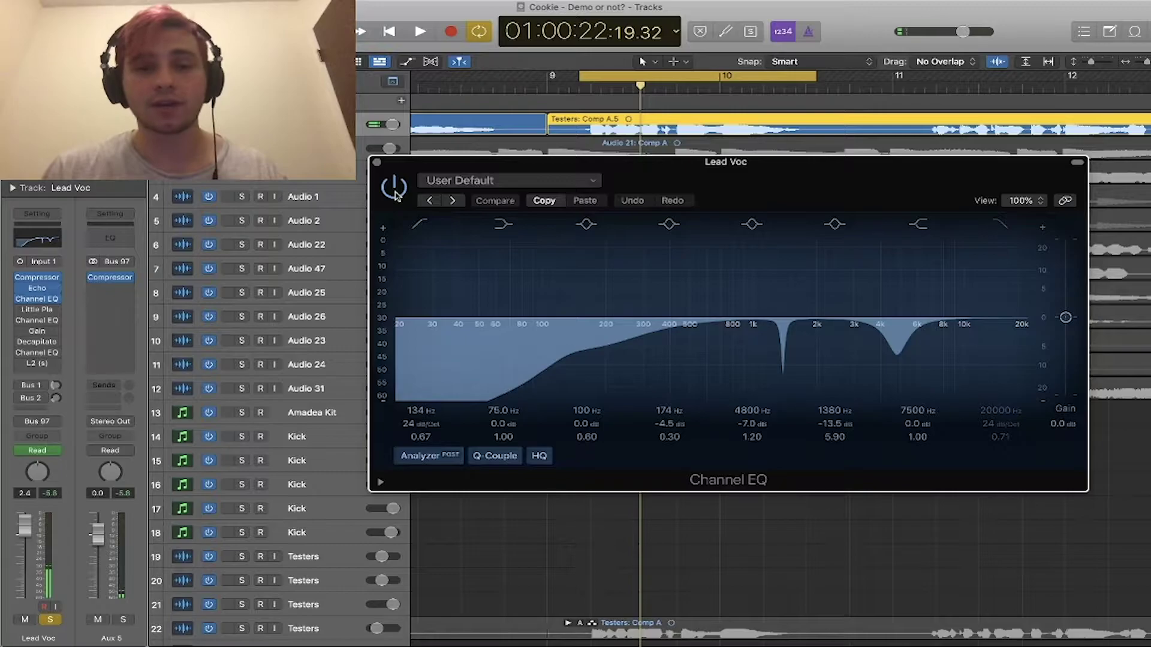
click(377, 162)
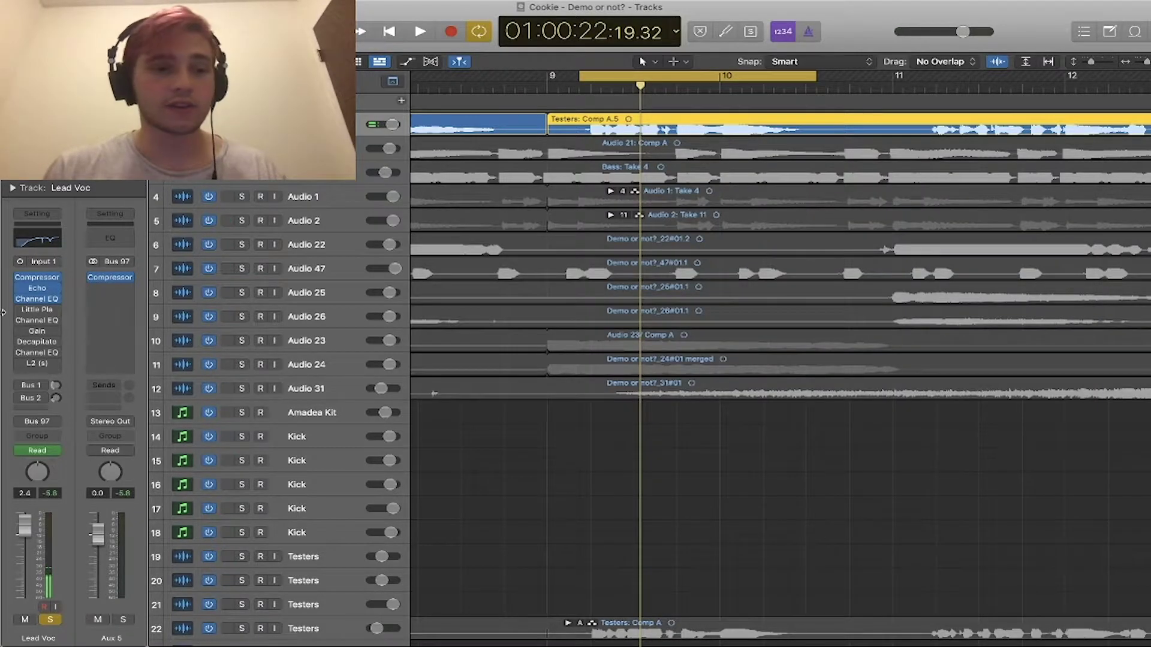
- Enable the Little Plate reverb on Lead Voc, audition it on the looped vocal, and close its window
click(38, 311)
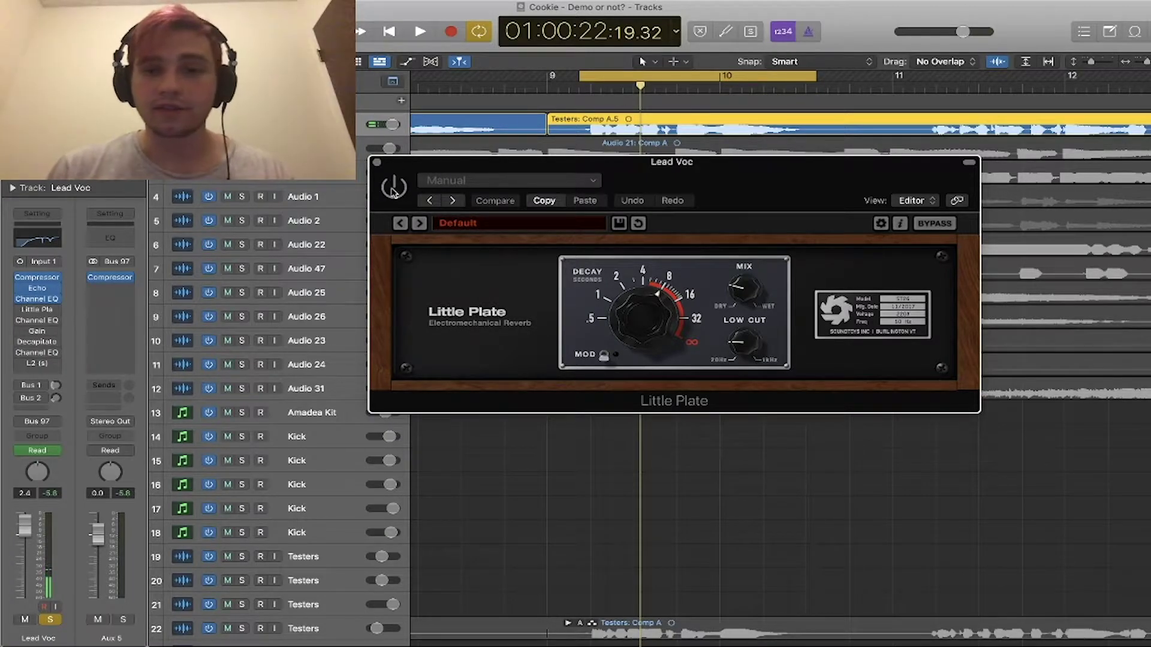
key(space)
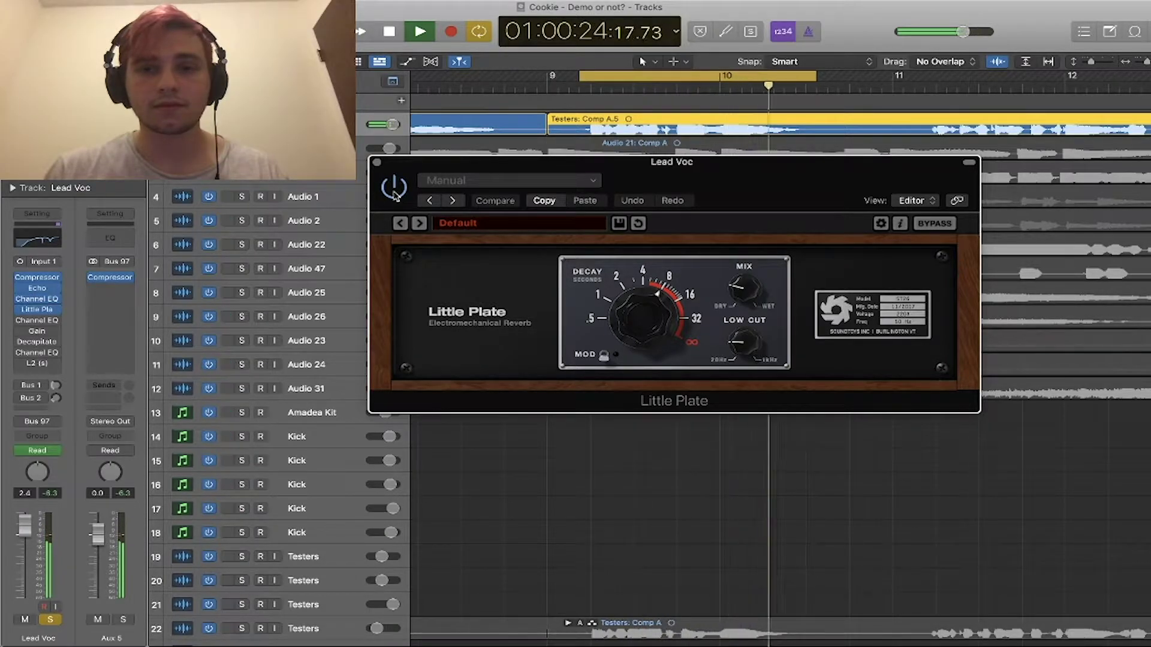
key(space)
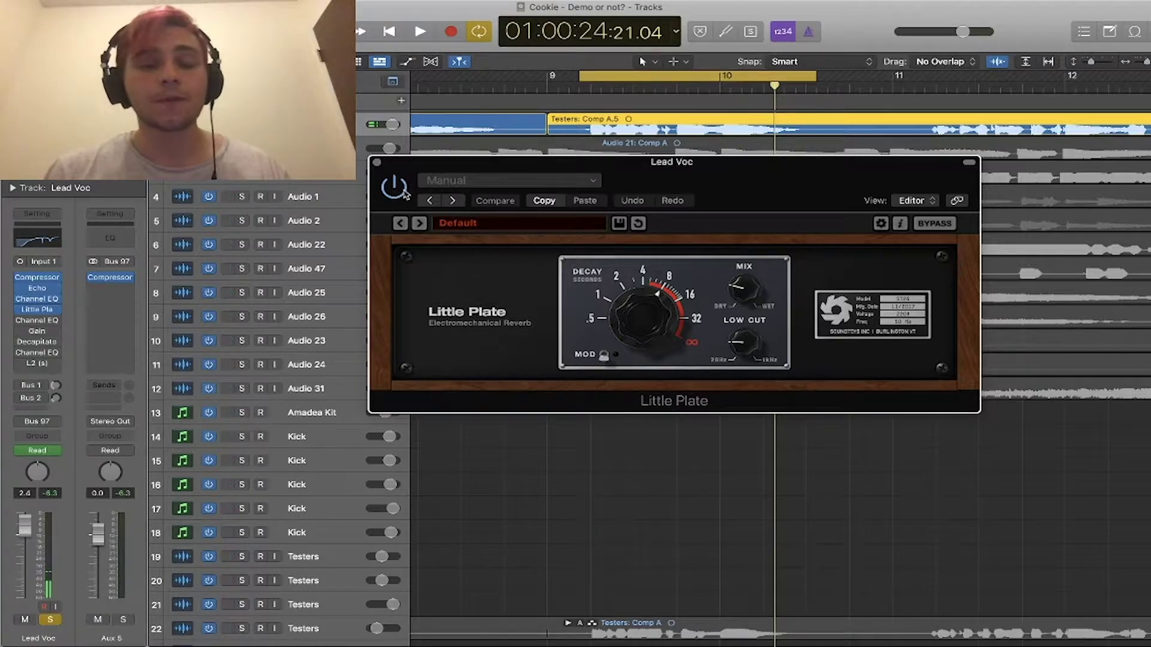
key(space)
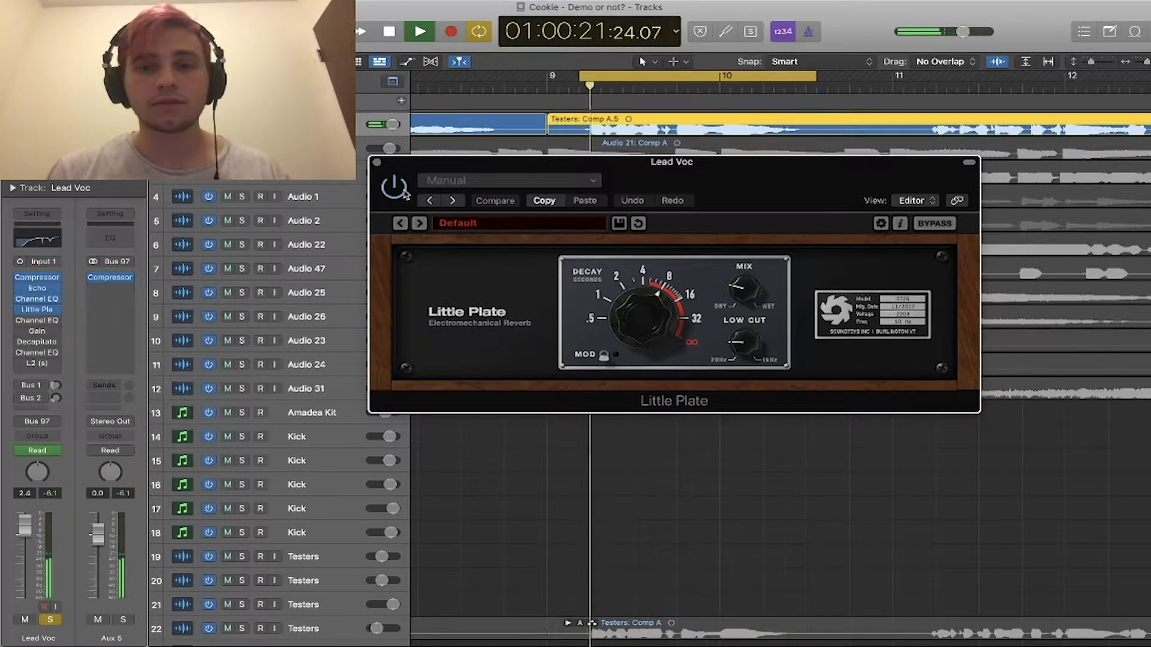
key(space)
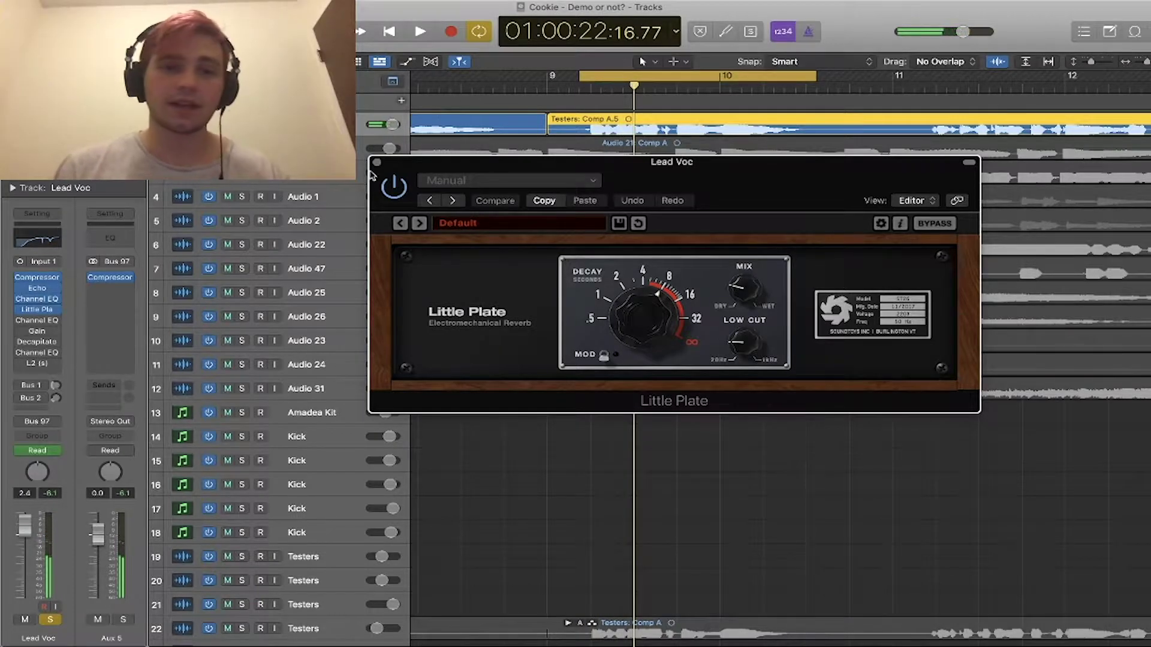
click(376, 163)
- Audition the looped vocal with the second Channel EQ on Lead Voc open, enable that EQ, and close its window
click(34, 322)
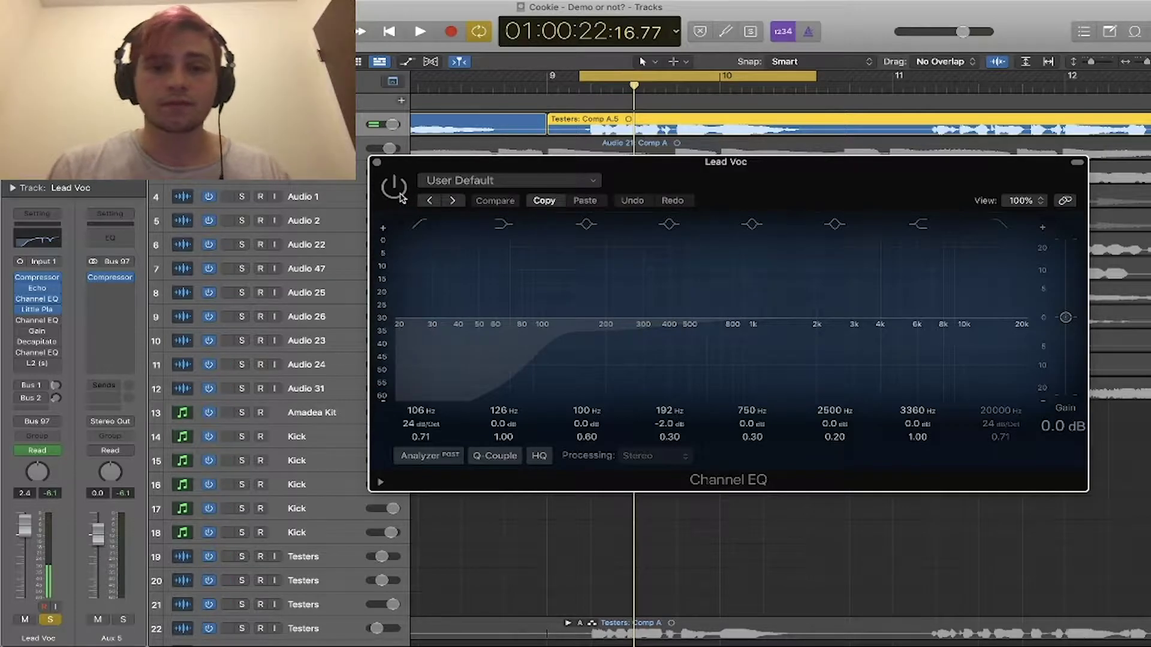
key(space)
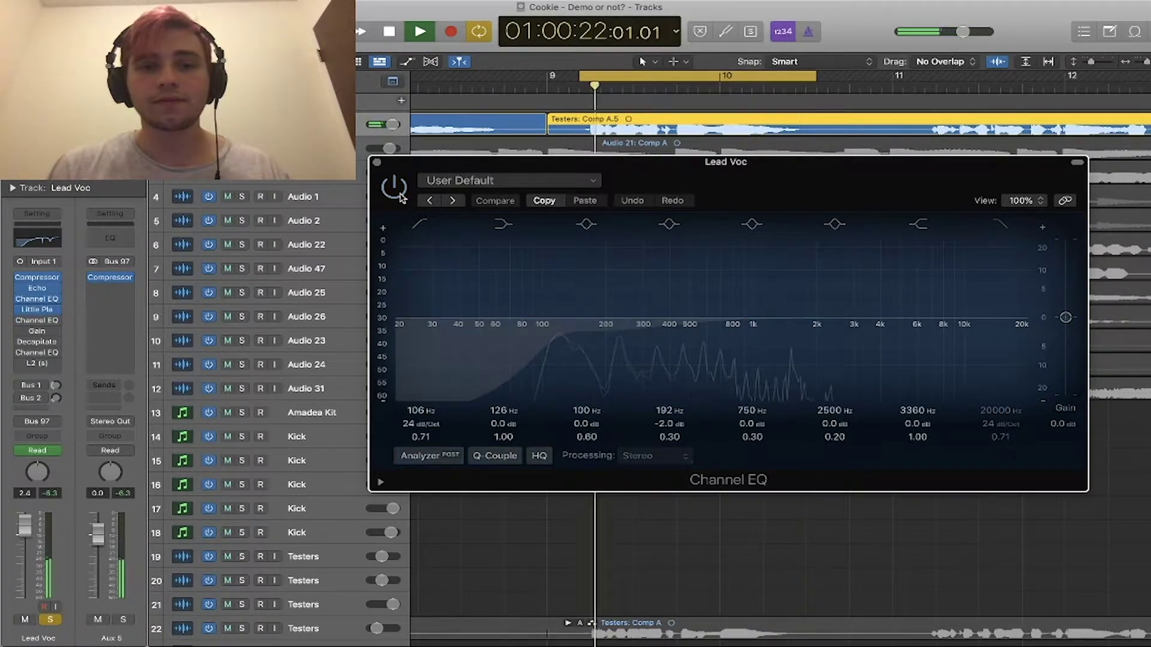
key(space)
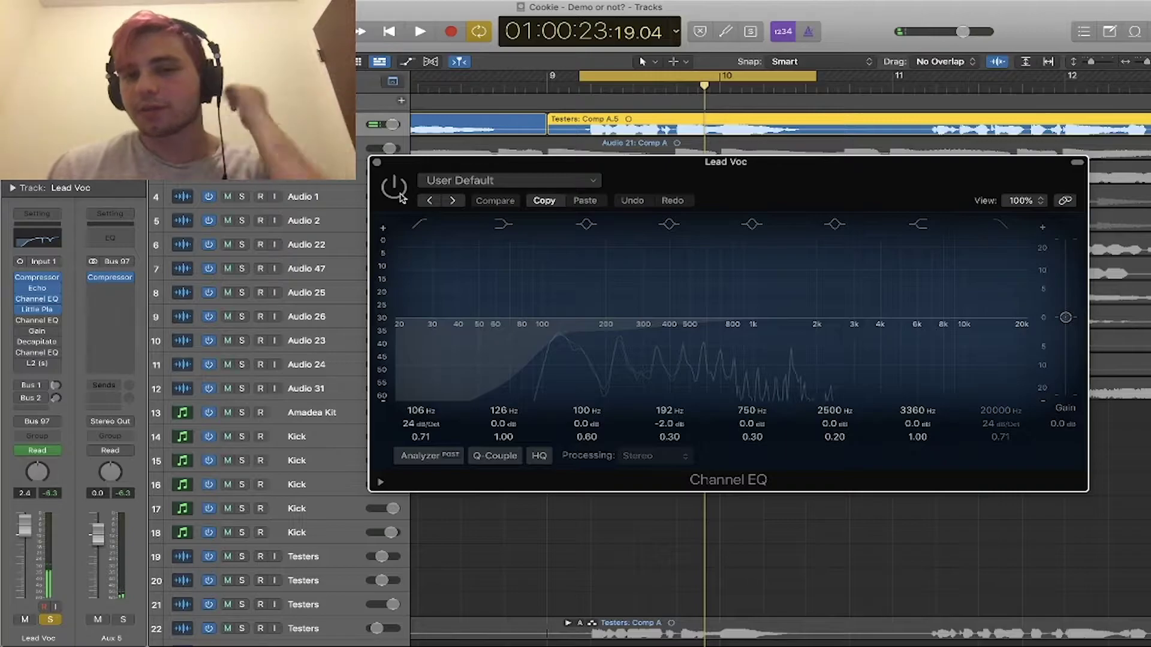
click(401, 197)
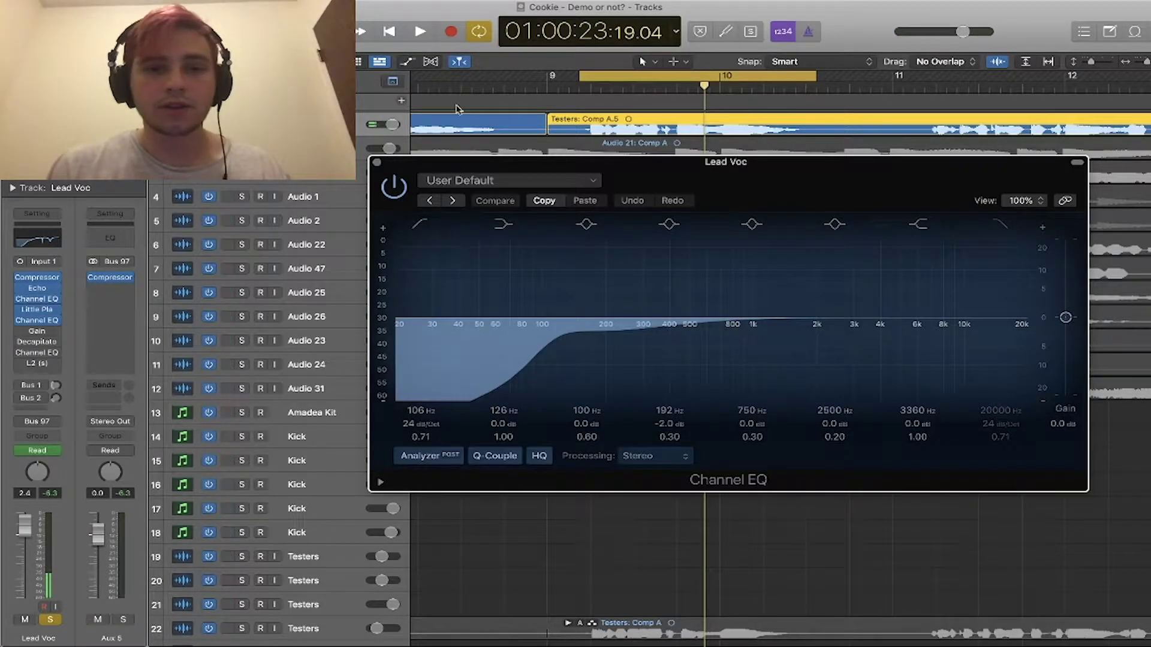
click(372, 161)
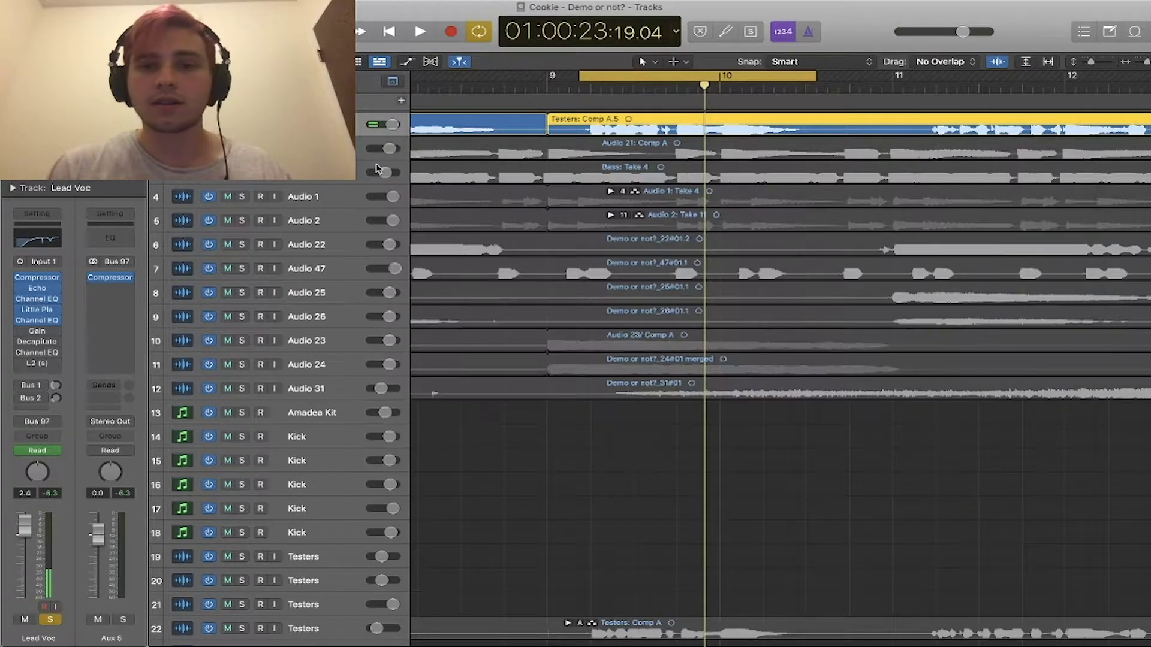
- Enable the Gain plug-in on Lead Voc while auditioning the looped vocal, and close its window
click(37, 331)
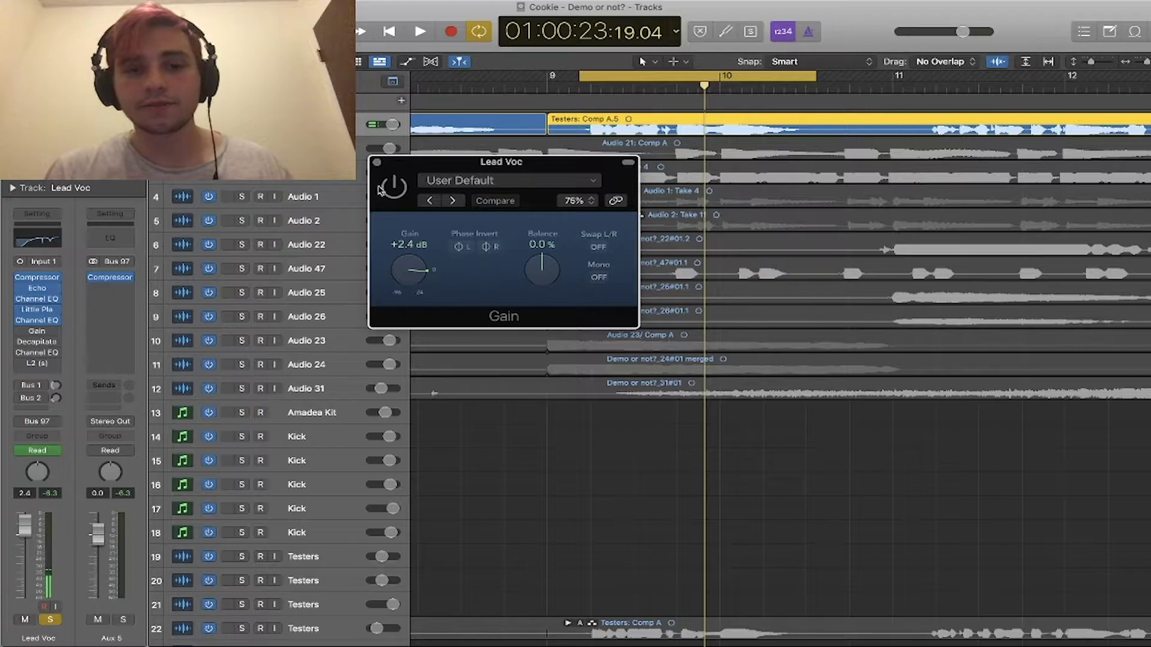
key(space)
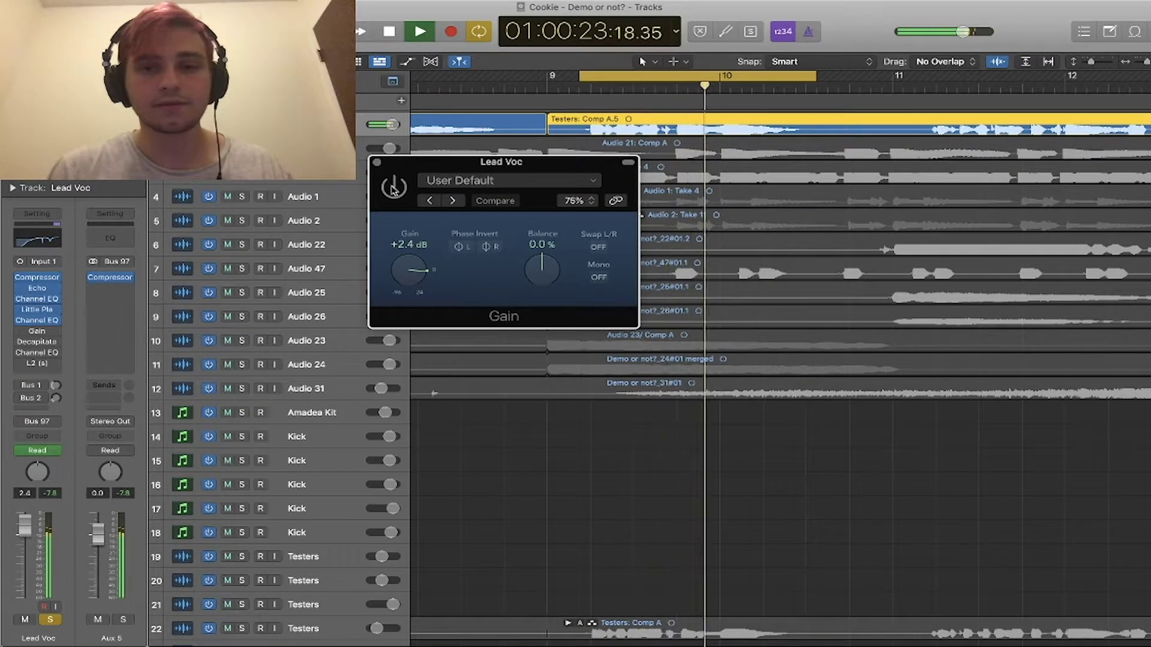
click(393, 190)
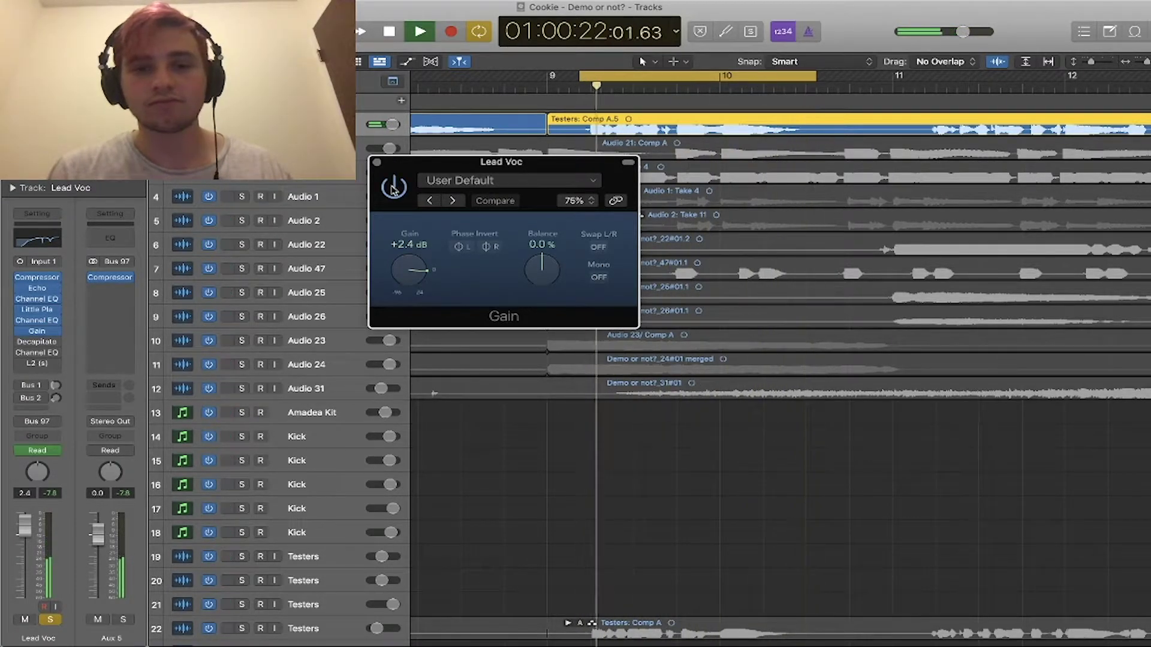
key(space)
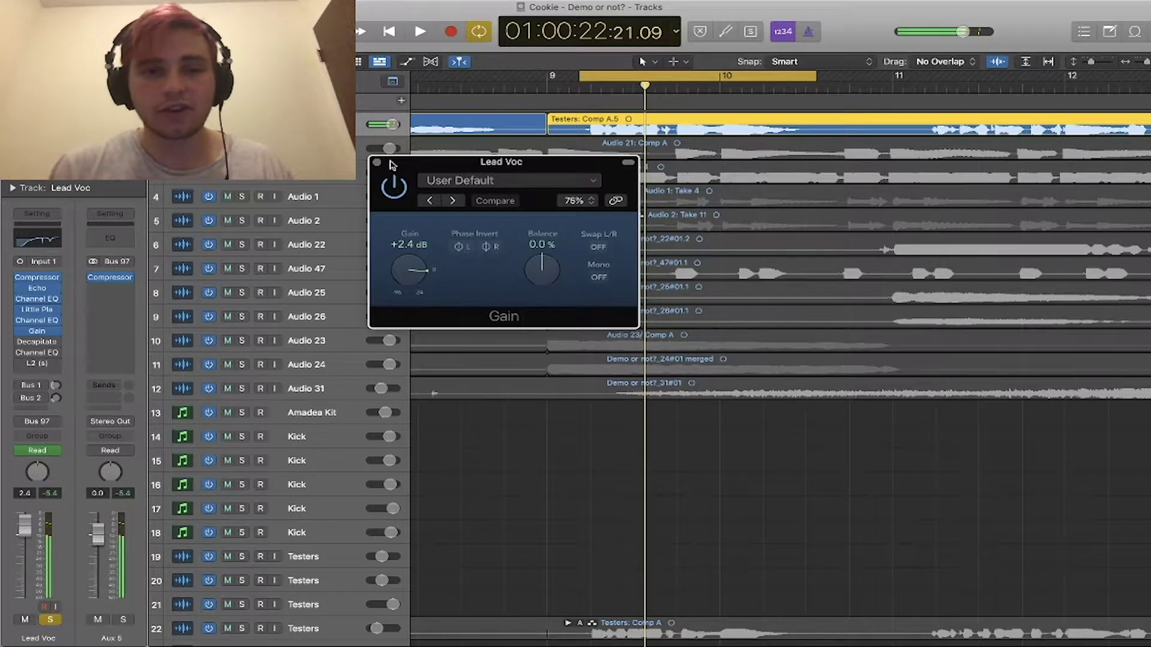
click(377, 163)
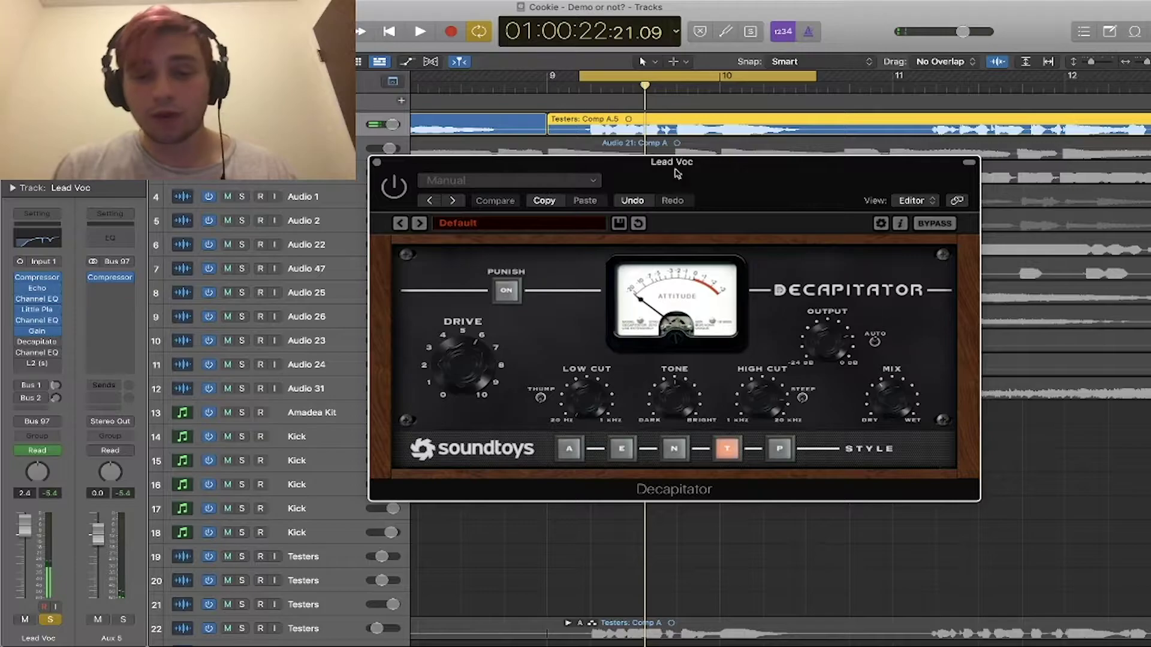
- Move the Decapitator window higher, enable the plug-in while auditioning the looped vocal, and close it
drag(689, 168, 714, 65)
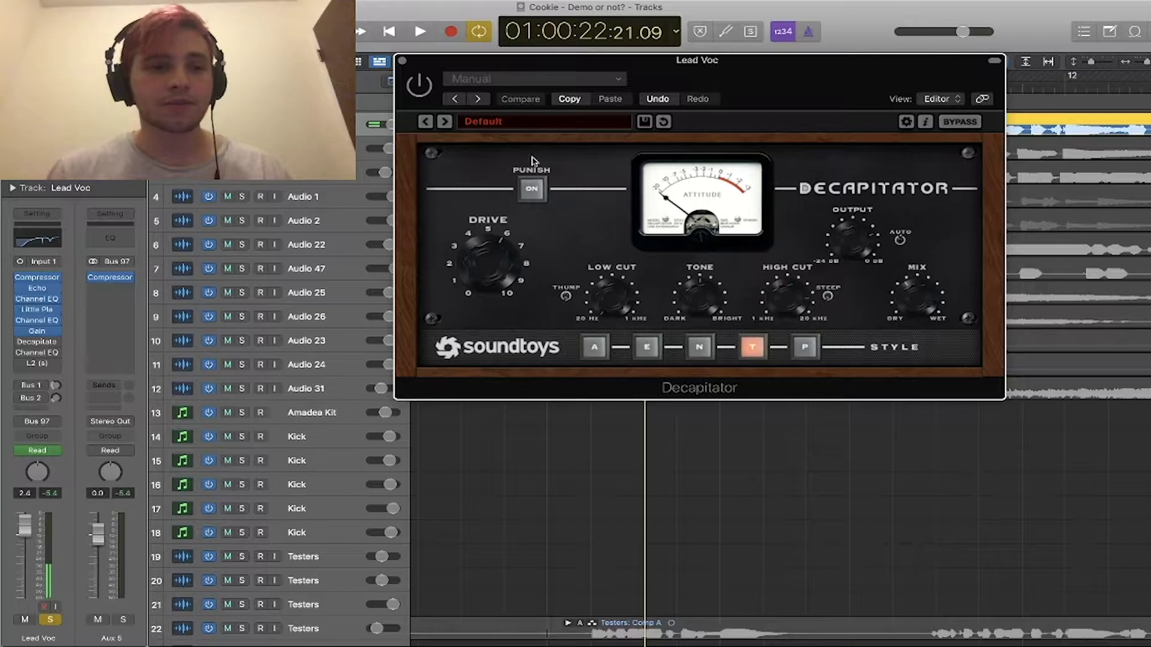
key(space)
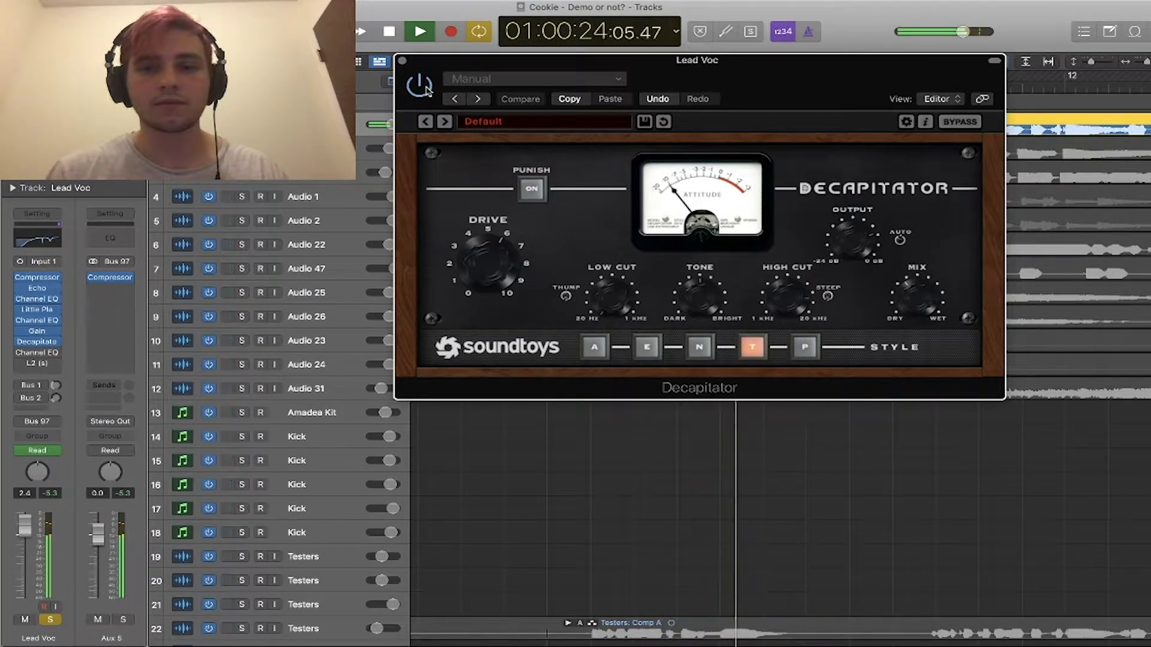
key(space)
click(403, 60)
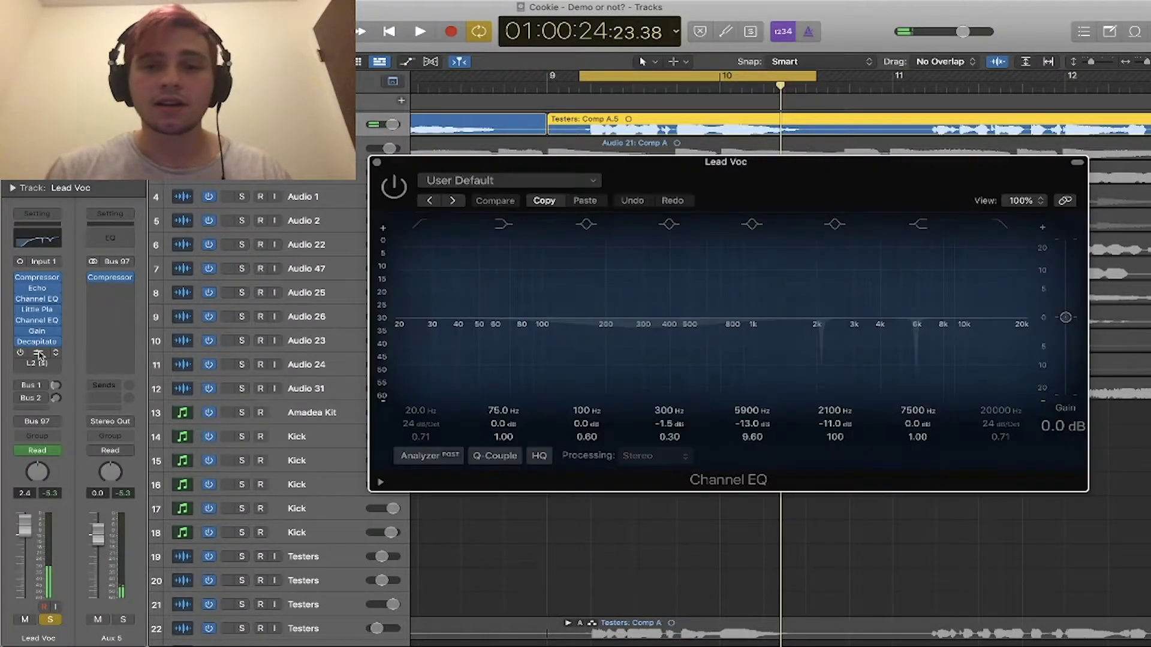
- Compare the looped vocal with the third Channel EQ on Lead Voc on and off, leave it enabled, and close its window
click(37, 352)
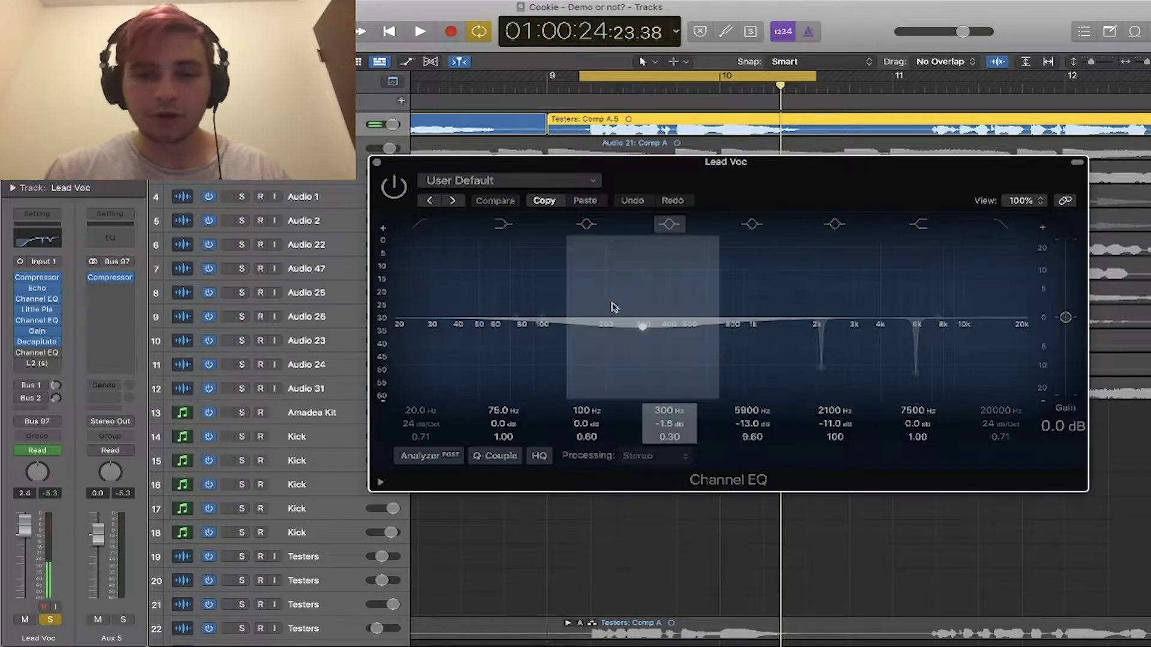
key(space)
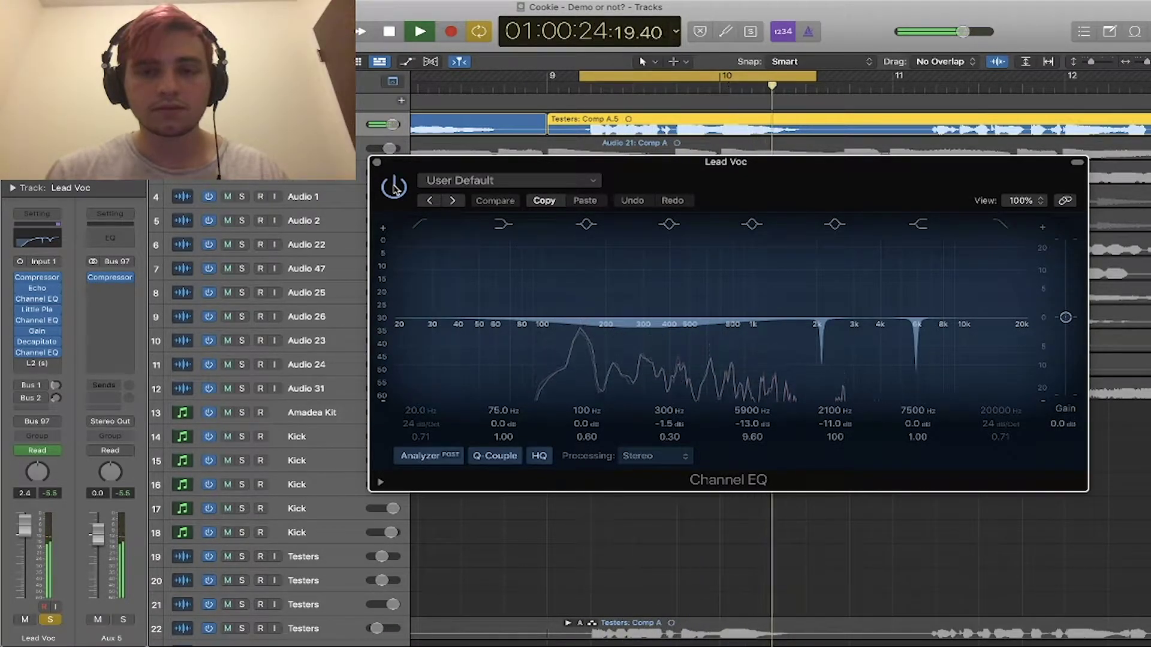
key(space)
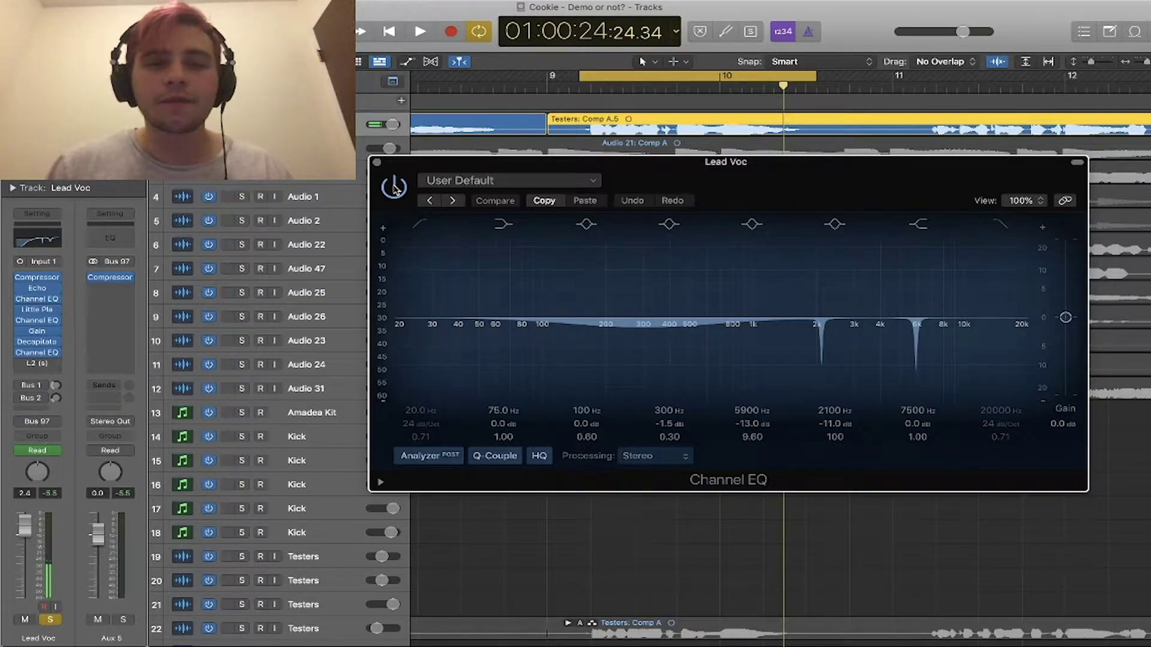
key(space)
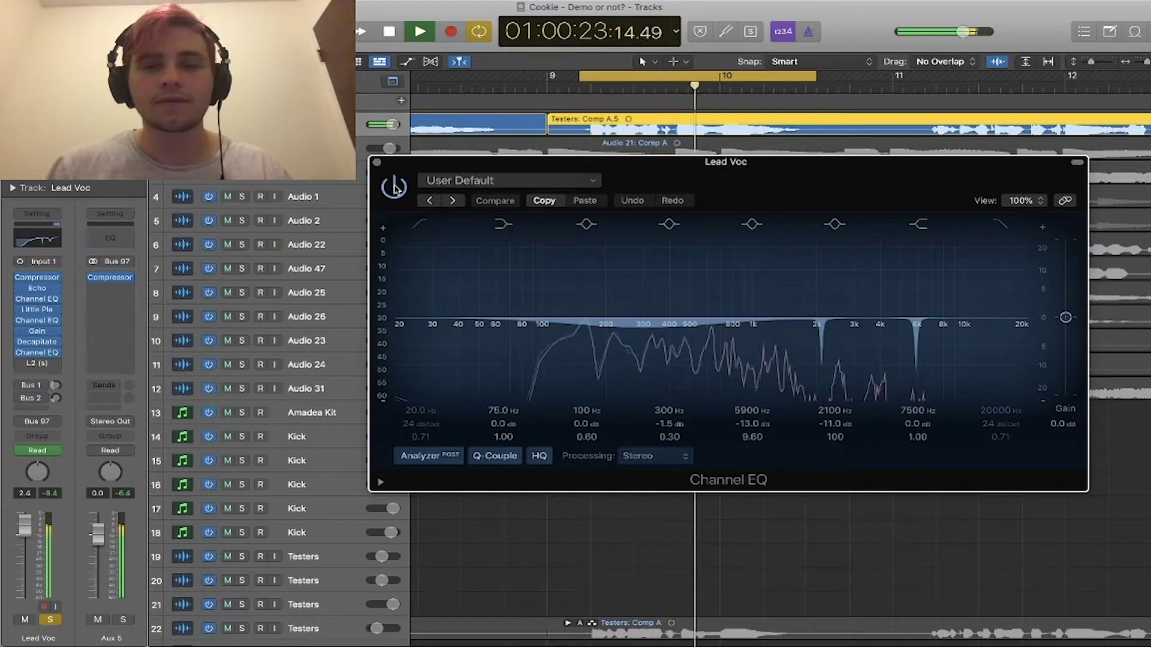
click(394, 188)
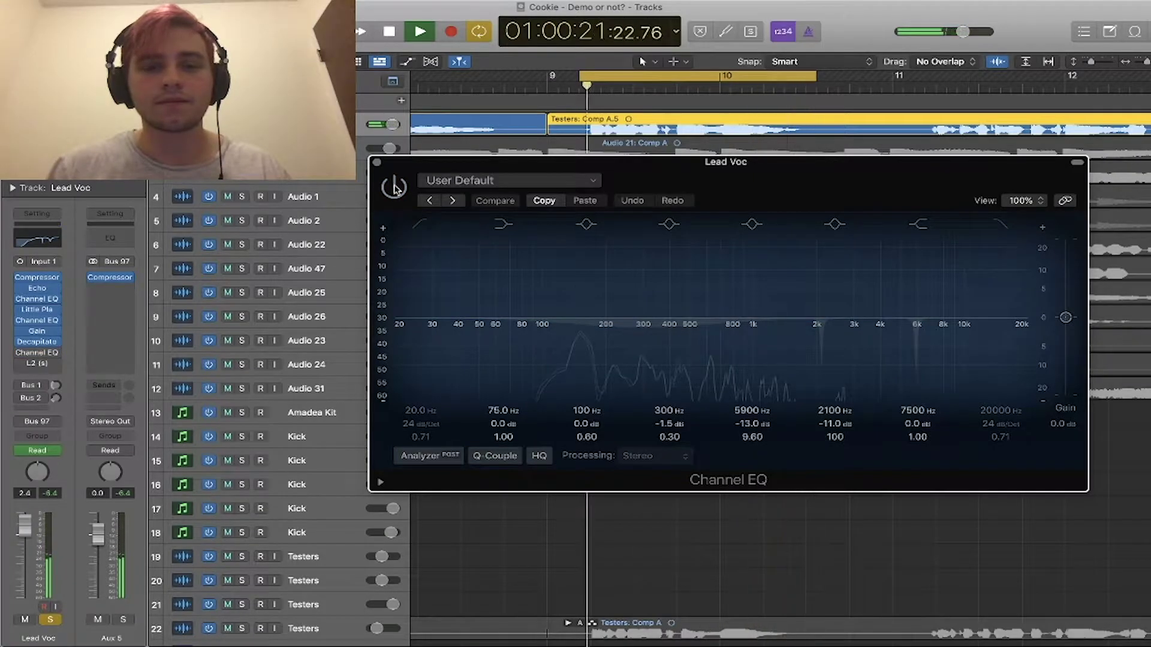
click(395, 188)
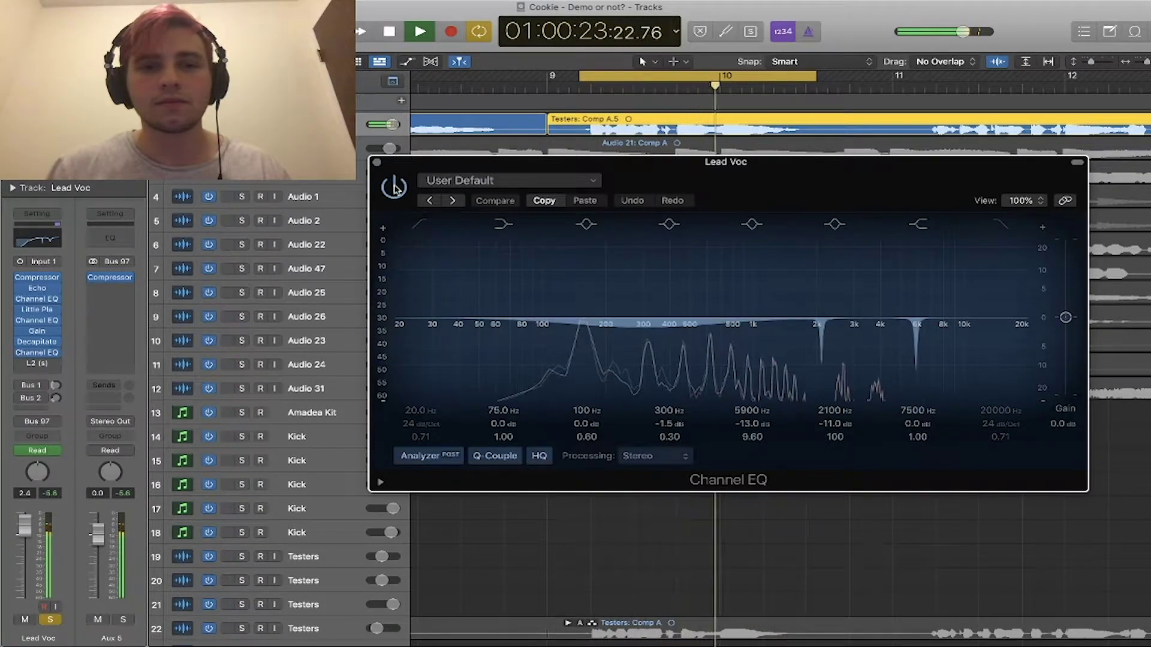
key(space)
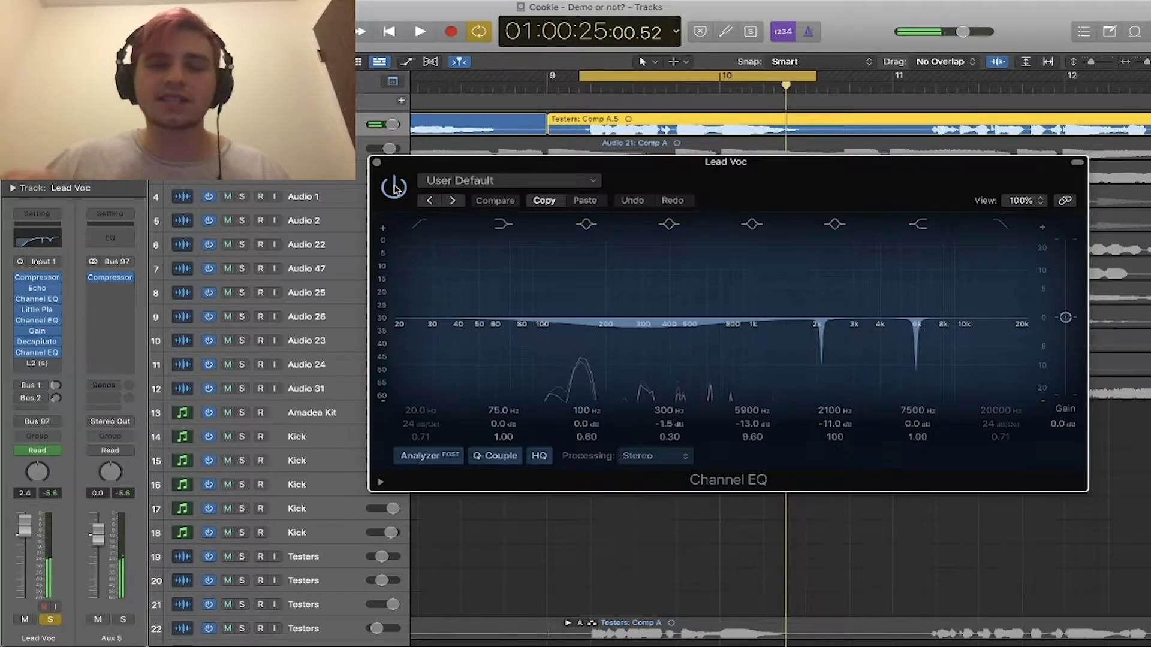
click(376, 162)
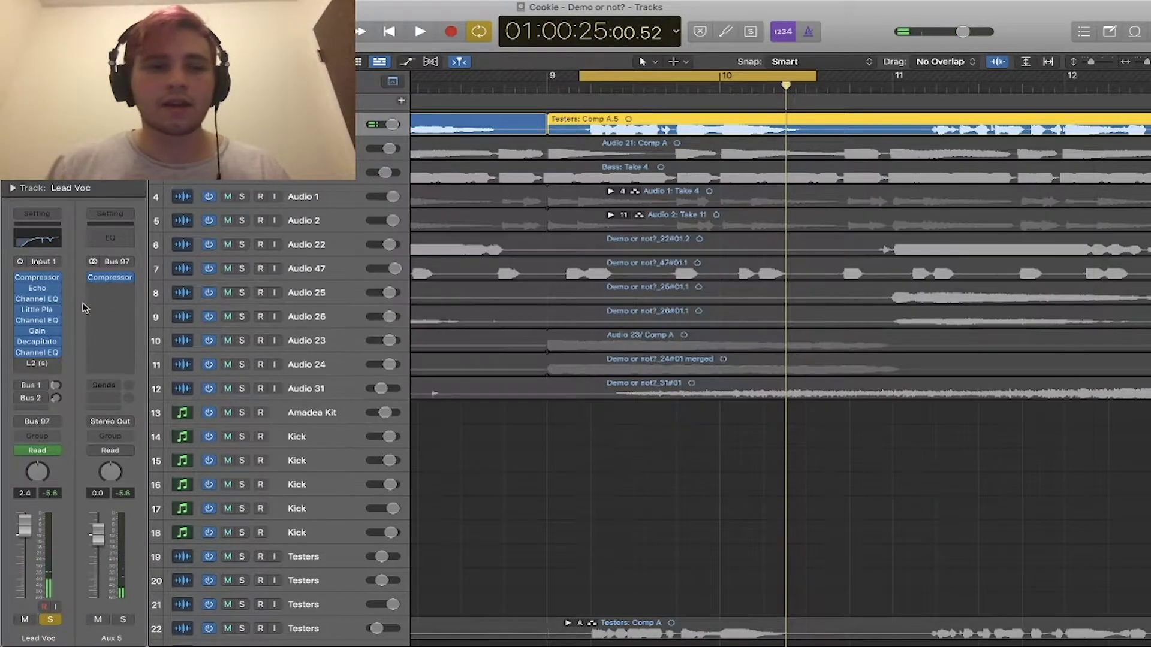
- Enable the L2 limiter on Lead Voc, audition it on the looped vocal, and close its window
click(37, 363)
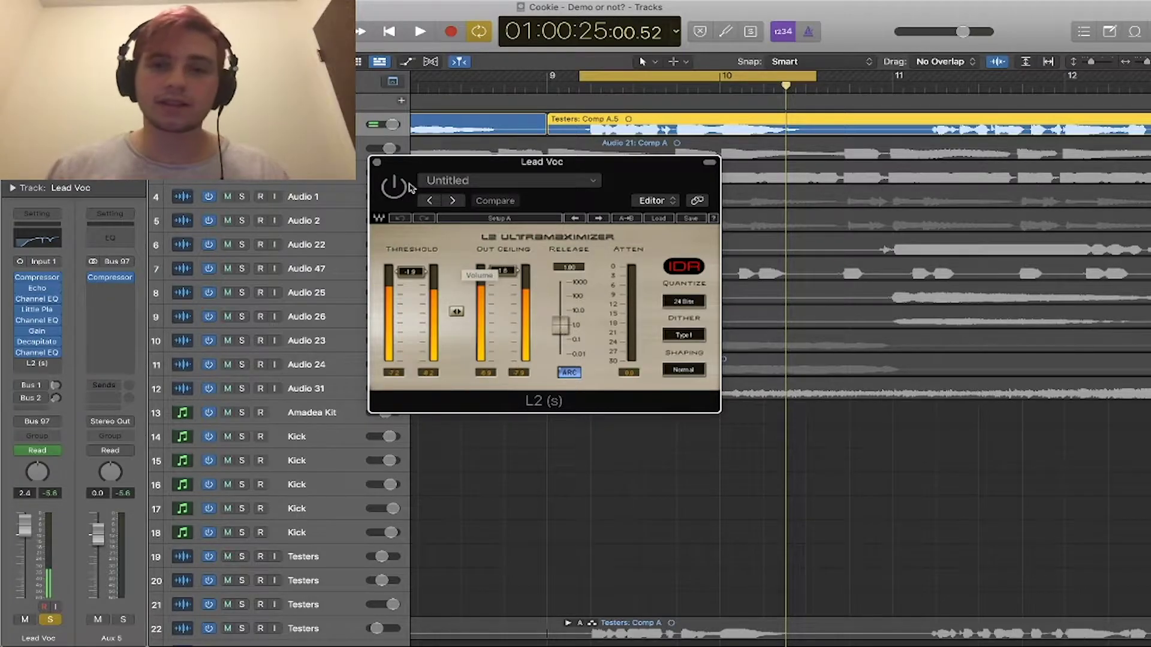
key(space)
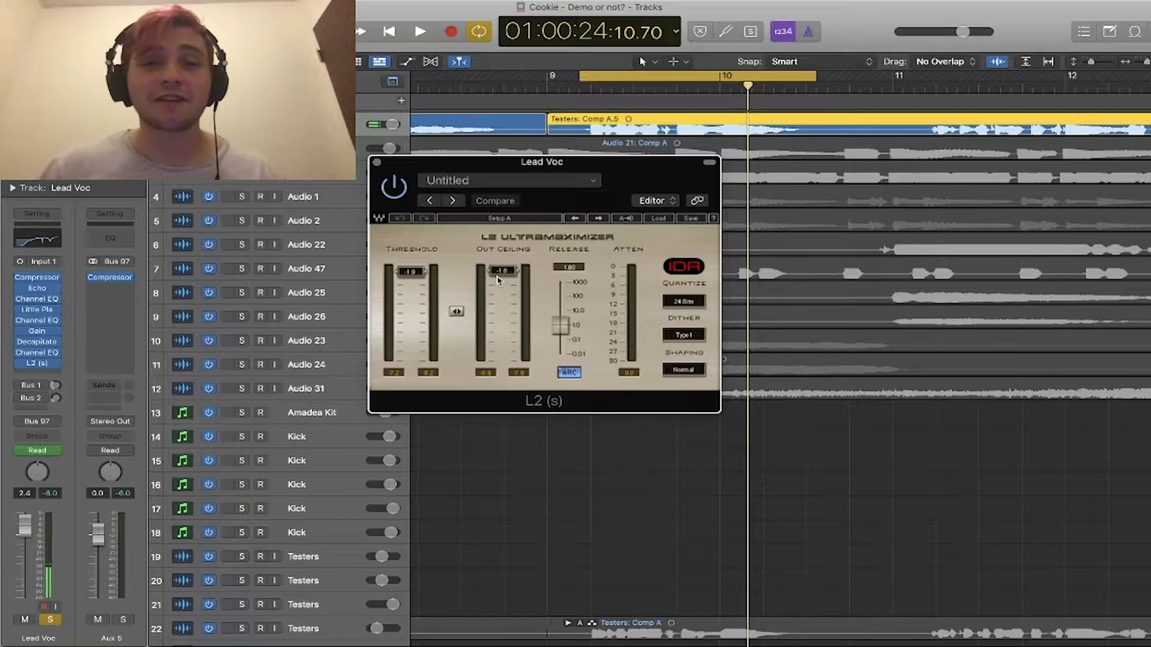
click(376, 162)
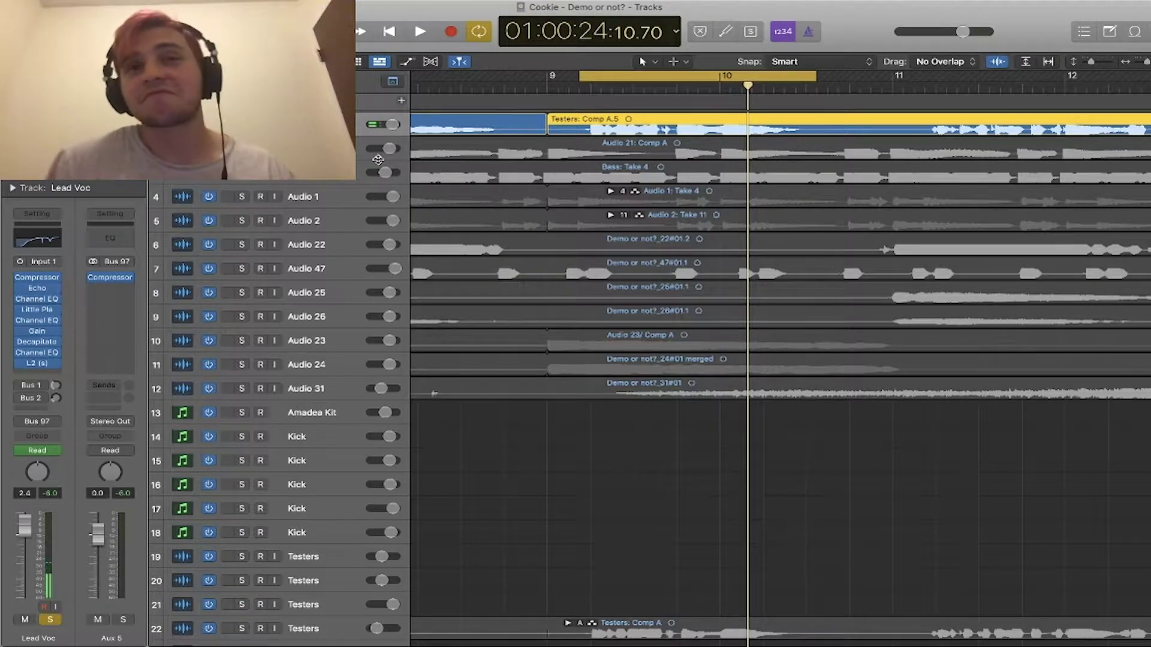
- Unsolo Lead Voc, display the Aux 1 channel fed by its Bus 1 send, and examine that channel's EQ curve
key(super+a)
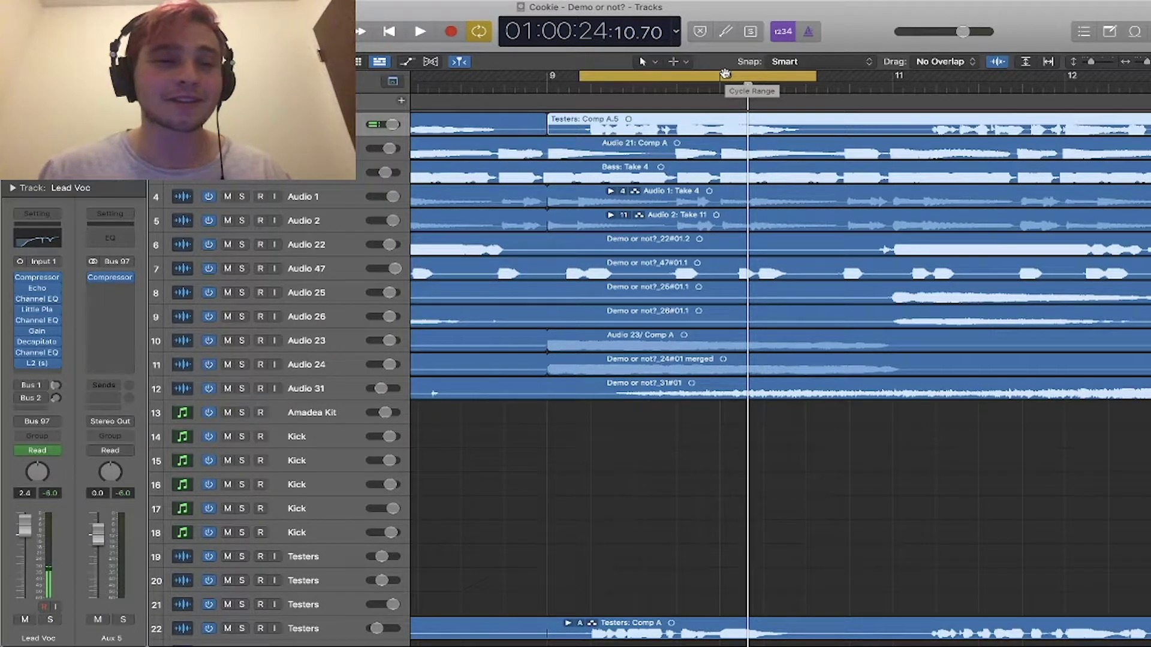
click(35, 386)
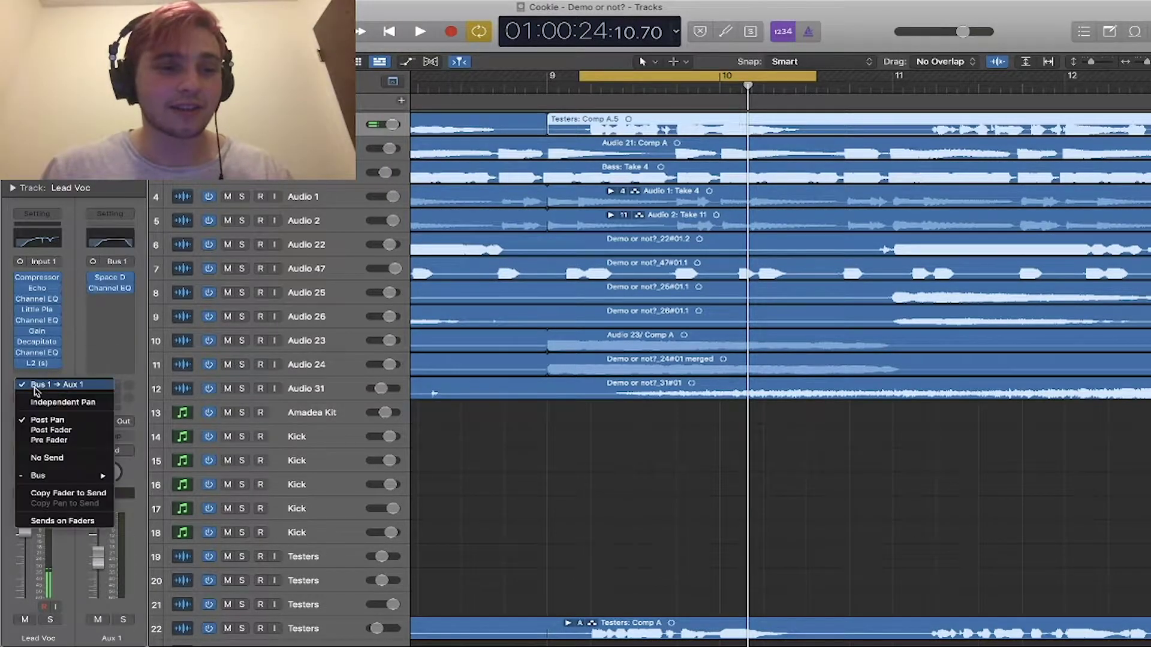
click(35, 387)
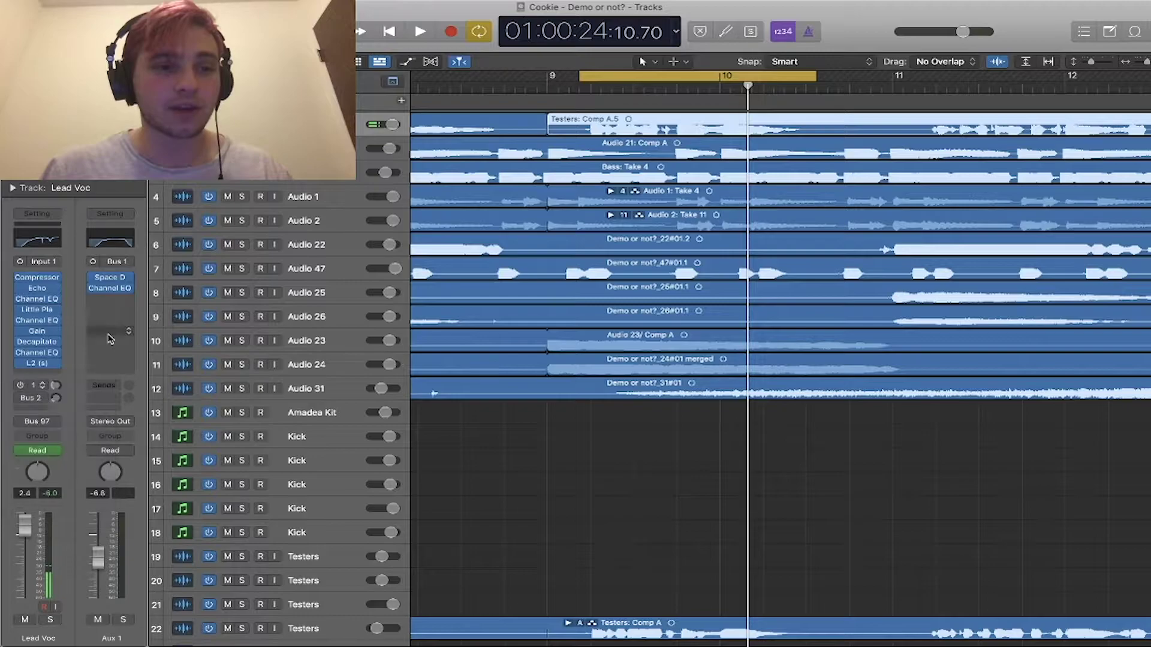
click(108, 242)
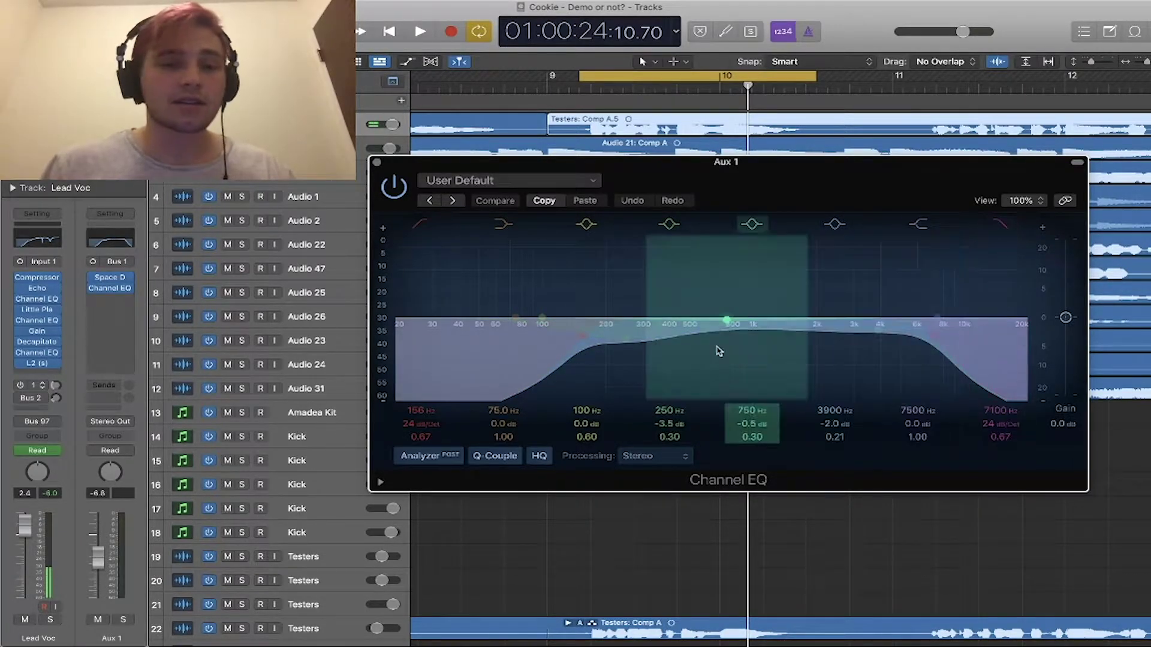
click(377, 162)
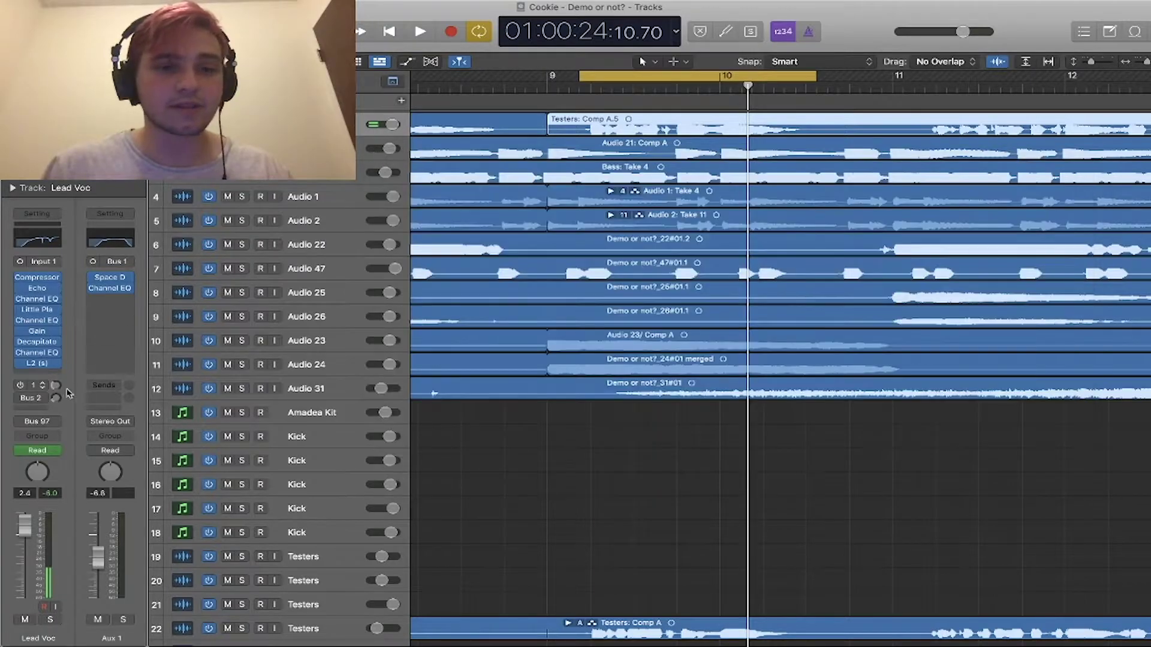
- Solo Lead Voc again, enable its Bus 1 send, and audition the looped vocal with the Aux 1 effects
key(s)
key(space)
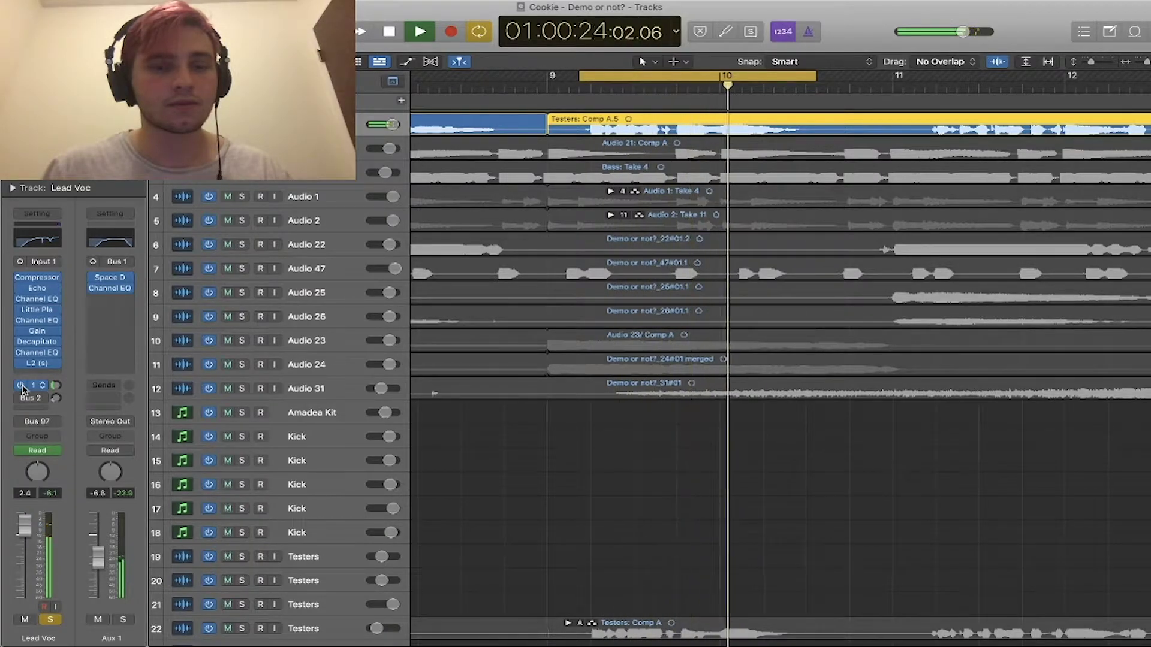
key(space)
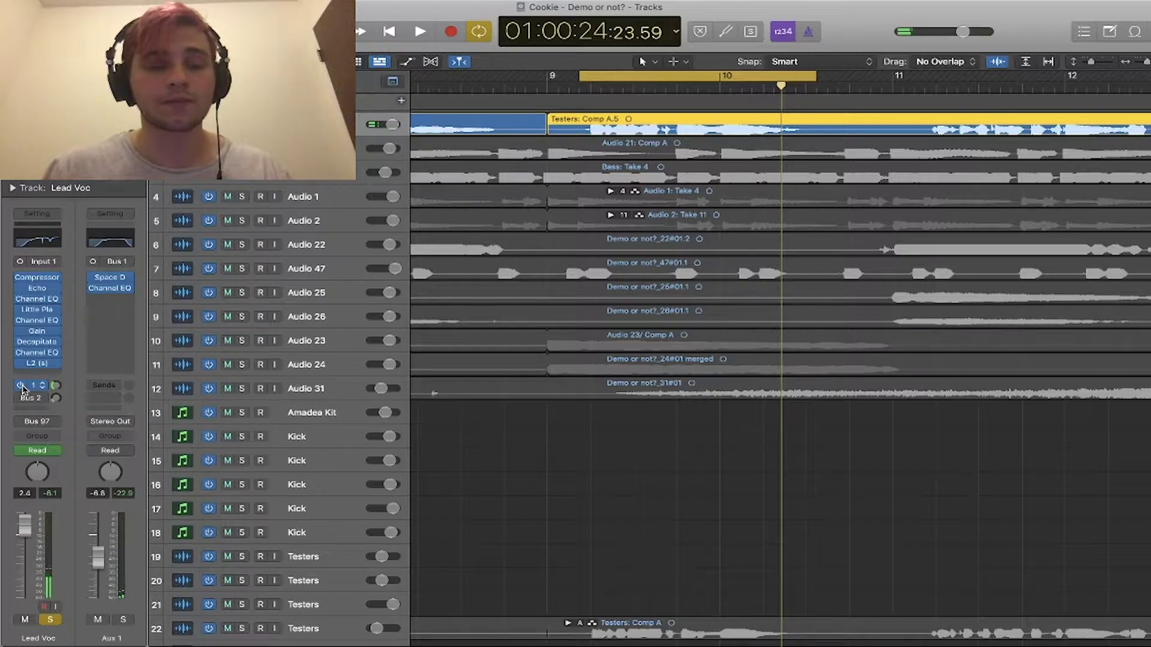
key(space)
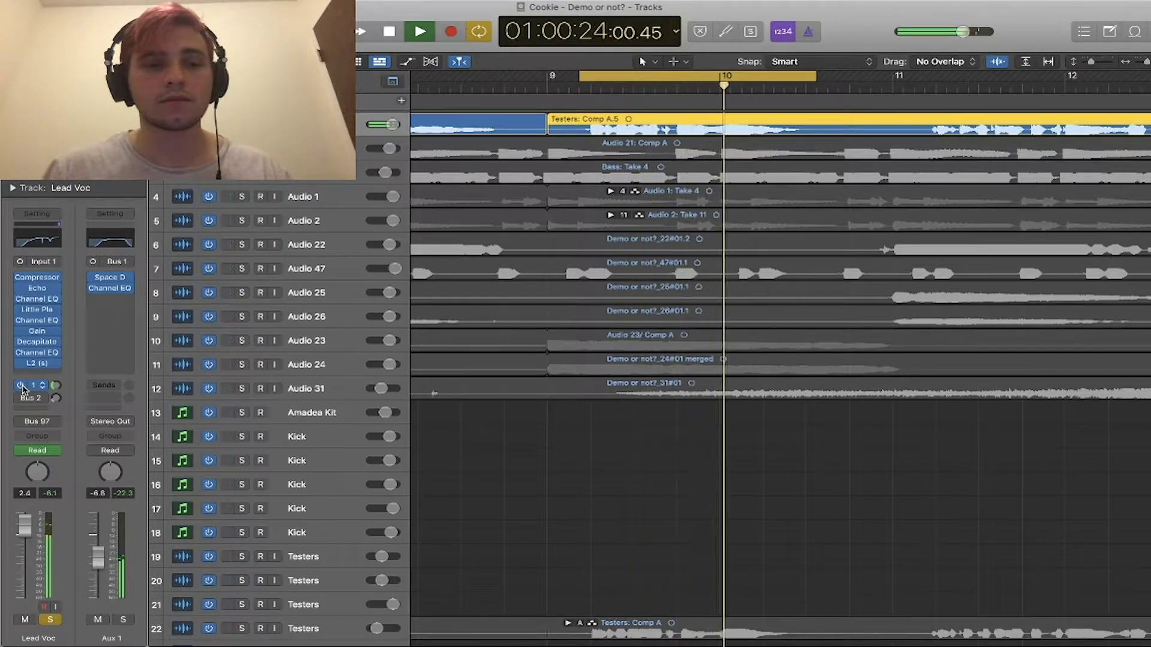
key(space)
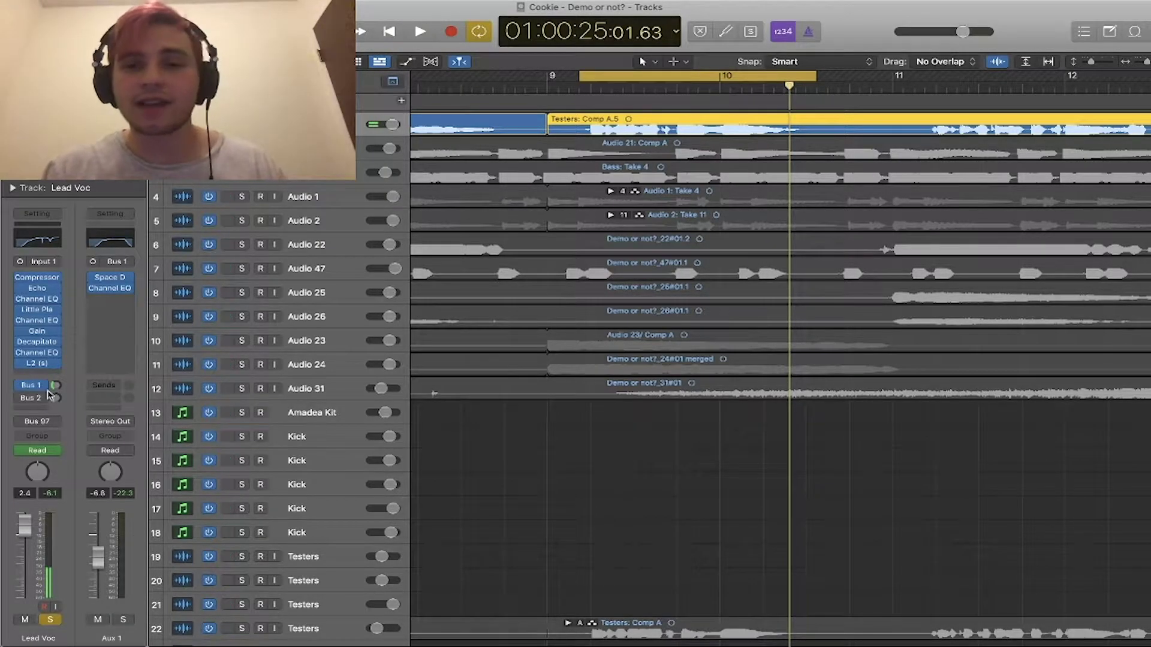
- Display the aux channel fed by Bus 2, and bypass every plug-in and the Bus 1 send on Lead Voc
click(27, 398)
click(138, 335)
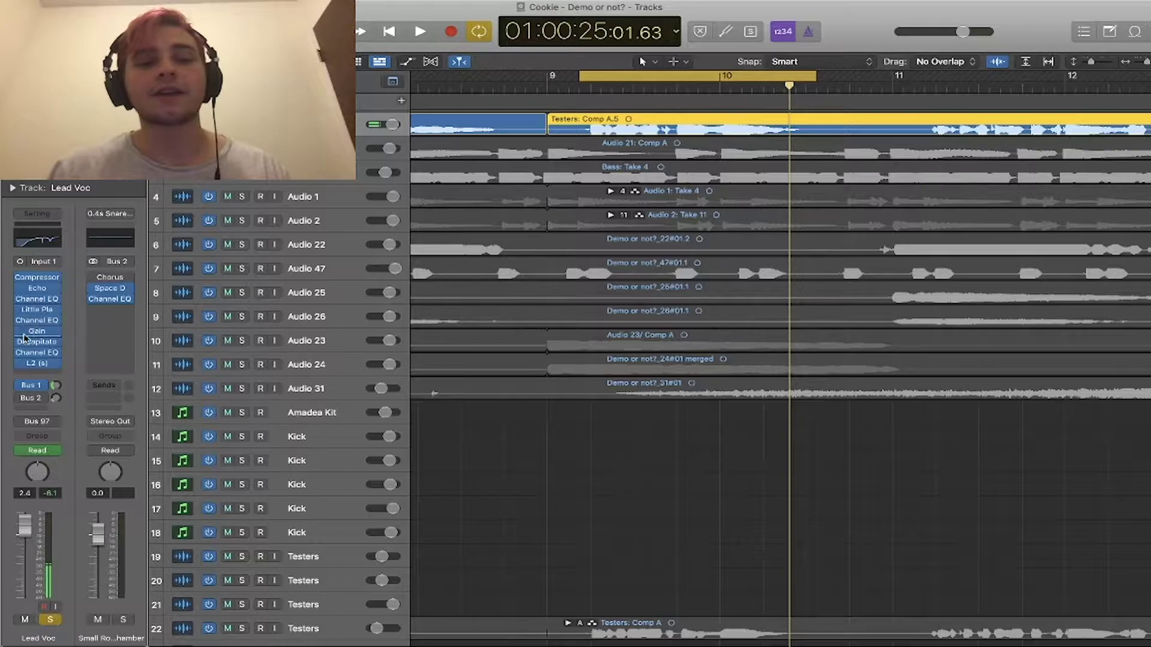
drag(18, 277, 15, 382)
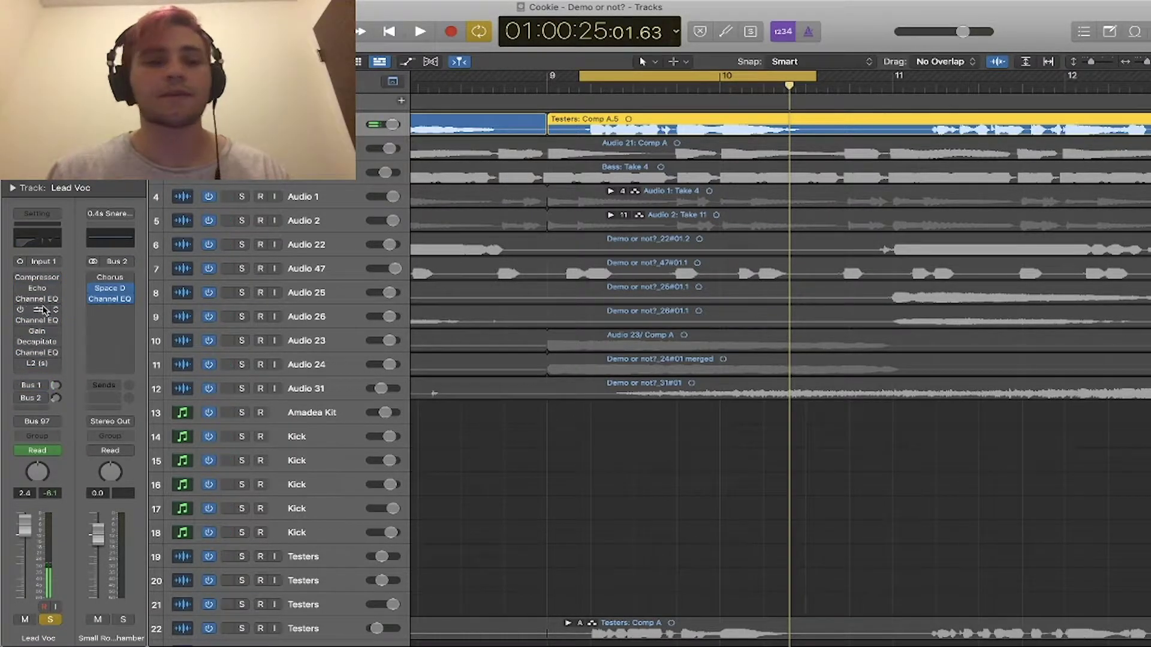
- Play the looped vocal while enabling every Lead Voc plug-in one after another, then the Bus 1 and Bus 2 sends
key(space)
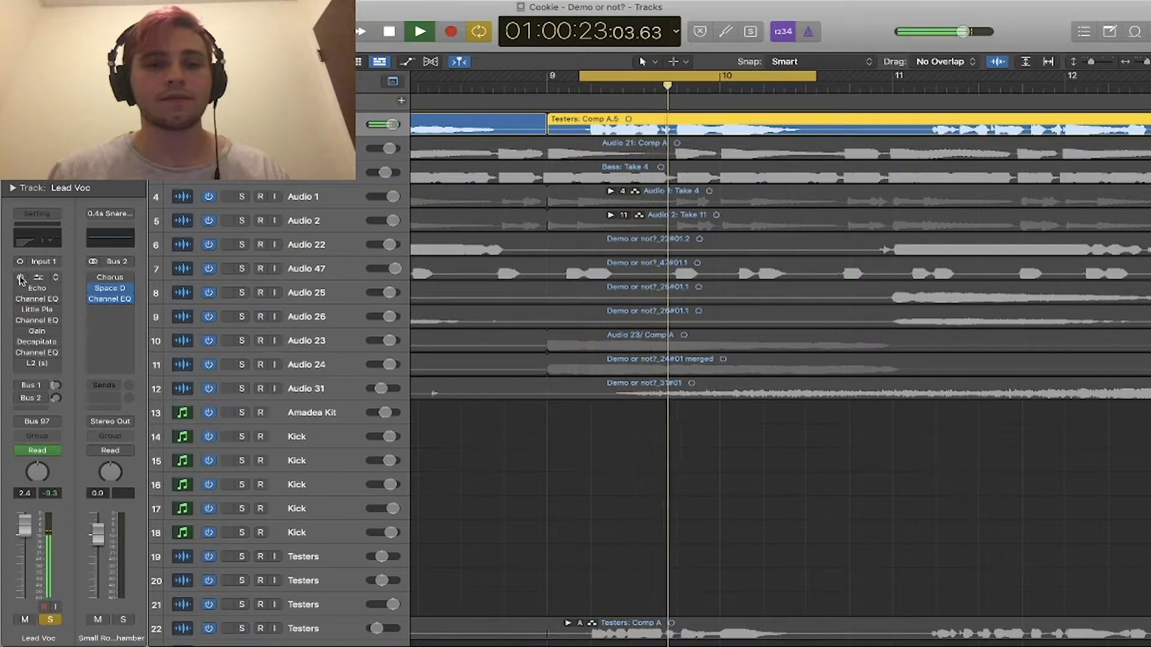
click(20, 278)
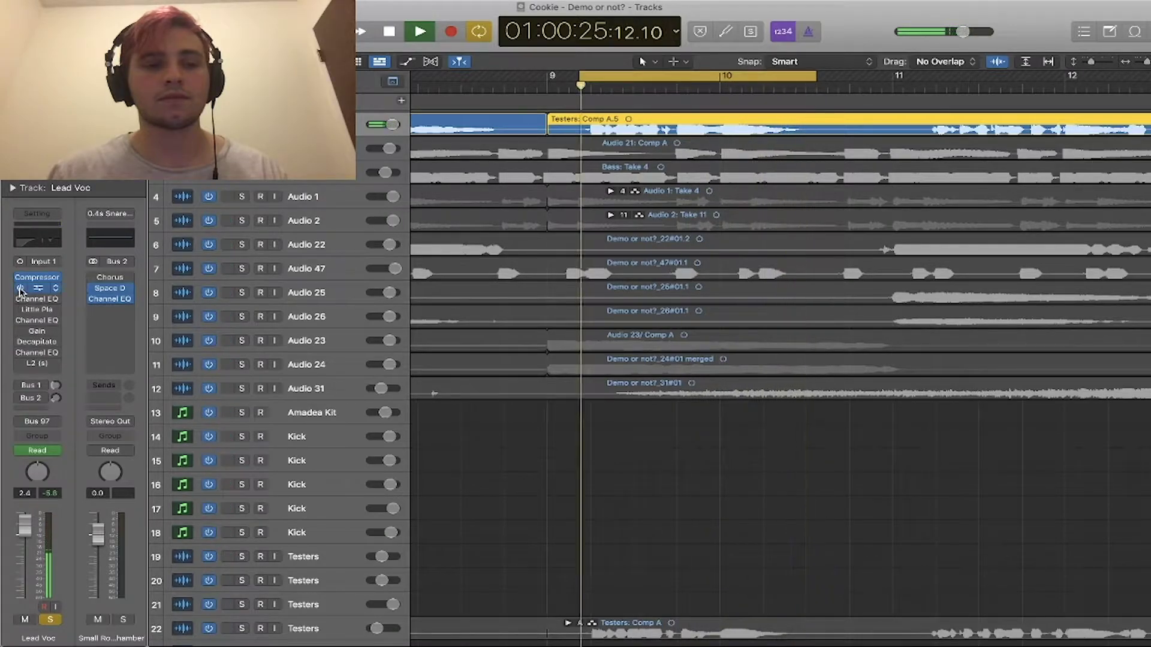
click(20, 289)
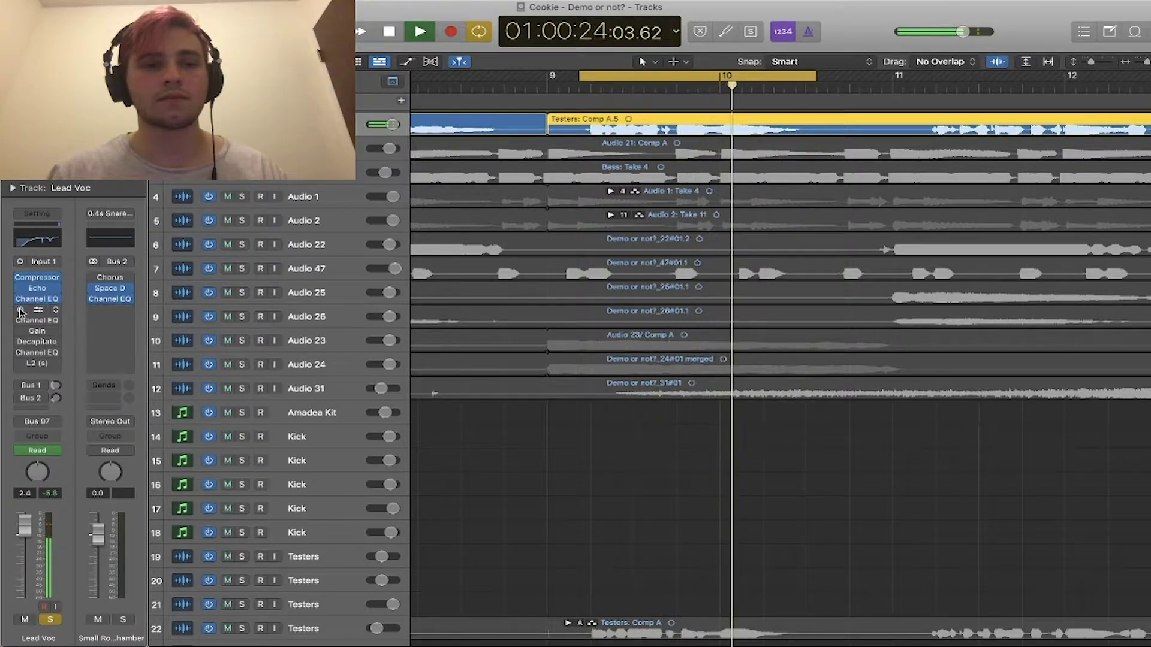
click(20, 310)
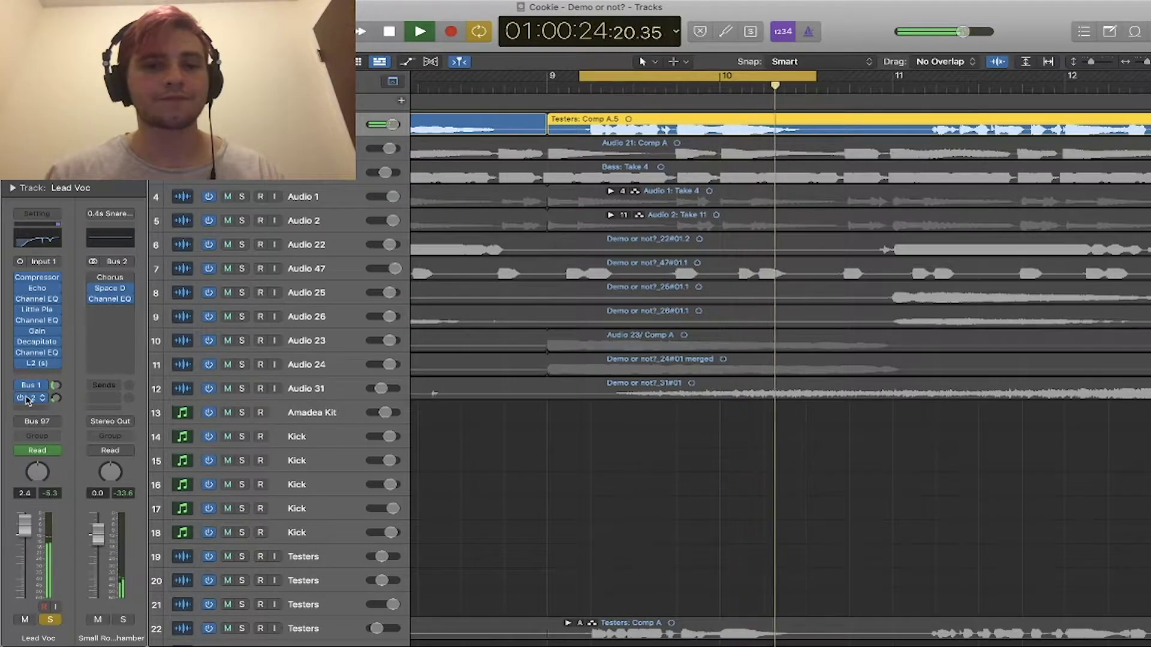
key(space)
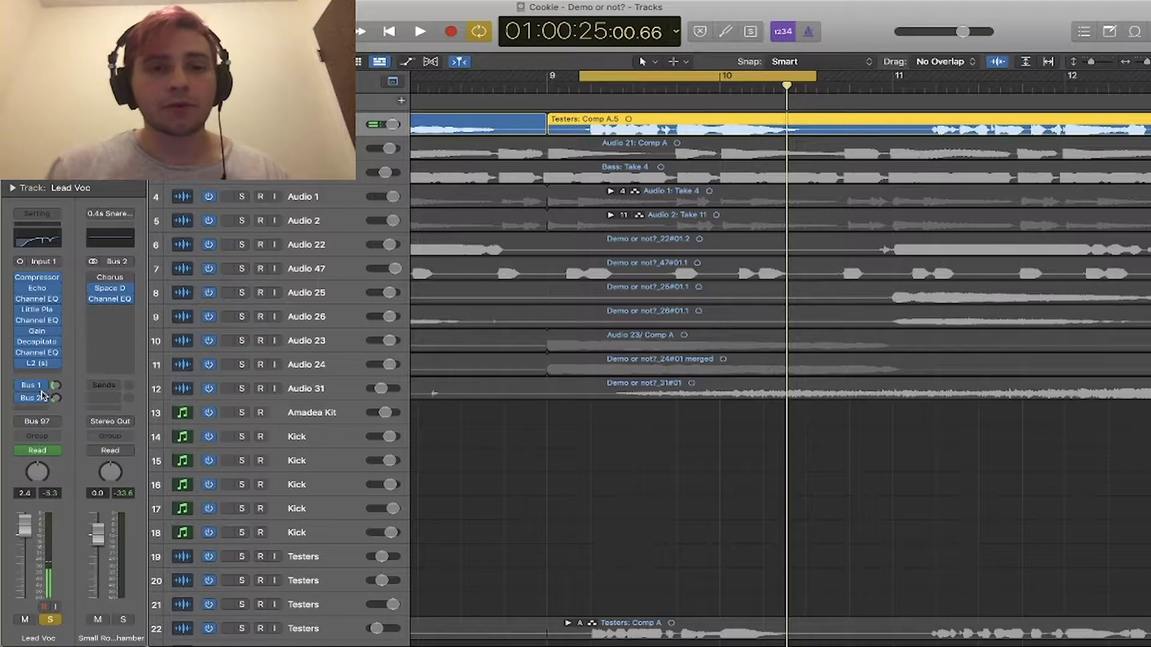
- Turn off cycle playback, unsolo Lead Voc, and select the Bass track
key(c)
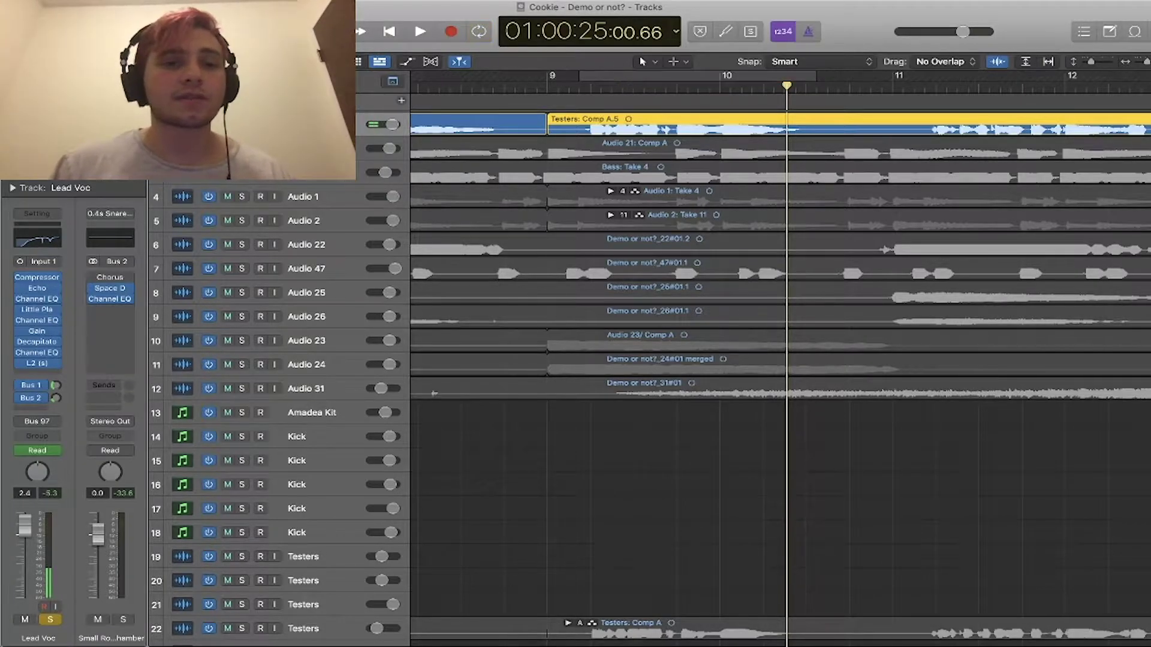
key(super+a)
key(z)
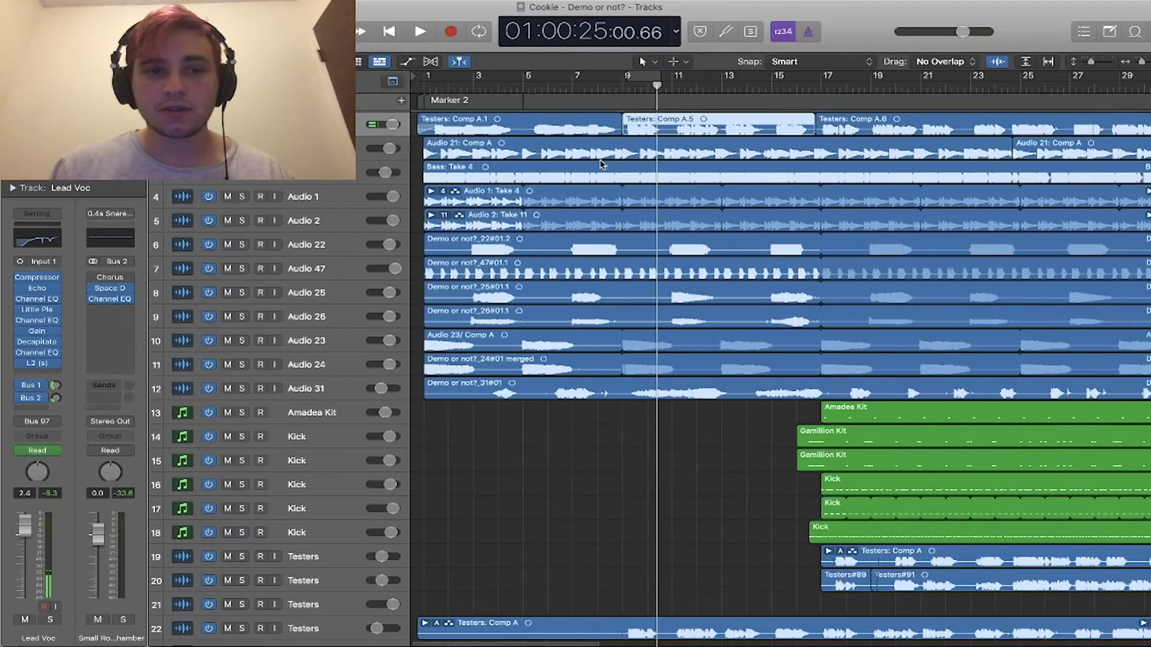
key(super+Right)
key(super+Right)
key(super+Right)
key(super+Right)
key(super+Right)
key(super+Right)
click(299, 148)
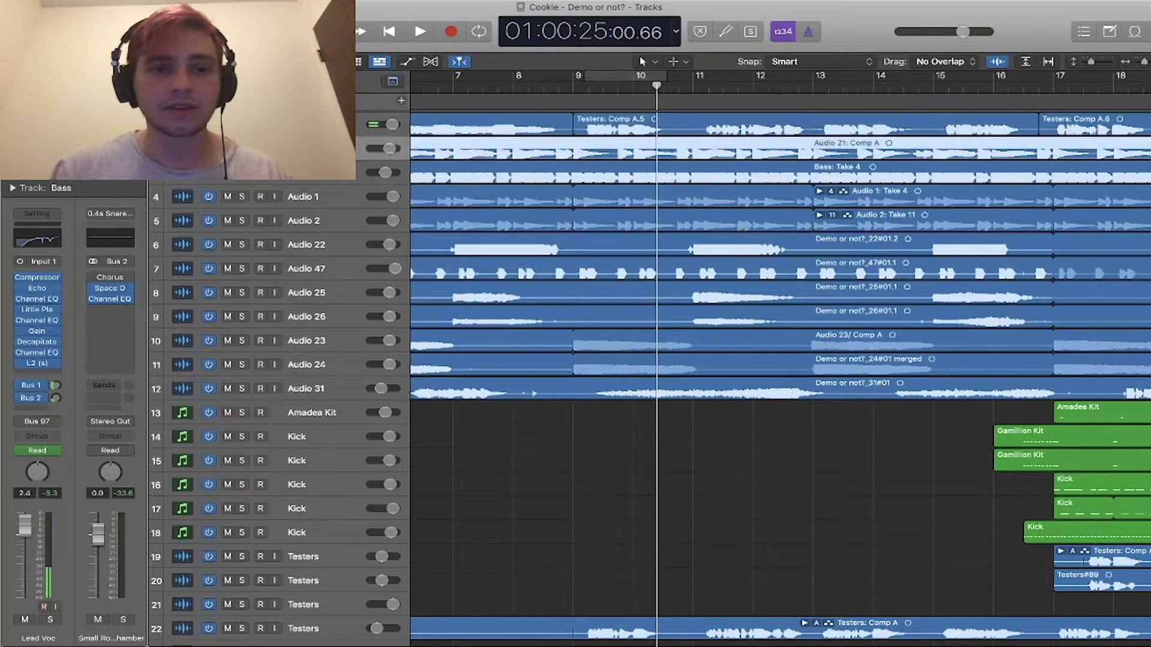
- Set the cycle range from bar 1 to bar 9, and bypass the Compressor, RBass and Channel EQ on Bass
scroll(660, 200, left, 6)
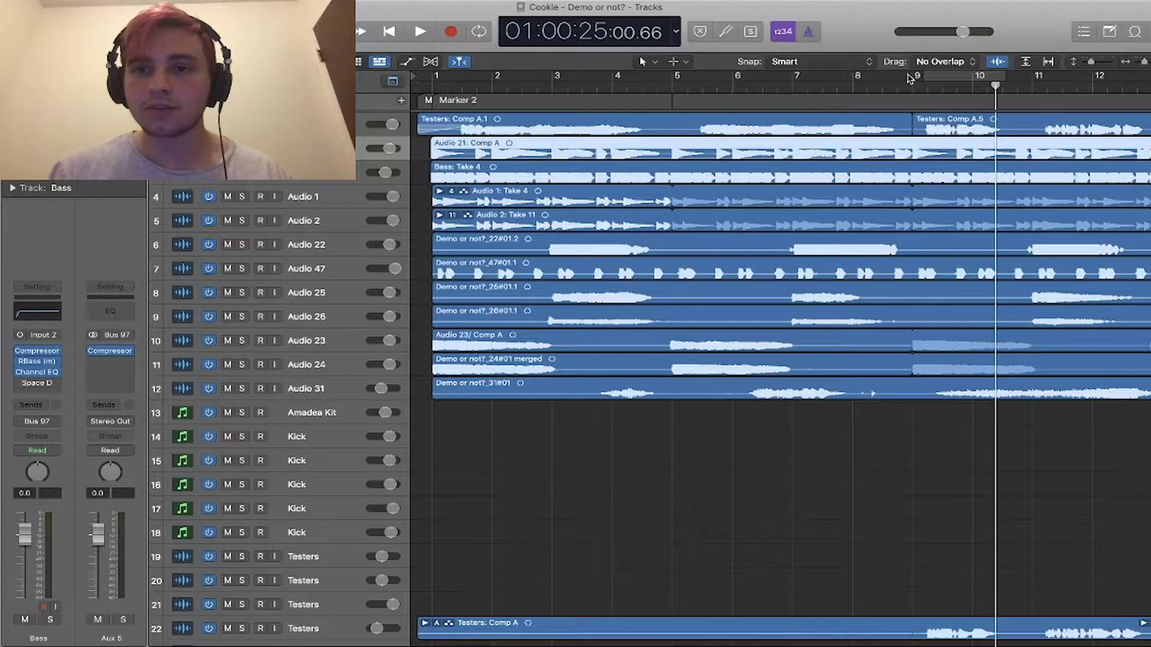
drag(914, 79, 434, 157)
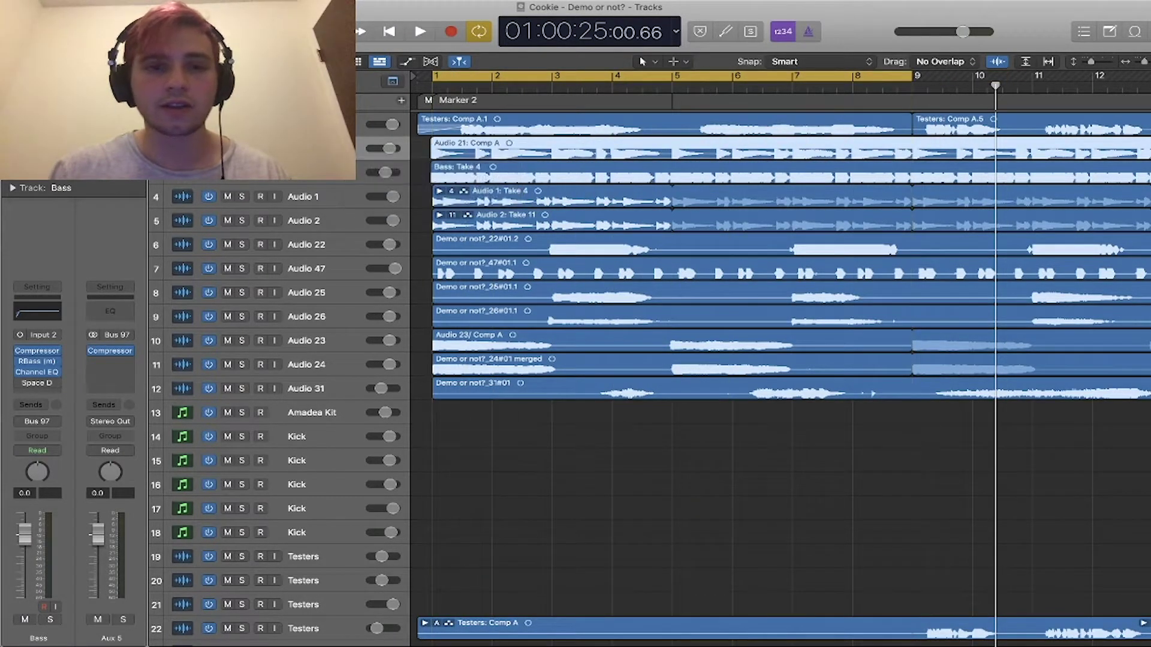
mouse_move(48, 354)
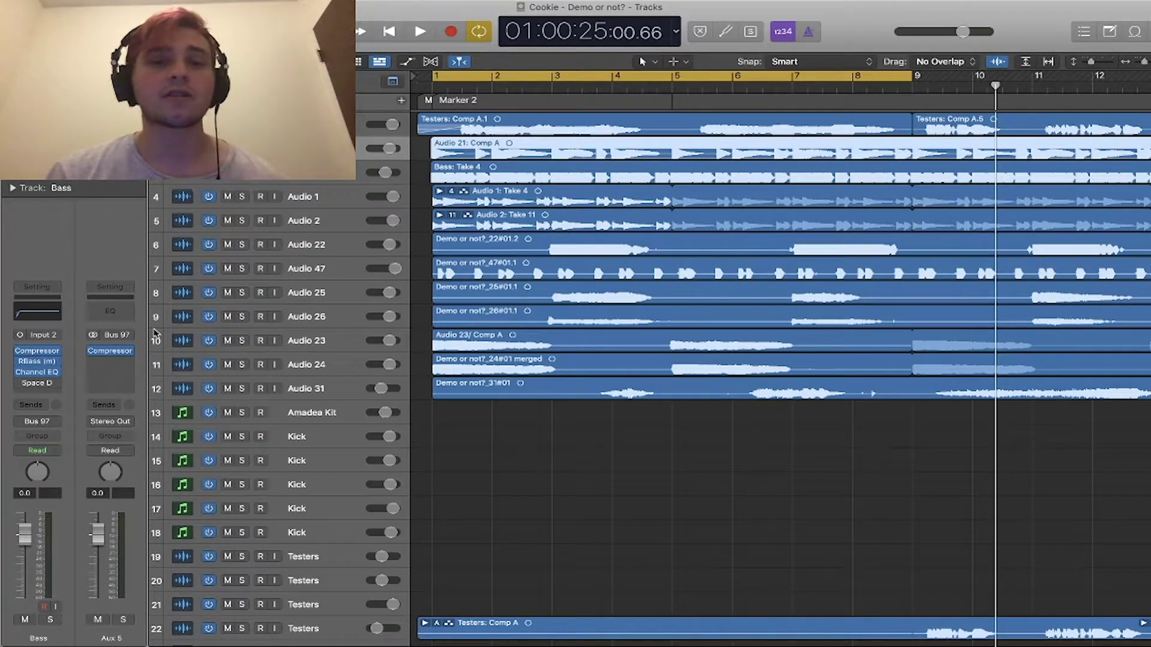
drag(20, 352, 21, 382)
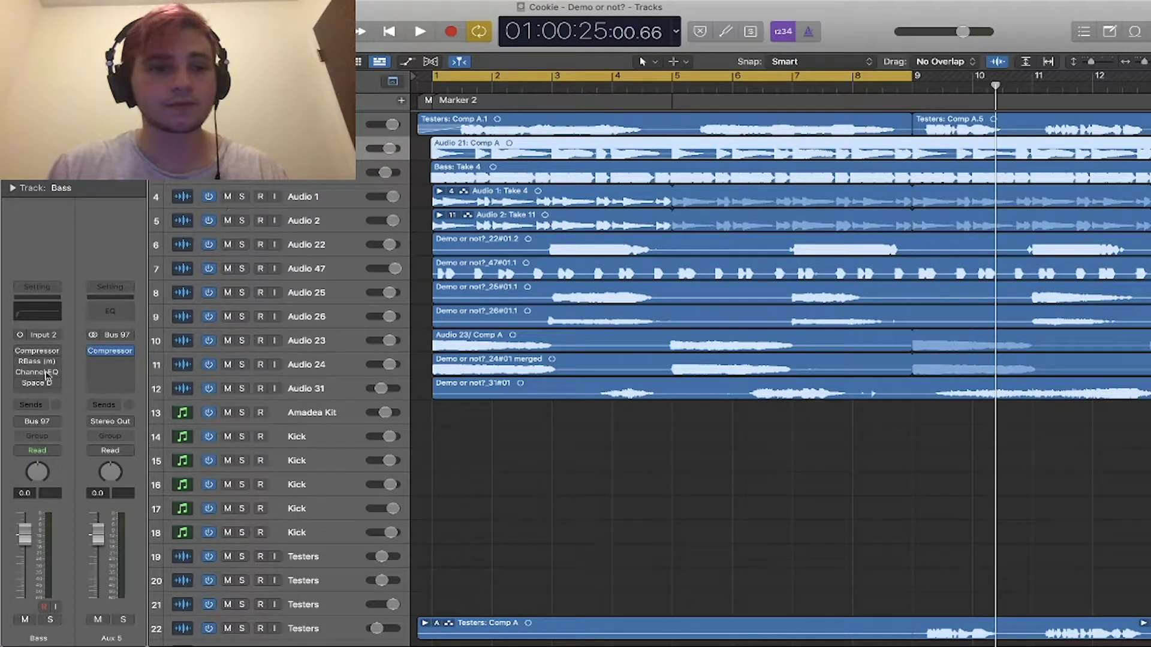
- Solo the Bass track and audition the loop with all of its plug-ins bypassed
key(space)
key(s)
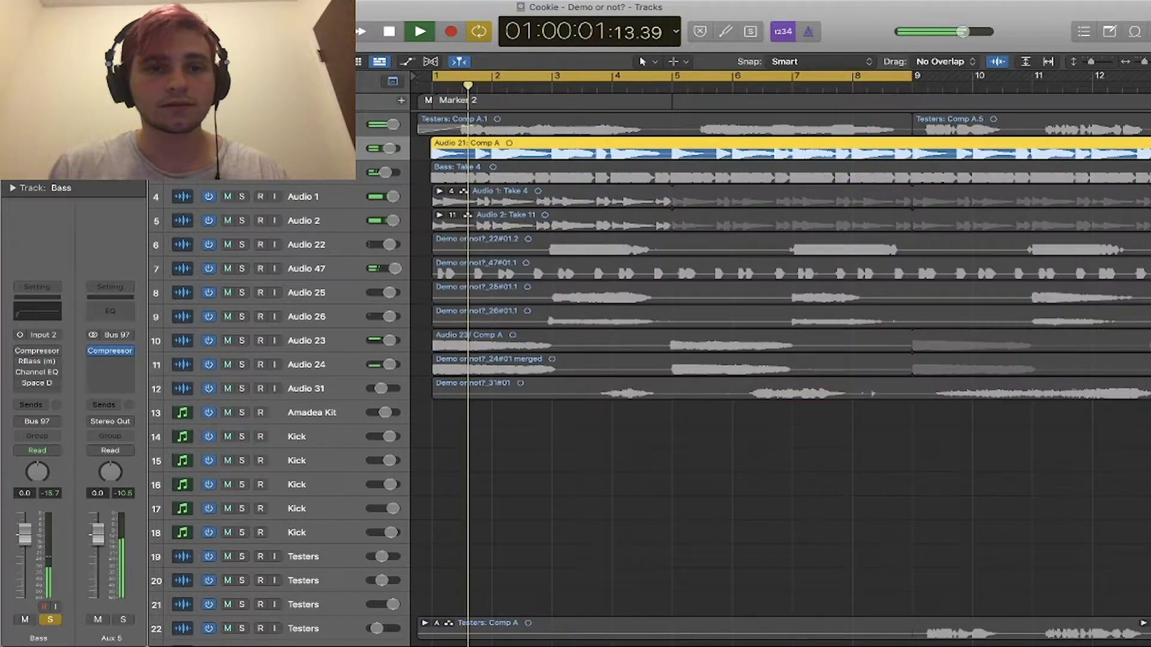
mouse_move(23, 353)
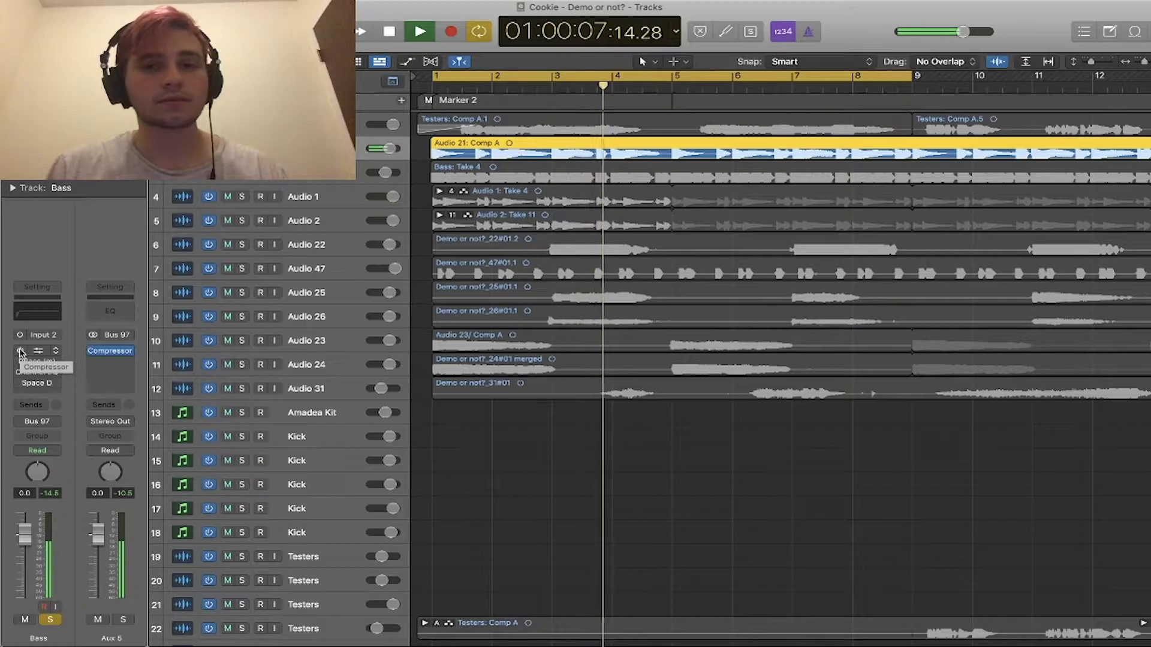
key(space)
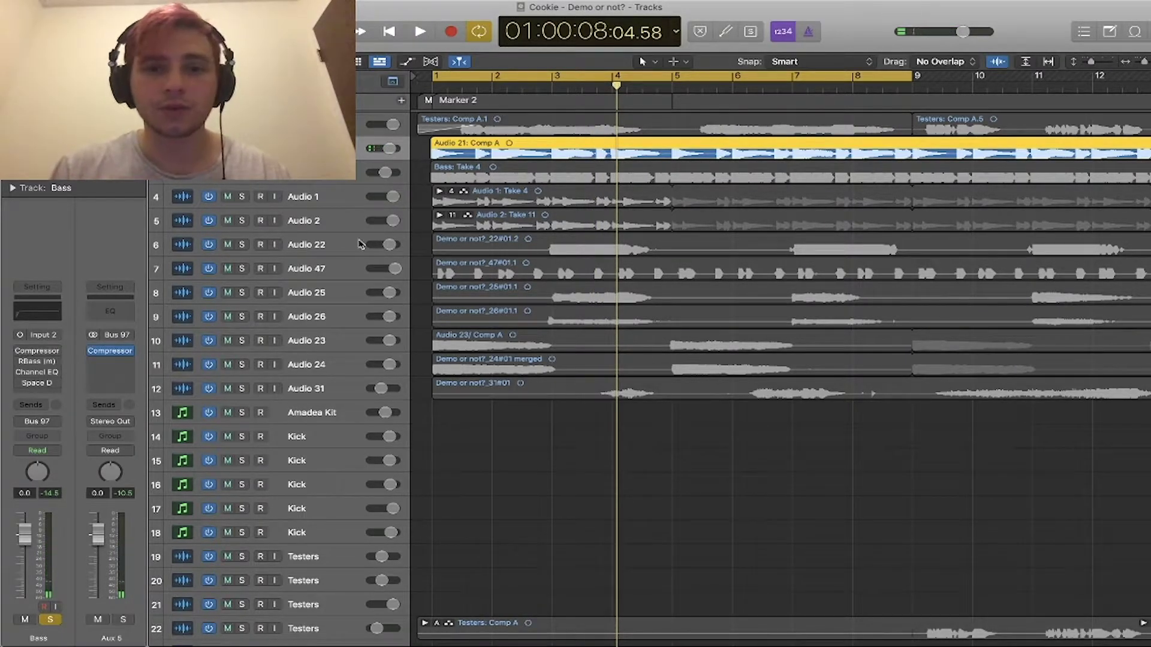
- Open the bypassed Compressor on Bass, examine its threshold, ratio and make-up settings, and close its window
click(39, 353)
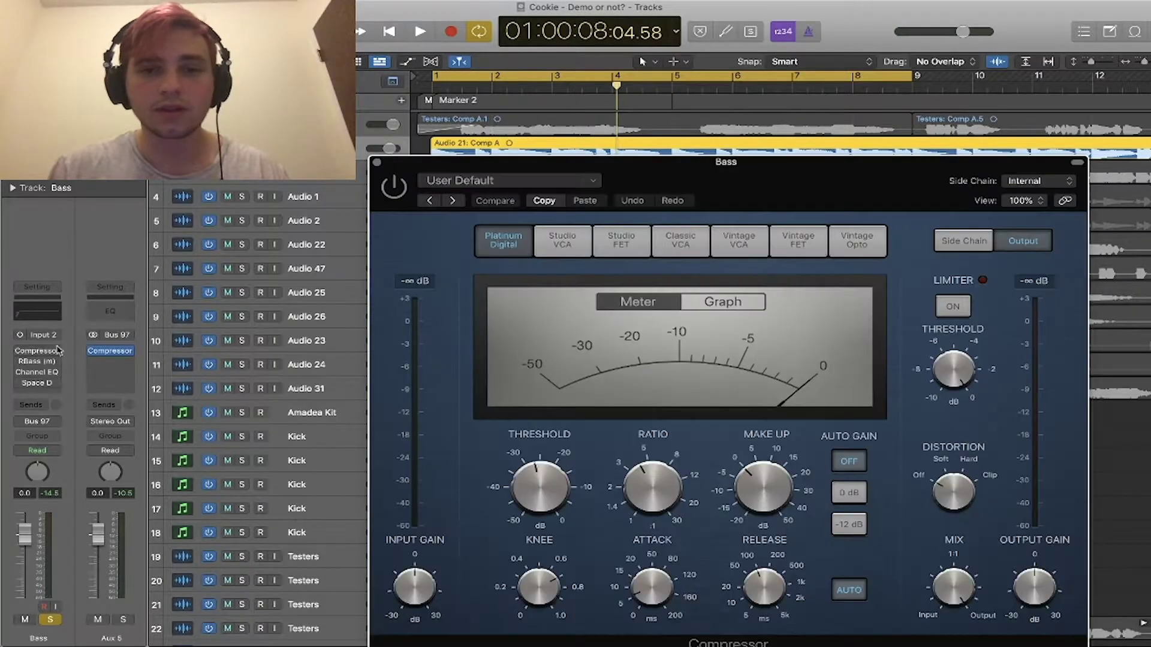
drag(684, 184, 674, 77)
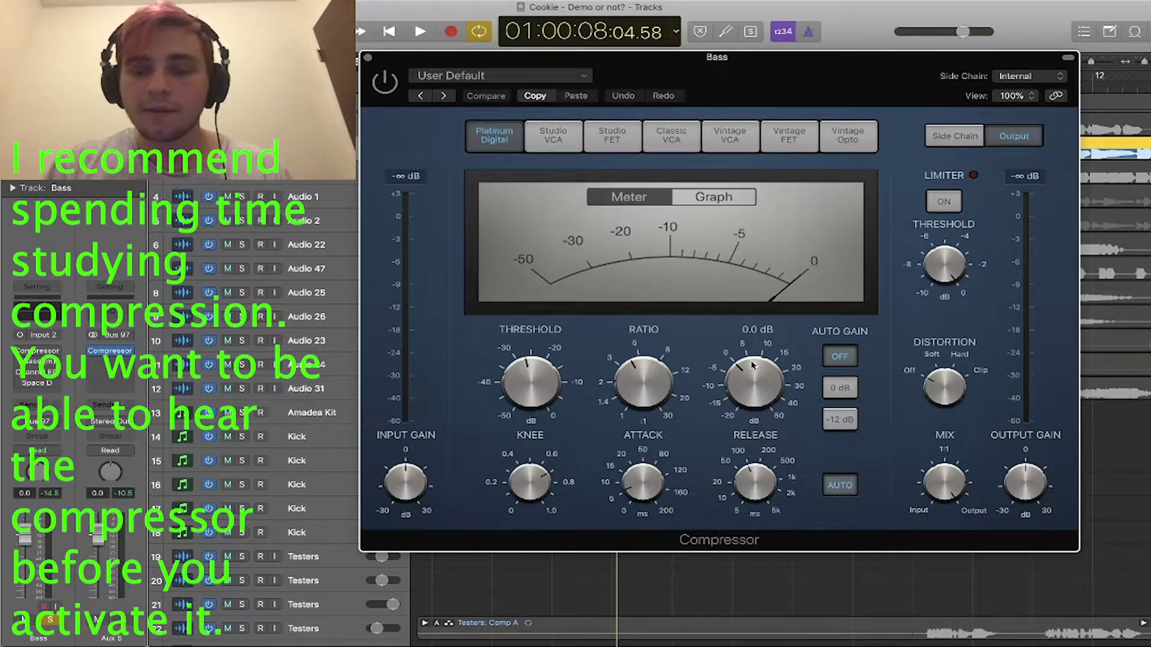
click(366, 58)
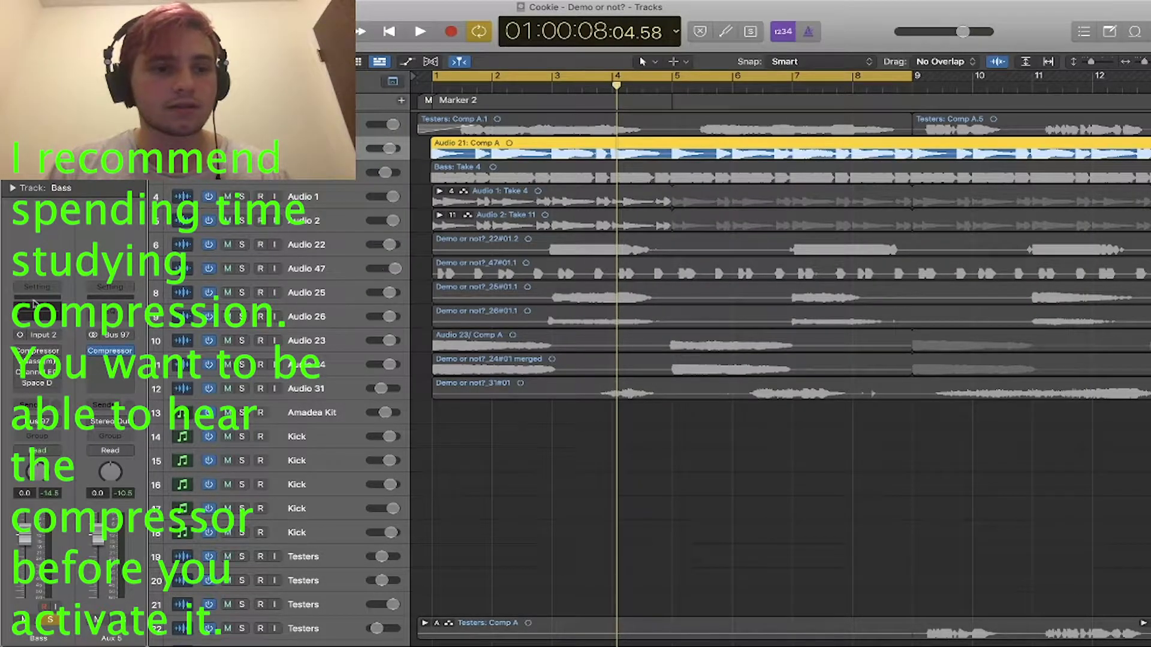
- Enable the Compressor on Bass while the loop plays, and open its settings
key(space)
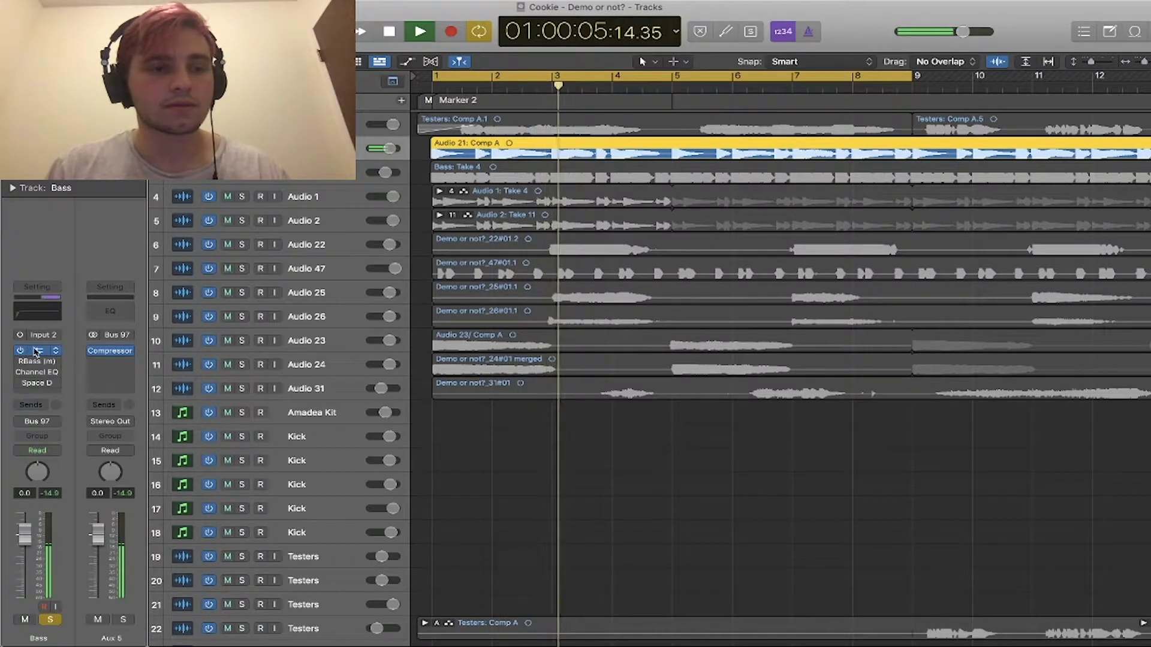
click(36, 351)
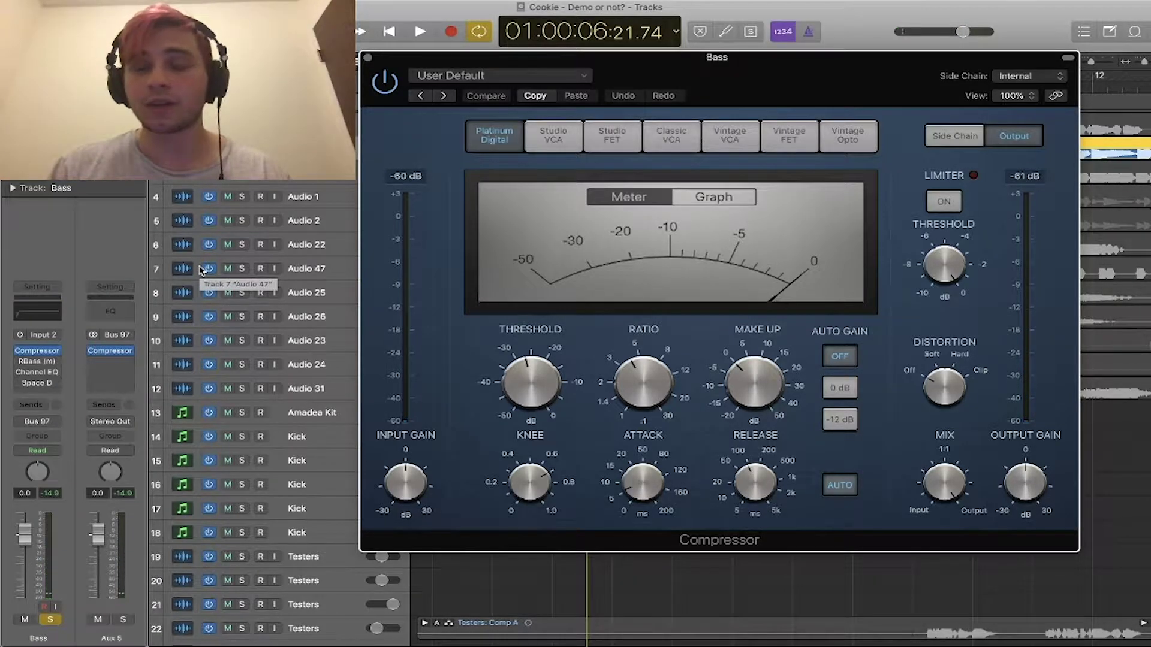
- Adjust the Bass Compressor during looped playback: threshold -20.5 dB, release 86 ms, plus small changes to ratio and attack
key(space)
drag(535, 383, 536, 357)
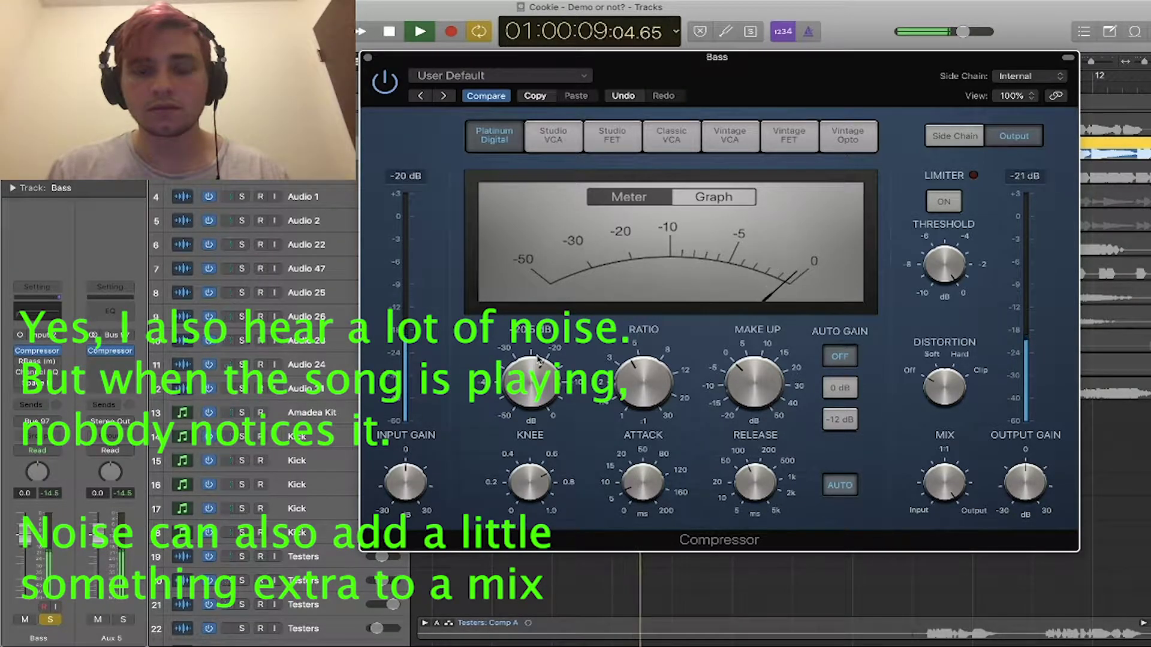
mouse_move(650, 391)
mouse_down()
mouse_move(630, 411)
mouse_move(635, 395)
mouse_up()
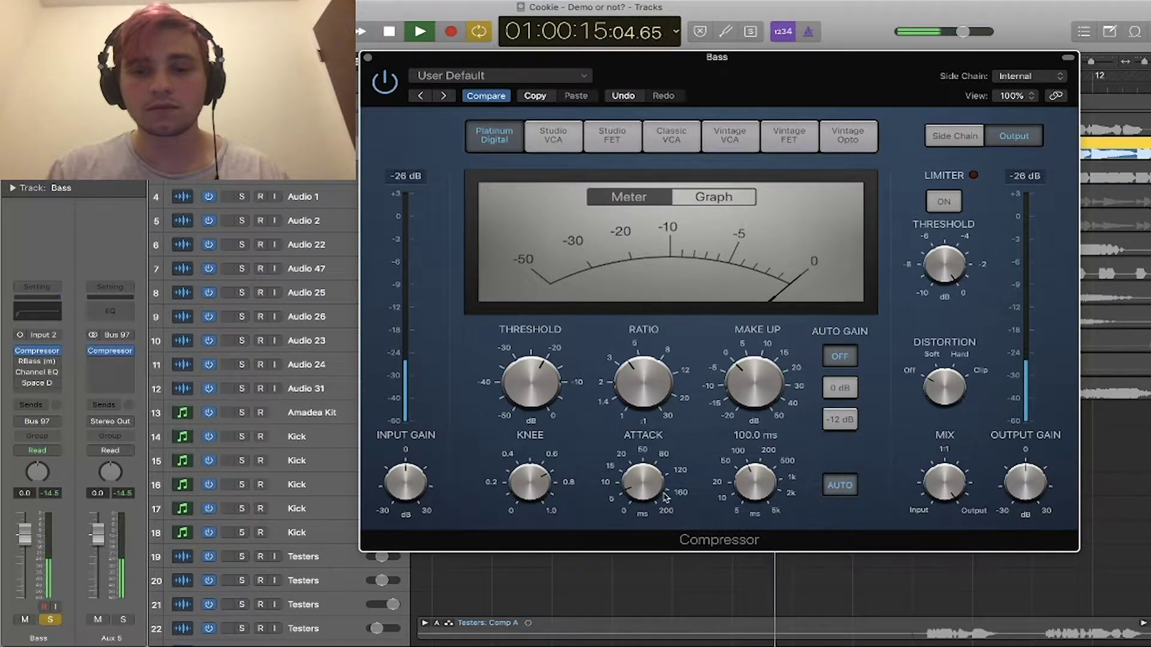
drag(641, 499, 649, 492)
mouse_move(755, 481)
mouse_down()
mouse_move(758, 470)
mouse_move(750, 488)
mouse_up()
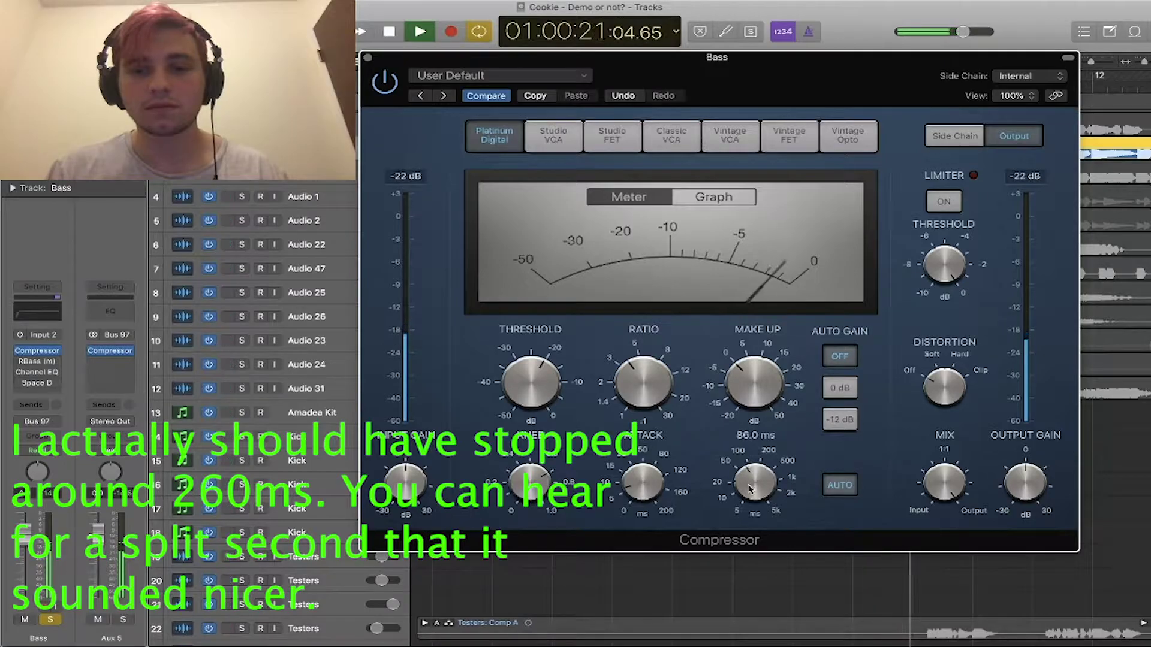
key(space)
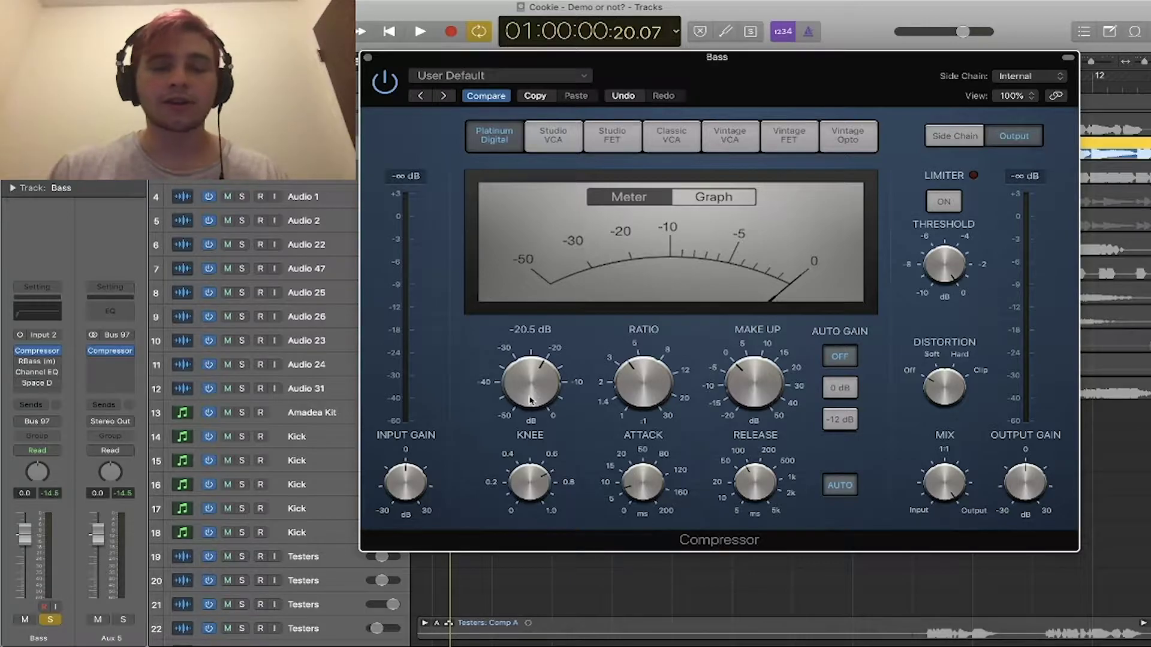
- Set the Bass Compressor threshold to -24.5 dB while auditioning the loop
key(space)
drag(530, 400, 553, 370)
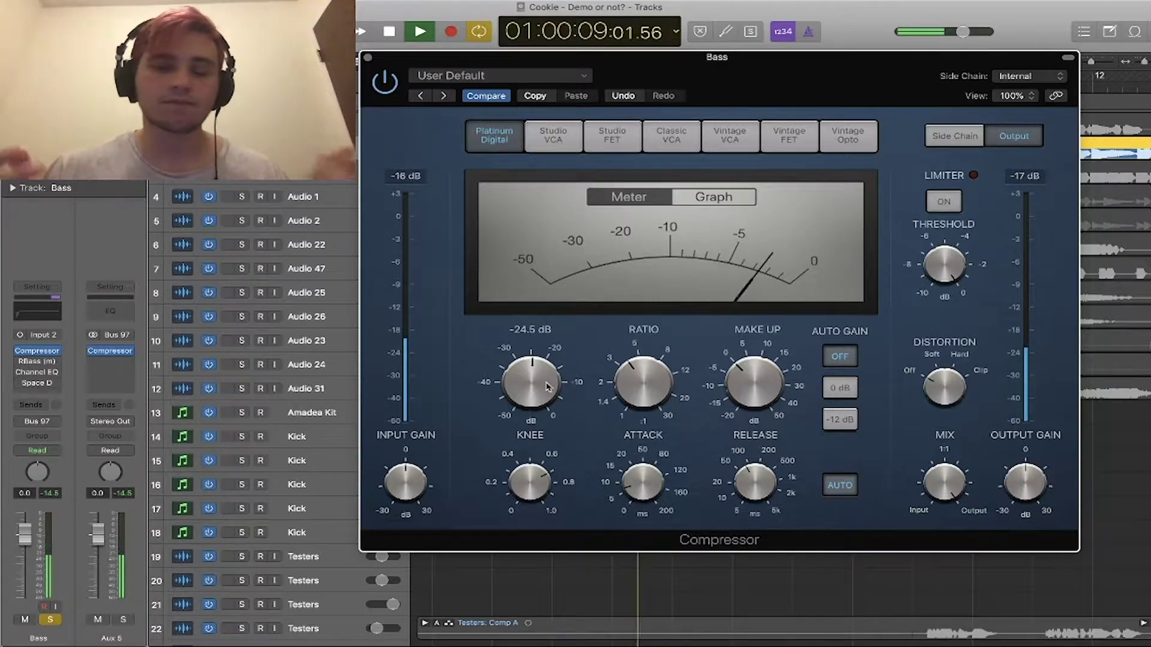
key(space)
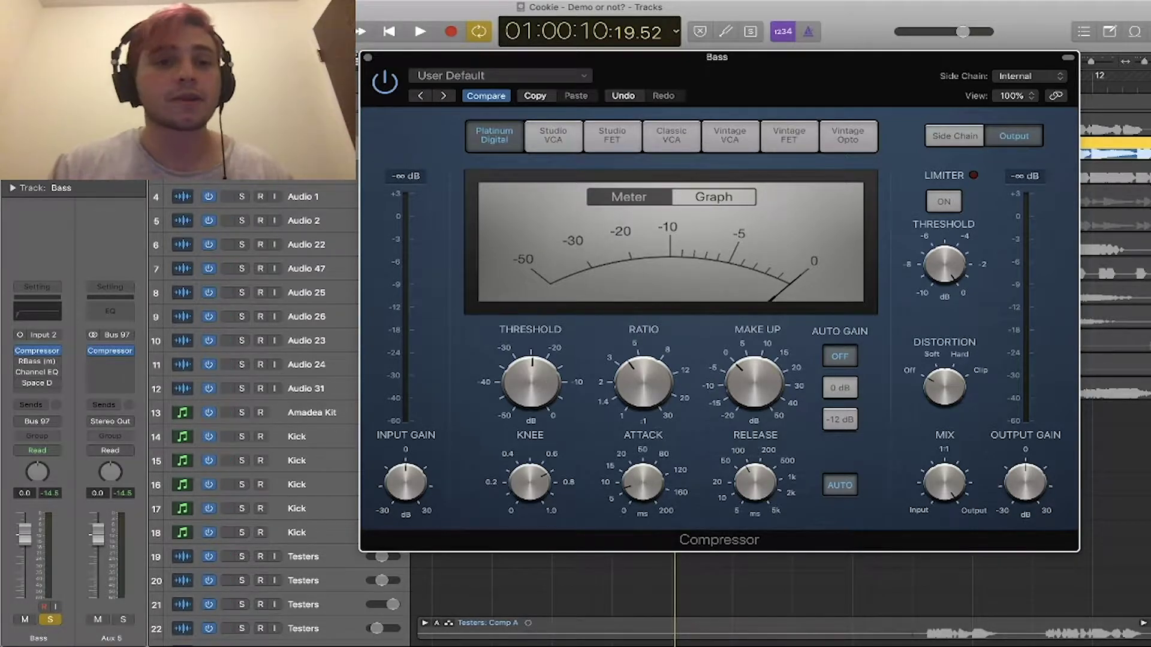
- Move the Compressor window out of the way of the tracks, and open RBass on the Bass channel
drag(371, 59, 476, 47)
mouse_move(269, 191)
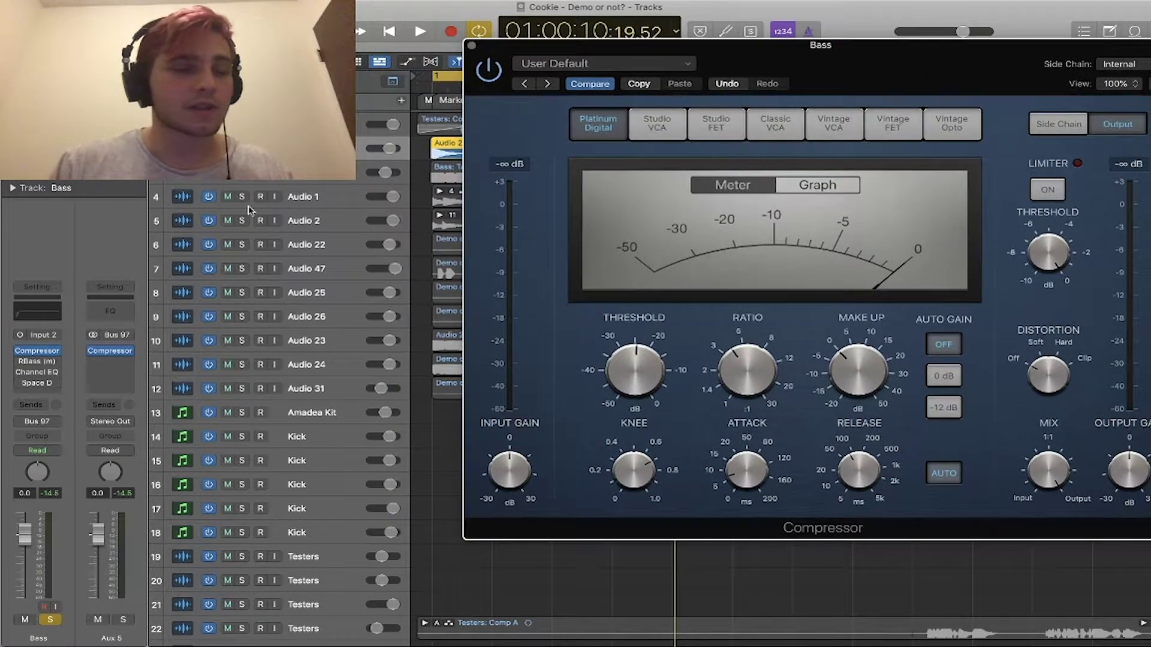
click(35, 352)
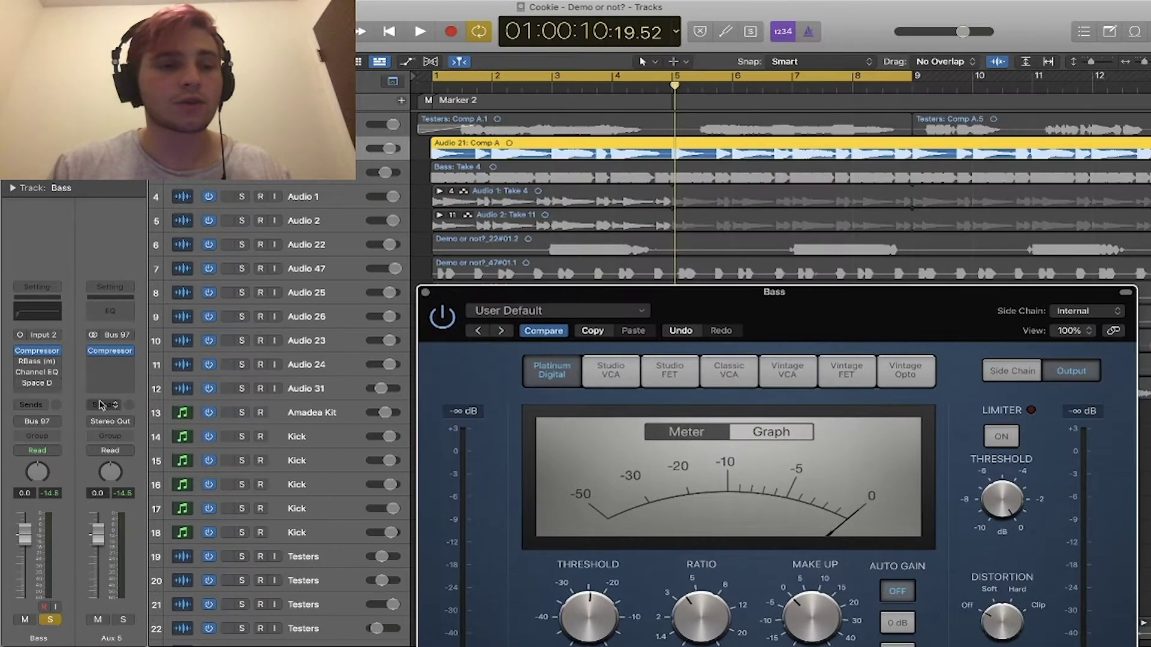
click(39, 363)
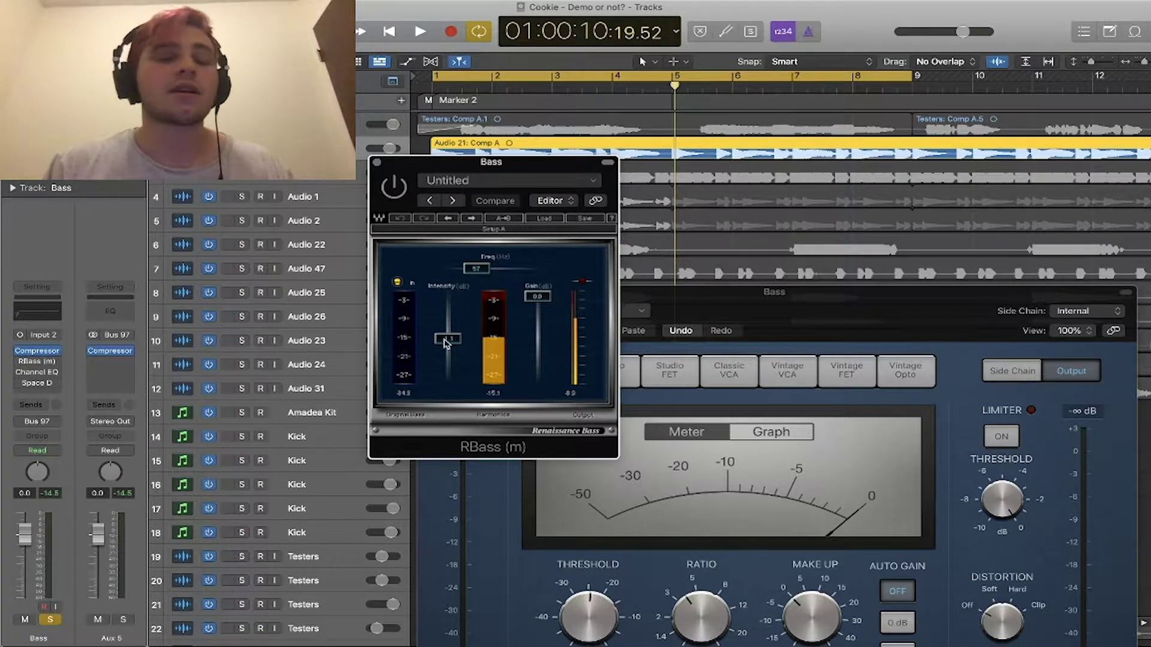
drag(724, 316, 730, 265)
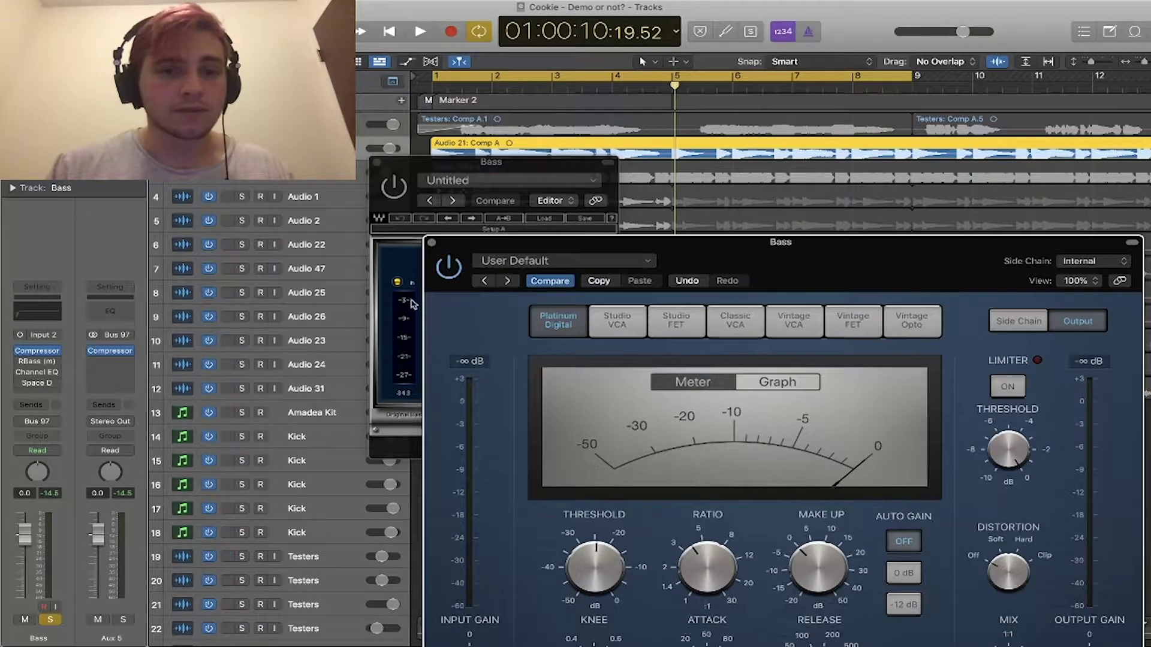
- Enable RBass on the Bass channel and audition the looped bass with it
key(space)
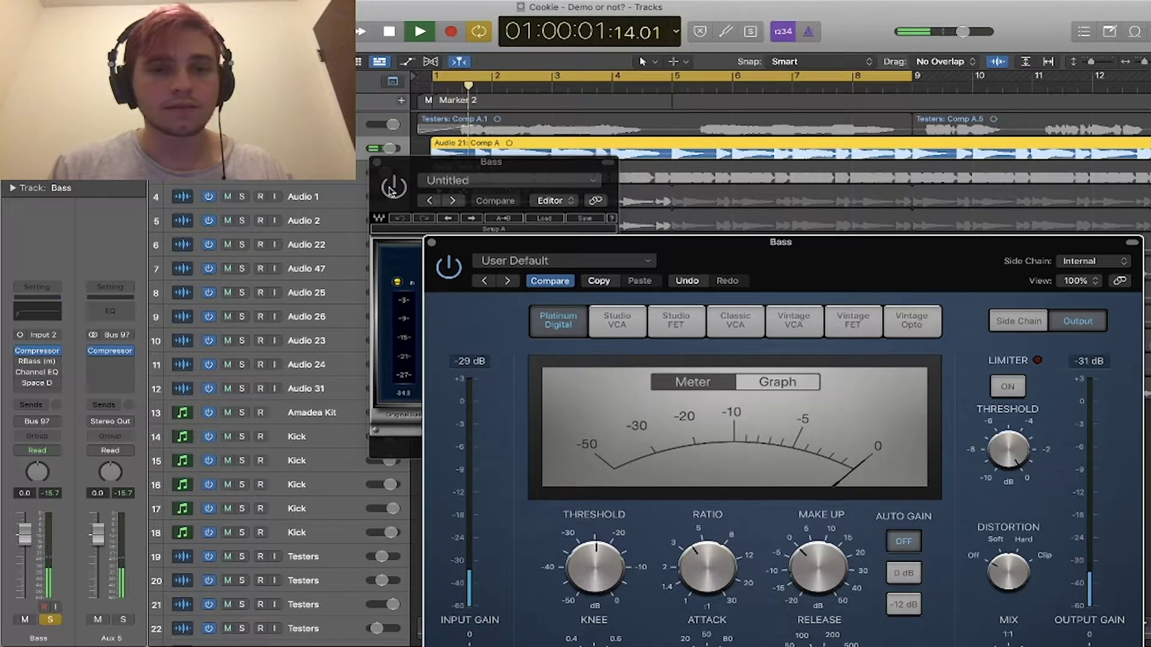
click(390, 190)
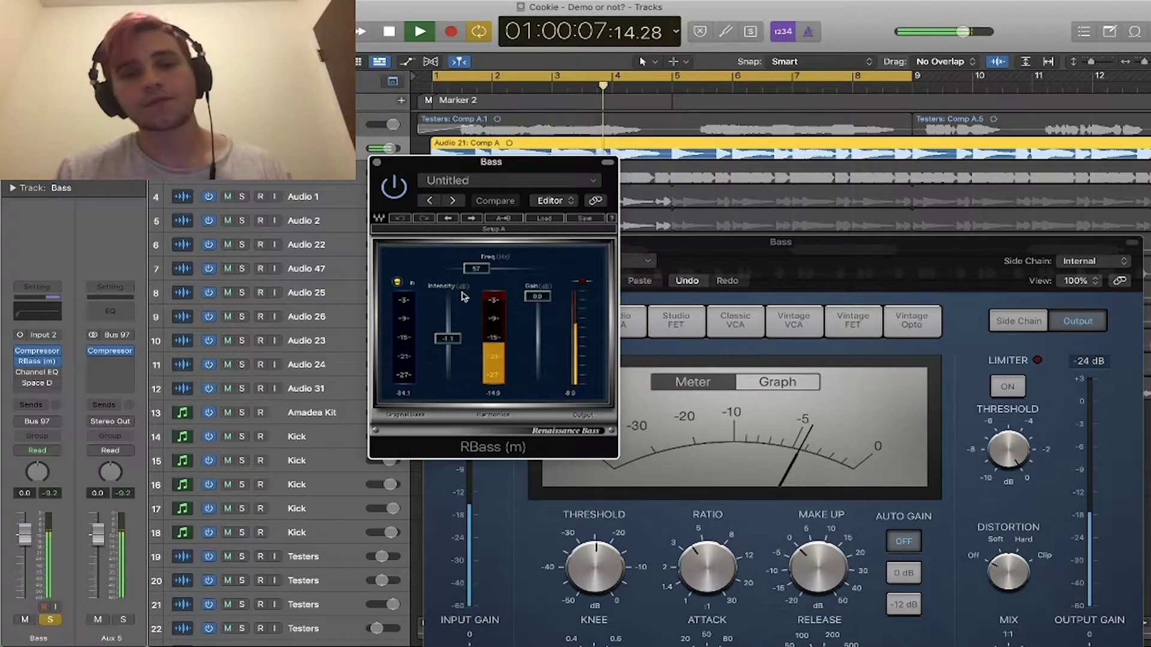
key(space)
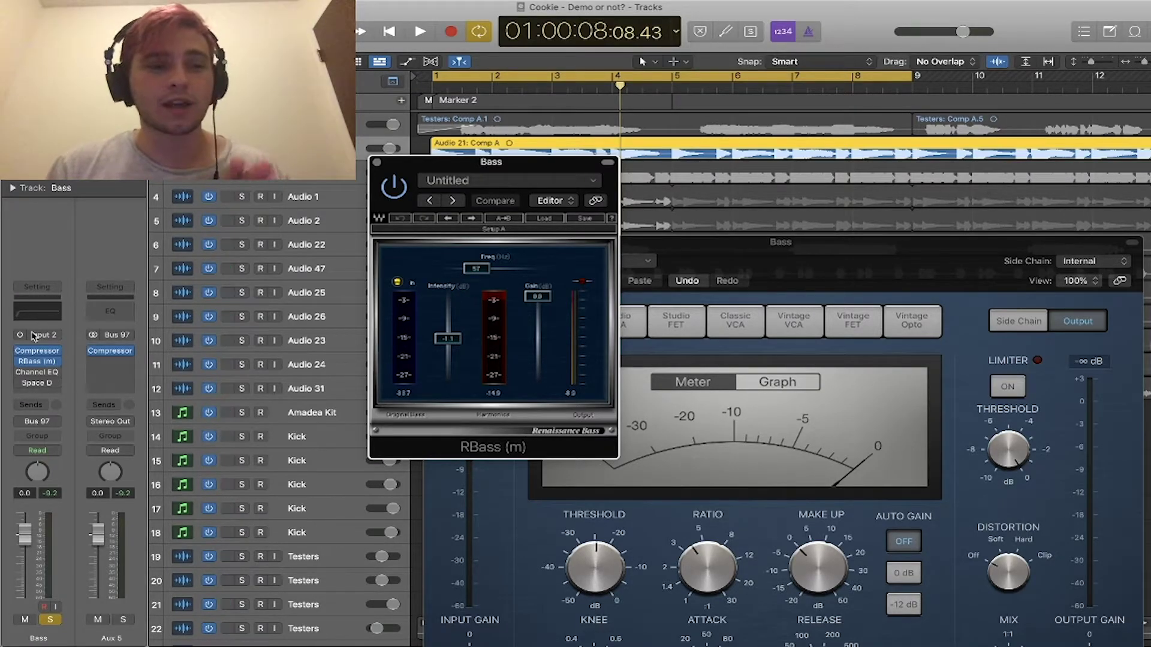
- Open the Channel EQ on Bass, examine its low-cut band, and close its window
click(48, 311)
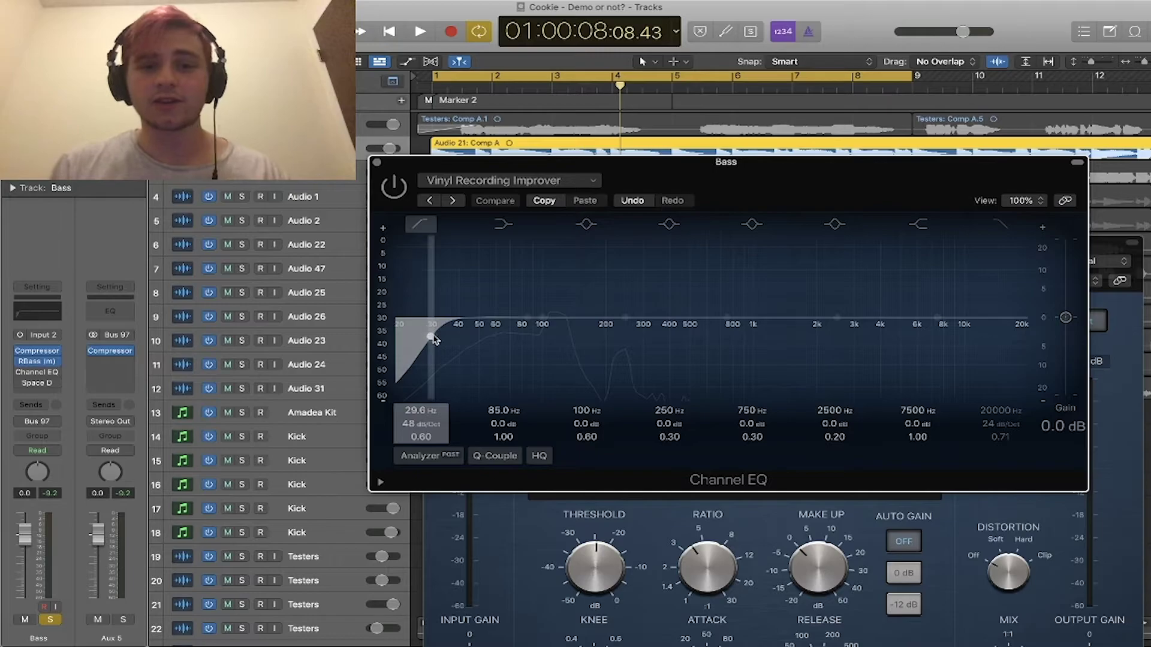
click(377, 162)
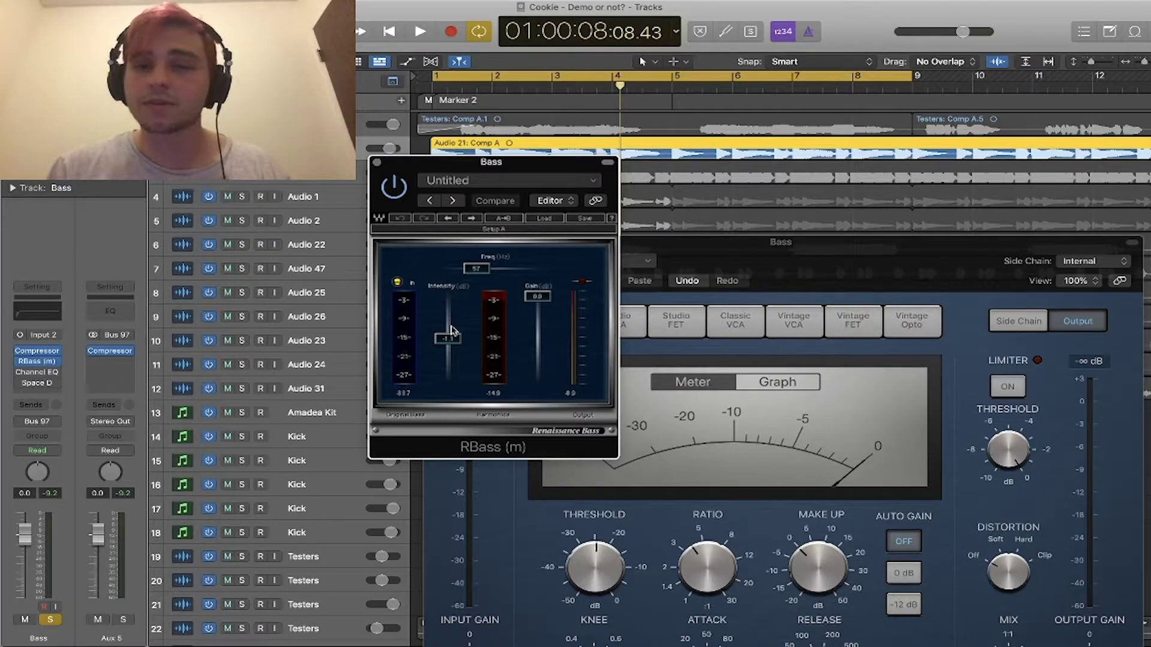
- Raise the RBass intensity slightly on the Bass channel while auditioning the loop, and close the RBass window
key(space)
mouse_move(452, 330)
mouse_down()
mouse_move(451, 315)
mouse_move(451, 329)
mouse_up()
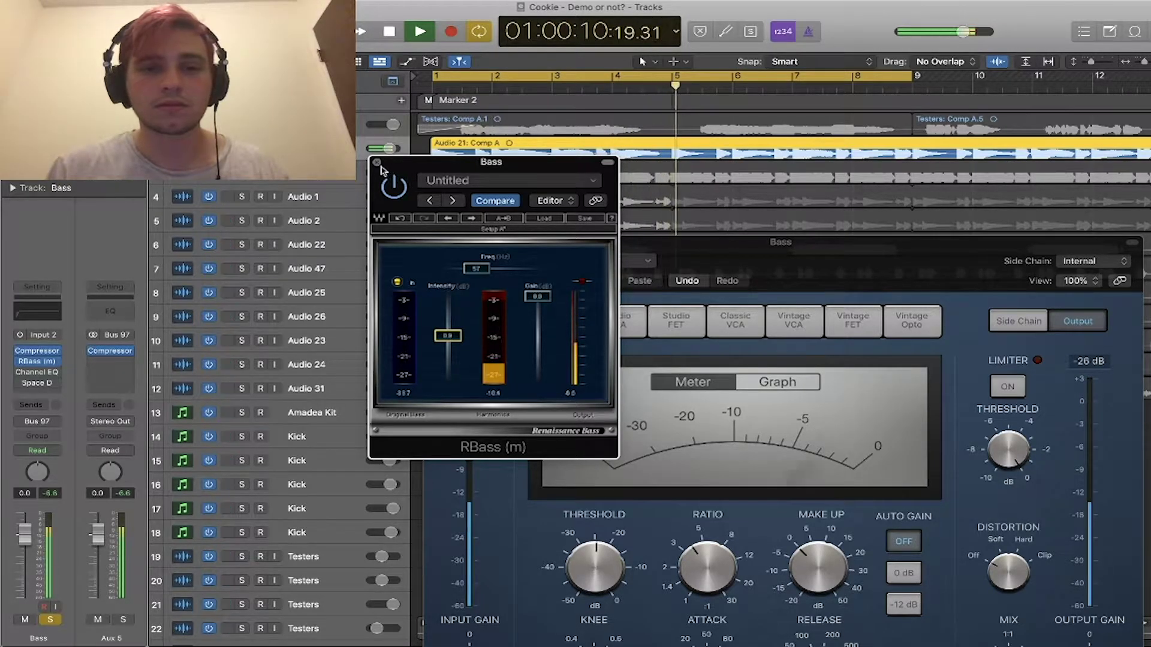
key(space)
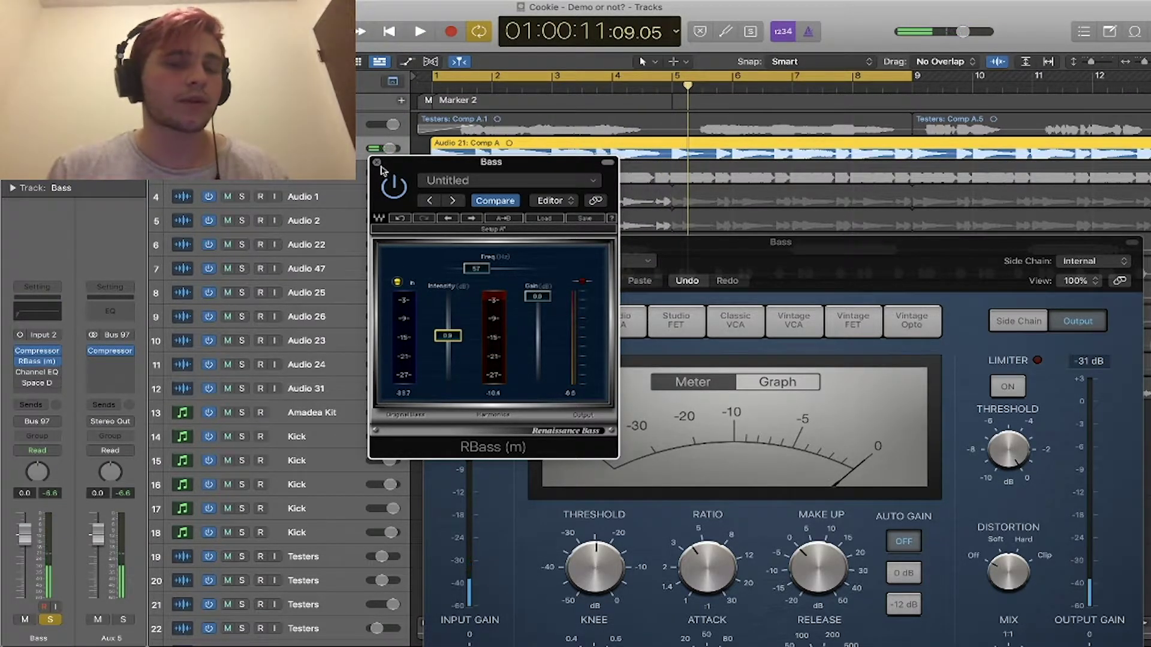
click(377, 162)
- Enable the Channel EQ on Bass, compare the loop with and without its low cut, and close the EQ and Compressor windows
click(38, 372)
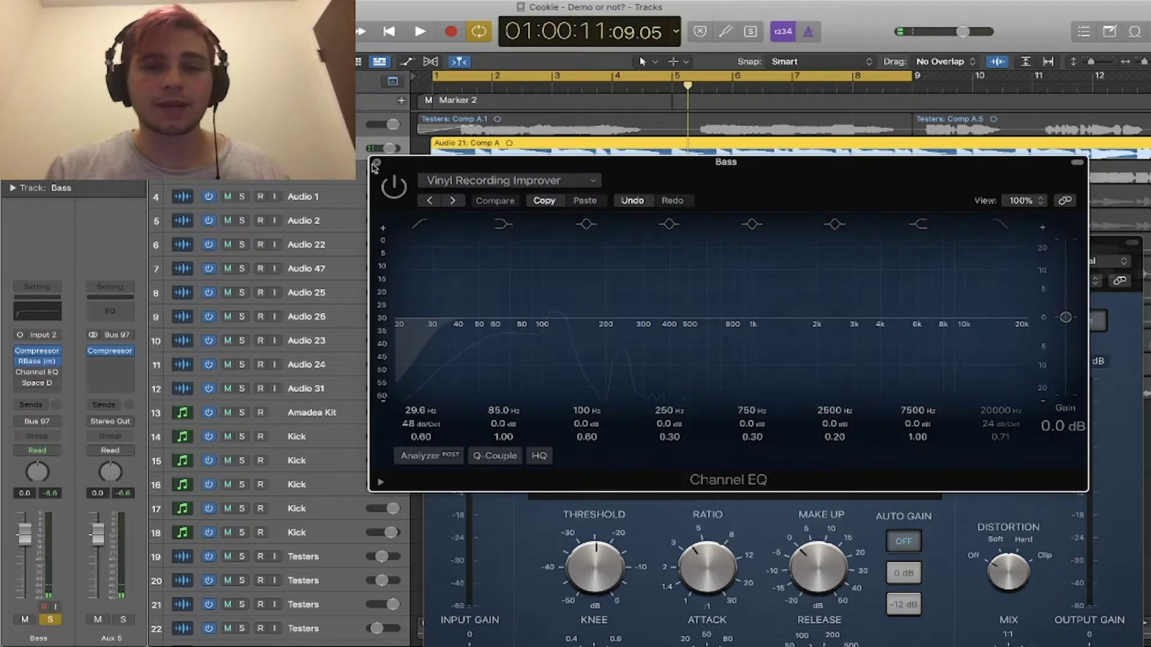
key(space)
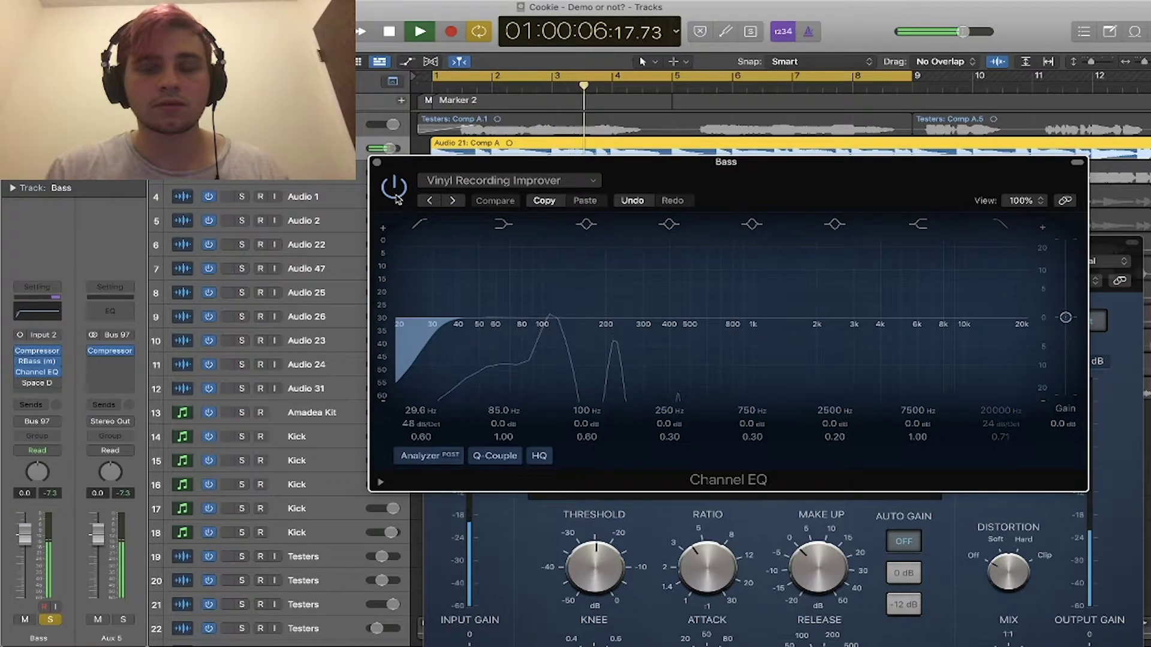
click(396, 198)
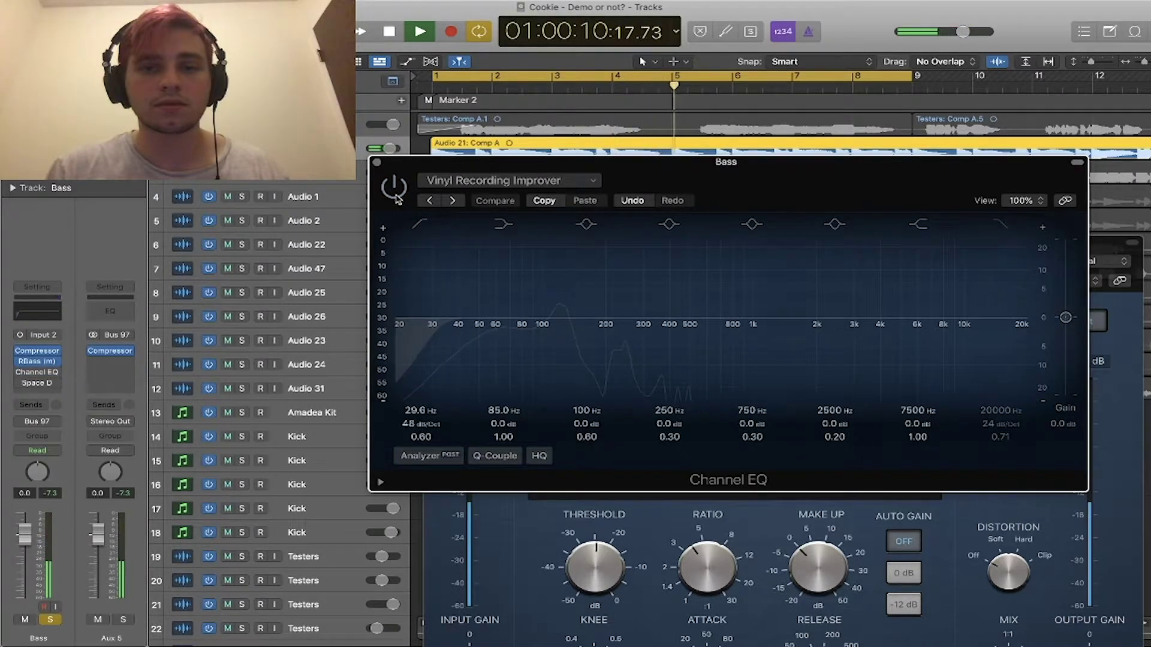
click(395, 198)
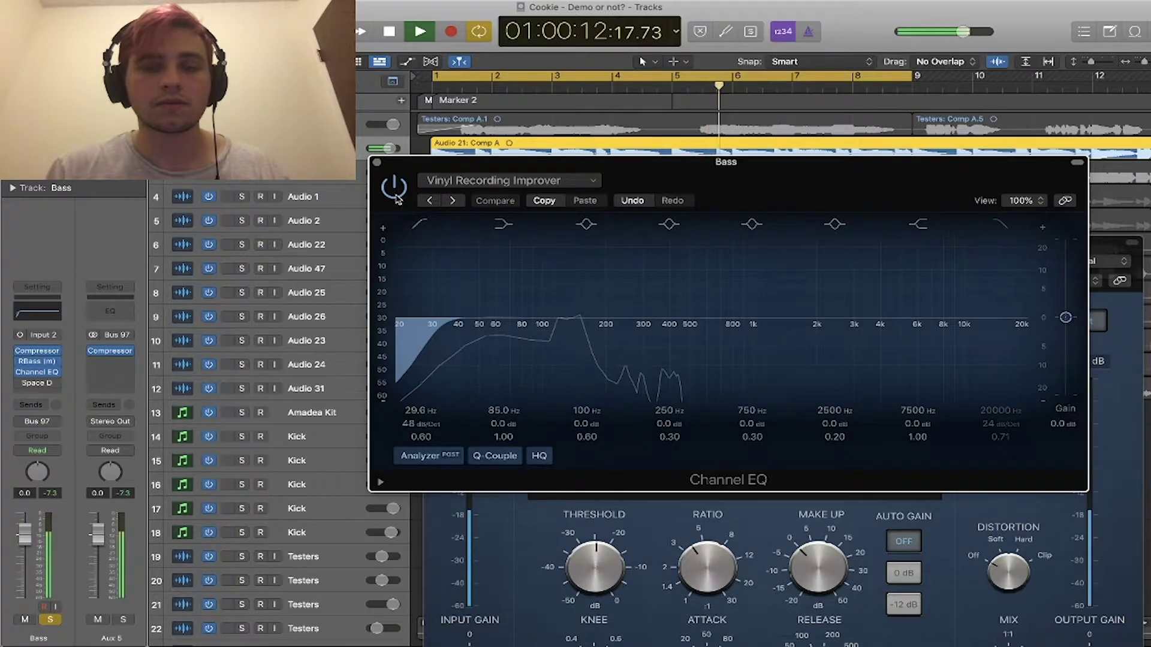
key(space)
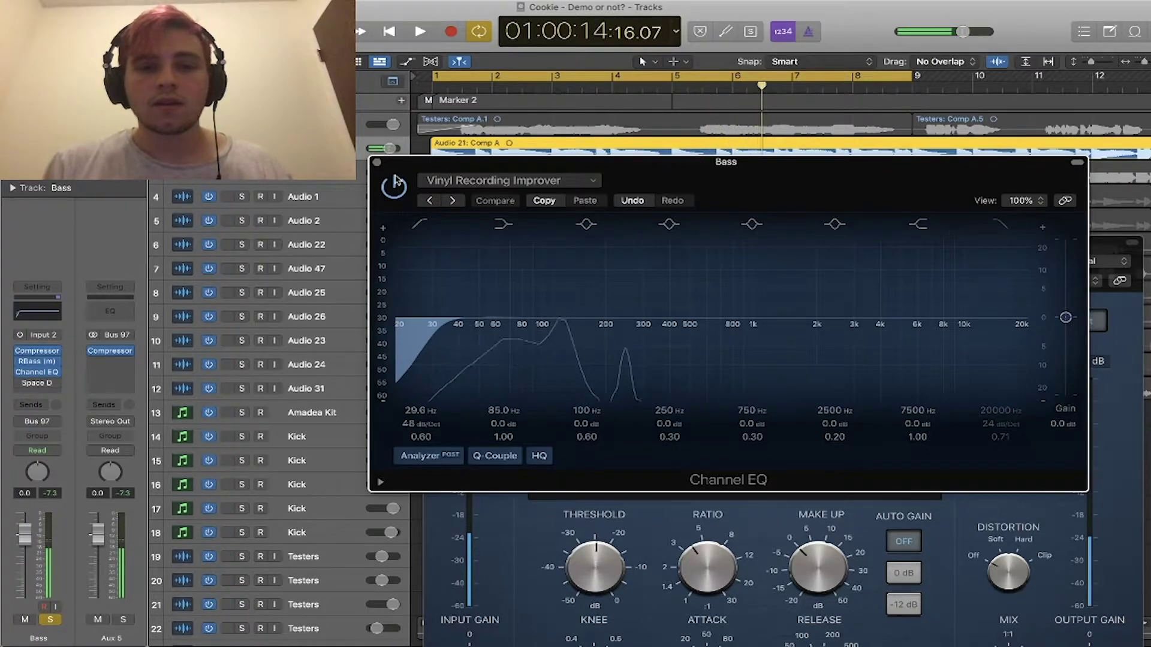
click(377, 163)
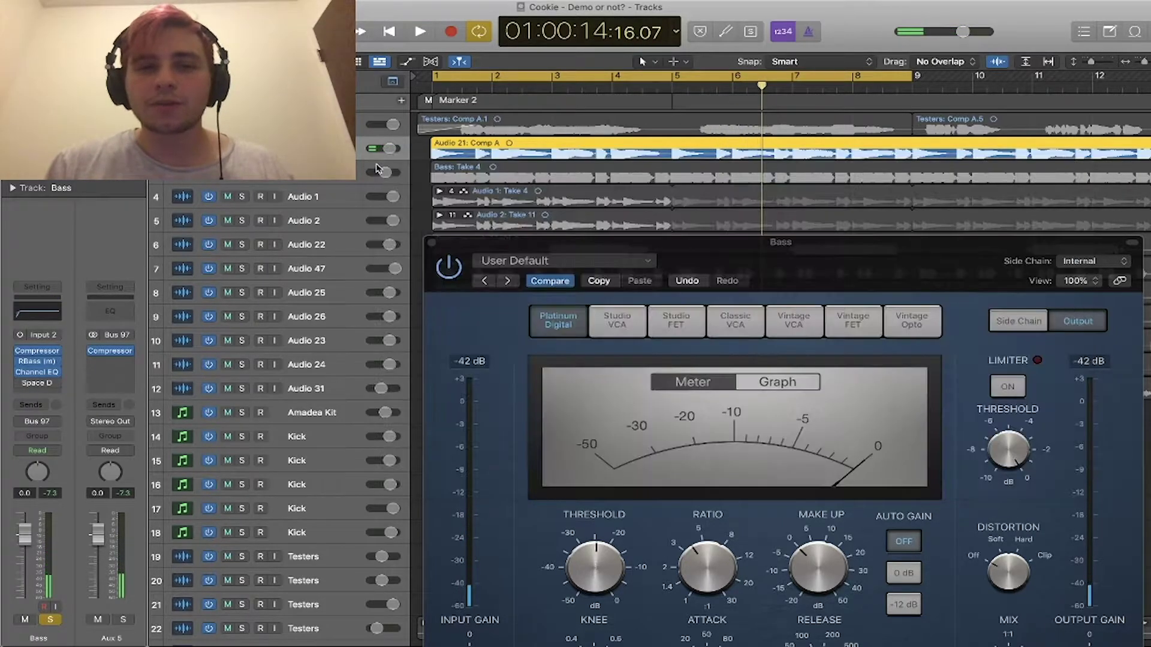
click(431, 242)
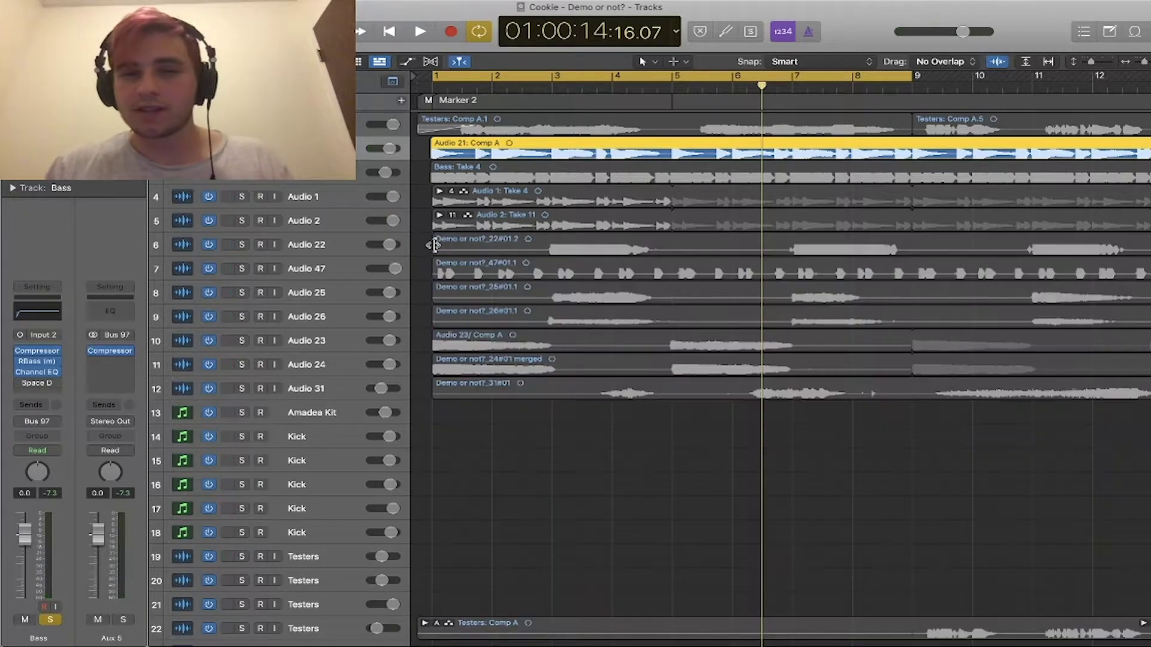
- Solo the lead vocal together with the bass and audition both from the start of the loop
click(242, 148)
drag(242, 125, 242, 173)
click(242, 172)
key(Return)
key(space)
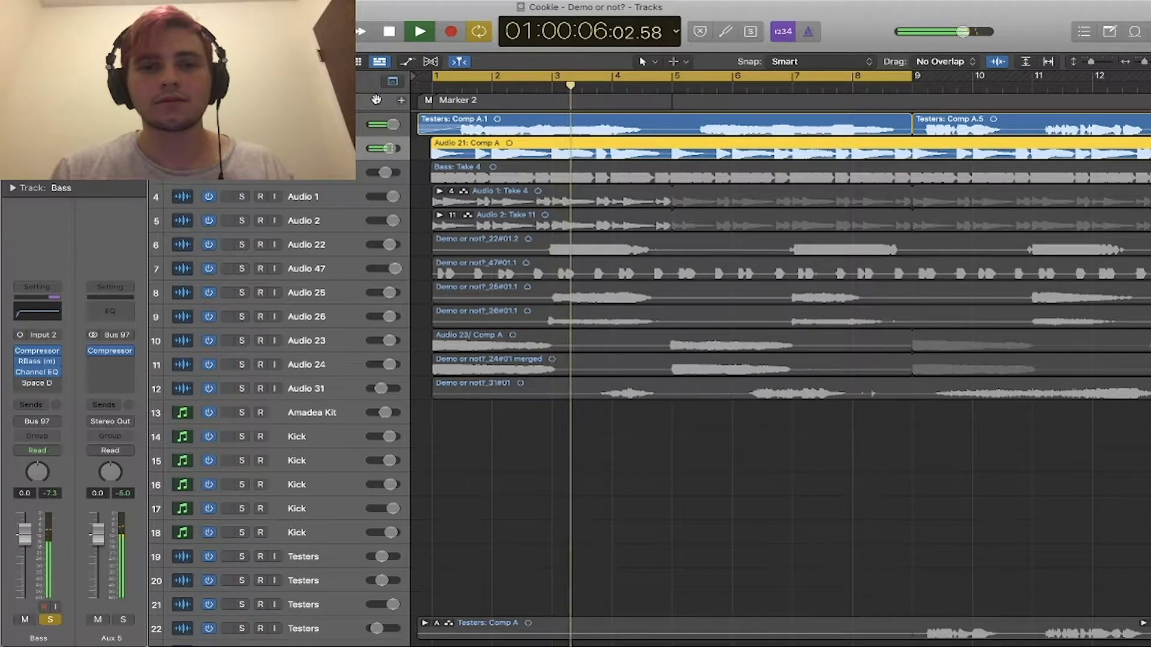
key(space)
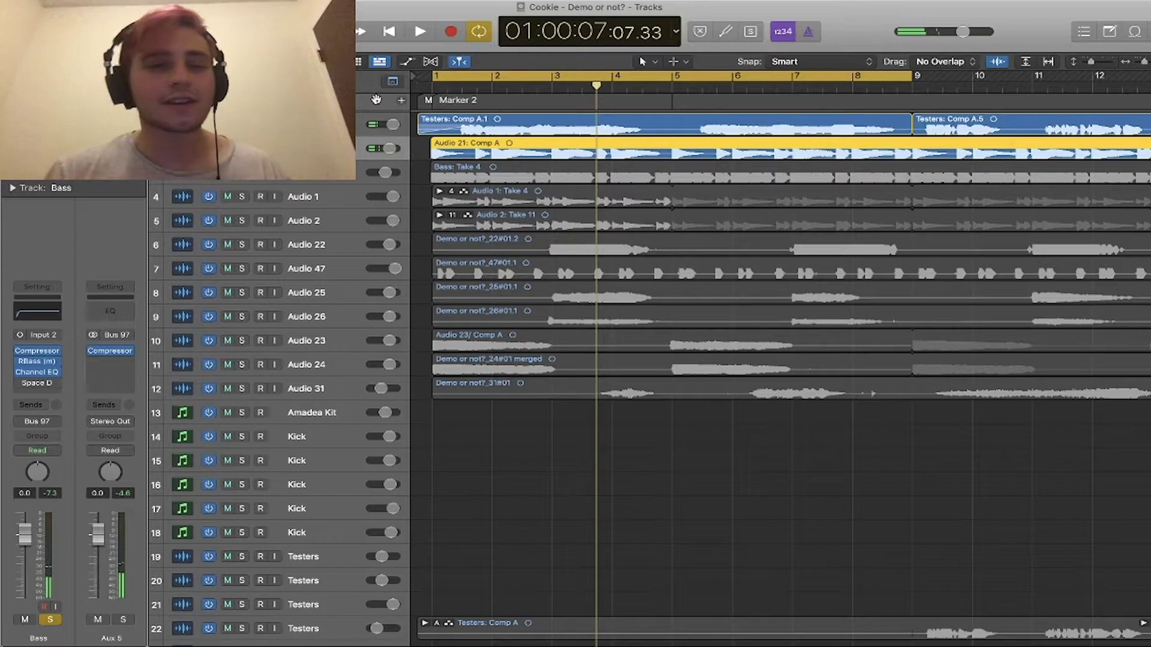
- Solo the Keys track along with the vocal and bass, and audition the loop
click(374, 99)
click(316, 186)
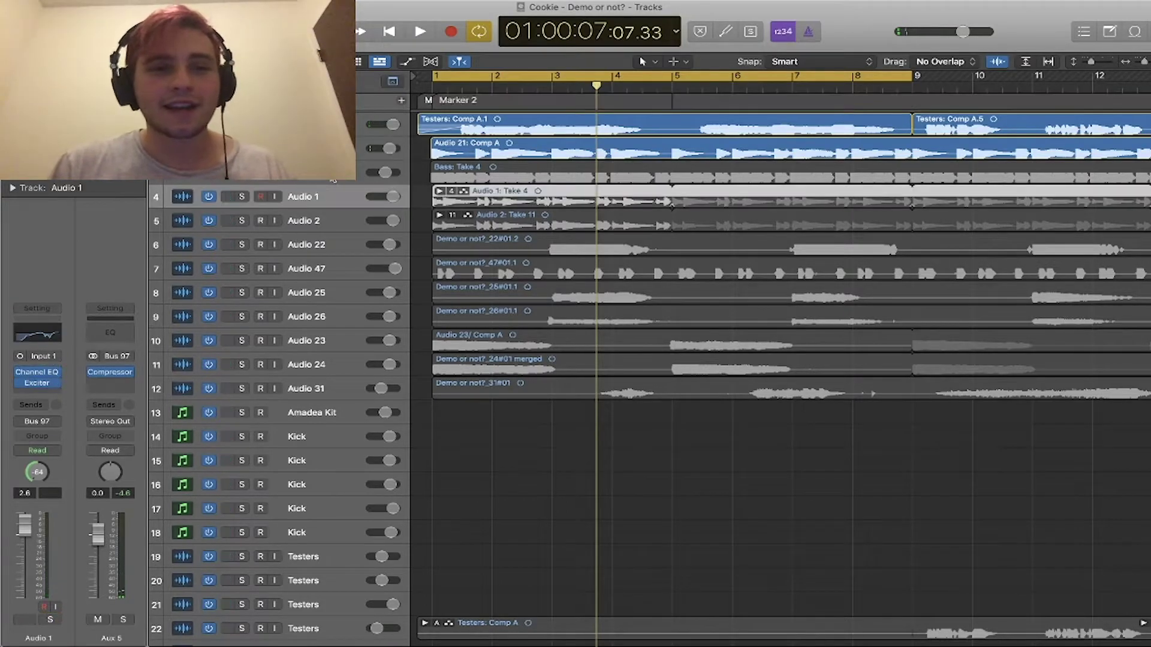
click(300, 174)
key(s)
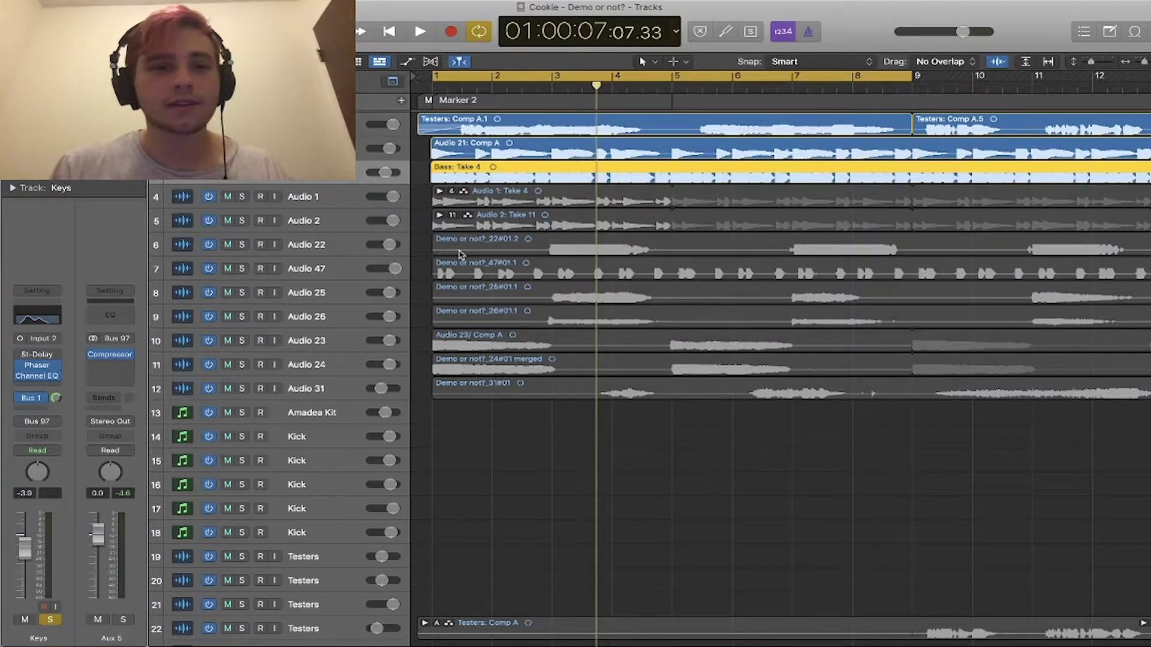
key(space)
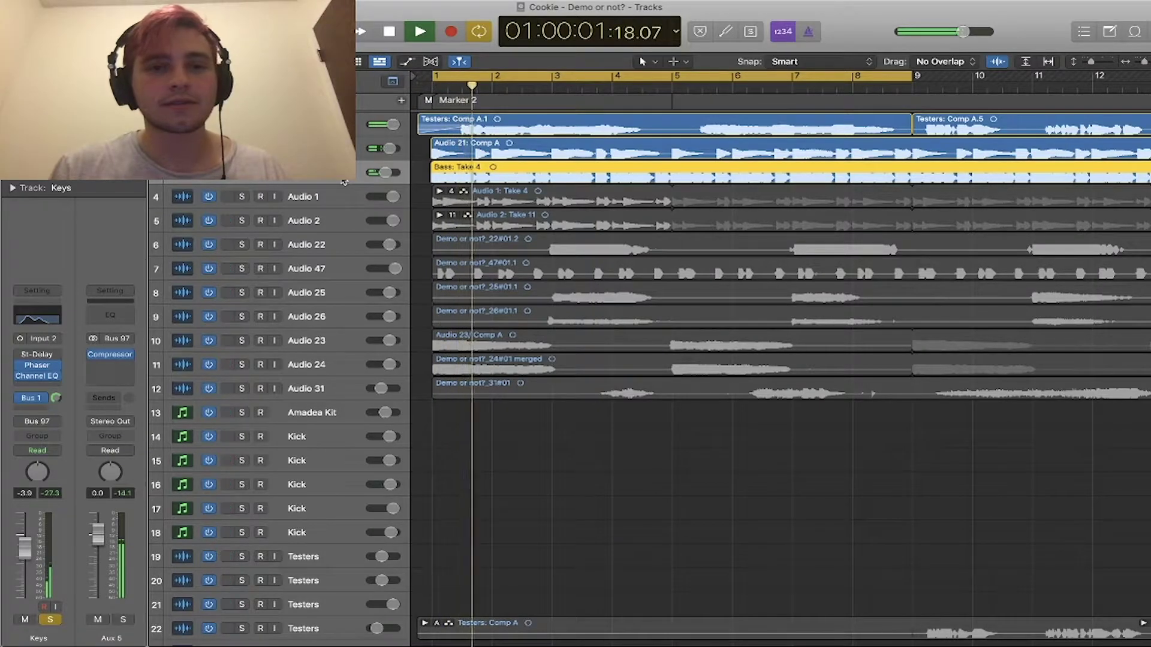
key(space)
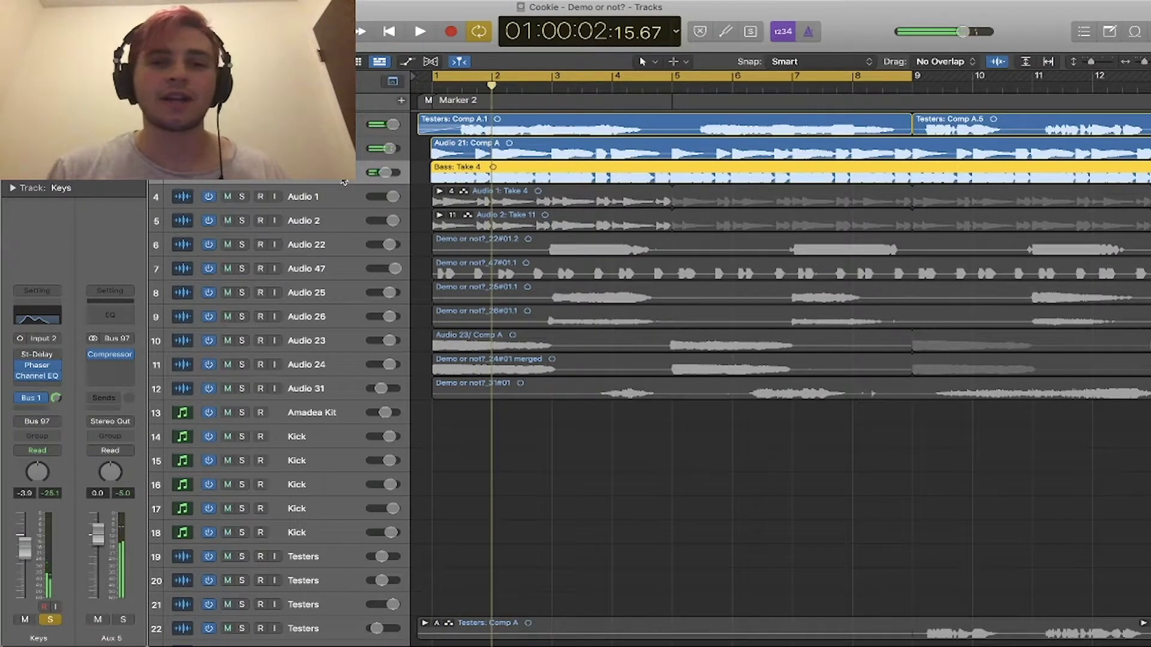
- Check the track automation lanes across the whole project and hide them again
key(a)
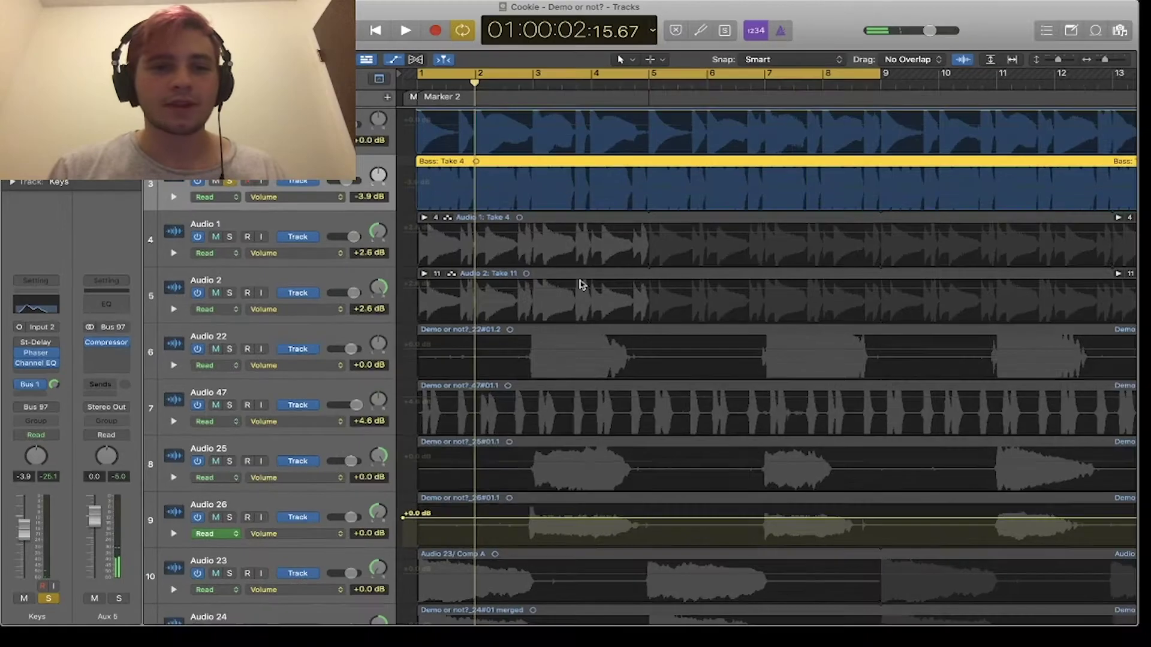
key(z)
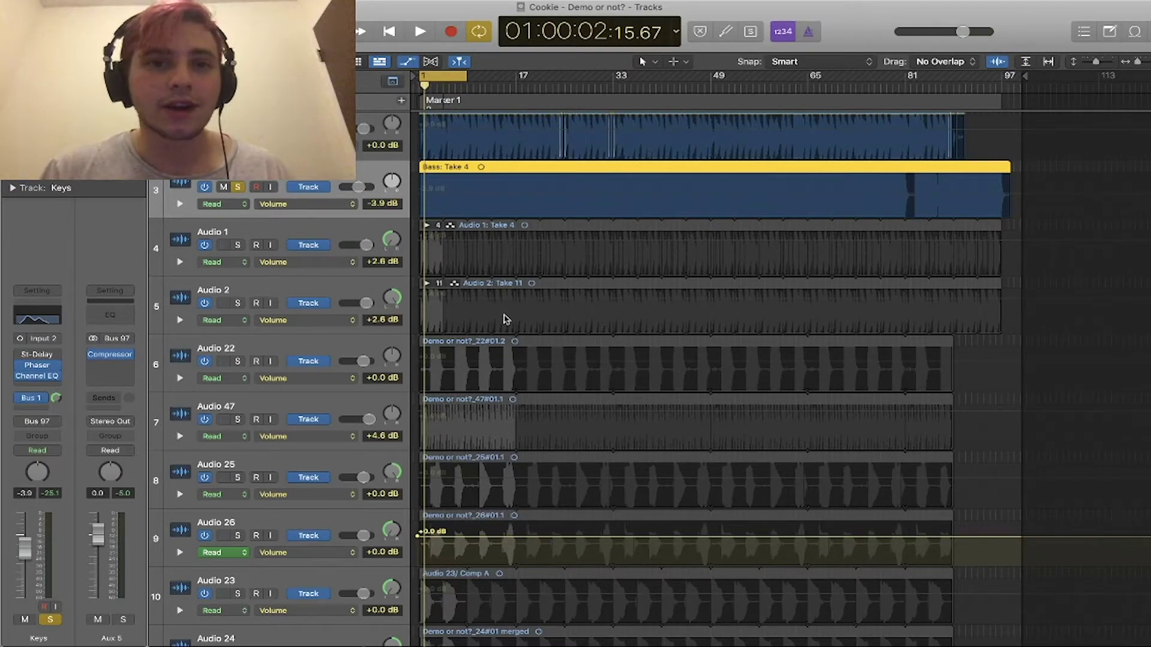
key(a)
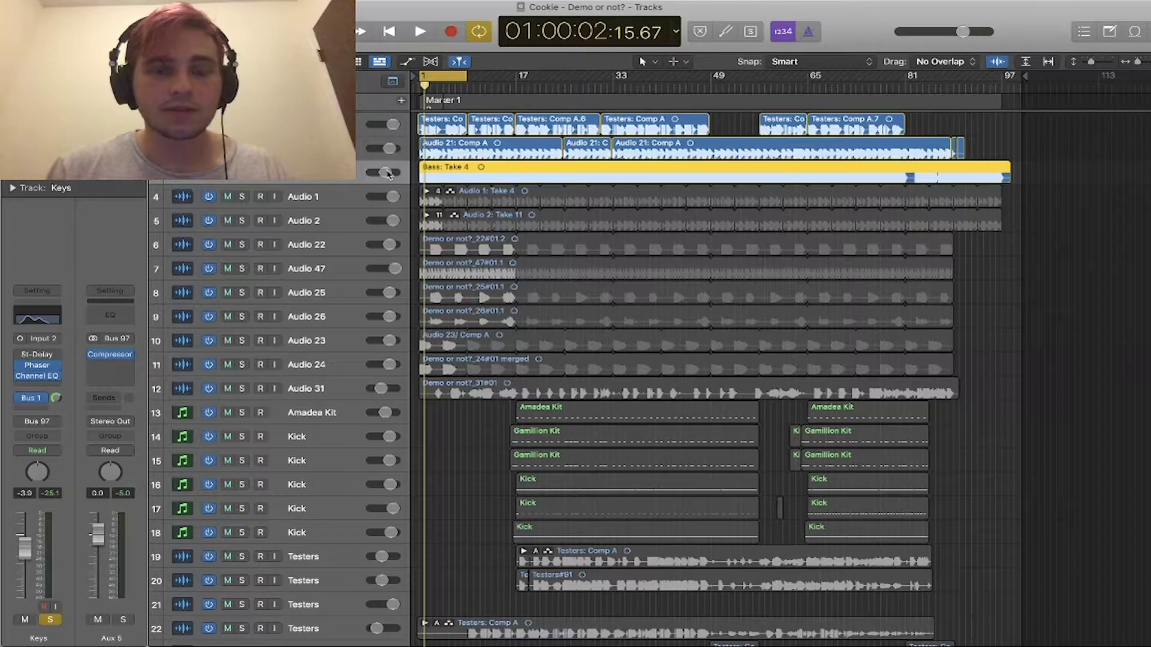
- Raise the Keys track volume to 0.1 dB while auditioning the loop
key(space)
drag(387, 173, 388, 173)
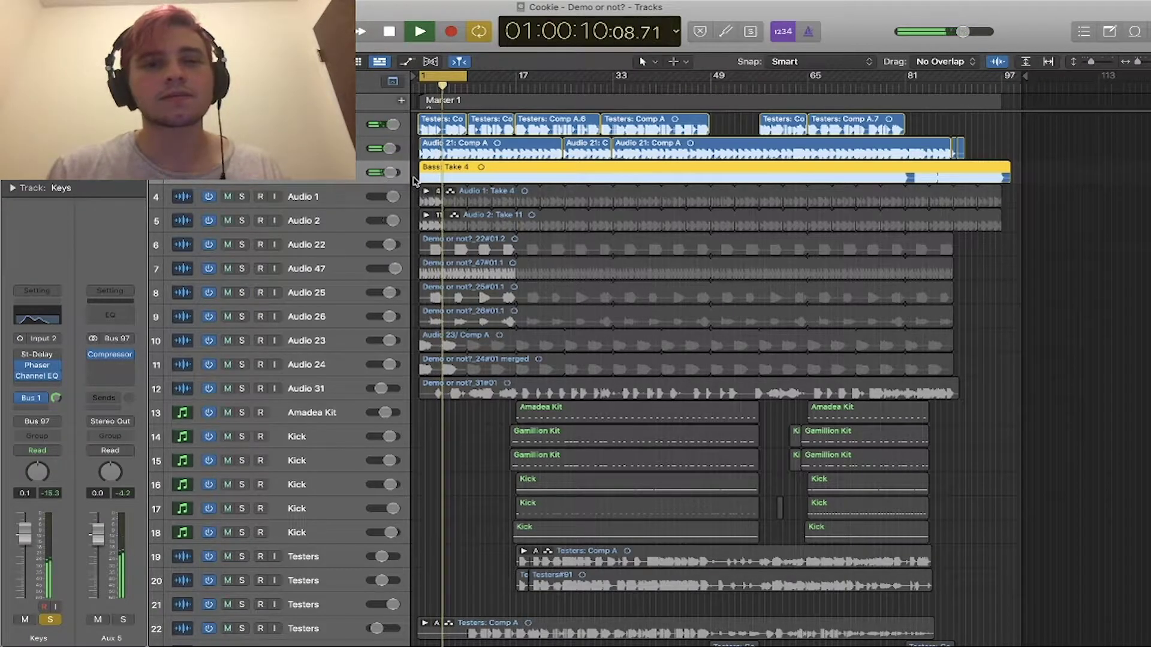
key(space)
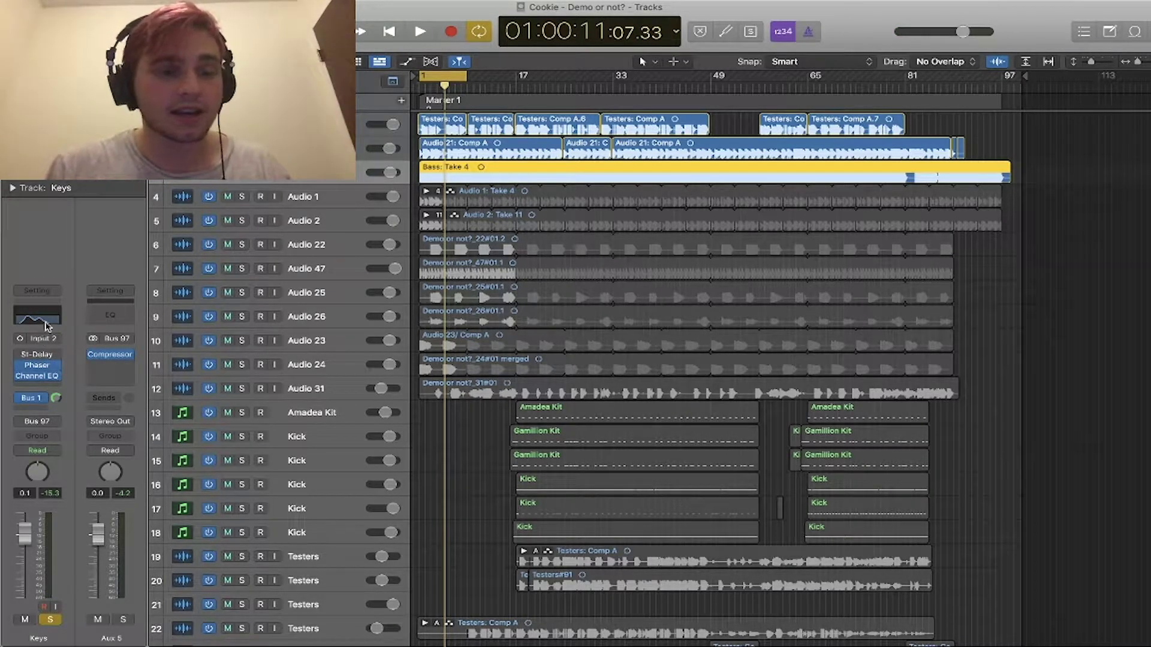
- Open the Channel EQ on Keys, bypass the EQ, Phaser and Bus 1 send, and play the unprocessed loop
click(46, 325)
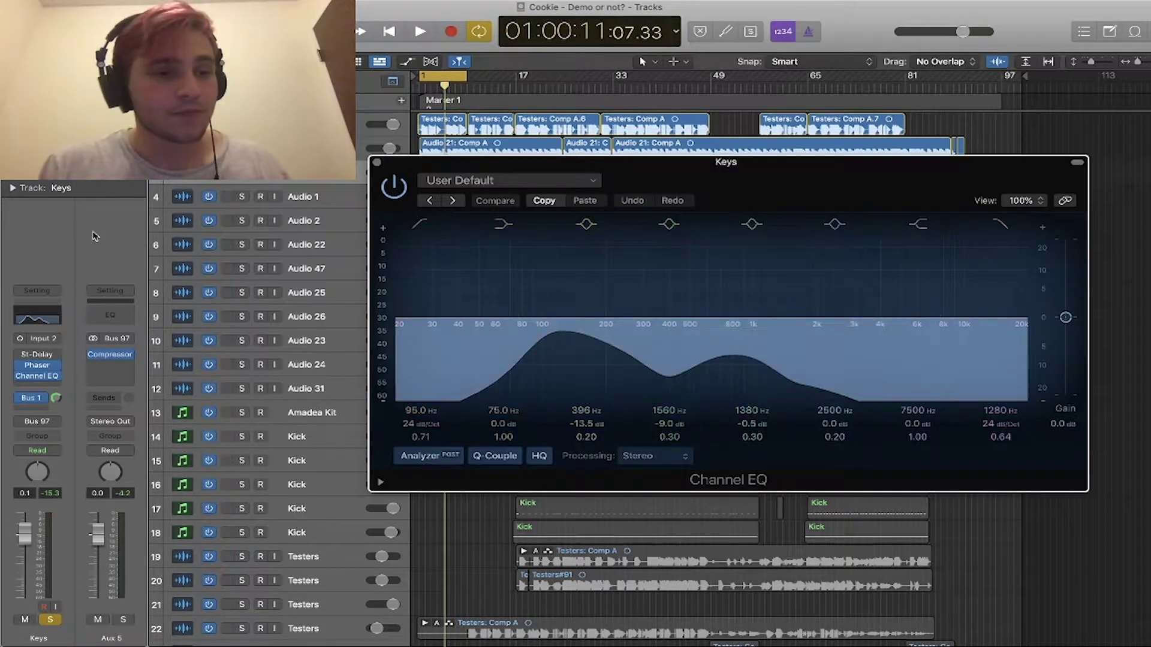
click(21, 377)
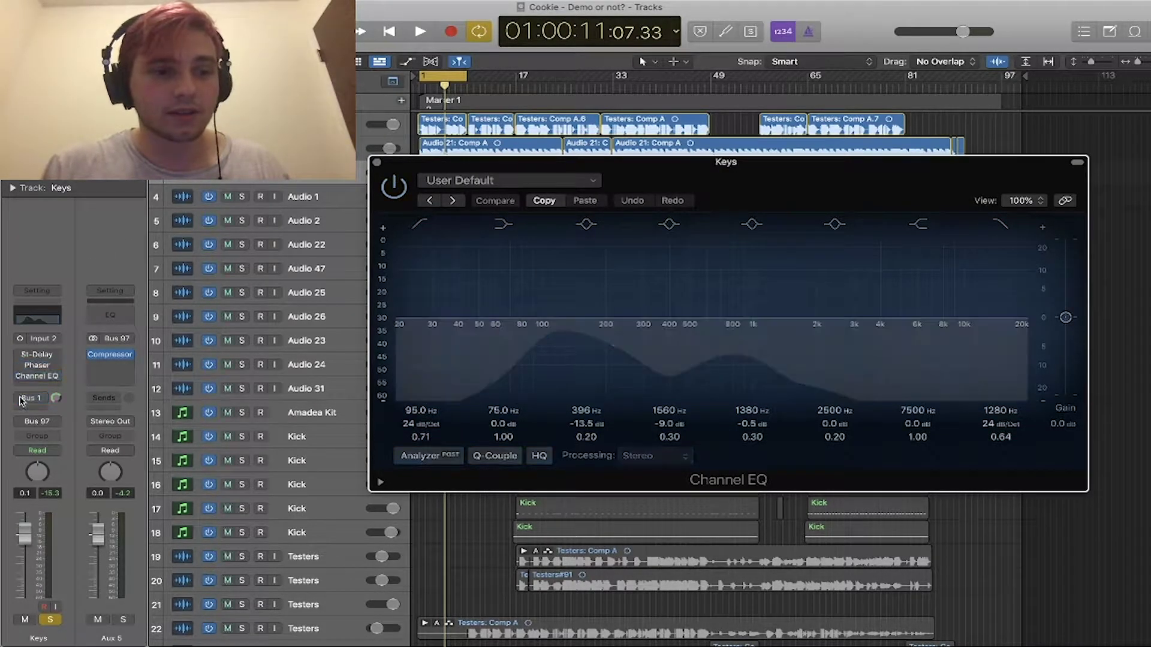
key(space)
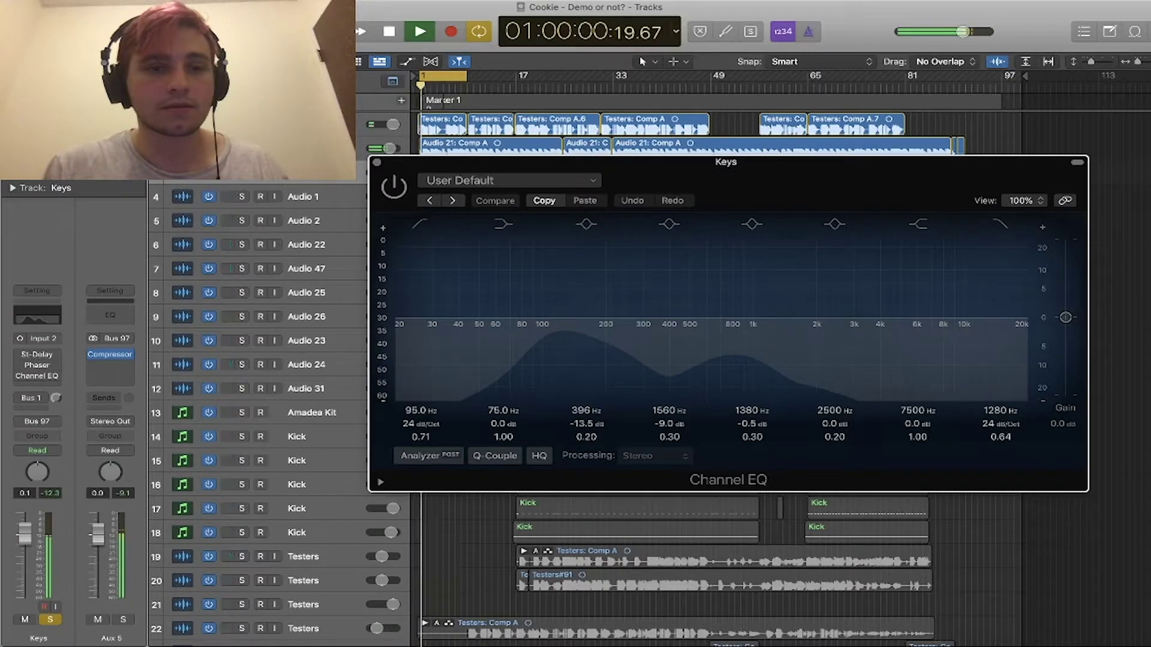
- Leave only the Keys track soloed, audition it dry, and move the Channel EQ window away from the tracks
drag(242, 125, 242, 173)
key(v)
key(s)
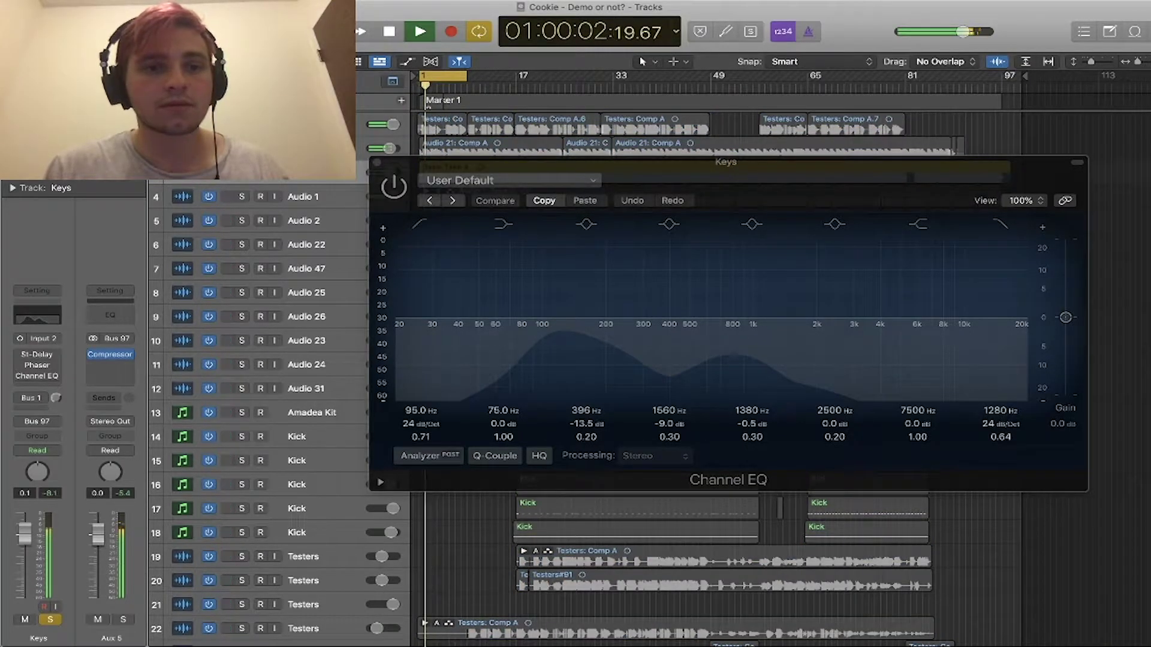
drag(443, 165, 568, 249)
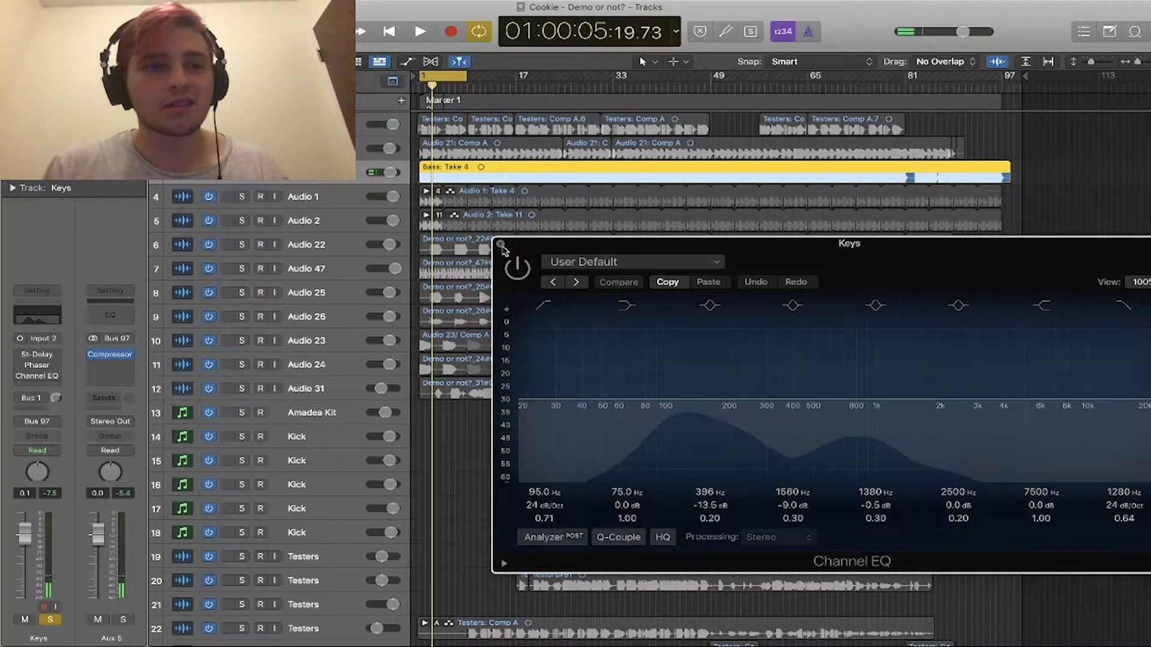
- Open the Phaser on Keys, enable it, and audition the looped keys with the effect
click(40, 367)
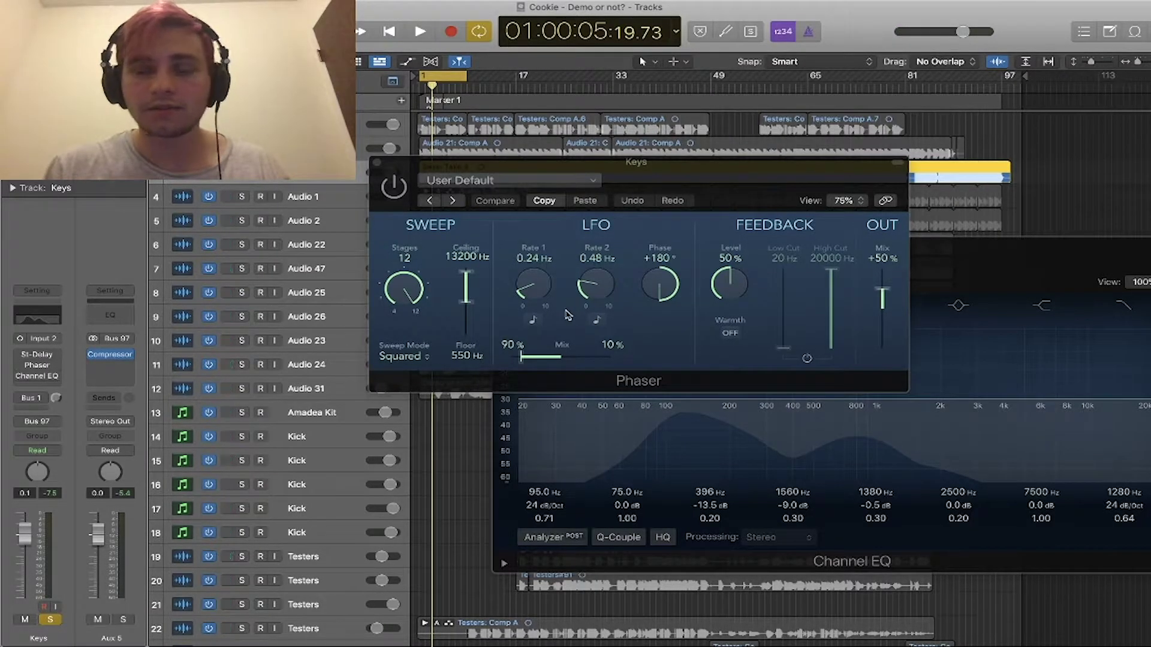
key(space)
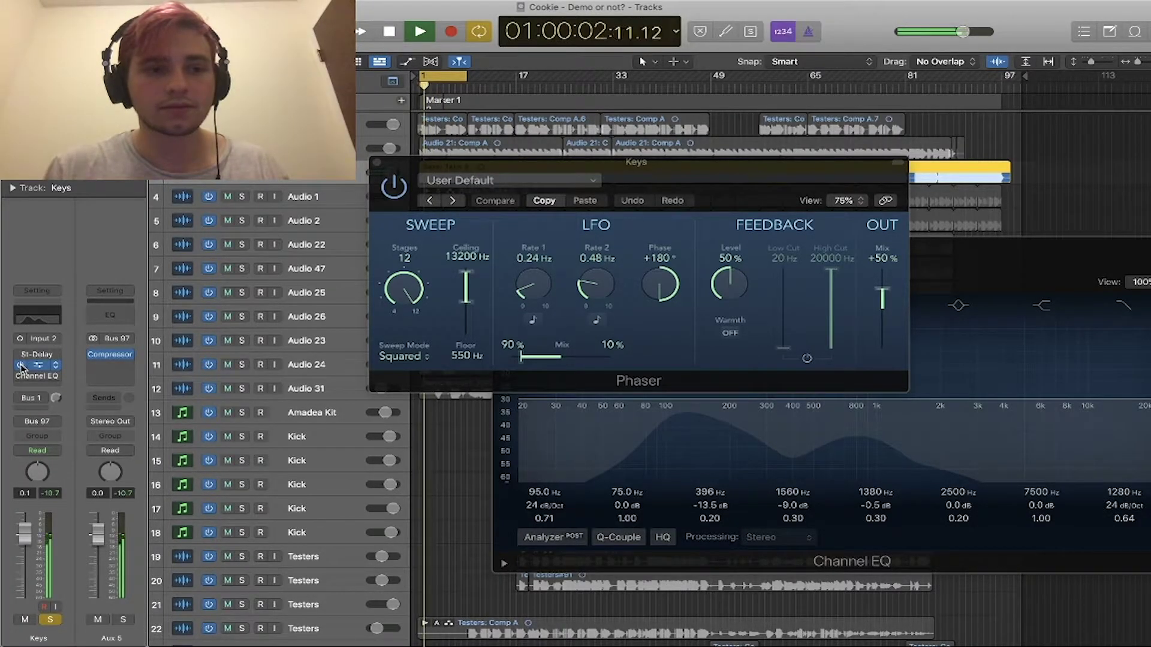
key(space)
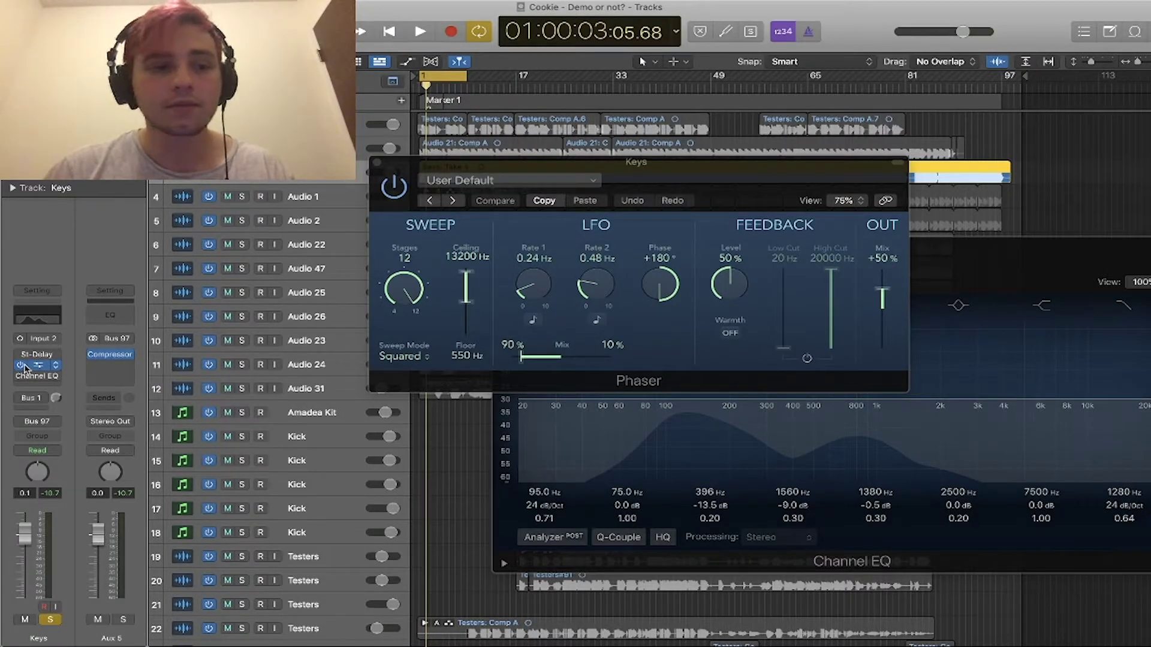
key(space)
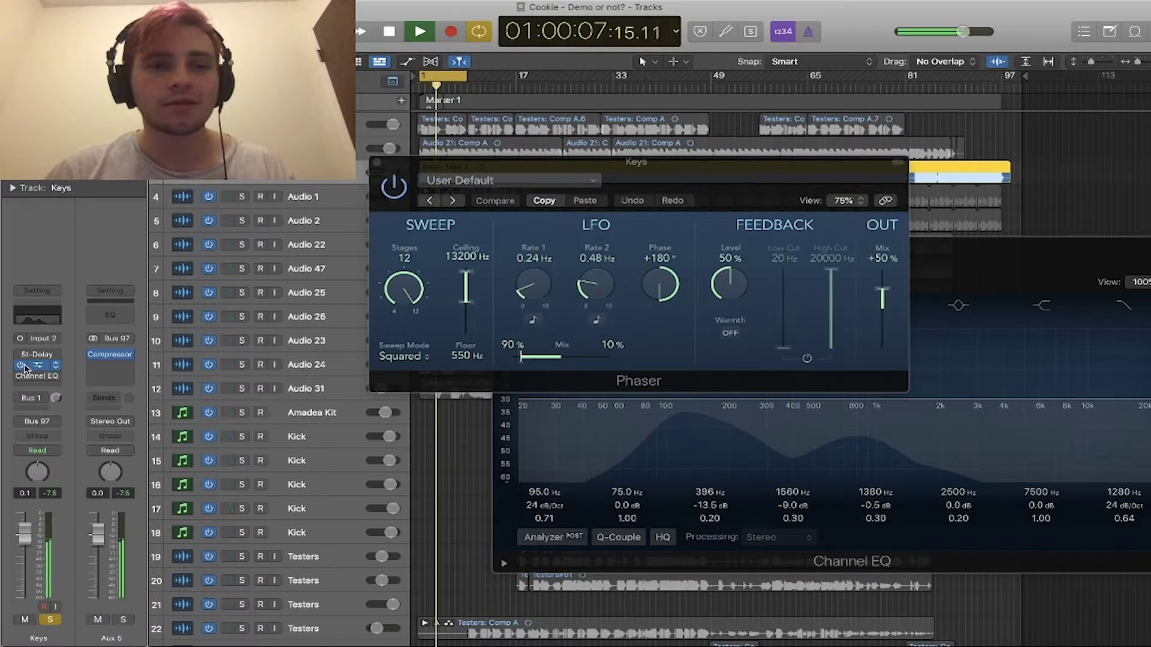
key(space)
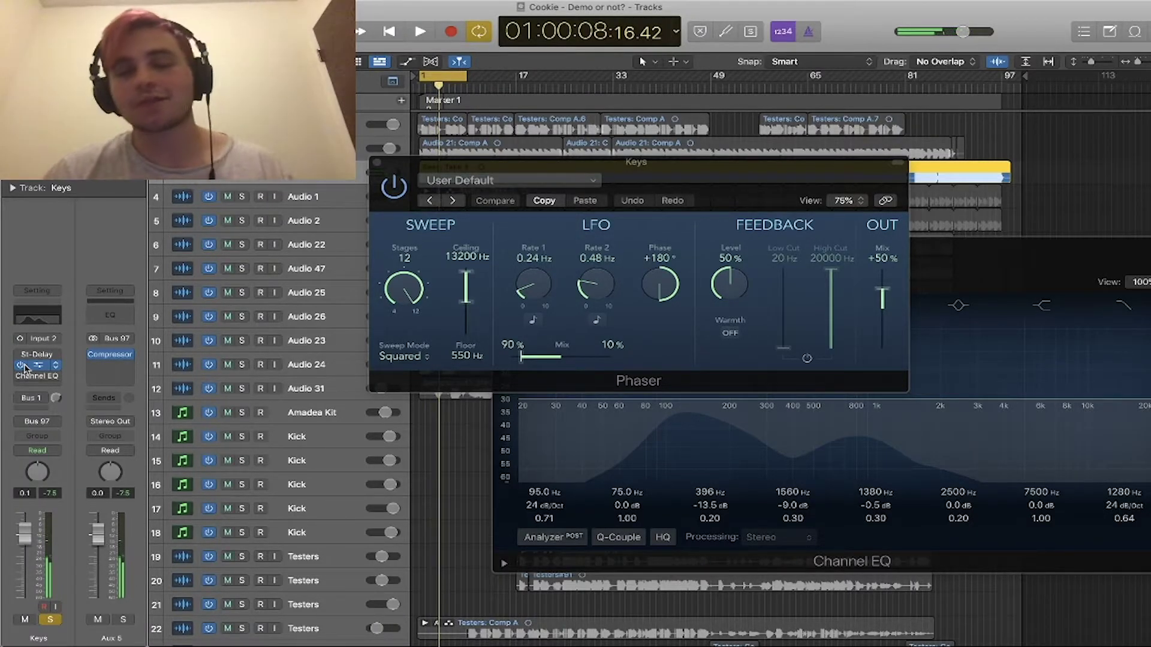
- Bring up the Channel EQ on Keys, enable it during playback, and audition the looped keys with it
click(36, 376)
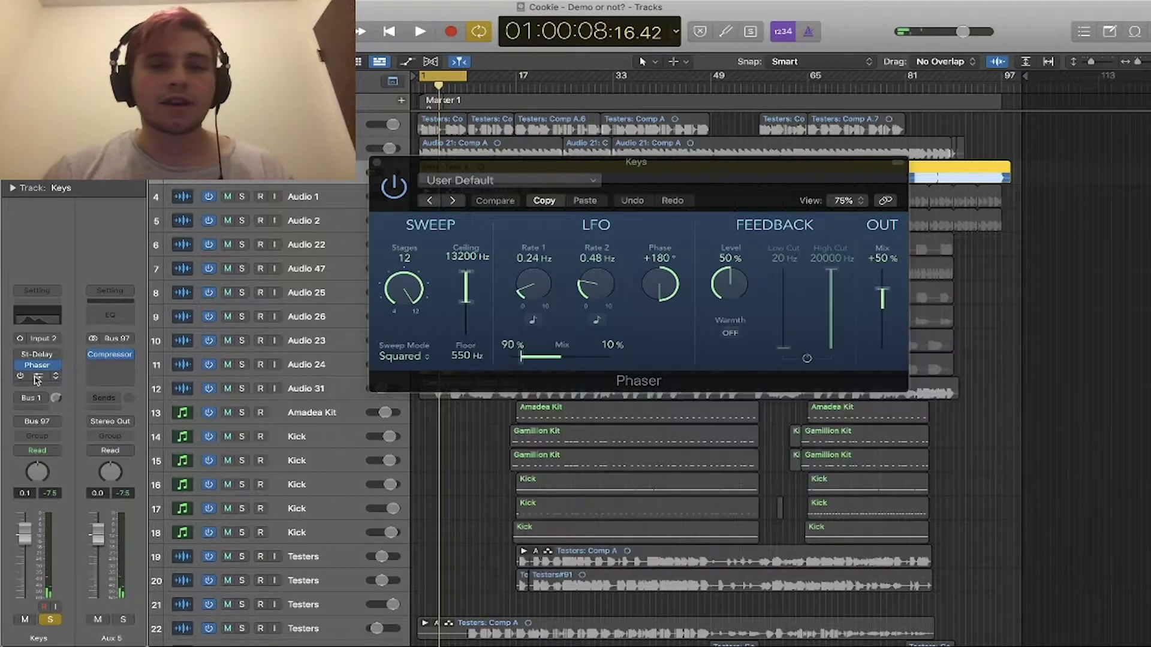
click(37, 377)
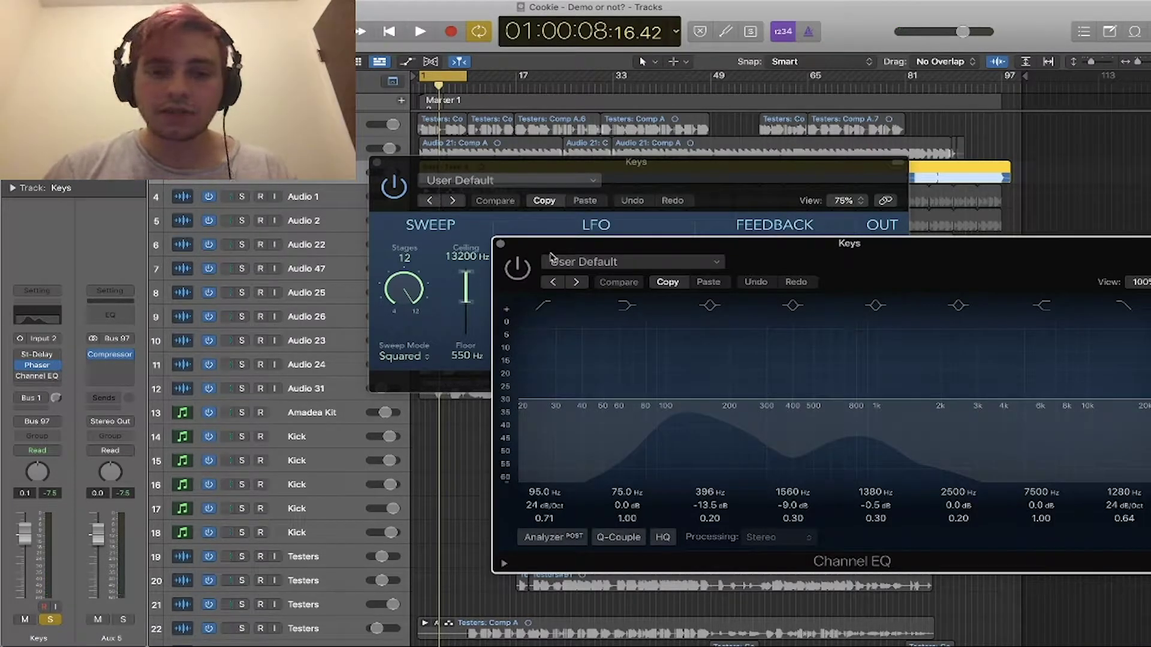
key(space)
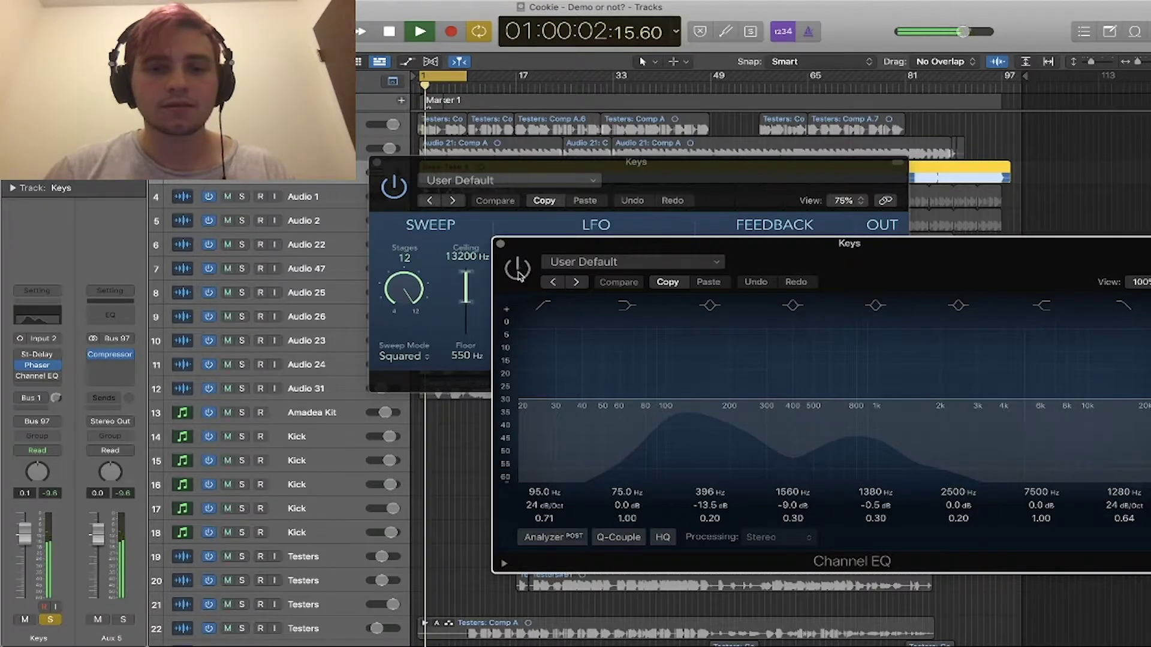
click(518, 269)
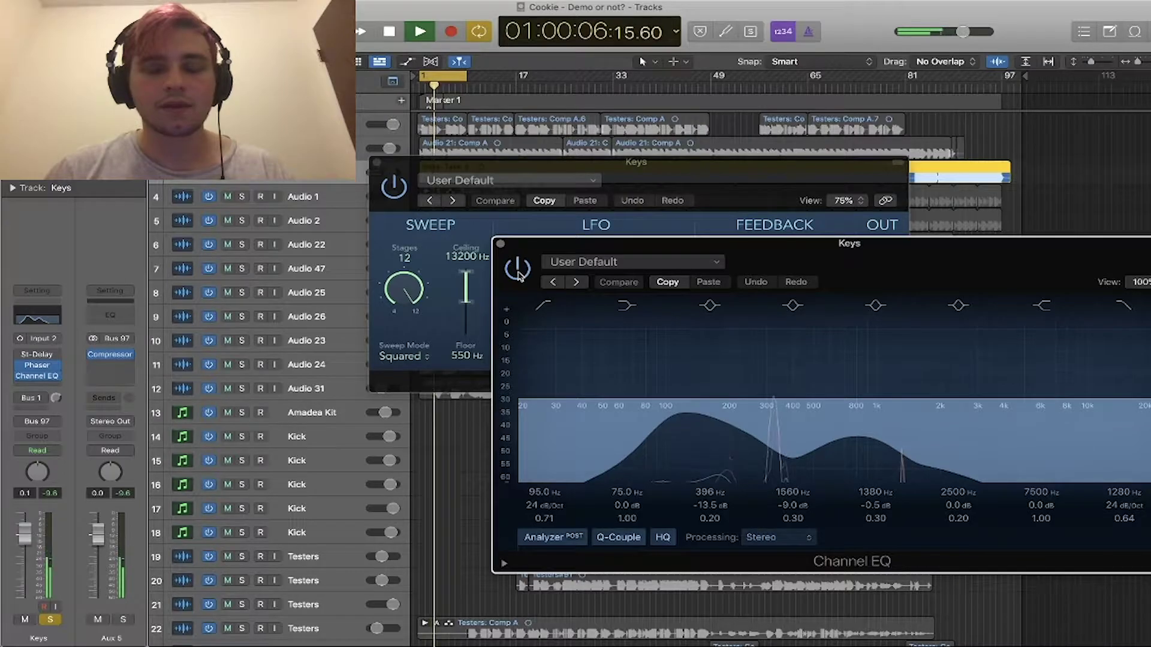
key(space)
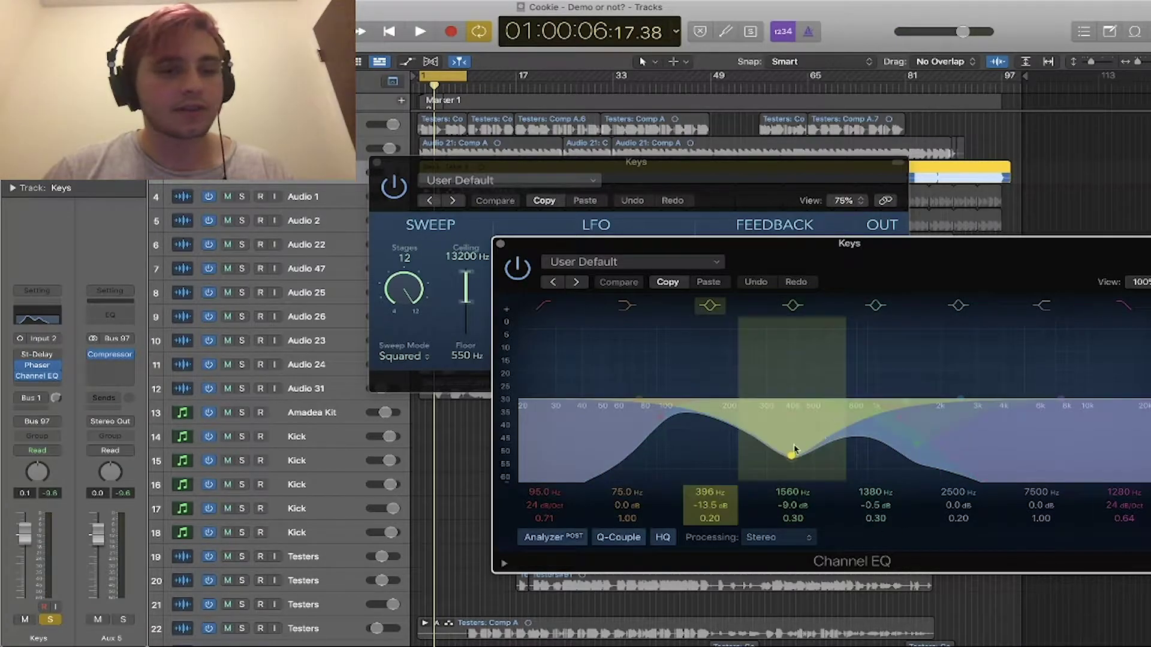
- While the keys loop plays, set the Keys EQ to -8.3 dB at 408 Hz, -5.0 dB at 1570 Hz and a 1930 Hz high cut
key(space)
mouse_move(803, 447)
mouse_down()
mouse_move(801, 416)
mouse_move(803, 435)
mouse_up()
mouse_move(916, 444)
mouse_down()
mouse_move(919, 453)
mouse_move(925, 419)
mouse_move(958, 420)
mouse_move(922, 433)
mouse_up()
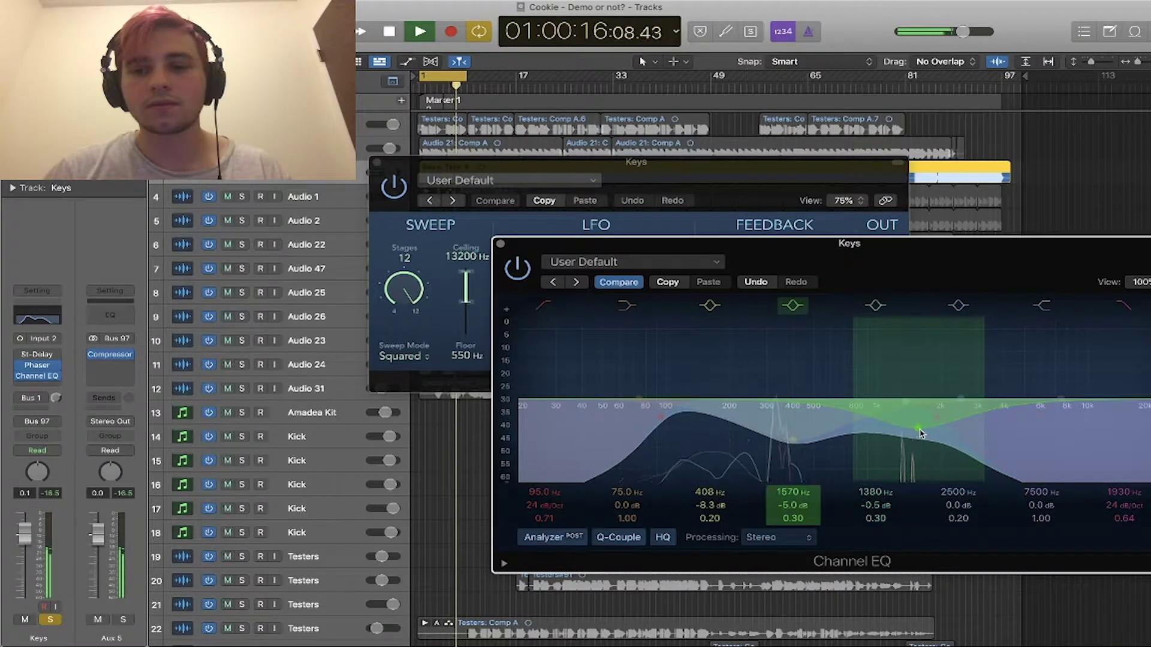
key(space)
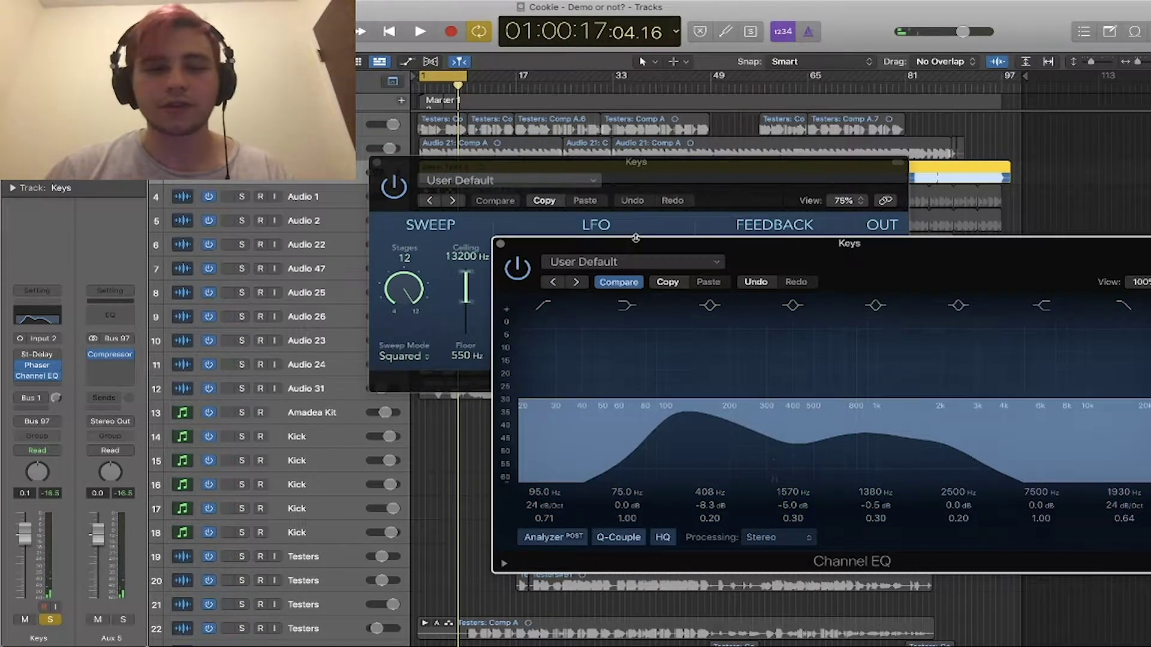
- Compare the original and edited Keys EQ settings during playback, ending on the edited curve
key(space)
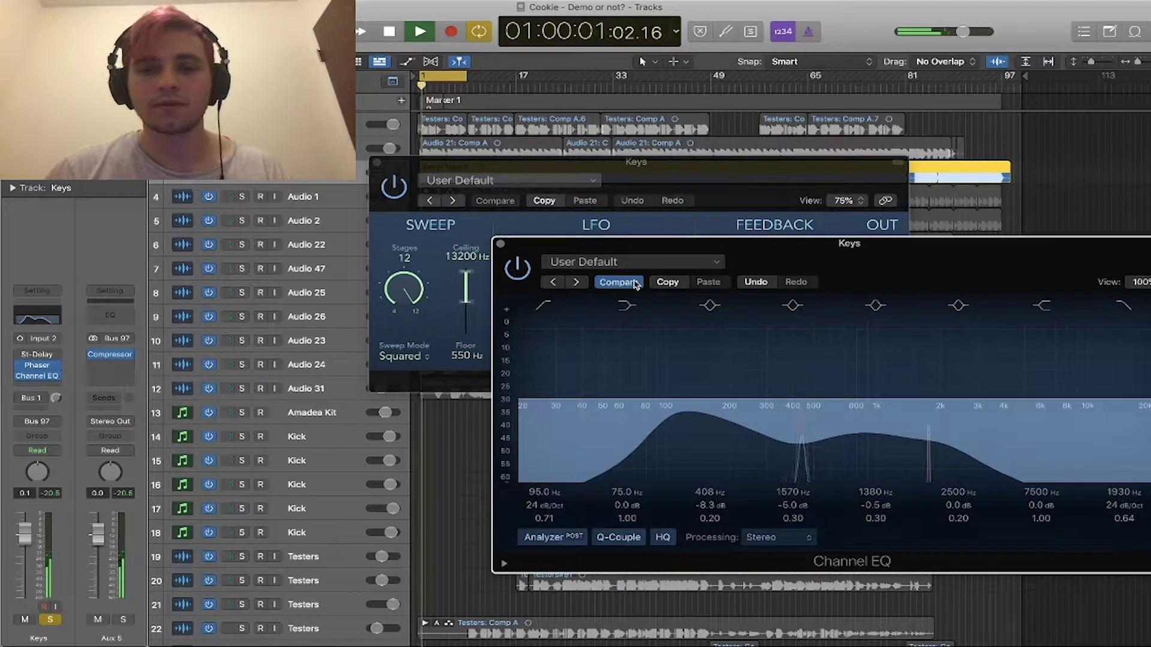
click(636, 284)
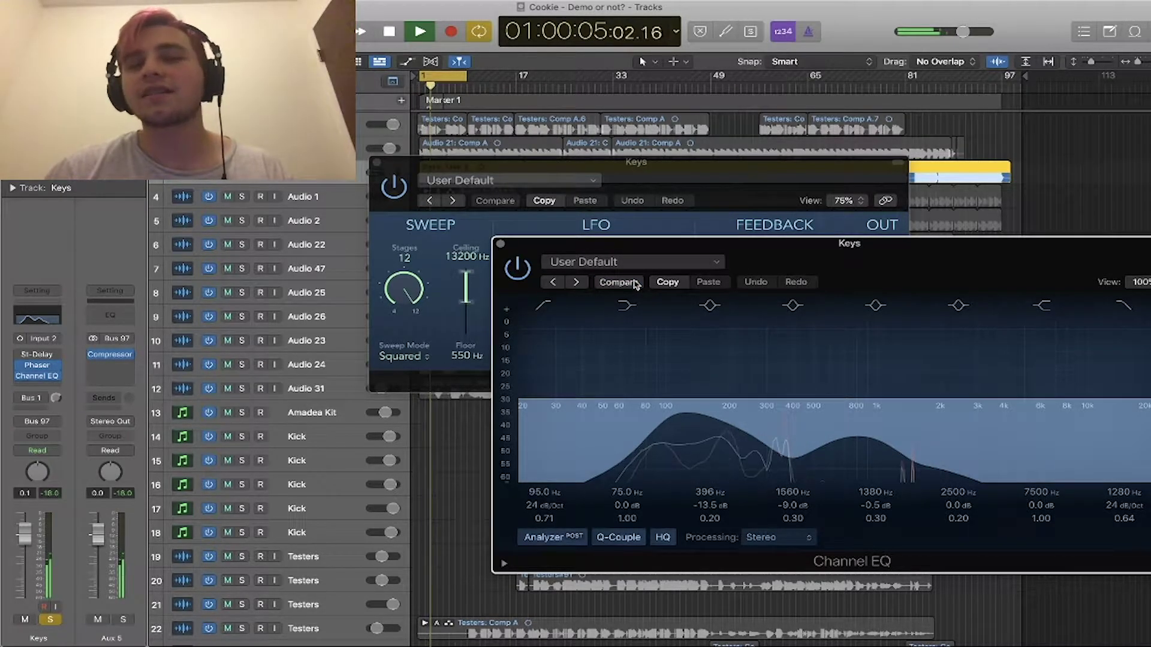
click(635, 284)
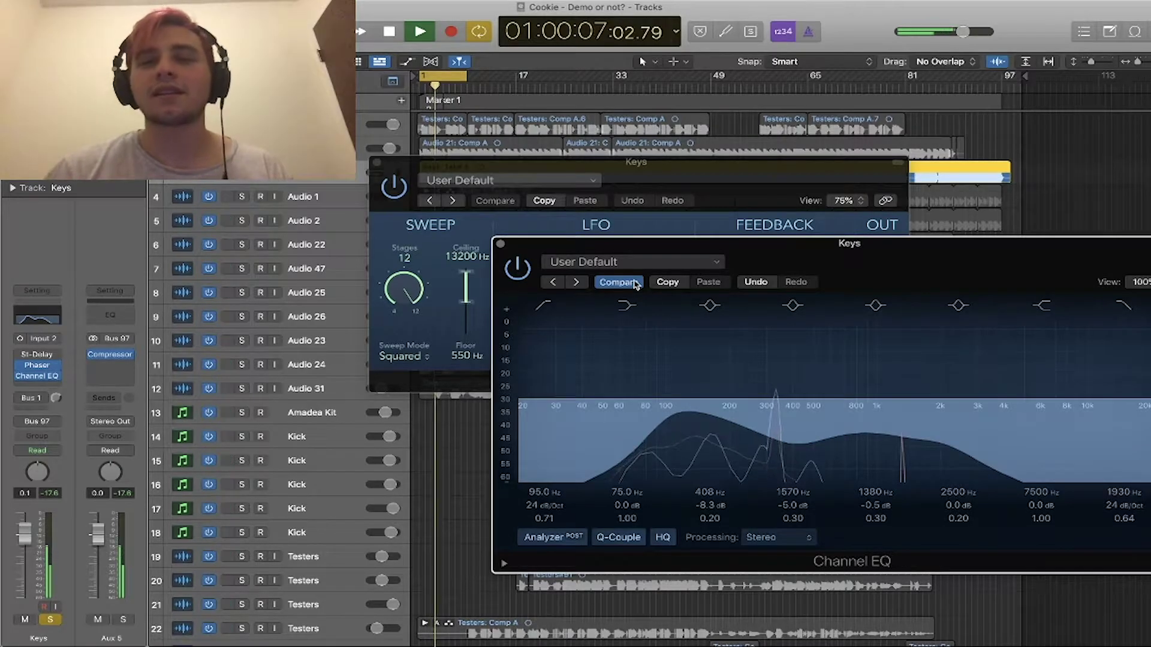
key(space)
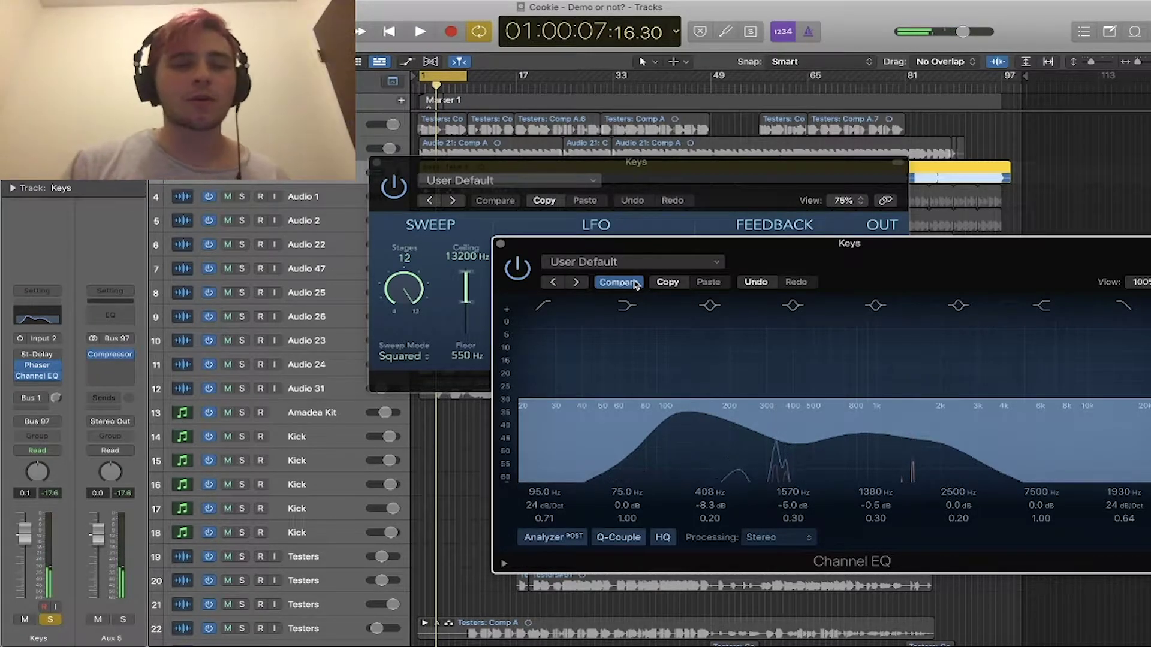
- Close the Keys EQ and Phaser windows, then enable the Bus 1 send during playback and audition it
click(500, 246)
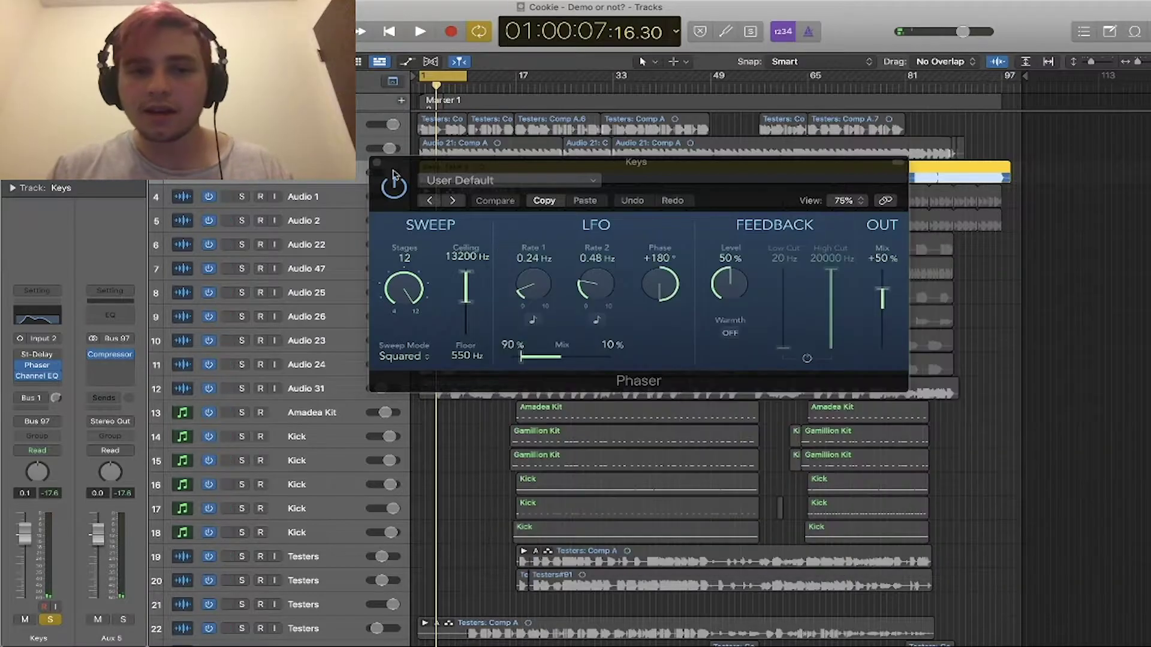
click(378, 162)
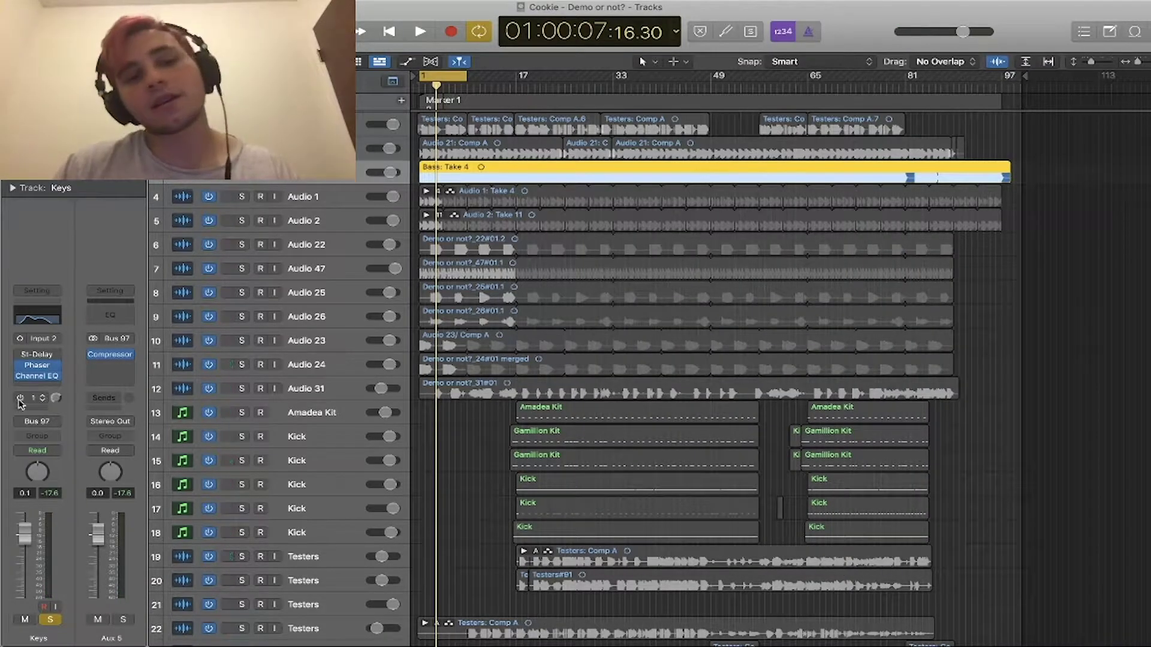
key(space)
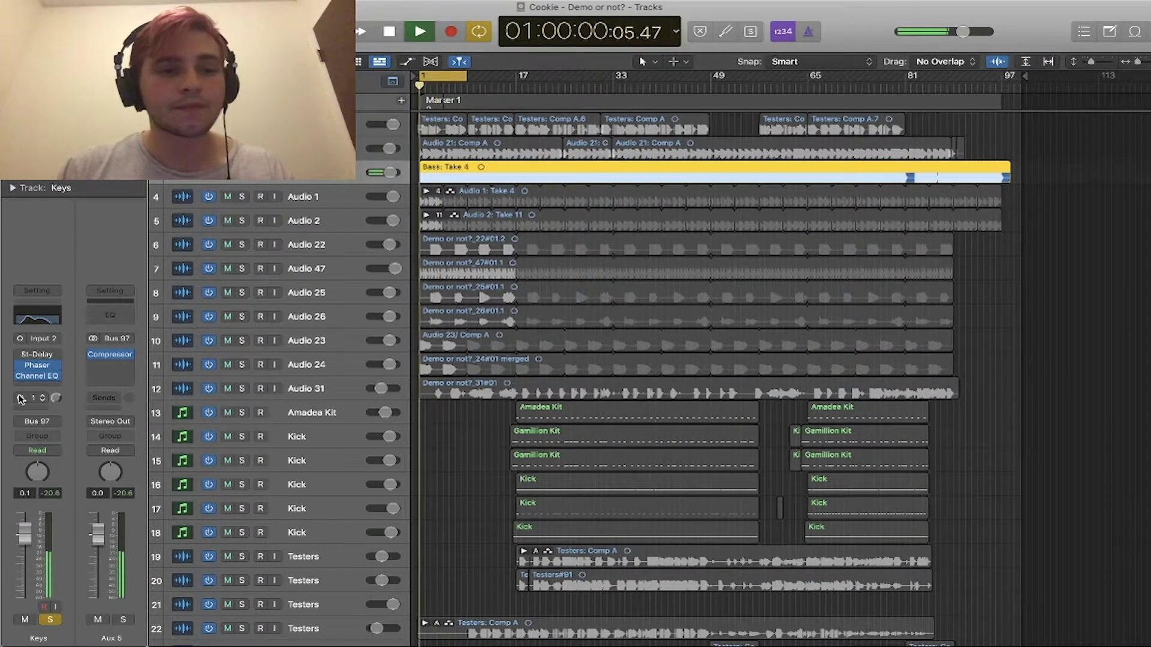
click(36, 398)
click(38, 398)
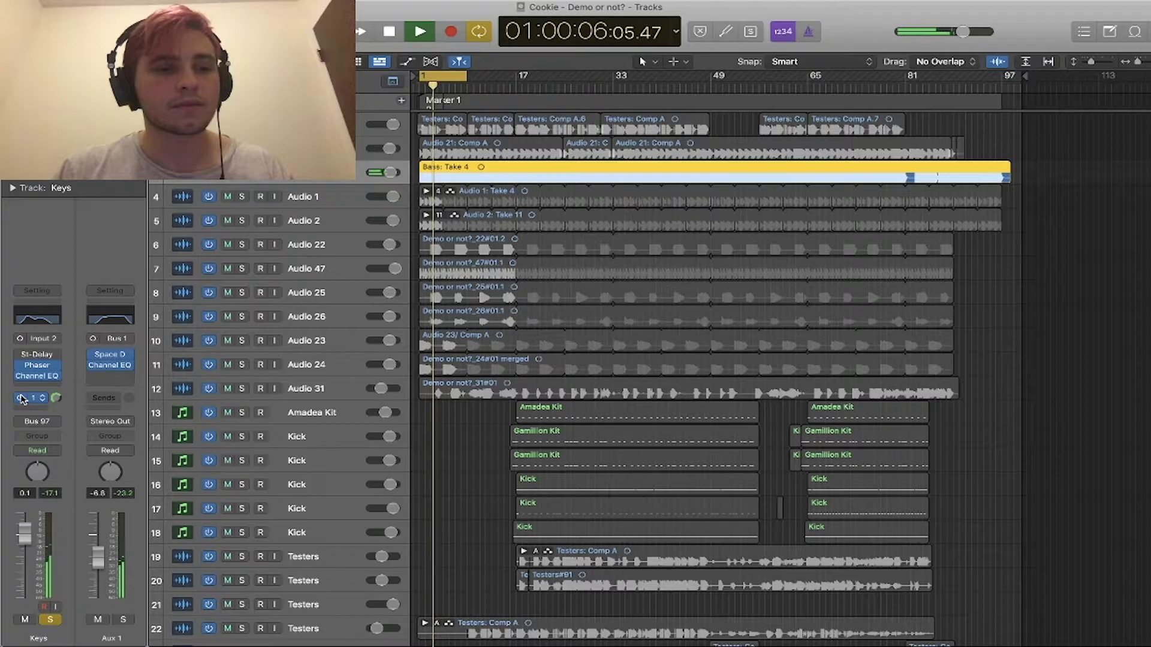
key(space)
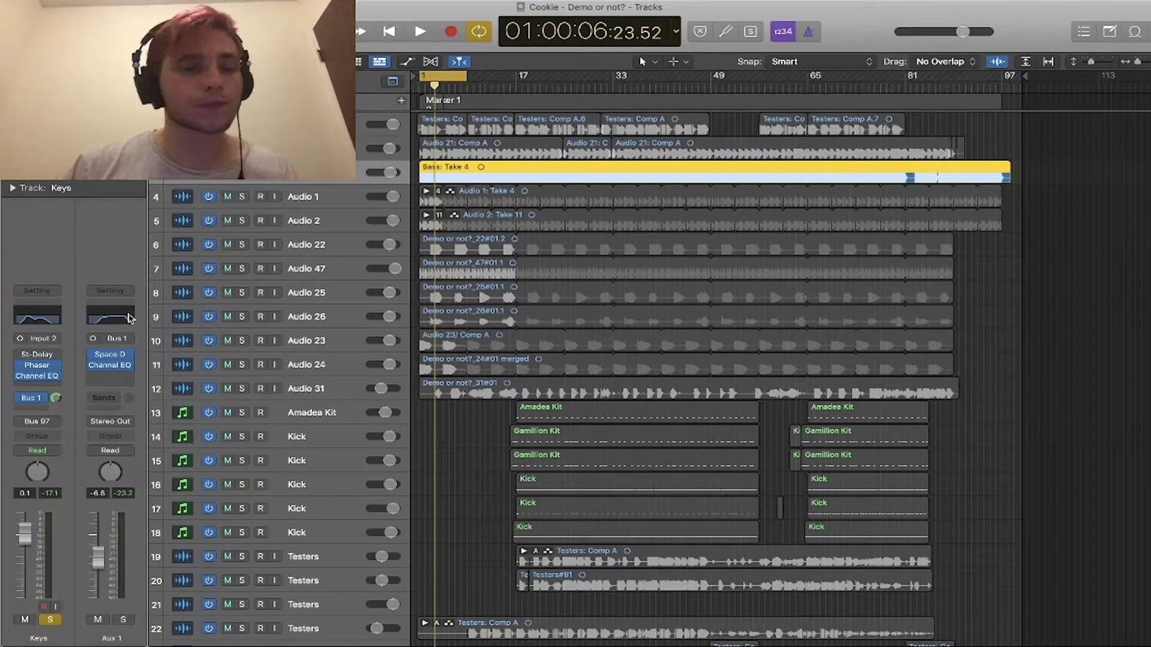
- On Aux 1's Channel EQ, set the low cut to 228 Hz at 36 dB/Oct and the mid-band dip to -4.7 dB at 278 Hz during playback
key(space)
click(127, 317)
drag(654, 341, 653, 343)
drag(584, 341, 613, 341)
drag(654, 299, 614, 340)
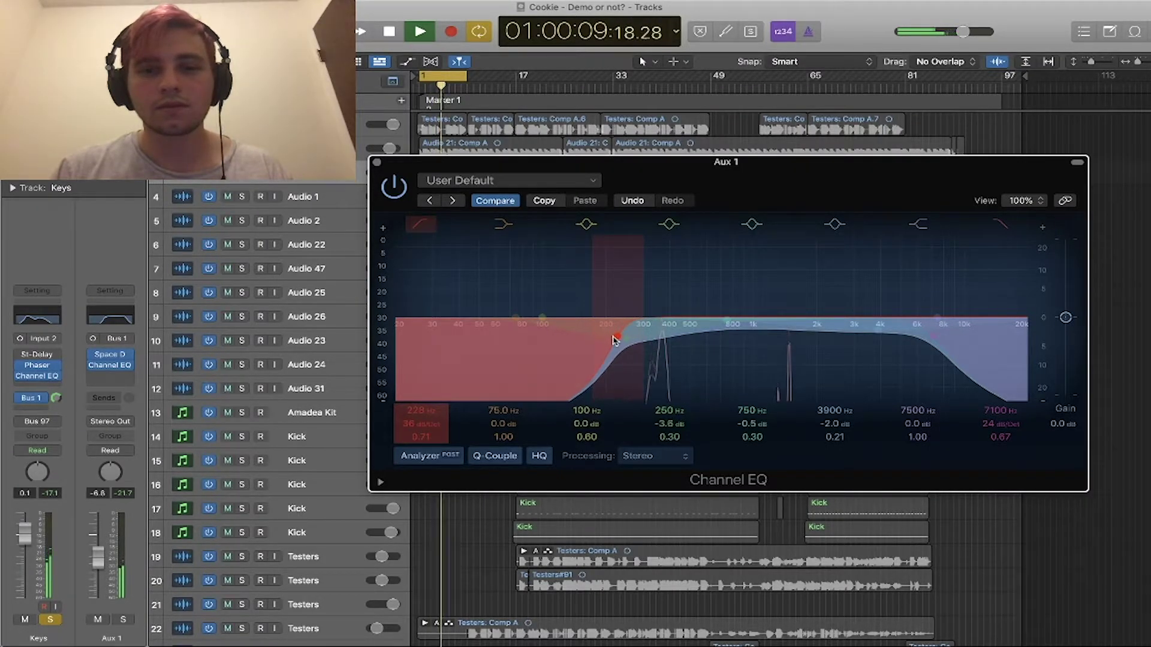
drag(650, 350, 646, 351)
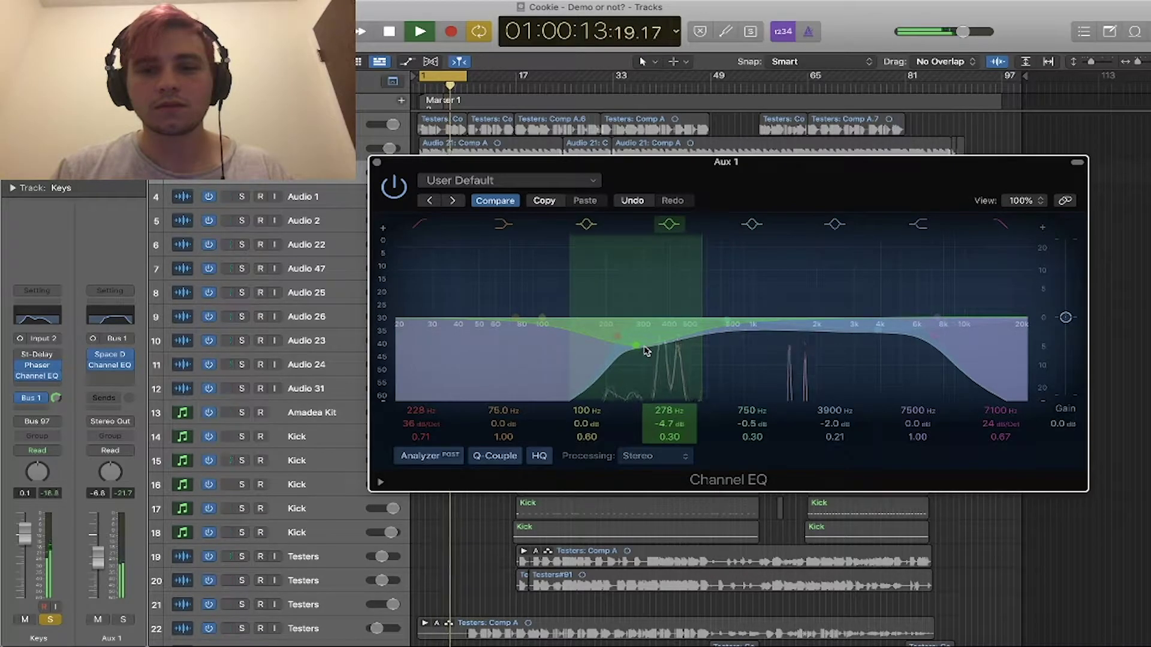
key(space)
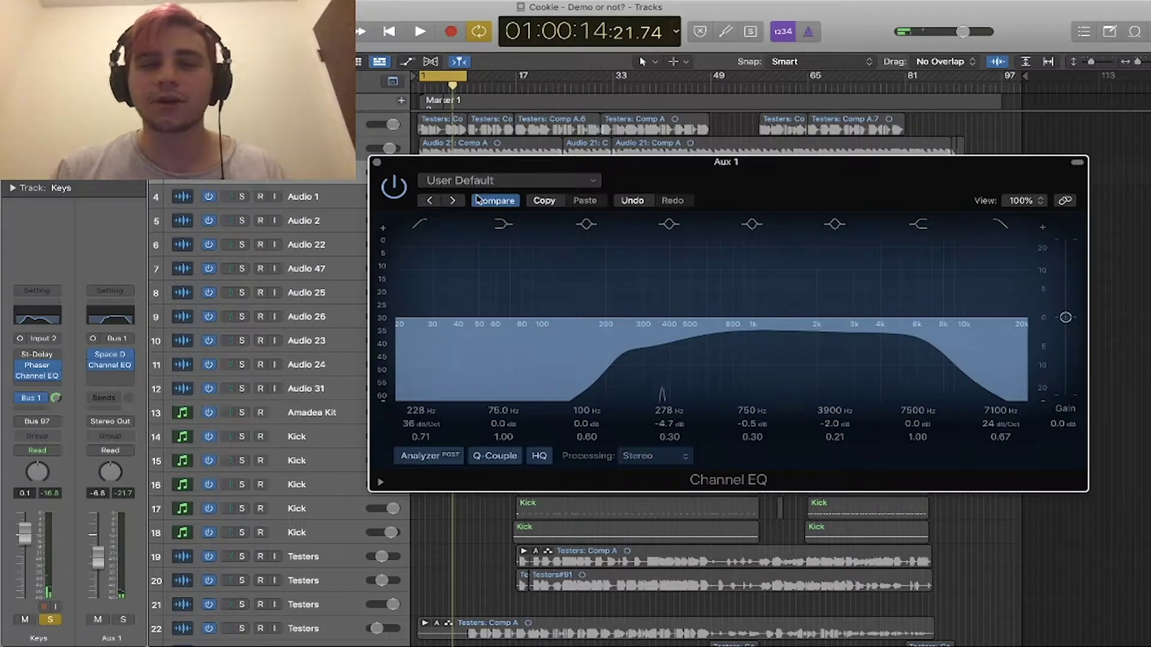
- Compare the original and edited Aux 1 EQ settings on the looped keys, ending on the edited curve, and close the EQ window
click(478, 199)
key(space)
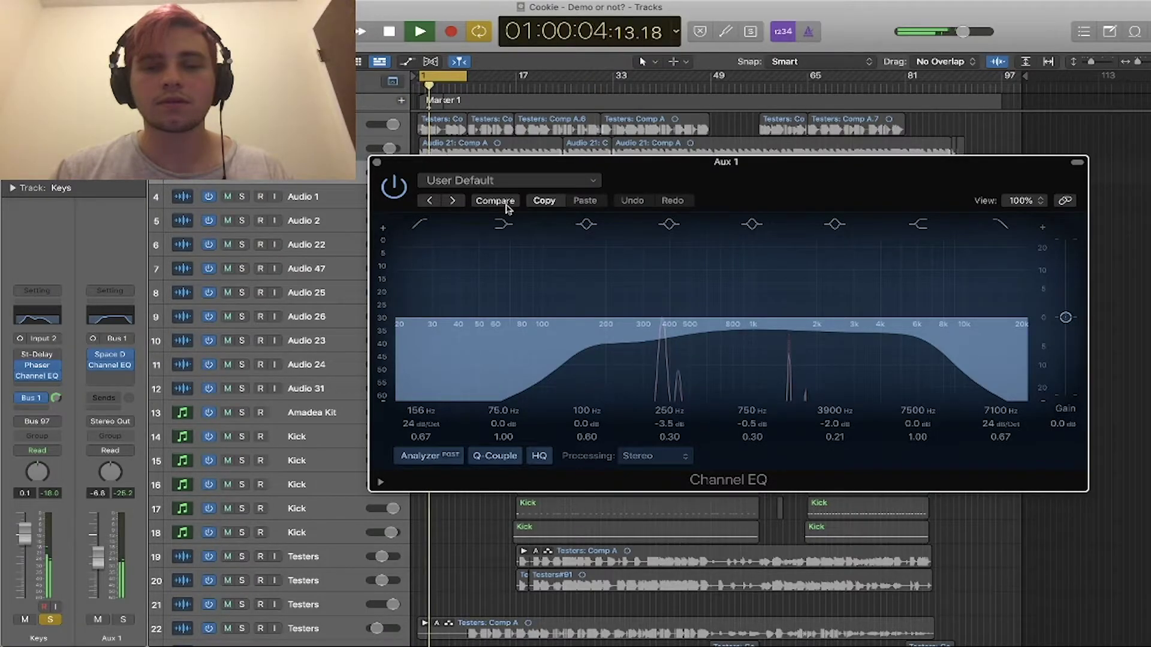
click(507, 208)
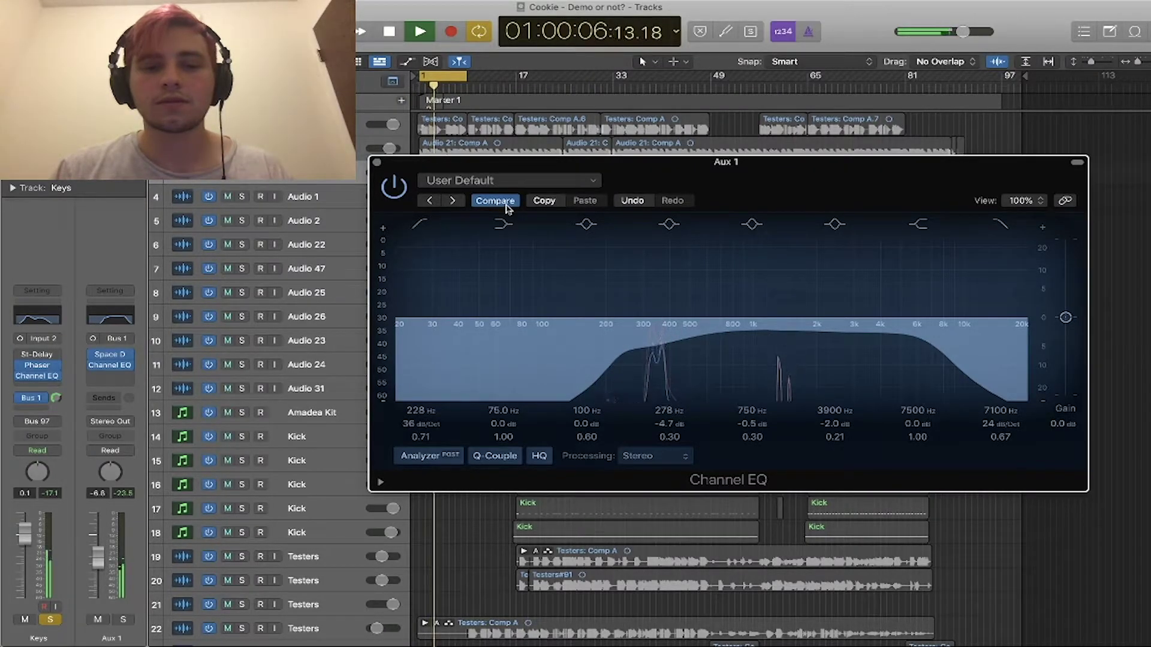
key(space)
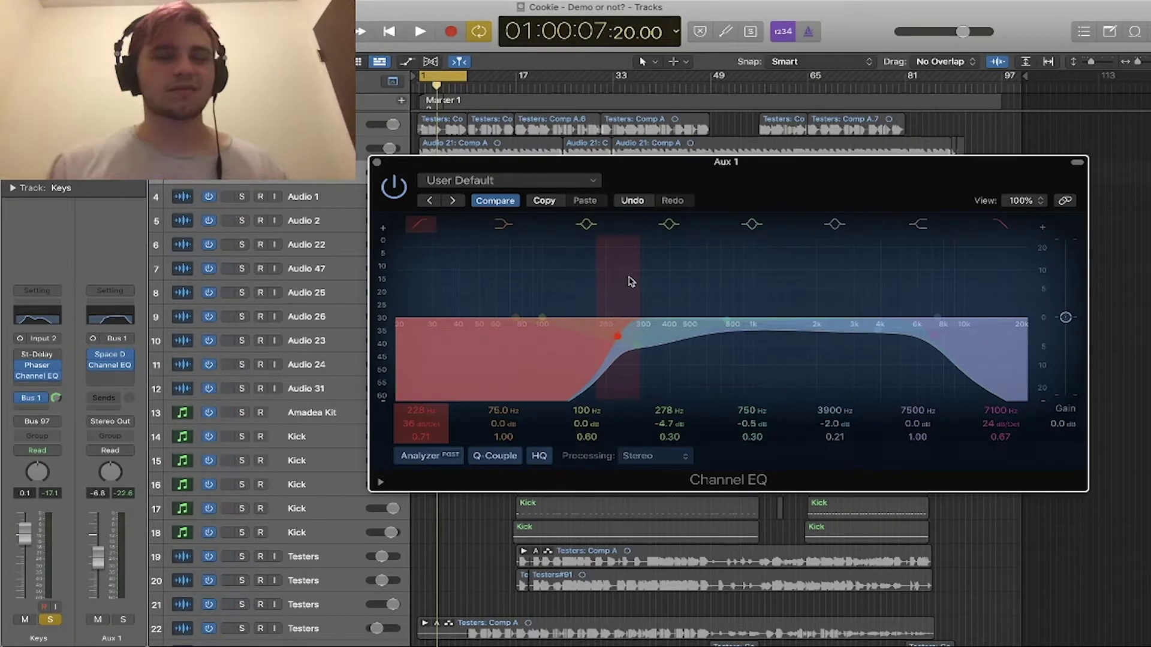
click(377, 162)
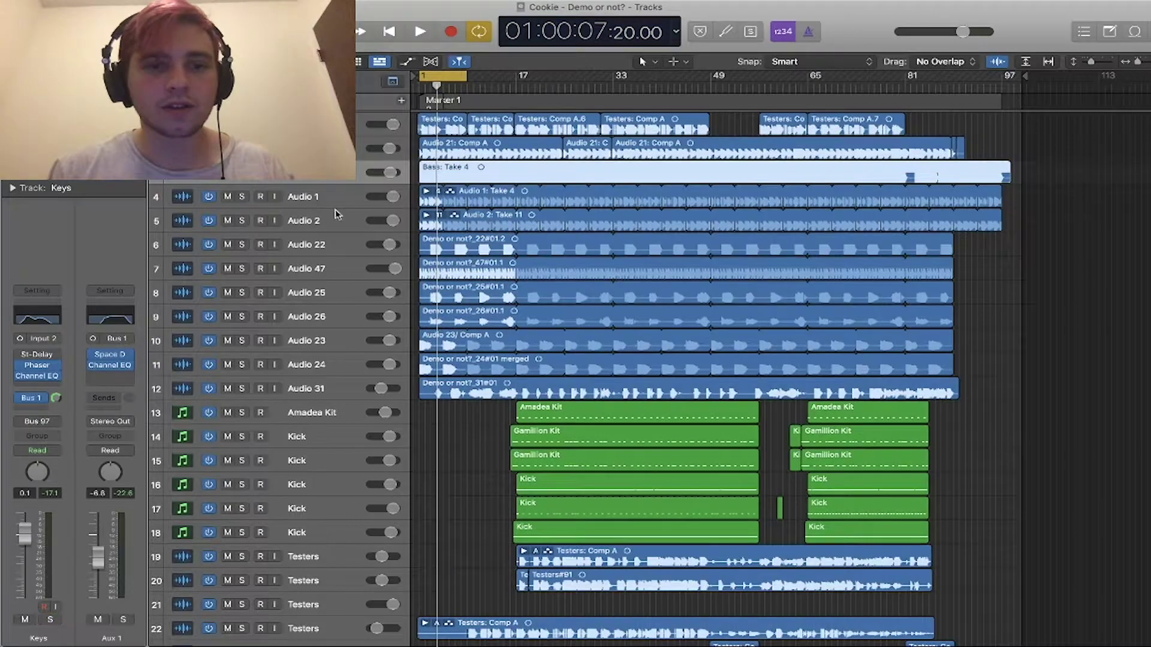
- Select Audio 1 and Audio 2 together, solo both in place of Keys, and briefly play the loop
click(325, 199)
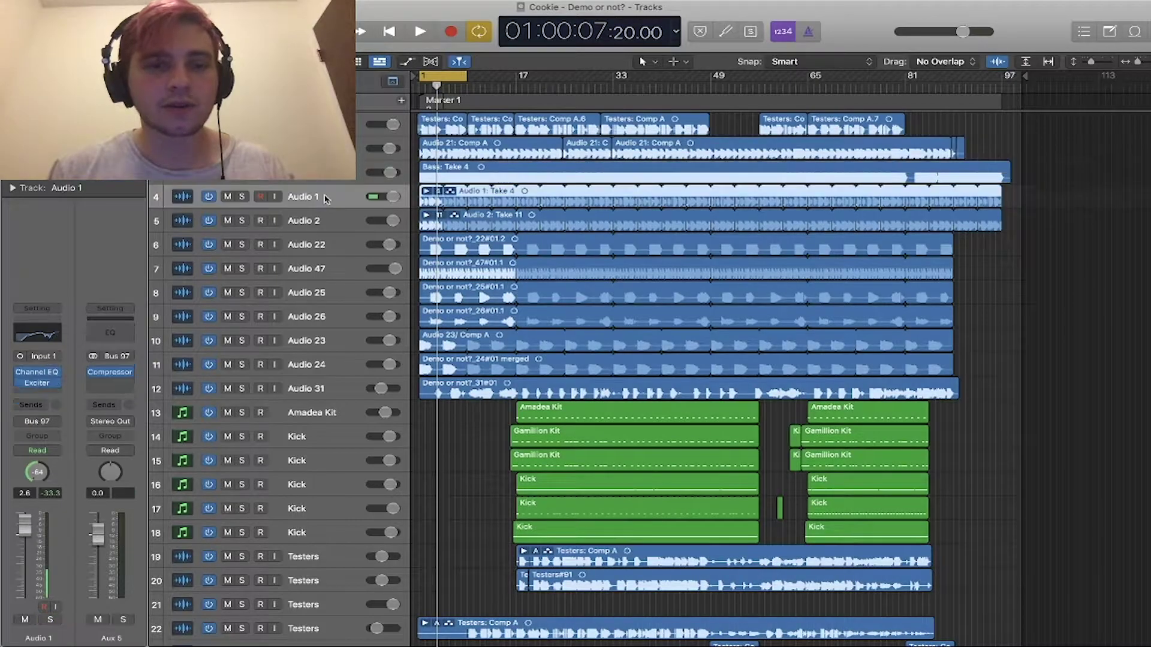
shift+click(354, 221)
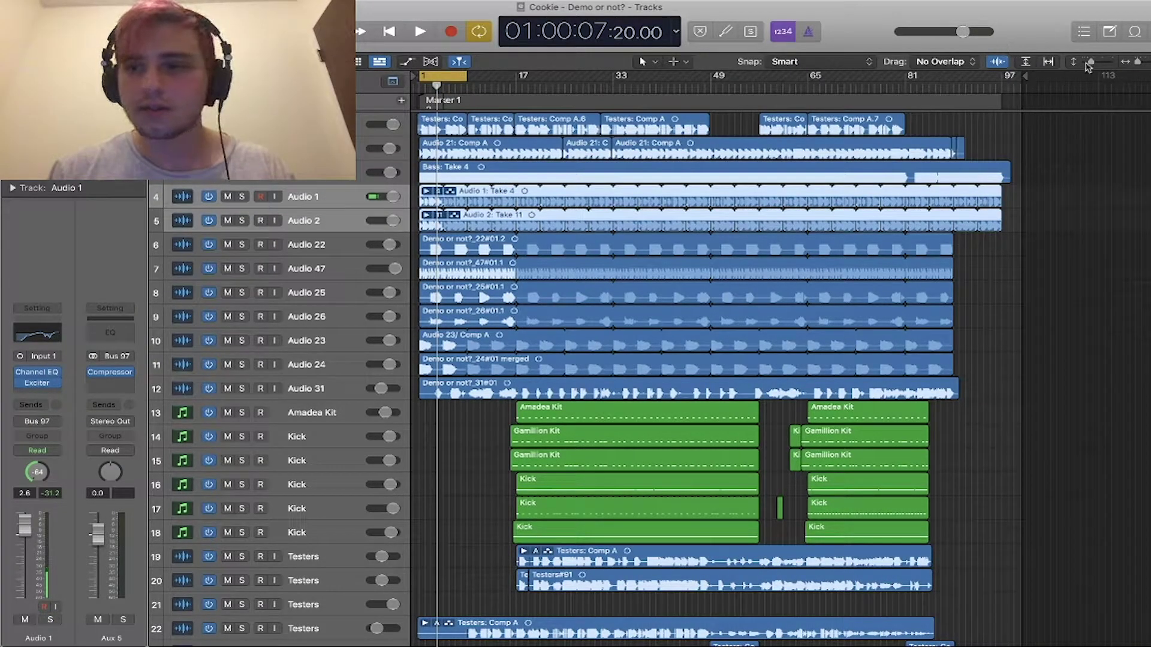
drag(1090, 64, 1093, 66)
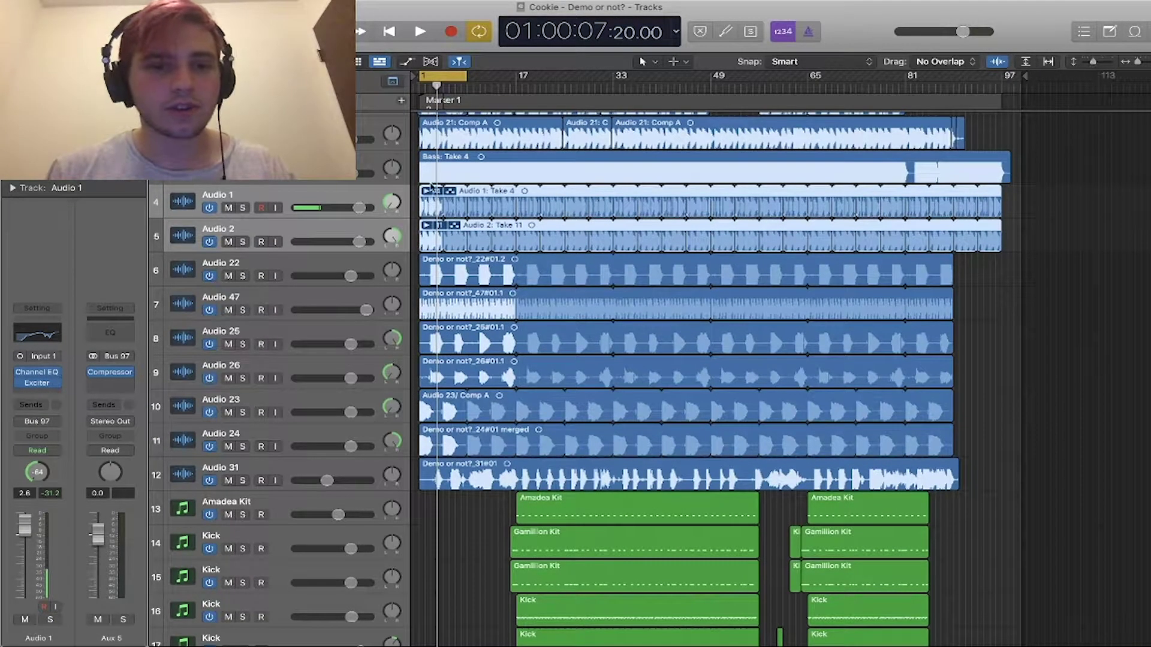
click(306, 198)
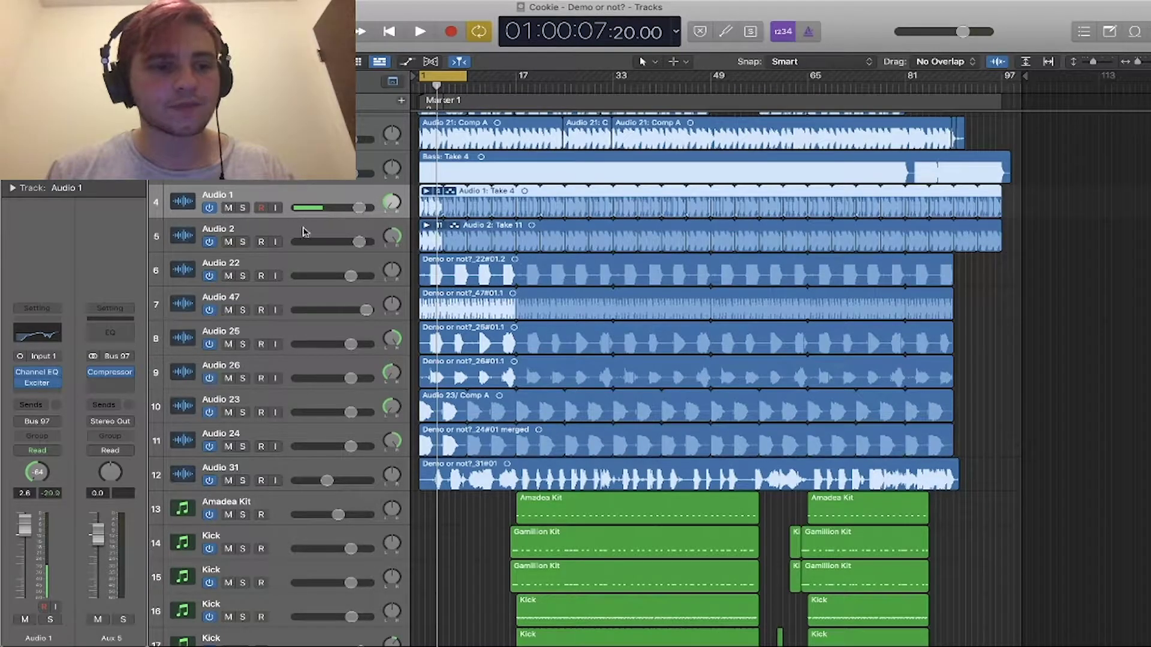
click(305, 231)
click(329, 194)
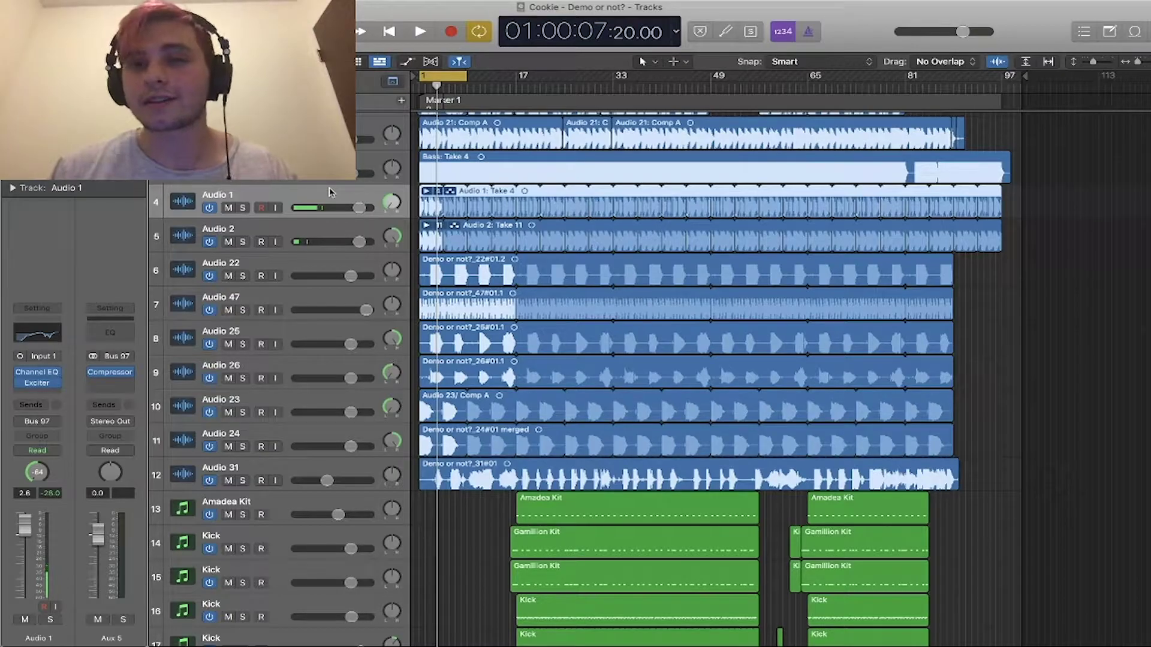
shift+click(234, 231)
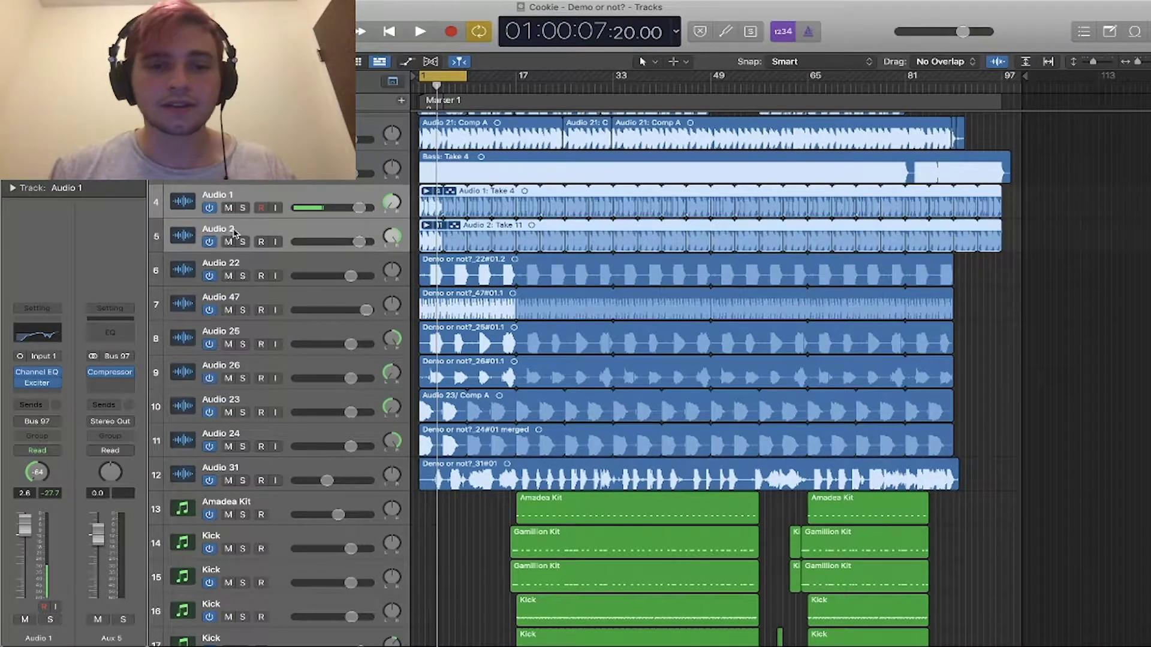
click(242, 243)
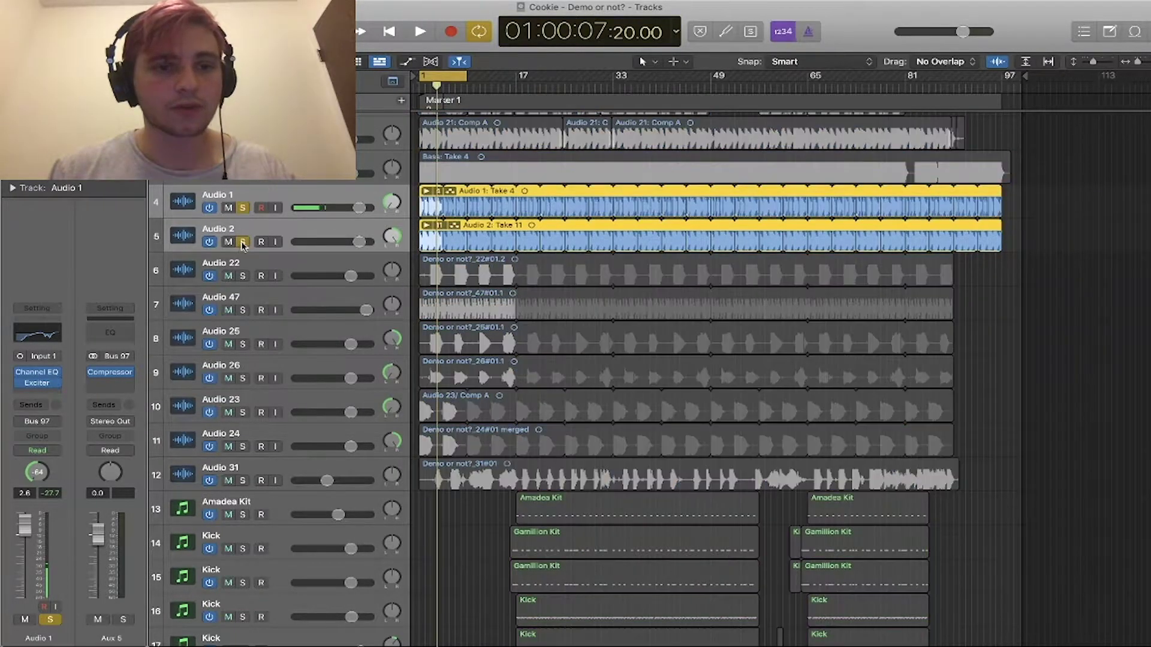
key(space)
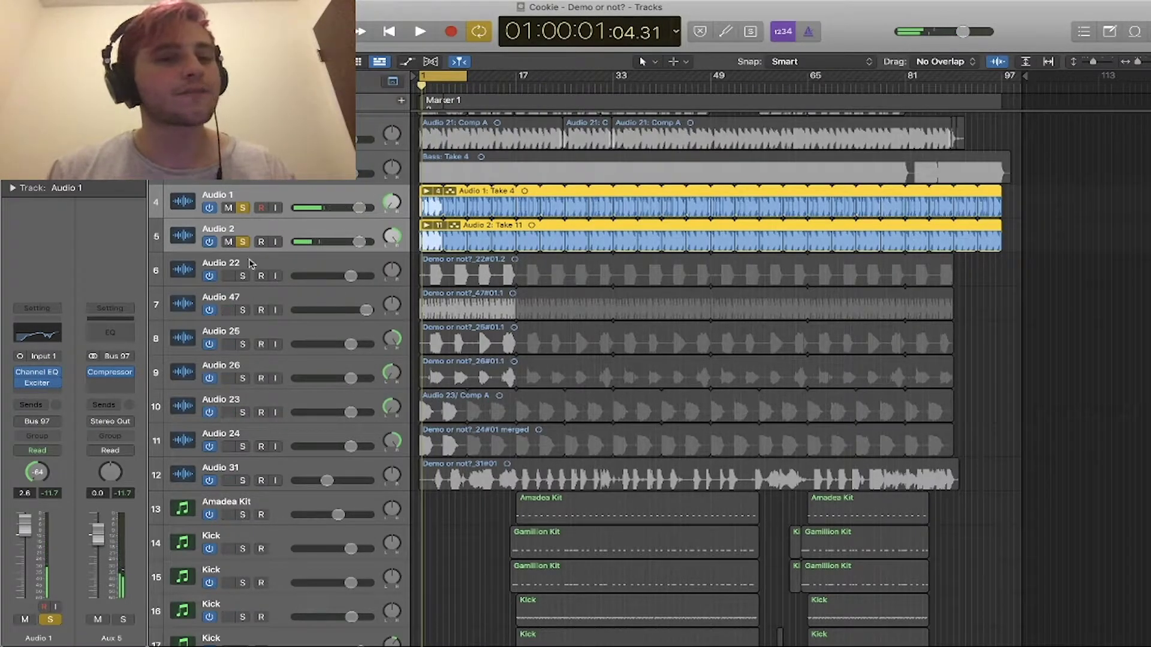
- Switch between Audio 1 and Audio 2 to compare the plug-ins and panning in their channel strips
click(329, 199)
click(305, 229)
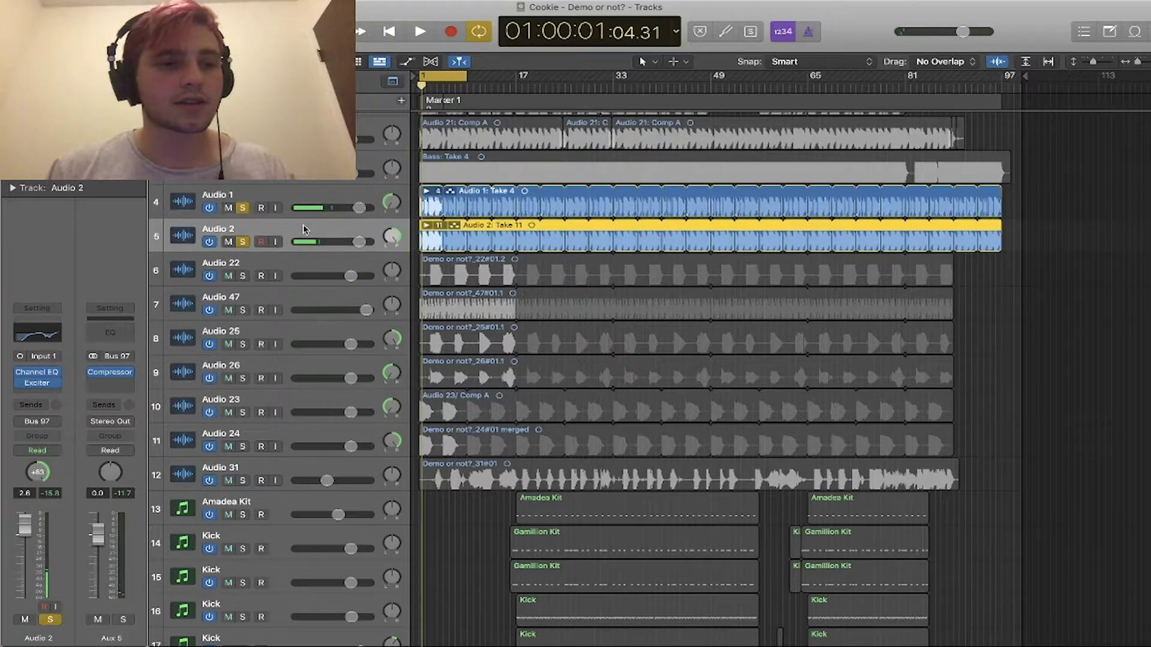
click(323, 195)
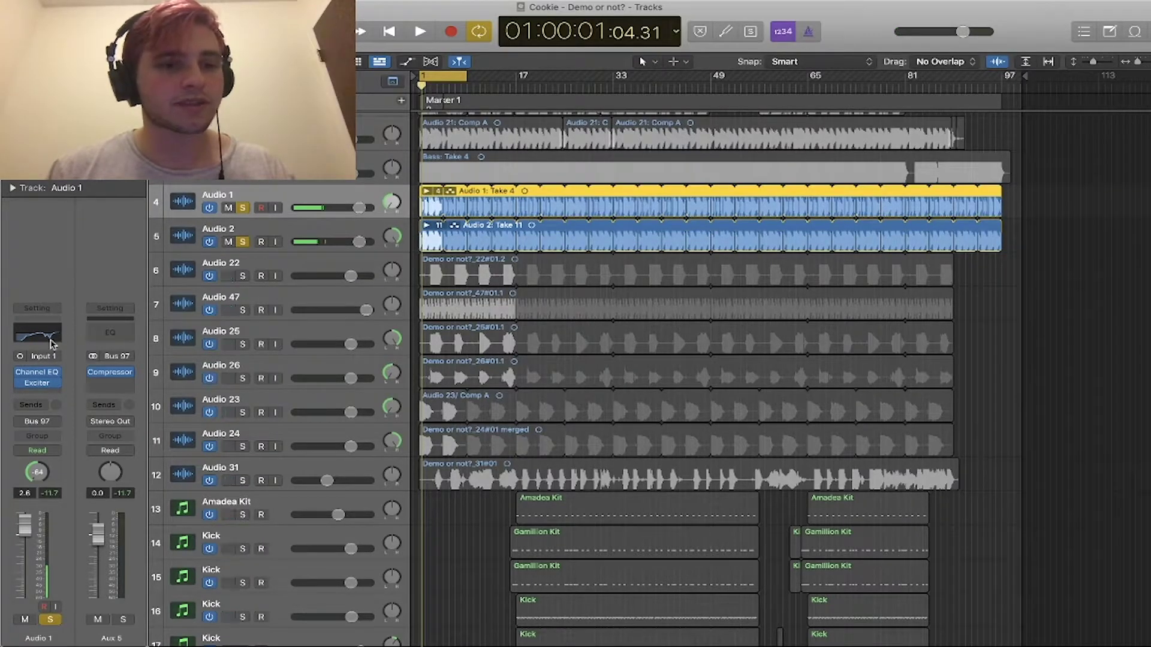
click(346, 235)
click(349, 204)
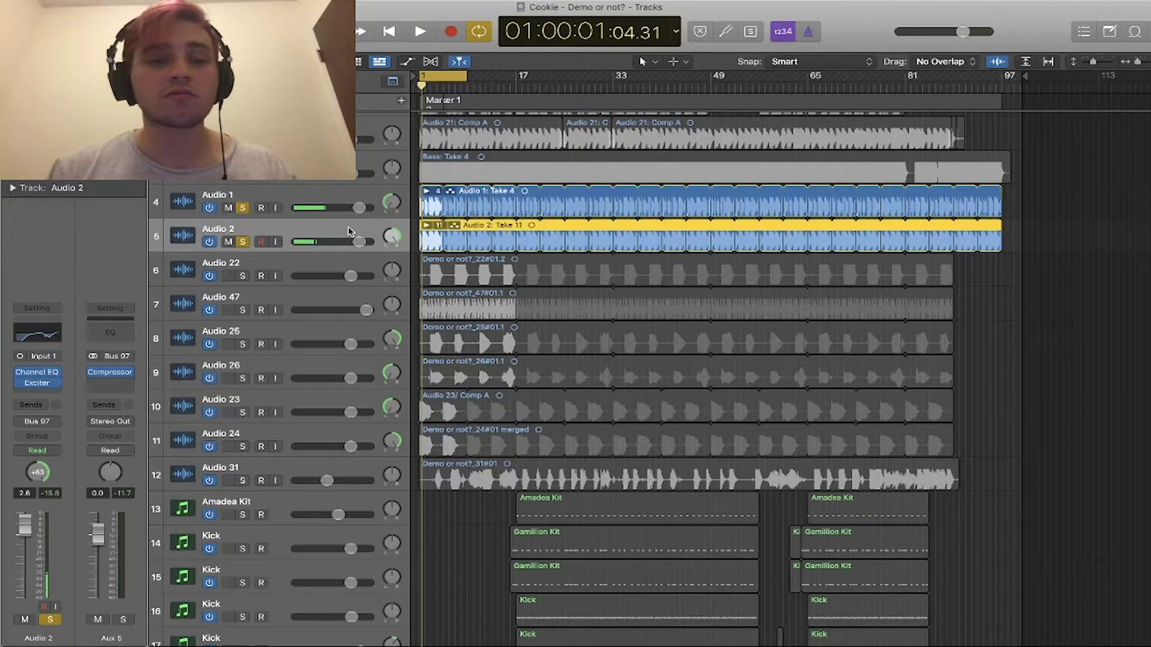
click(349, 232)
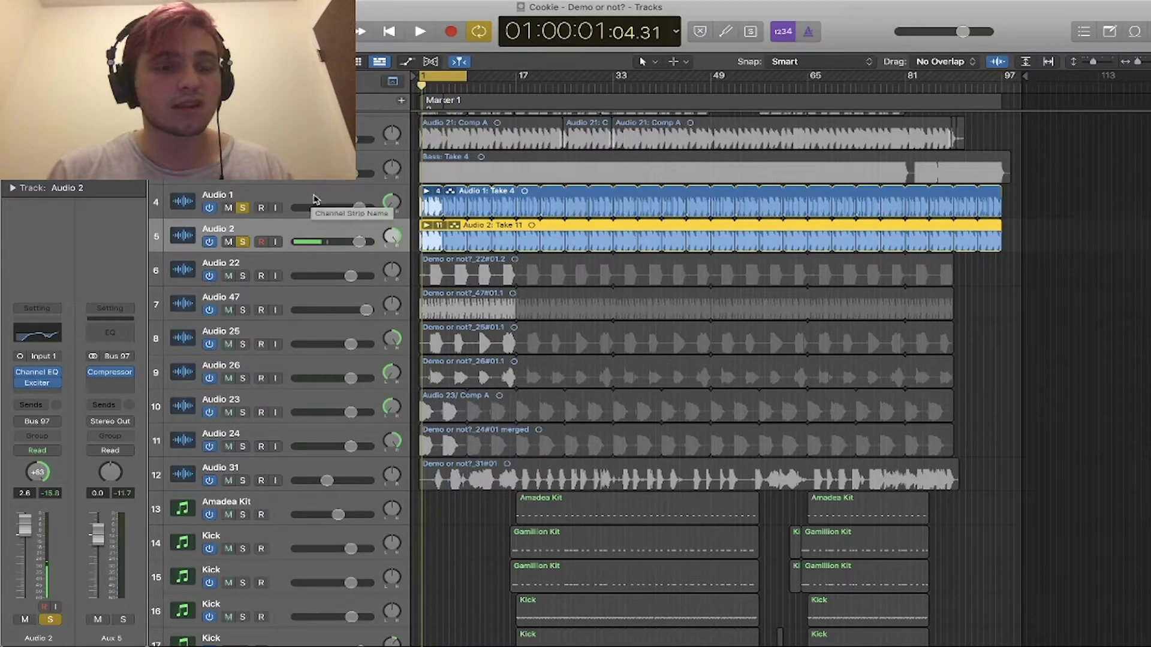
- Bypass the Channel EQ and Exciter on Audio 2 and Audio 1 while the soloed loop plays
key(space)
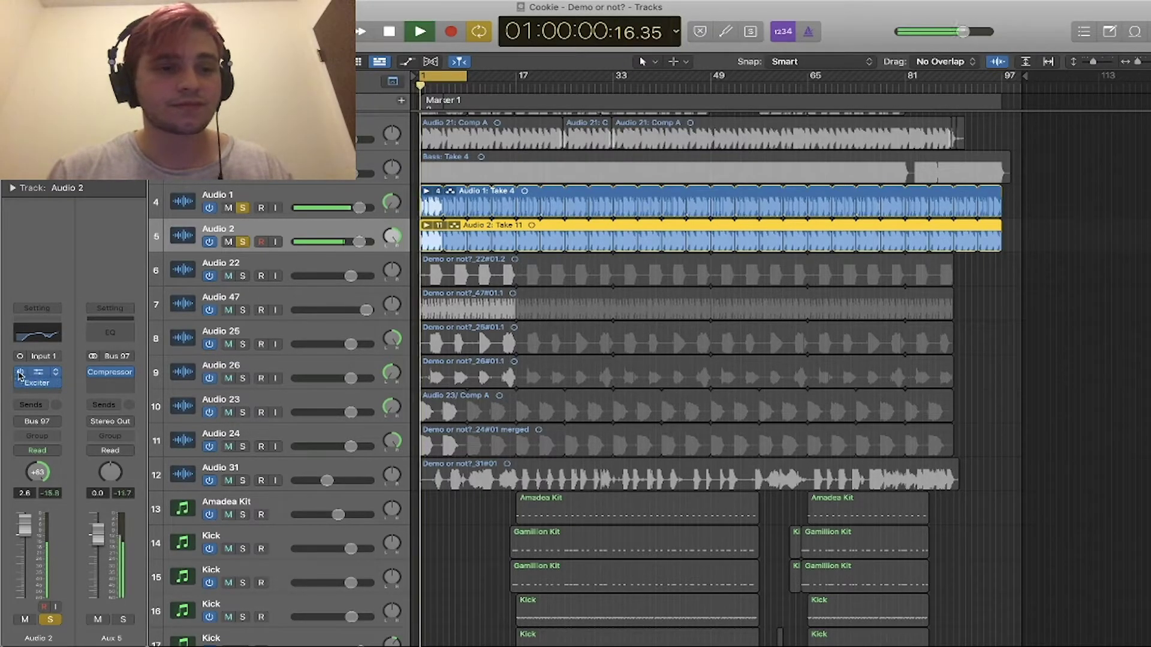
key(Up)
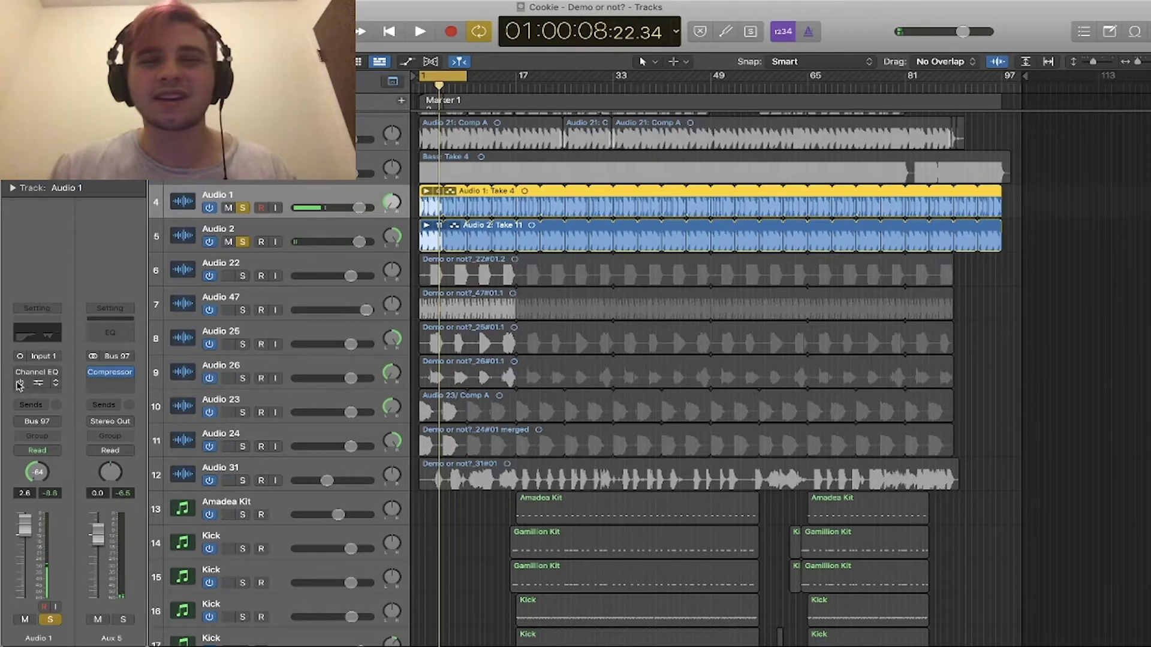
- Solo the track with the Audio 21 comp alongside Audio 1 and Audio 2, and audition the loop with their plug-ins bypassed
scroll(576, 323, up, 3)
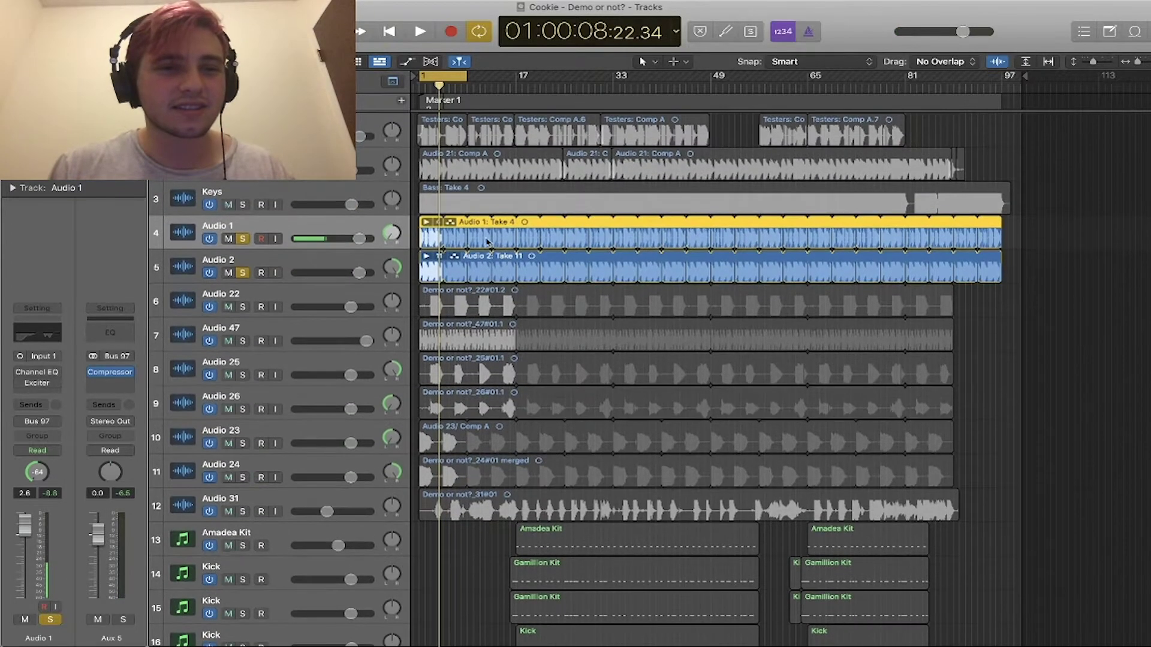
click(242, 170)
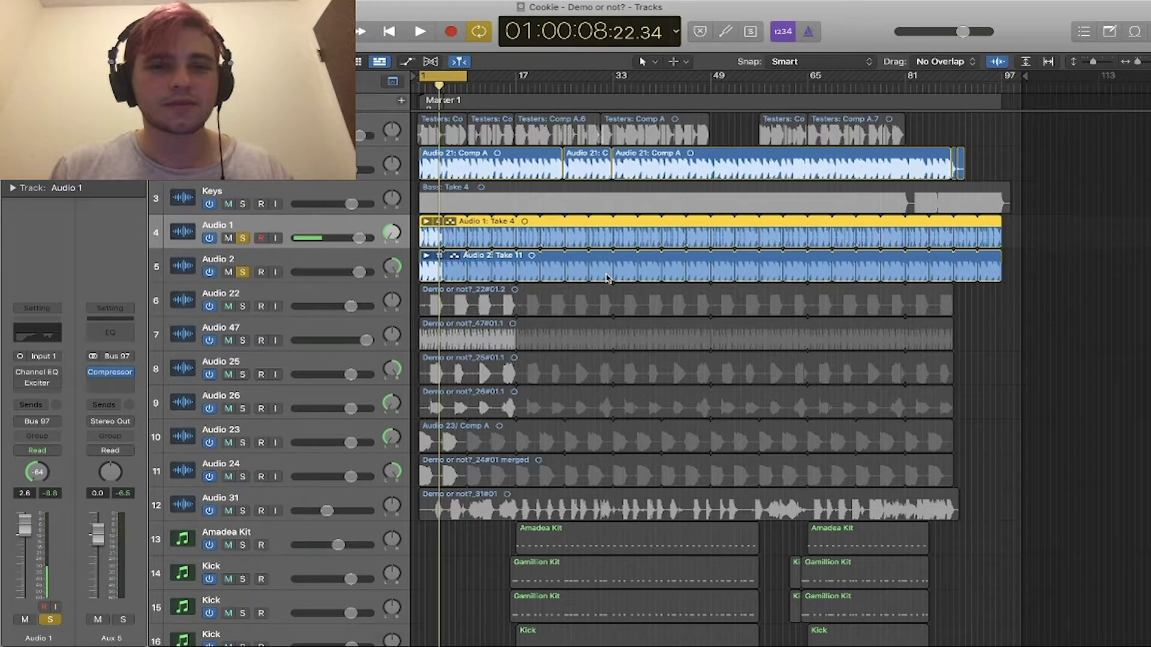
key(space)
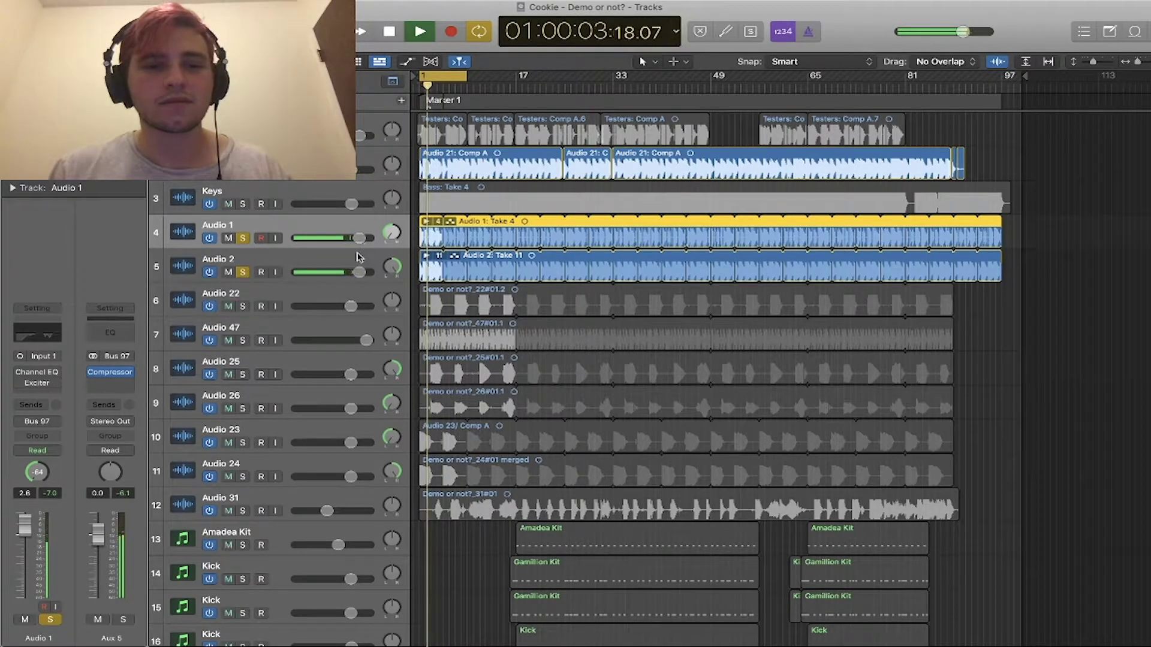
- Restart the soloed loop and re-enable the Channel EQ on Audio 1 and Audio 2 while it plays
key(space)
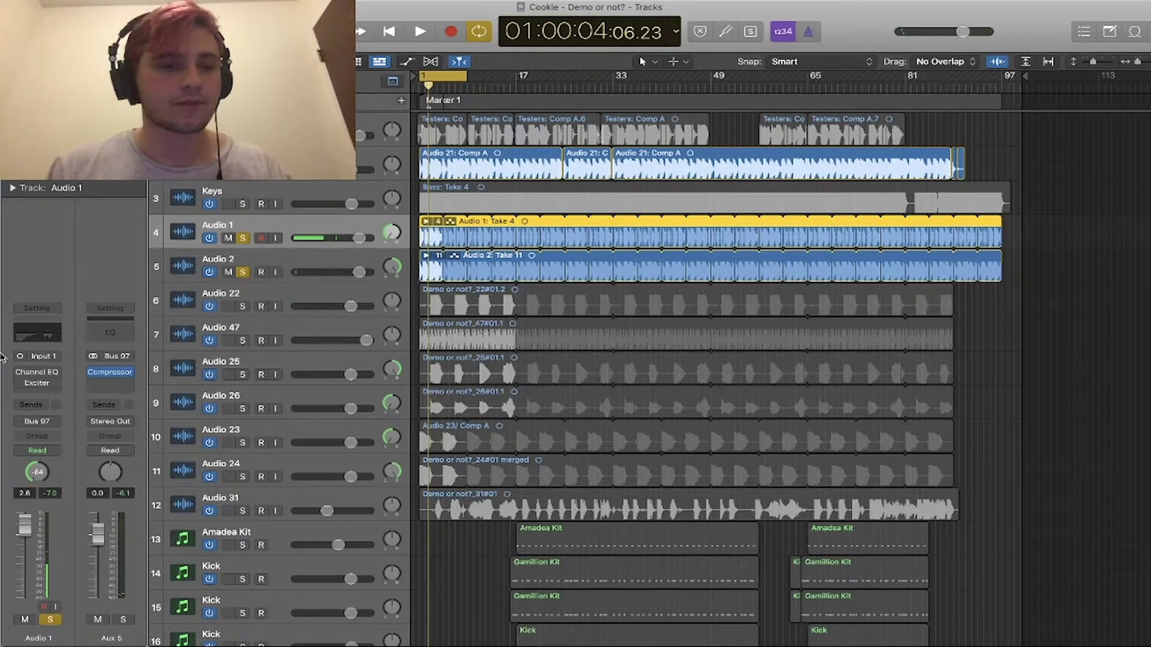
key(space)
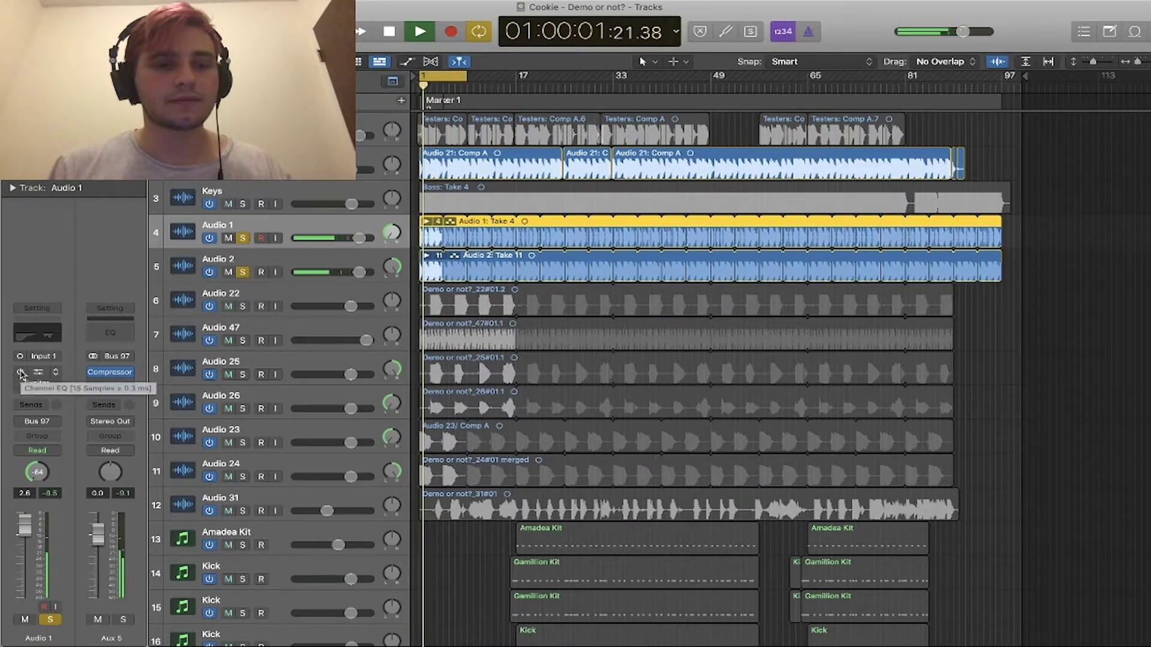
click(228, 267)
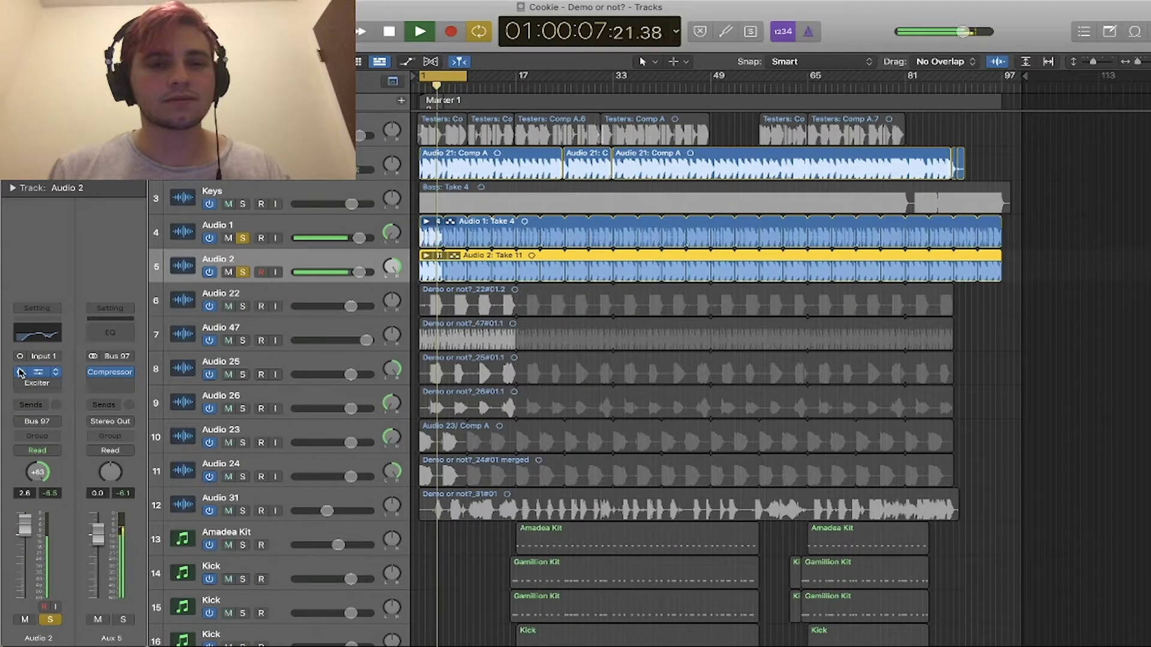
key(space)
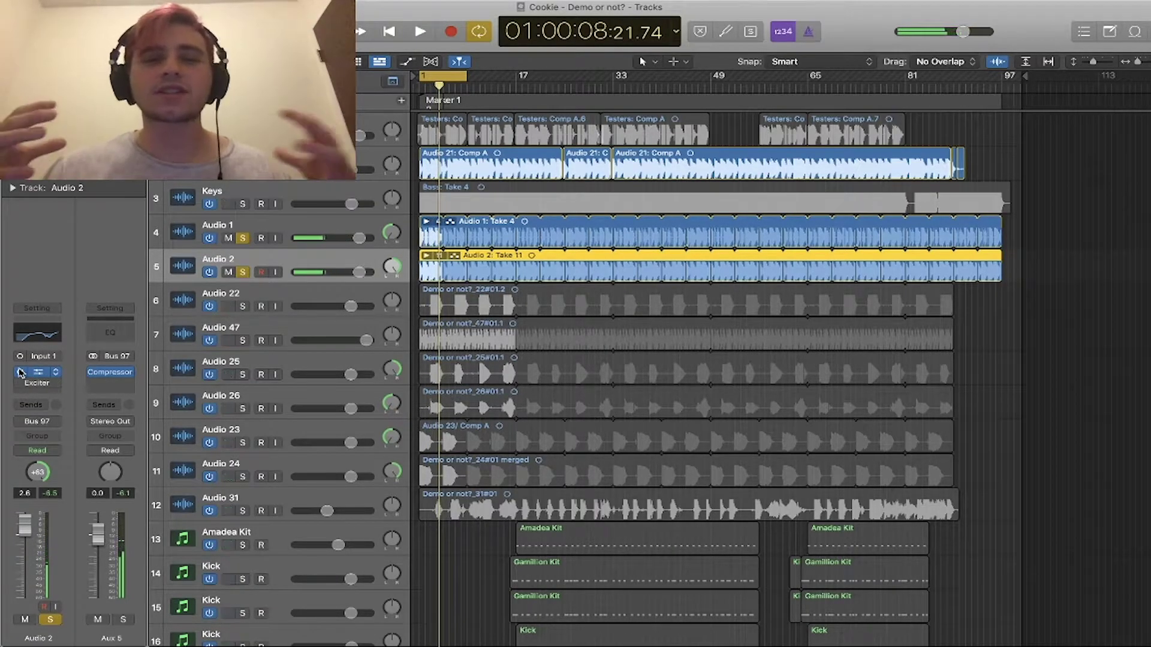
- Inspect the Channel EQ on Audio 2, and compare the Exciter settings of Audio 2 and Audio 1 side by side
click(42, 334)
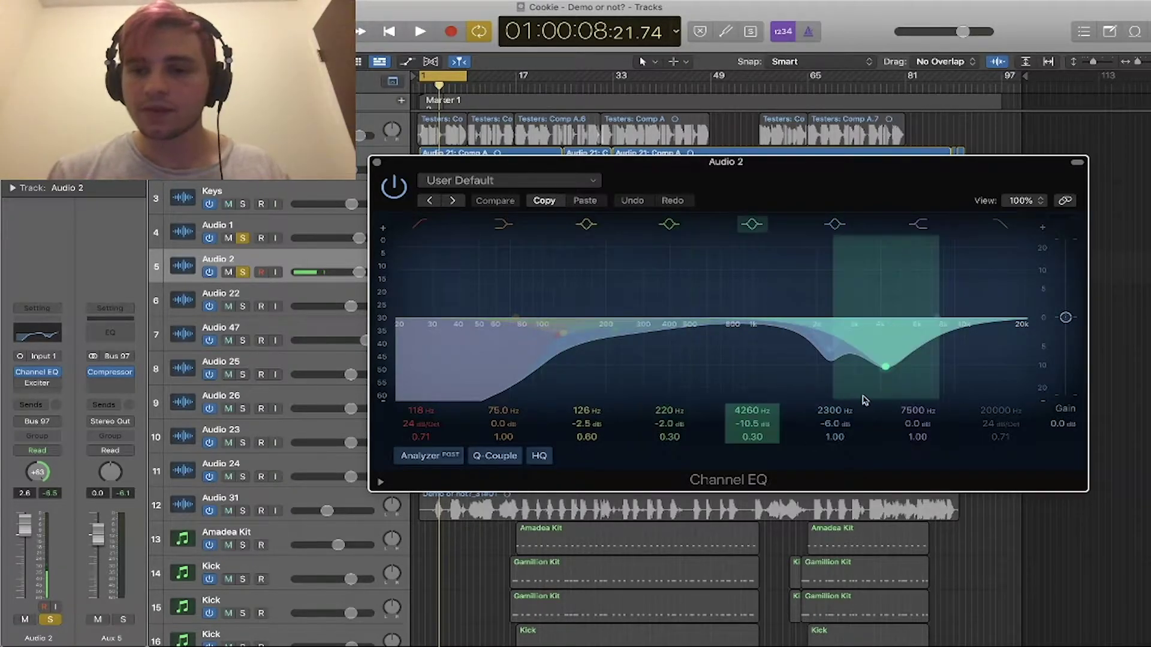
click(377, 162)
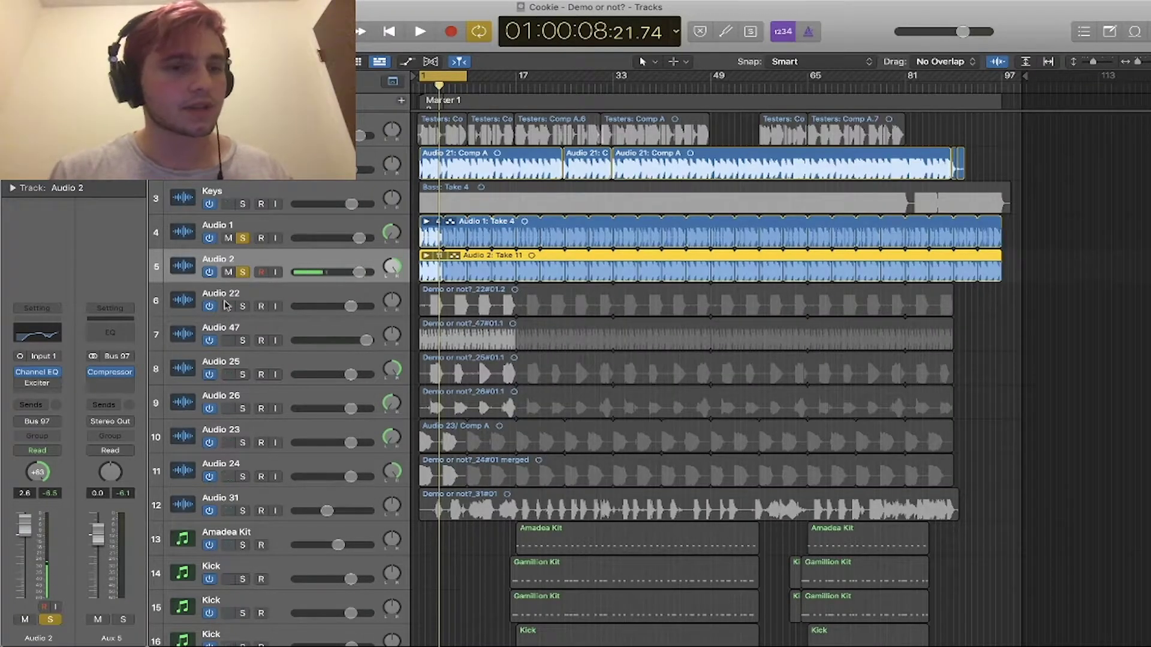
click(38, 384)
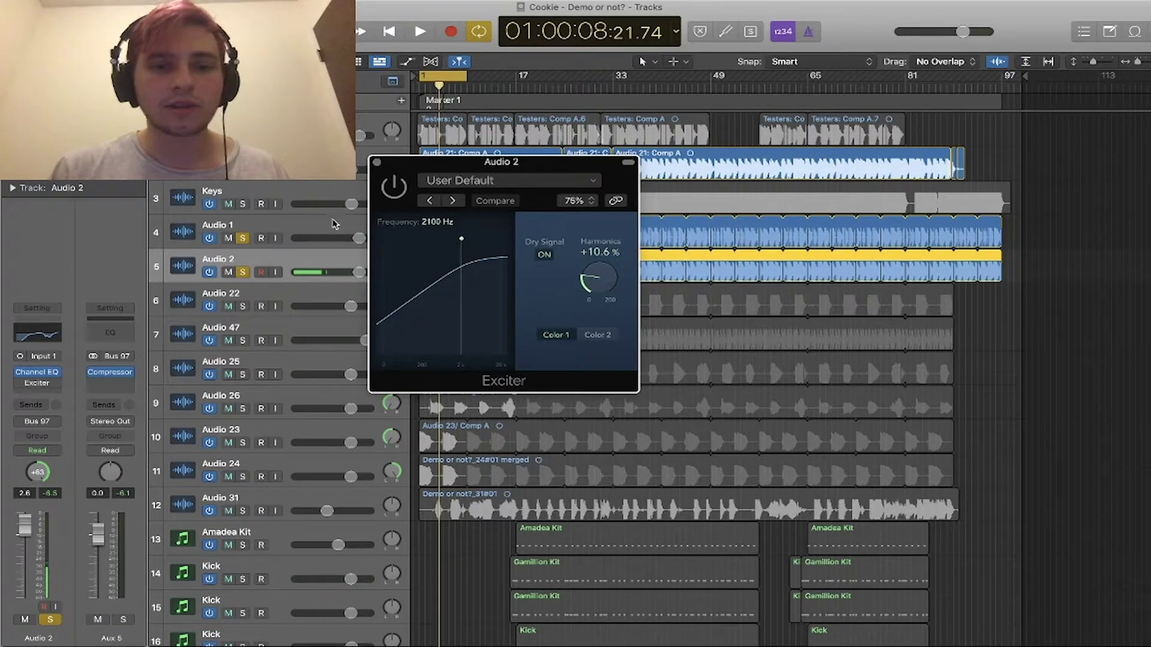
click(312, 226)
click(37, 384)
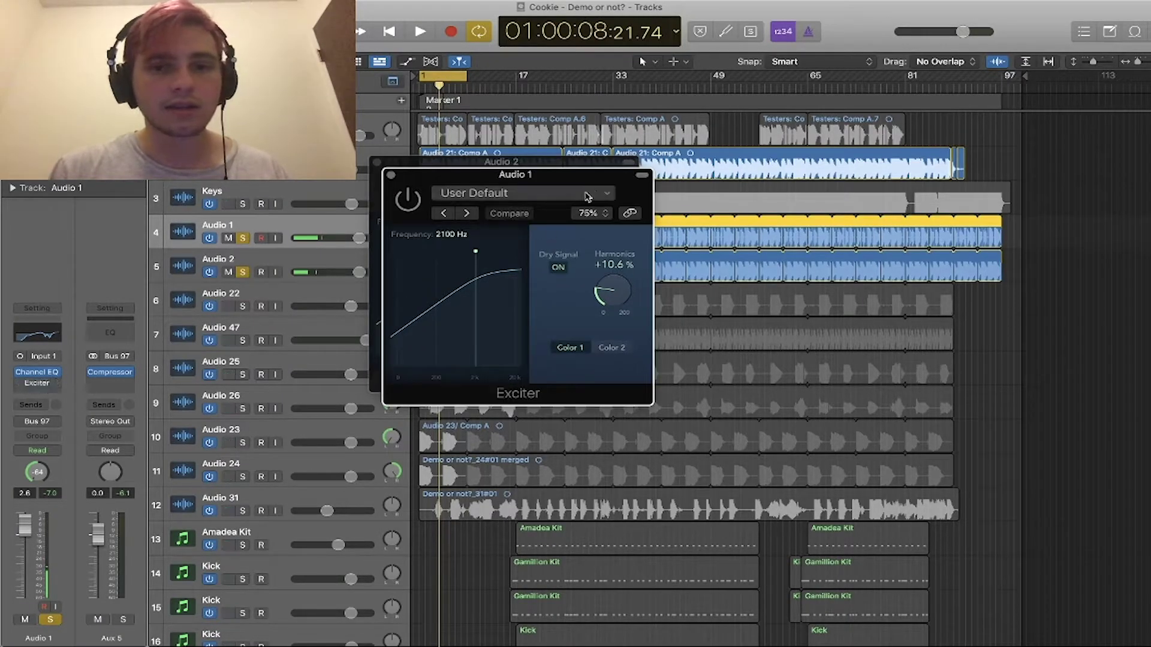
drag(605, 179, 885, 153)
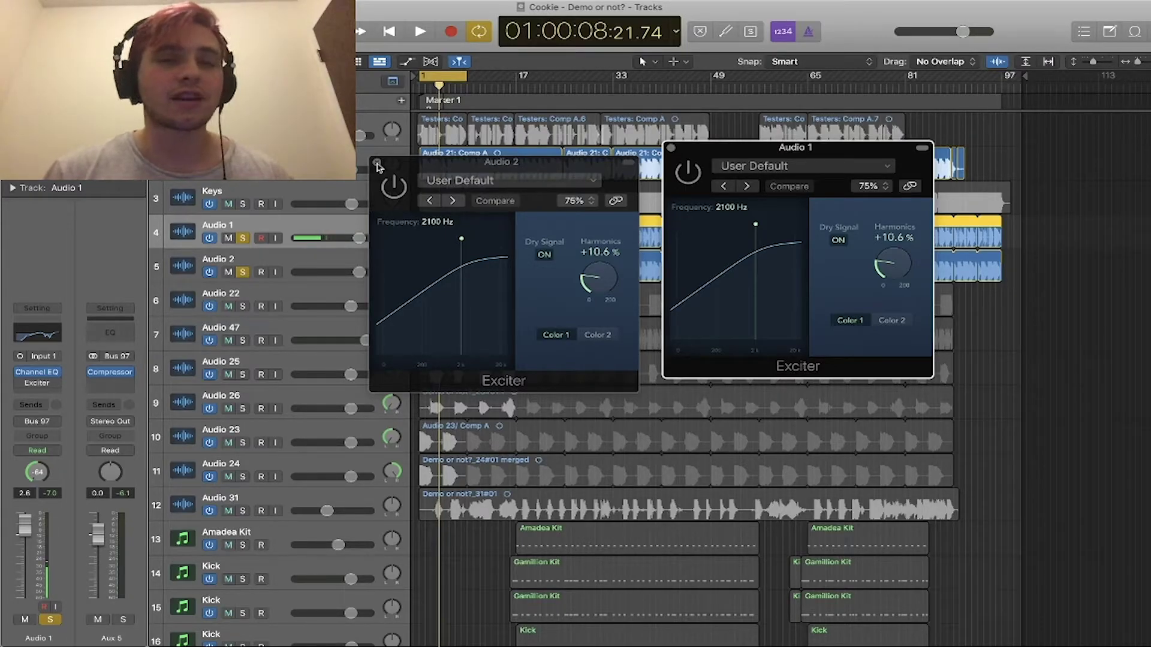
click(378, 163)
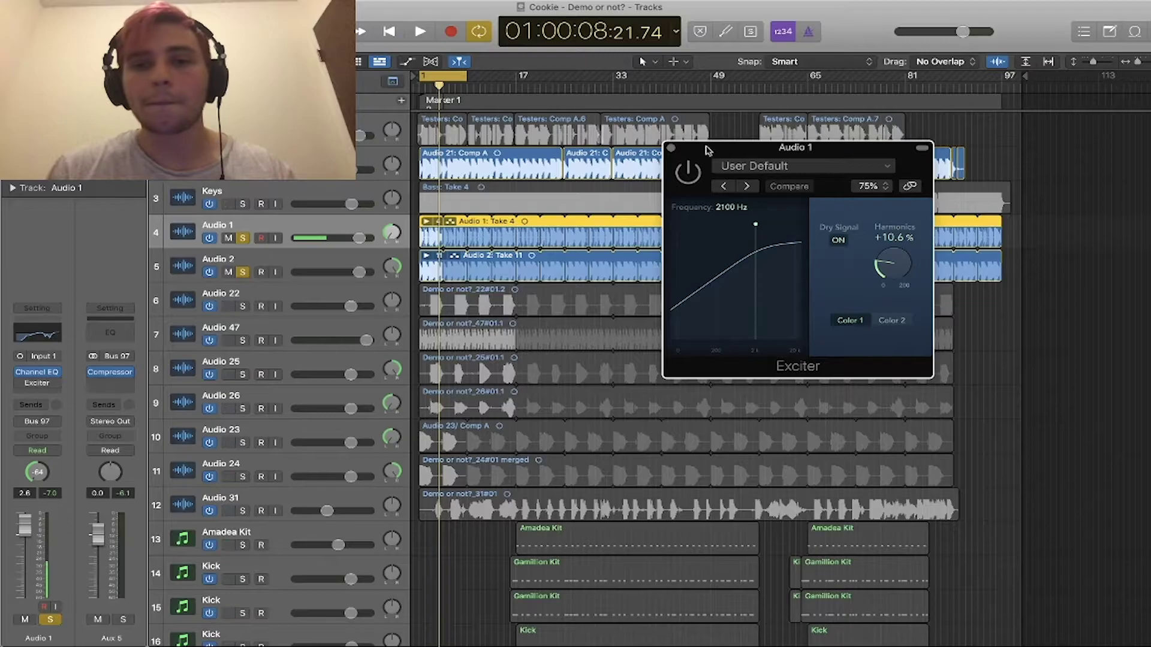
click(670, 148)
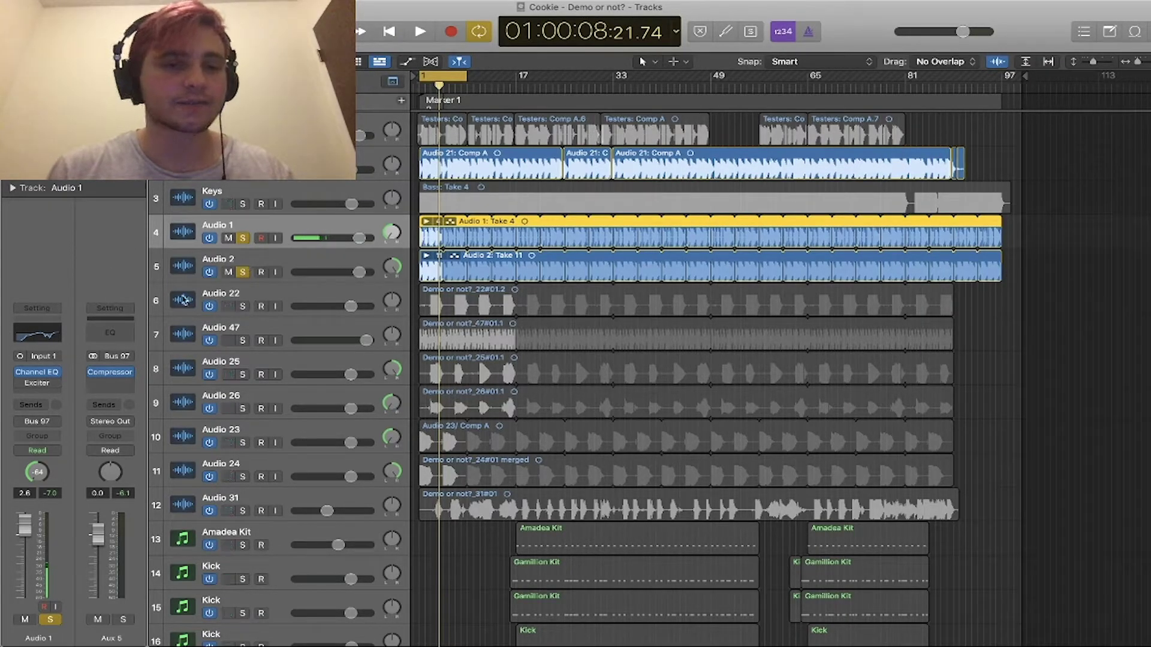
- Play the loop from the start and re-enable the Exciter on Audio 1 and Audio 2
key(Return)
key(space)
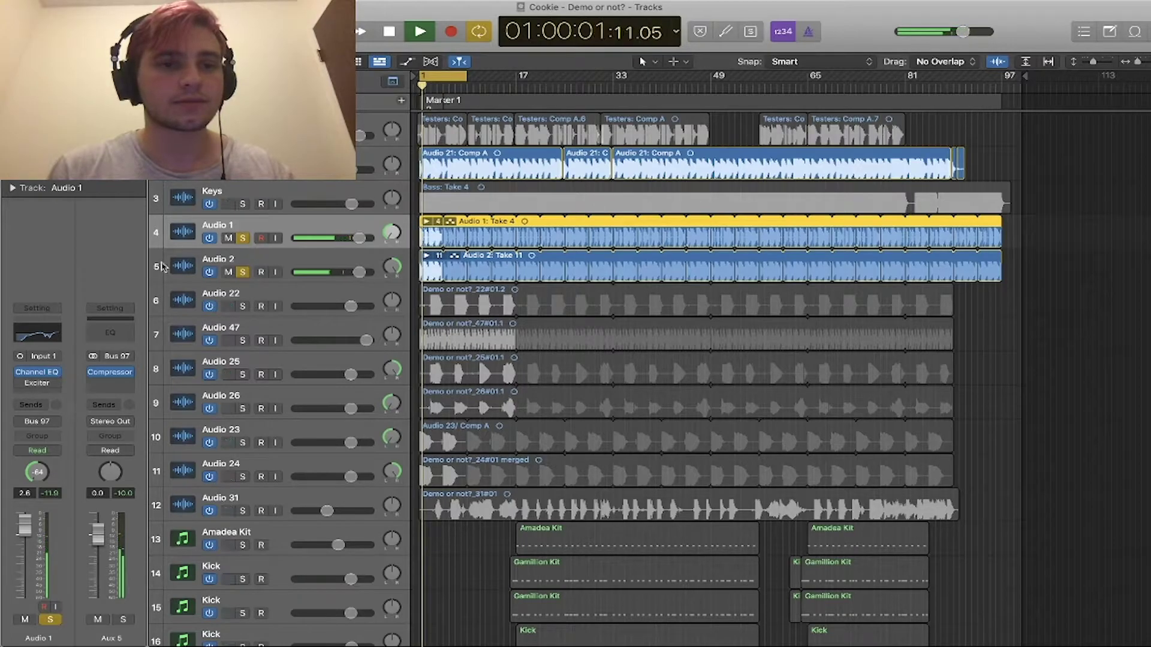
mouse_move(21, 384)
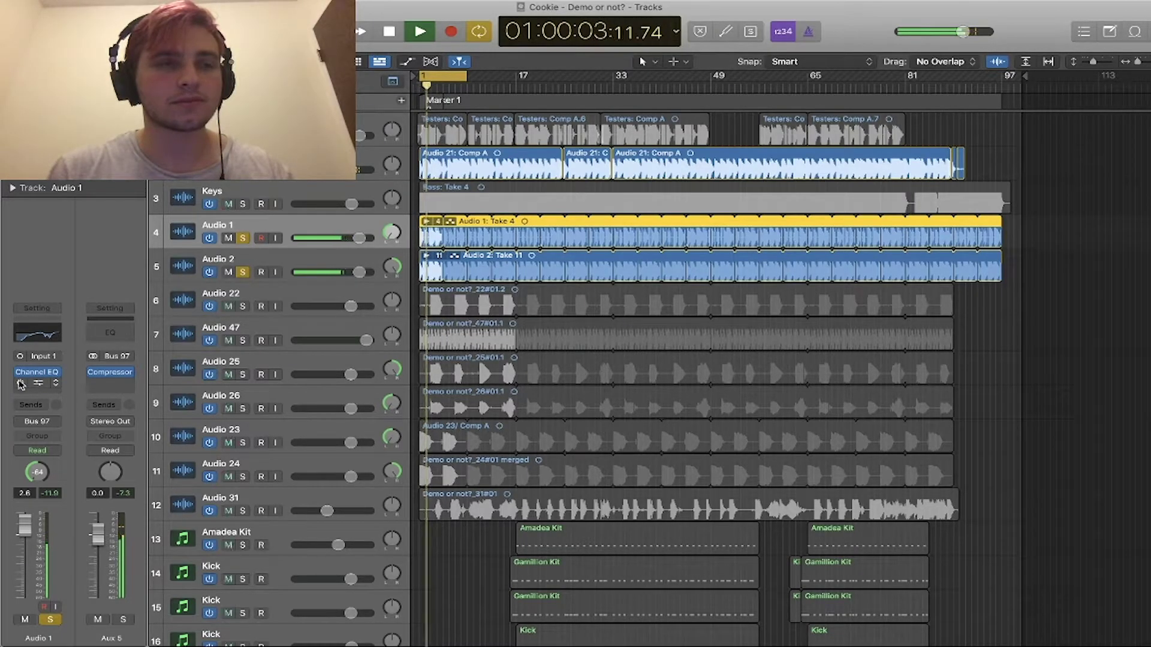
click(226, 262)
mouse_move(27, 386)
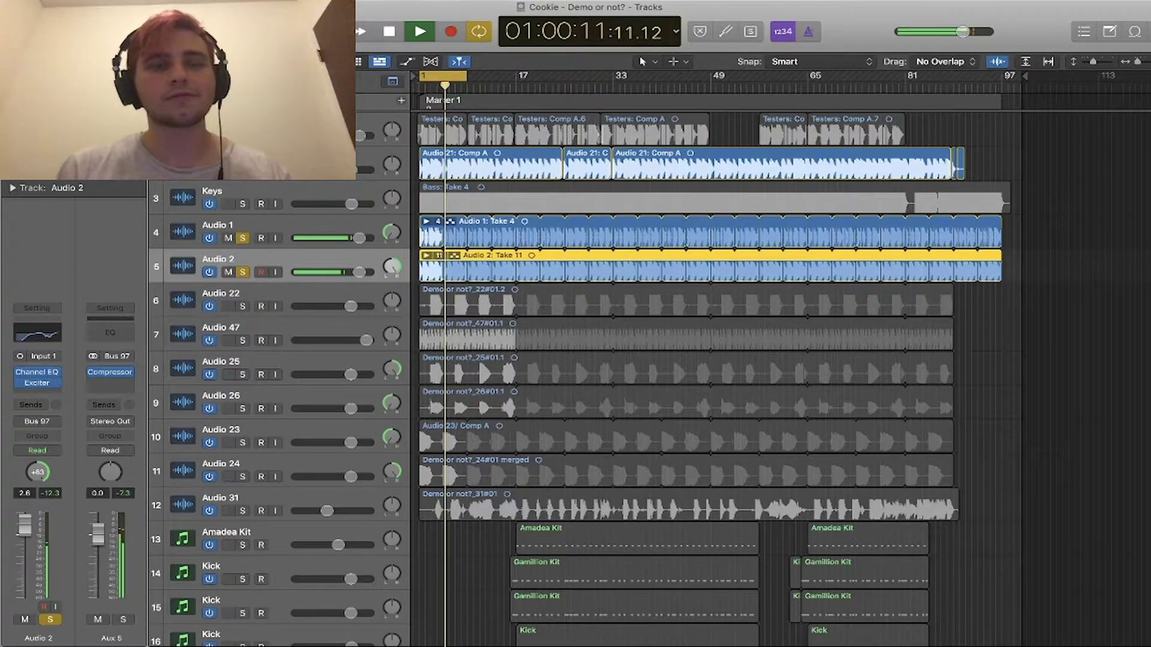
key(space)
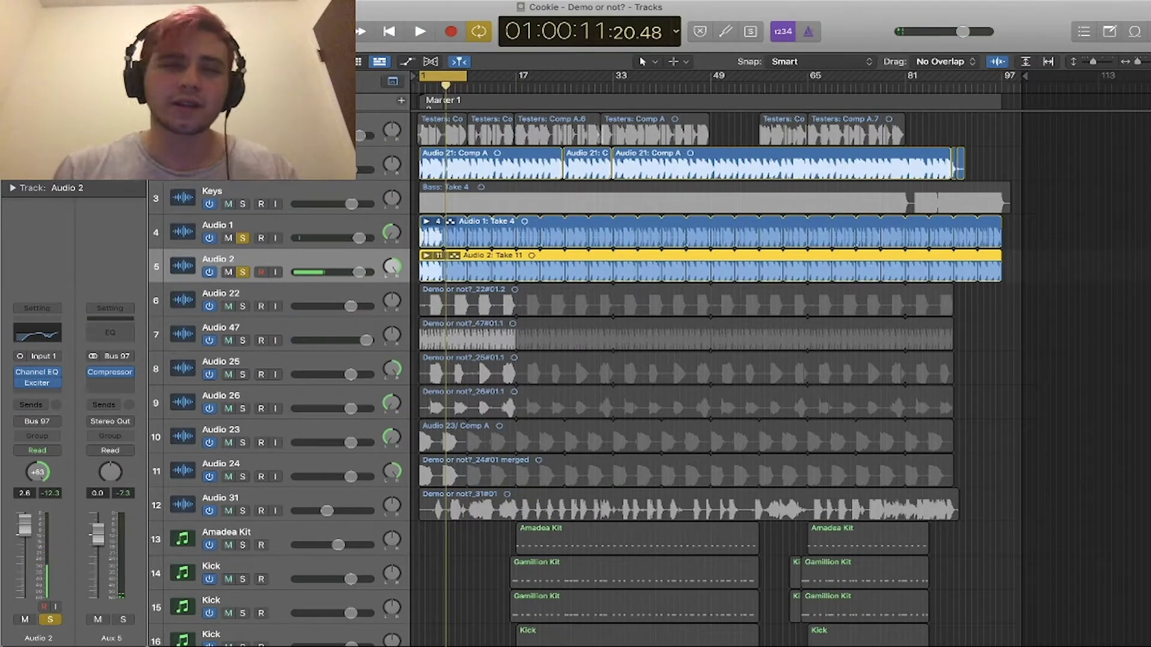
- Show the mixer's insert slots and toggle both Exciters on Audio 1 and Audio 2 during playback to compare the sound
key(x)
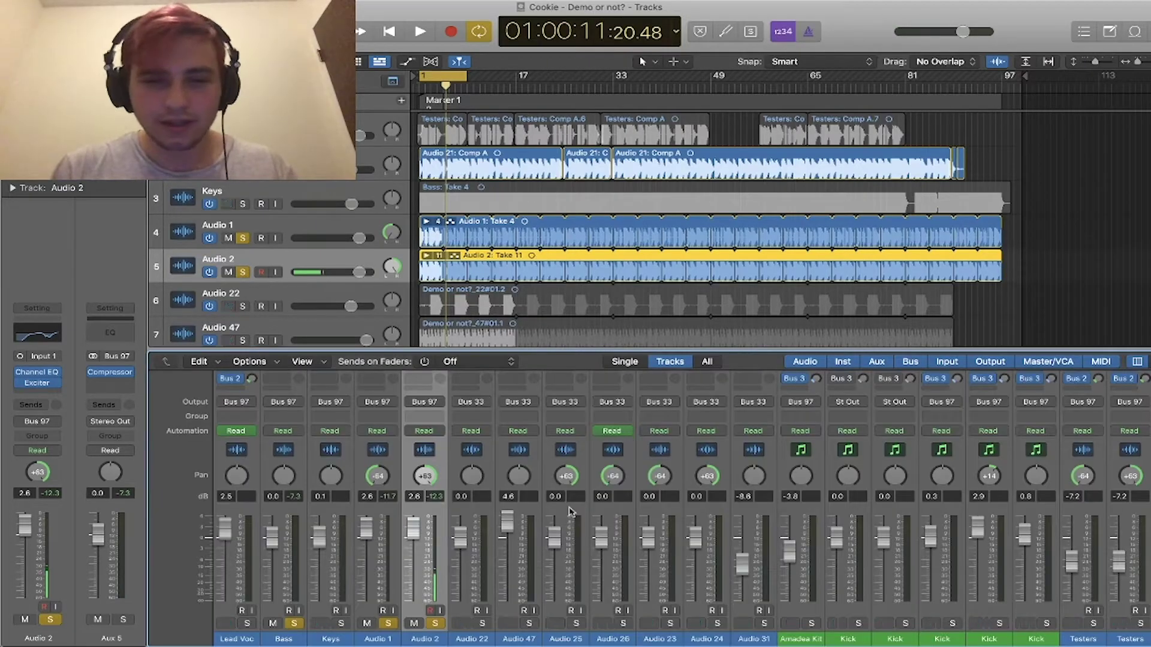
scroll(373, 532, up, 5)
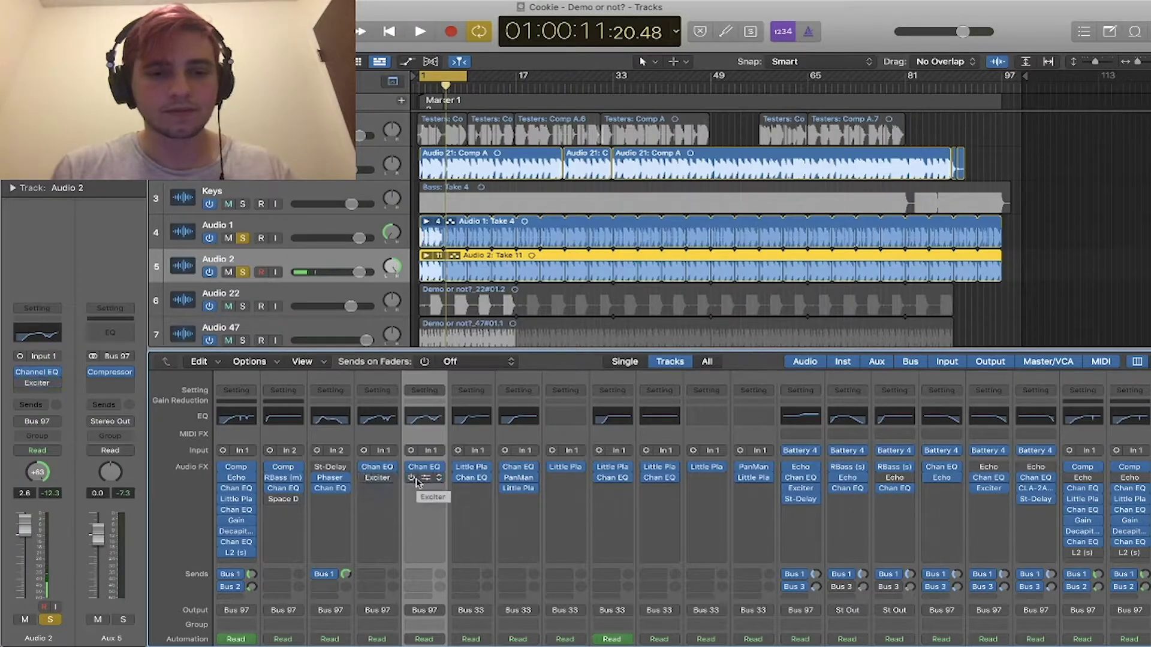
key(space)
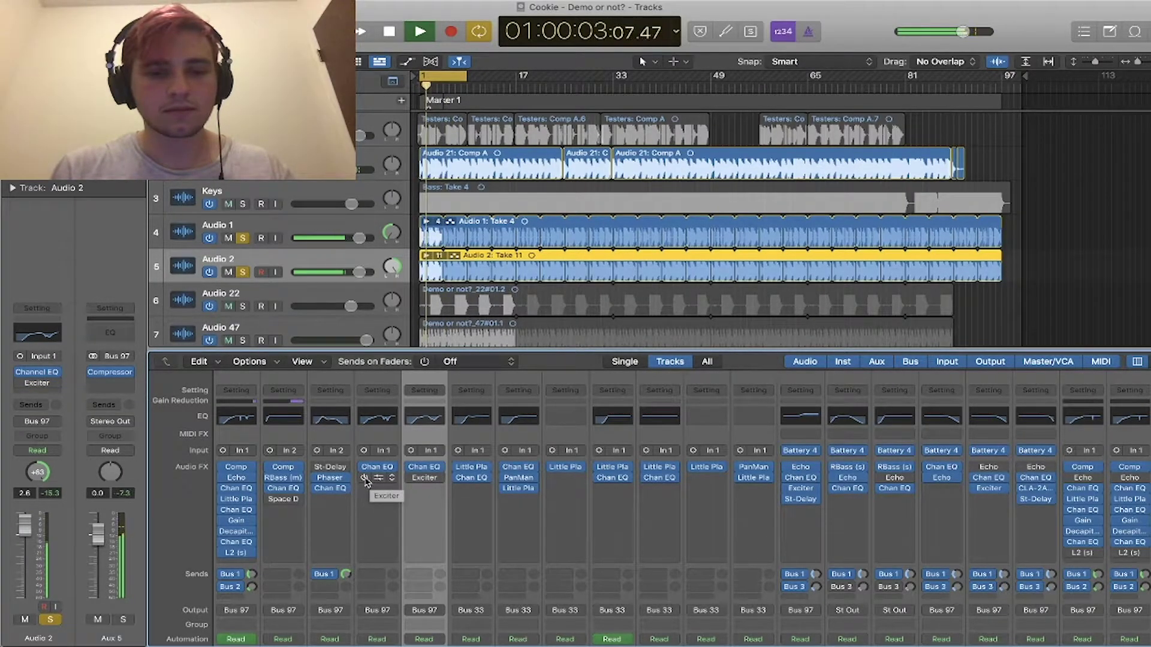
drag(365, 481, 423, 483)
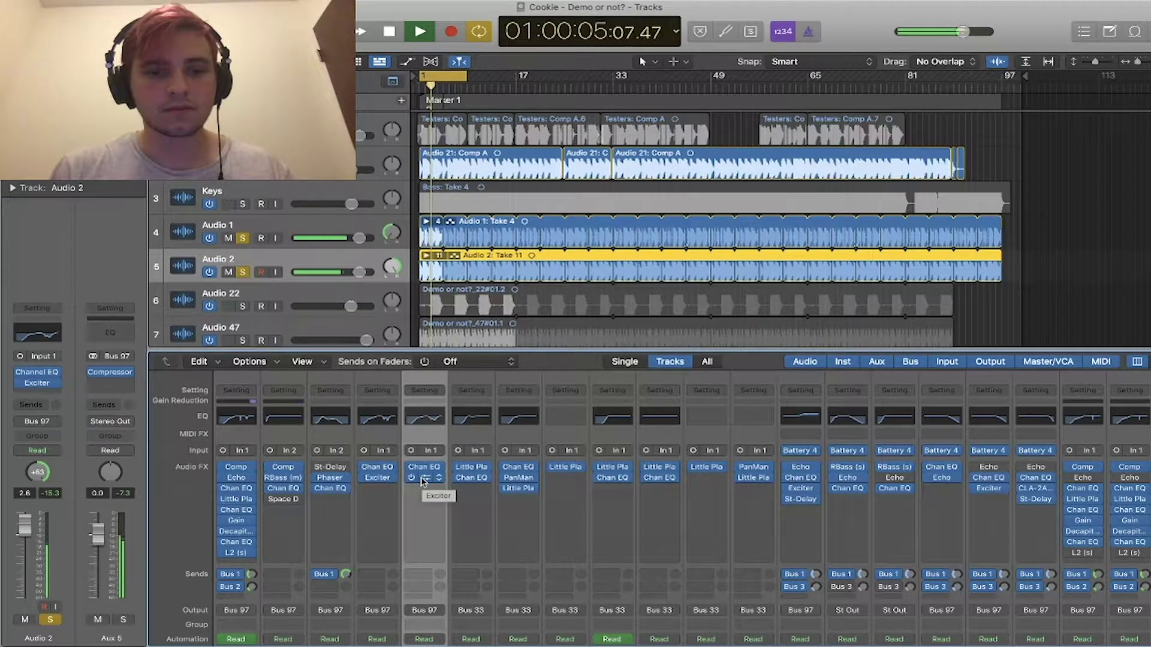
drag(423, 481, 425, 478)
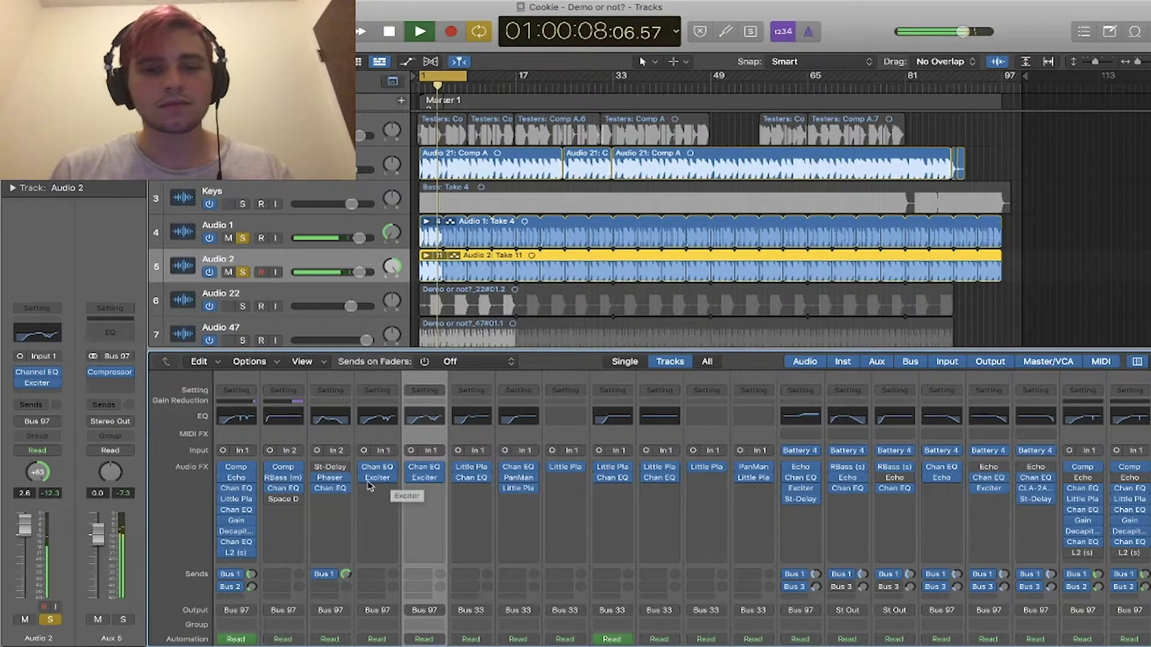
click(458, 479)
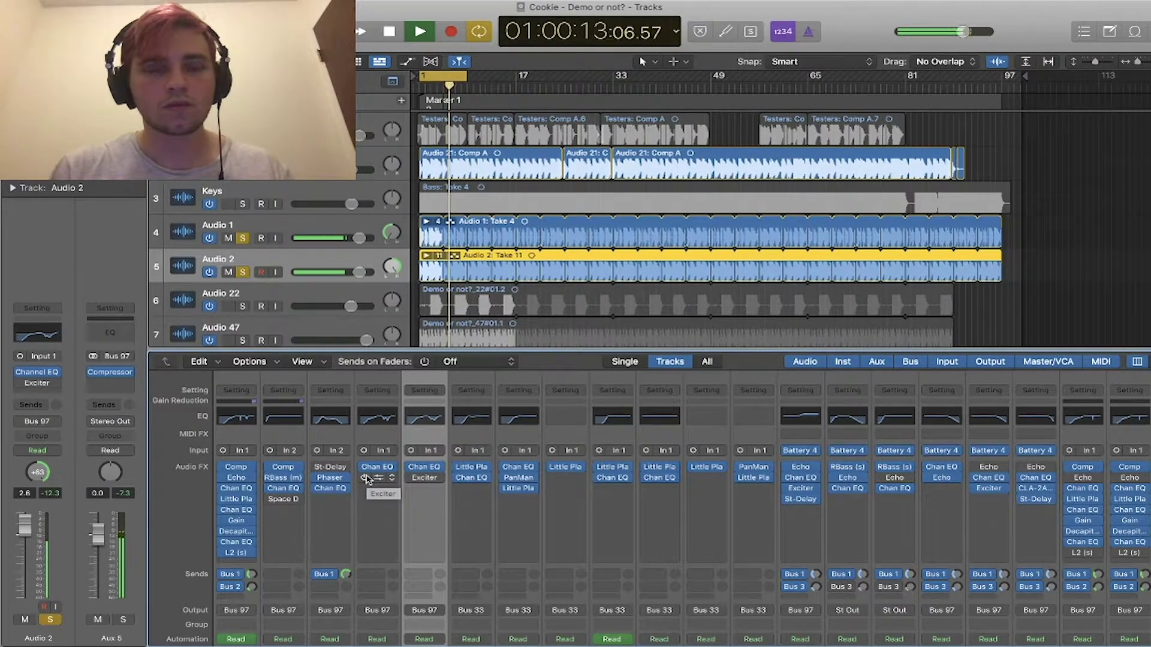
key(space)
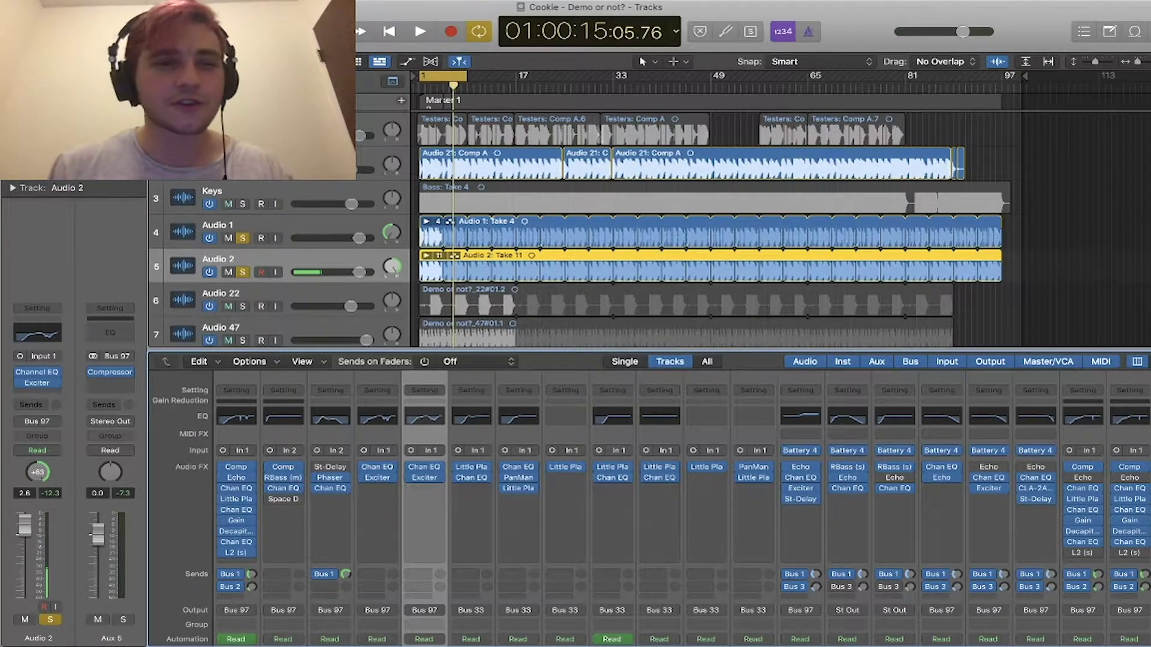
- Clear the solos on Audio 1 and Audio 2, and solo Audio 22 instead
key(m)
click(241, 238)
key(s)
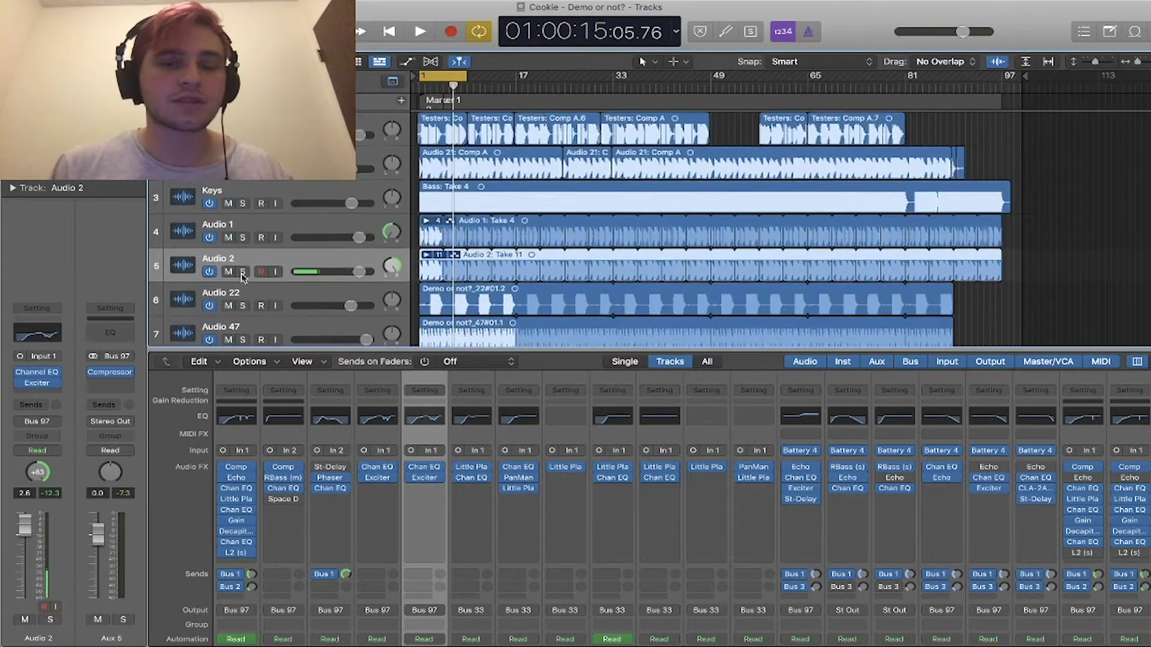
scroll(324, 186, down, 3)
click(294, 203)
click(244, 212)
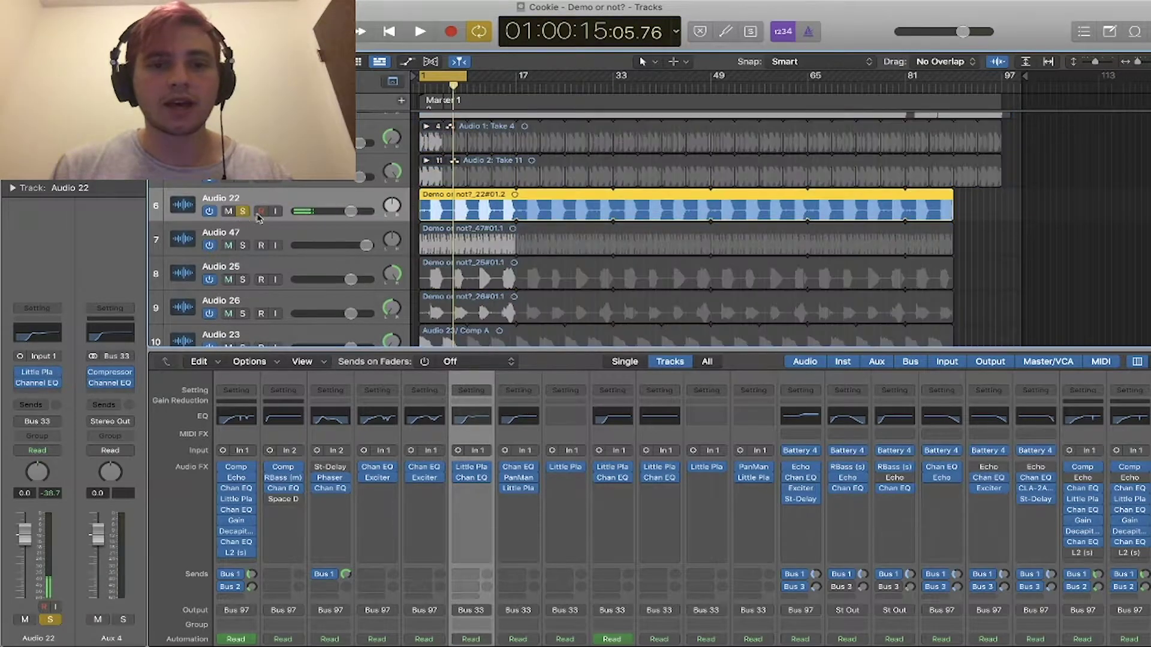
- Audition the soloed Audio 22 region from the start of the cycle with the timeline enlarged
click(551, 250)
key(space)
key(super+Right)
key(super+Right)
key(super+Right)
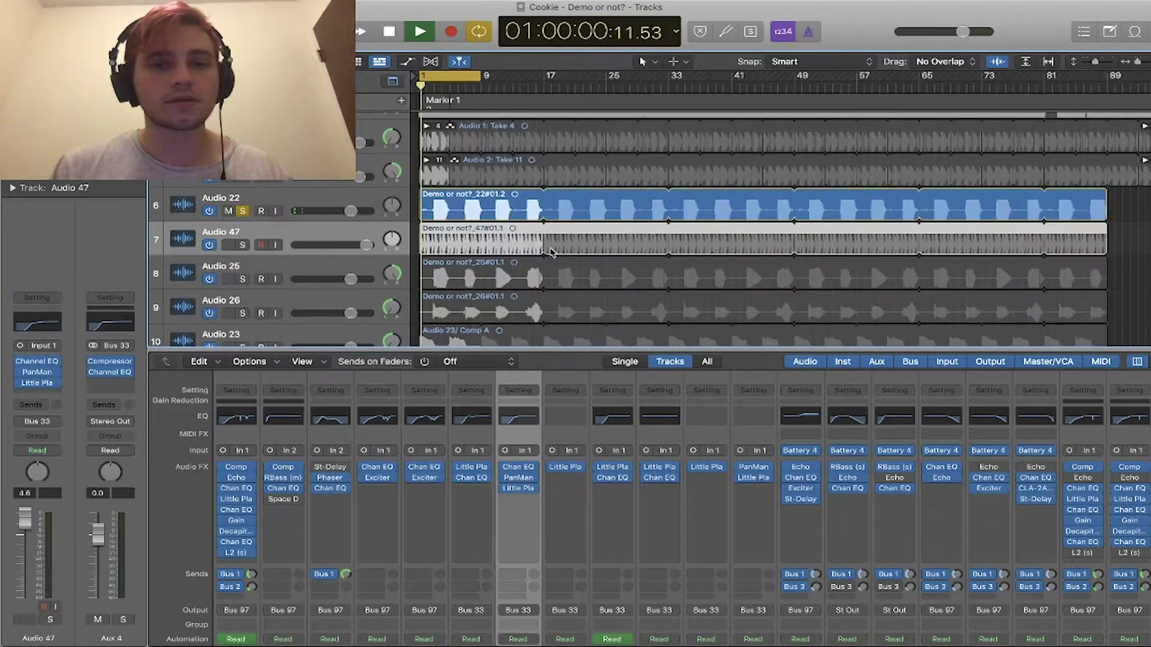
click(517, 212)
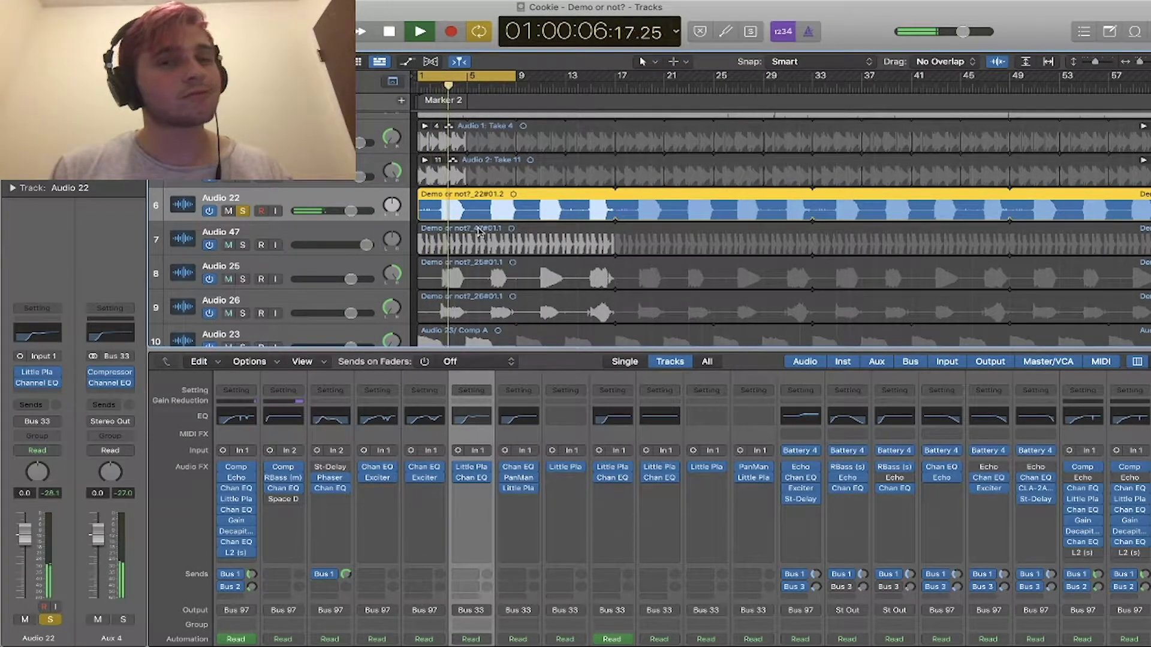
key(space)
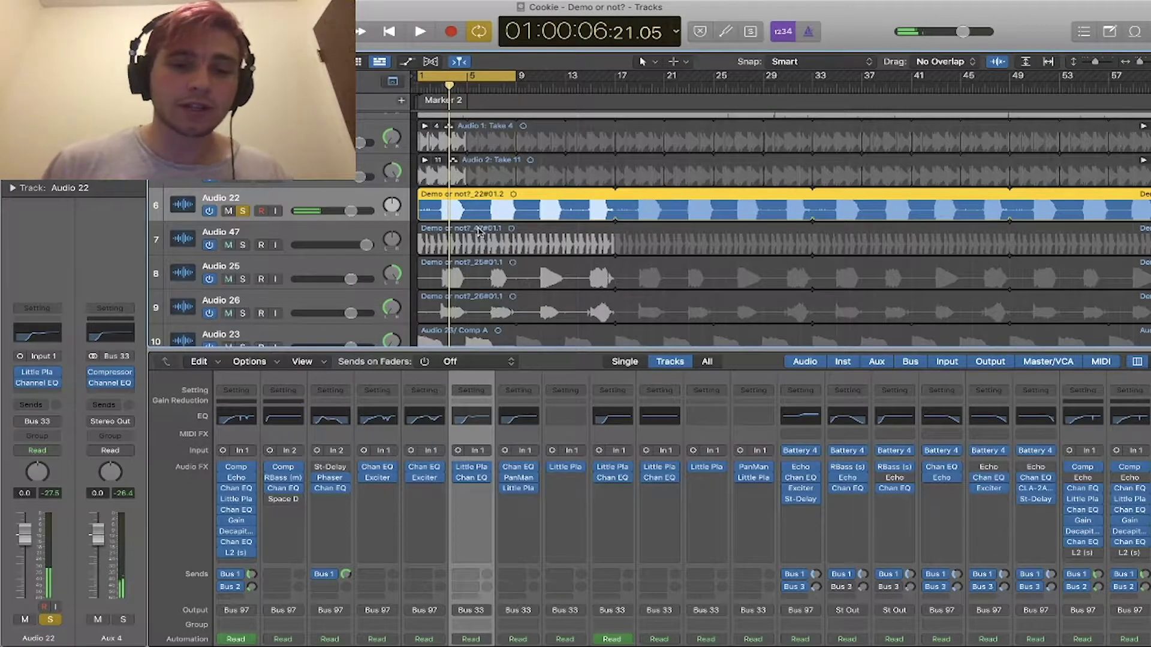
- Display Audio 22's Little Plate reverb clear of the regions and set the cycle range to bars 3 to 5
click(474, 475)
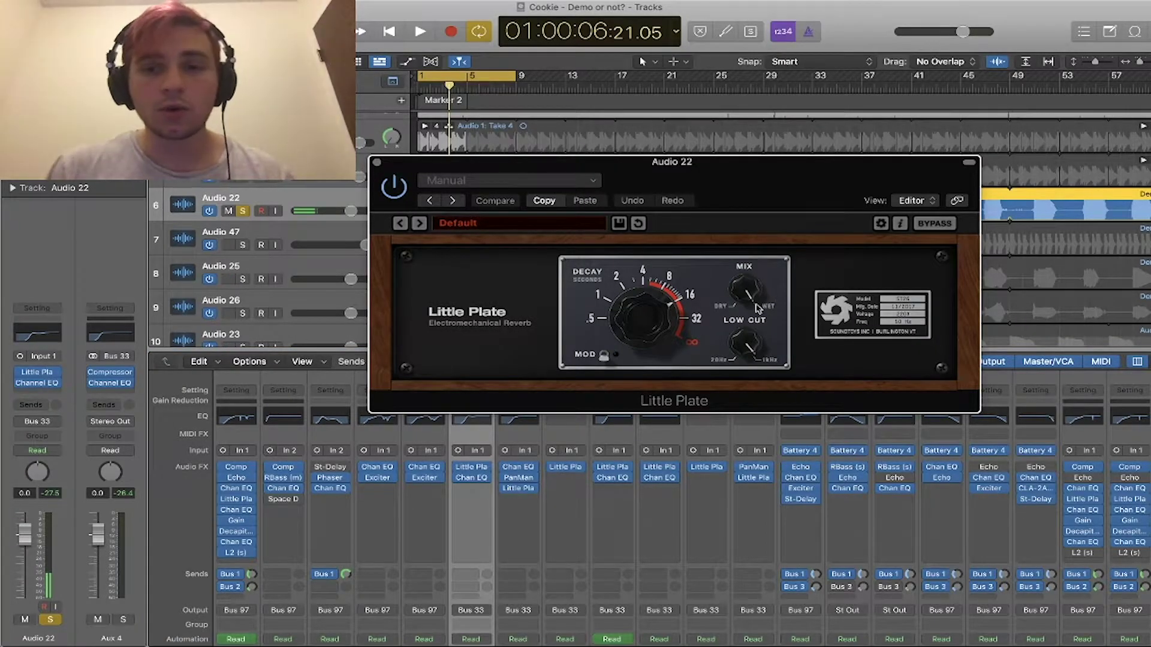
drag(785, 196, 1118, 157)
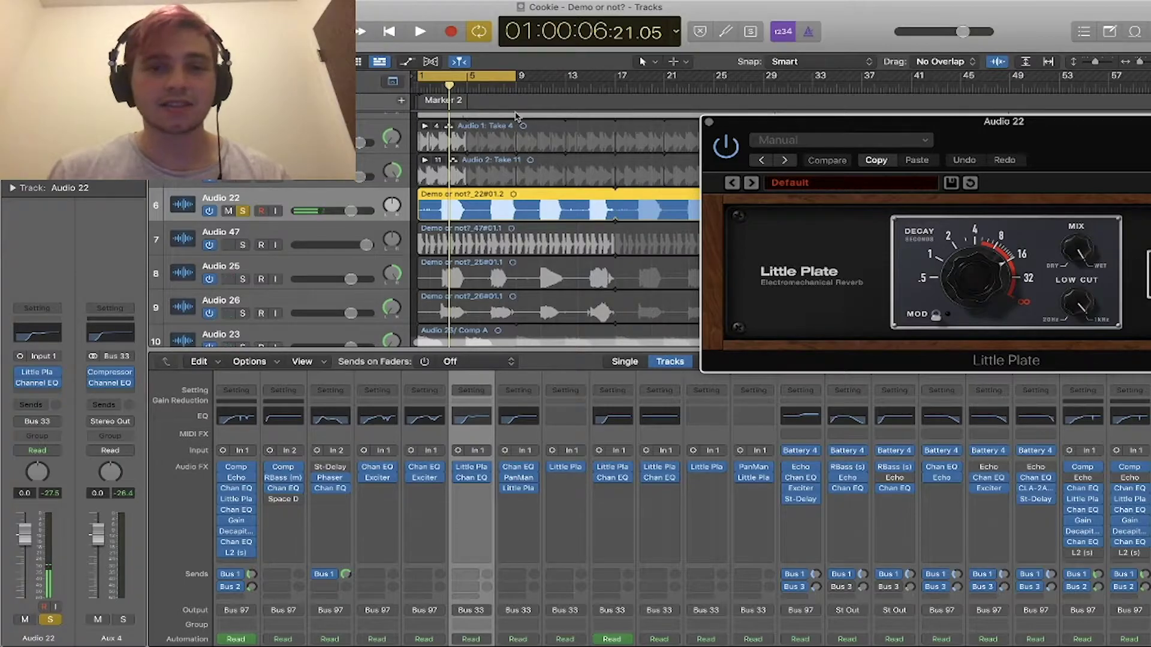
click(497, 73)
key(super+Right)
key(super+Right)
key(super+Right)
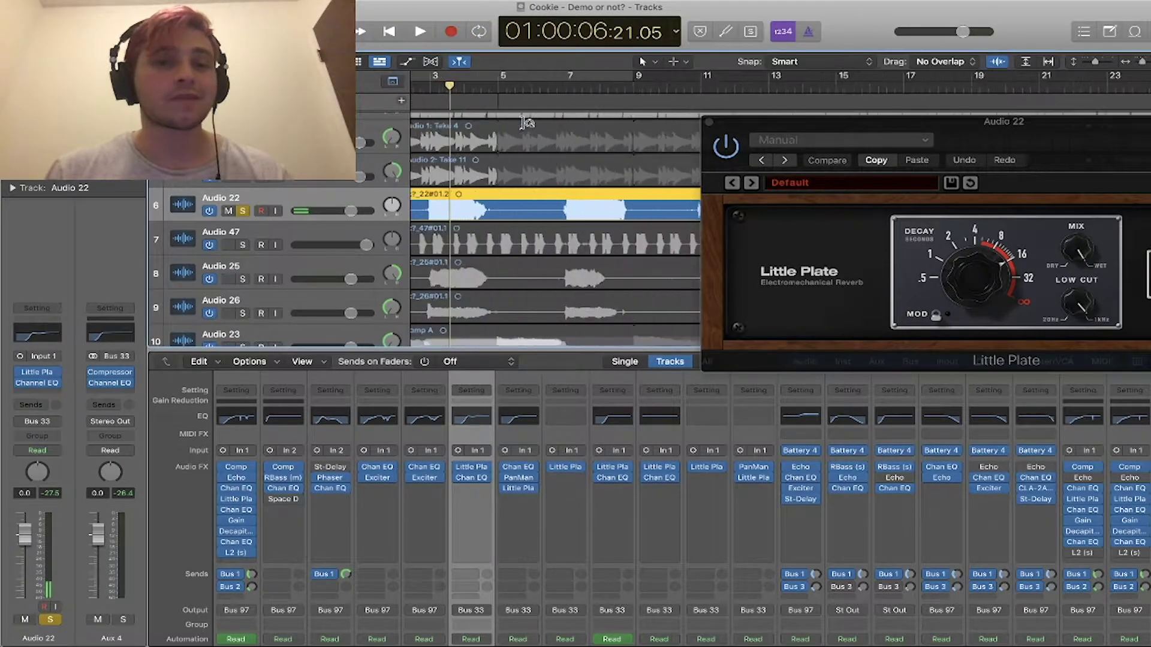
scroll(527, 122, left, 3)
drag(492, 78, 581, 76)
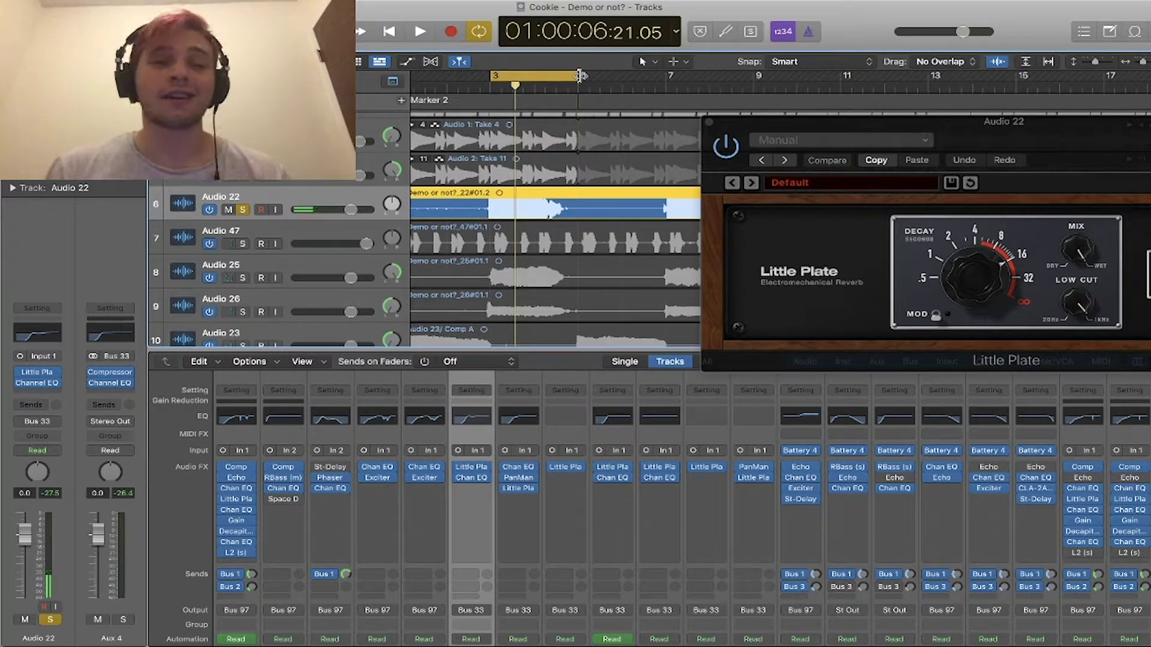
- Hide the browser and the lower mixer and editor area so the full track list shows
key(f)
key(e)
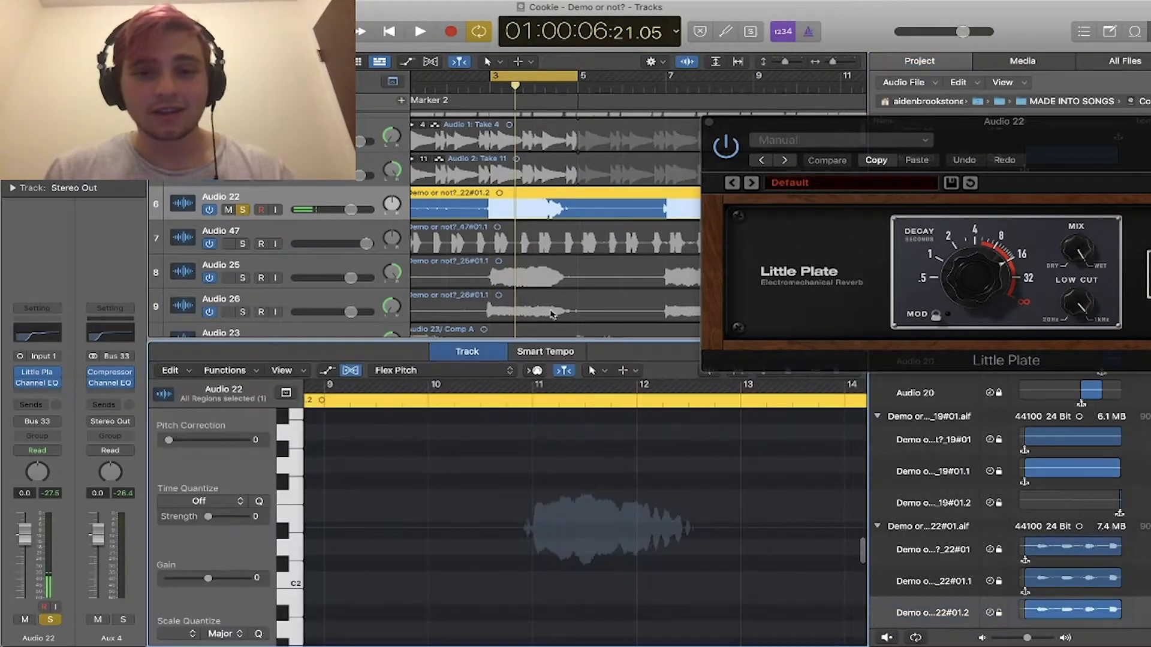
key(e)
click(1149, 36)
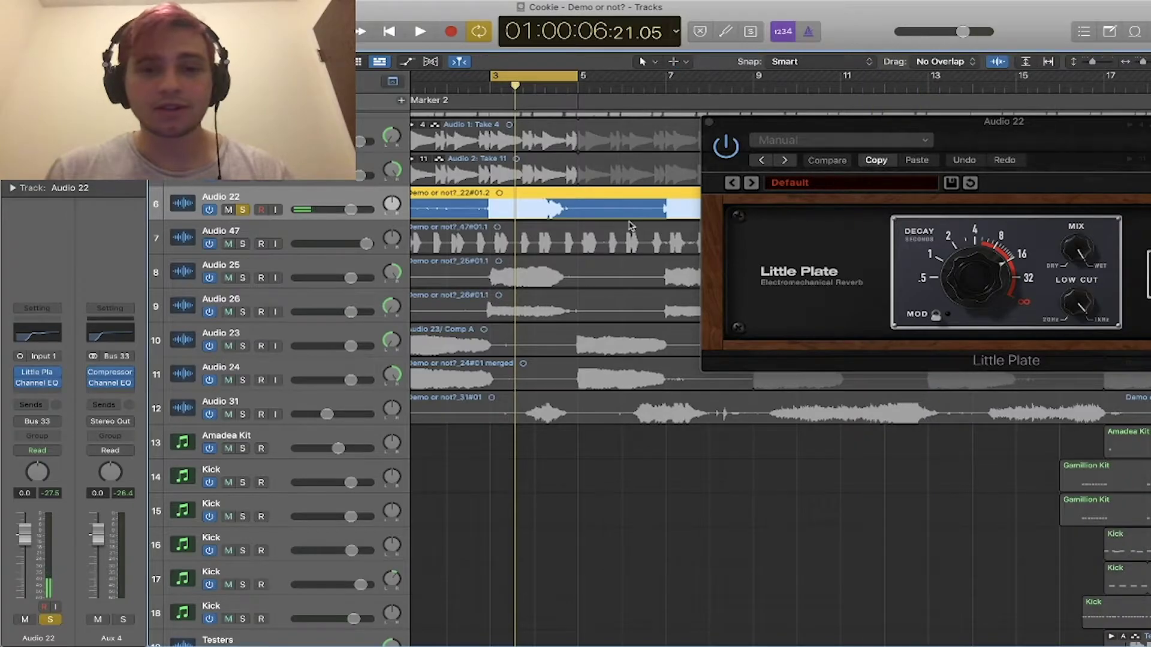
- Bypass Little Plate and Channel EQ on Audio 22 and play the cycled bars
key(e)
key(e)
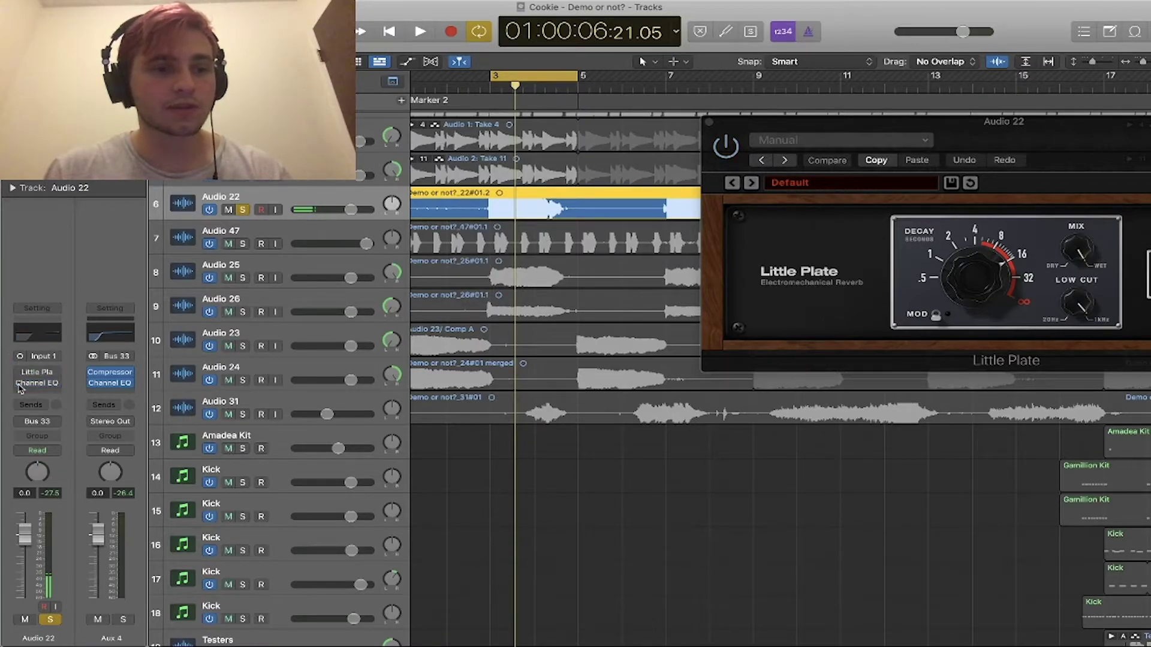
key(space)
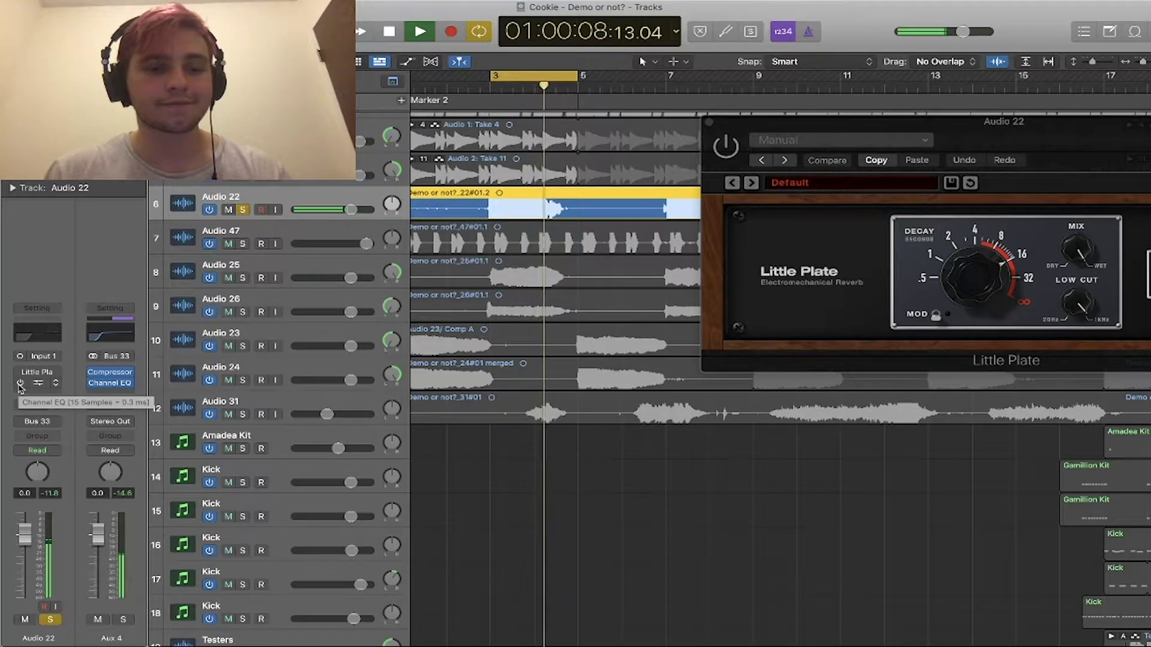
- Re-enable Little Plate on Audio 22 and audition the cycled bars with Channel EQ still bypassed
key(space)
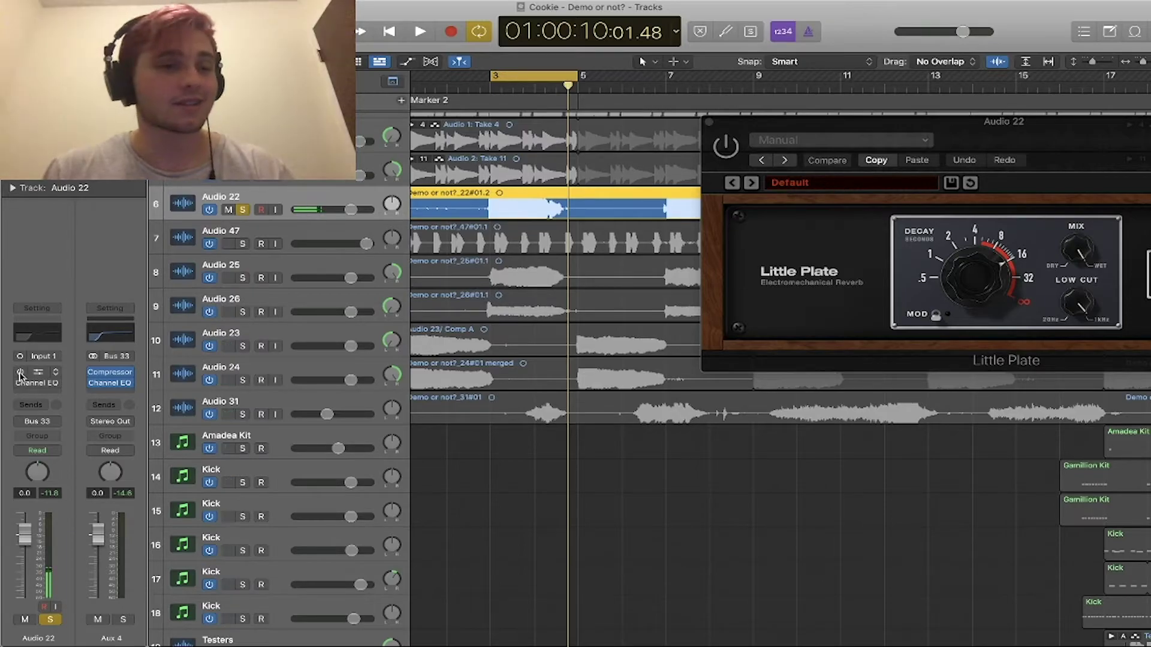
key(space)
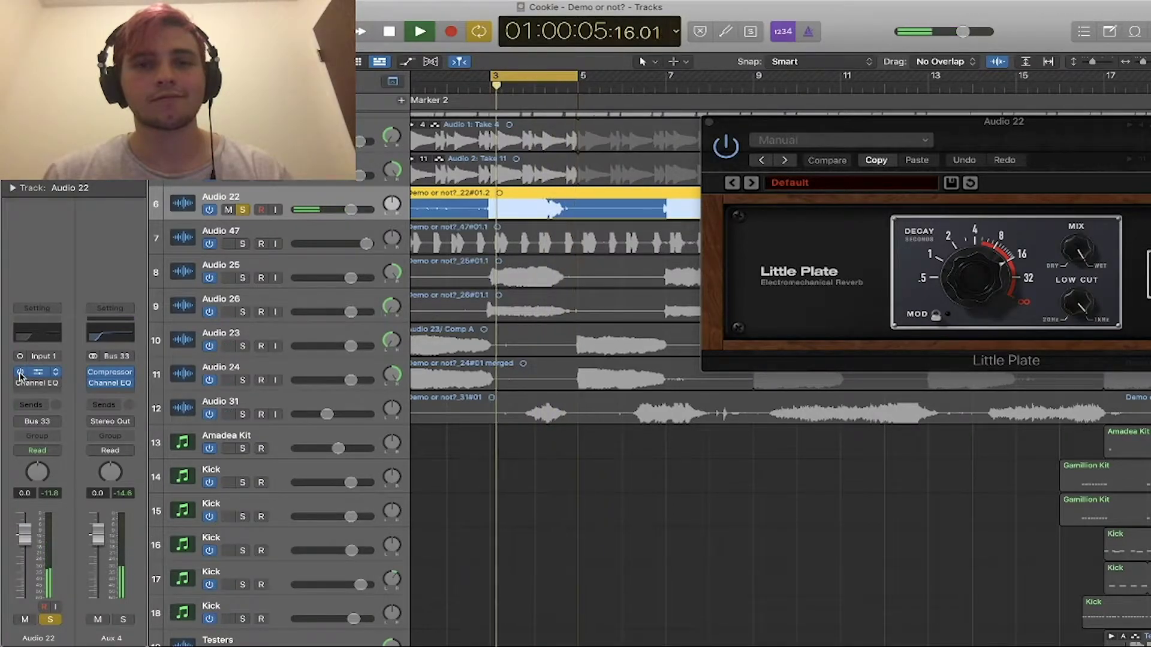
key(space)
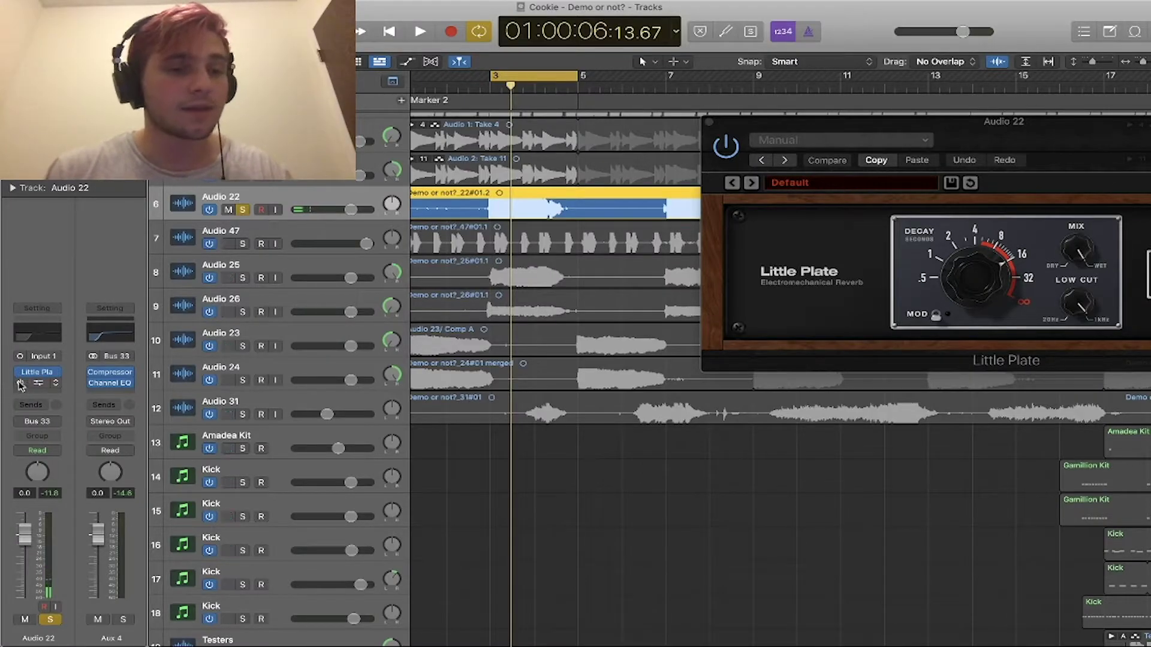
- Compare Audio 22's Channel EQ on and off during playback, leave it enabled, and close its window
click(39, 340)
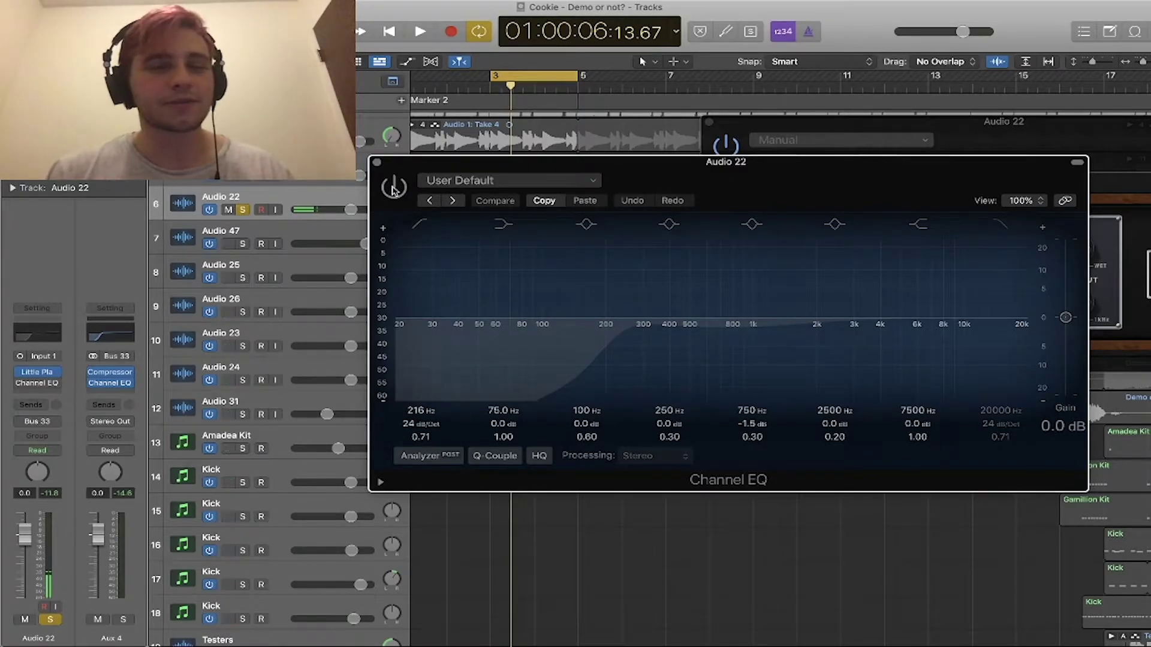
key(space)
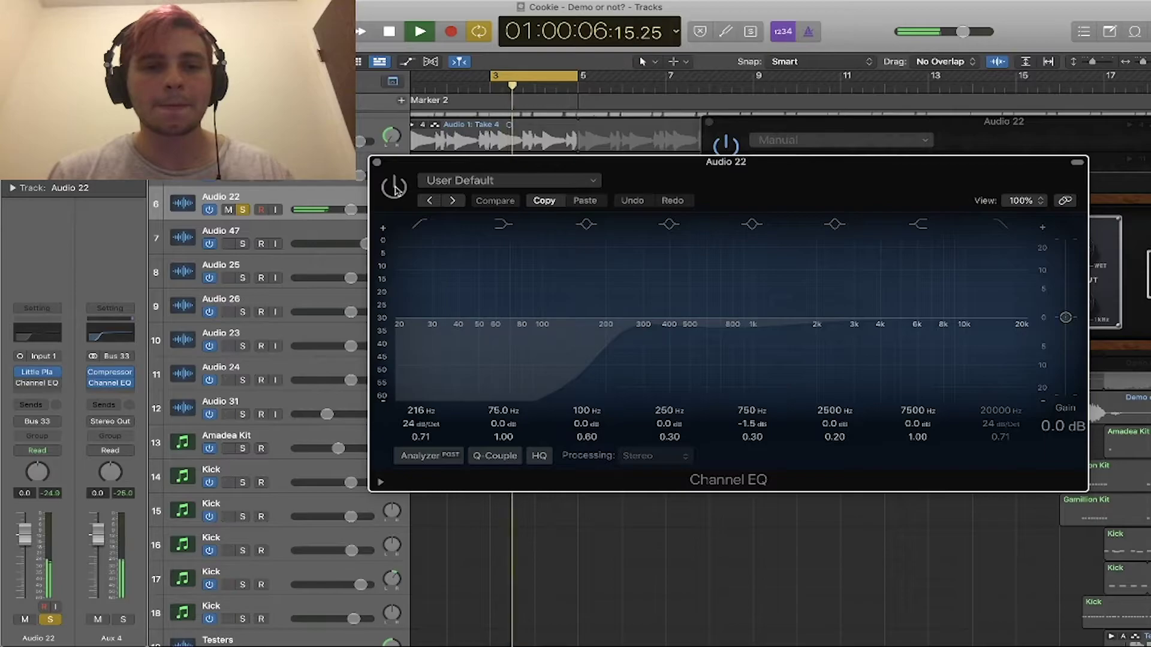
click(394, 187)
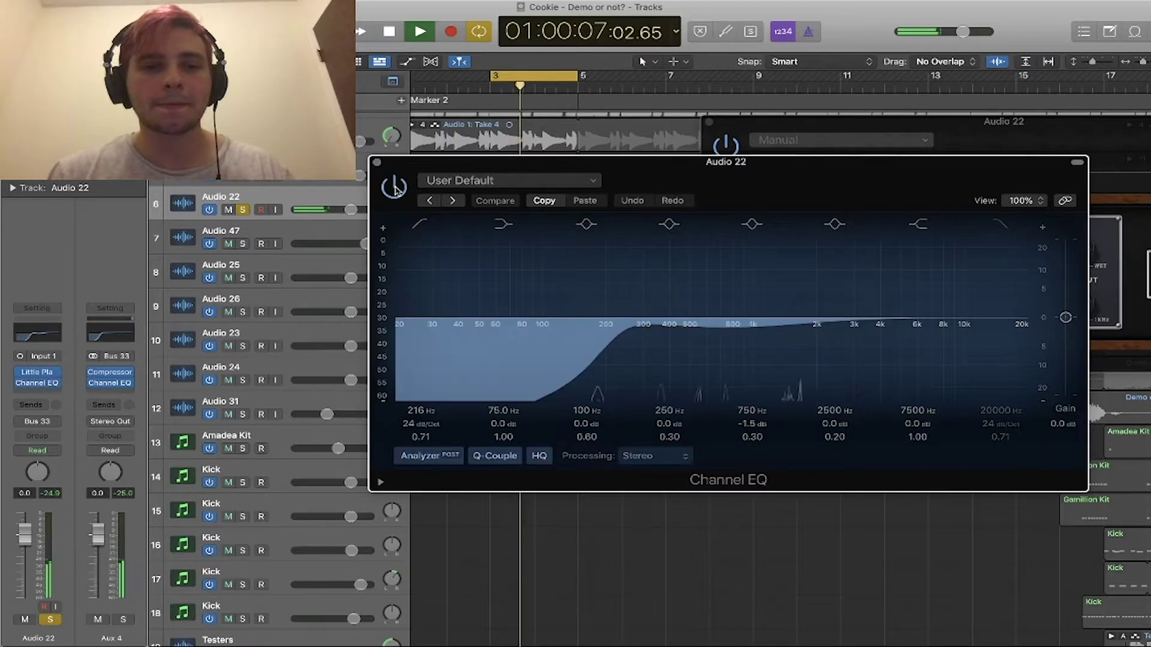
click(394, 188)
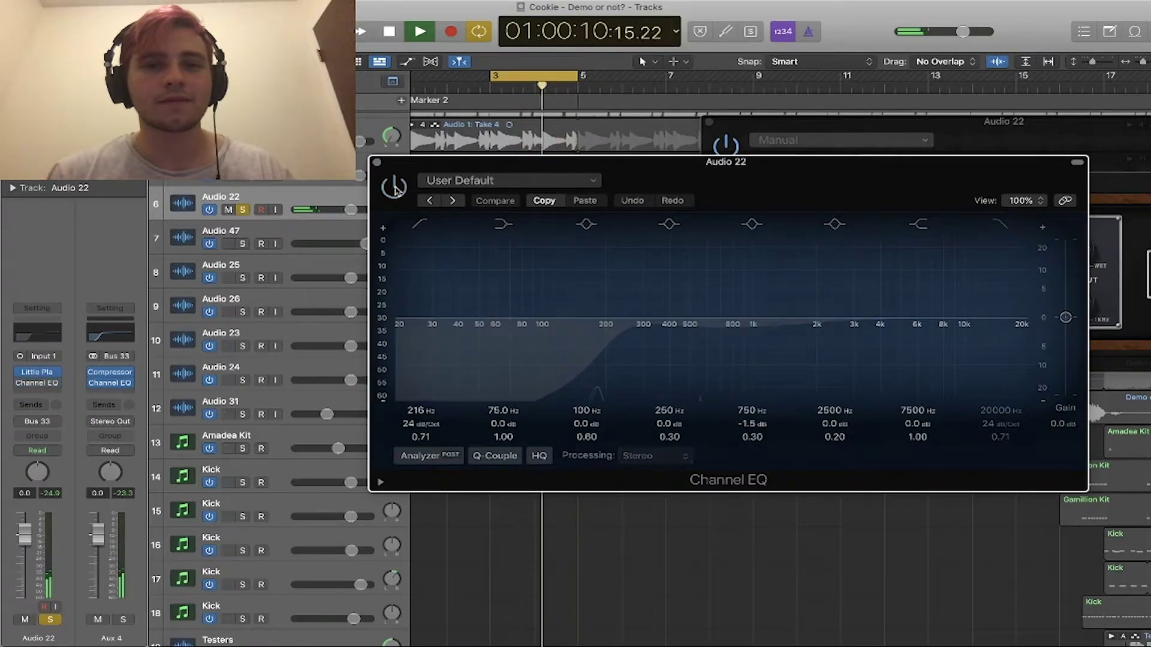
click(394, 187)
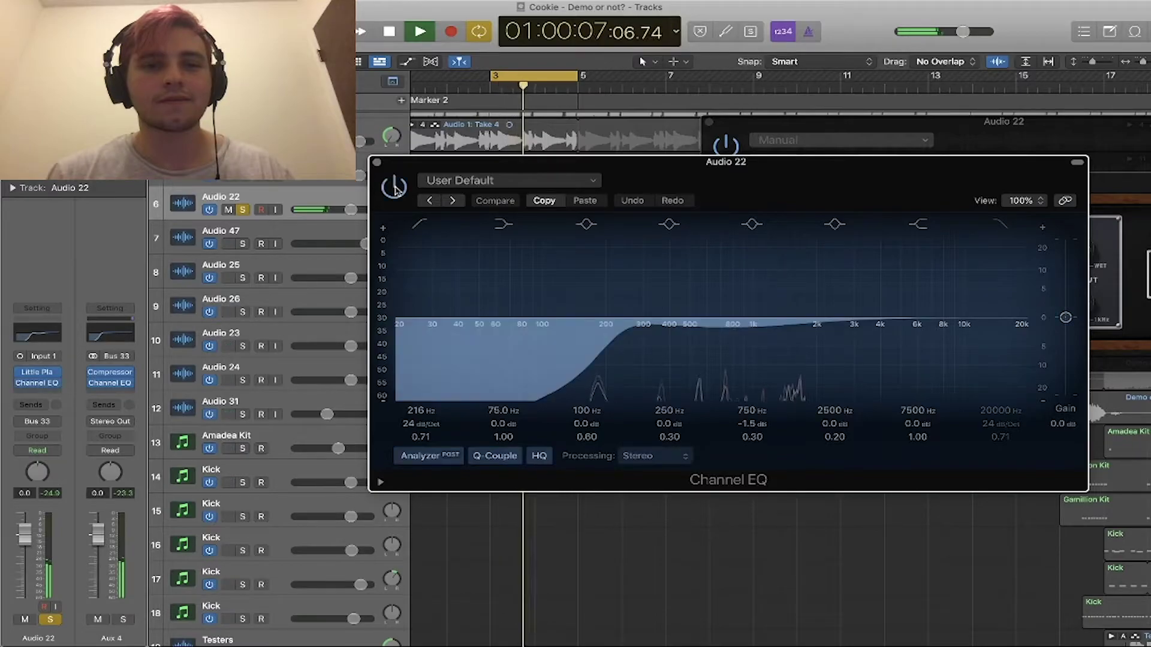
key(space)
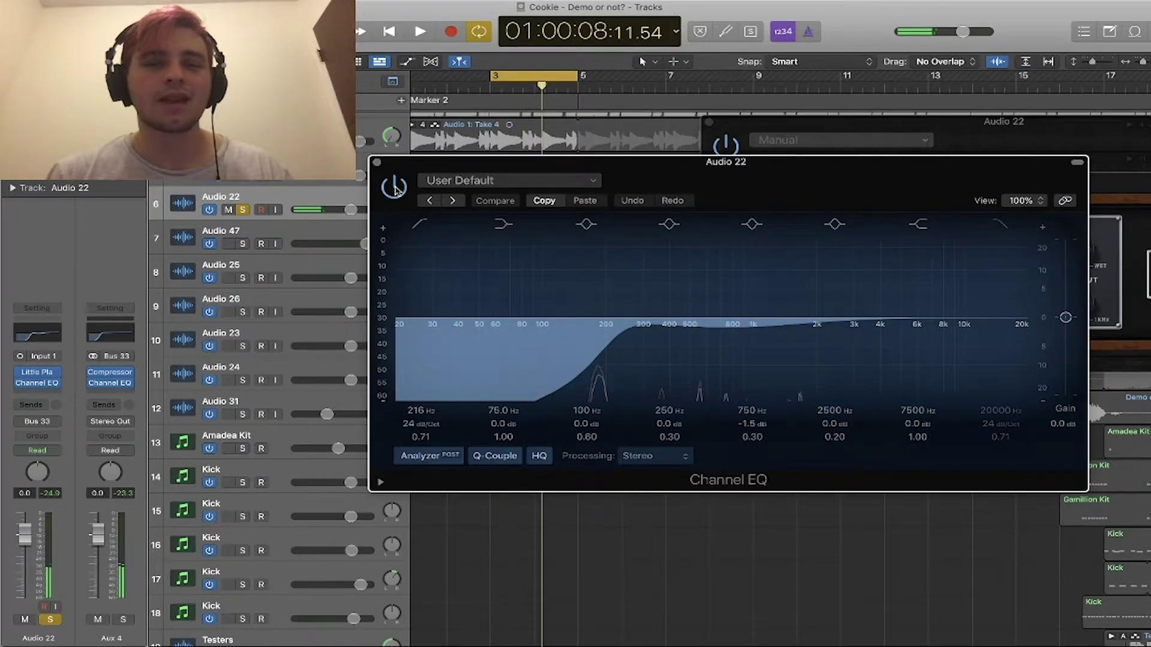
click(377, 163)
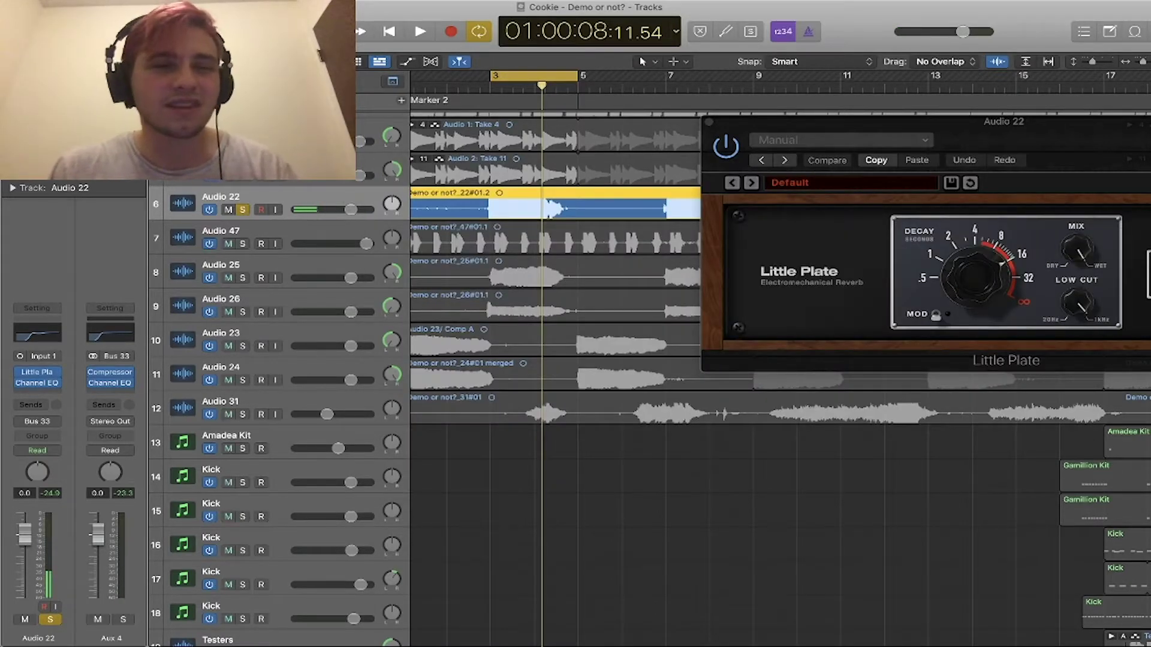
- Unsolo Audio 22, close Little Plate, and turn off the cycle so the whole arrangement shows
key(s)
key(super+a)
click(709, 128)
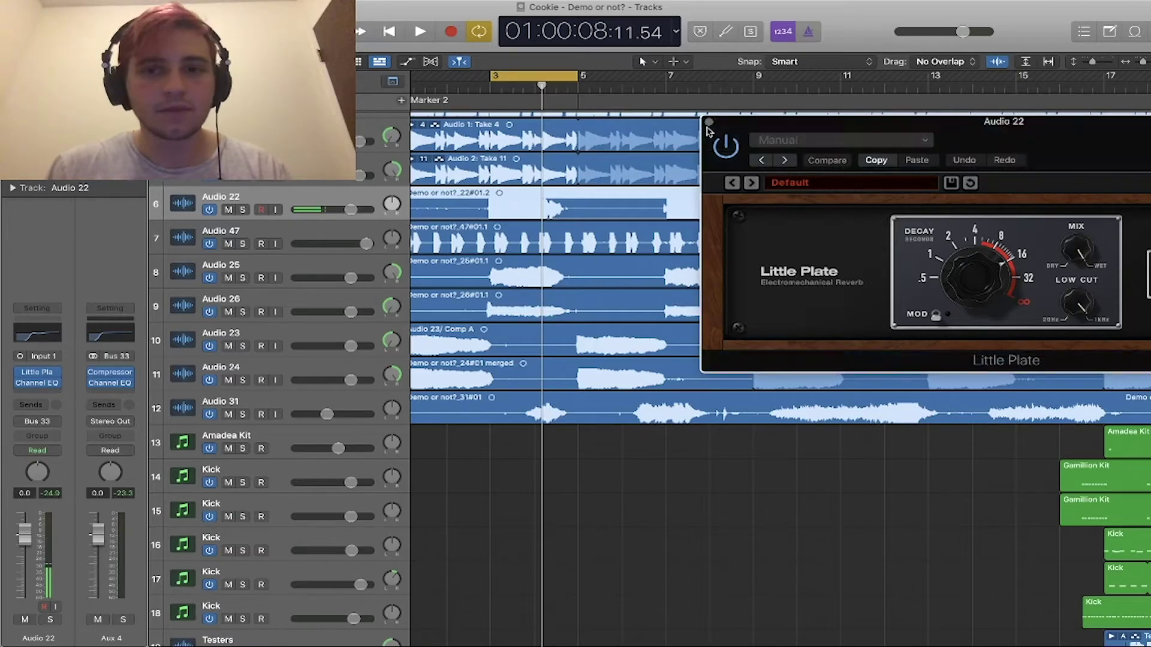
click(708, 124)
click(537, 75)
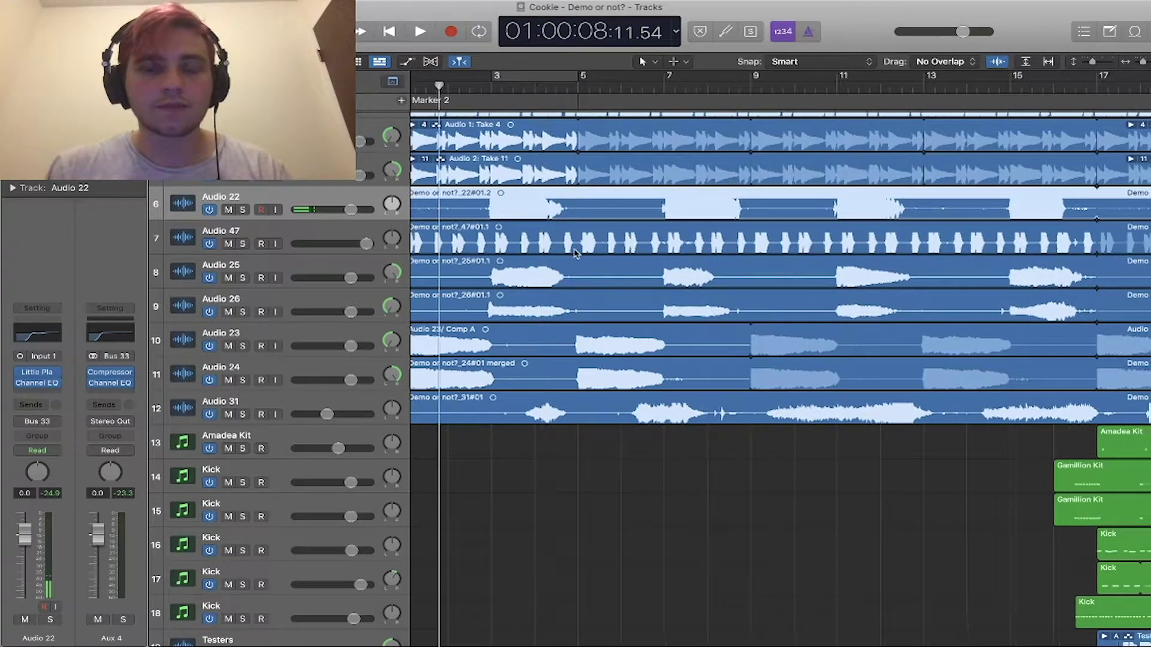
key(z)
scroll(575, 253, up, 3)
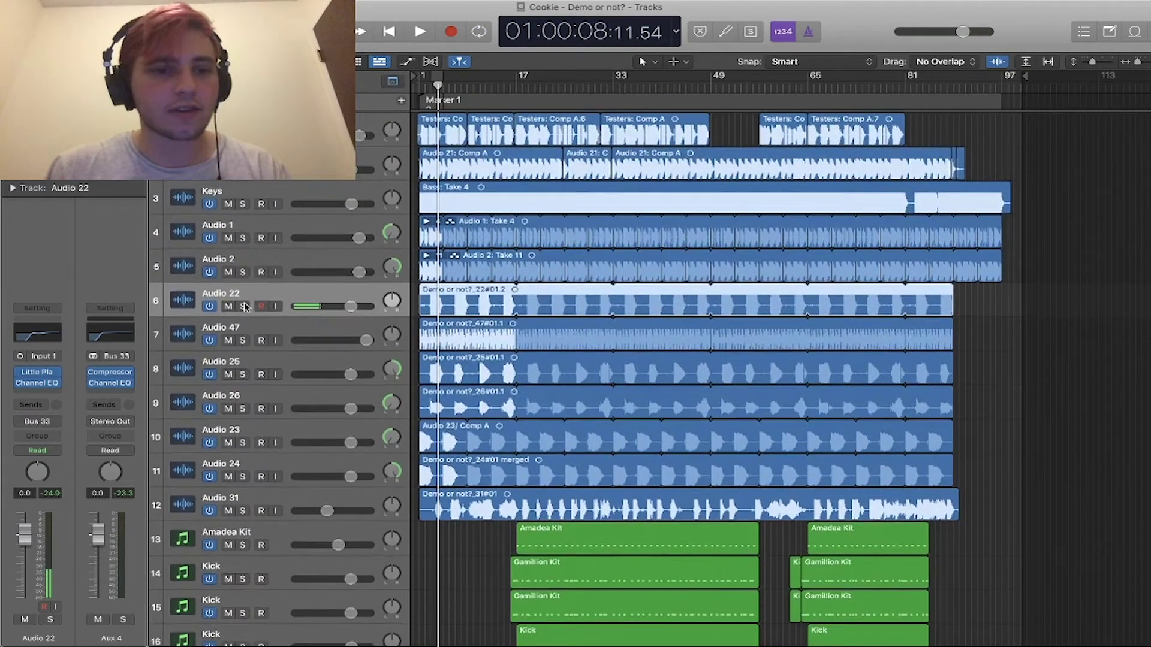
- Solo Audio 22 together with all the tracks above it and play them from the playhead
click(242, 307)
drag(242, 307, 242, 132)
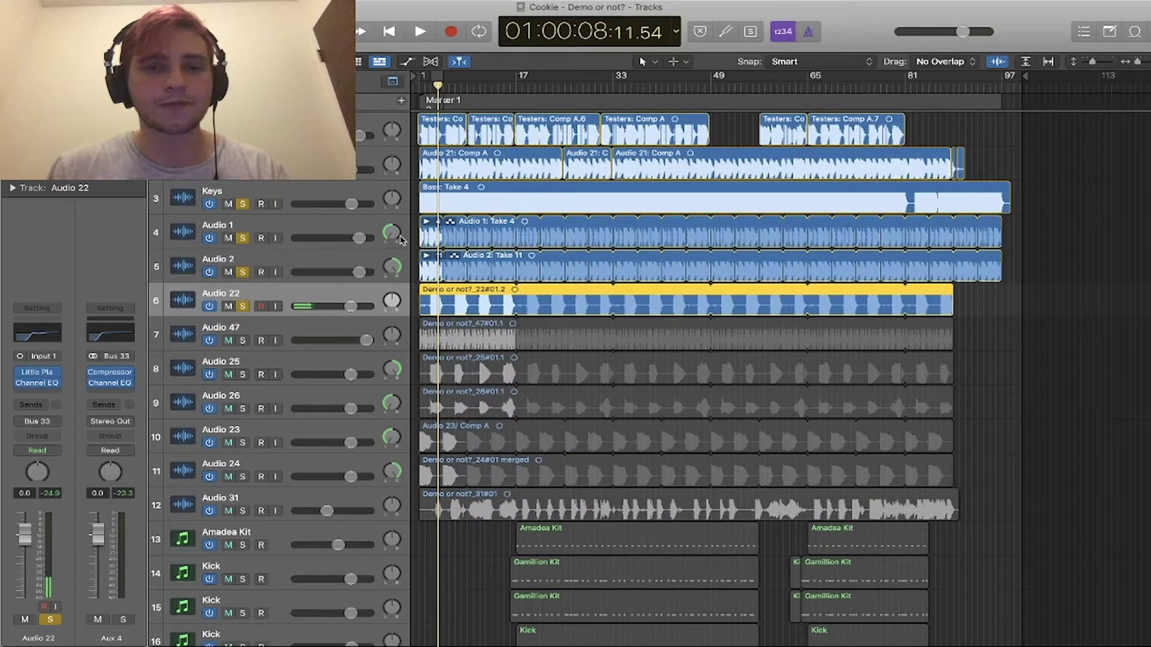
key(space)
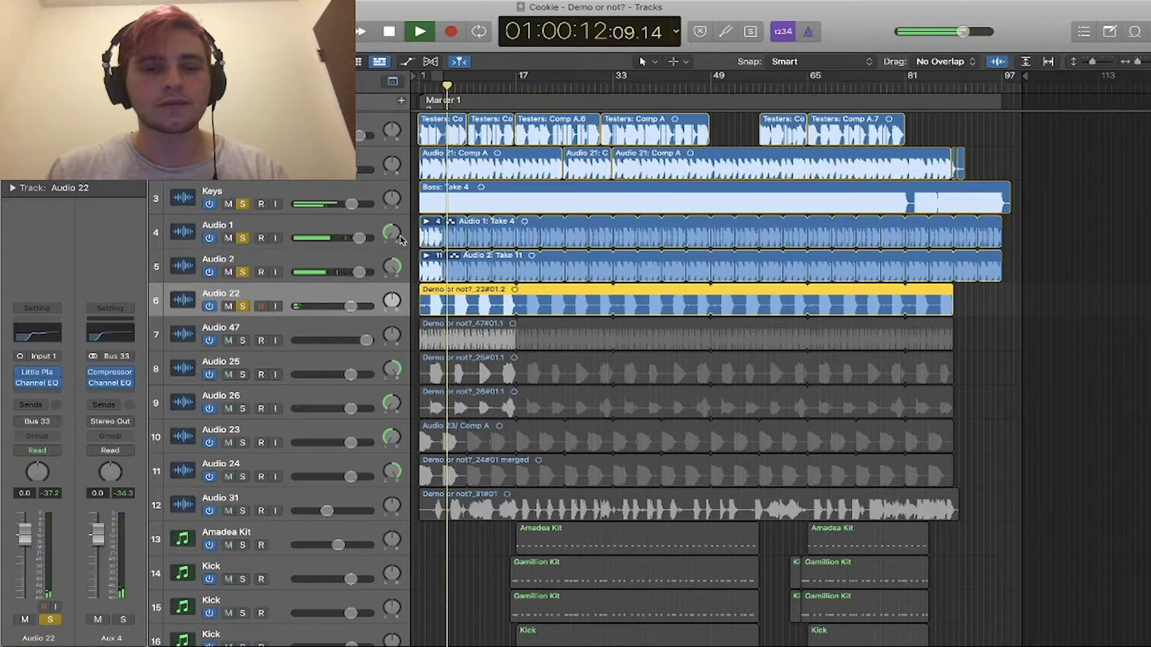
key(super+Right)
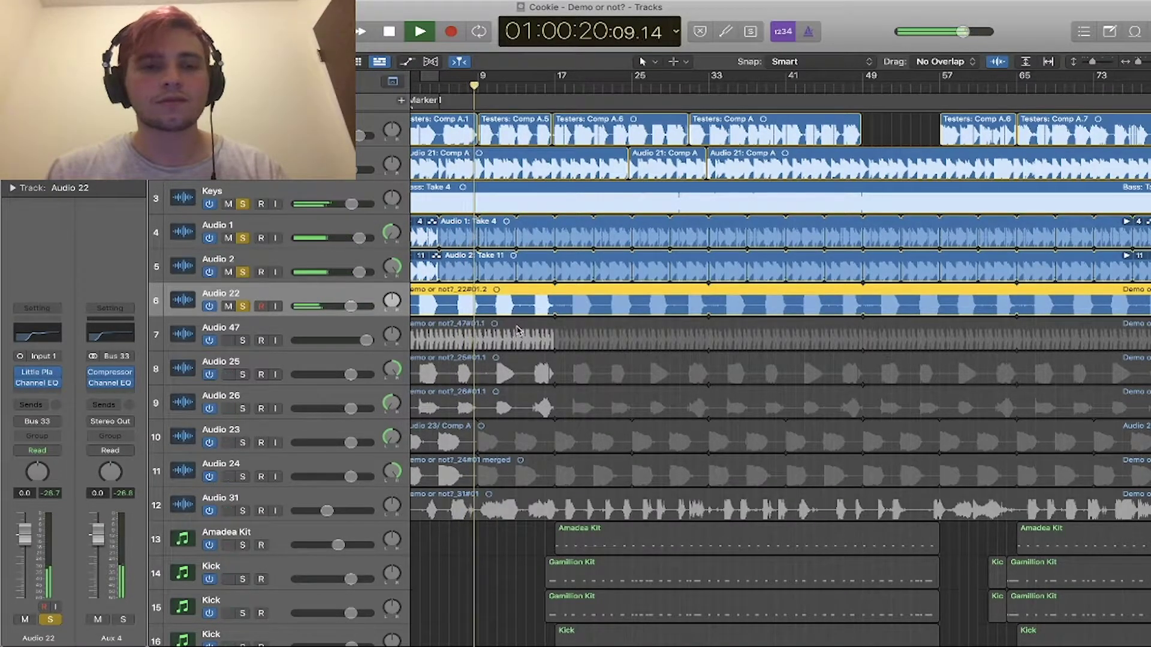
key(space)
scroll(518, 330, left, 3)
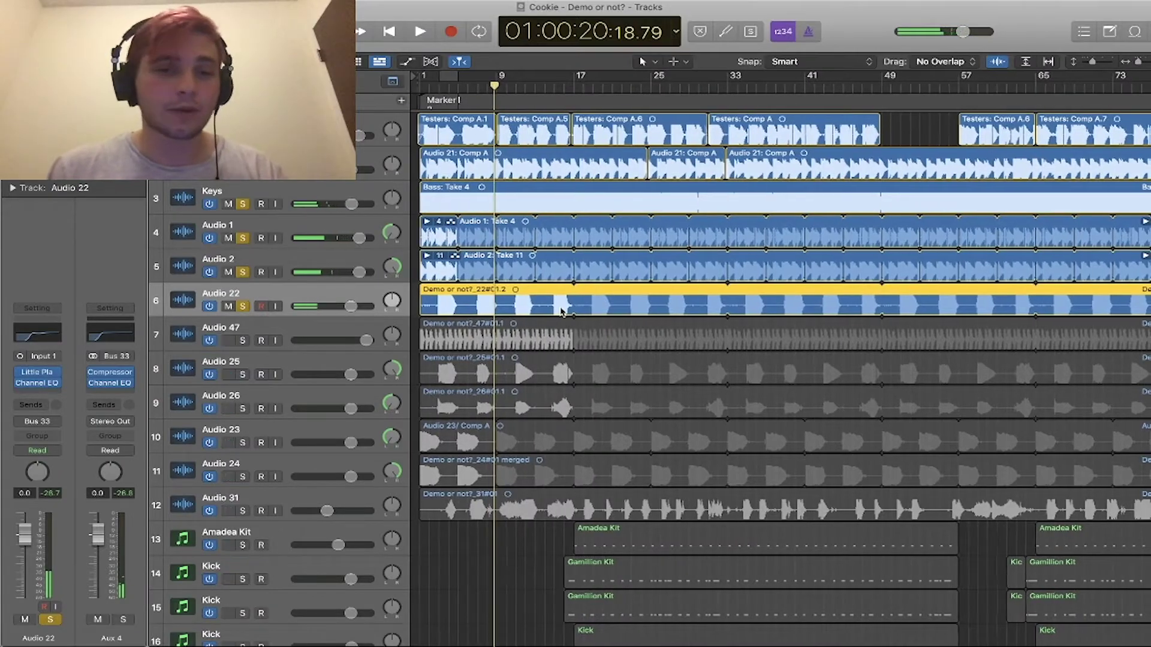
- Enlarge the timeline and play the soloed tracks from bar 3, where Audio 22's first note begins
key(super+Right)
key(super+Right)
key(super+Right)
key(super+Right)
scroll(562, 306, left, 5)
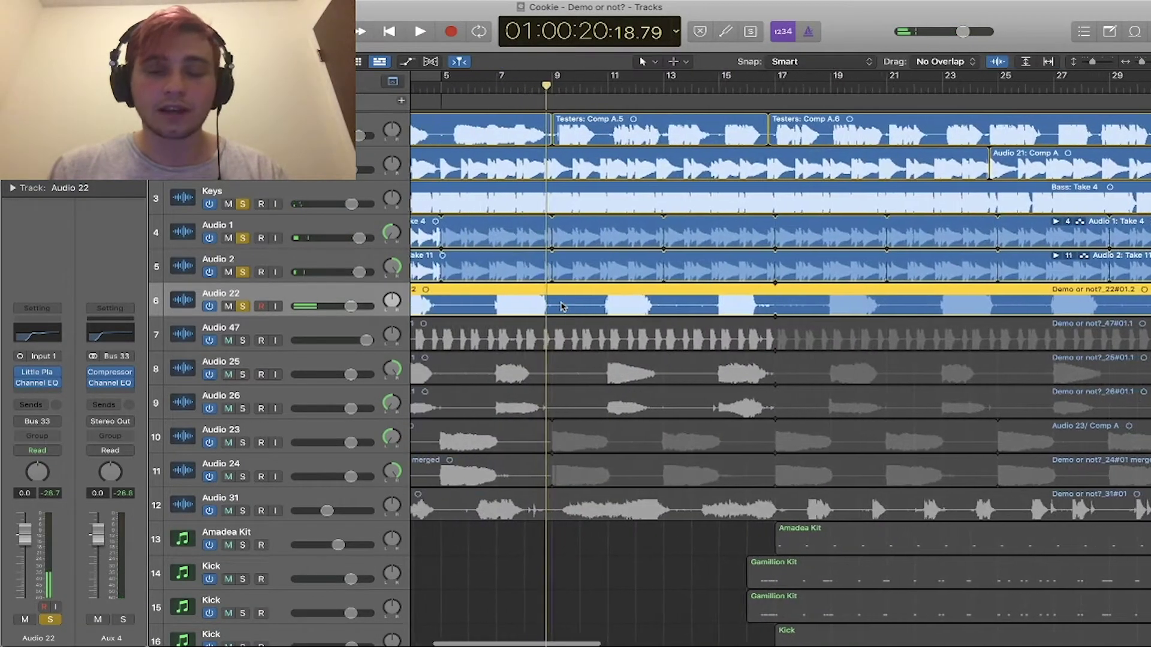
click(479, 84)
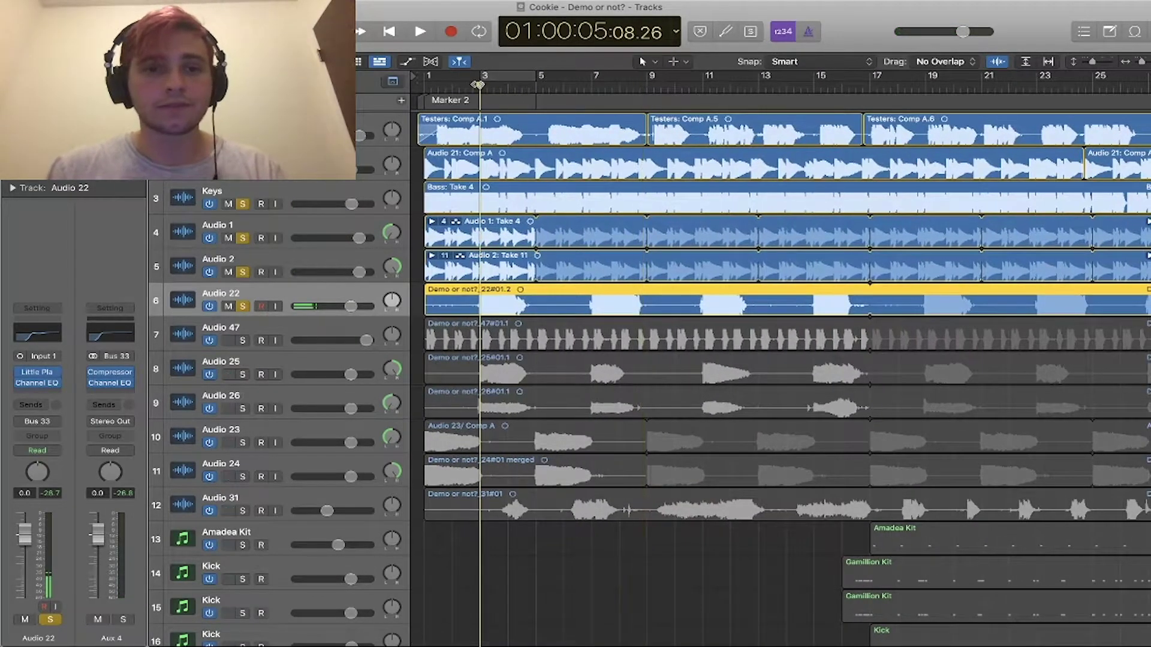
key(space)
- Raise Audio 22's volume to +2.4 dB with track automation shown and replay the passage from before bar 3
key(a)
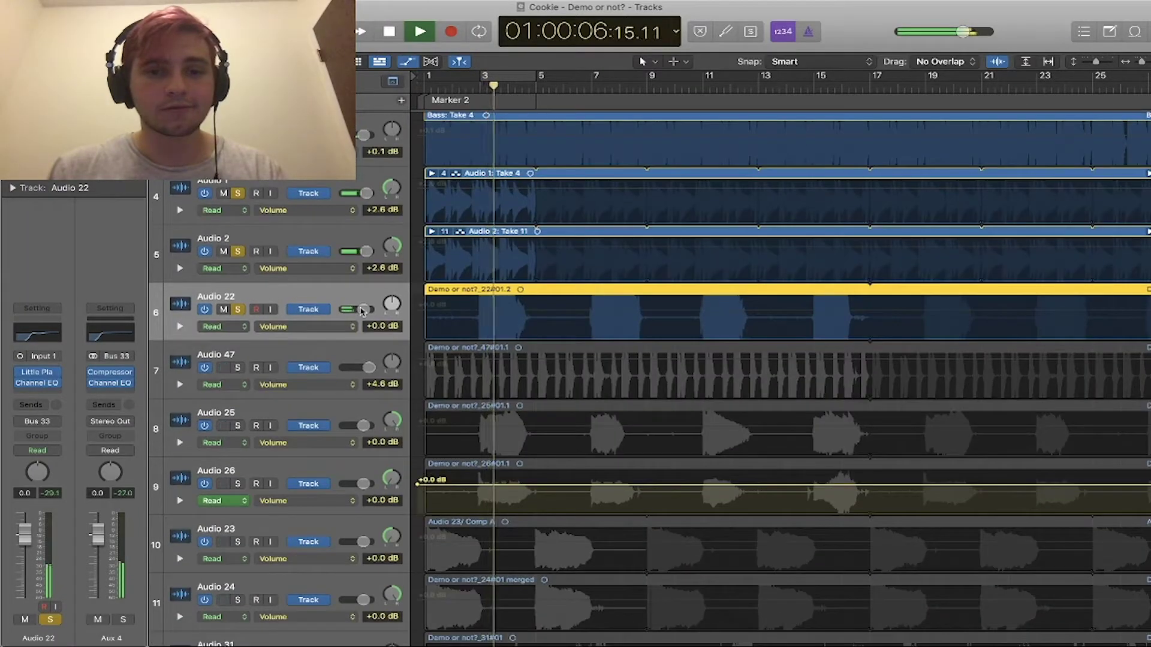
mouse_move(368, 310)
mouse_down()
mouse_move(380, 311)
mouse_move(367, 309)
mouse_up()
click(465, 85)
key(space)
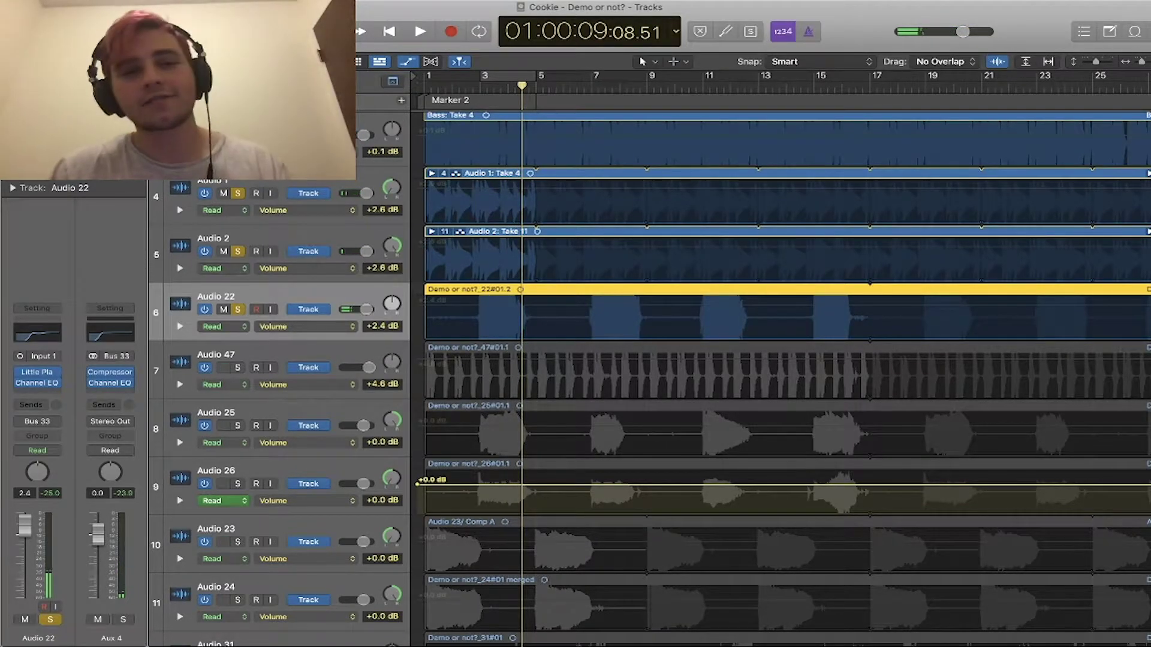
- Hide the automation and clear the solos, then solo Audio 47 and audition it from the project start
key(super+a)
key(z)
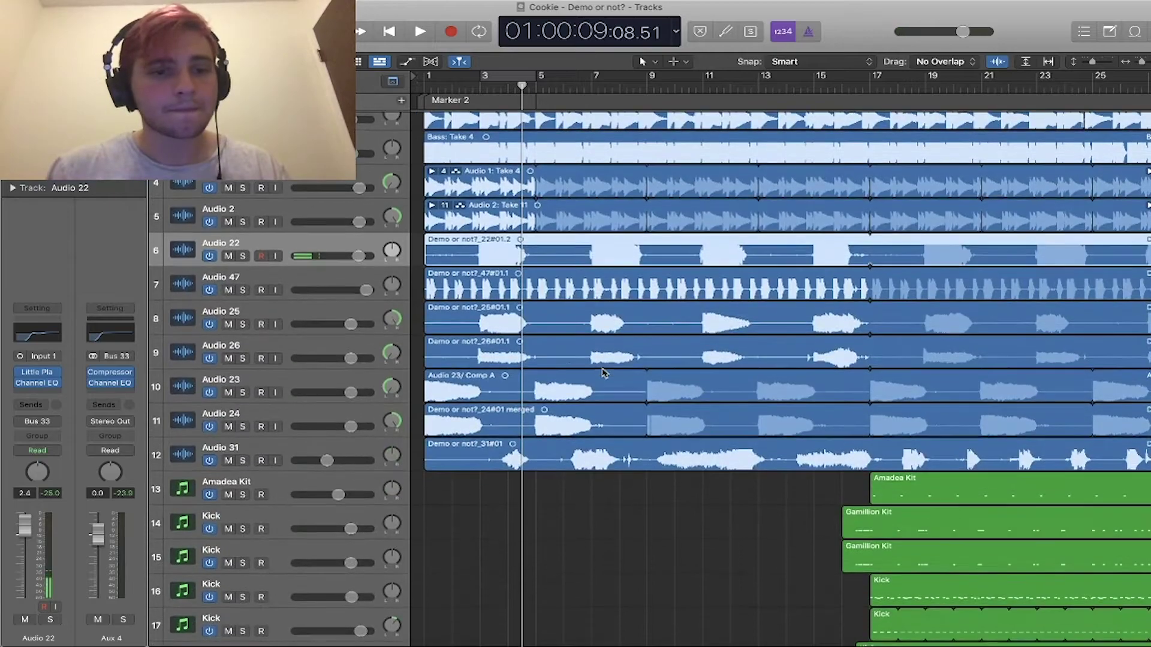
click(243, 290)
key(Return)
key(space)
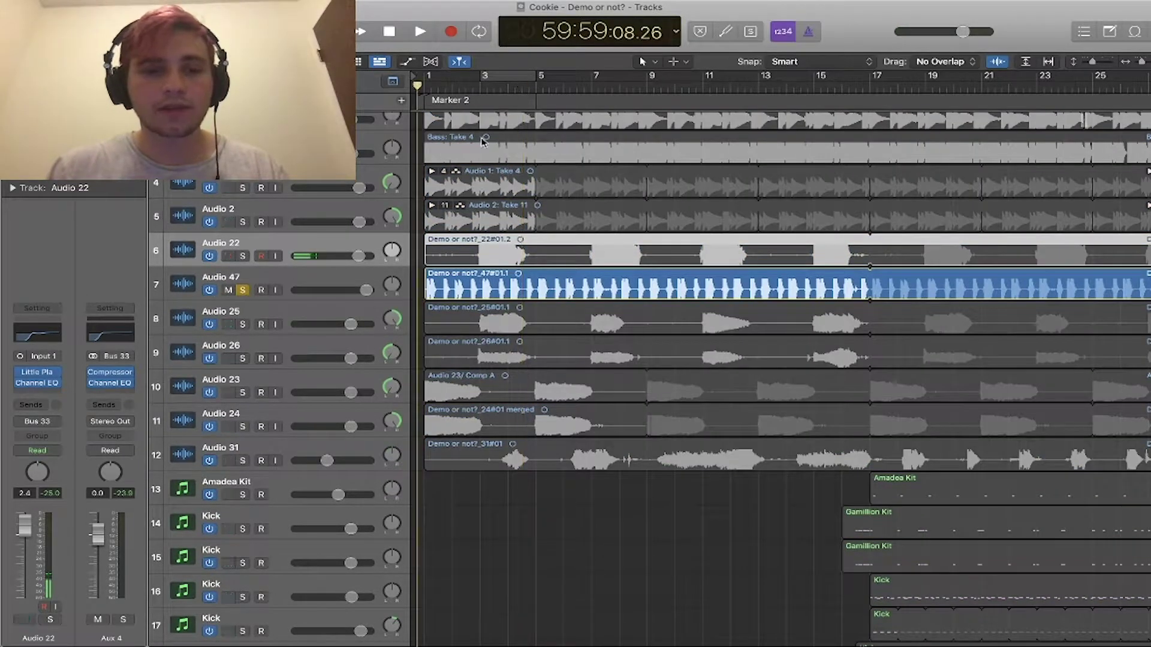
key(super+Right)
key(super+Left)
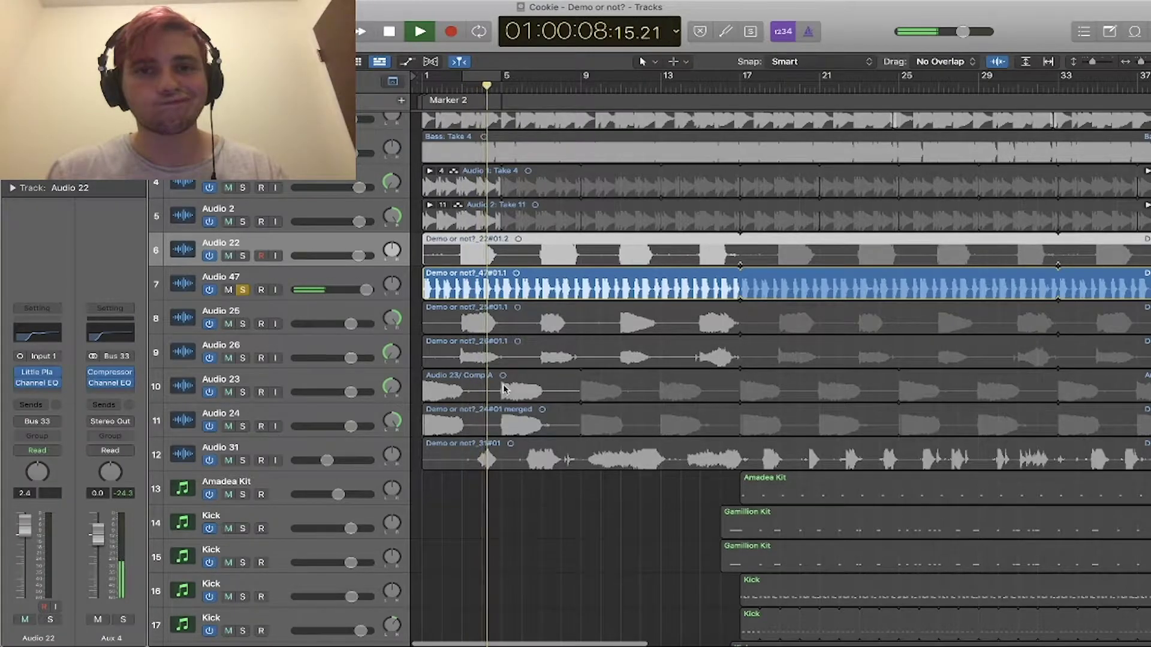
key(space)
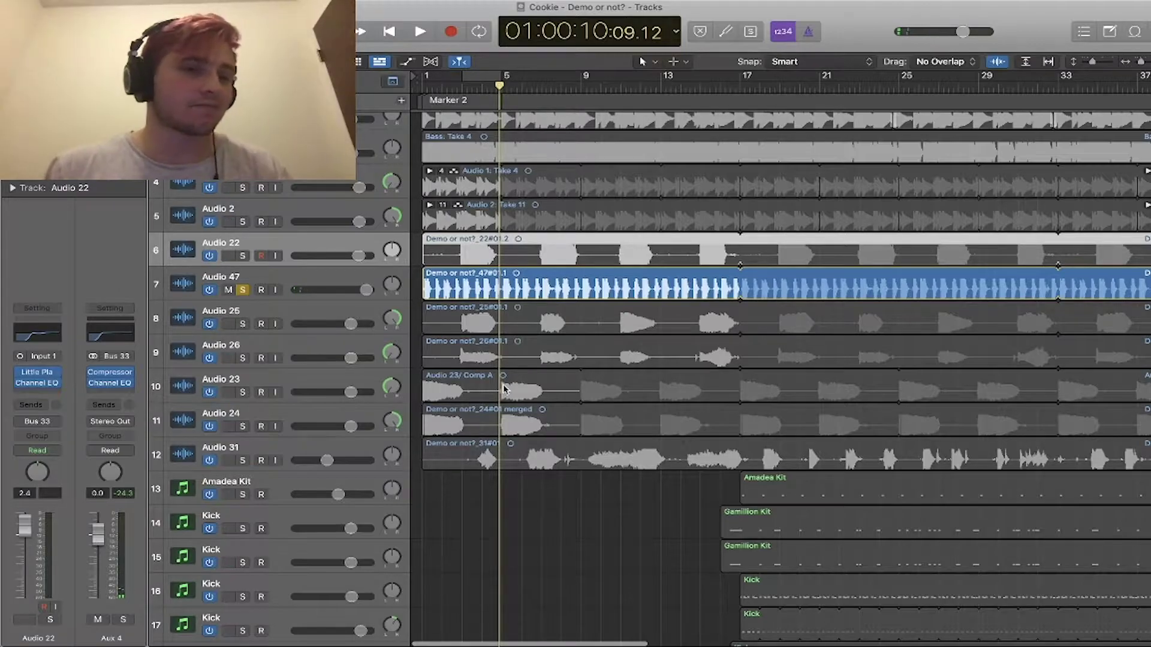
- Select Audio 47, return to the project start, and display its PanMan plug-in clear of the track's region
click(274, 280)
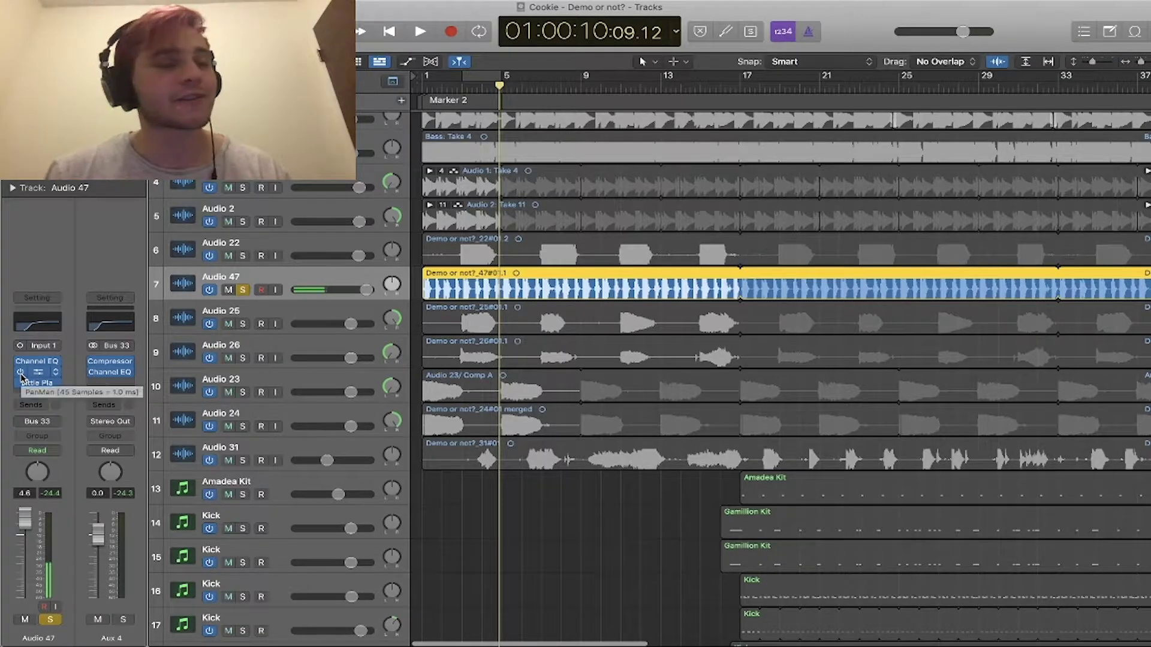
key(Return)
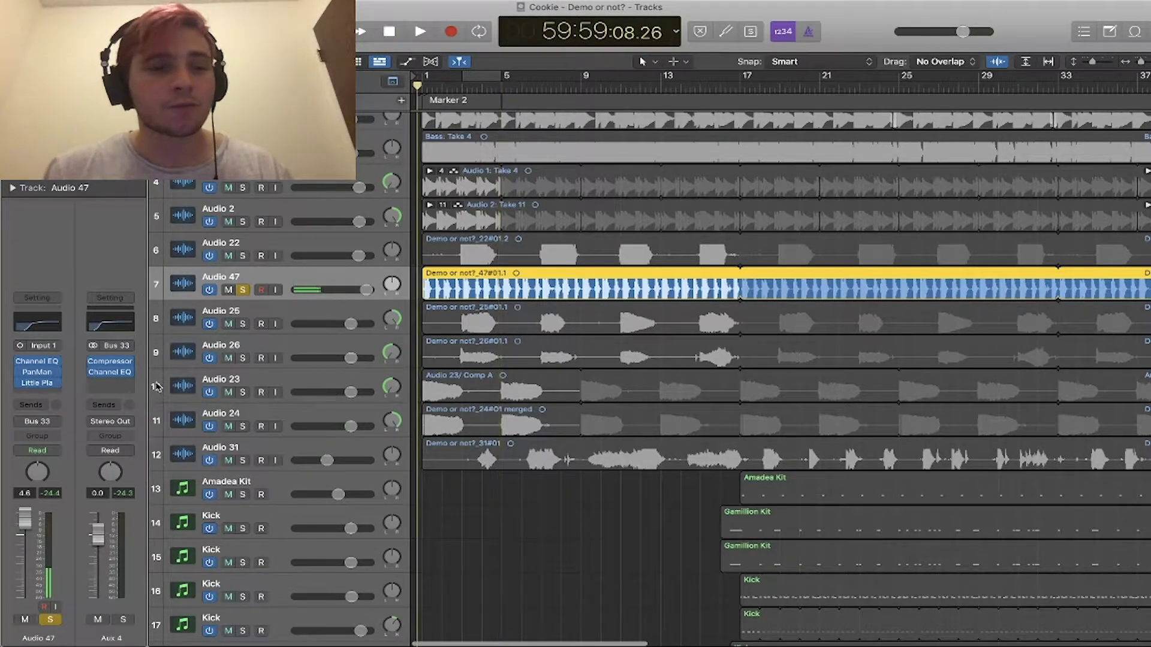
click(41, 375)
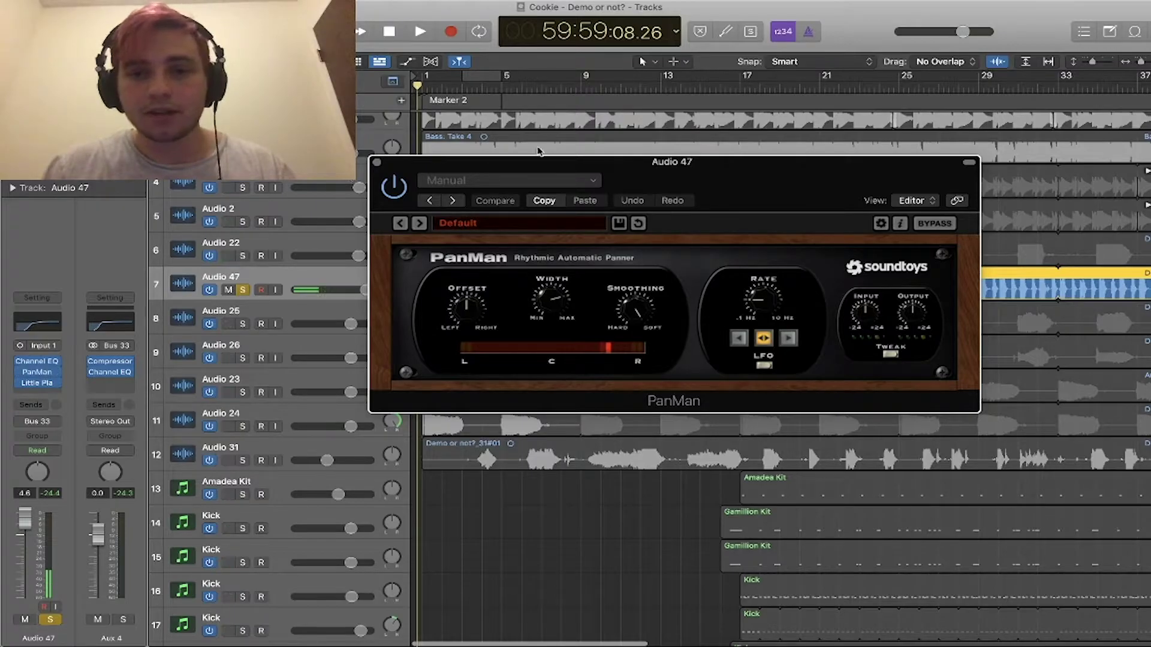
drag(535, 166, 568, 325)
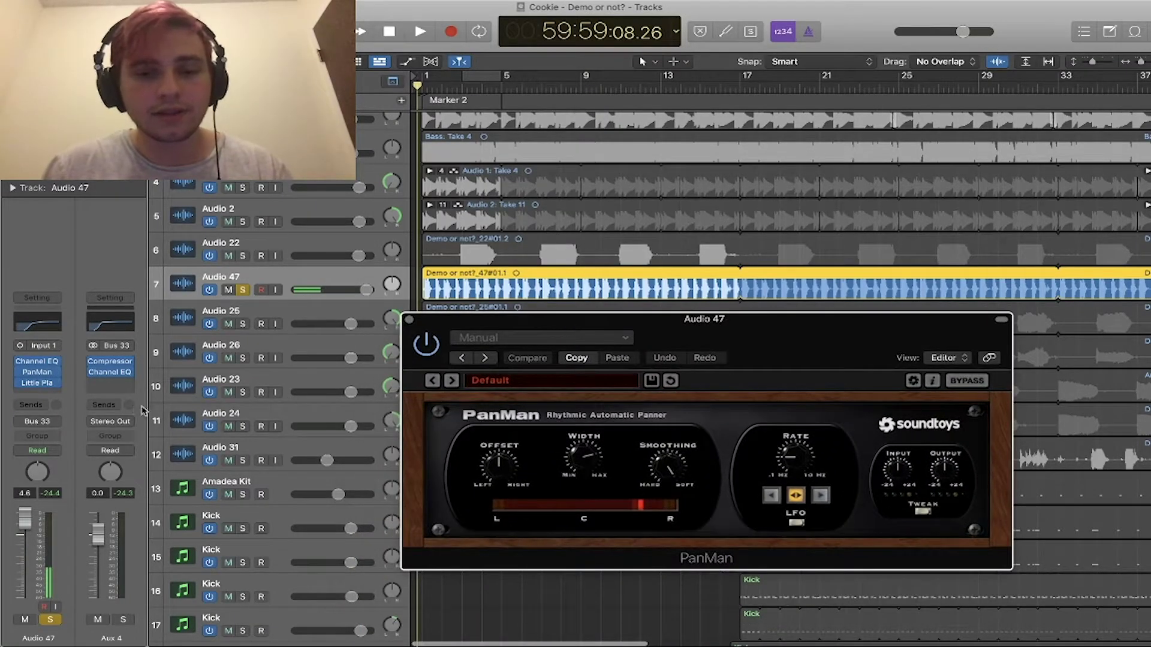
- Bypass Channel EQ, PanMan and Little Plate on Audio 47 and play its dry sound with the timeline enlarged
click(20, 373)
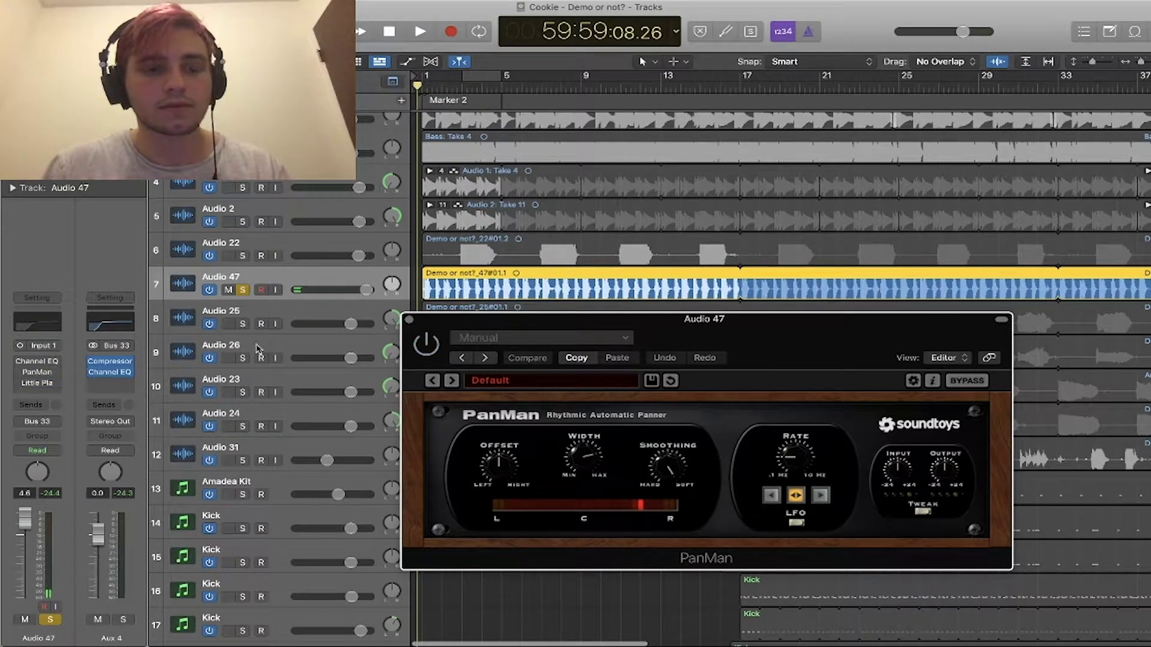
key(space)
key(super+Right)
key(super+Right)
key(super+Right)
key(super+Right)
key(super+Right)
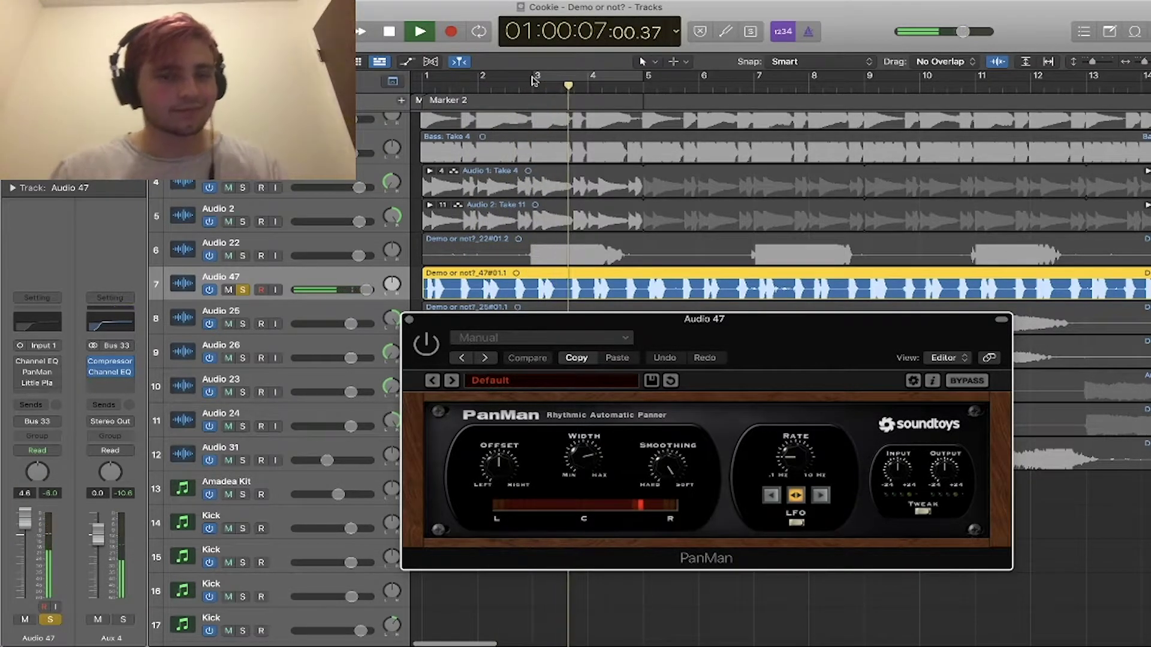
key(space)
- Set a short cycle range over Audio 47's opening notes just after bar 1 and start looped playback
drag(645, 77, 426, 77)
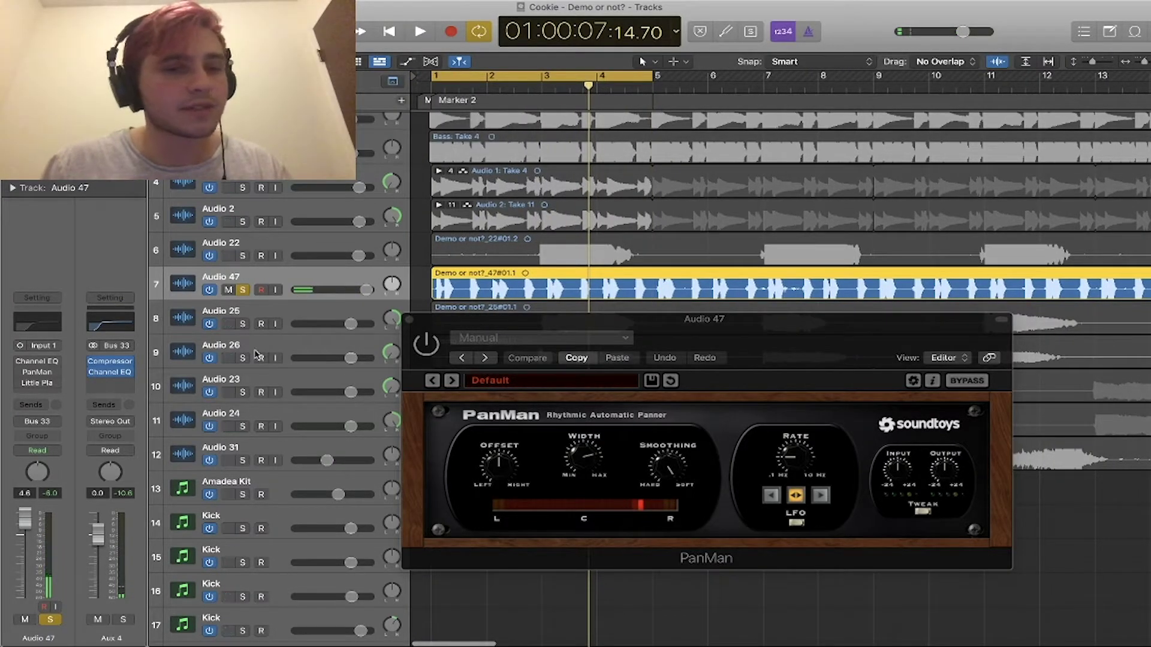
click(471, 86)
scroll(468, 241, up, 5)
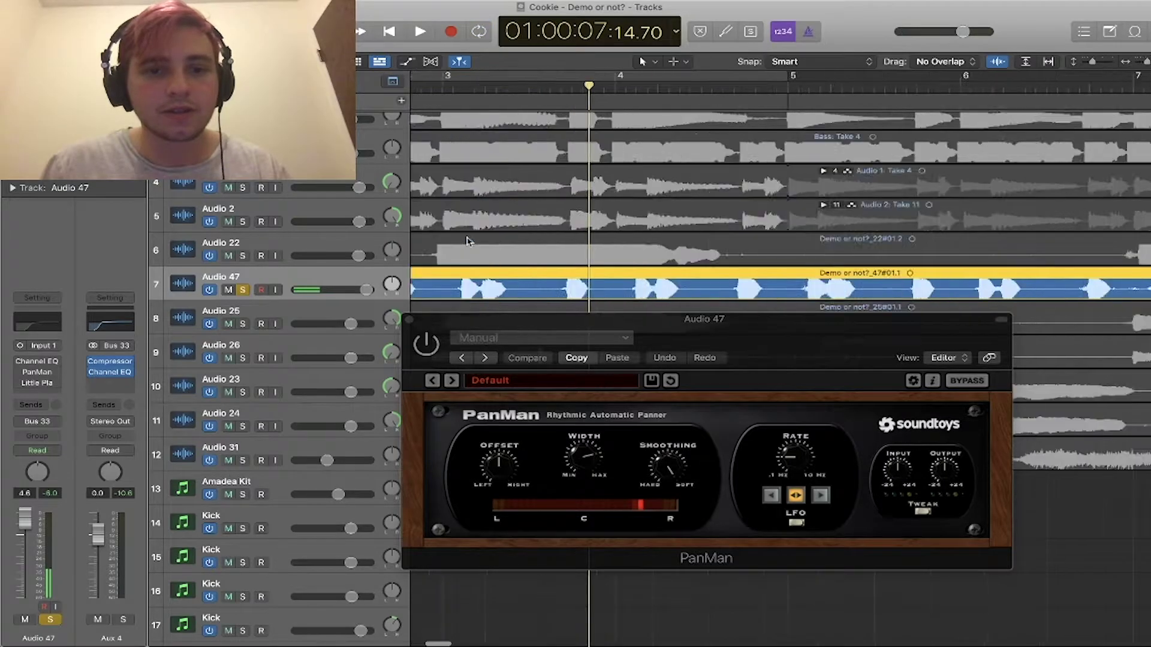
scroll(468, 242, left, 5)
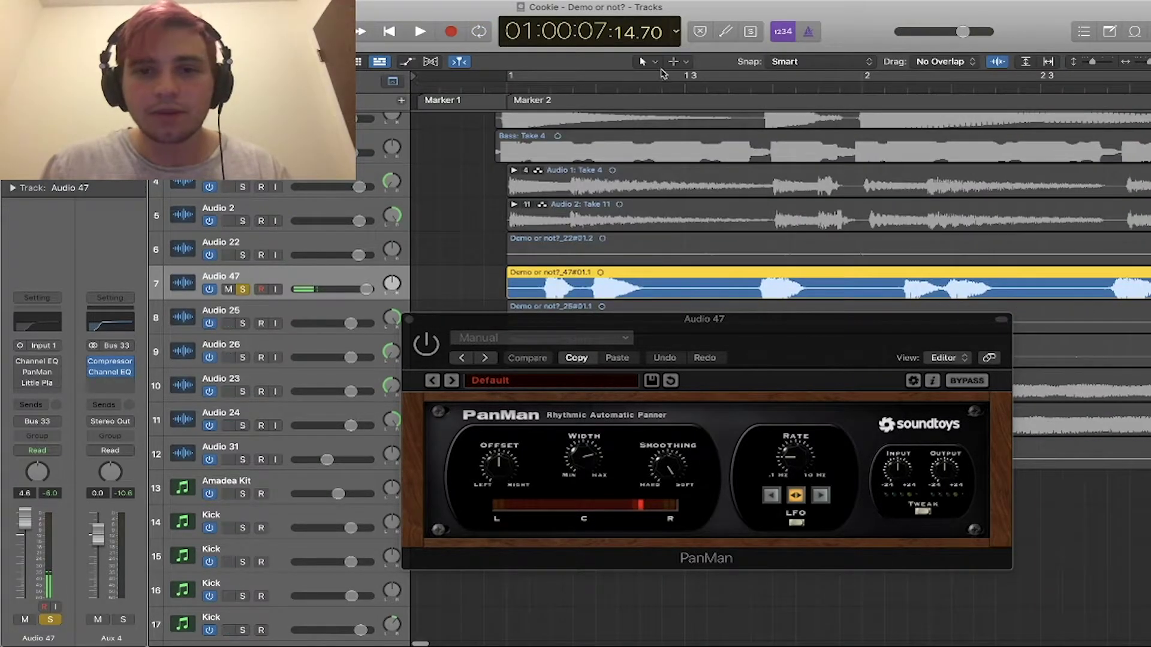
drag(643, 77, 537, 77)
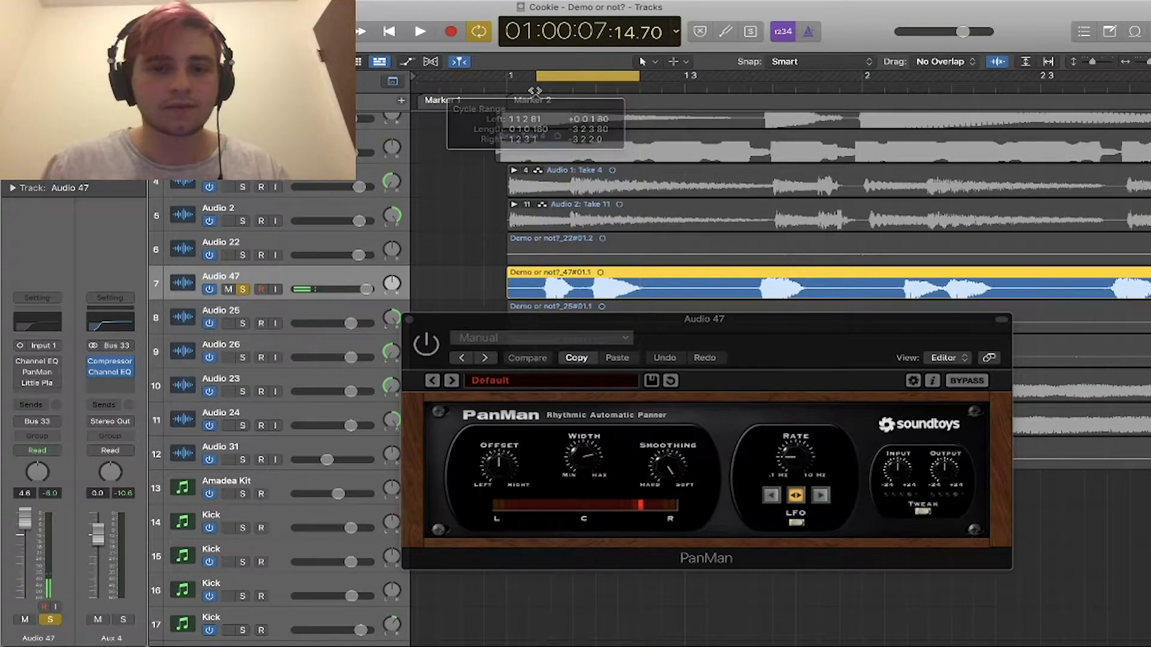
key(space)
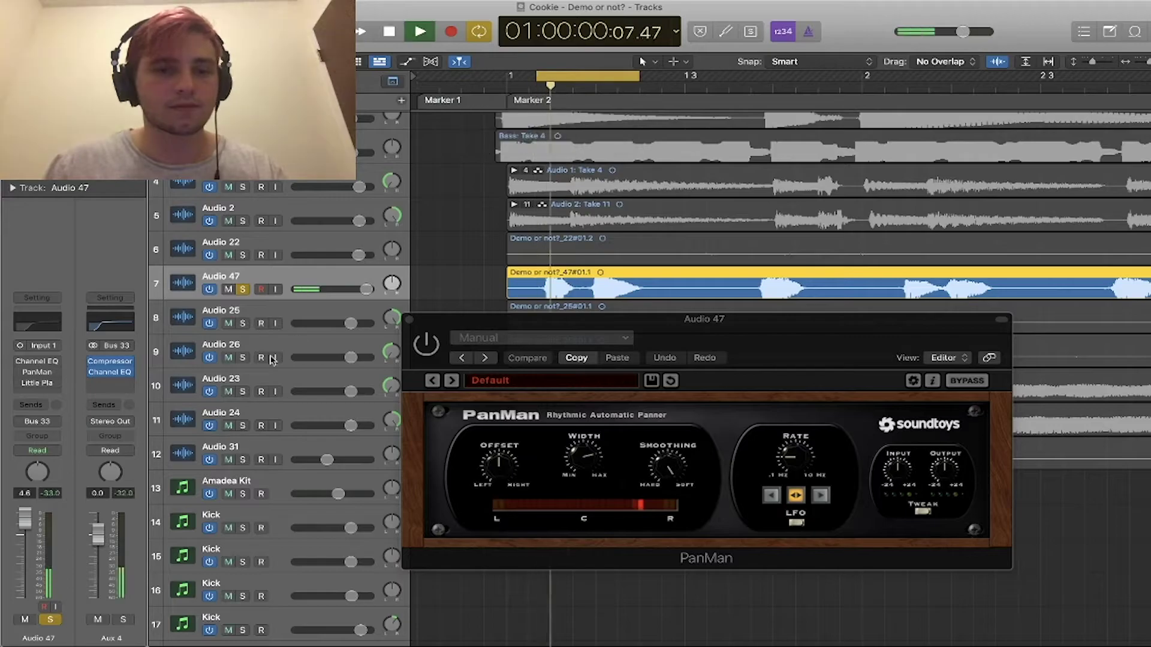
- Re-enable Channel EQ on Audio 47 during looped playback and inspect its EQ curve
click(20, 362)
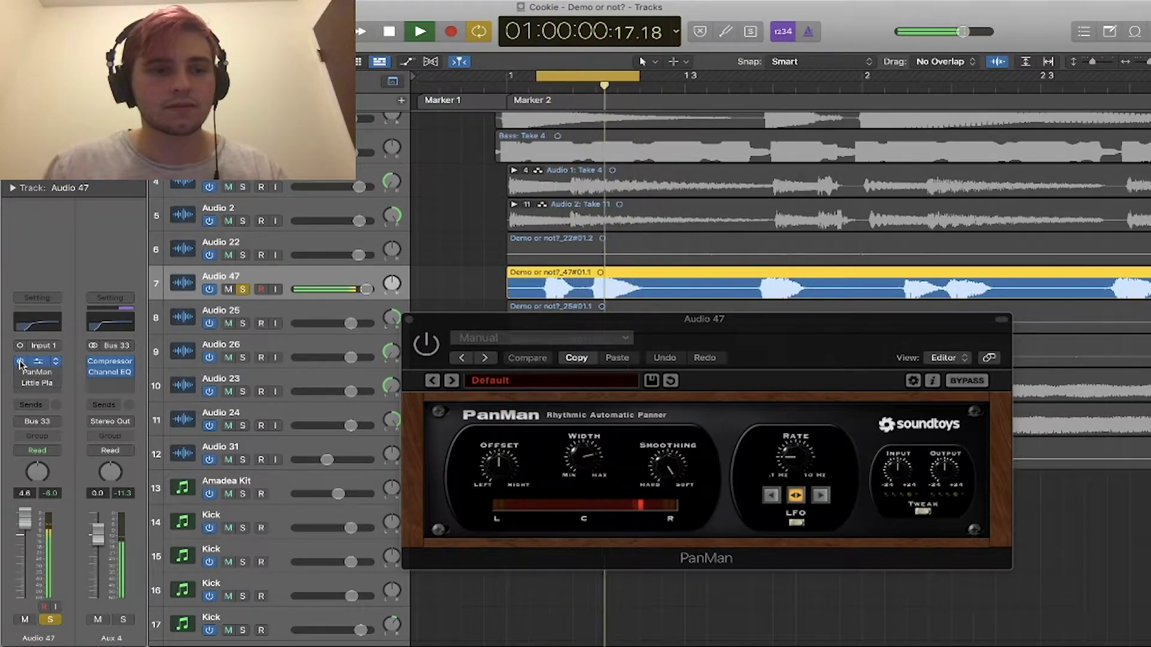
click(37, 361)
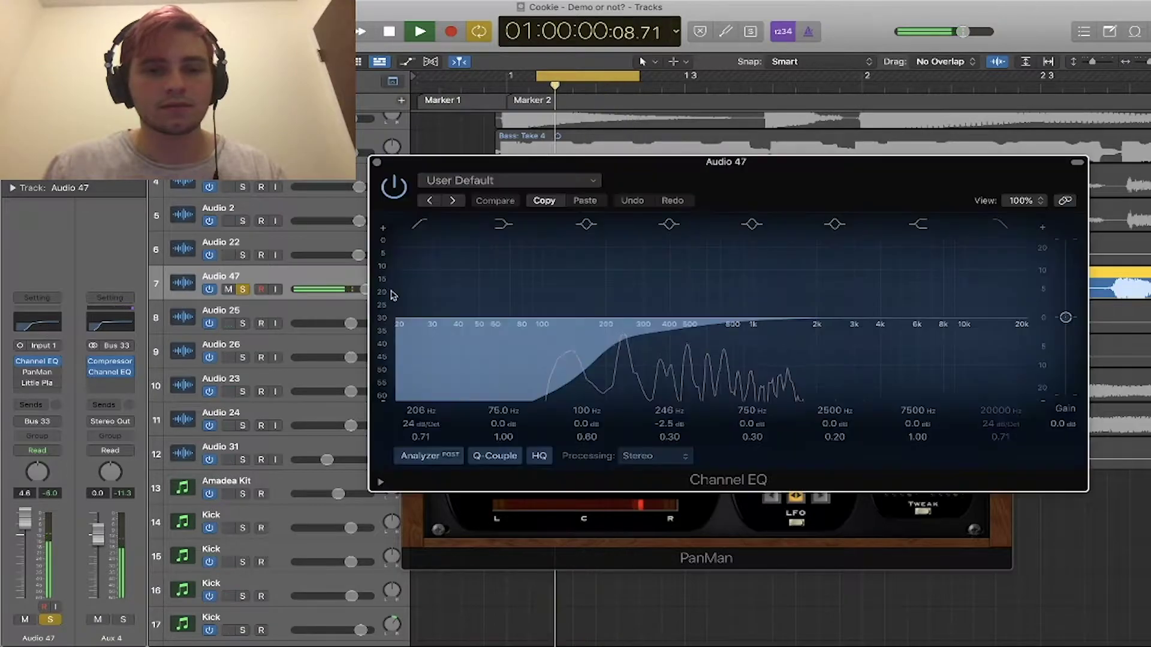
click(376, 162)
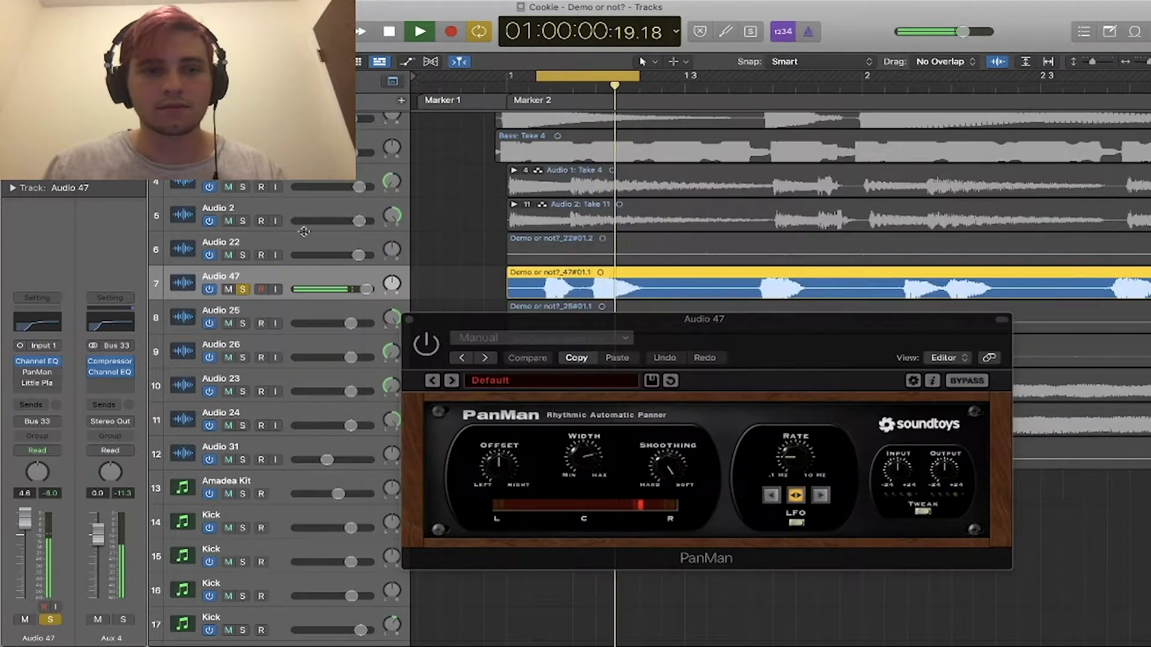
- Re-enable PanMan and Little Plate on Audio 47 while the loop plays, and leave the PanMan window closed
click(38, 372)
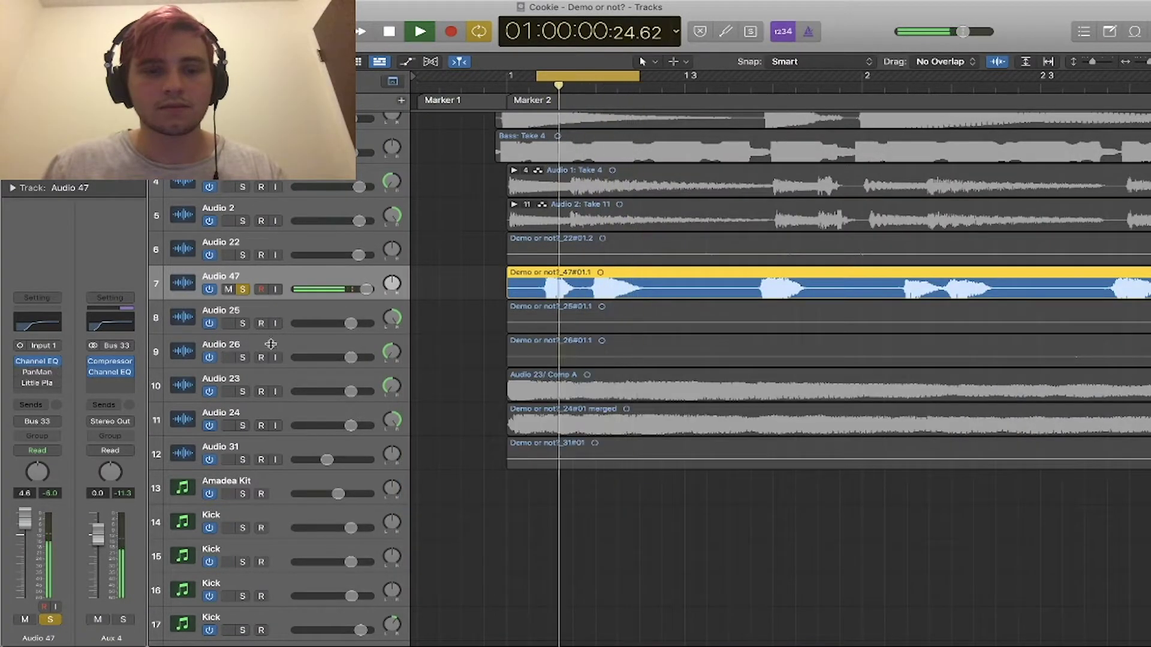
click(38, 373)
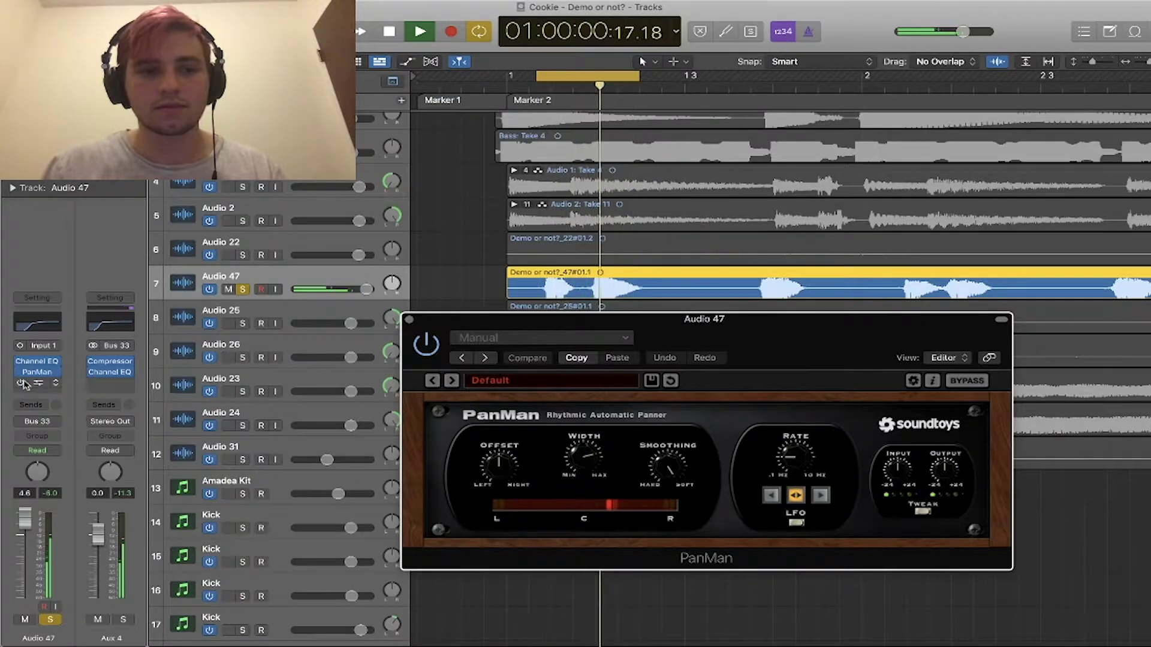
click(408, 320)
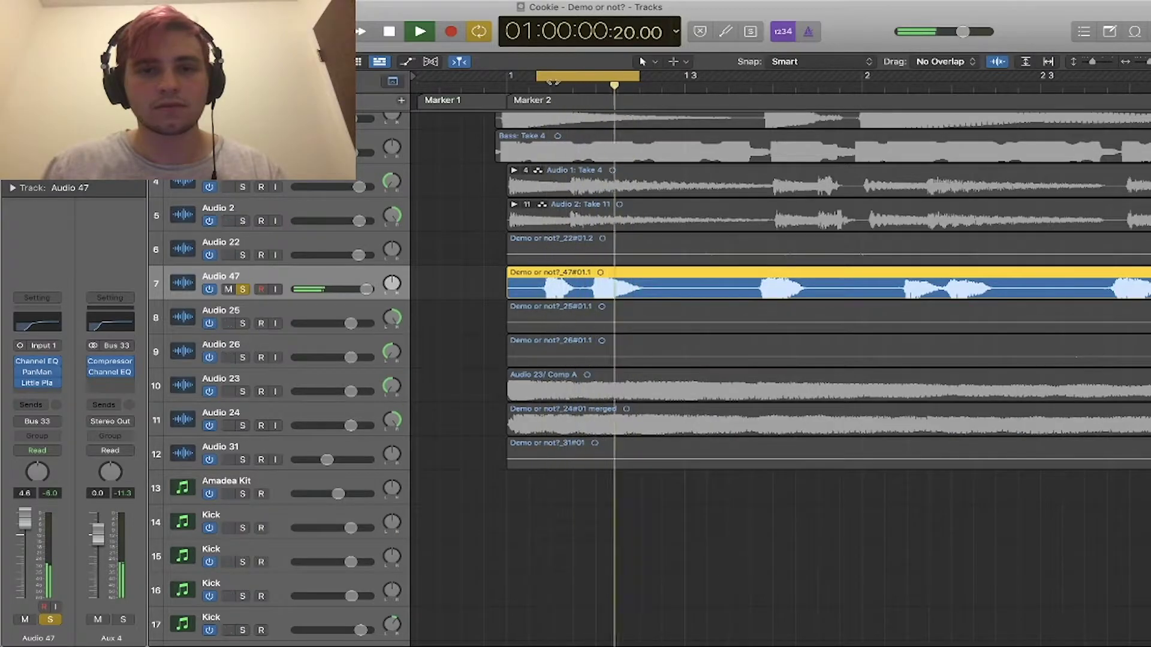
- Turn off the cycle, audition Audio 47 with its full plug-in chain past bar 3, and stop playback
click(587, 77)
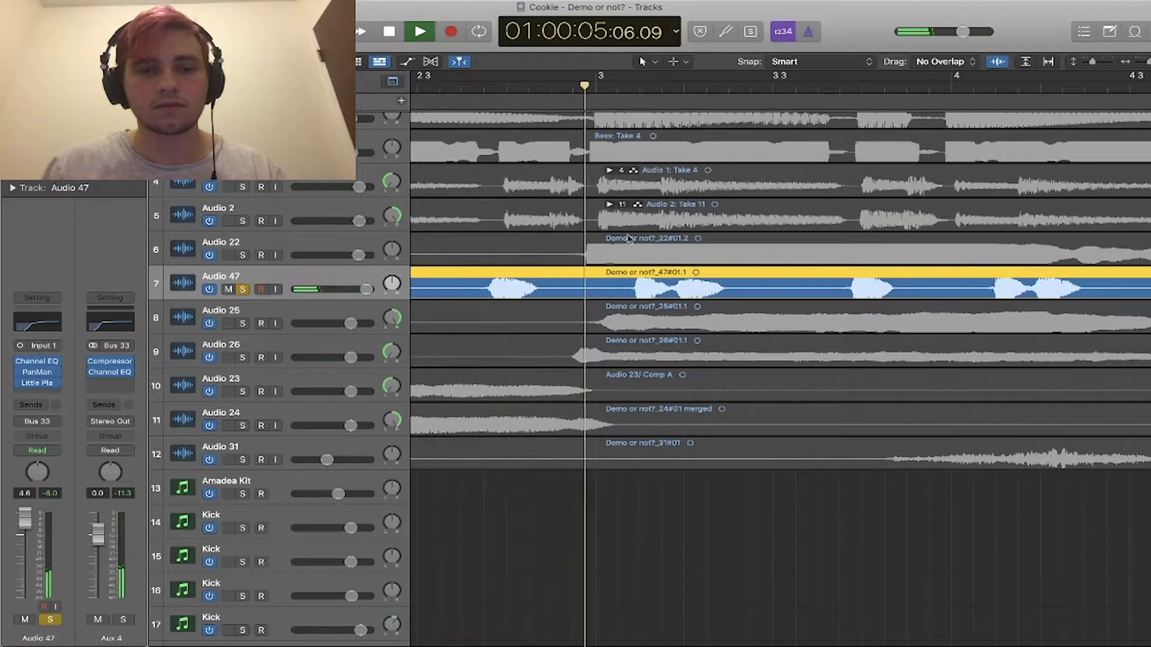
key(super+Left)
key(super+Left)
key(super+Left)
key(super+Left)
key(super+Left)
key(space)
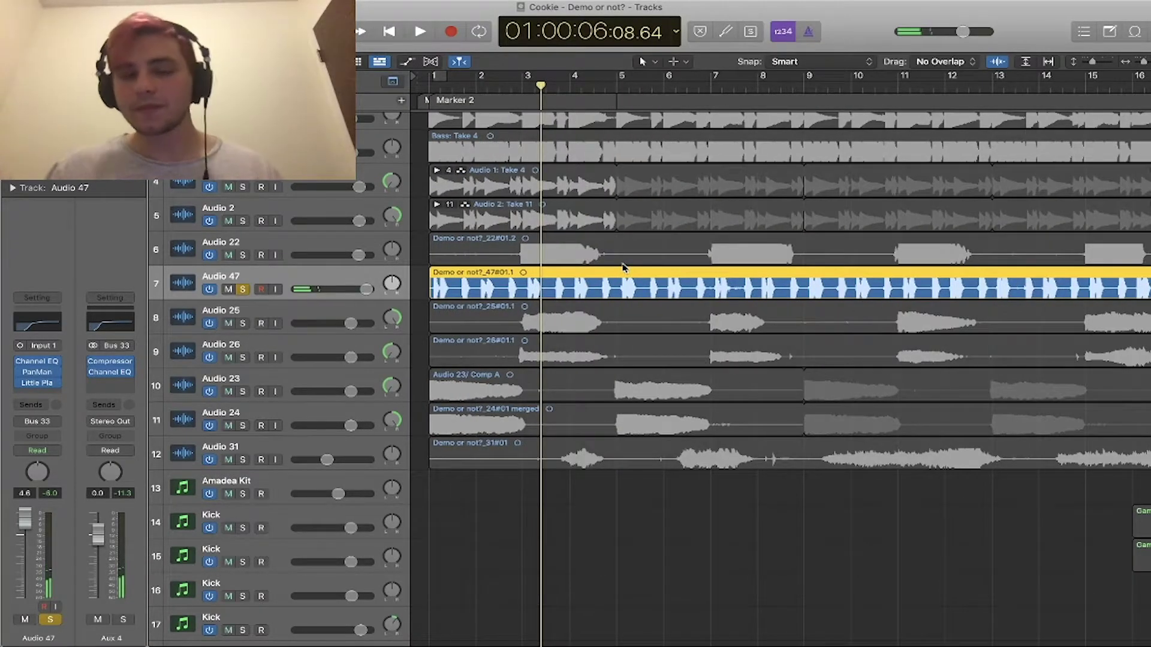
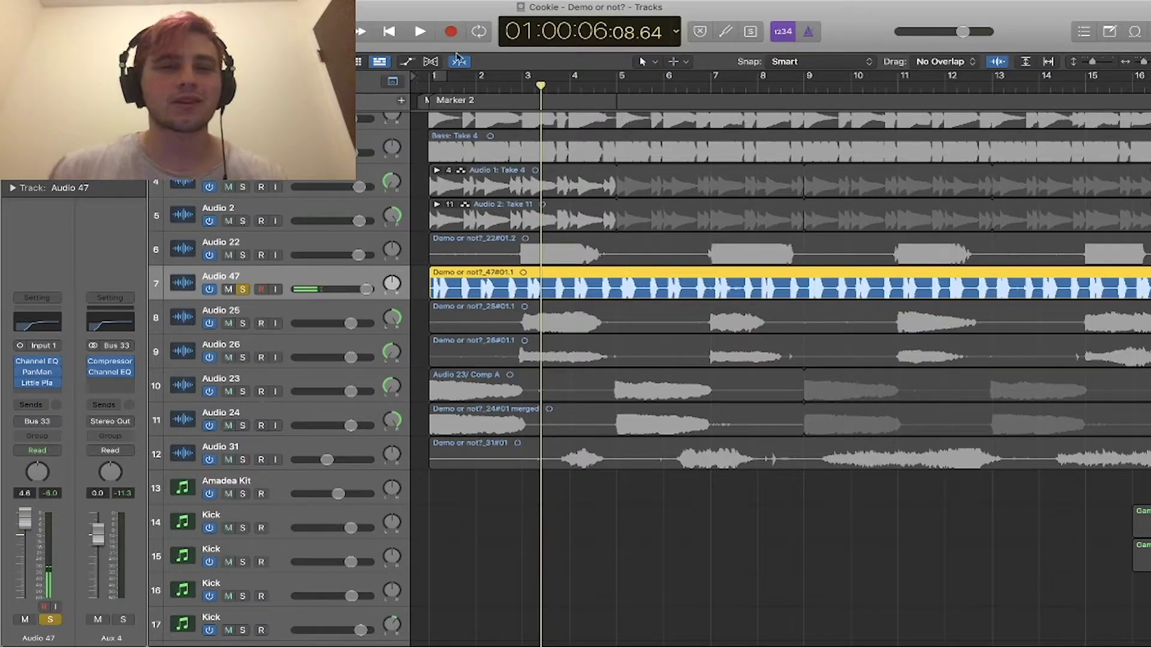
- Audition Audio 47 from the project start with PanMan ahead of Little Plate in the plug-in chain
click(430, 90)
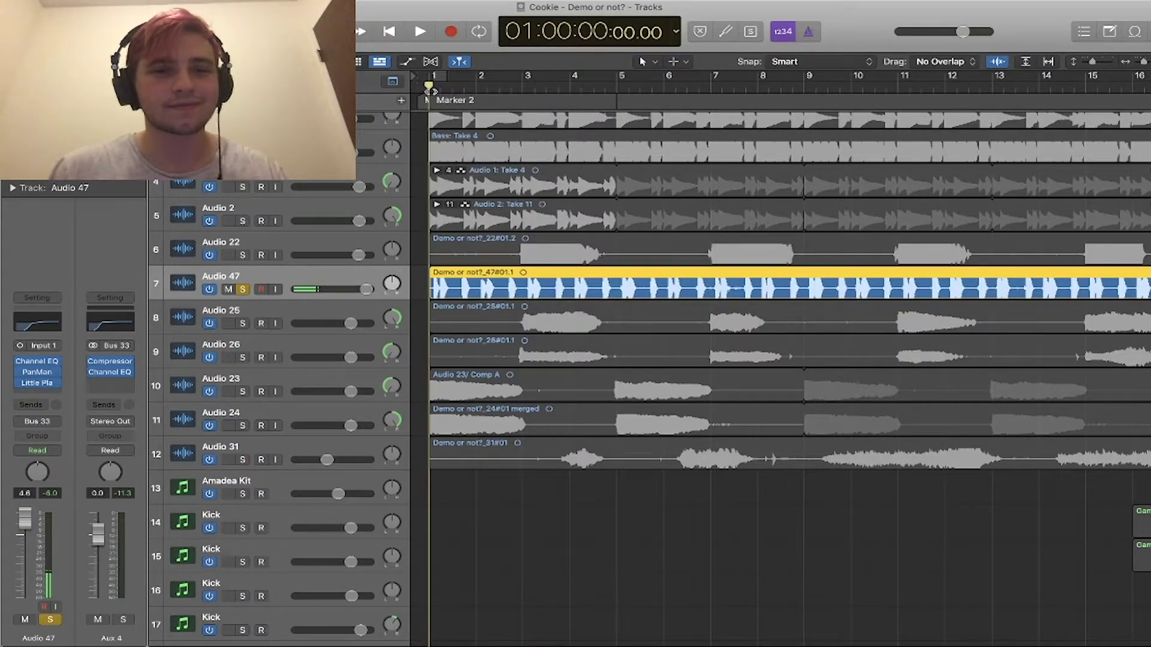
key(space)
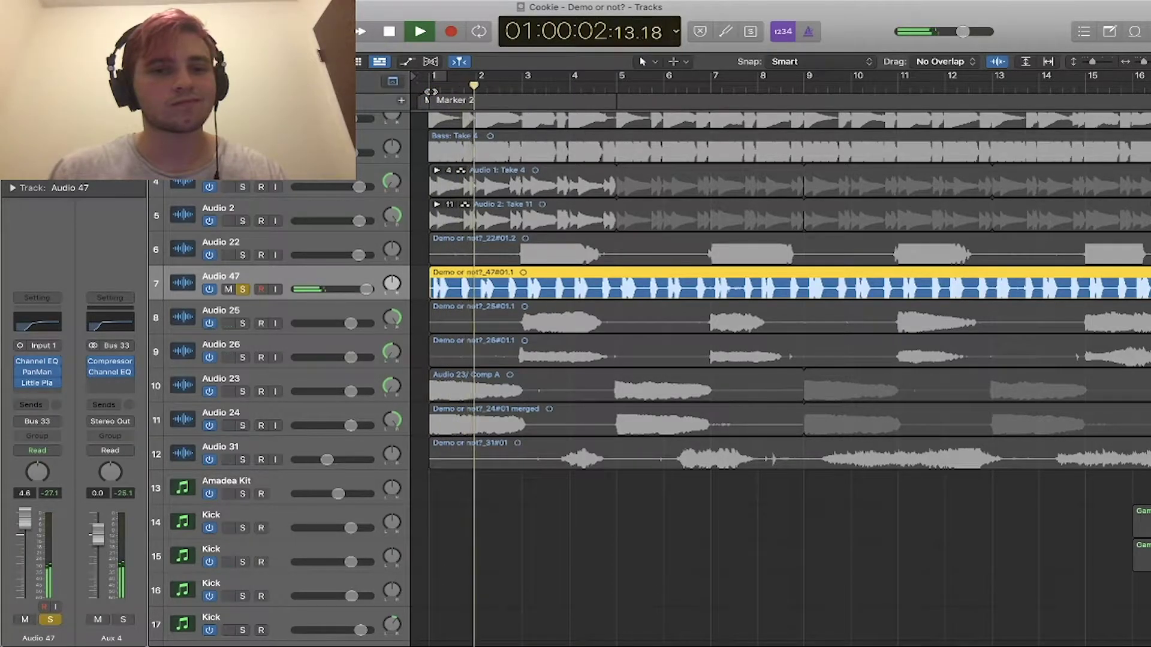
key(space)
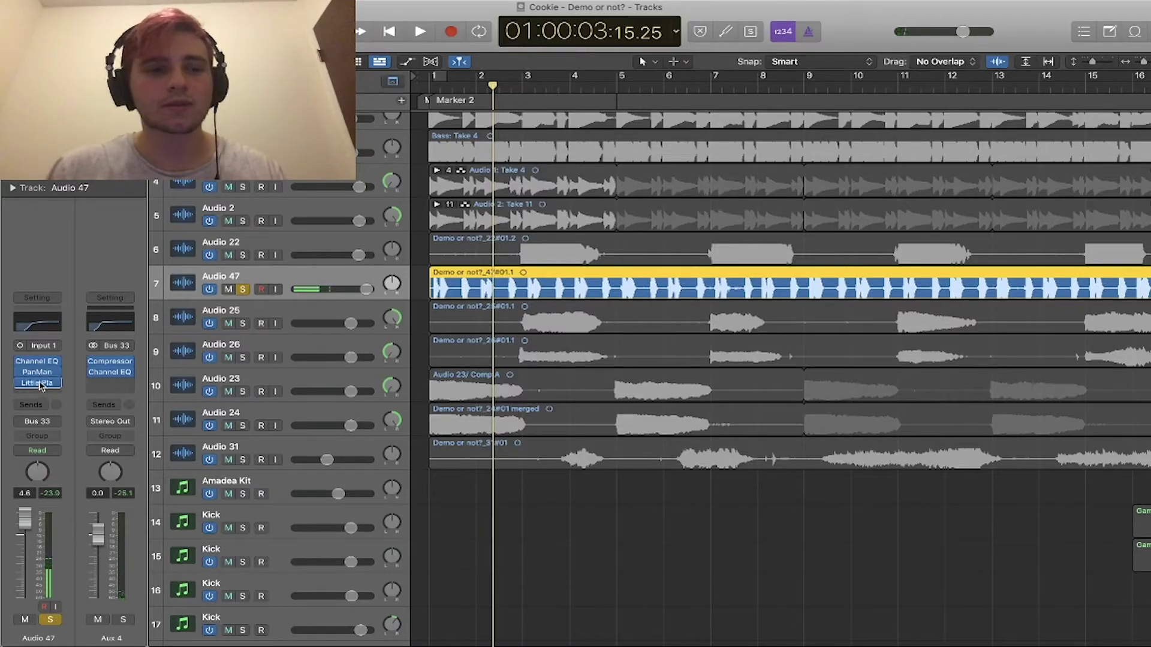
- Audition Audio 47 from the project start with Little Plate ahead of PanMan, and restore PanMan to its place before Little Plate
click(429, 89)
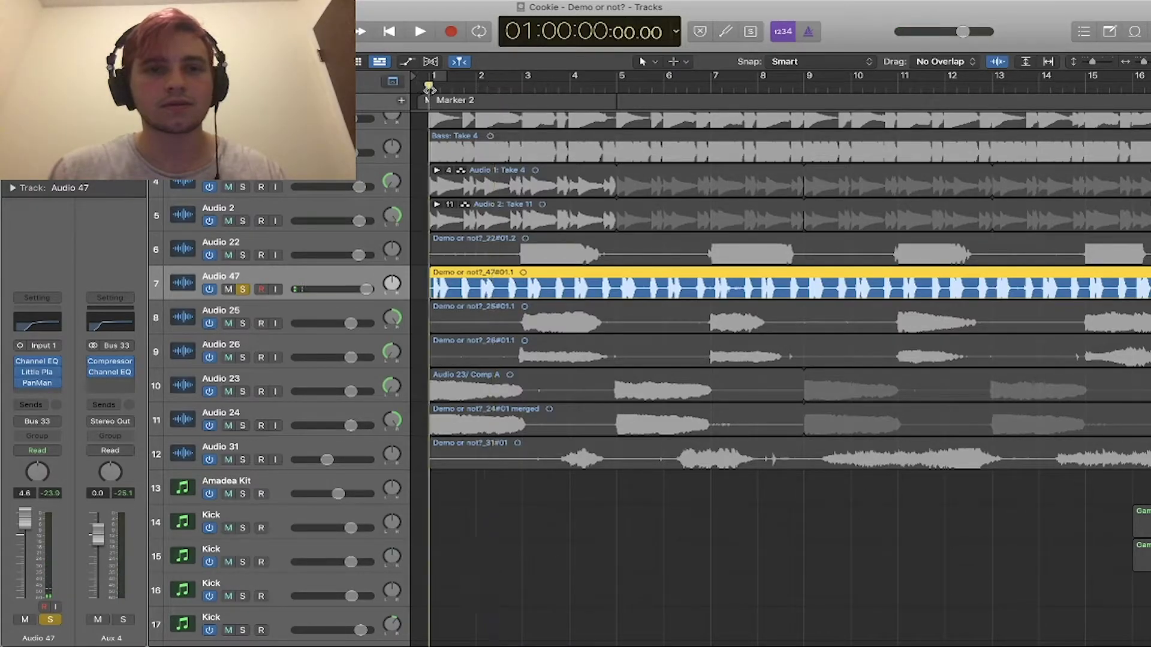
key(space)
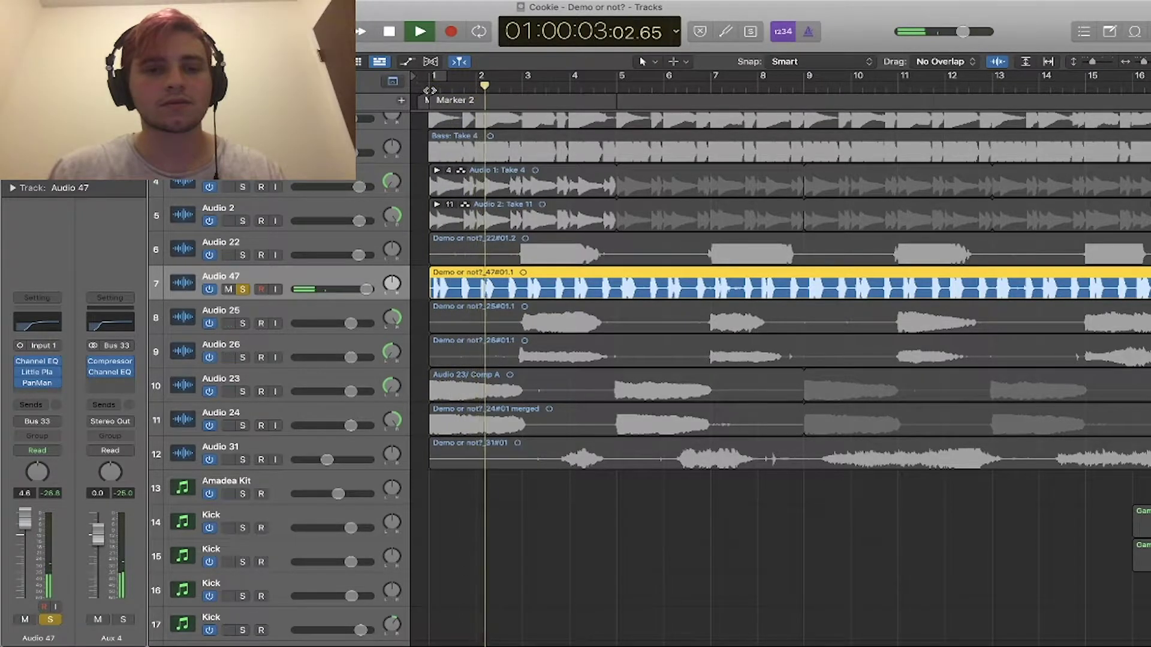
key(space)
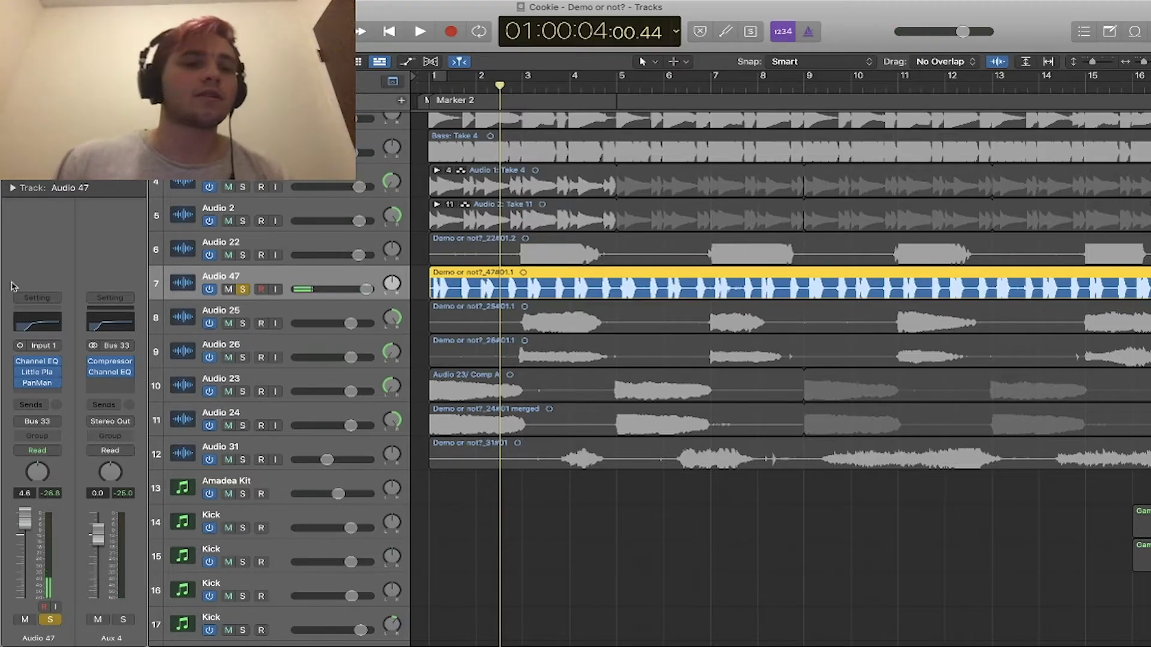
click(35, 385)
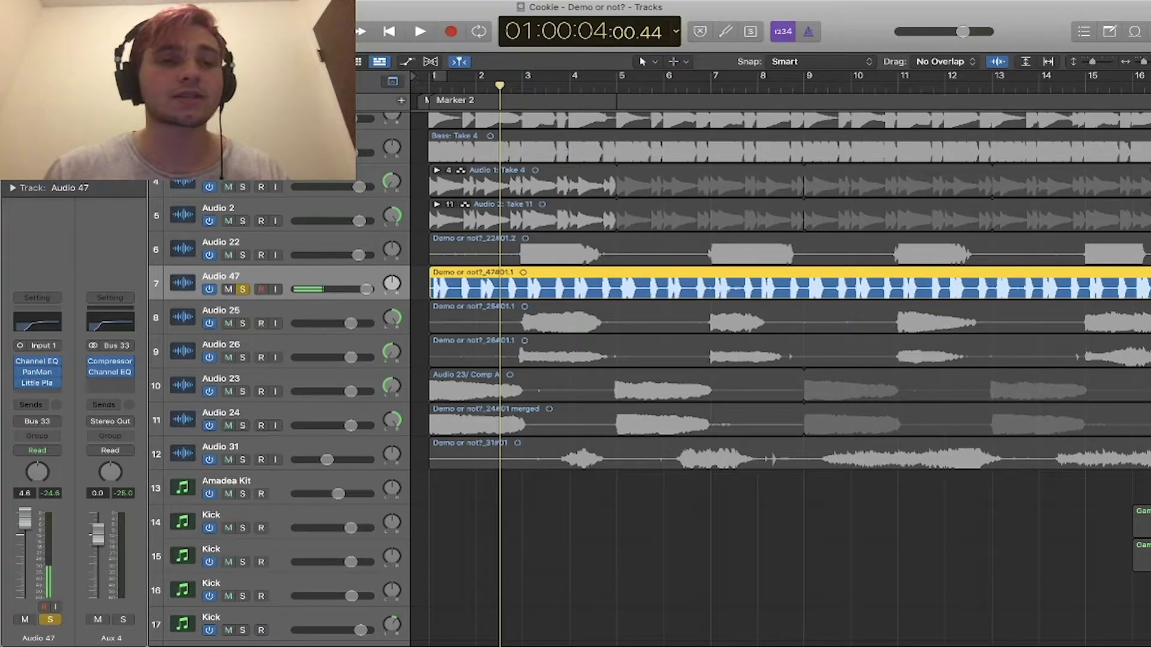
- Solo tracks 2 through 7, ending with Audio 47, and play them together from the project start
key(s)
scroll(319, 331, up, 2)
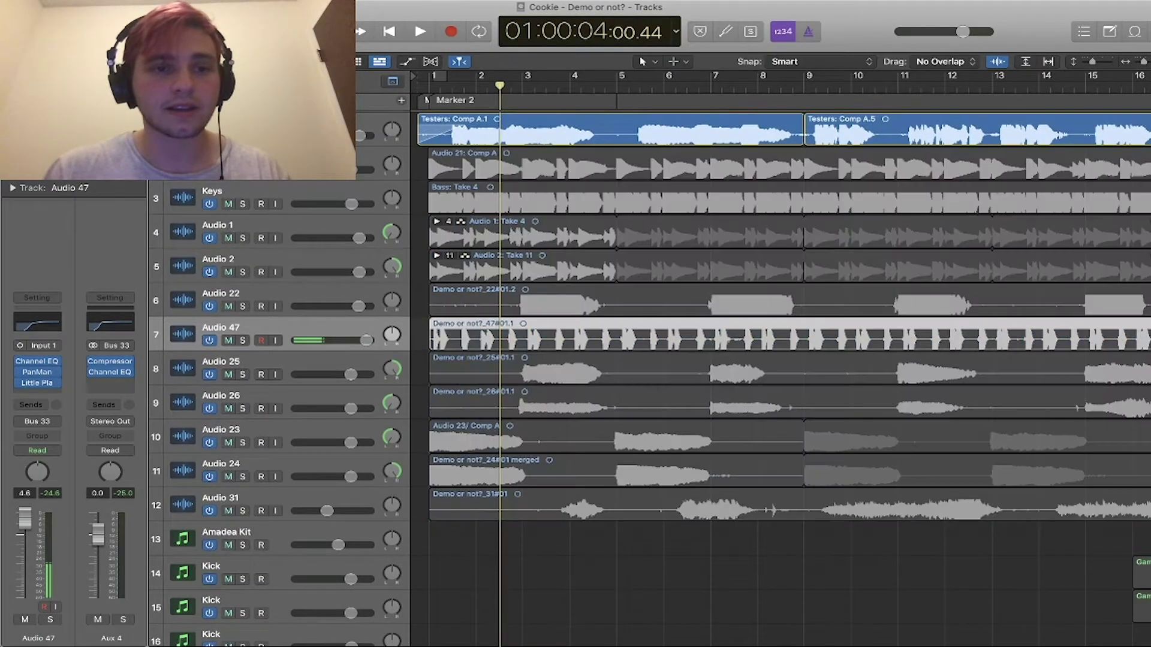
drag(243, 170, 245, 347)
click(434, 87)
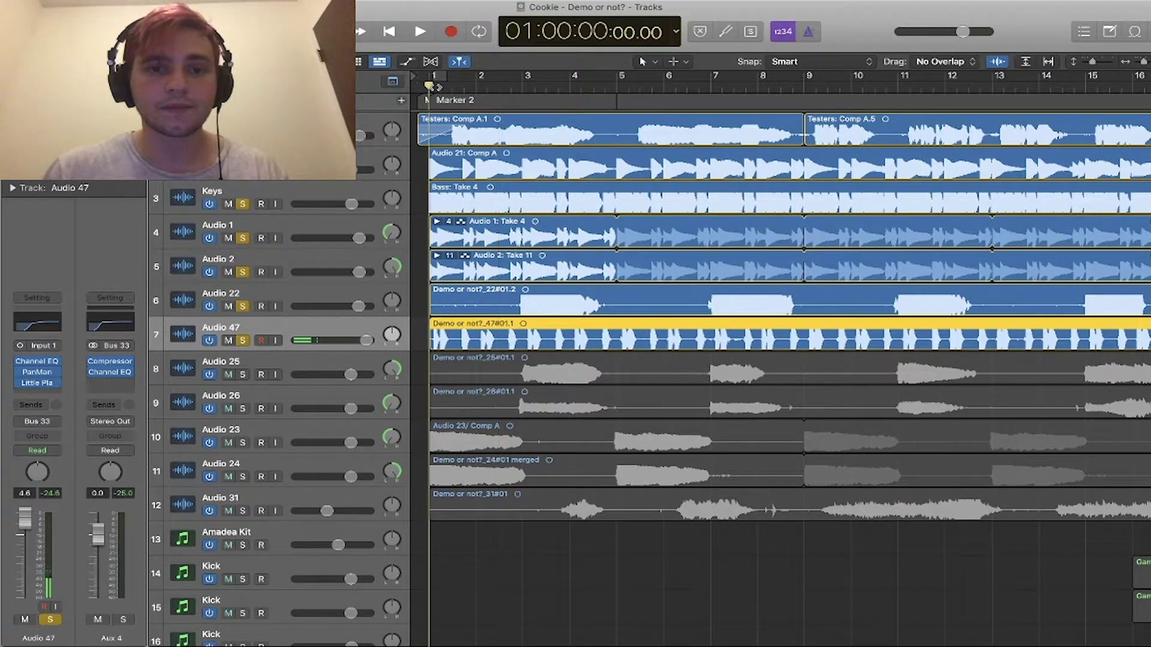
key(space)
- Compare the order of Little Plate and PanMan on Audio 47 within the soloed tracks, auditioning past bar 10
mouse_move(39, 386)
drag(38, 383, 38, 375)
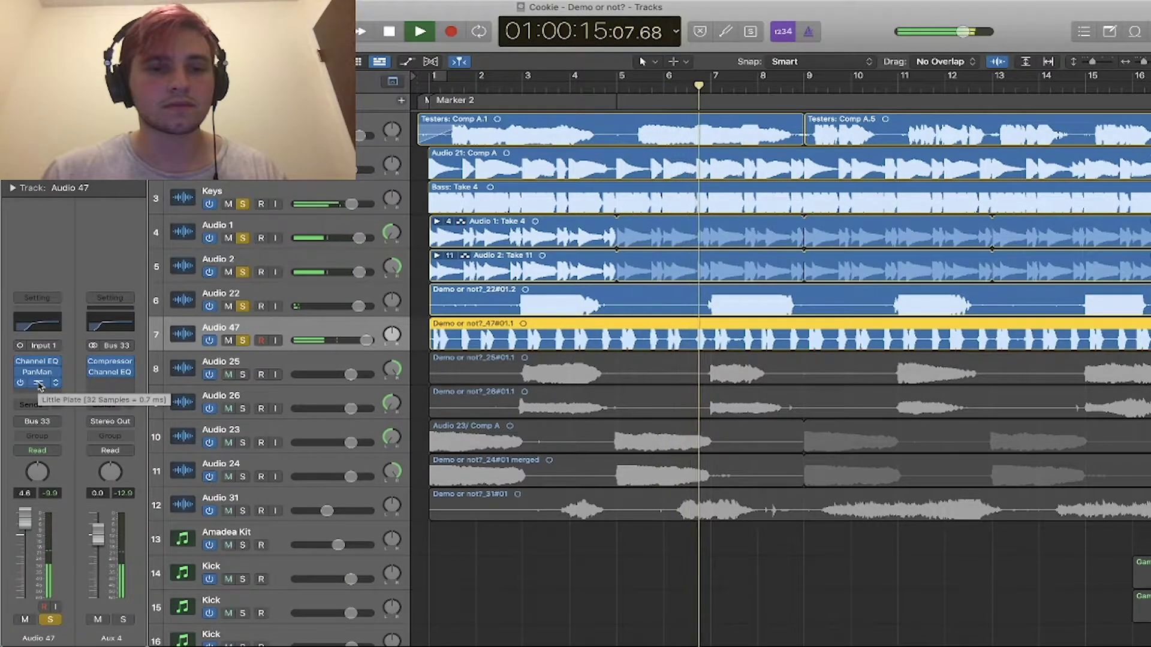
key(space)
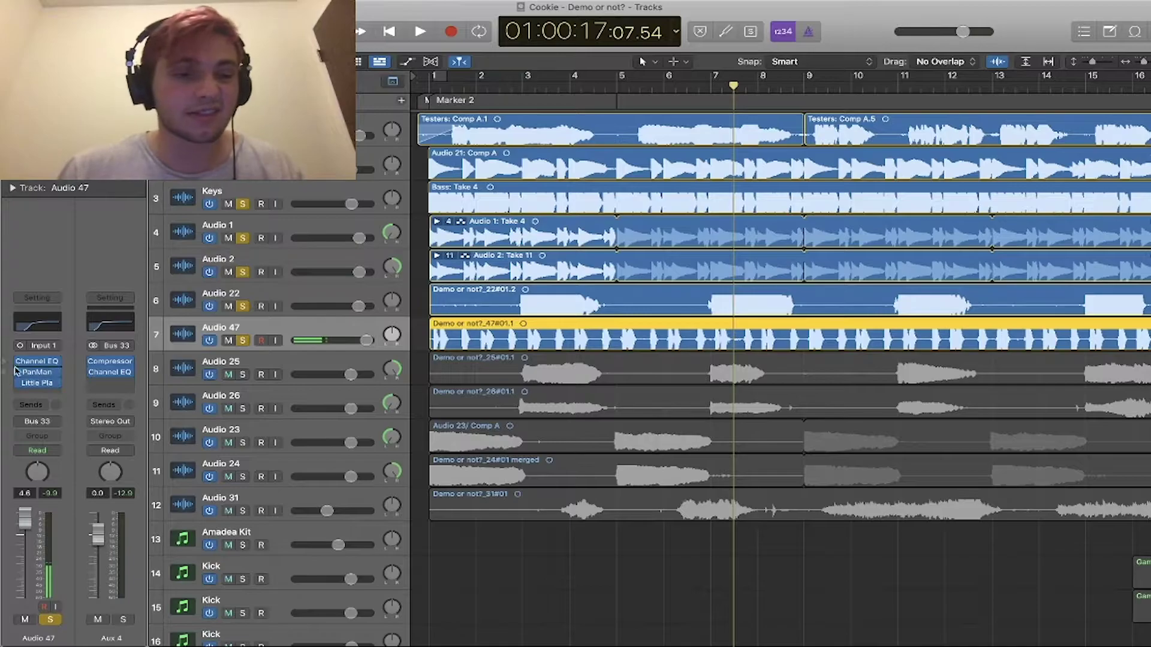
key(space)
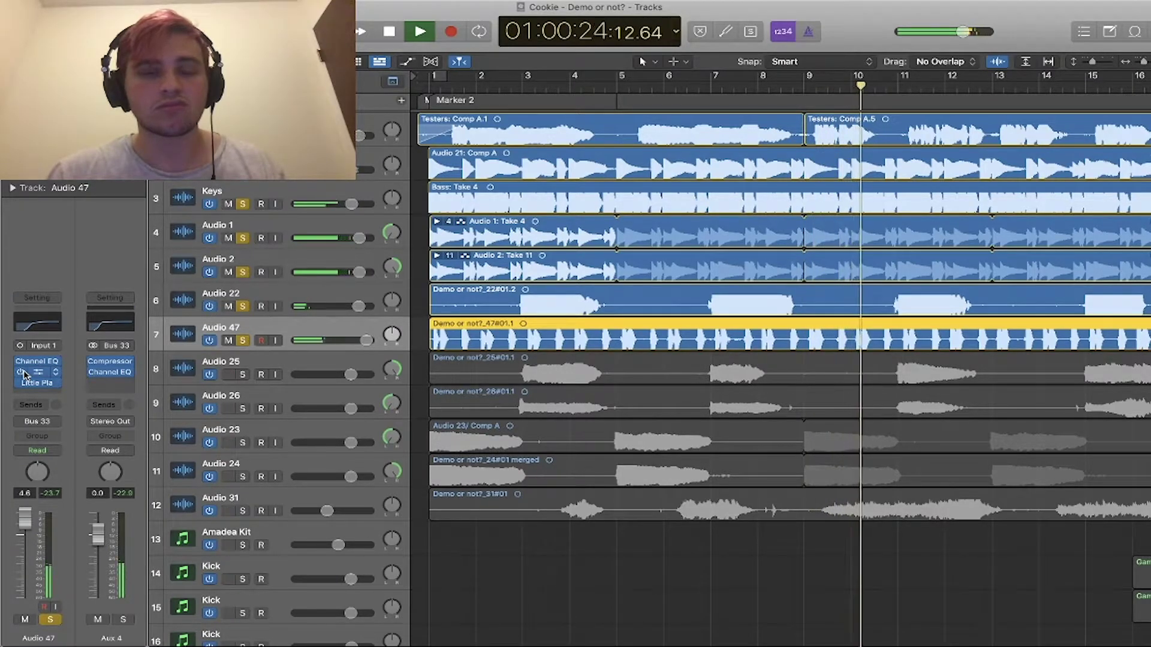
key(space)
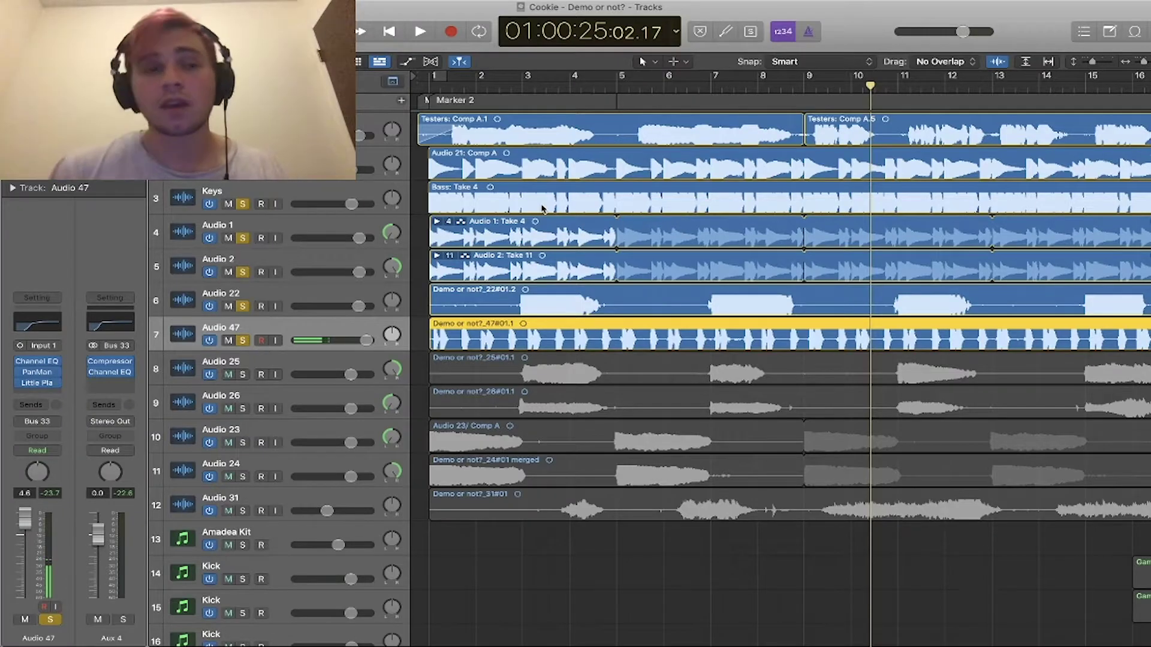
scroll(356, 254, down, 1)
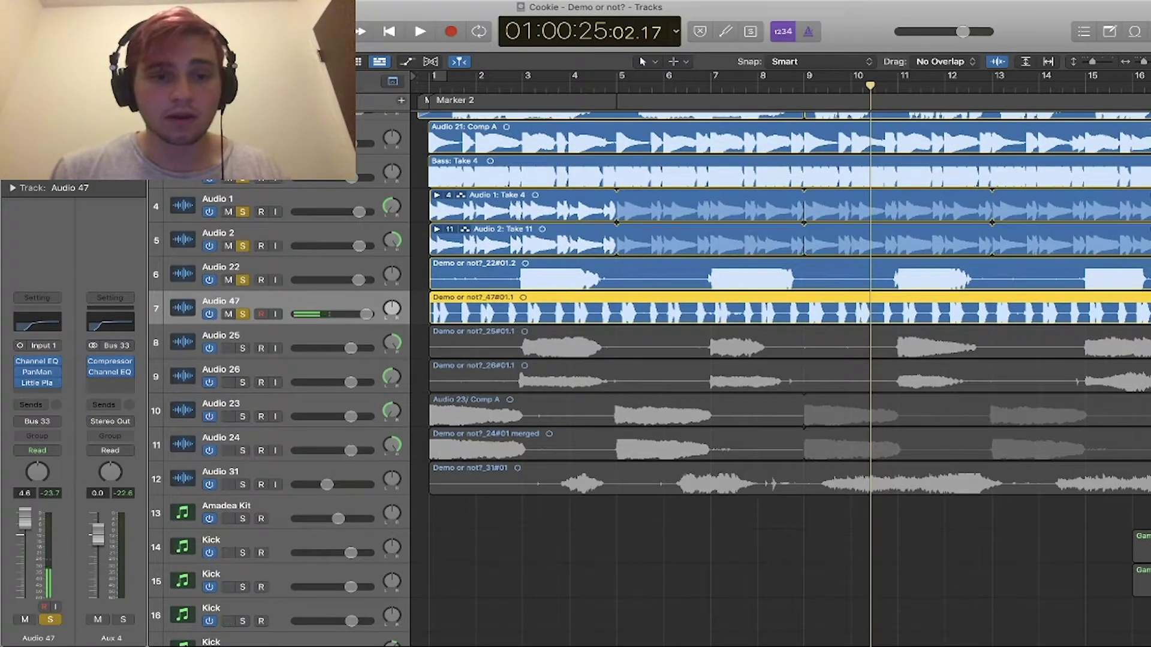
- Solo only tracks Audio 25 and Audio 26, and set the cycle range to span from bar 3 to bar 5
key(ctrl+alt+super+s)
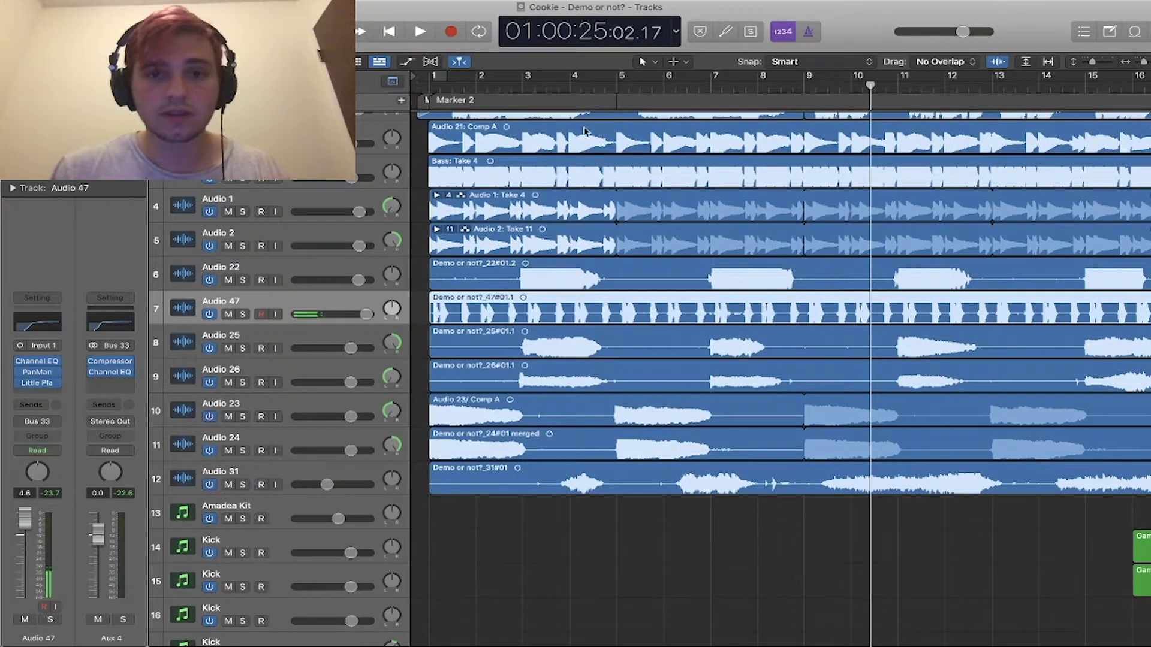
drag(514, 73, 616, 75)
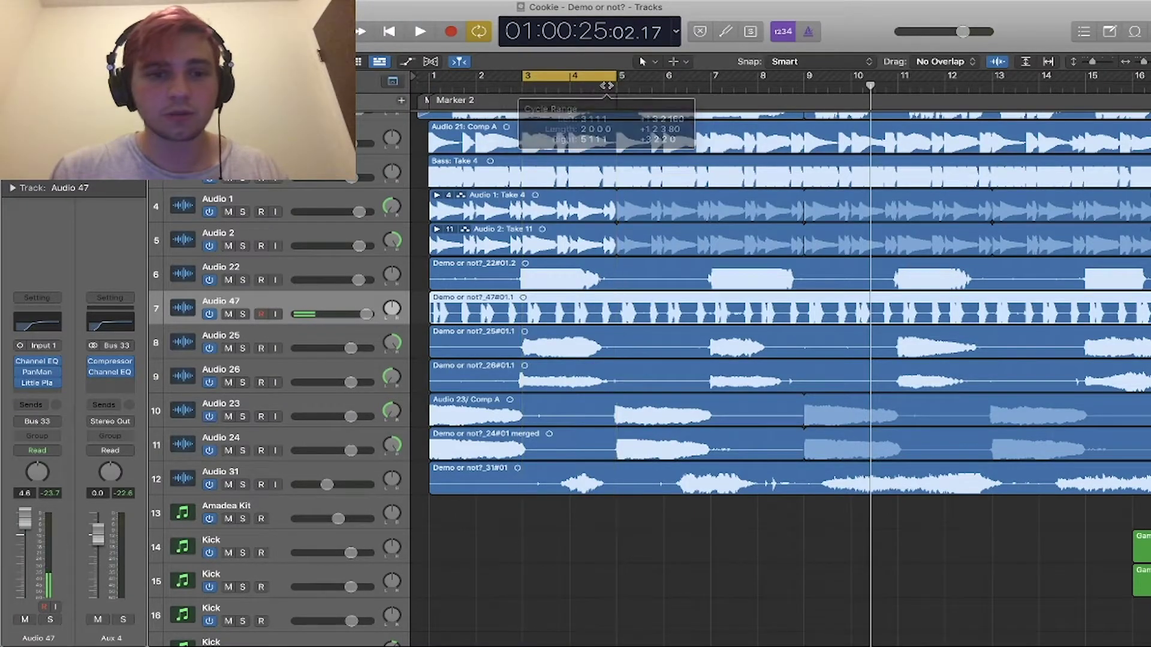
click(242, 349)
click(242, 383)
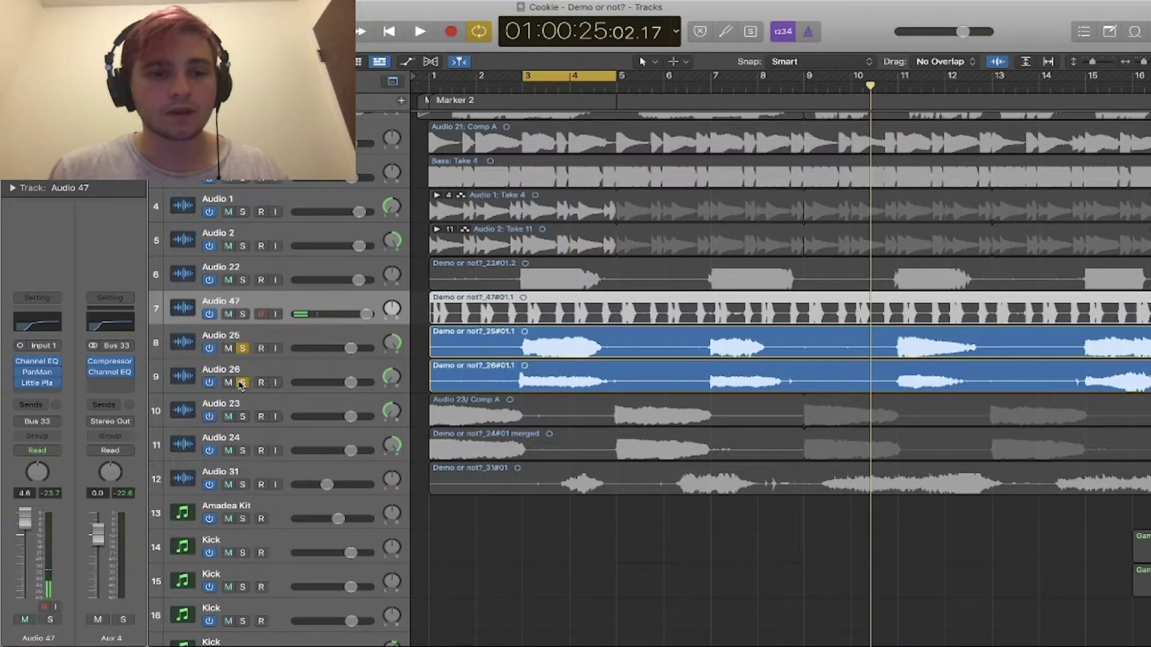
- Play the looped section, selecting Audio 25 and then Audio 26 to check each track's channel strip
click(318, 339)
key(space)
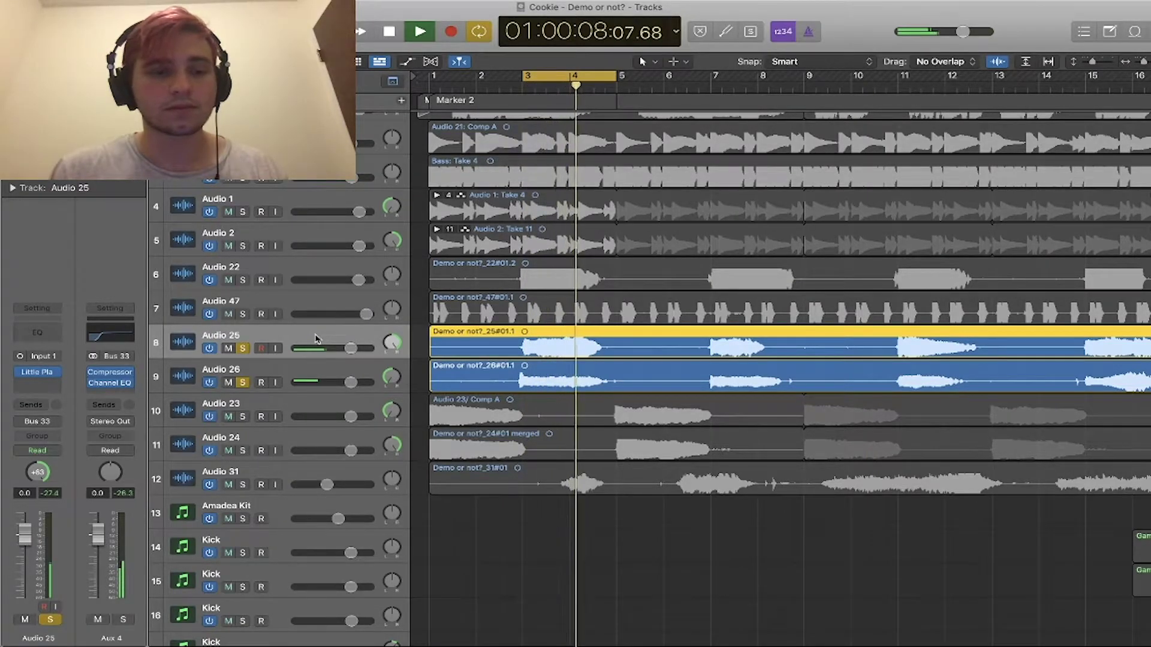
click(316, 366)
key(space)
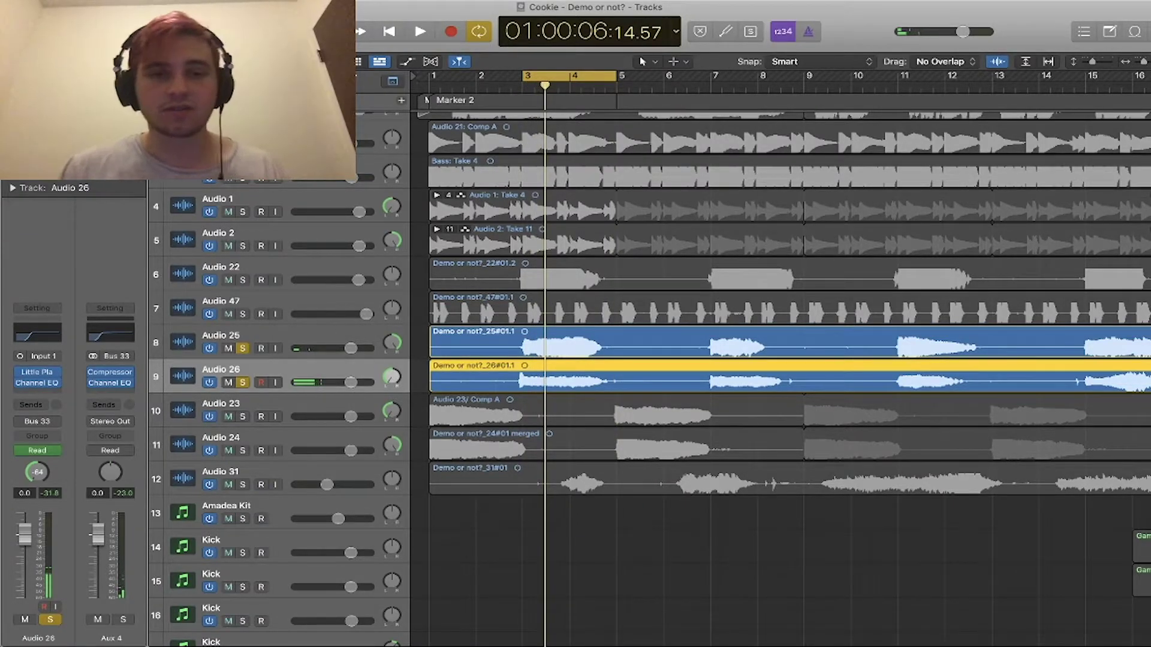
- Open the mixer and examine the plug-ins, bus outputs and panning on the Audio 25 and Audio 26 channel strips
key(x)
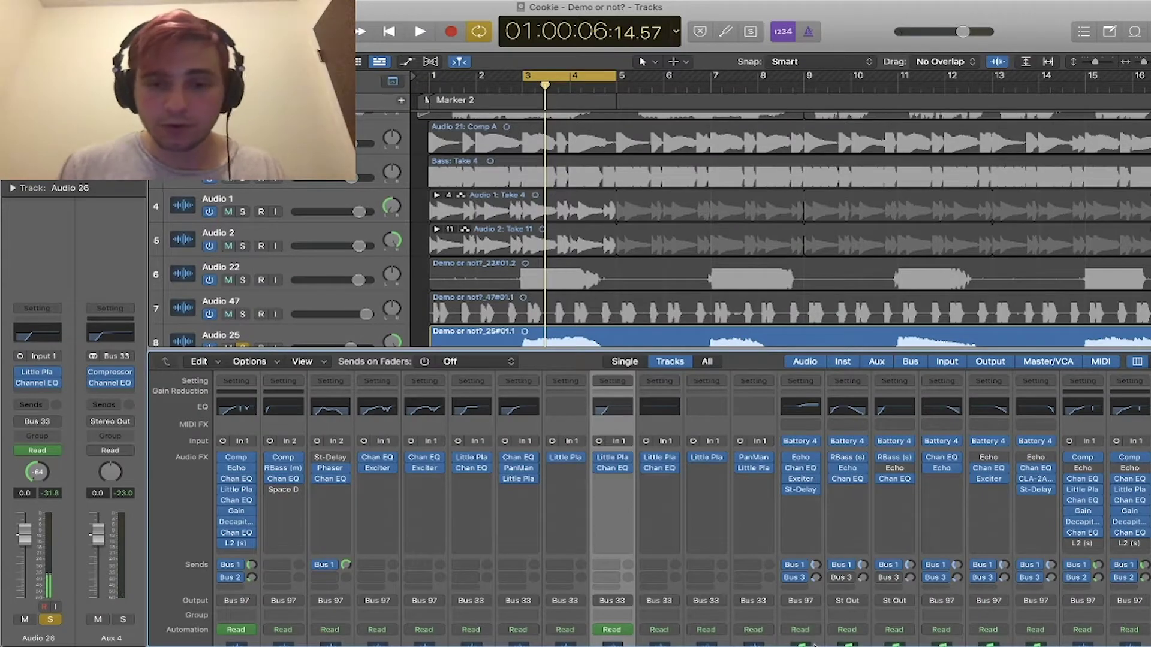
scroll(689, 555, down, 4)
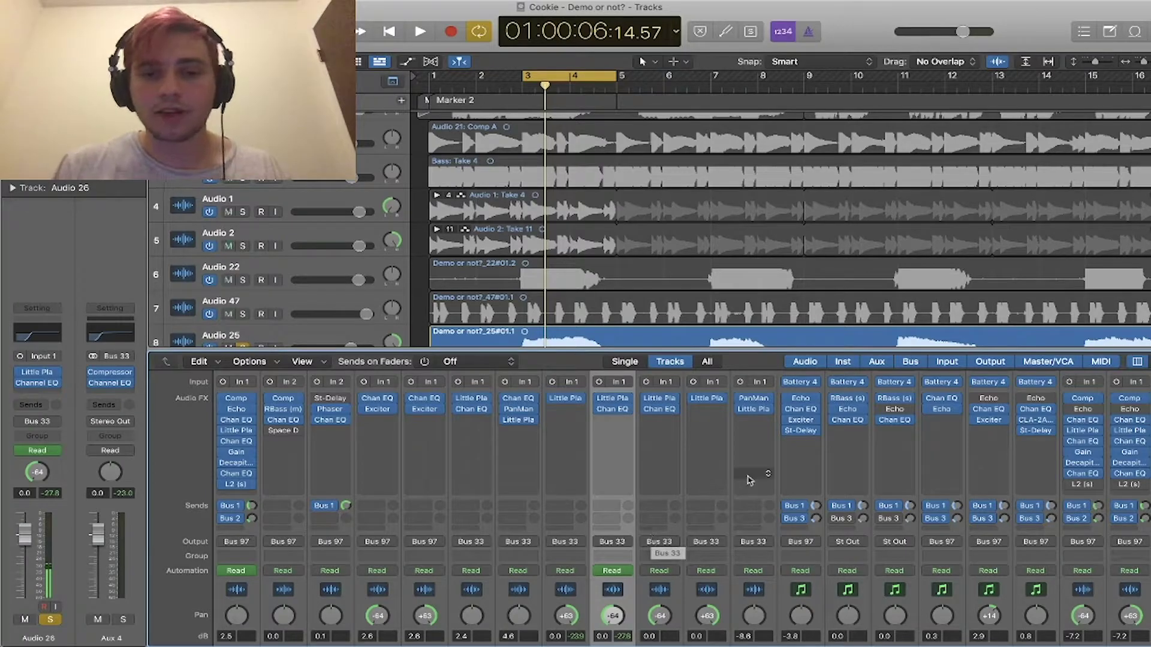
scroll(749, 479, down, 4)
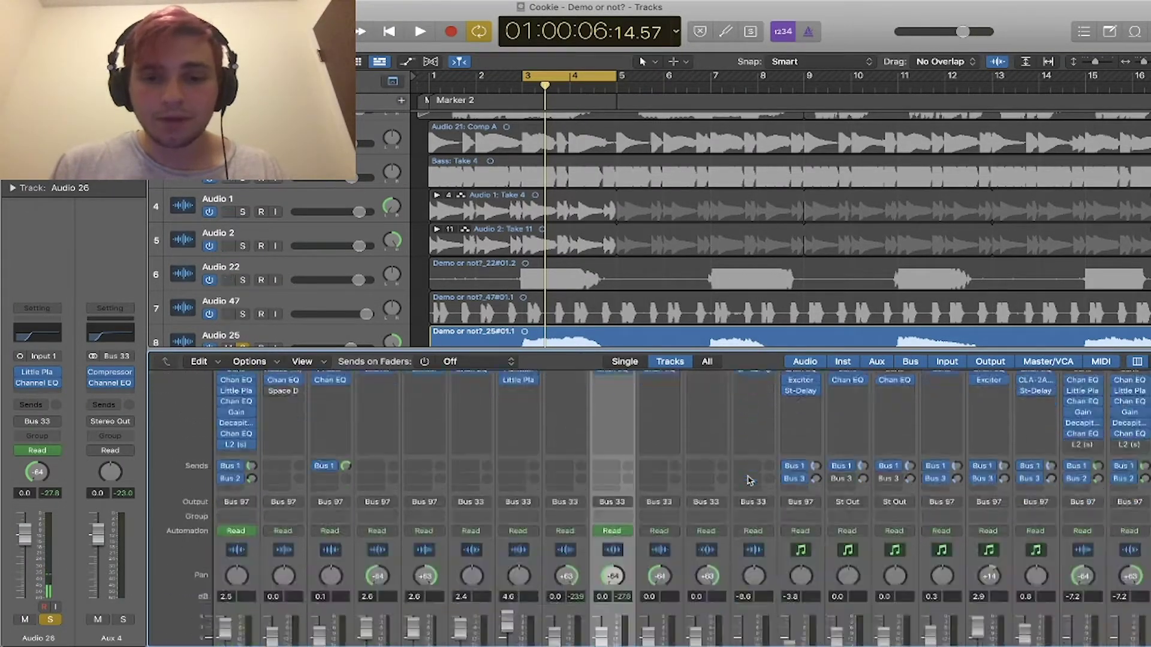
scroll(635, 473, up, 1)
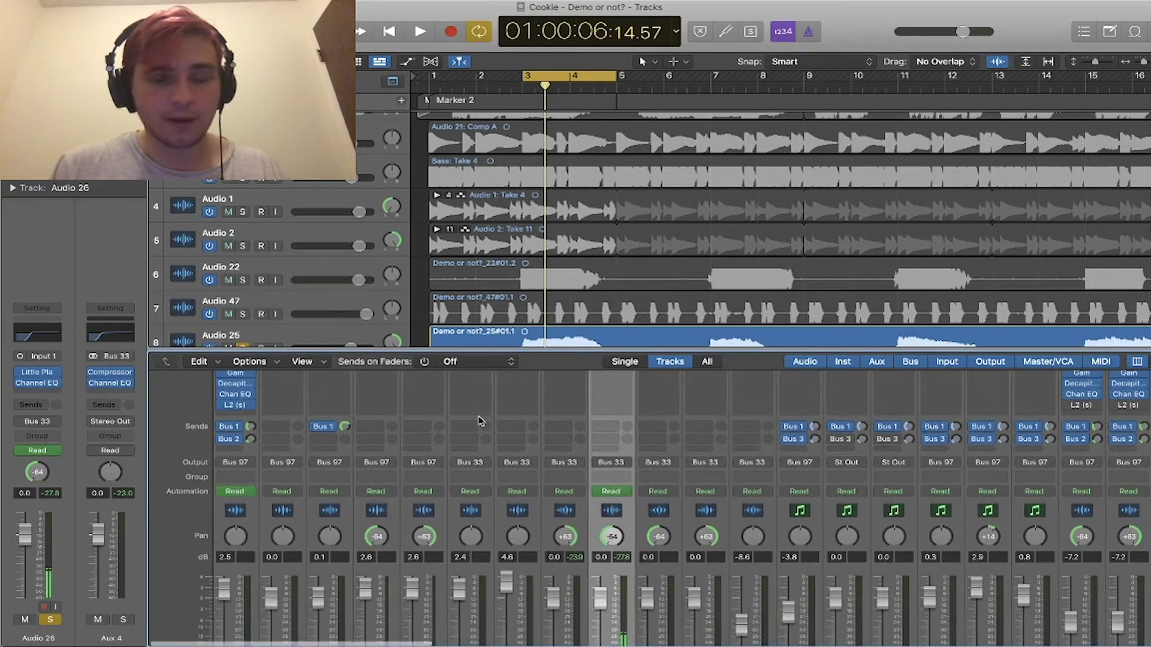
scroll(537, 405, up, 3)
scroll(549, 314, up, 1)
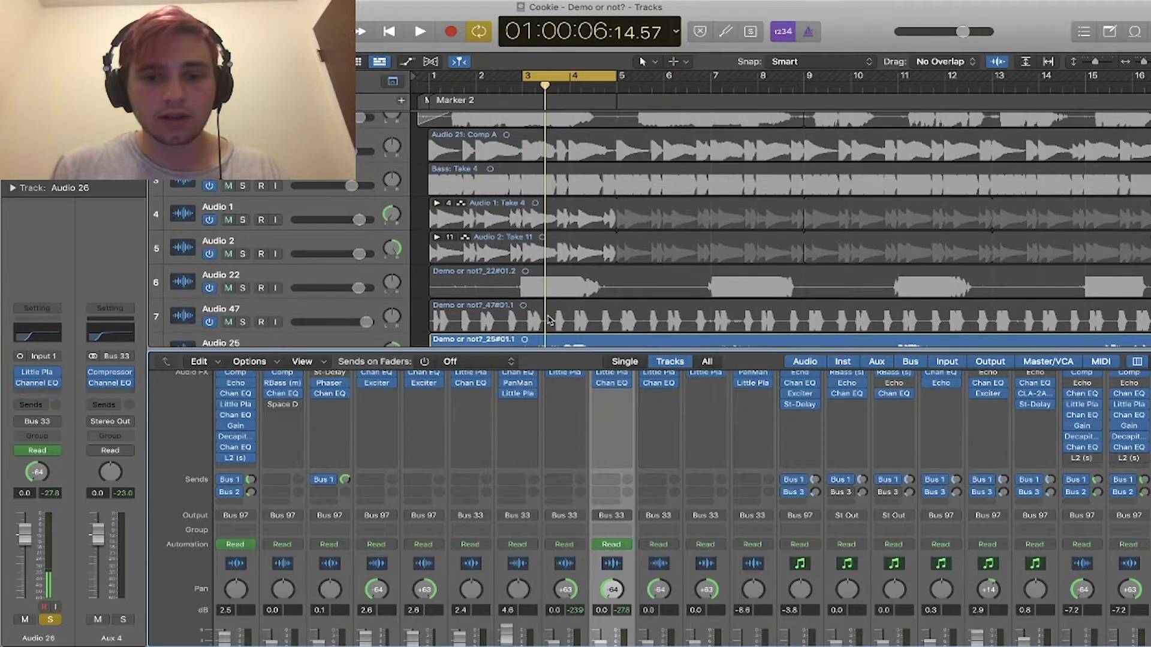
scroll(549, 321, up, 2)
scroll(560, 501, up, 2)
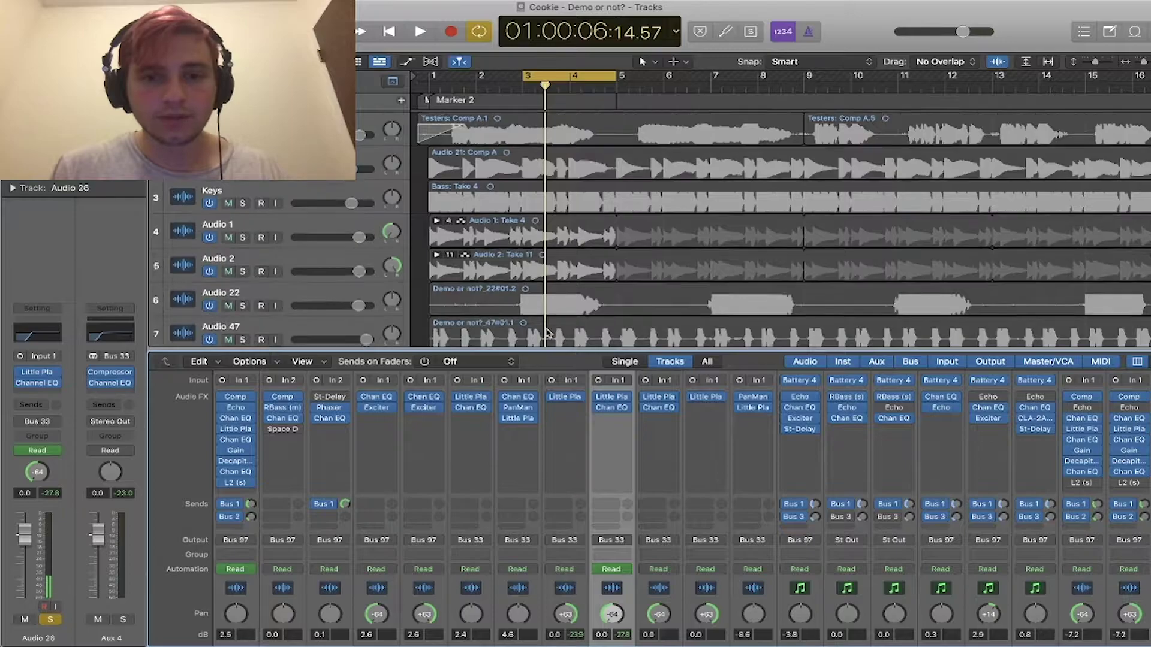
scroll(547, 333, down, 10)
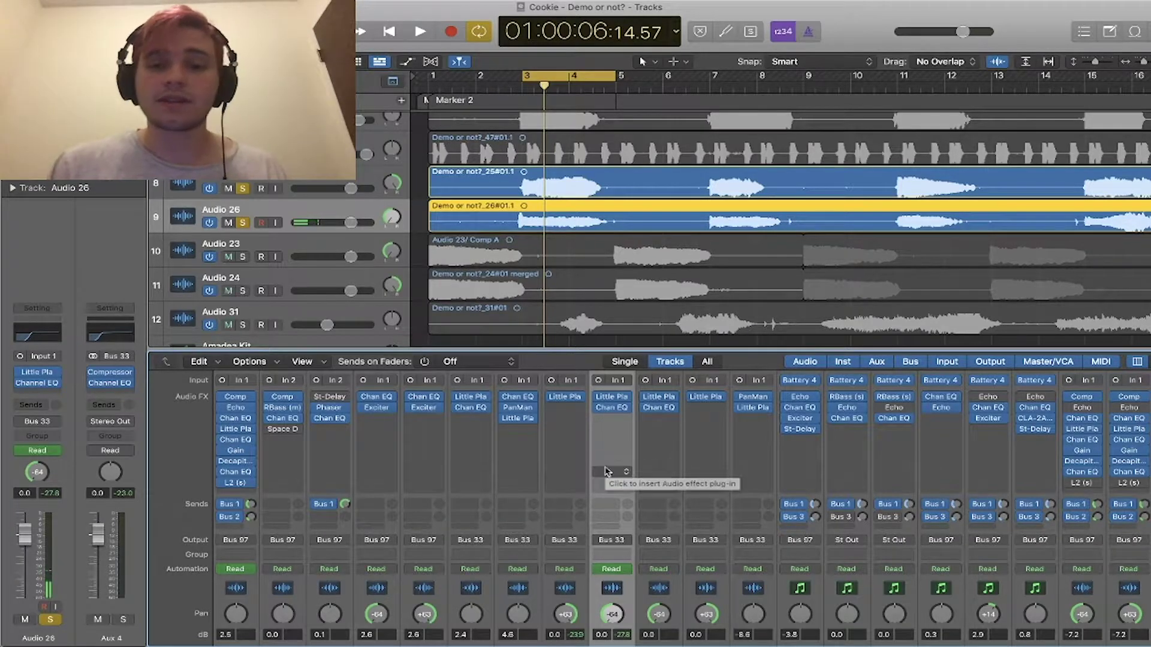
click(620, 429)
click(637, 409)
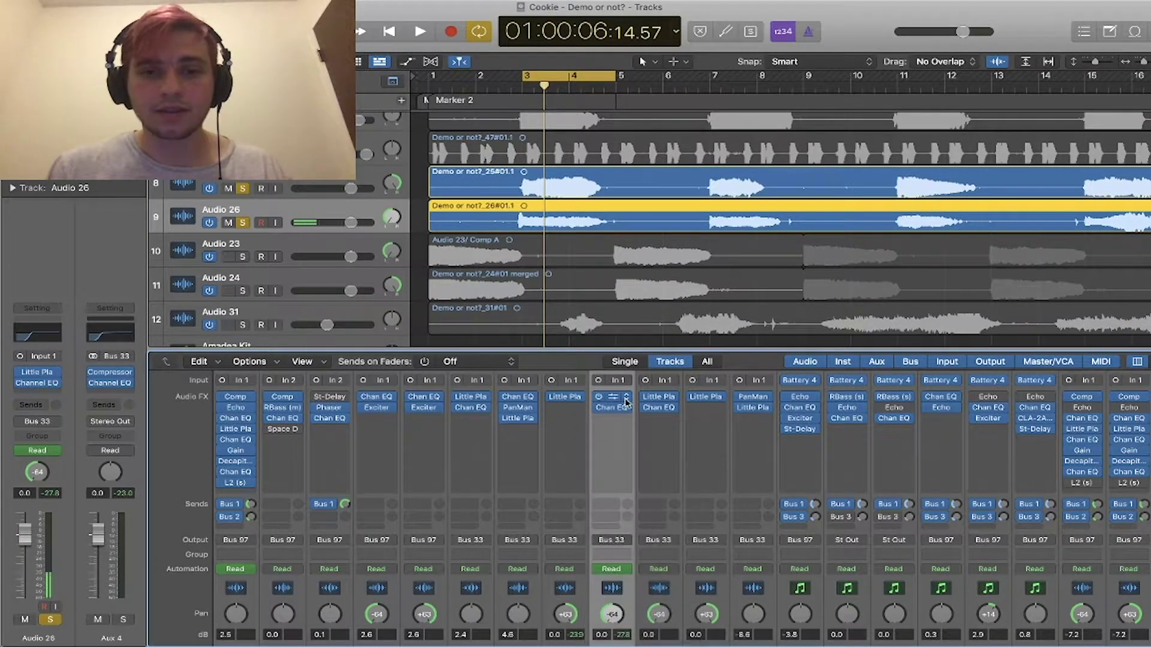
- Bypass the plug-ins on Audio 25, Audio 26 and Aux 4, and play the loop to hear the unprocessed sound
scroll(635, 413, up, 2)
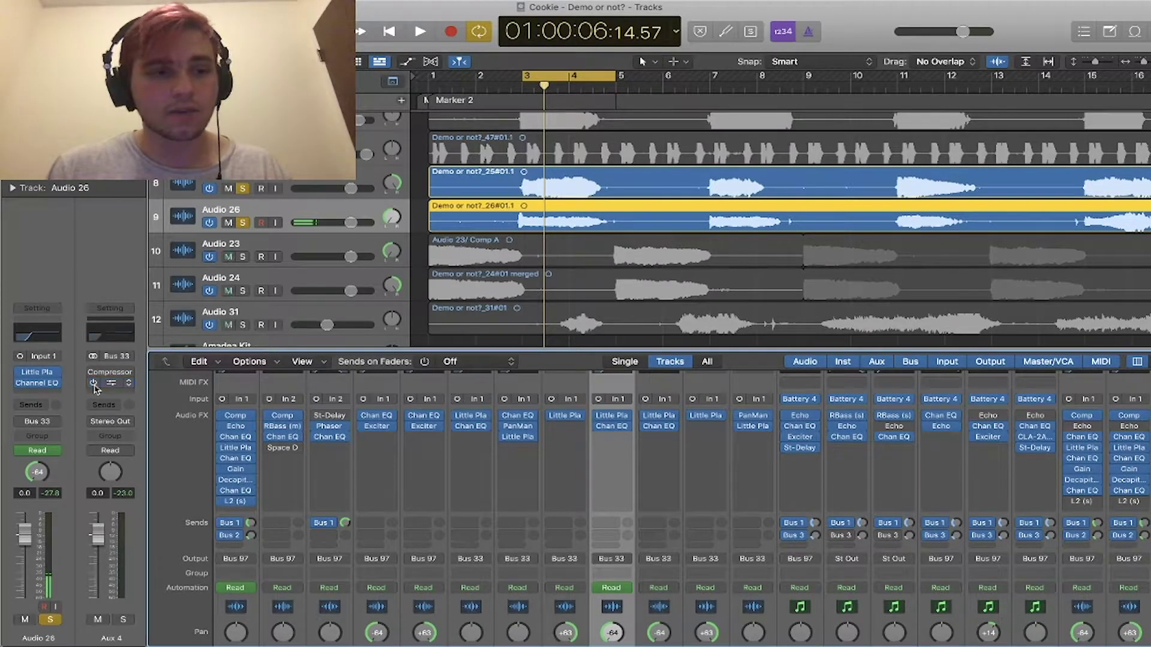
scroll(542, 488, up, 2)
click(597, 439)
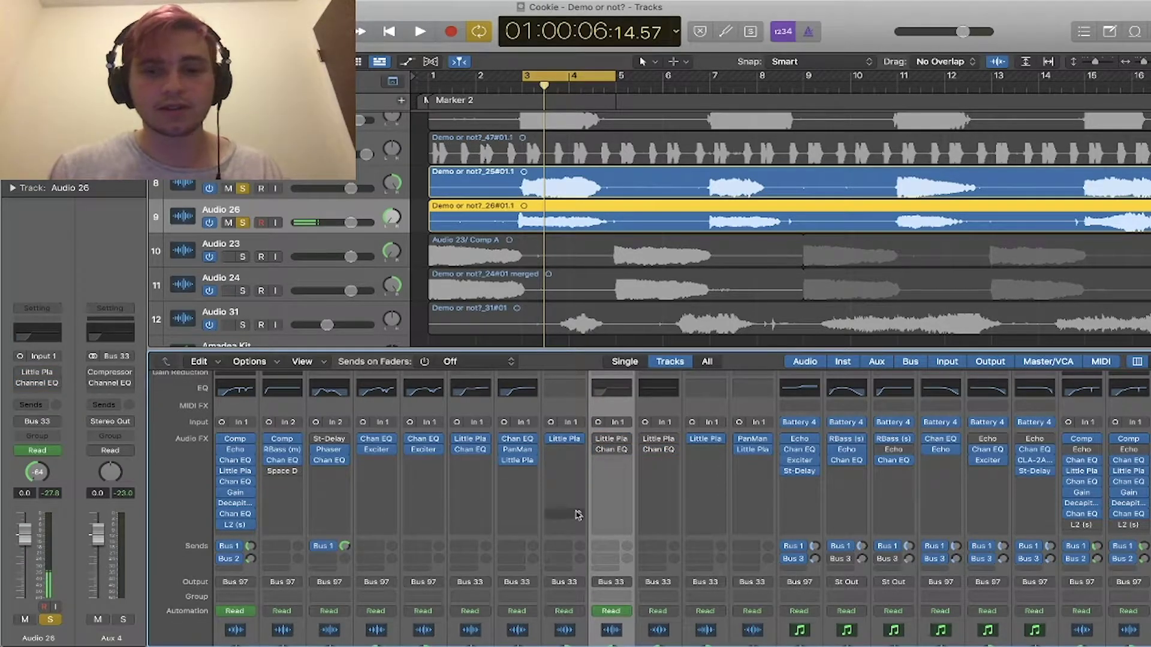
key(space)
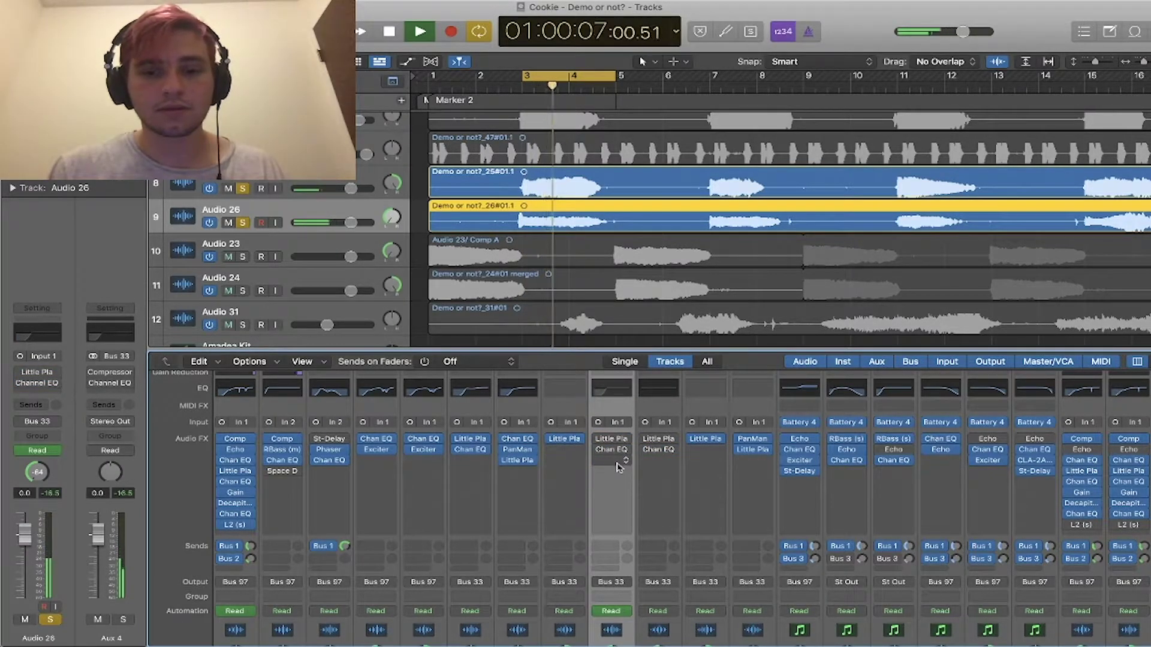
scroll(620, 468, down, 2)
key(space)
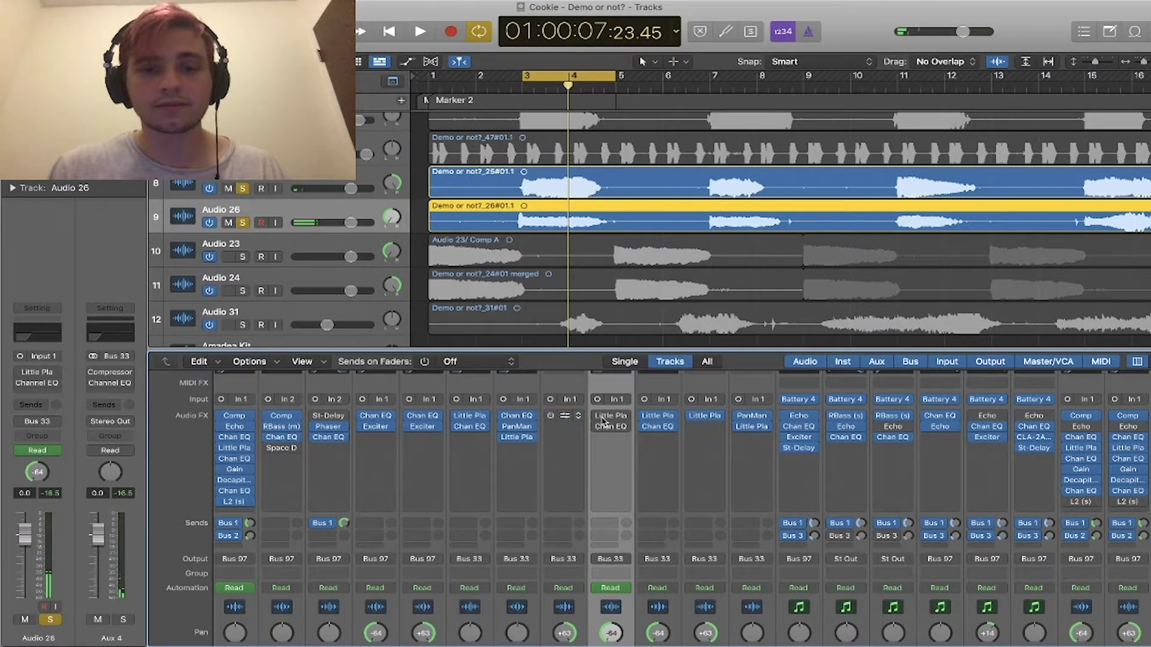
key(space)
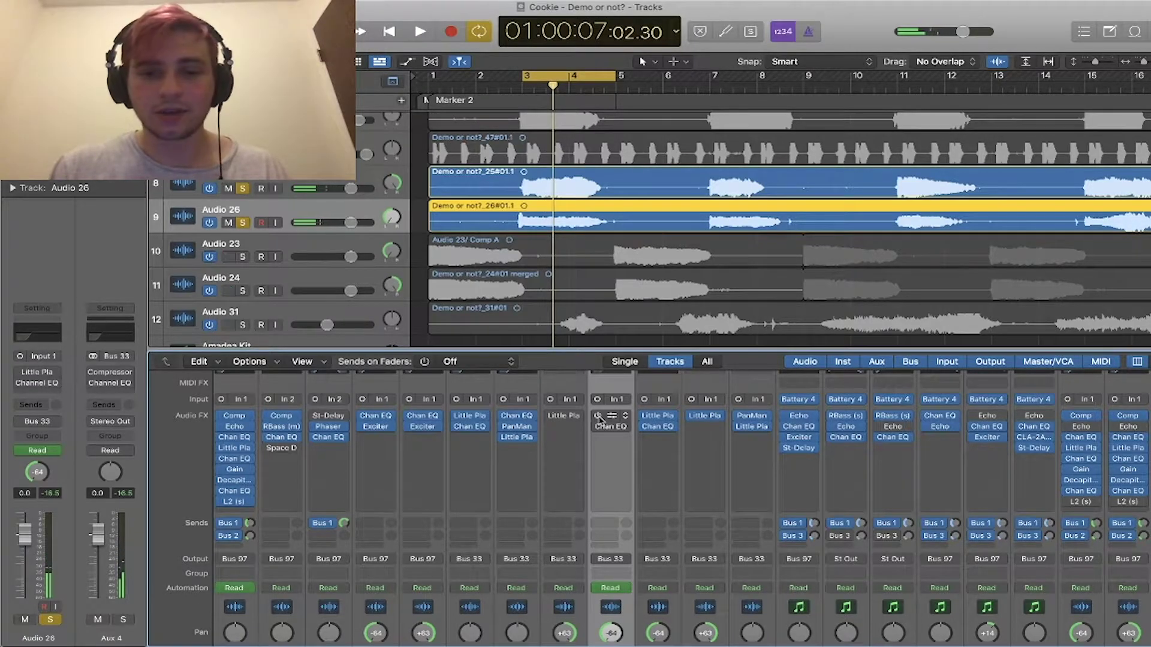
- Re-enable Little Plate on Audio 25 and Audio 26, and inspect the reverb's settings on both tracks
scroll(601, 421, up, 1)
drag(551, 431, 608, 433)
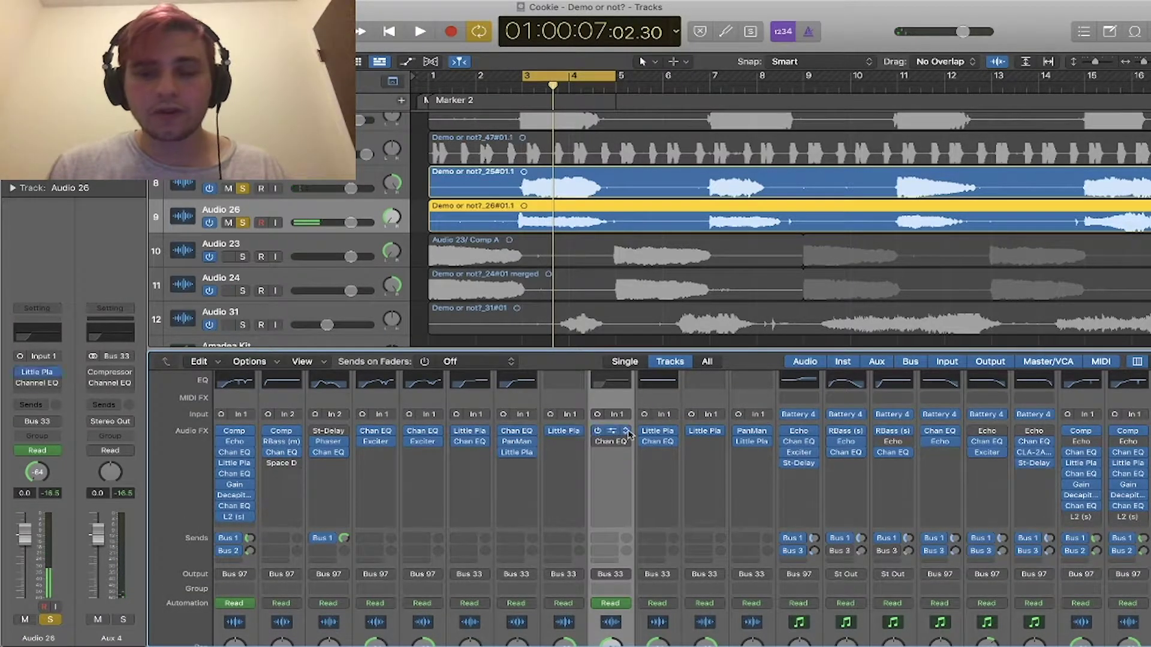
click(614, 432)
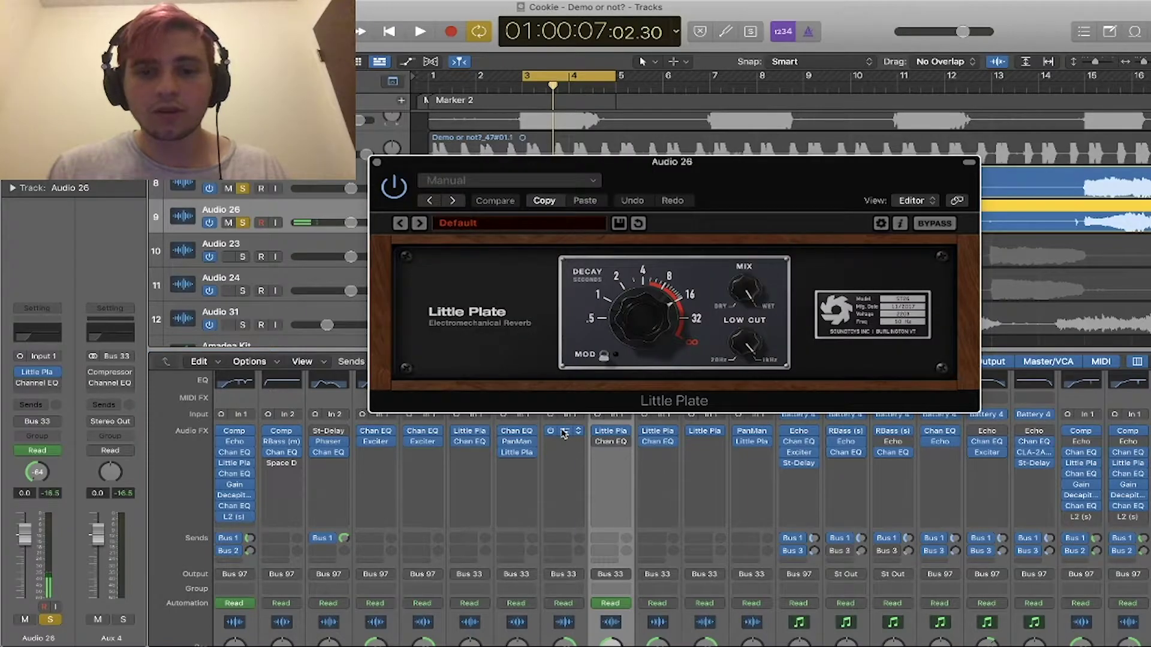
click(564, 432)
drag(736, 192, 605, 414)
click(378, 162)
click(259, 399)
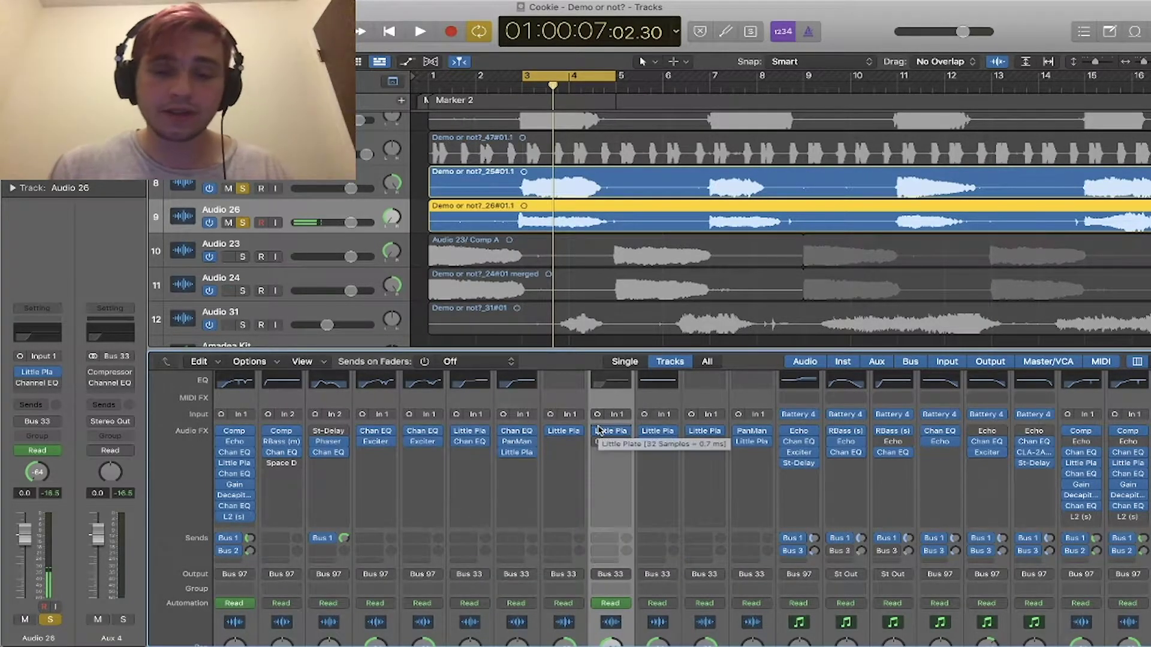
- Compare the looped section with Little Plate bypassed and active on Audio 25 and Audio 26 during playback
key(space)
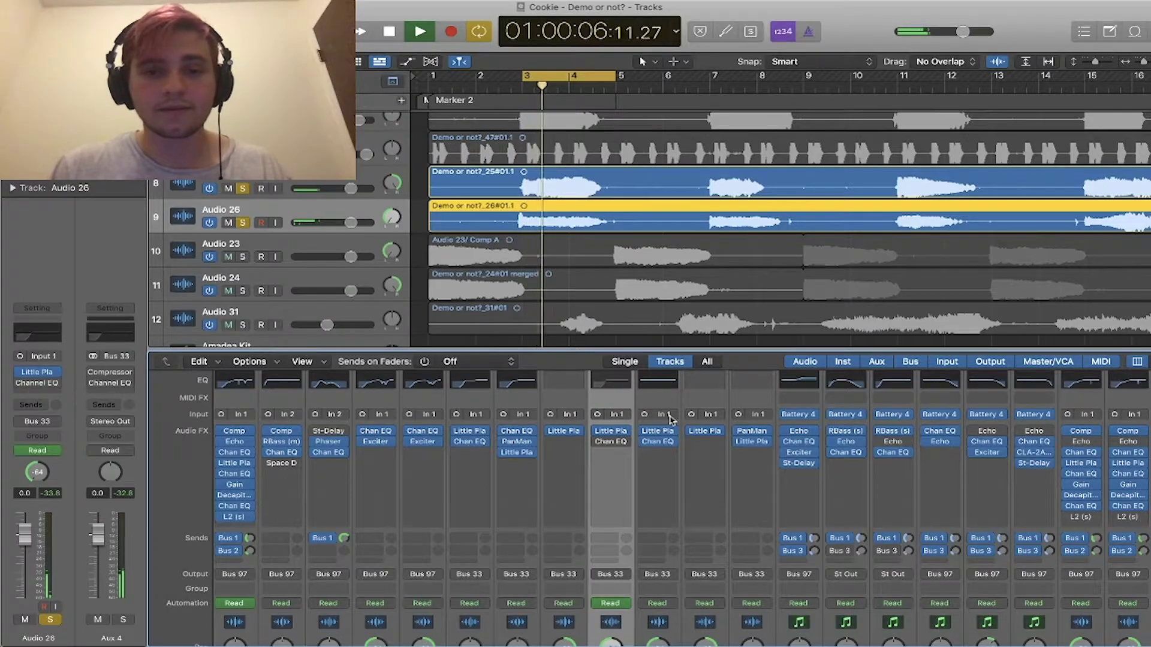
click(602, 432)
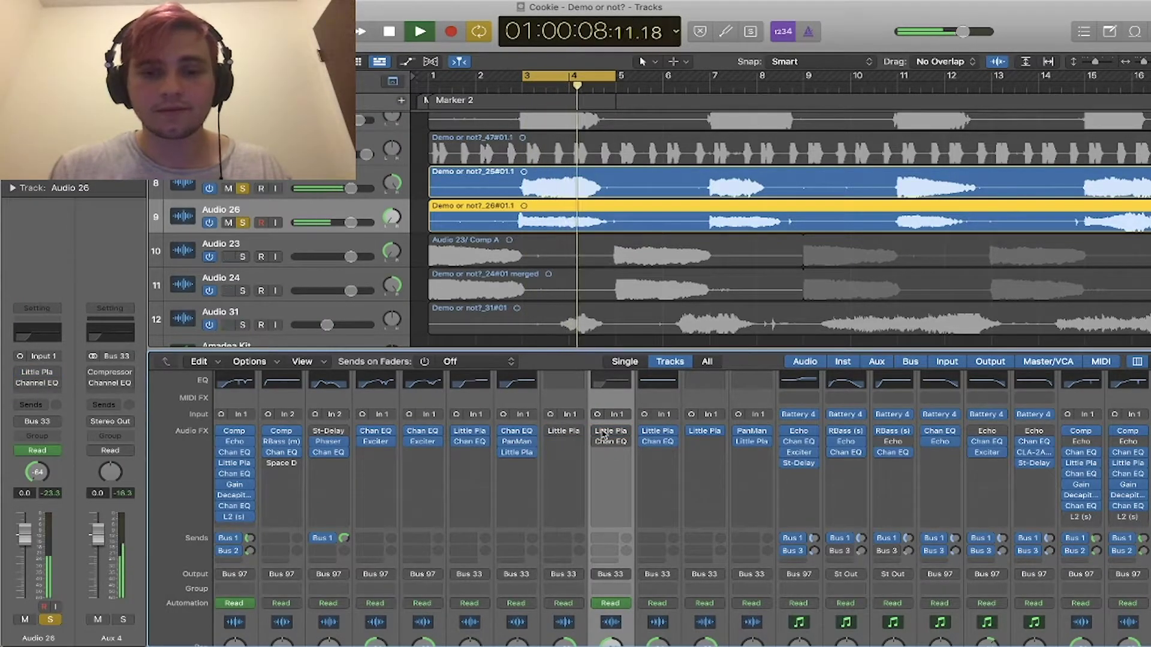
click(600, 432)
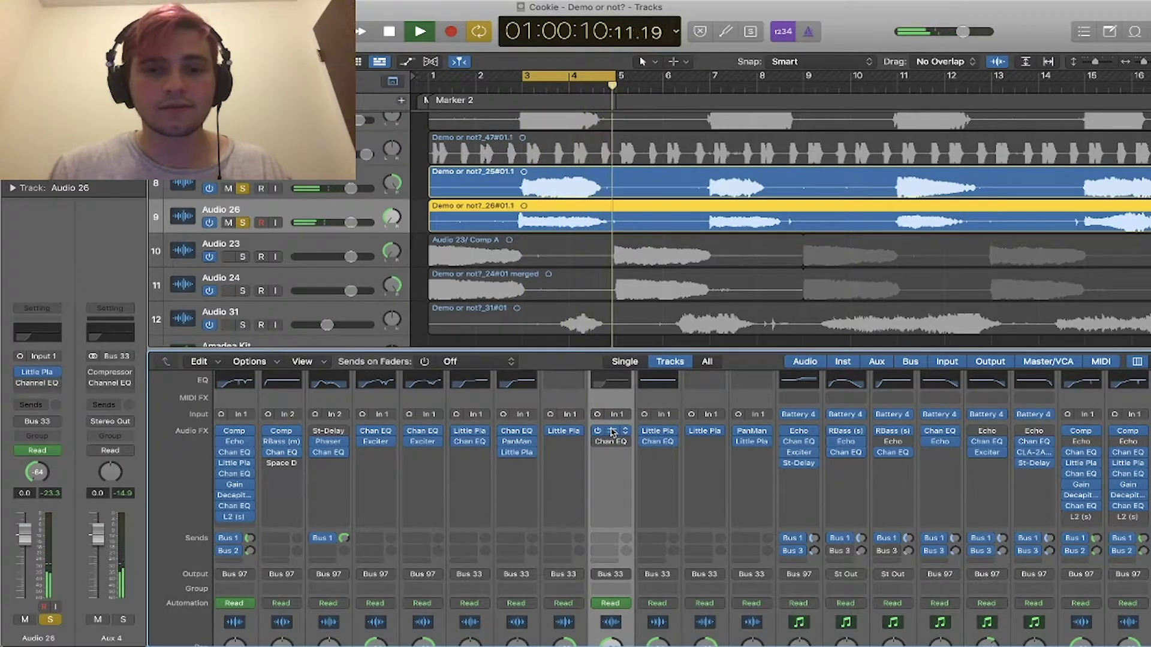
key(space)
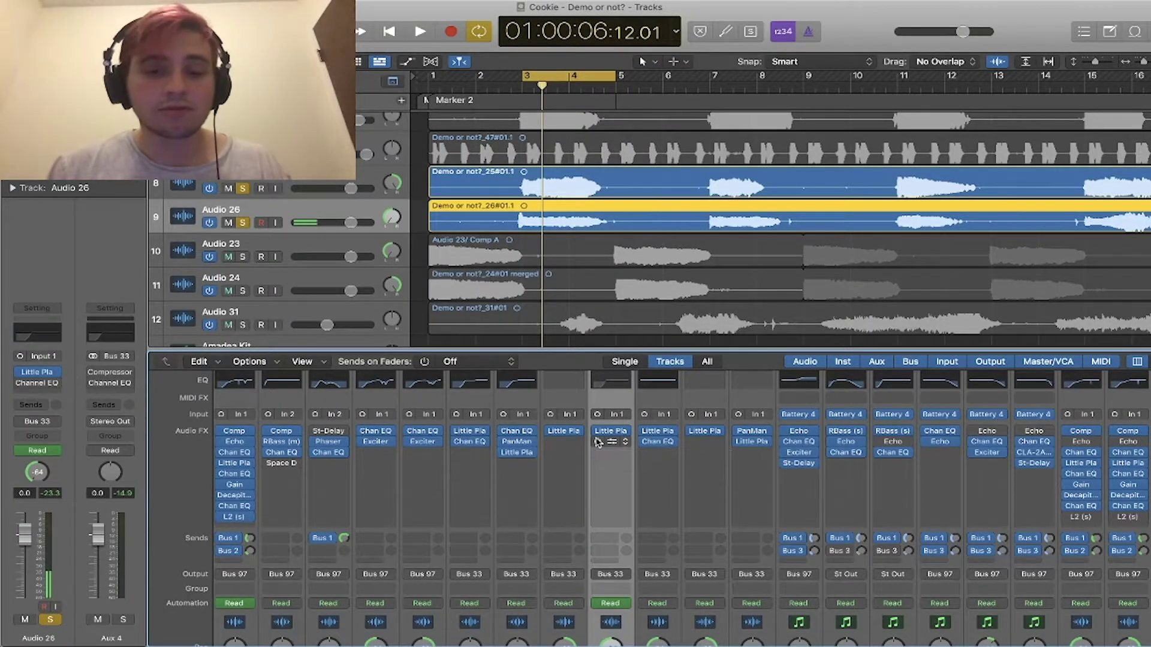
- Re-enable Channel EQ on Audio 26 and the Compressor on Aux 4, listening to the loop after each change
key(space)
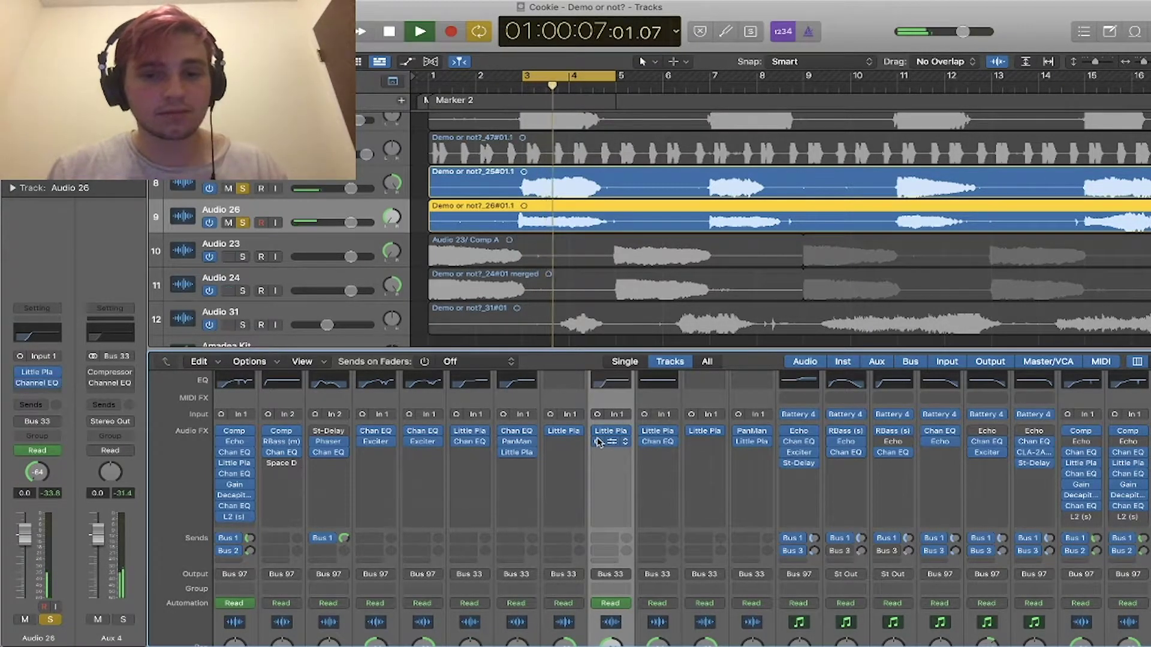
key(space)
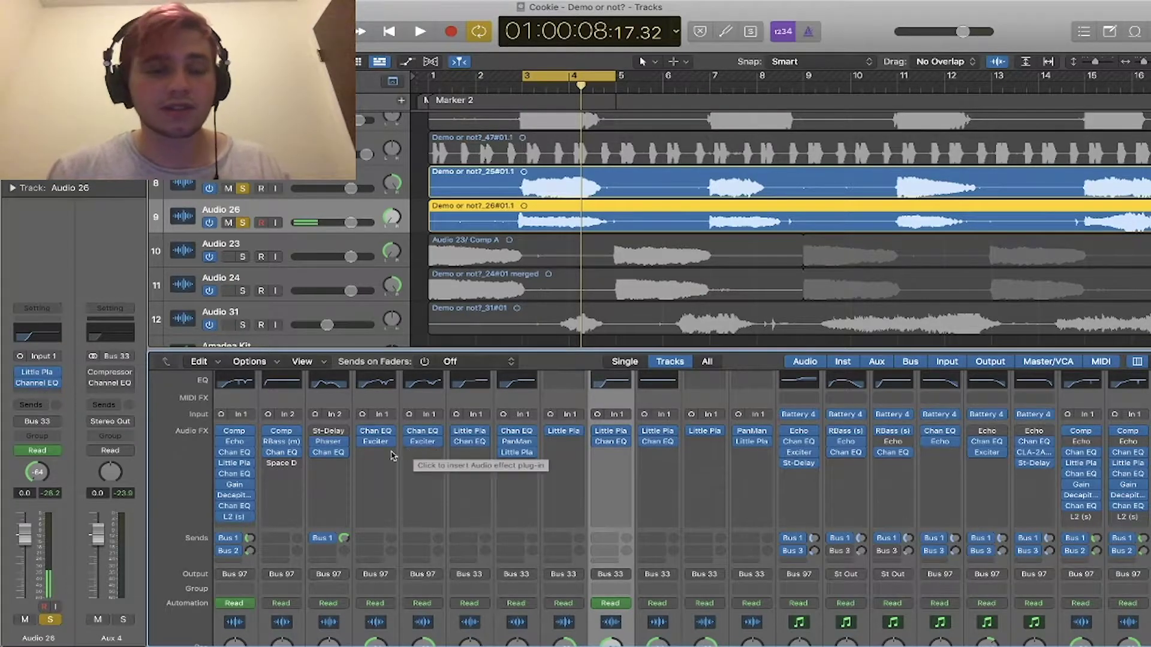
key(space)
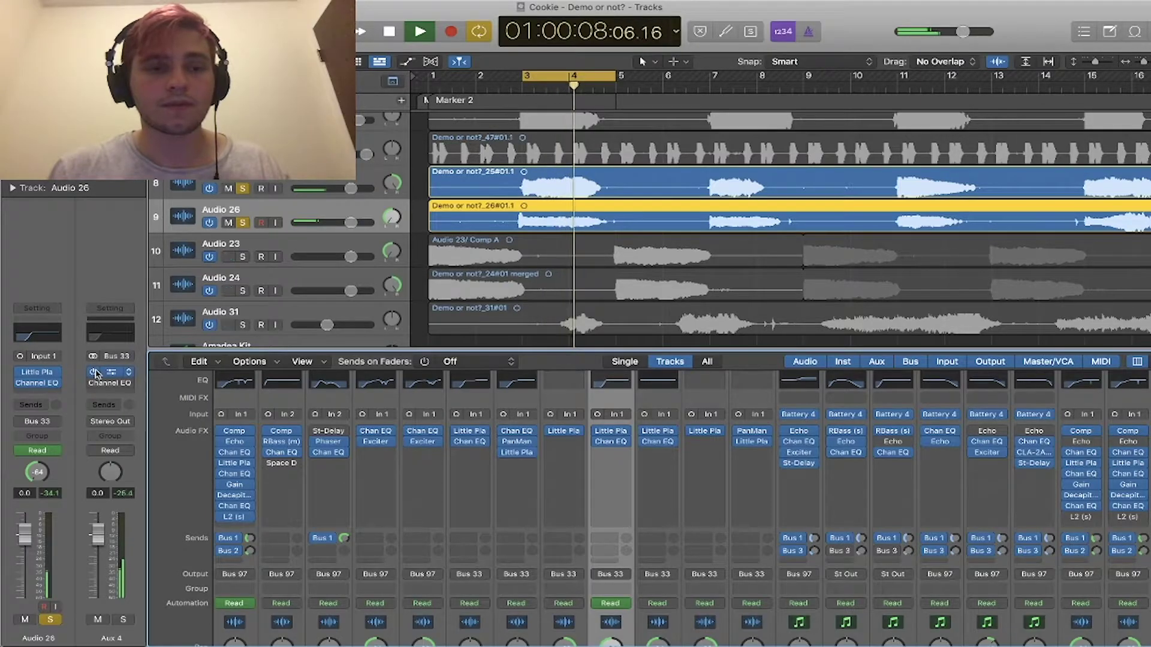
key(space)
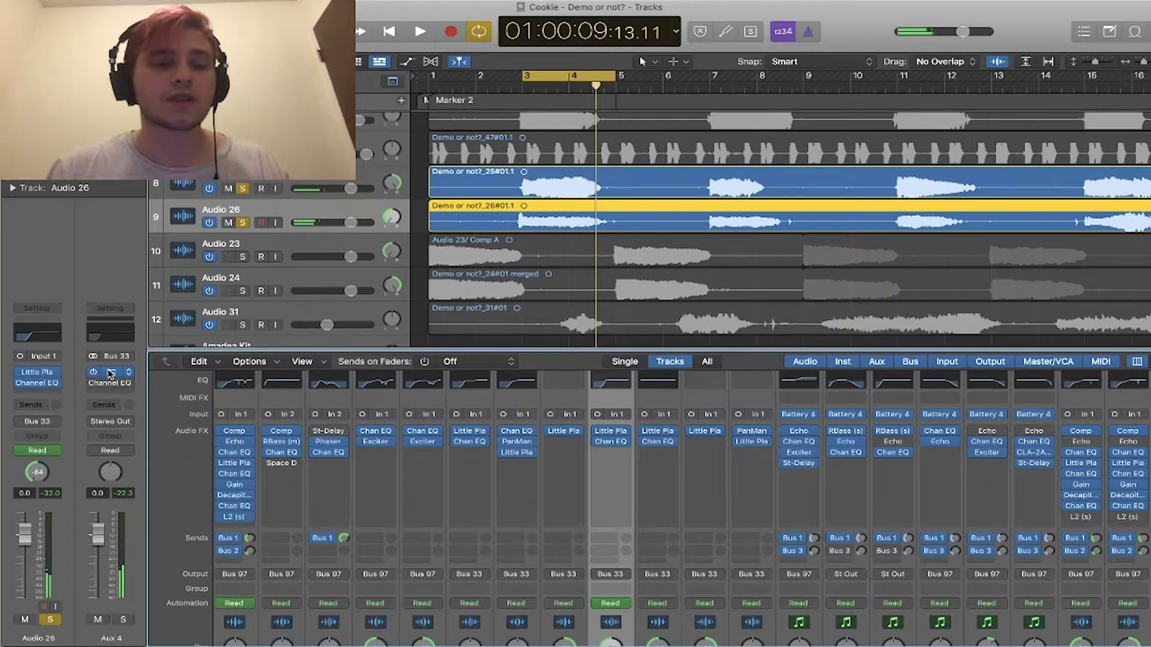
- In Aux 4's Compressor, set the ratio to 3.1:1, the threshold to -33 dB and the release to 5000 ms
click(111, 372)
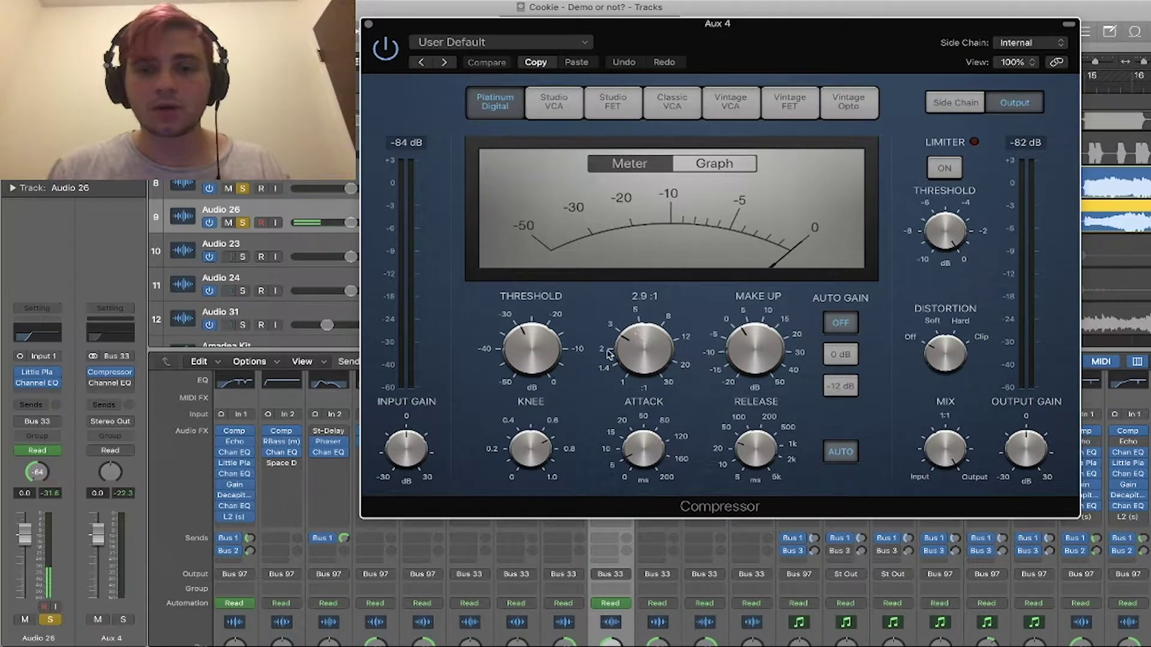
mouse_move(762, 355)
mouse_move(748, 456)
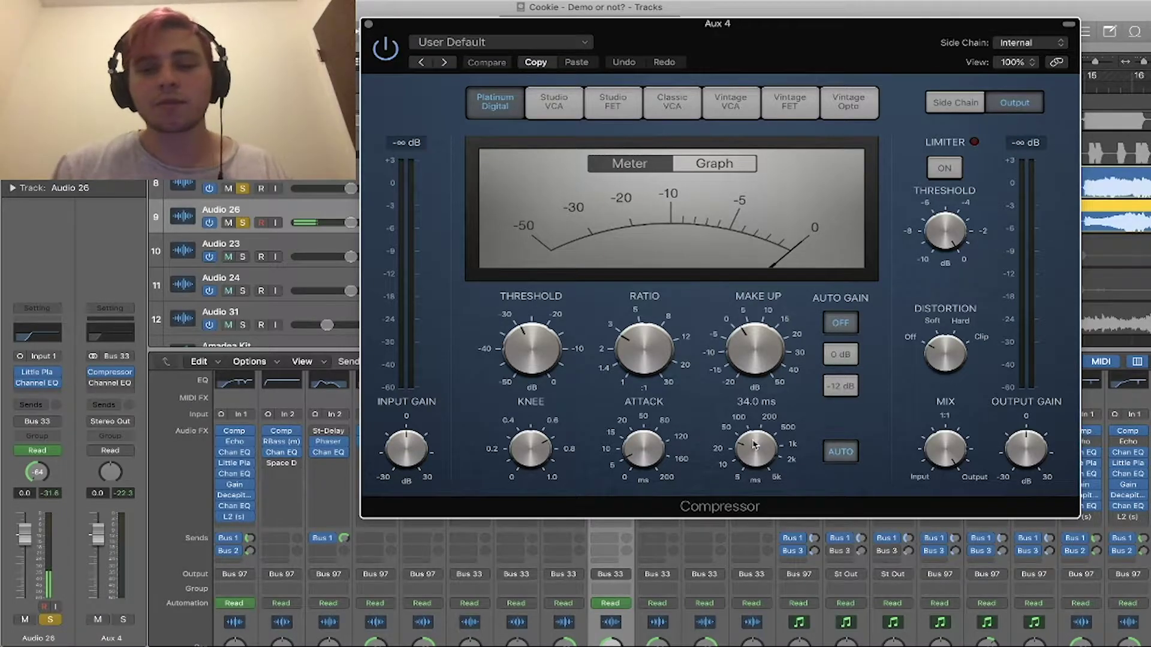
mouse_move(643, 334)
mouse_down()
mouse_move(666, 266)
mouse_move(637, 337)
mouse_up()
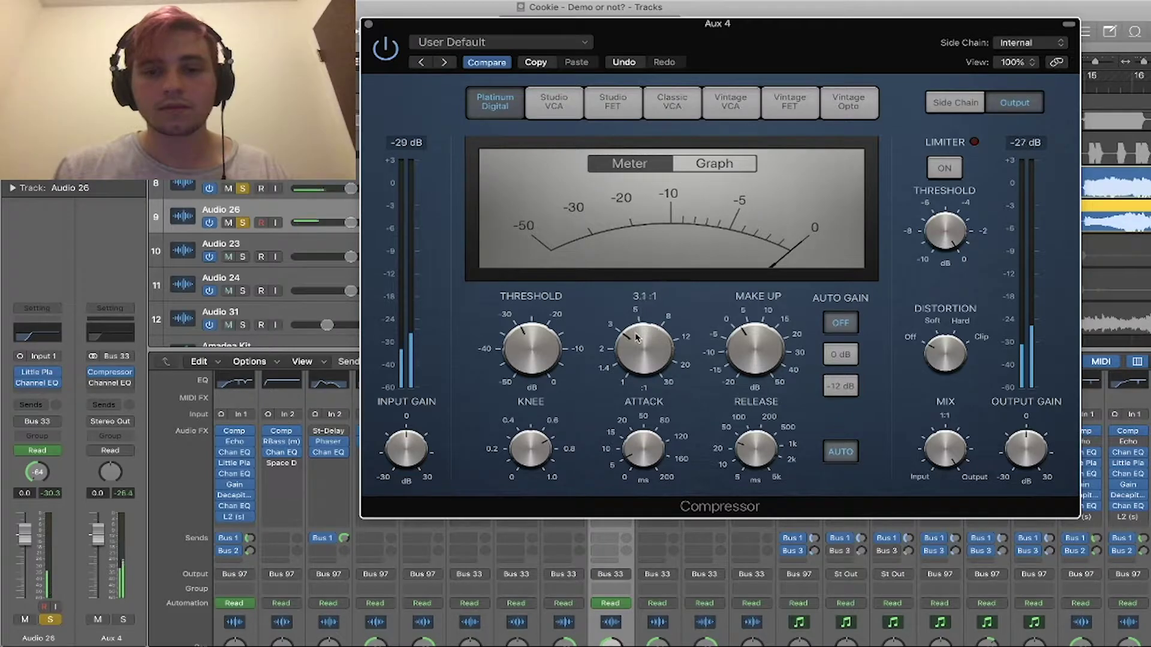
click(547, 351)
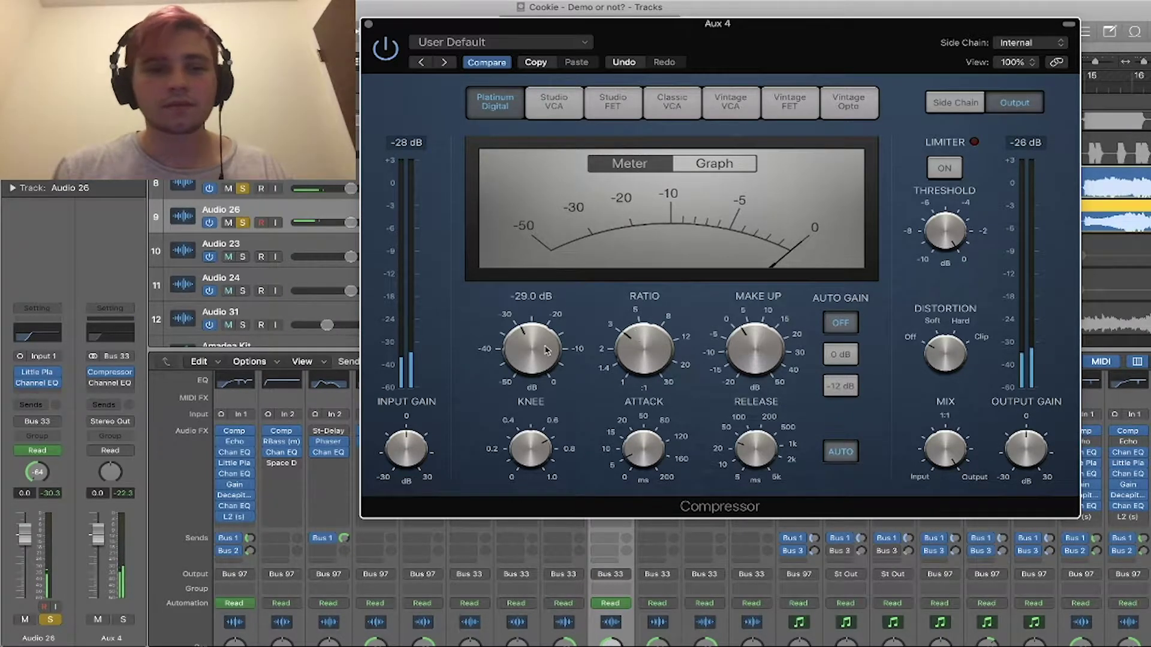
mouse_move(547, 350)
mouse_down()
mouse_move(568, 302)
mouse_move(545, 358)
mouse_up()
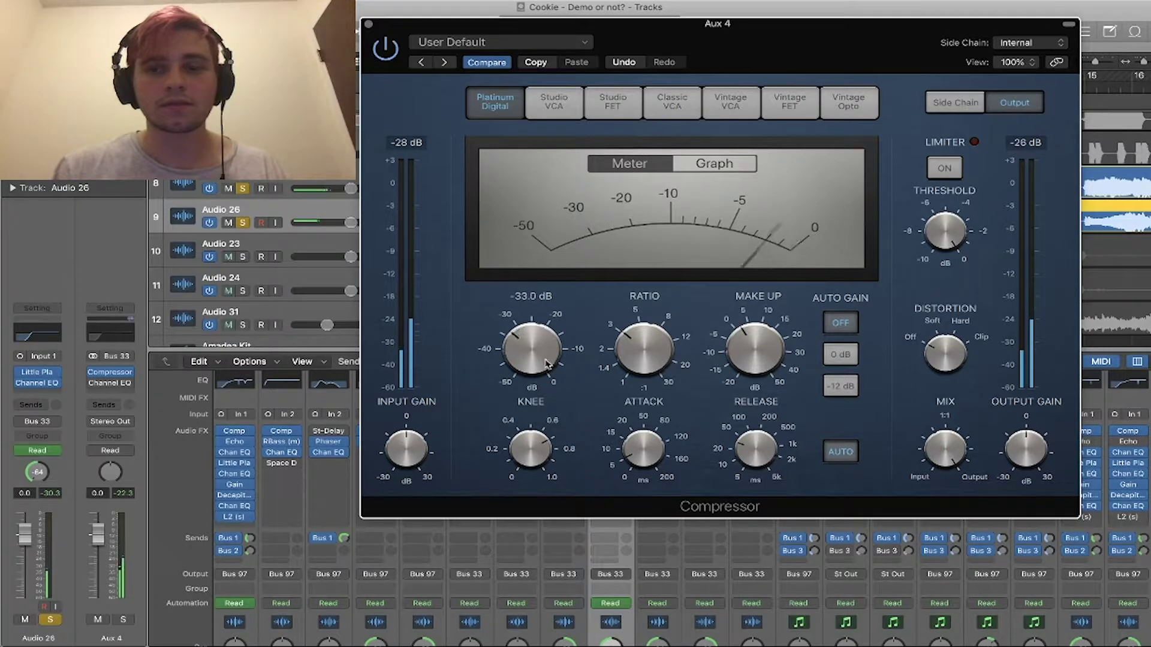
click(767, 473)
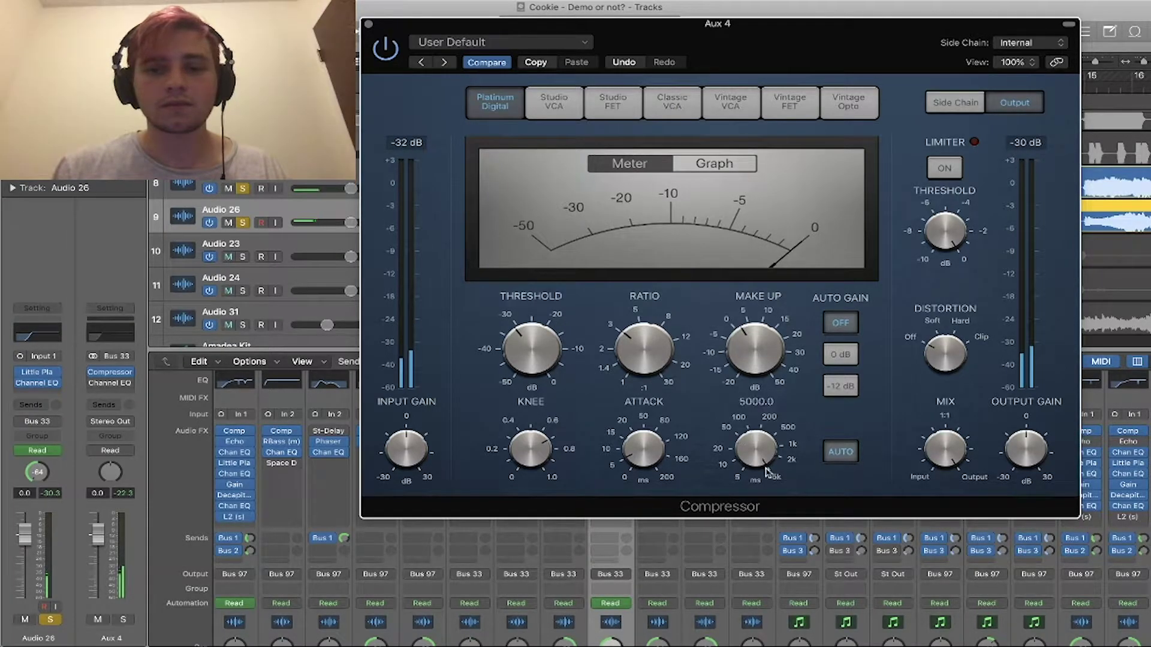
- Set the release of Aux 4's Compressor to 54 ms, fine-tune its threshold and close the plug-in
drag(742, 405, 734, 407)
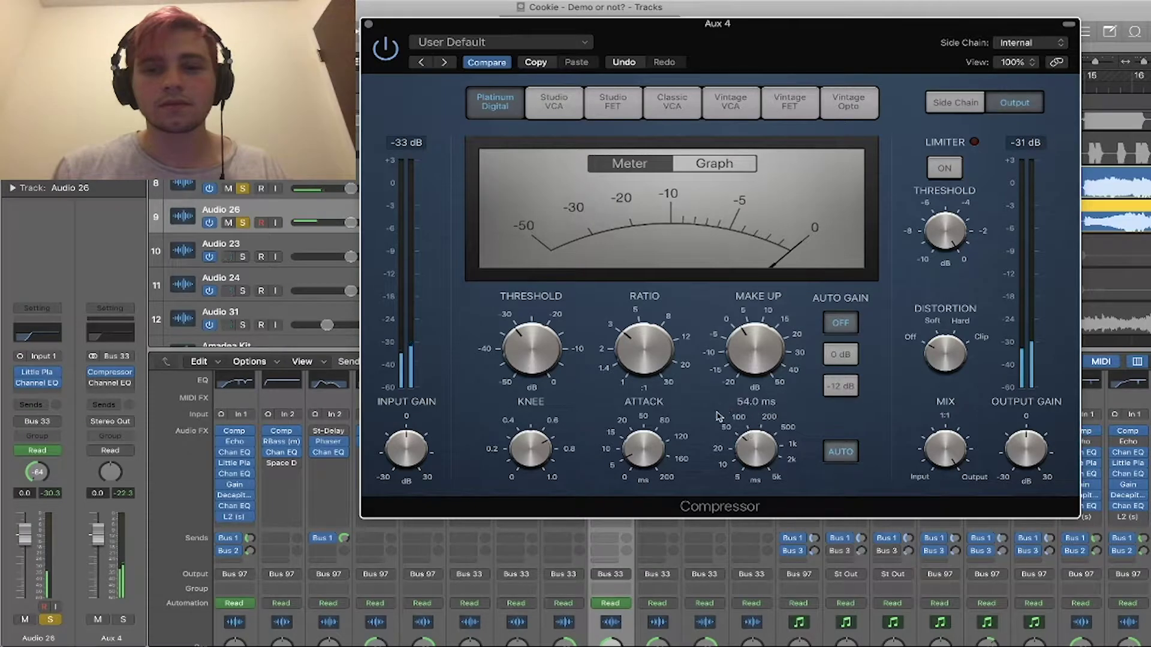
drag(530, 356, 530, 354)
drag(748, 438, 746, 443)
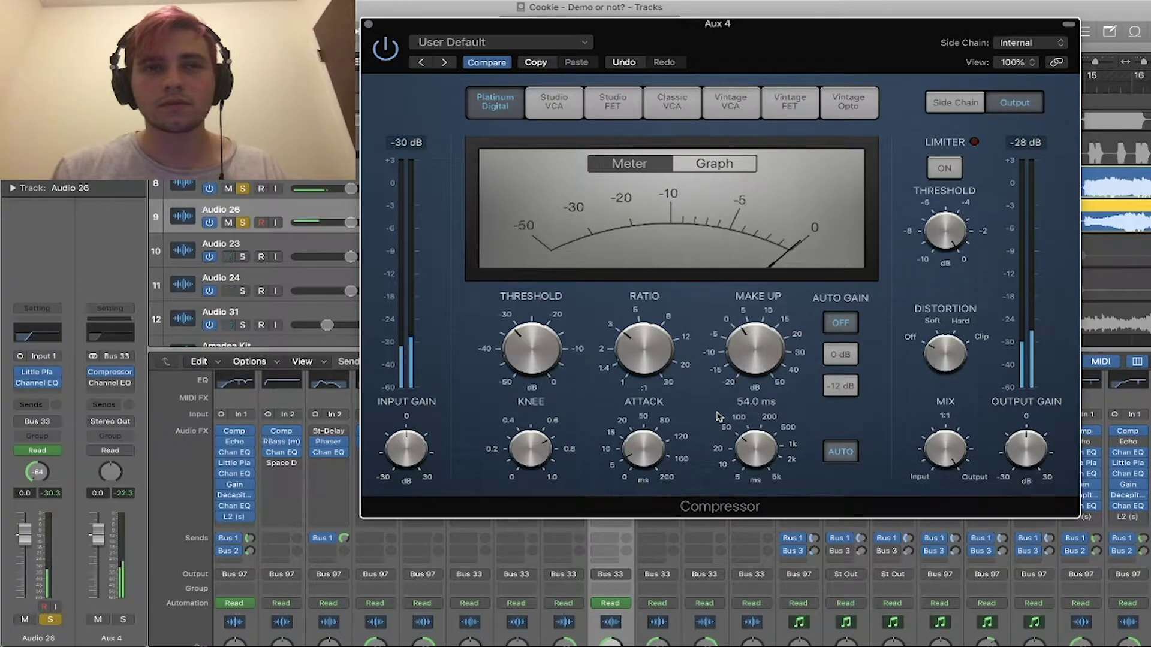
click(369, 26)
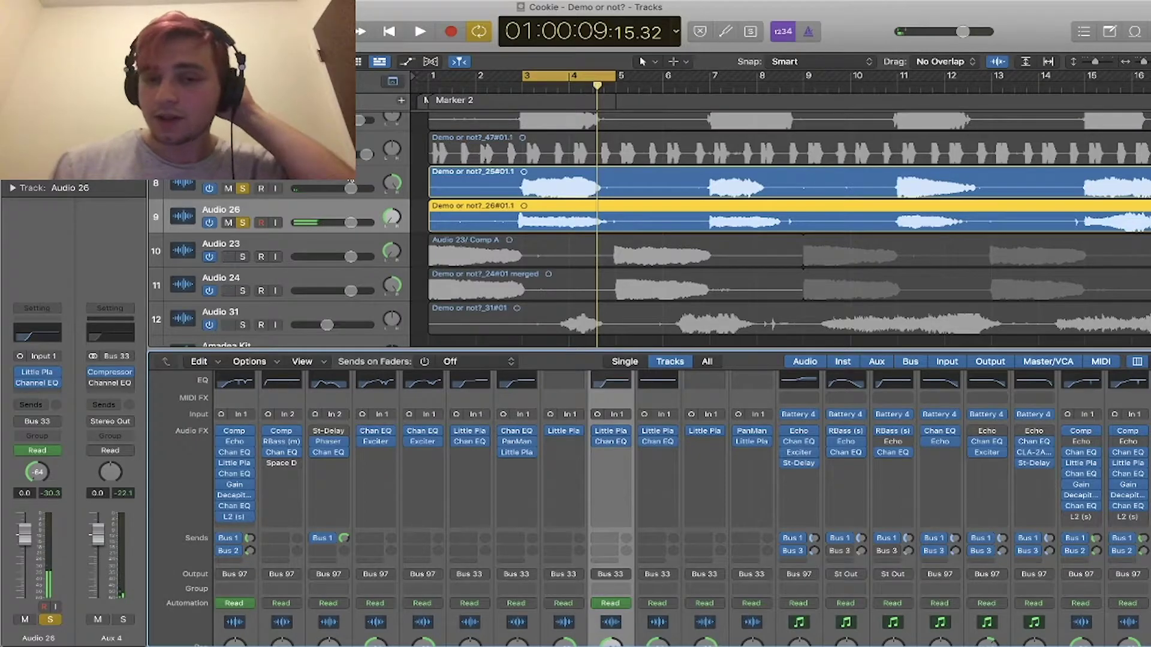
- Reopen Aux 4's Compressor and compare its saved and edited settings during playback, finishing on the edited version
click(112, 374)
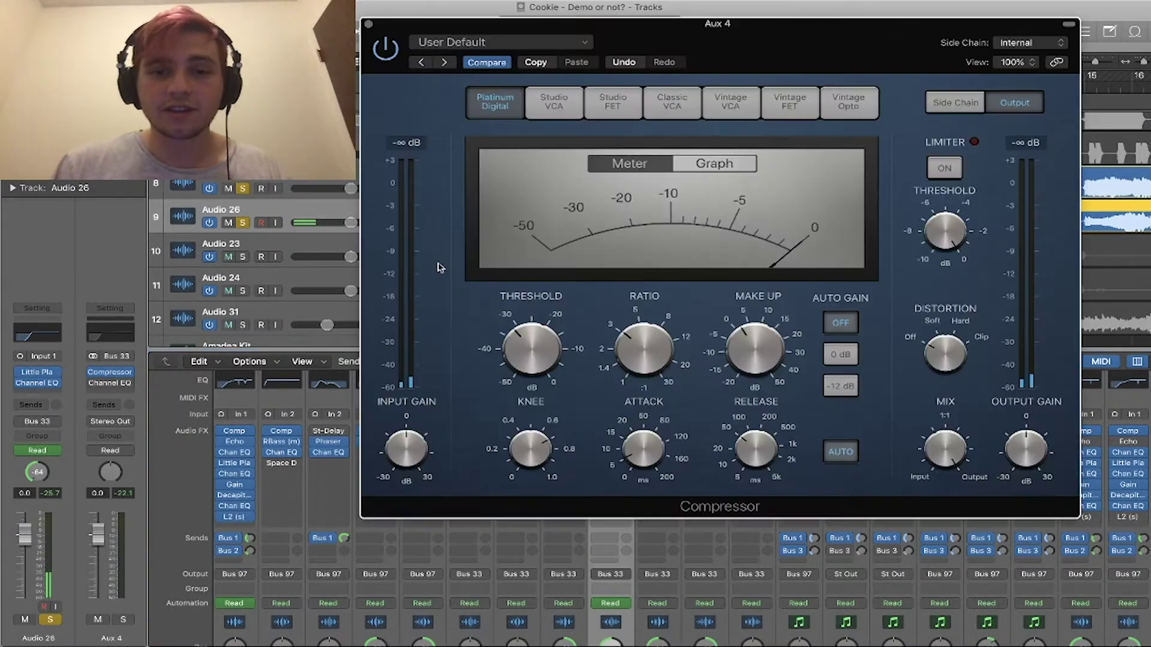
click(497, 63)
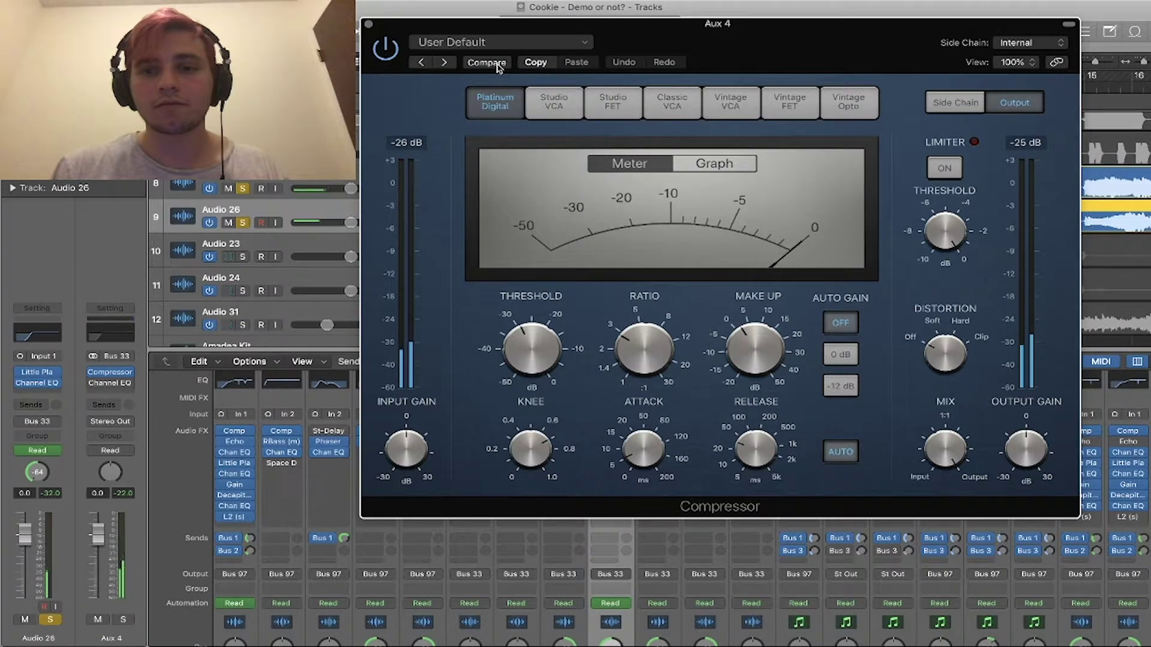
click(497, 63)
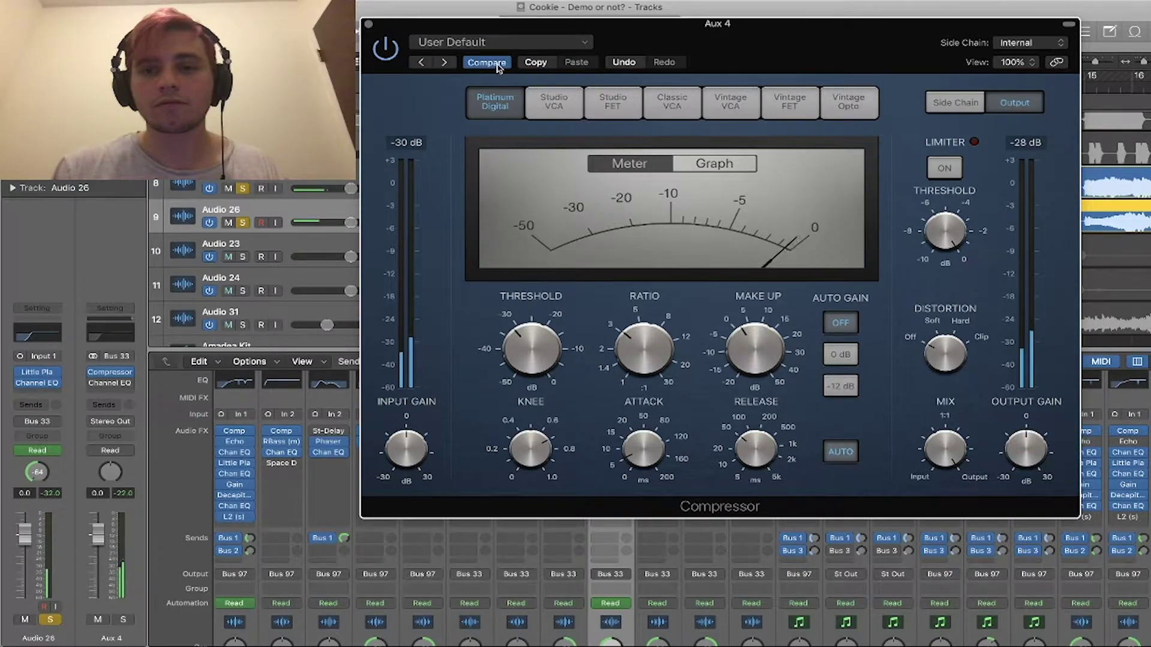
click(368, 23)
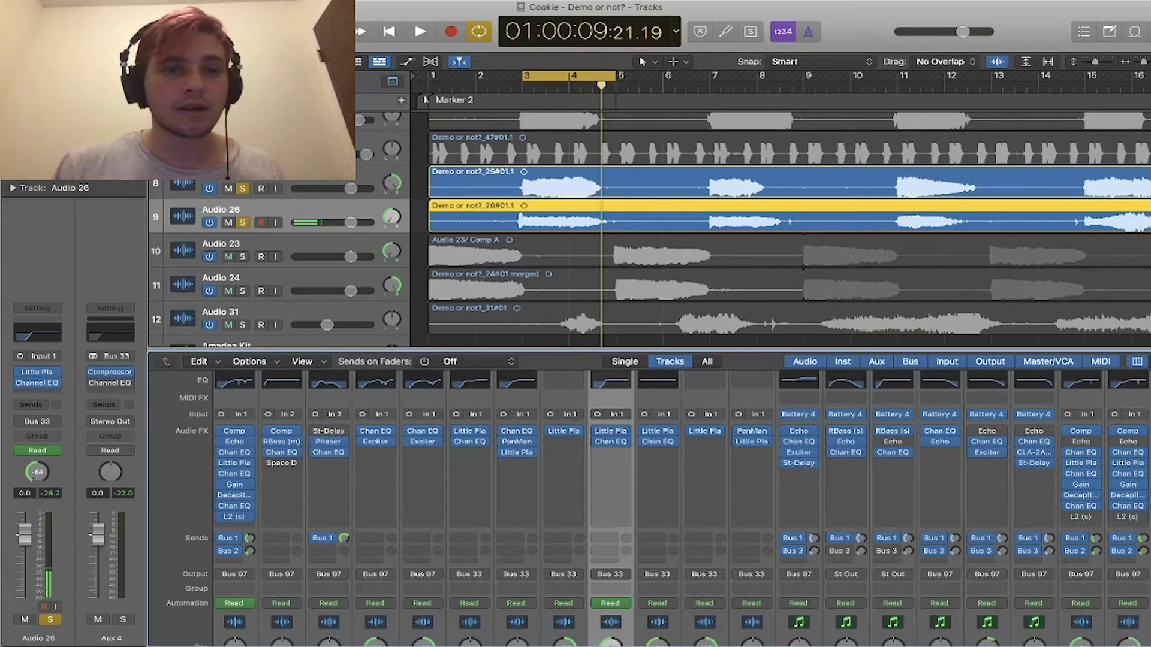
- Open Aux 4's Channel EQ and compare the looped section with the EQ bypassed and active
alt+click(242, 188)
key(ctrl+s)
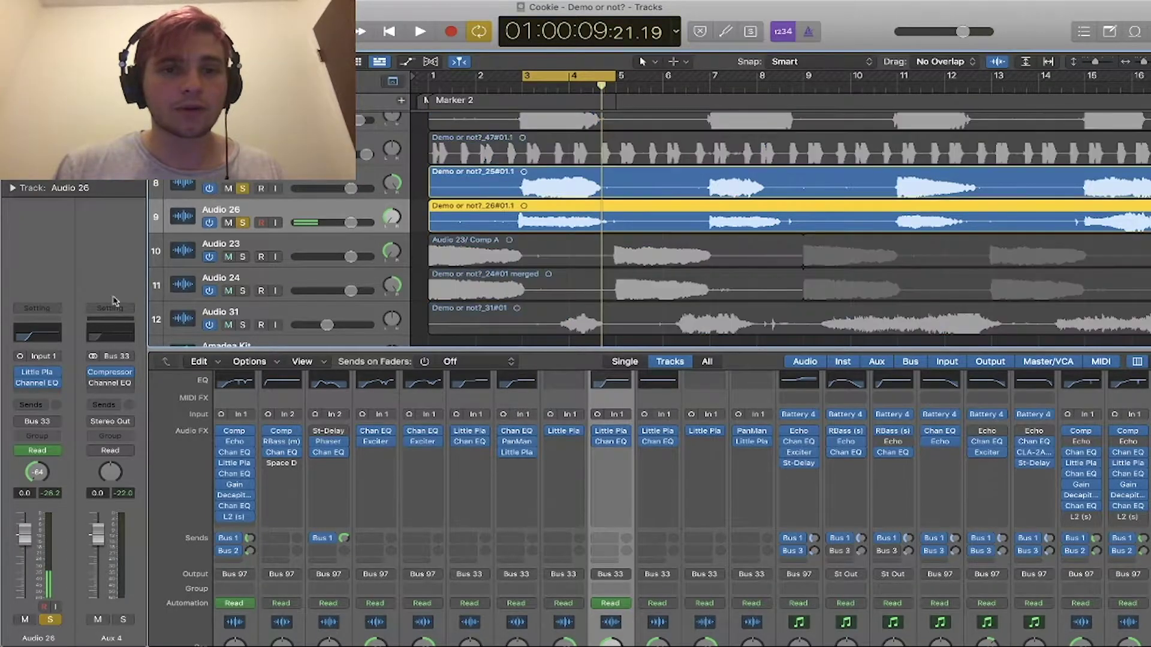
click(112, 384)
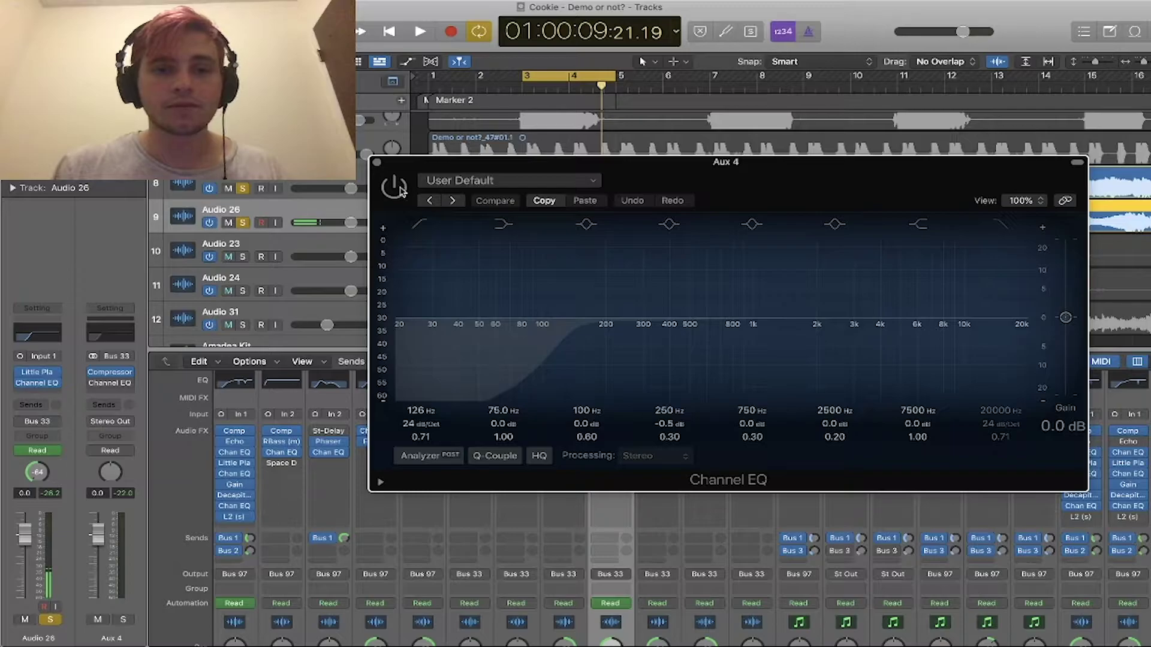
key(space)
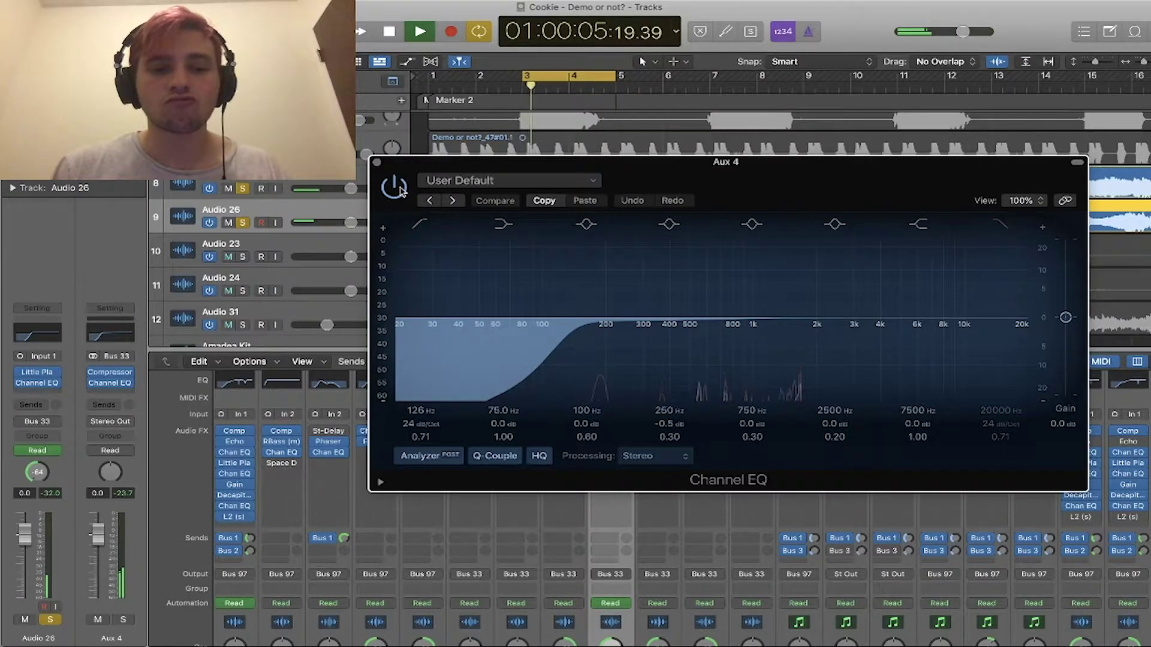
click(401, 190)
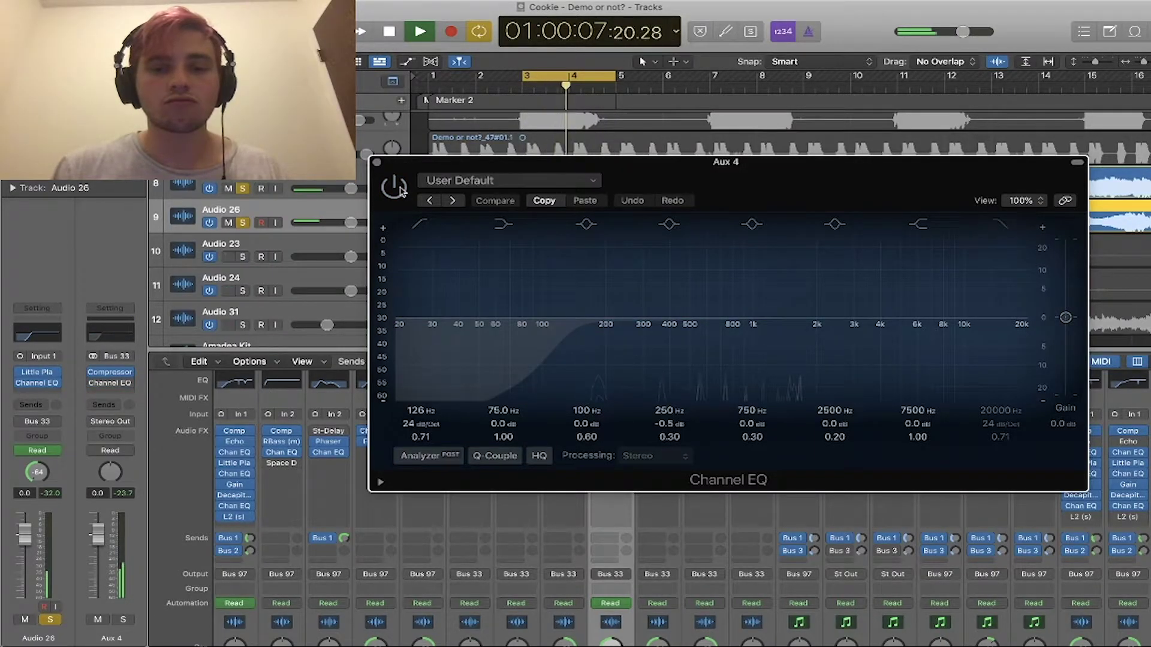
click(401, 190)
key(space)
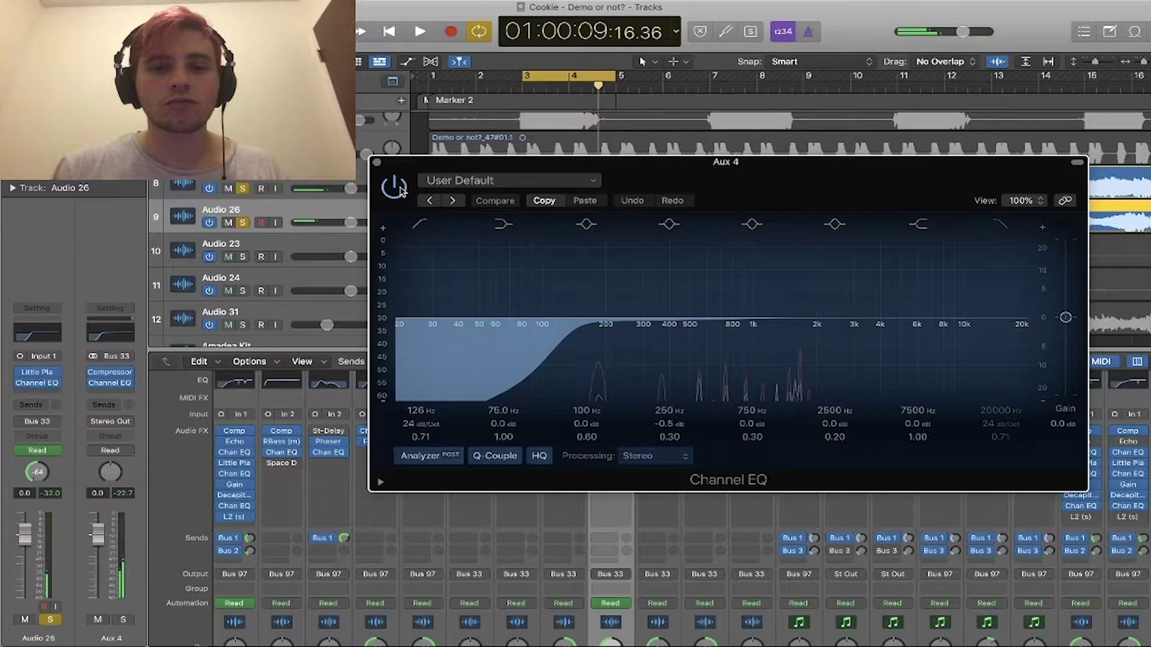
click(377, 161)
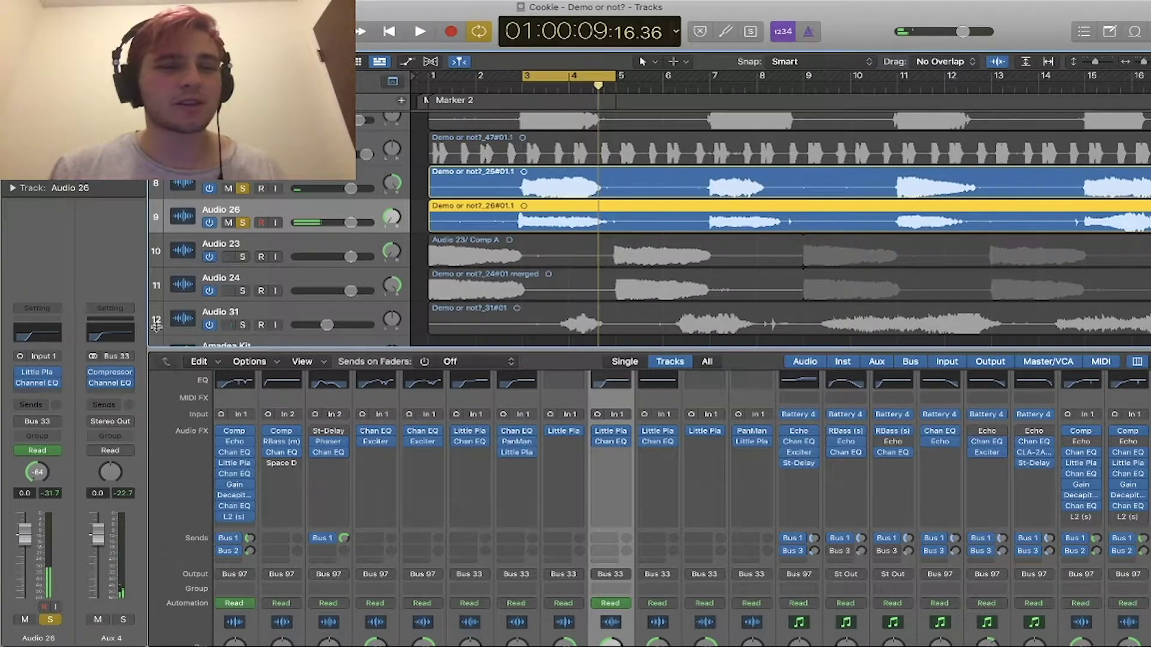
- Replay the loop and check Aux 4's Channel EQ off and on once more, leaving it active
mouse_move(94, 385)
key(space)
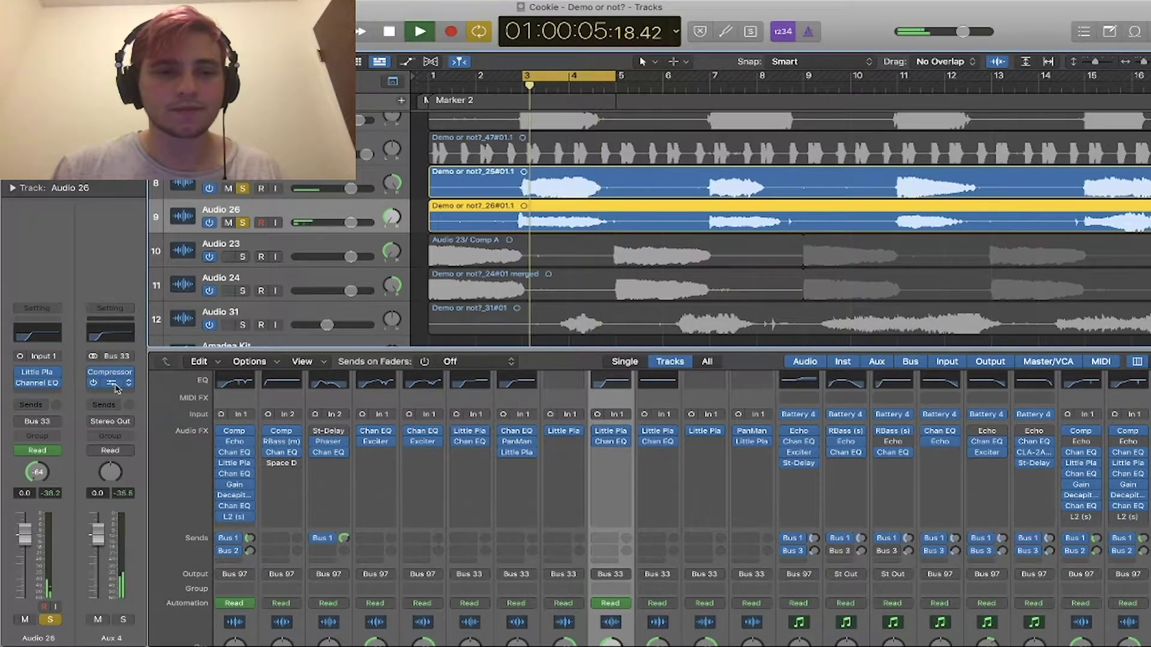
click(109, 383)
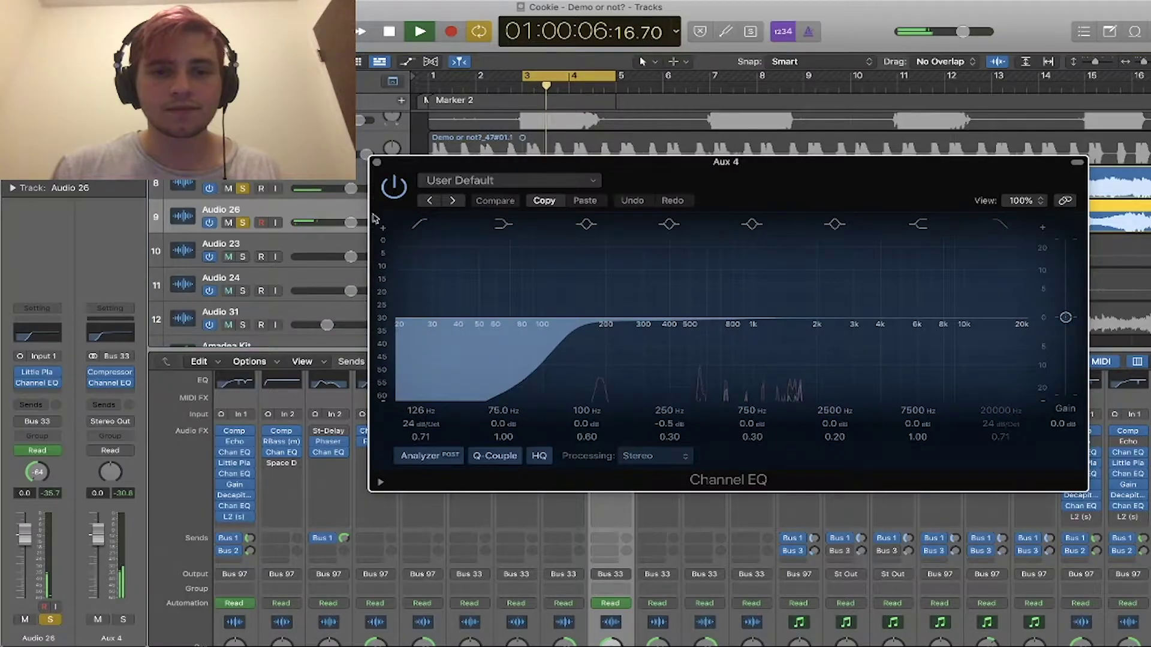
click(406, 197)
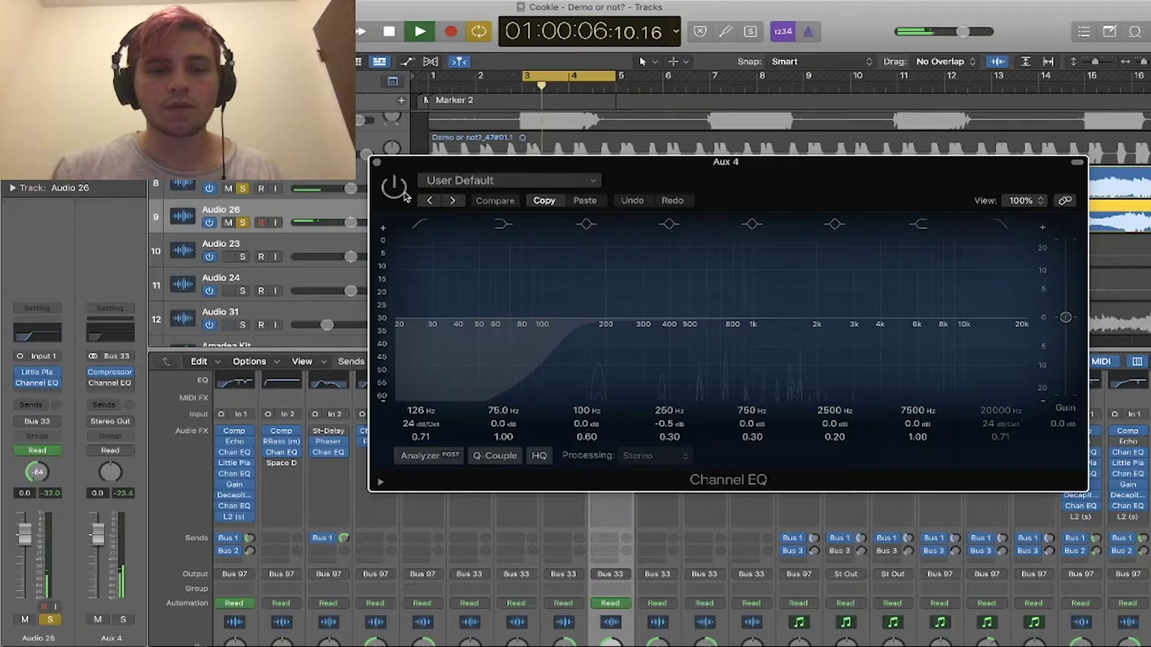
click(396, 184)
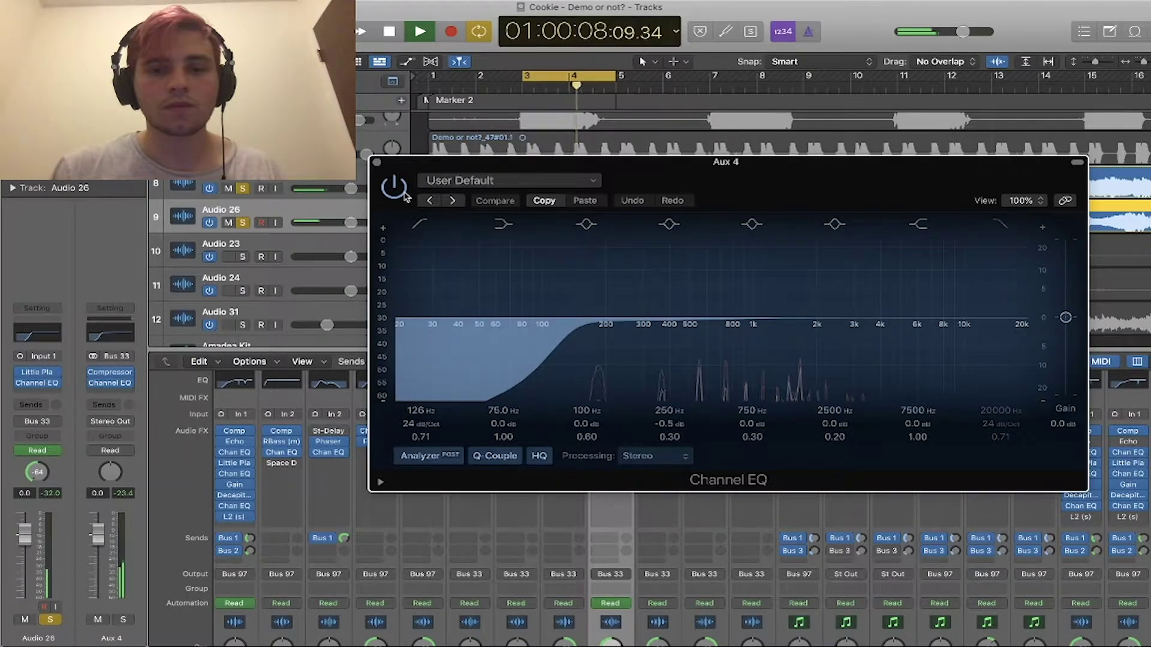
key(space)
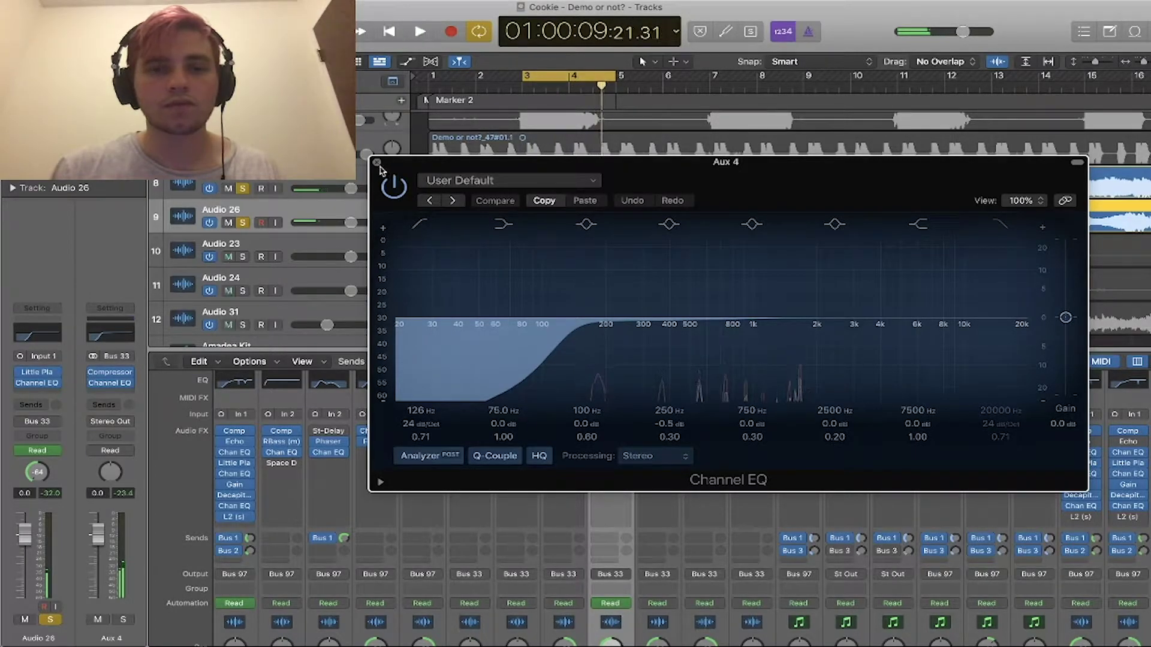
click(377, 162)
- Unsolo Audio 25 and Audio 26, and set the cycle range to bars 1 to 3
scroll(513, 208, down, 1)
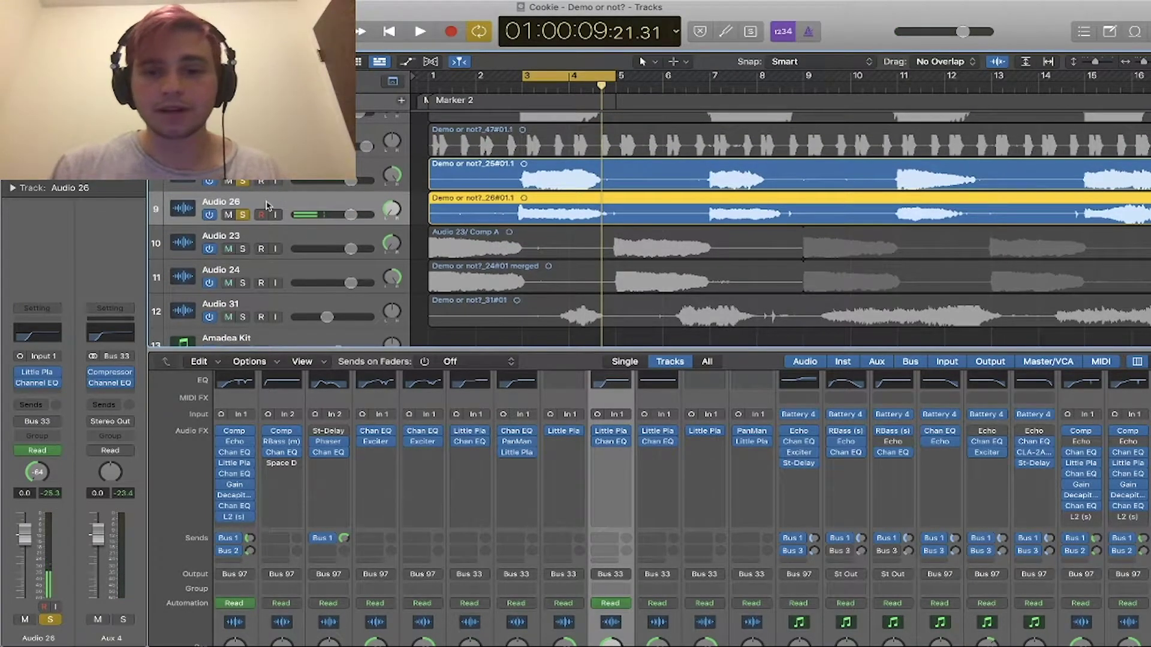
click(243, 182)
click(243, 215)
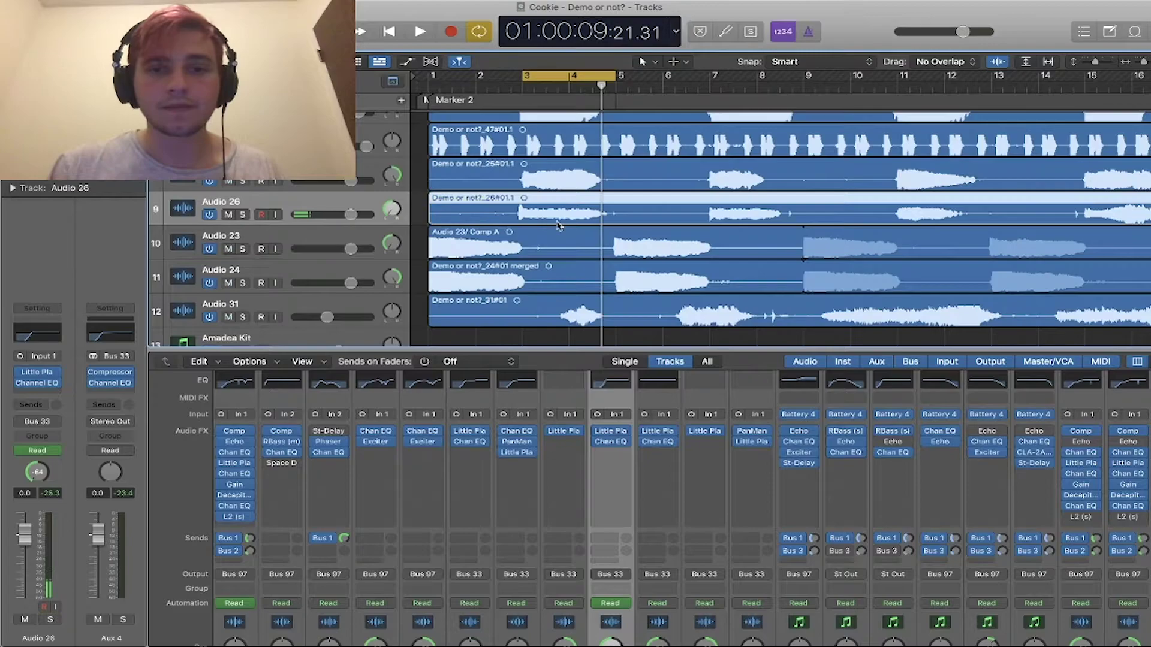
scroll(566, 192, down, 4)
click(570, 75)
drag(429, 82, 522, 77)
scroll(648, 627, down, 1)
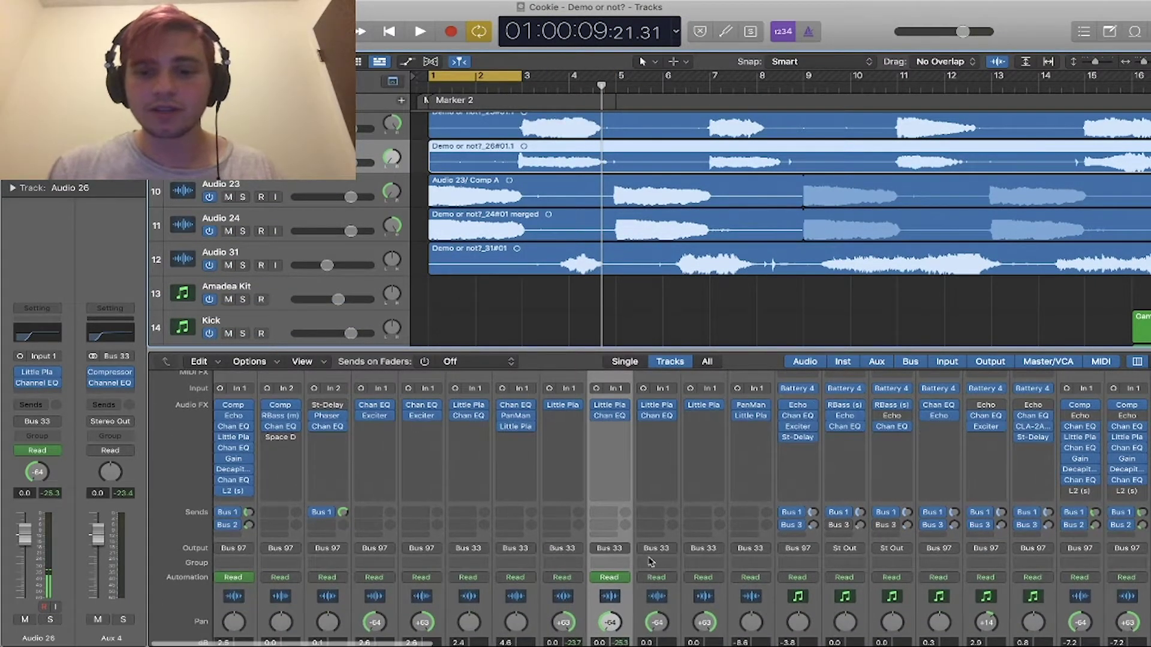
- Select and solo Audio 23 and Audio 24, and play the start of the loop
click(331, 207)
shift+click(336, 226)
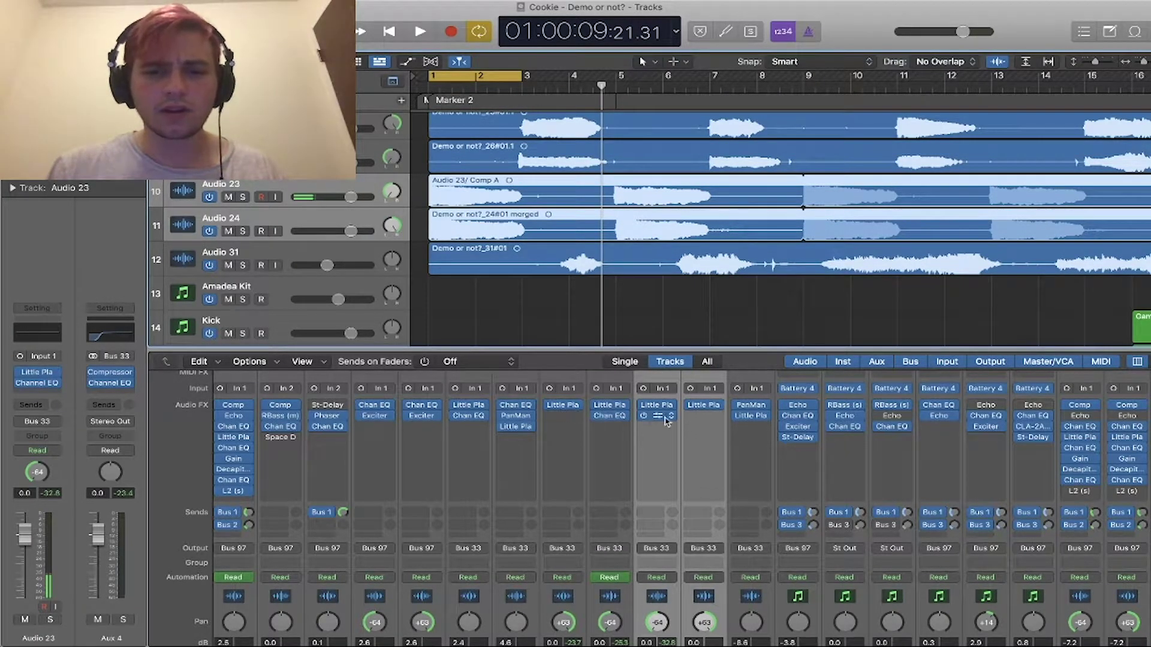
scroll(698, 429, up, 2)
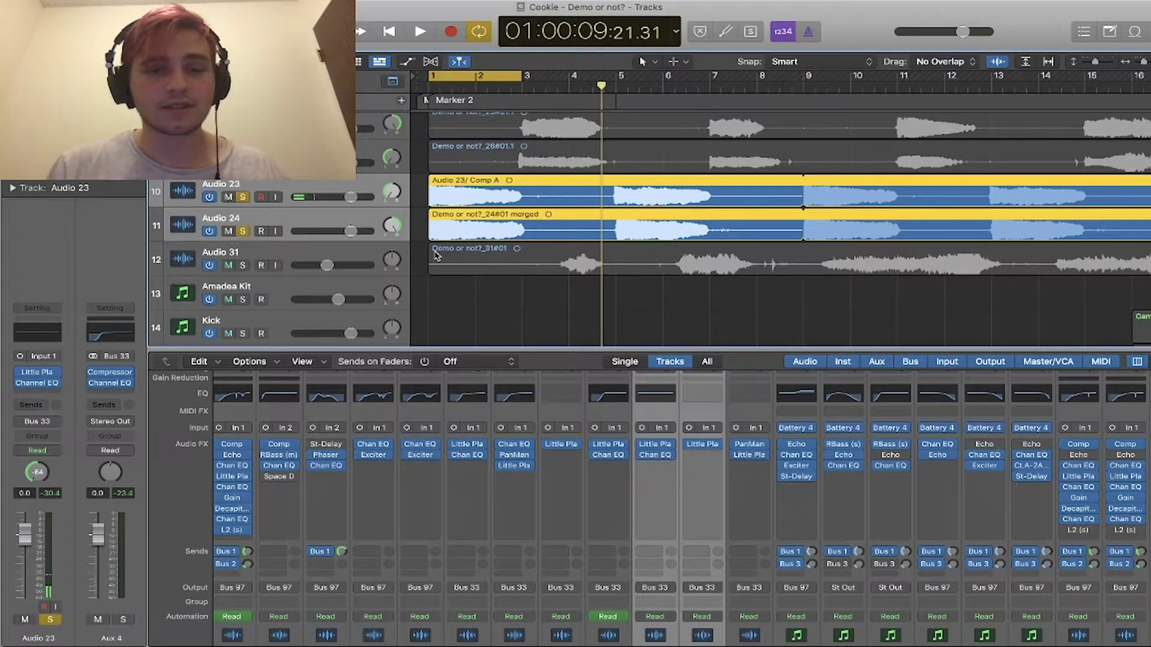
key(space)
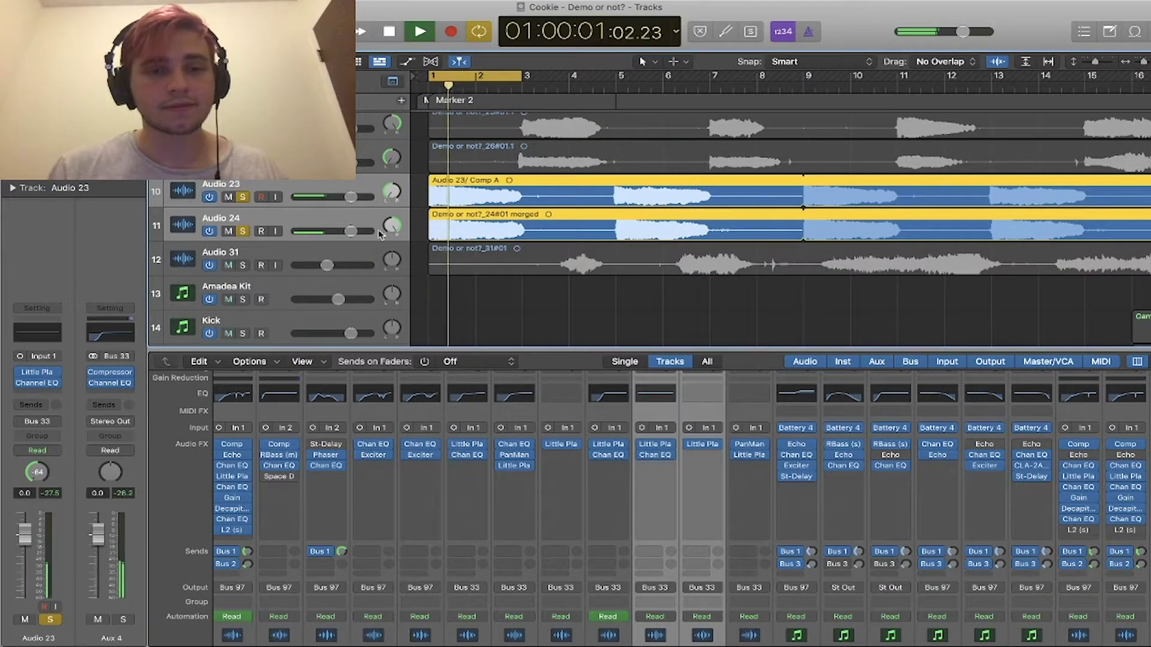
key(space)
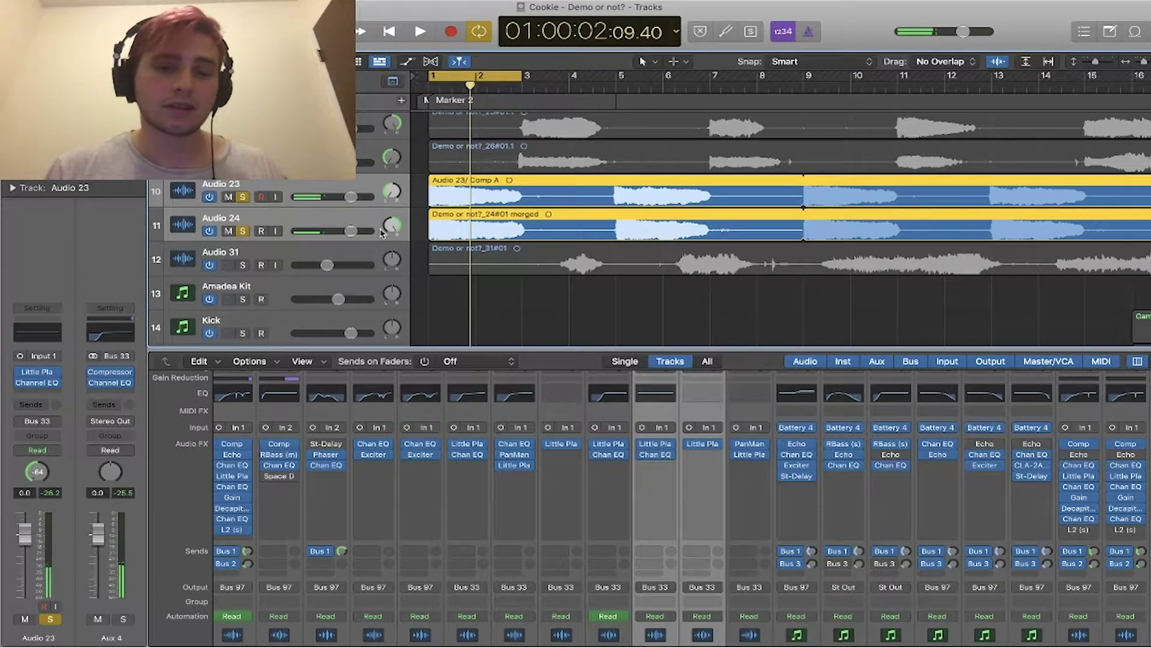
- Inspect the Little Plate settings on Audio 23, and listen to more of the Audio 23 and Audio 24 loop
click(657, 445)
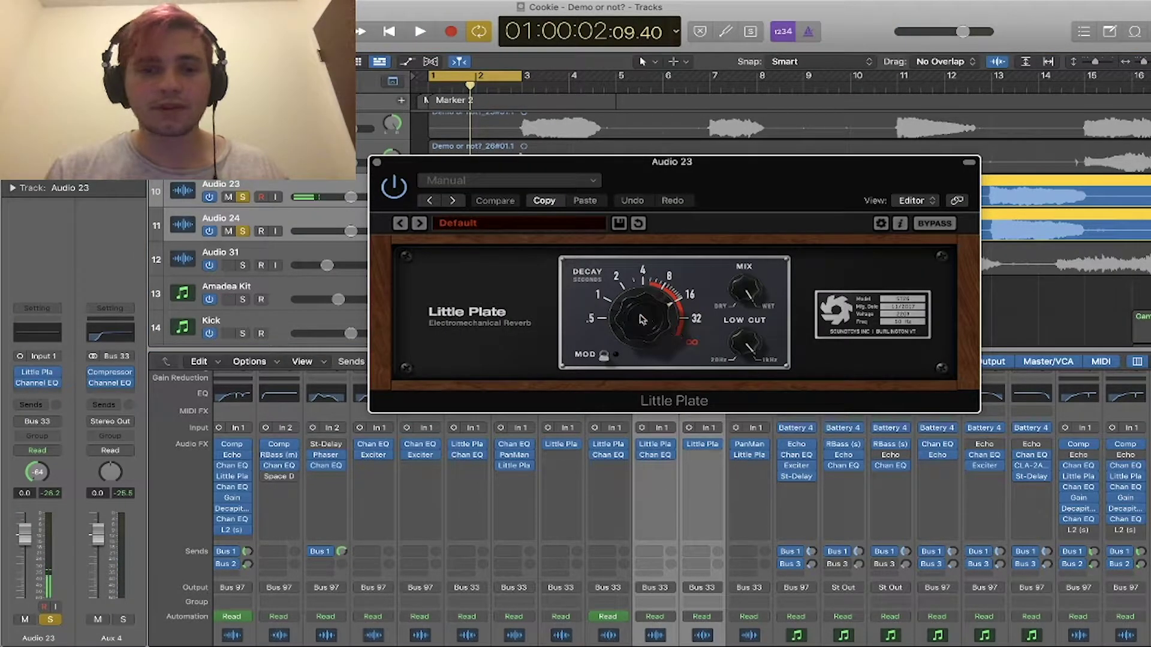
click(374, 161)
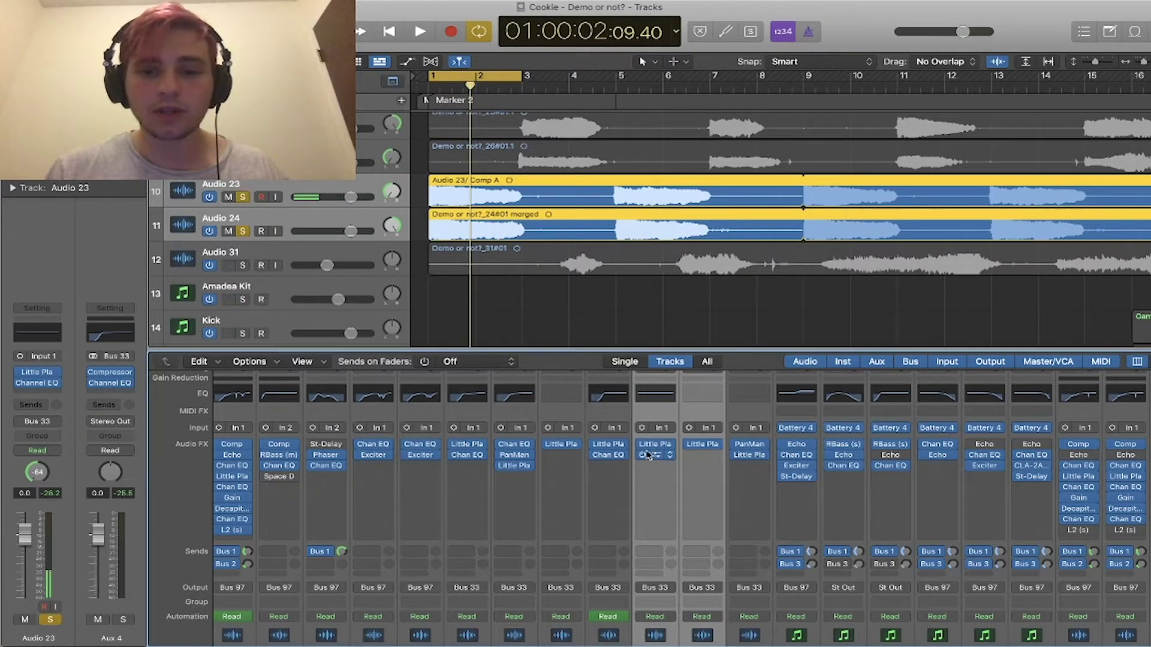
key(space)
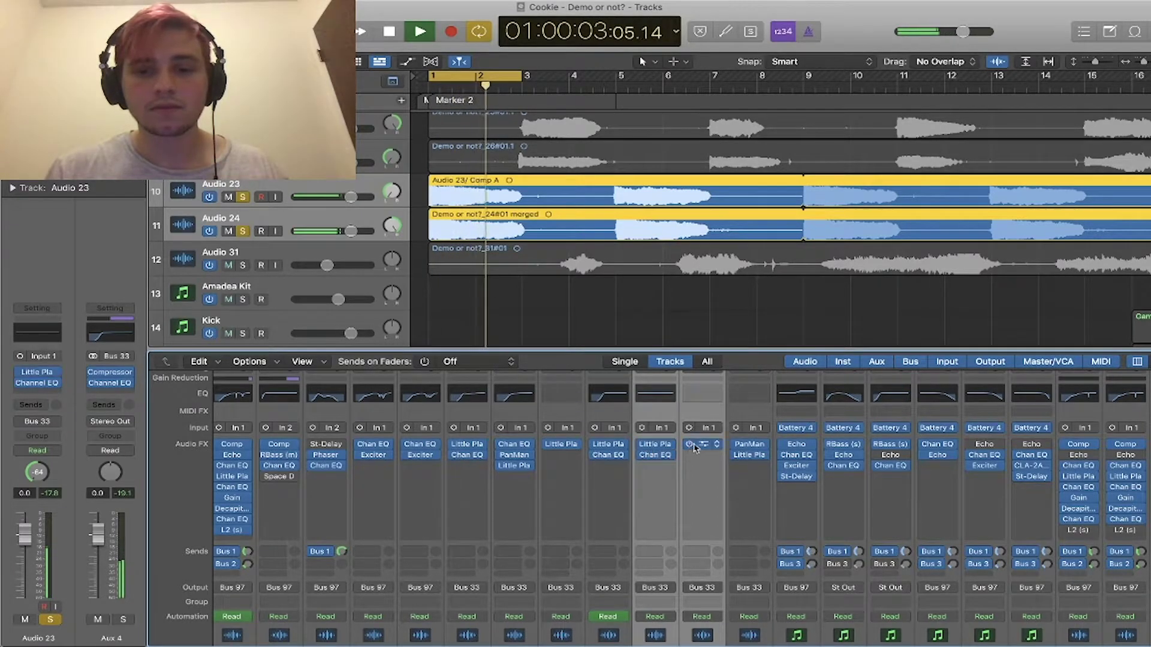
key(space)
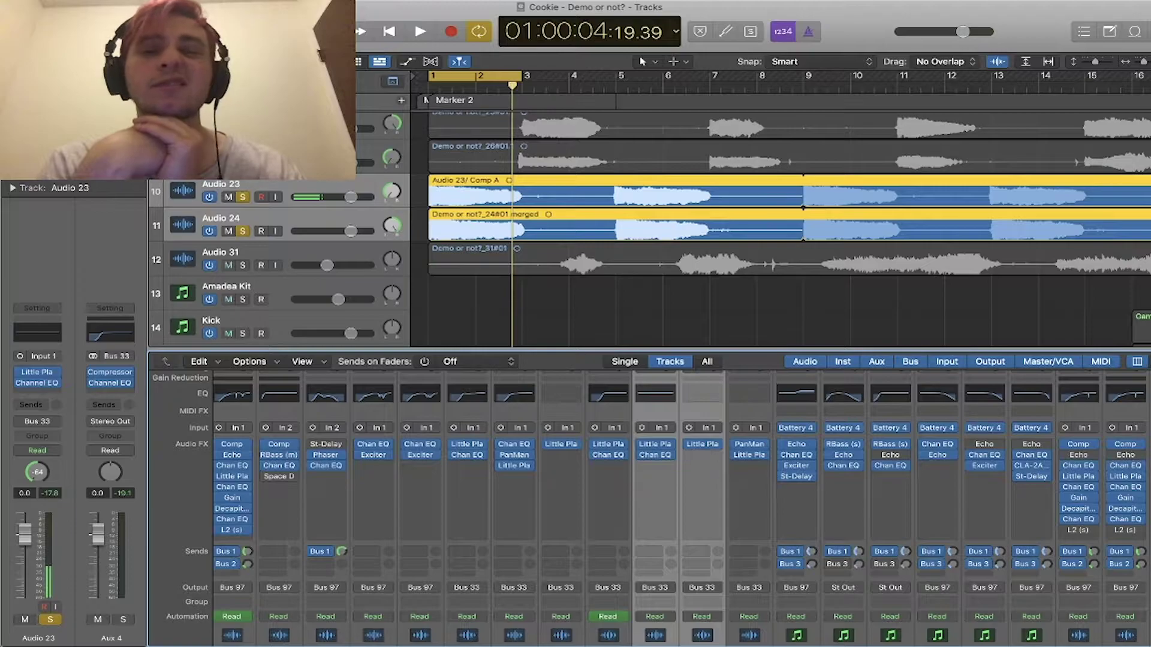
- Set the cycle from about mid-bar 3 to bar 5, swap the Audio 23 and 24 solos for Audio 31, and play it
click(495, 81)
key(s)
mouse_move(563, 78)
mouse_down()
mouse_move(611, 86)
mouse_move(543, 77)
mouse_up()
click(243, 266)
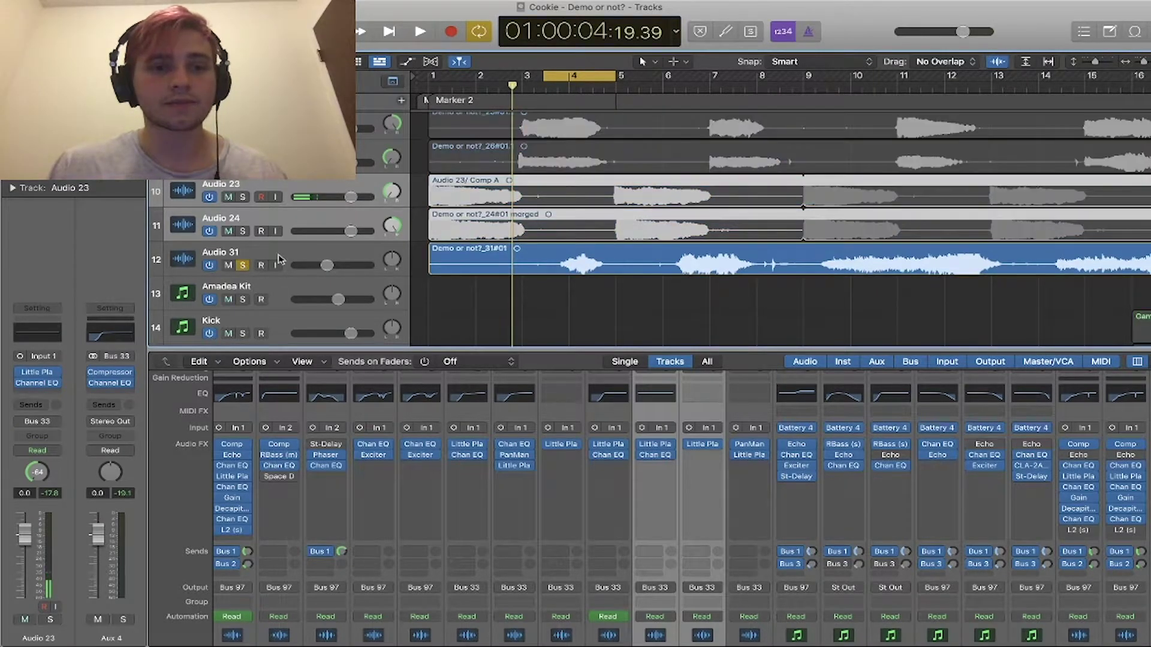
click(283, 260)
key(space)
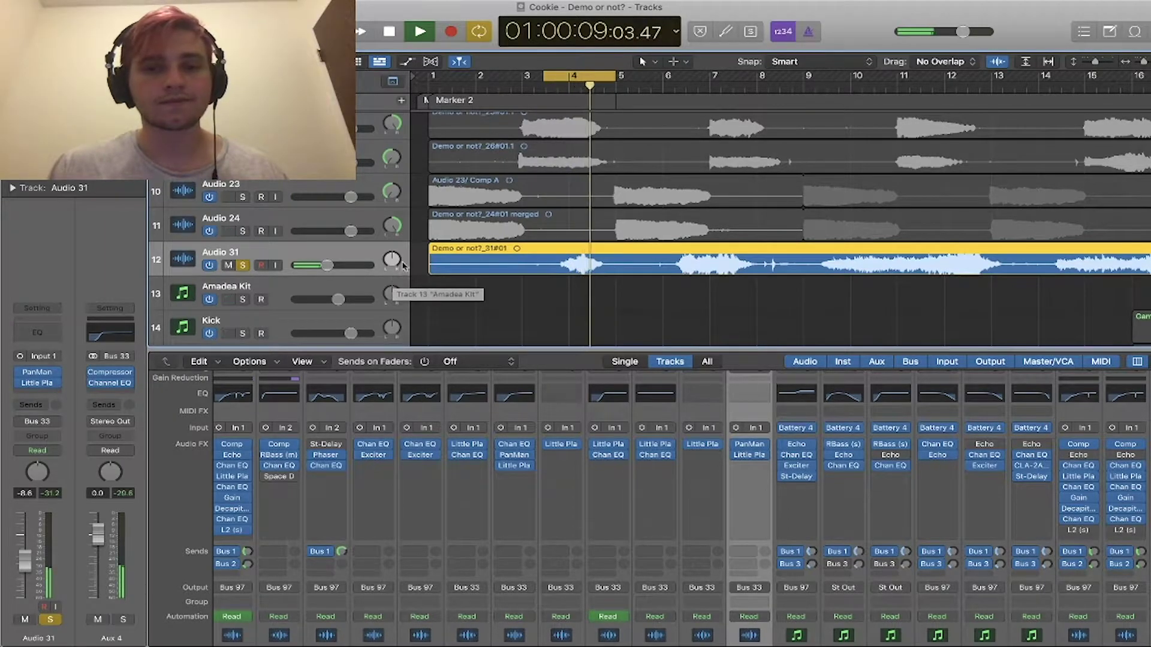
- Turn off the cycle and audition other passages of Audio 31 by moving playback to about bar 6 and bar 9
click(584, 77)
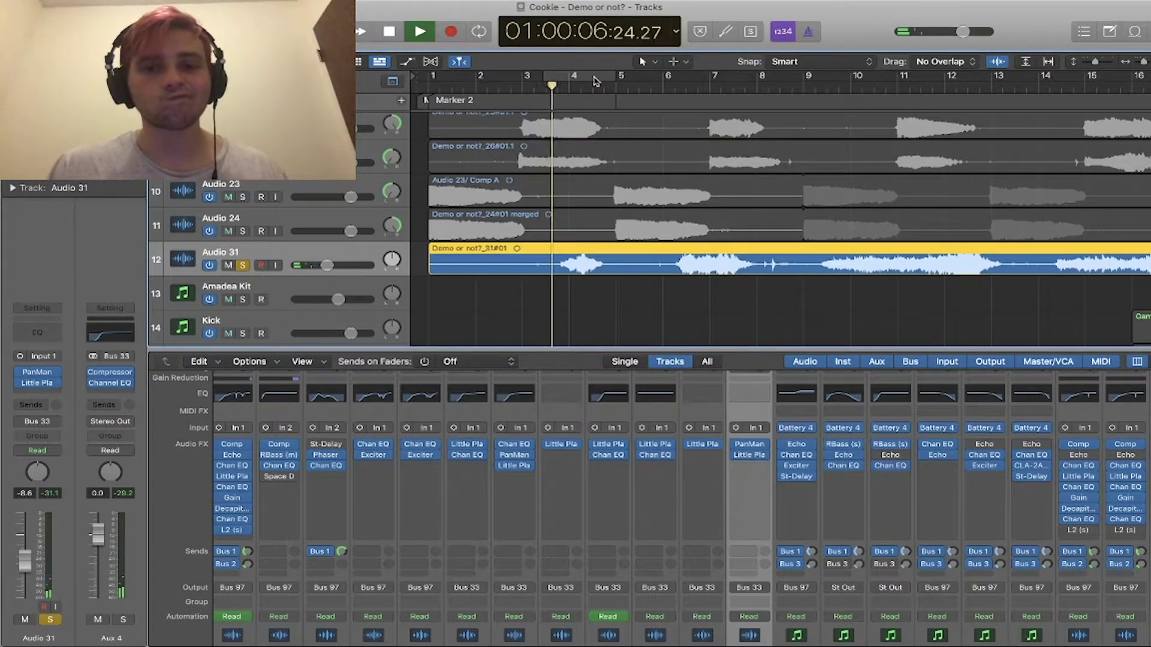
click(665, 84)
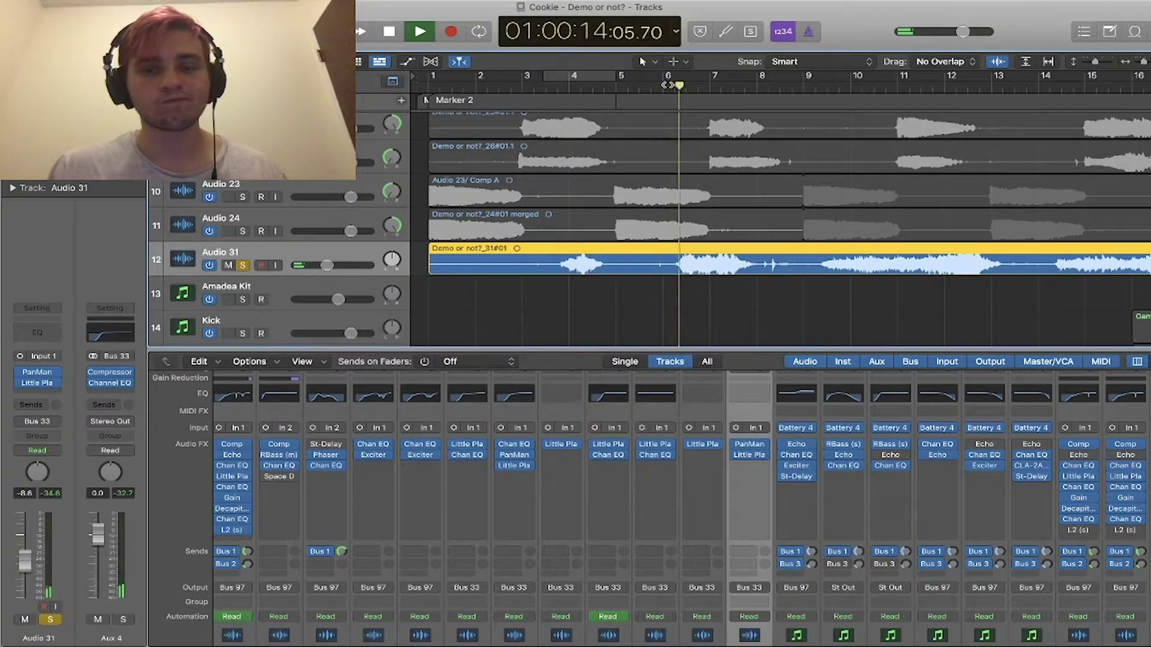
click(469, 85)
scroll(725, 224, down, 10)
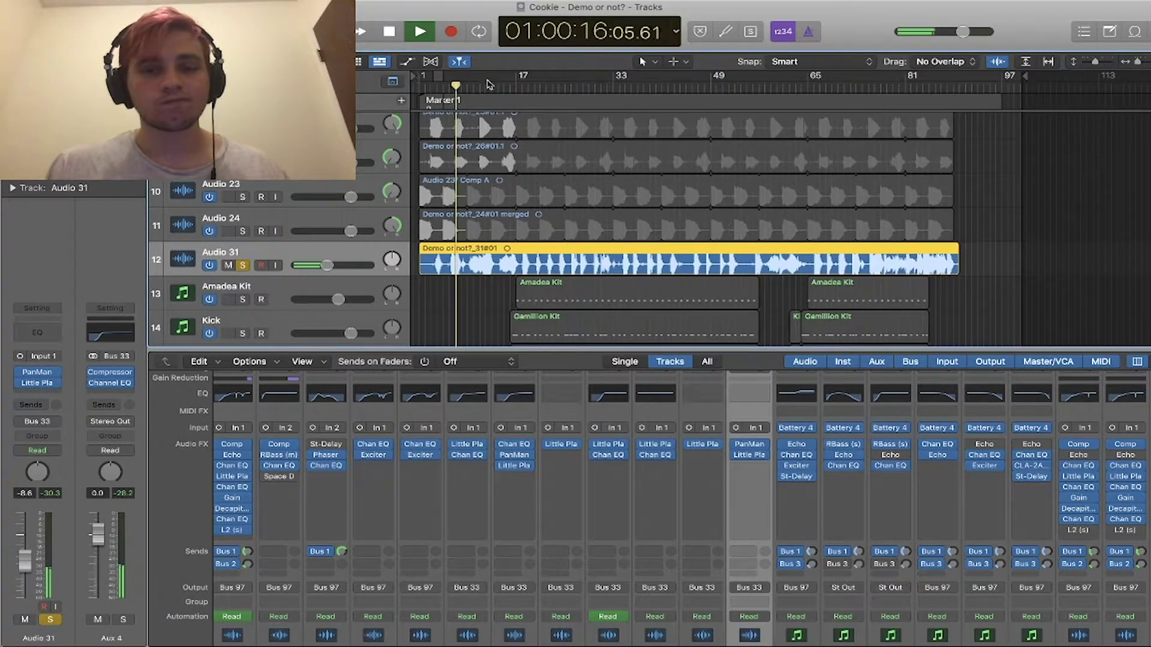
click(469, 86)
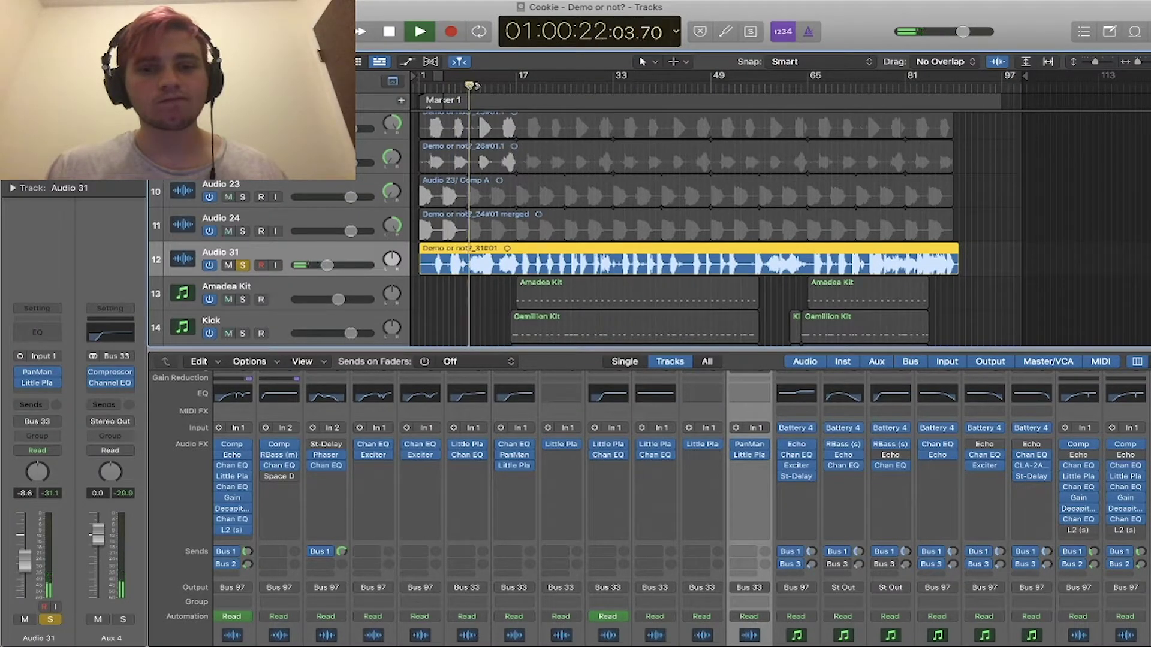
- Stop playback and turn the cycle from about mid-bar 3 to bar 5 back on
key(space)
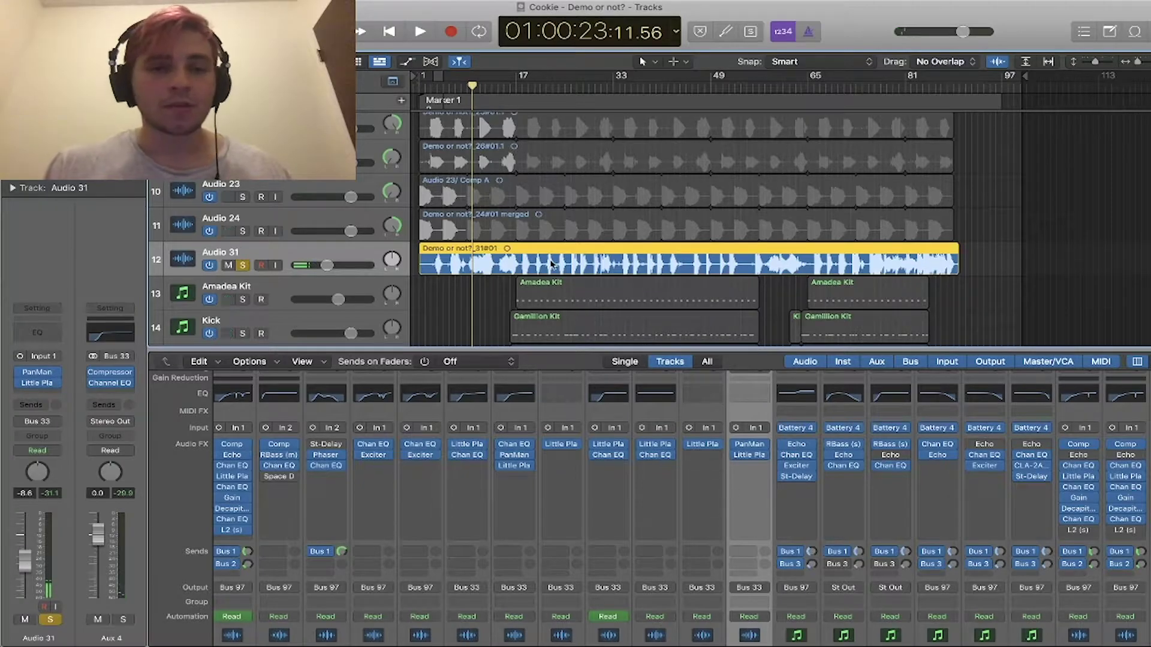
scroll(551, 264, up, 10)
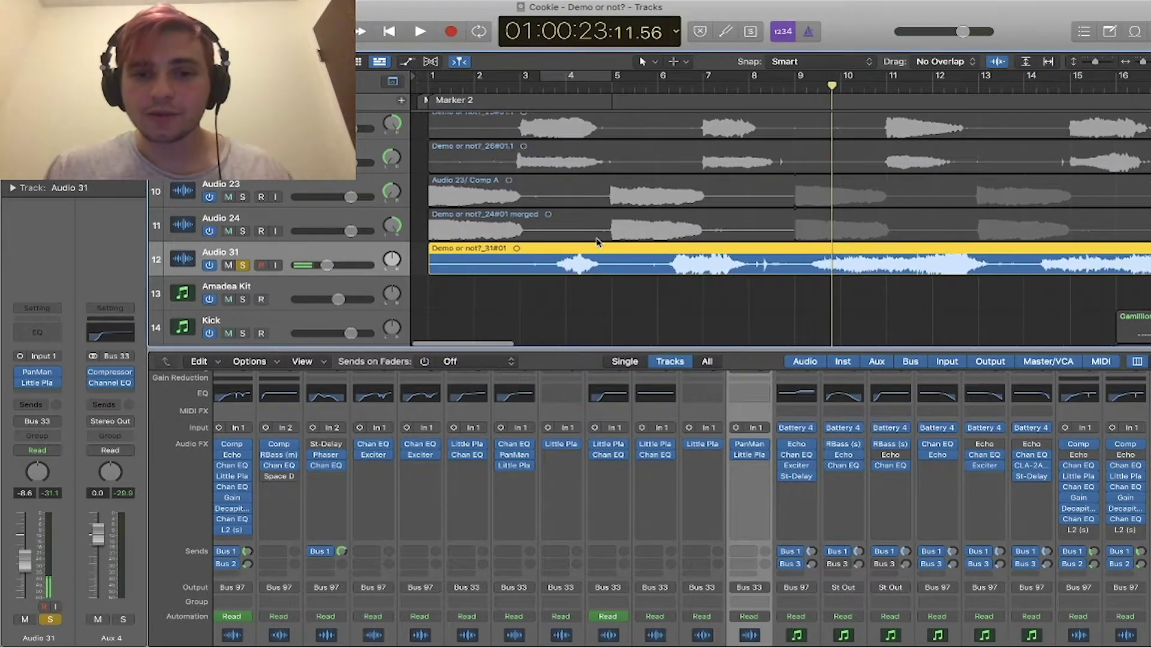
click(551, 75)
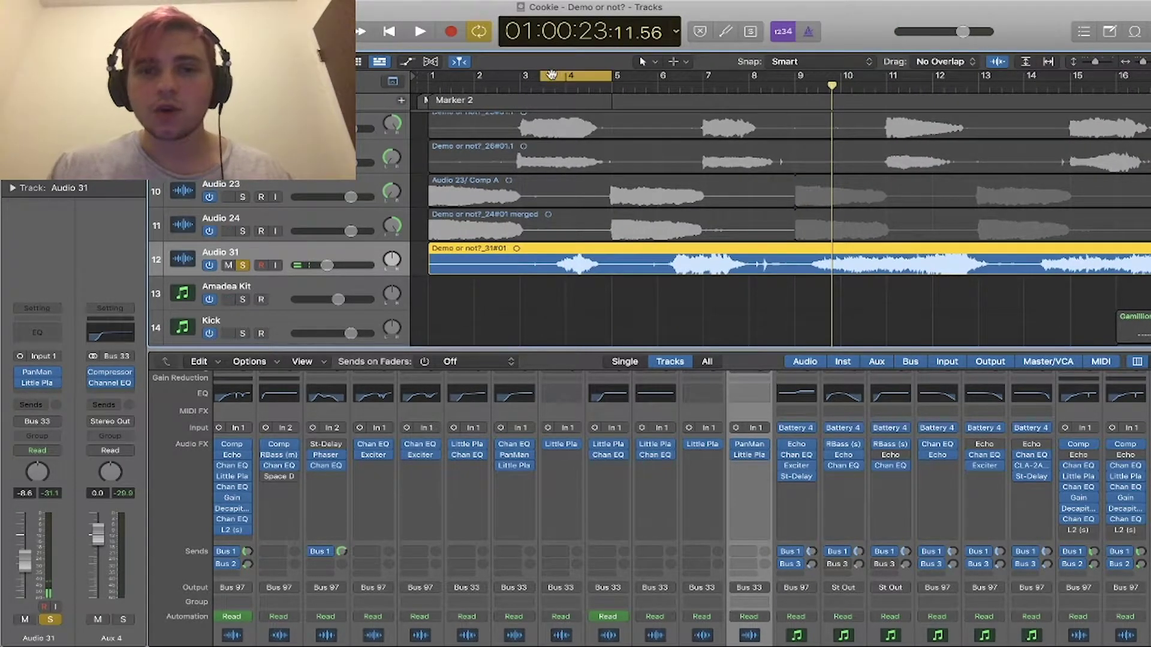
- Open PanMan and Little Plate on Audio 31 and arrange them apart to examine their pan and reverb settings
click(744, 447)
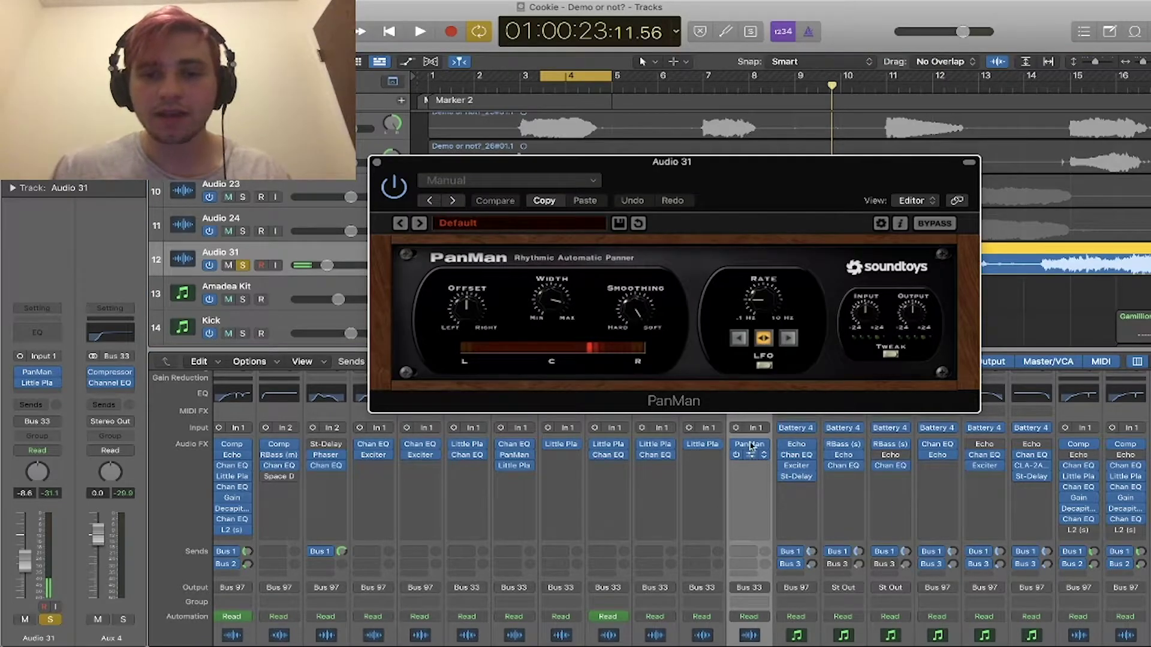
click(750, 454)
drag(724, 180, 871, 231)
drag(804, 182, 507, 27)
drag(855, 235, 926, 60)
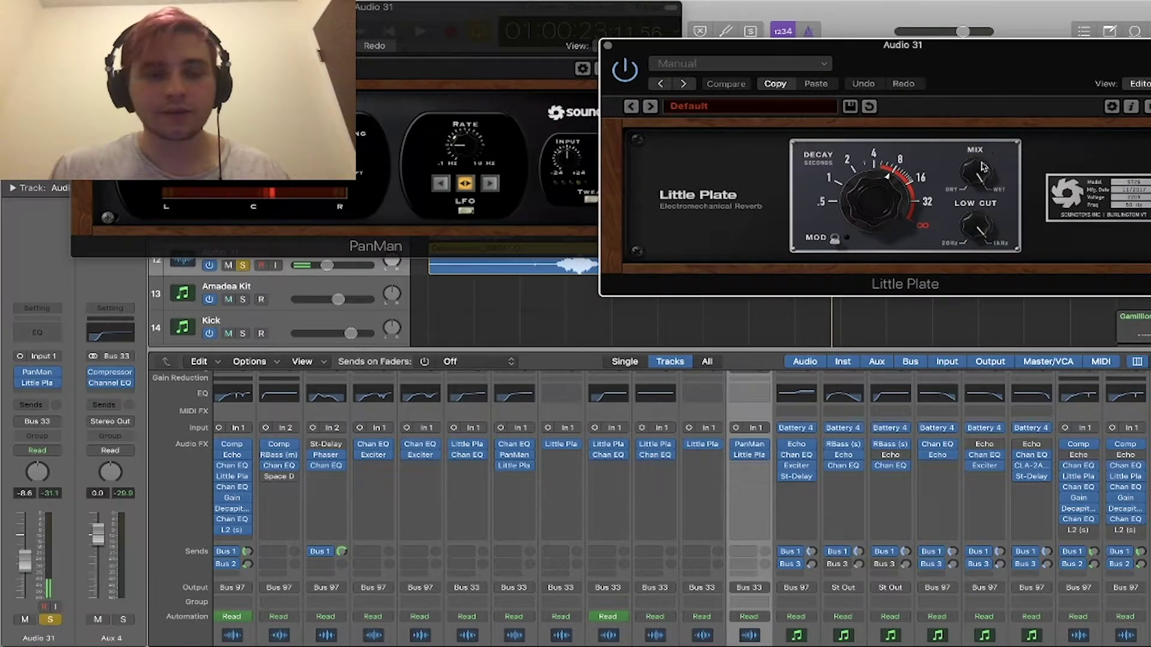
click(420, 27)
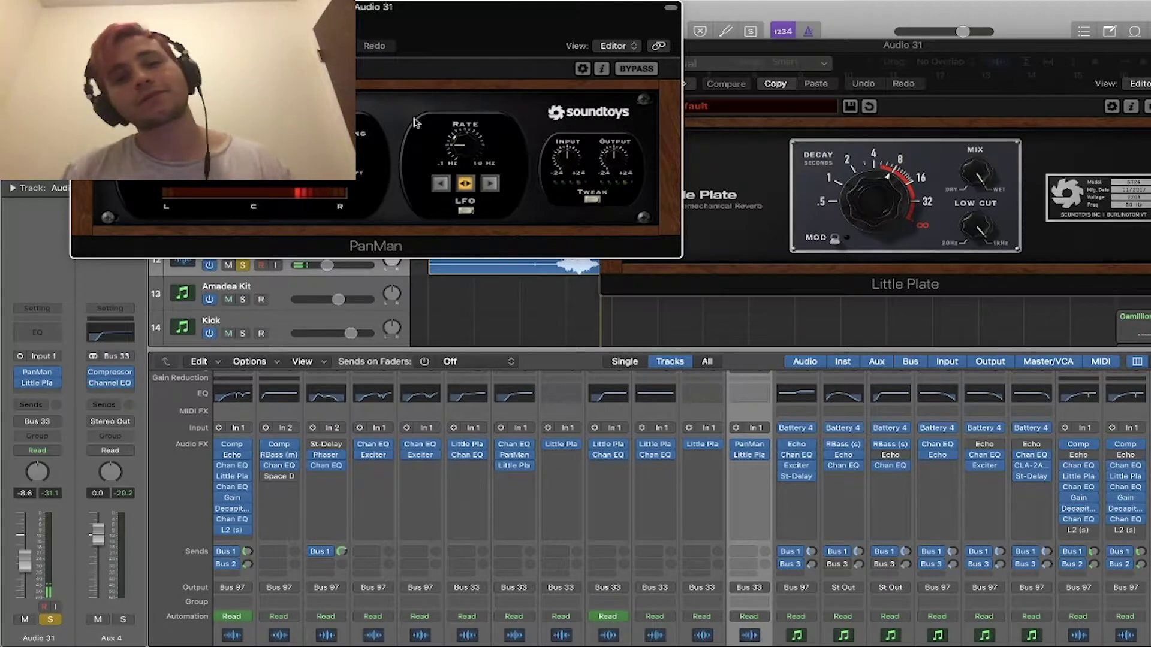
drag(504, 18, 642, 172)
- Bypass Little Plate and PanMan on Audio 31, and play the loop to hear the dry sound
click(628, 65)
click(445, 166)
click(238, 202)
key(space)
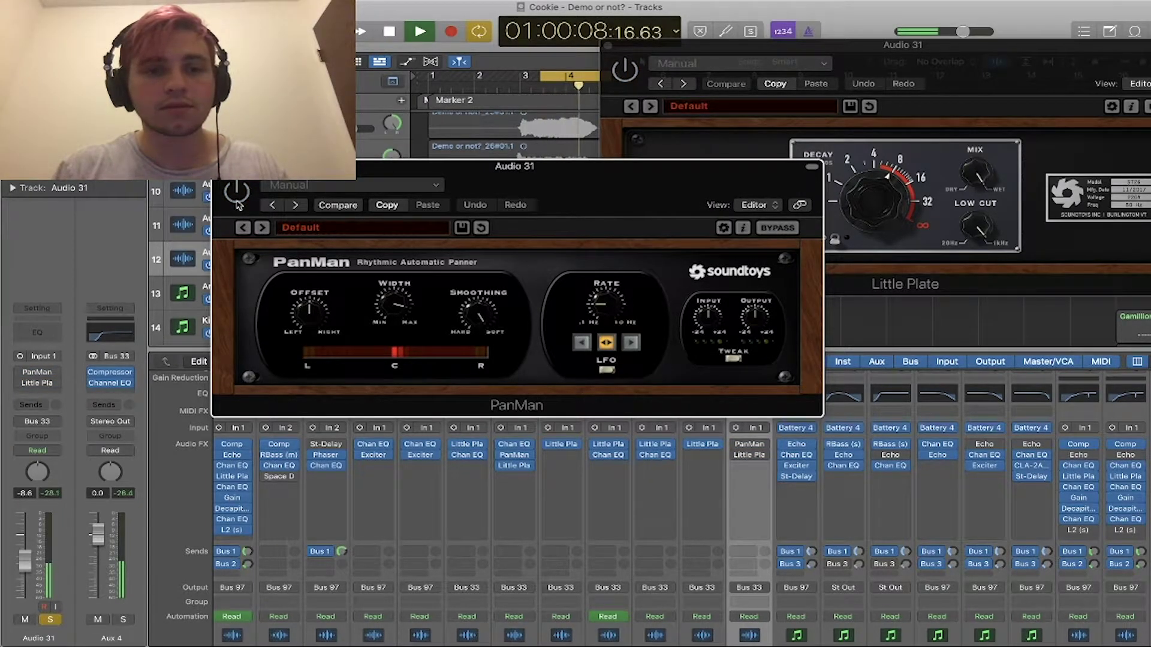
key(space)
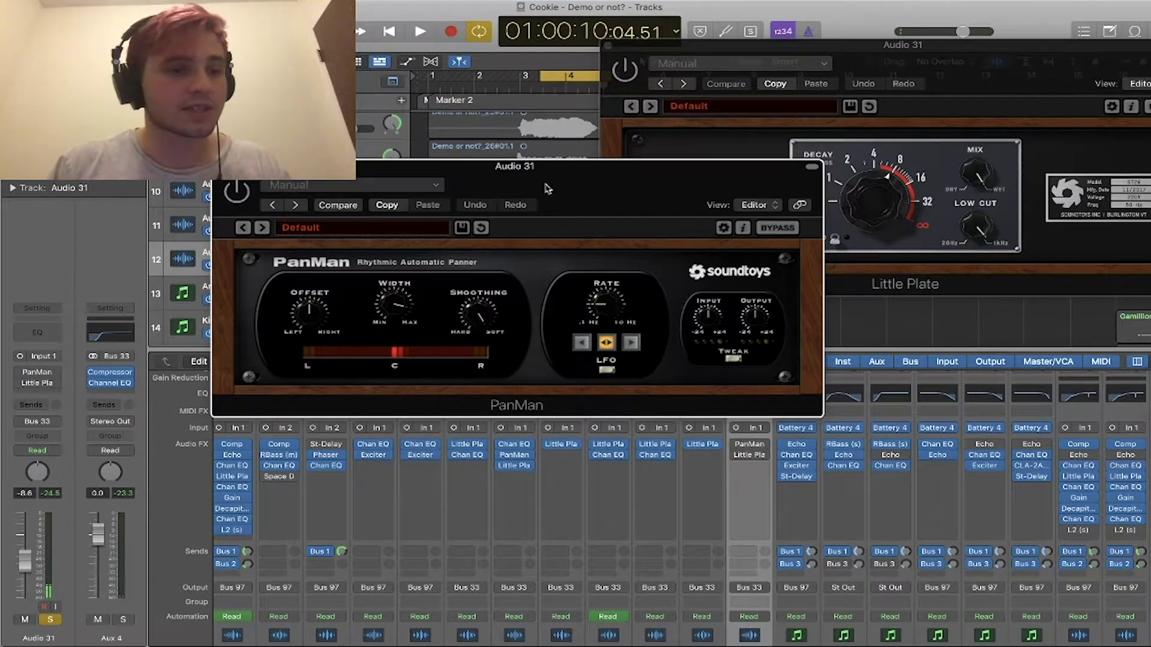
- Re-enable PanMan and Little Plate on Audio 31, listen to the loop with the effects, and close both plug-ins
drag(546, 185, 526, 310)
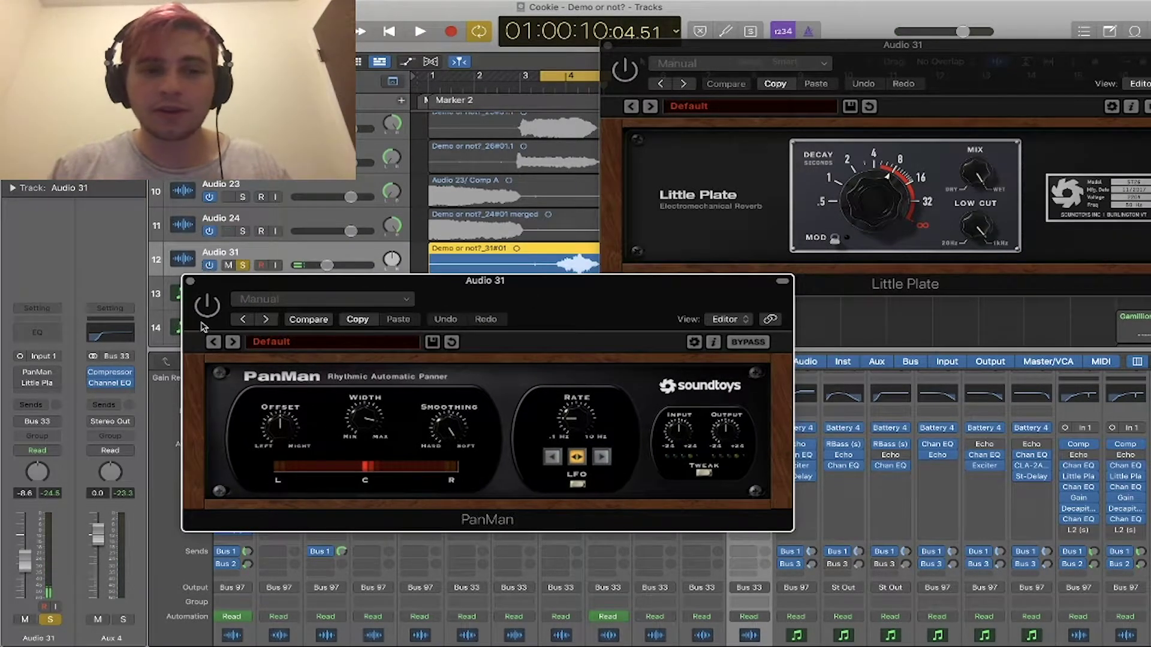
key(space)
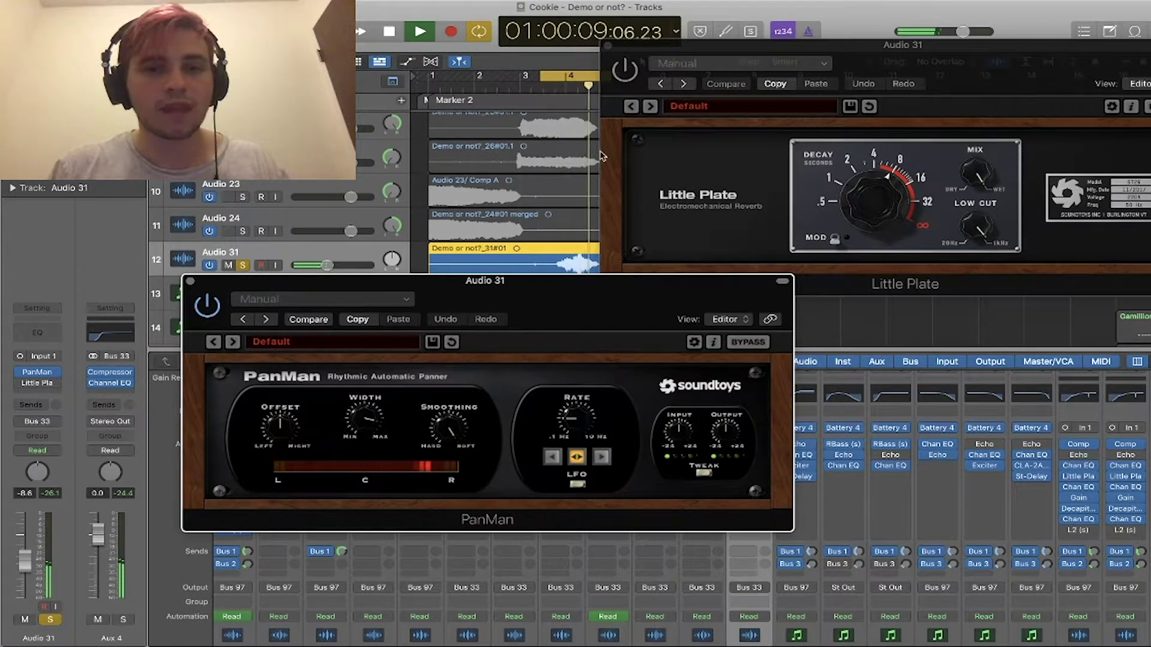
click(629, 81)
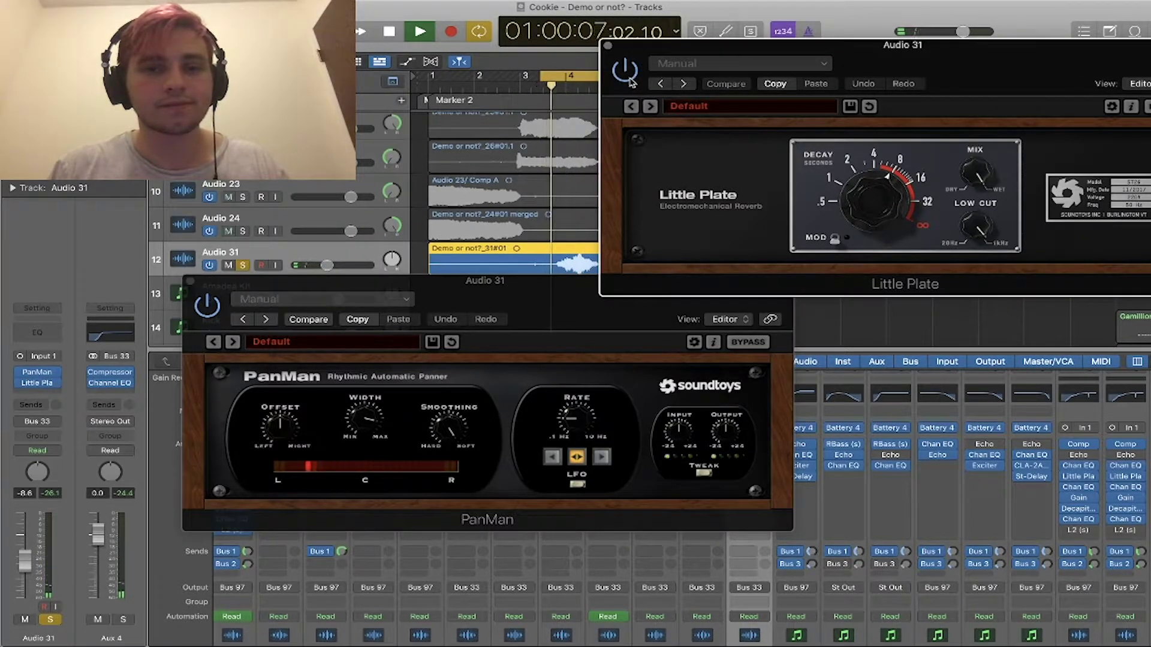
click(607, 45)
key(space)
click(190, 281)
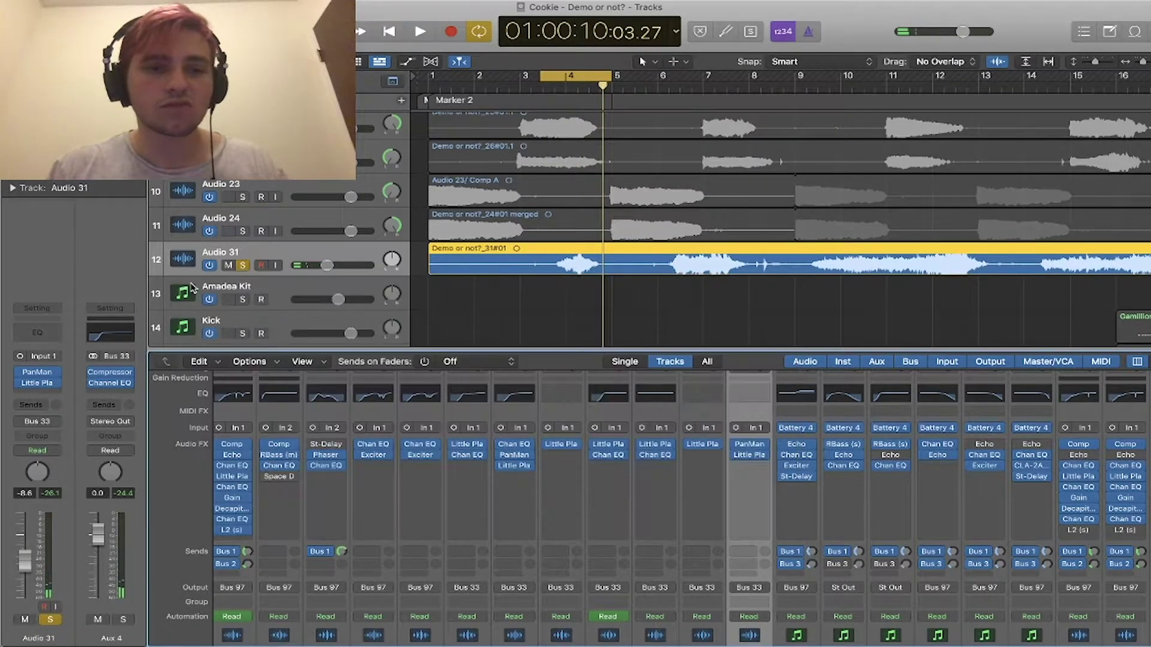
- Turn off the cycle and swap the Audio 31 solo for the Testers tracks 25 and 26
click(582, 77)
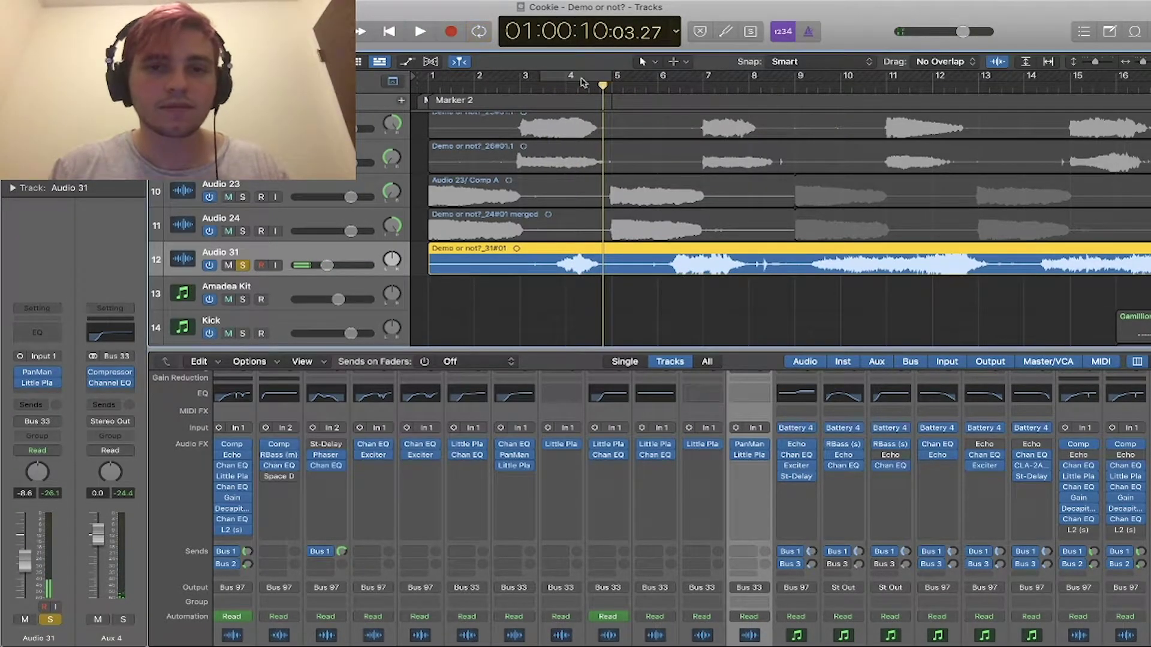
click(243, 265)
scroll(757, 293, down, 10)
key(super+Left)
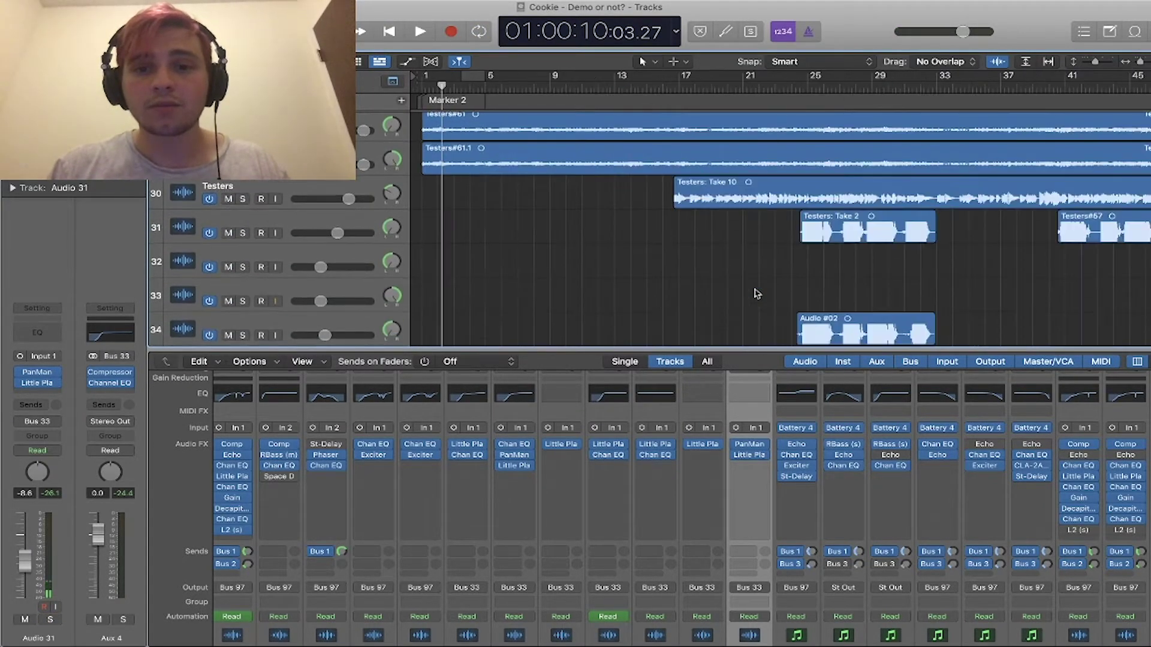
key(super+Left)
key(super+Left)
scroll(757, 294, down, 8)
scroll(757, 293, up, 12)
scroll(757, 294, down, 3)
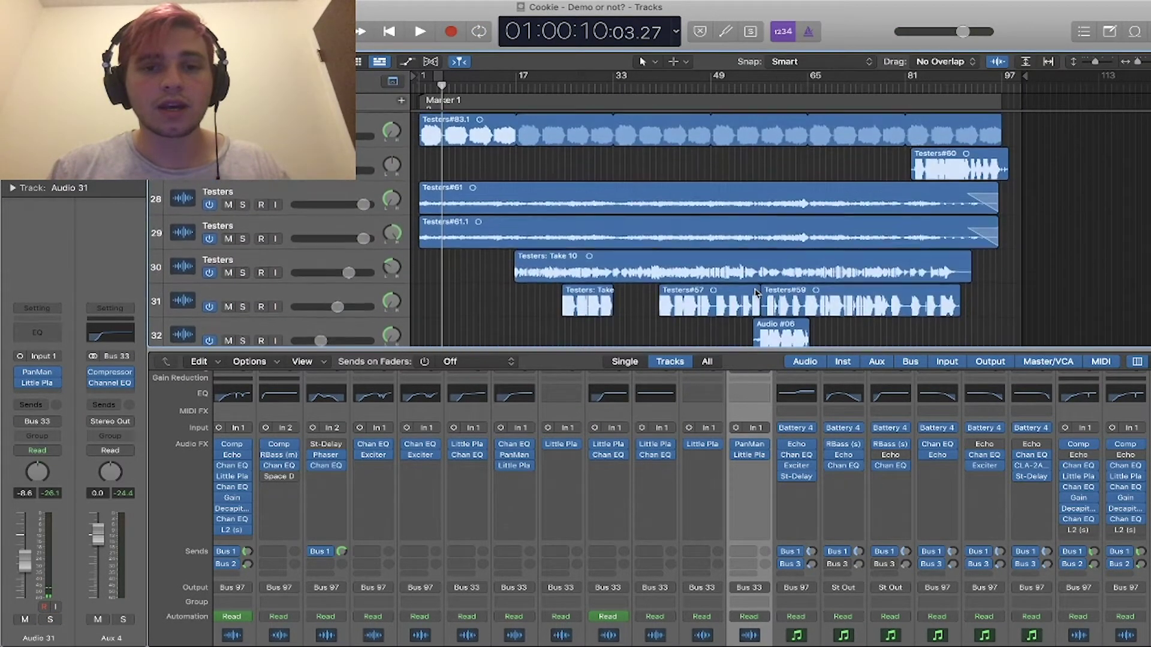
scroll(757, 293, up, 3)
scroll(442, 246, up, 9)
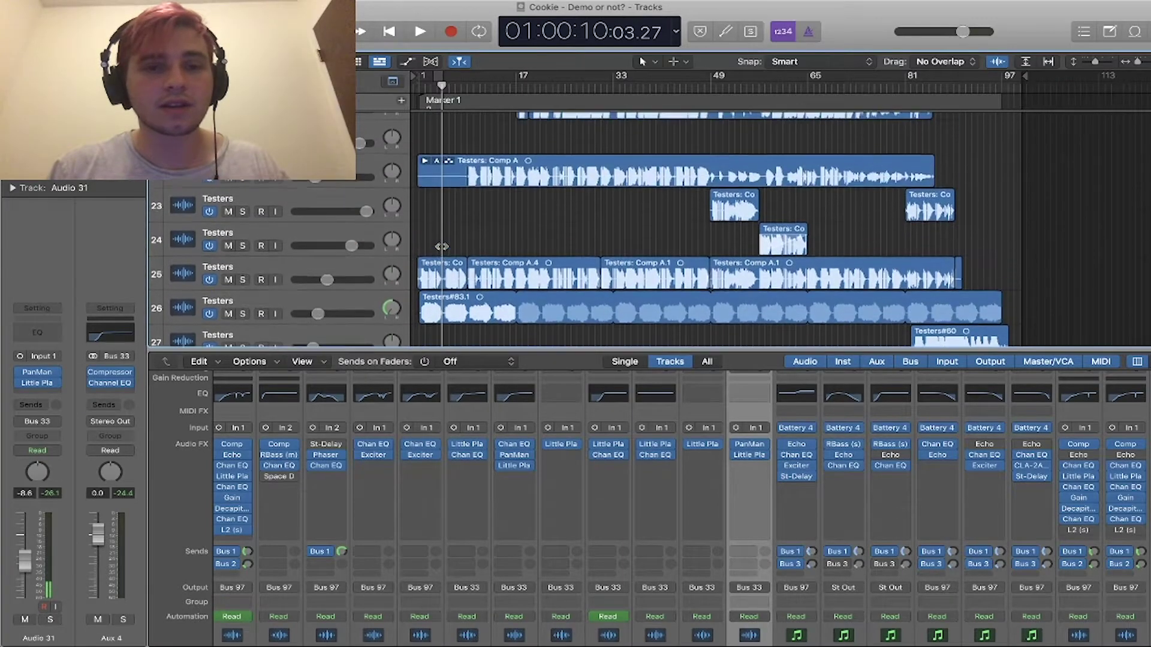
scroll(442, 246, down, 9)
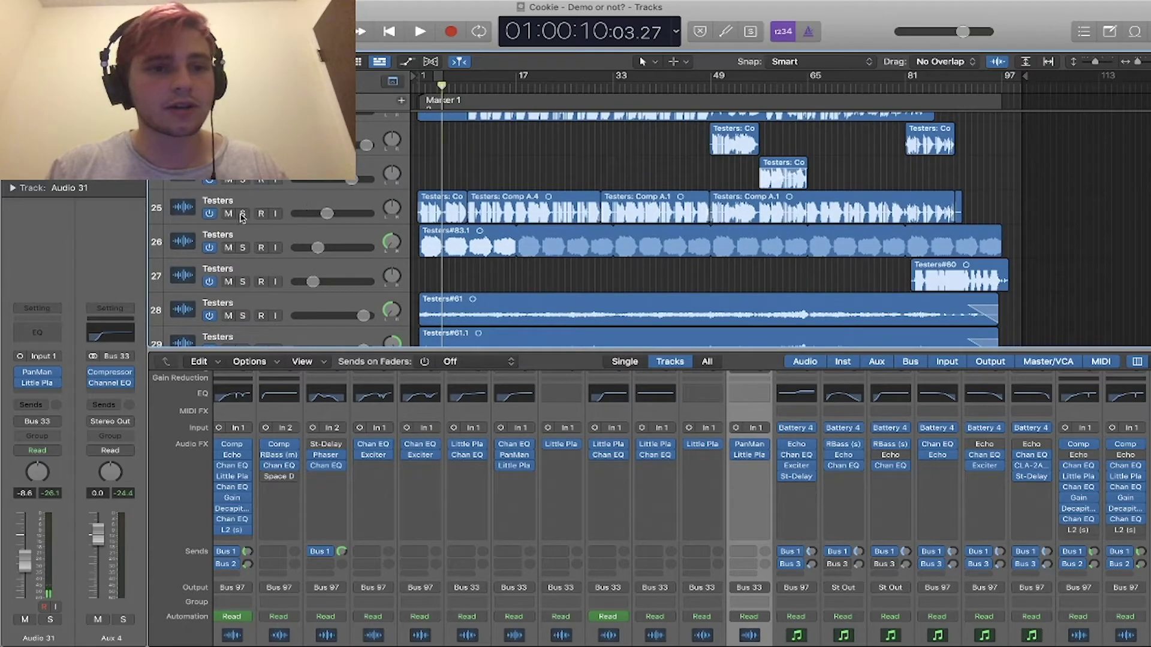
click(242, 214)
click(243, 249)
- Set the cycle range from bar 1 to bar 5 for the soloed Testers tracks, and stop playback
key(space)
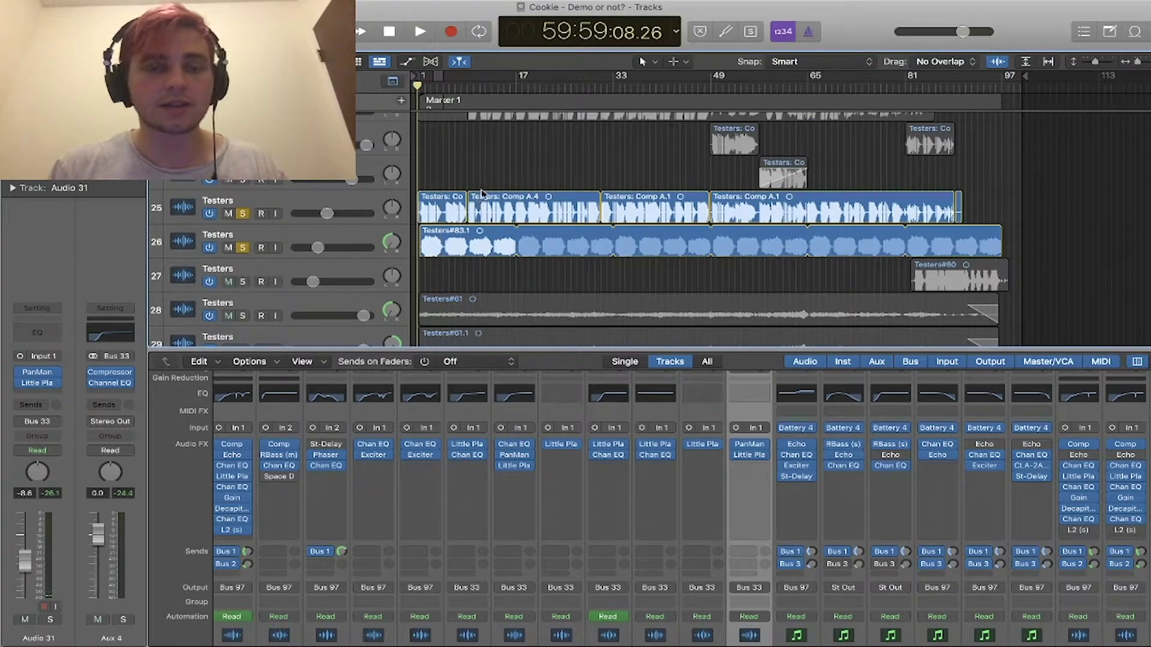
scroll(477, 162, up, 5)
drag(426, 76, 455, 137)
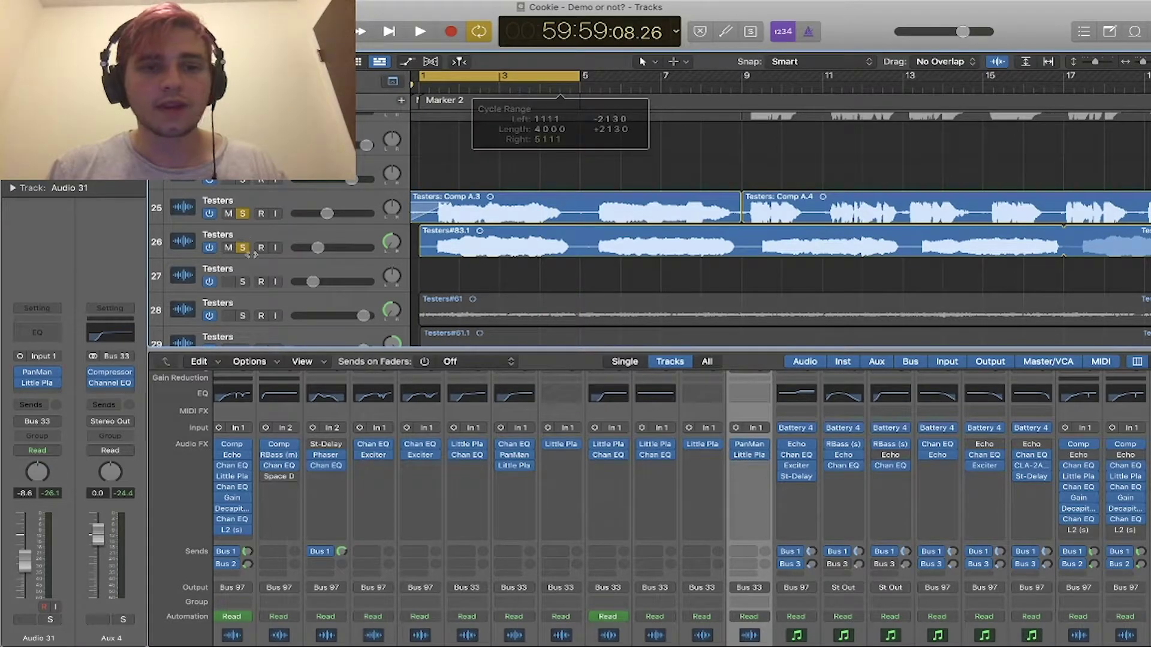
key(space)
- Unsolo track 26, select track 25, and play its Comp A.3 take on its own
scroll(542, 263, up, 2)
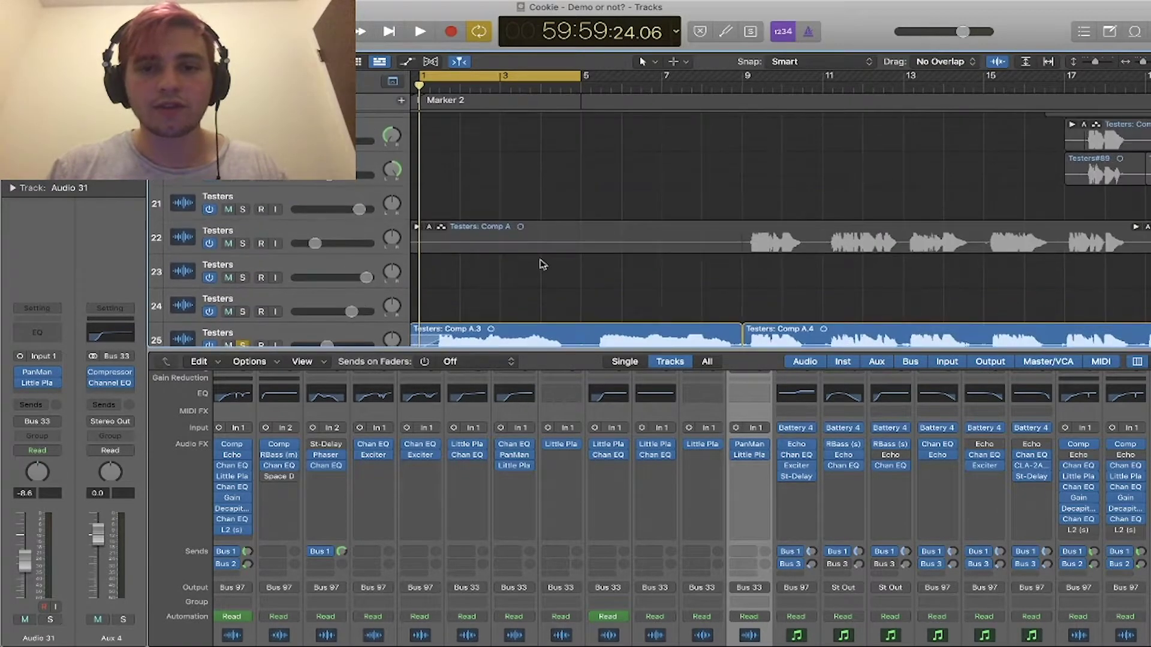
click(241, 263)
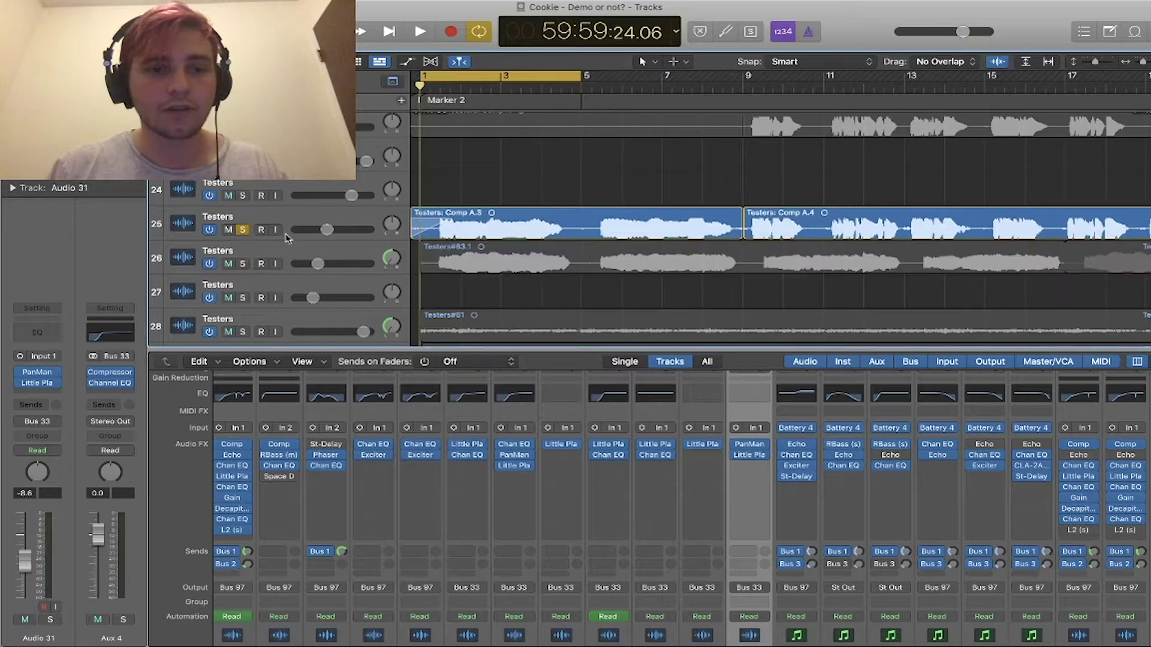
click(312, 224)
key(space)
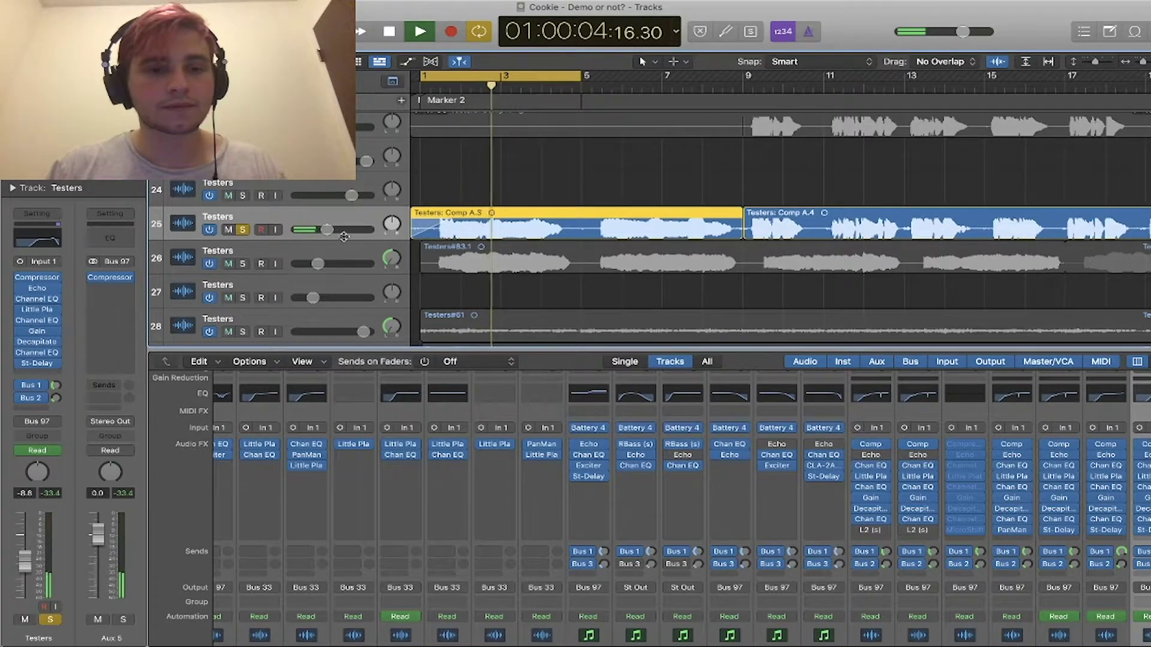
key(space)
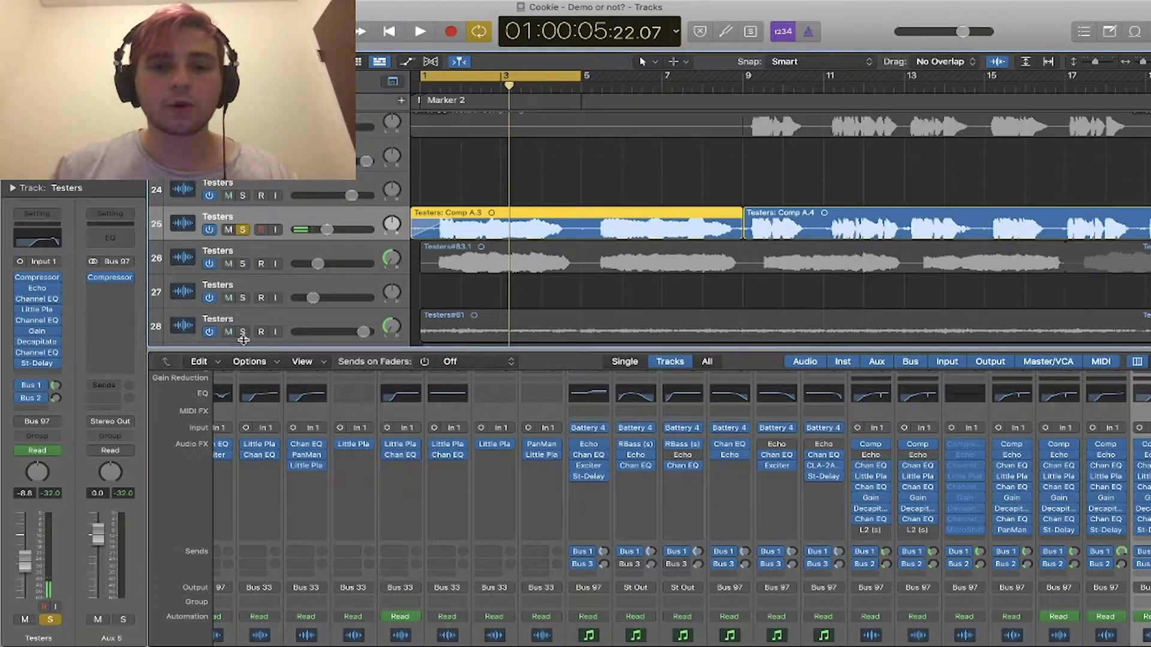
- Move the Testers track 25 up the track list to directly beneath Lead Voc
scroll(603, 233, down, 5)
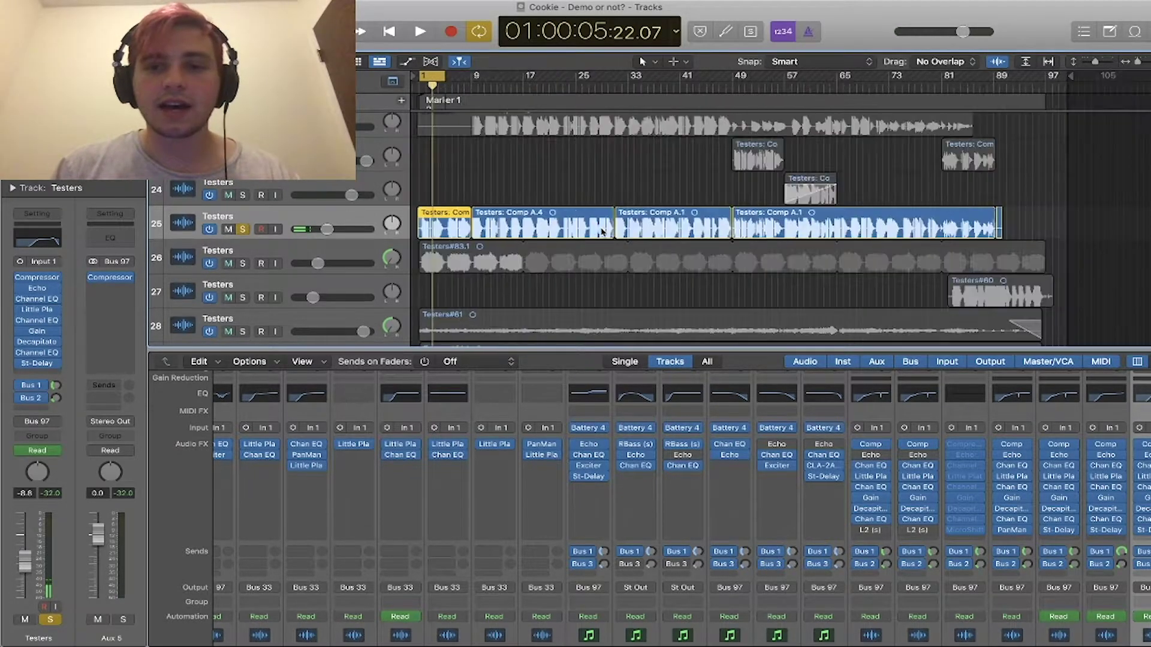
scroll(602, 233, up, 10)
scroll(602, 233, down, 15)
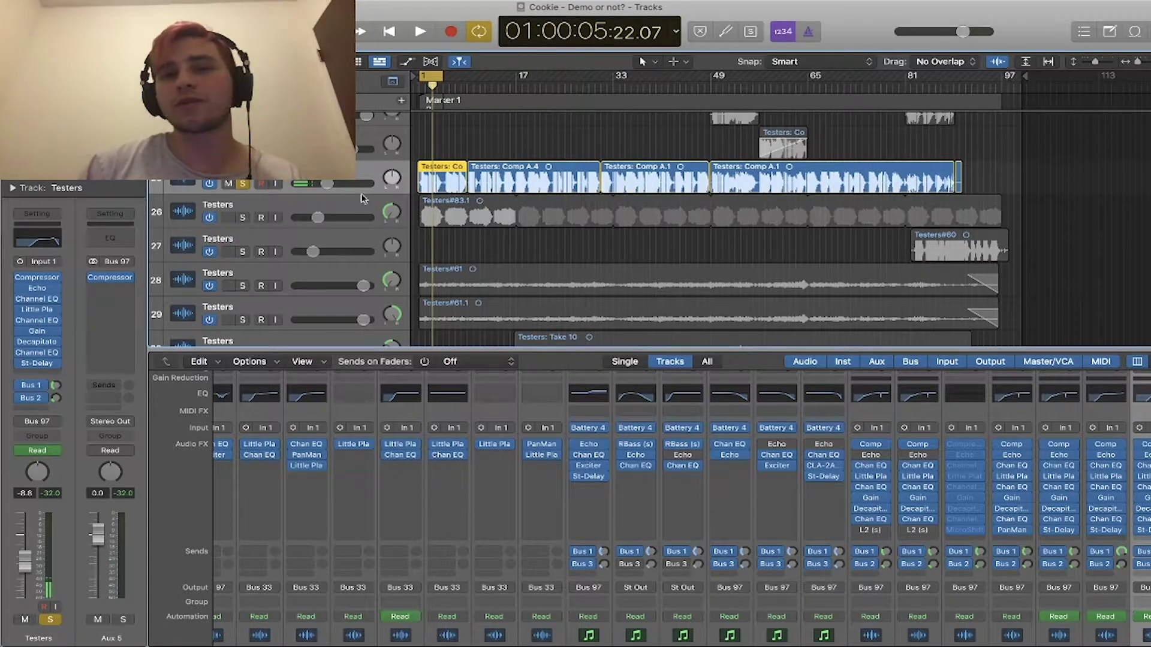
scroll(496, 208, up, 3)
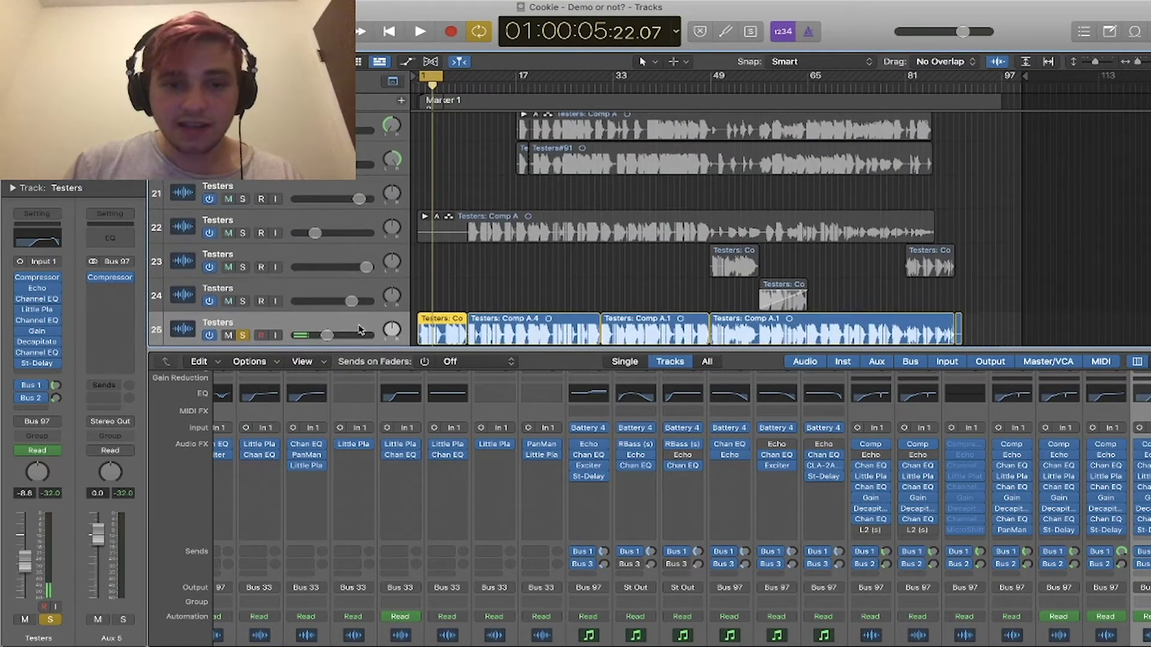
scroll(357, 327, up, 10)
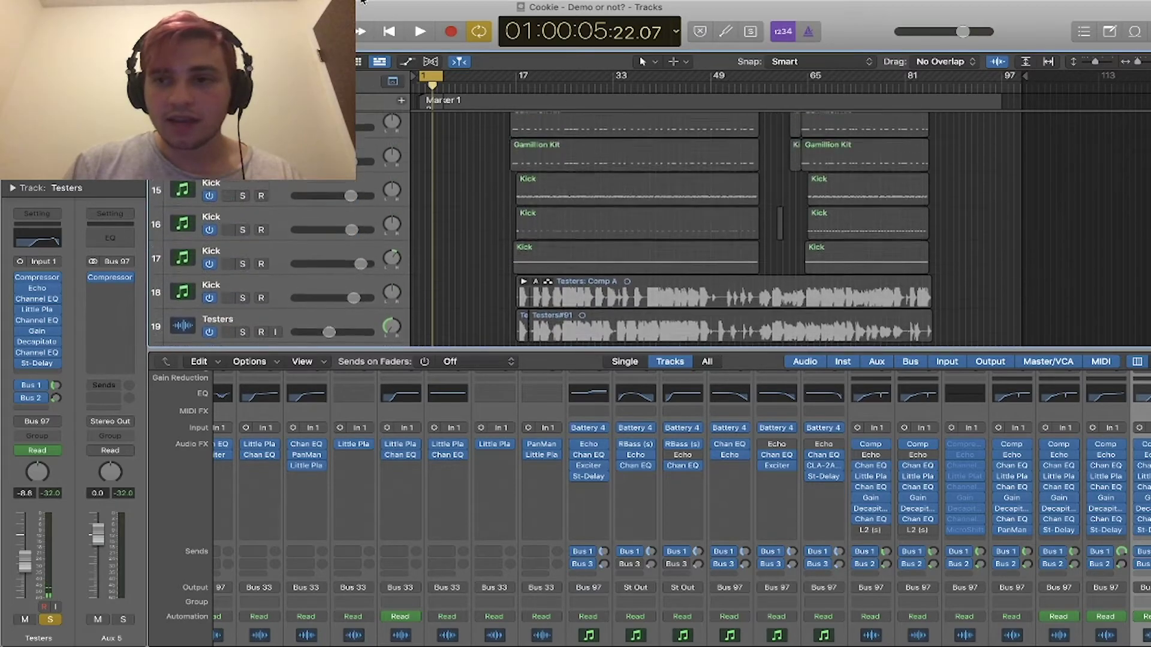
scroll(582, 228, up, 10)
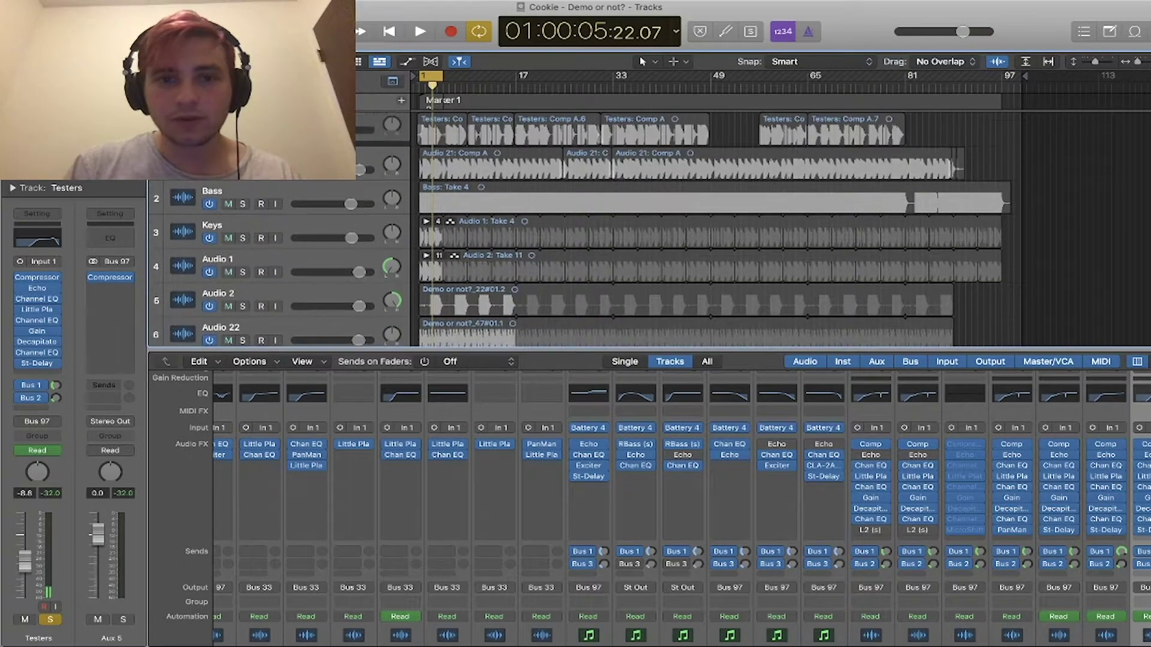
drag(210, 154, 210, 158)
- Compare the channel strips of Lead Voc and the Testers track beneath it, including the Testers track's stereo delay insert
key(super+Right)
key(super+Right)
key(super+Right)
key(super+Right)
key(super+Right)
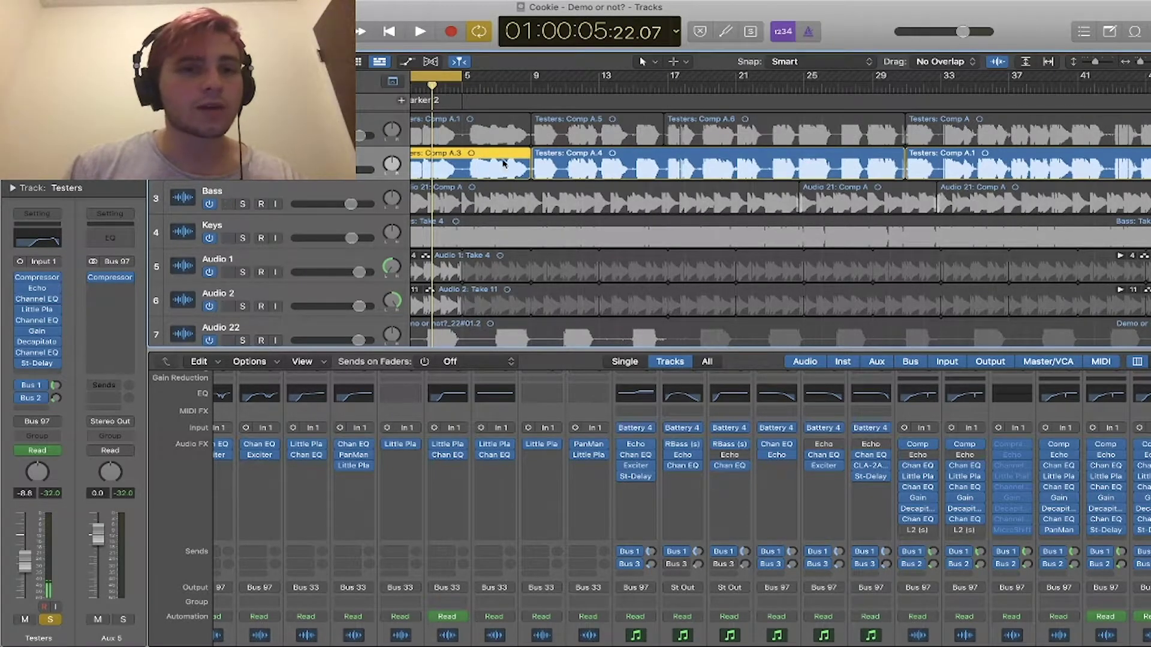
key(Up)
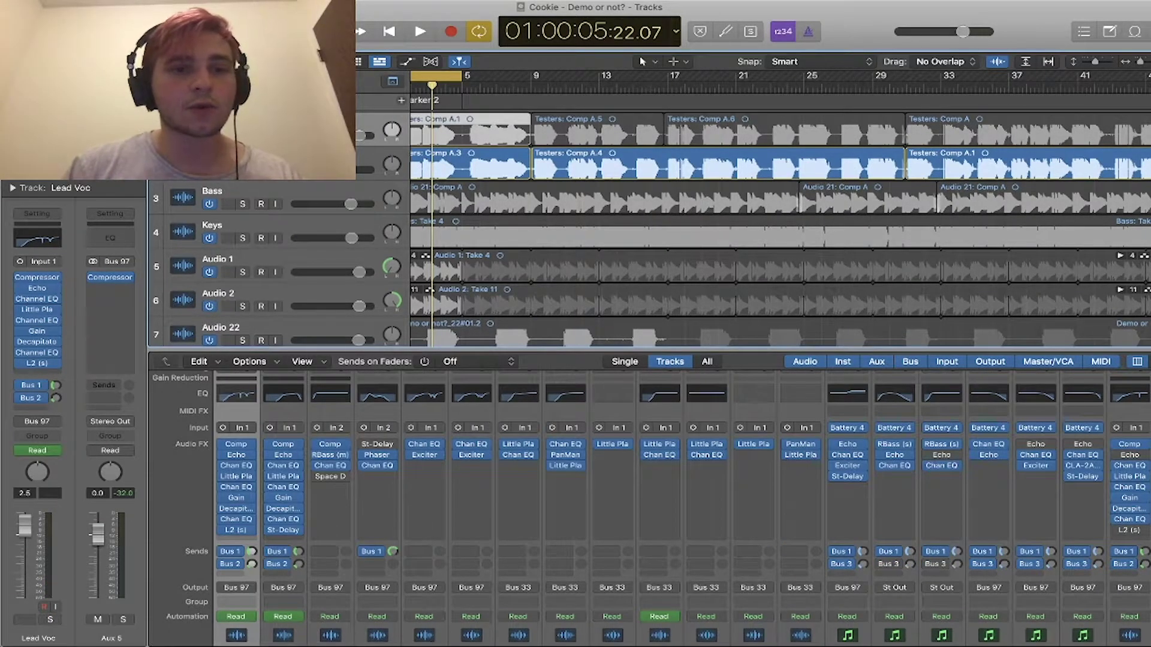
key(Down)
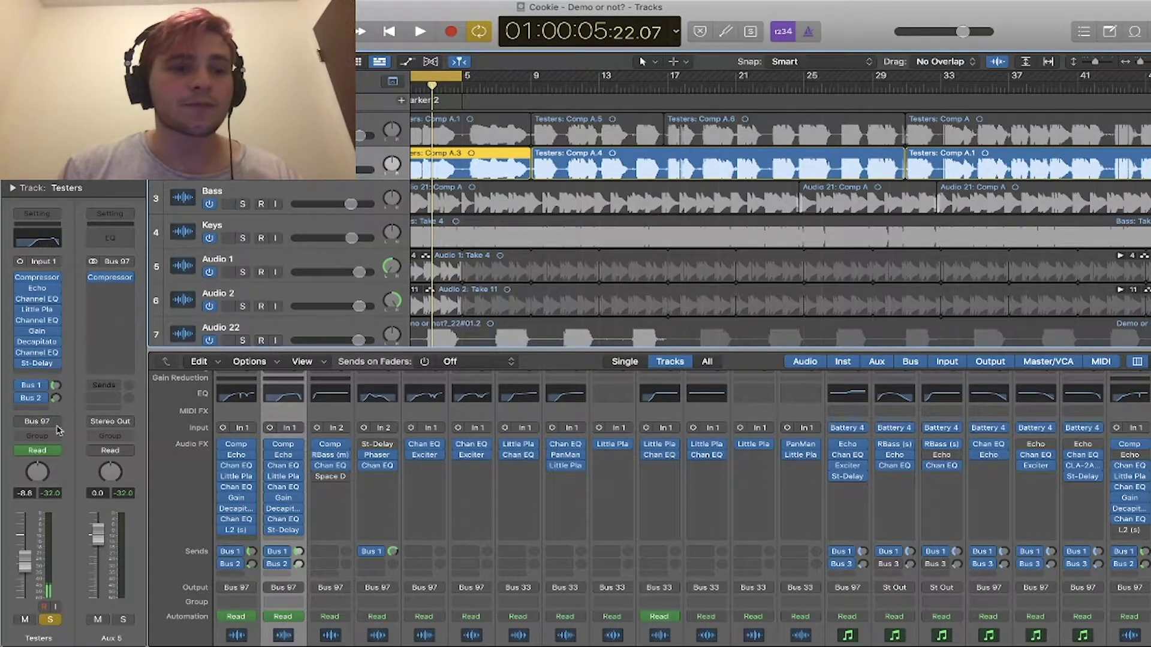
click(46, 362)
click(36, 369)
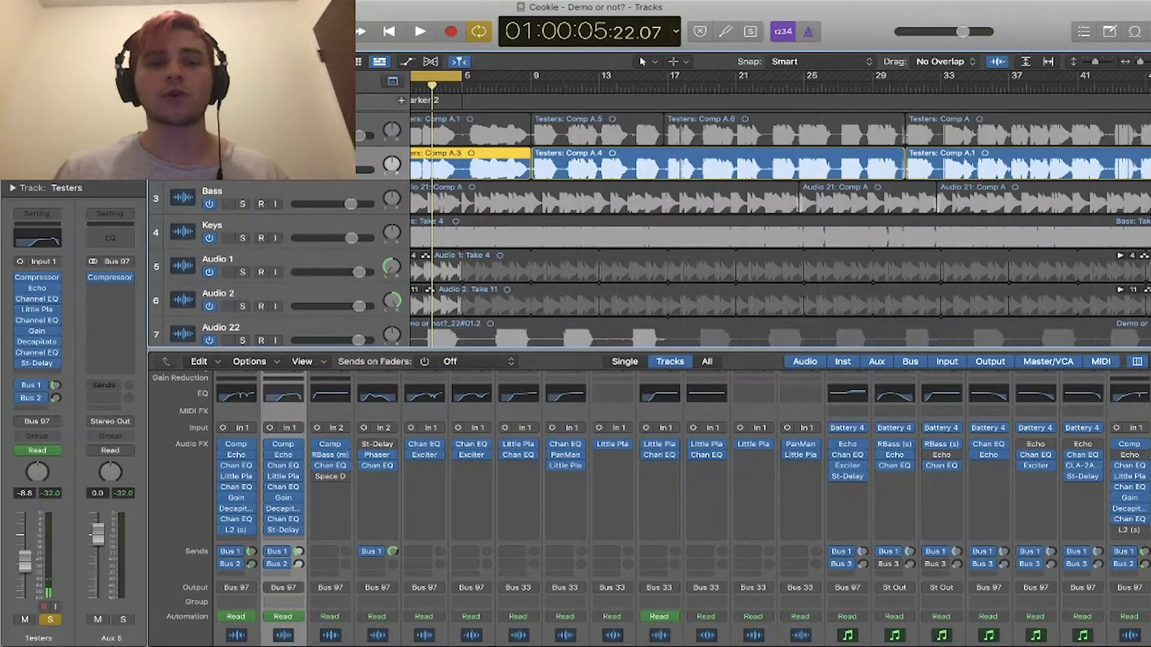
- Swap the solo from the Testers track to Lead Voc, and play the loop from the start
key(s)
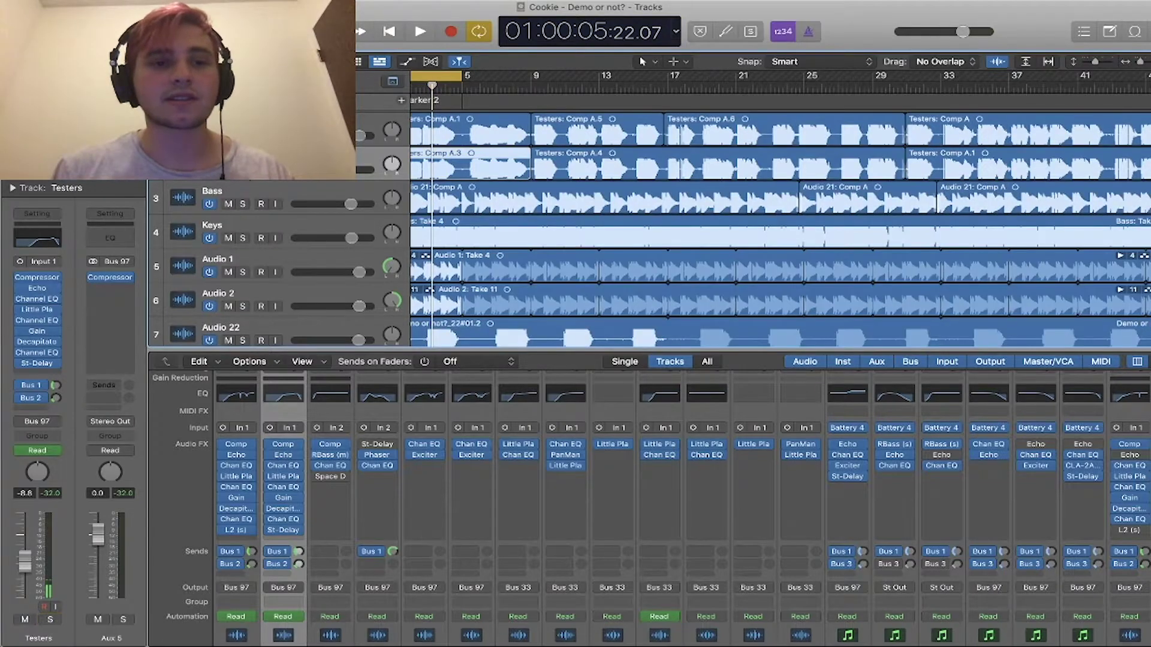
click(243, 136)
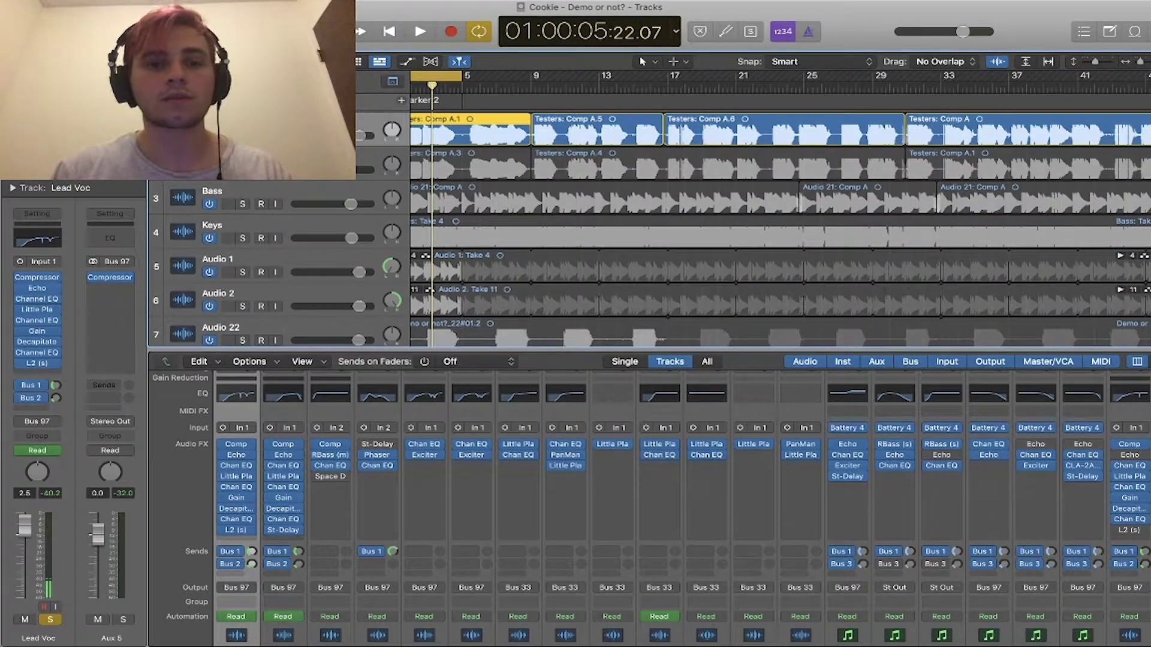
key(Return)
key(space)
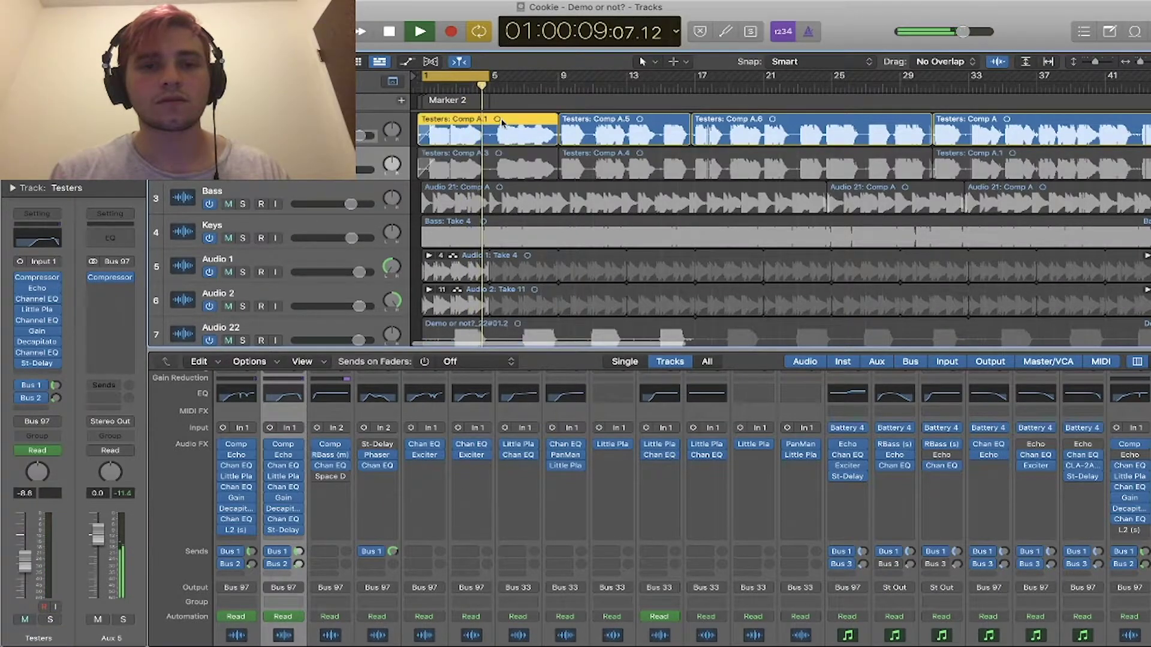
- Stop playback, select the Testers track beneath Lead Voc, and solo it alongside Lead Voc while the loop plays from the start
key(space)
key(Down)
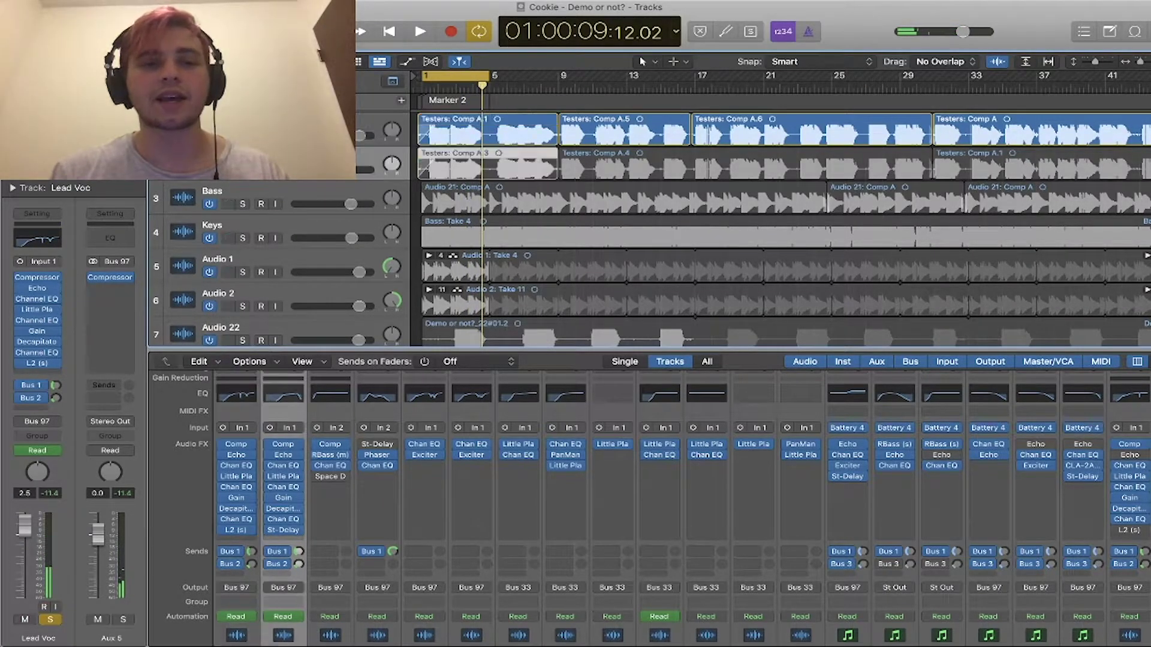
key(Return)
key(space)
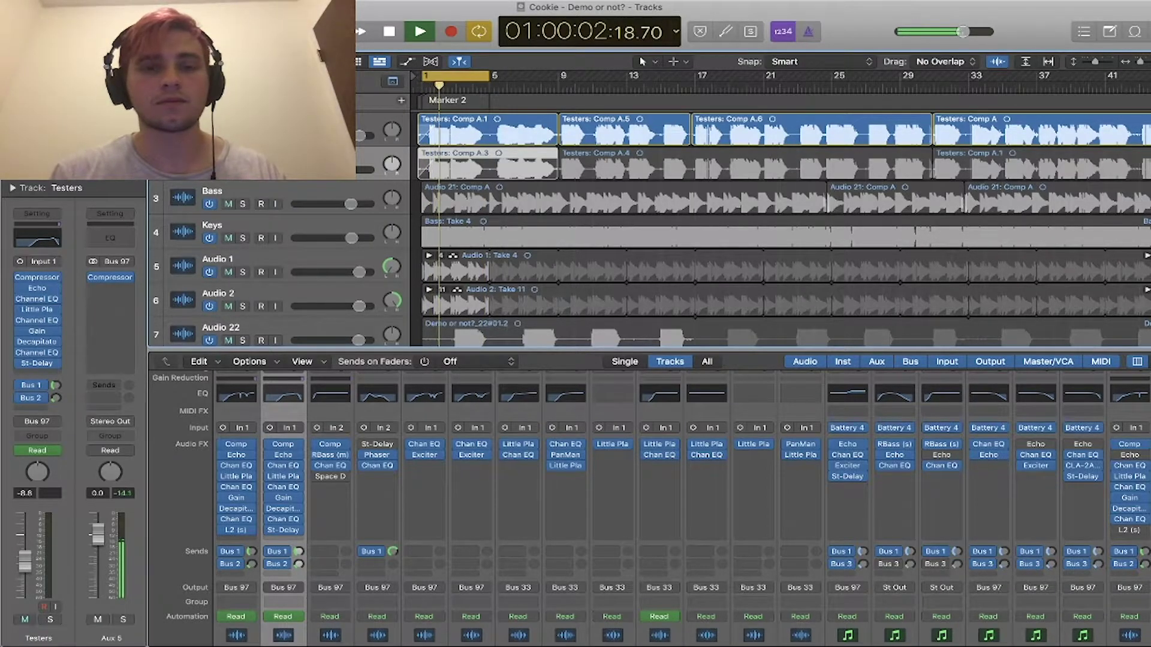
key(s)
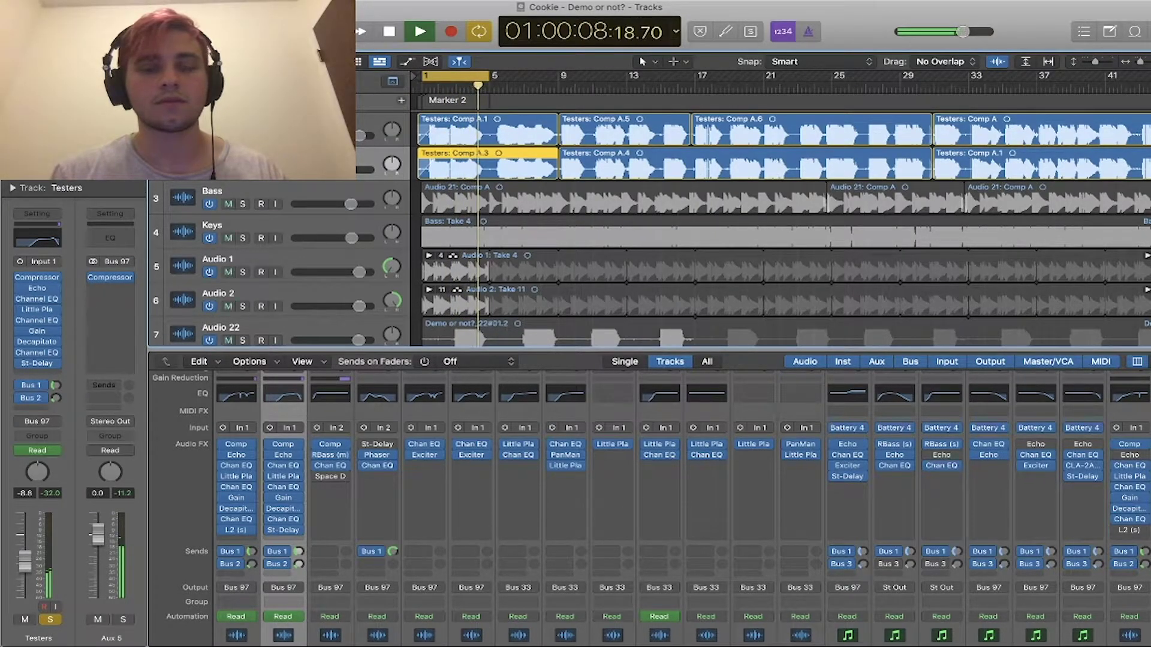
key(space)
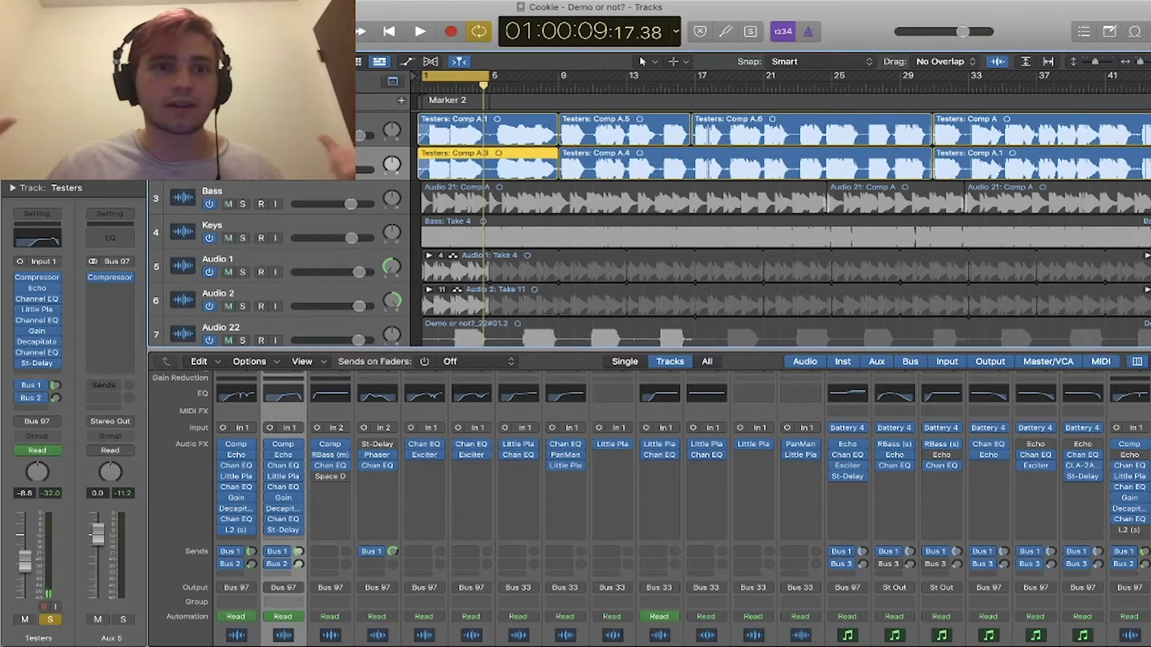
- Replay the loop with the Testers solo switched off and back on to compare Lead Voc alone with the doubled vocal
key(space)
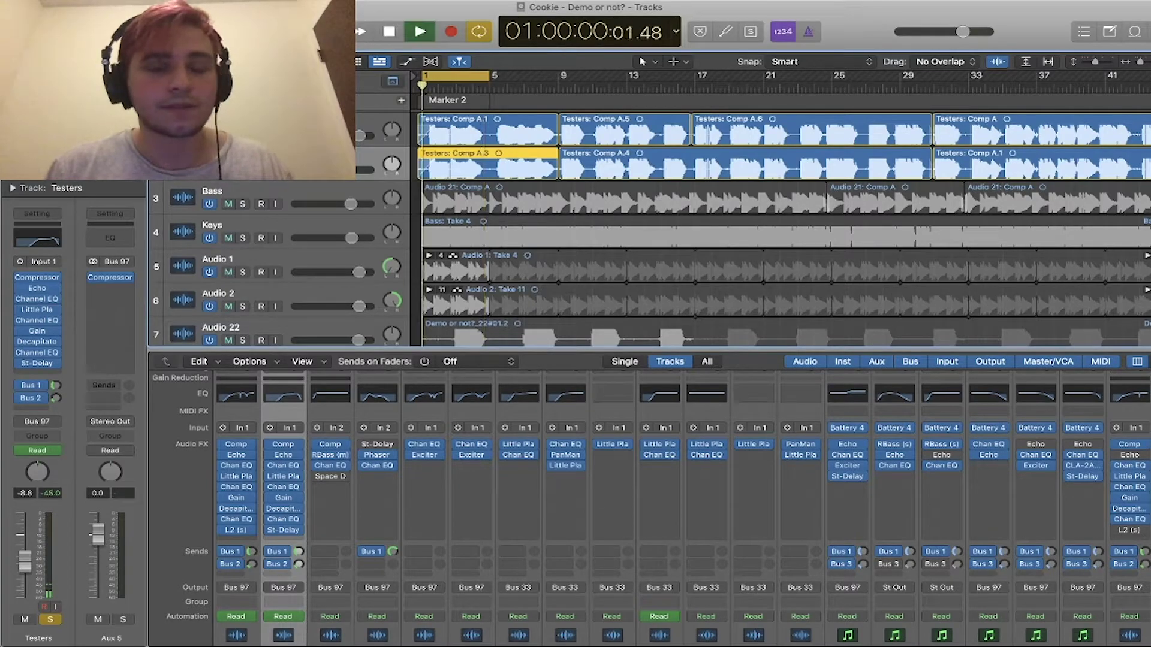
click(244, 170)
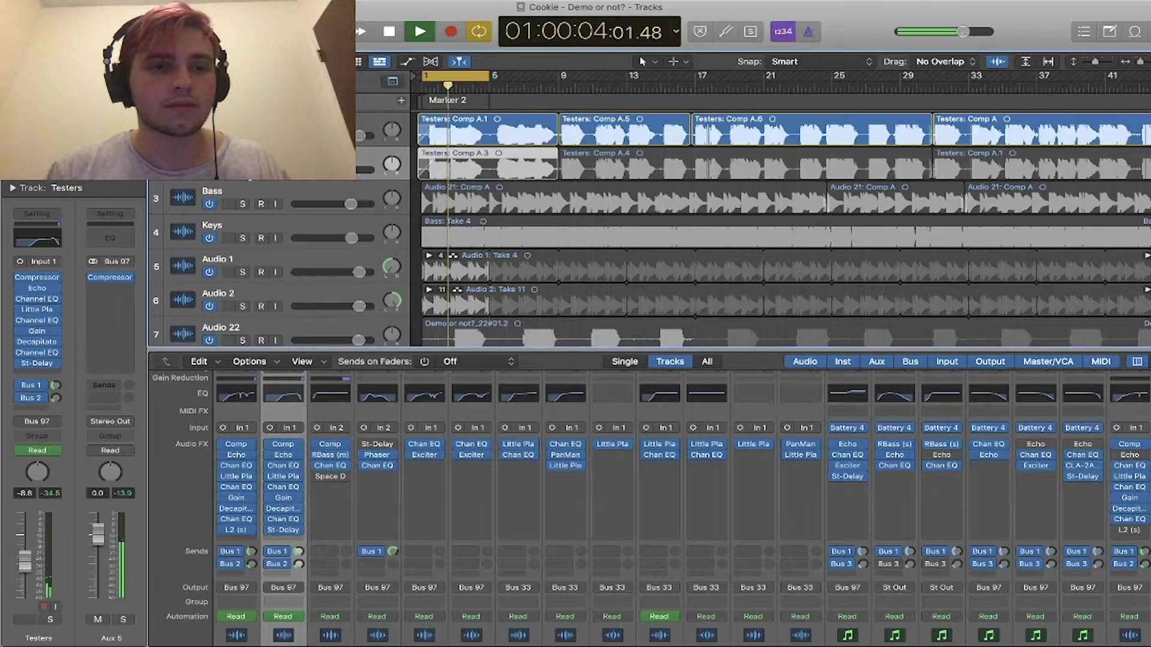
key(s)
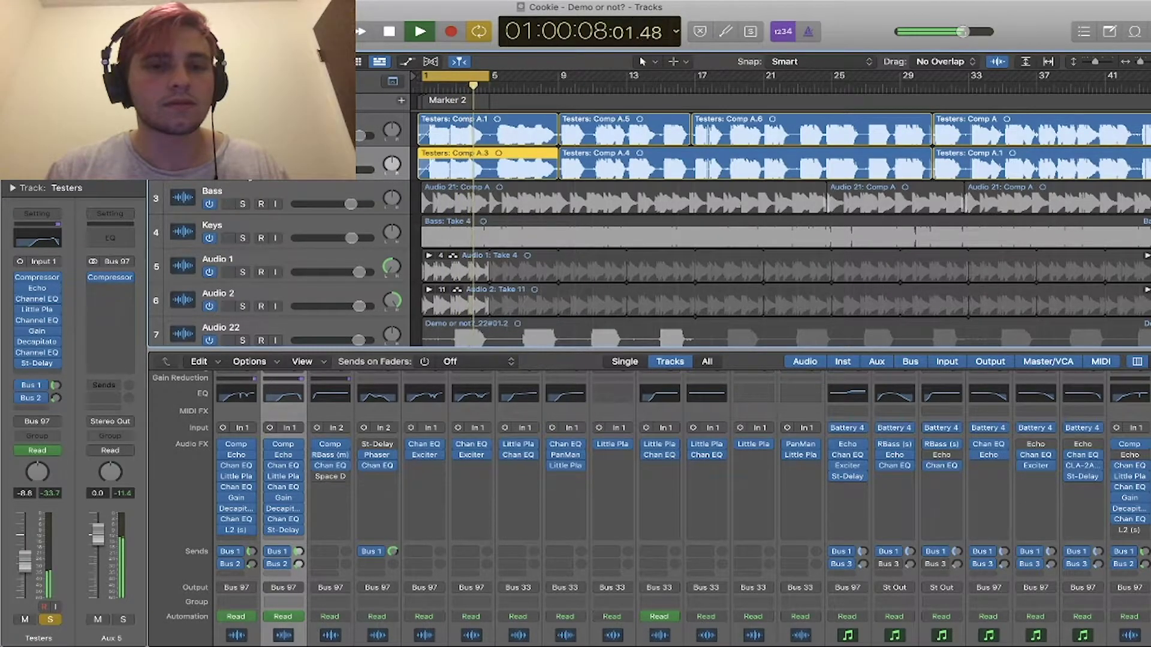
key(space)
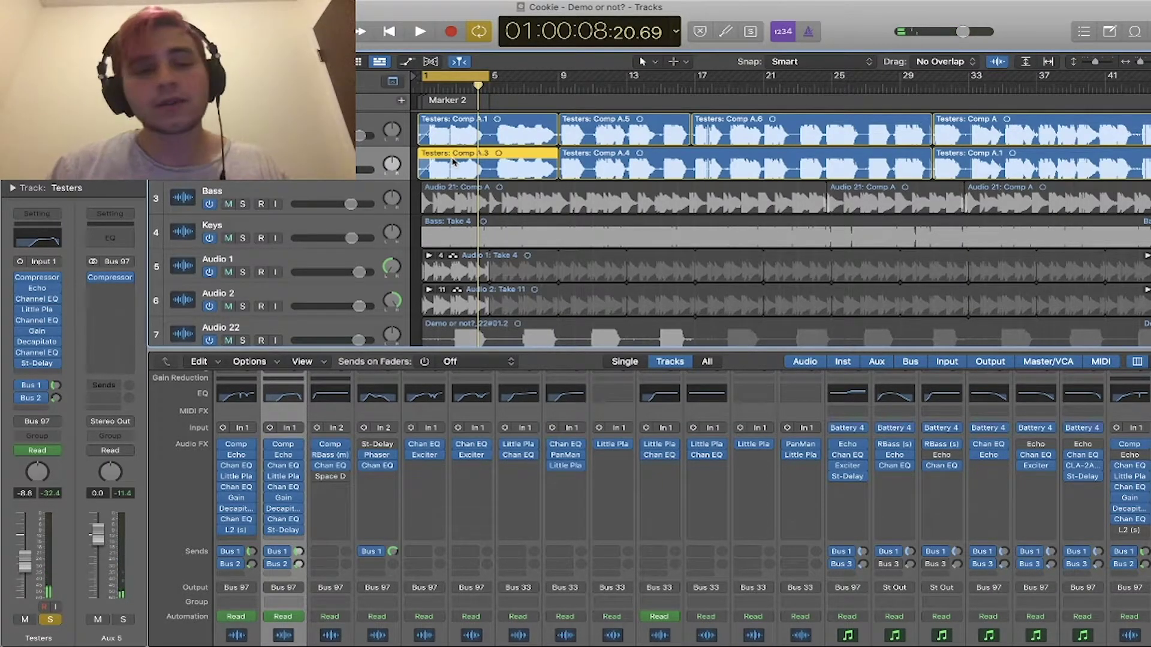
- Replay the loop, set the 300 Hz band to -2.0 dB in the Testers track's last Channel EQ, and close the EQ
key(Return)
key(space)
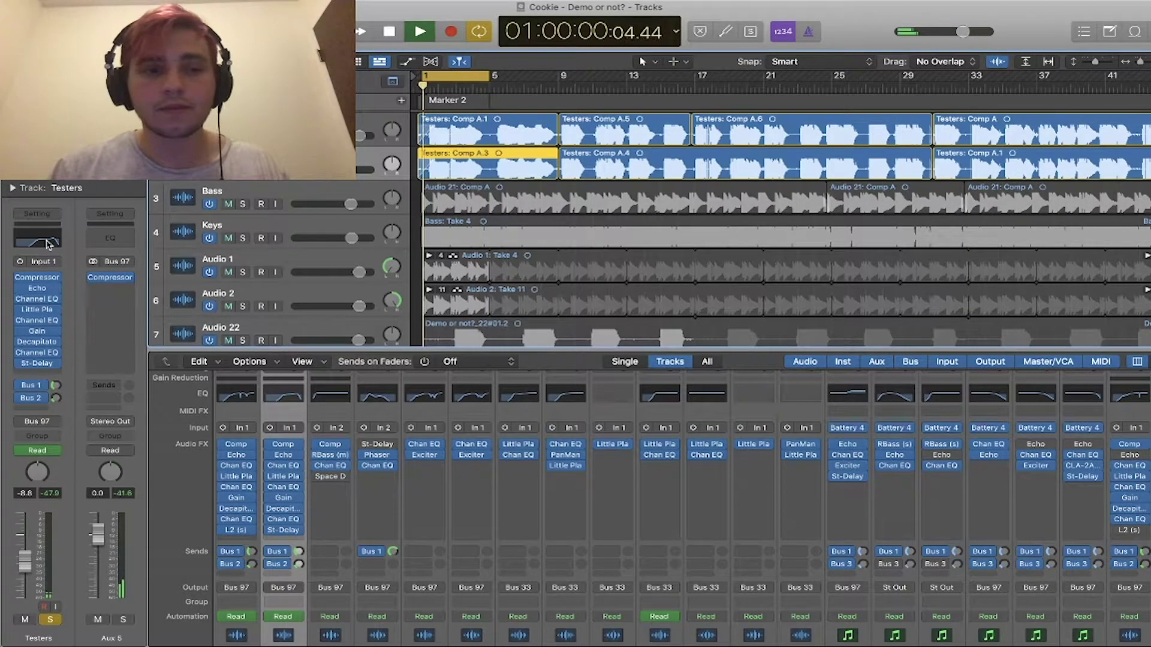
click(38, 353)
drag(643, 324, 647, 337)
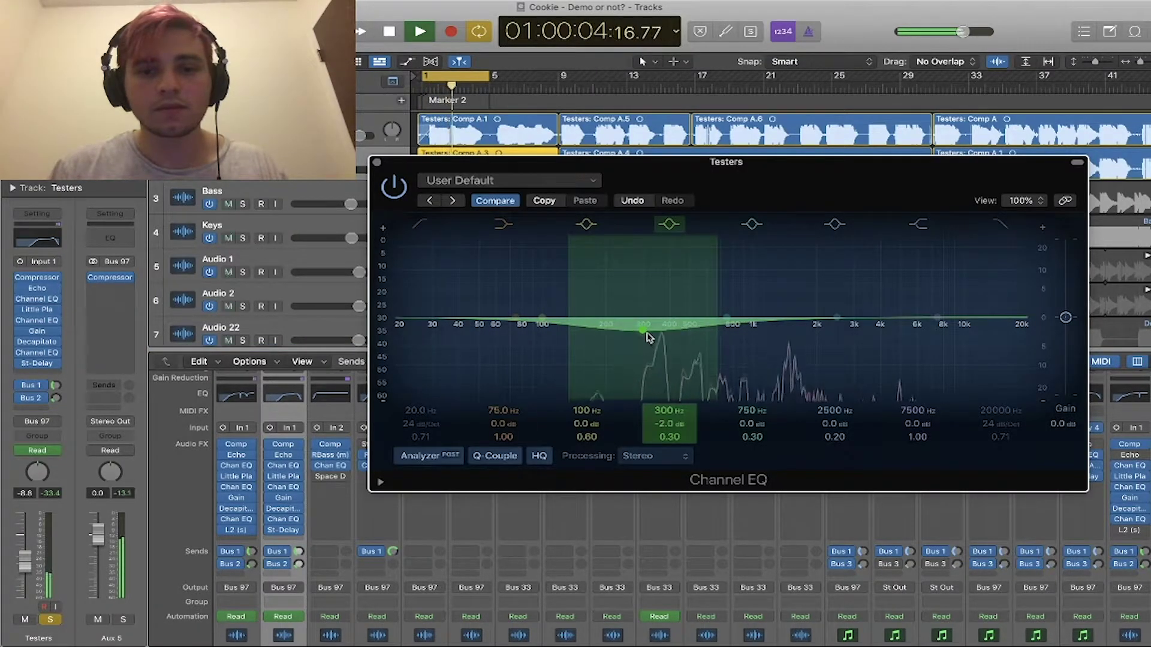
key(space)
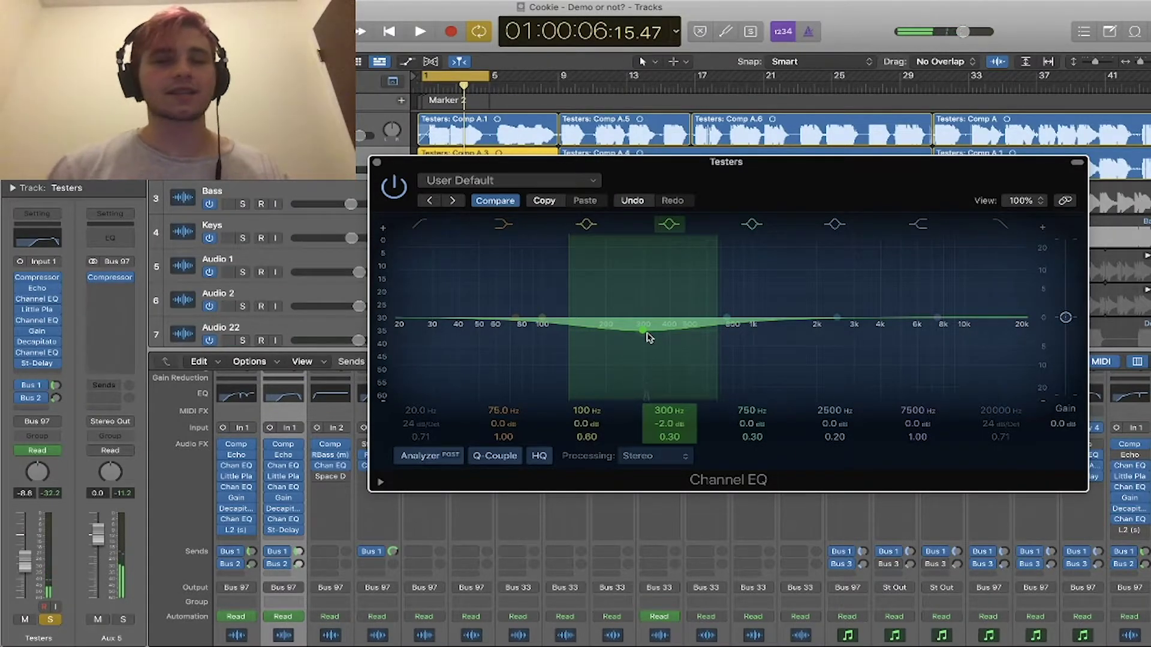
drag(404, 166, 425, 163)
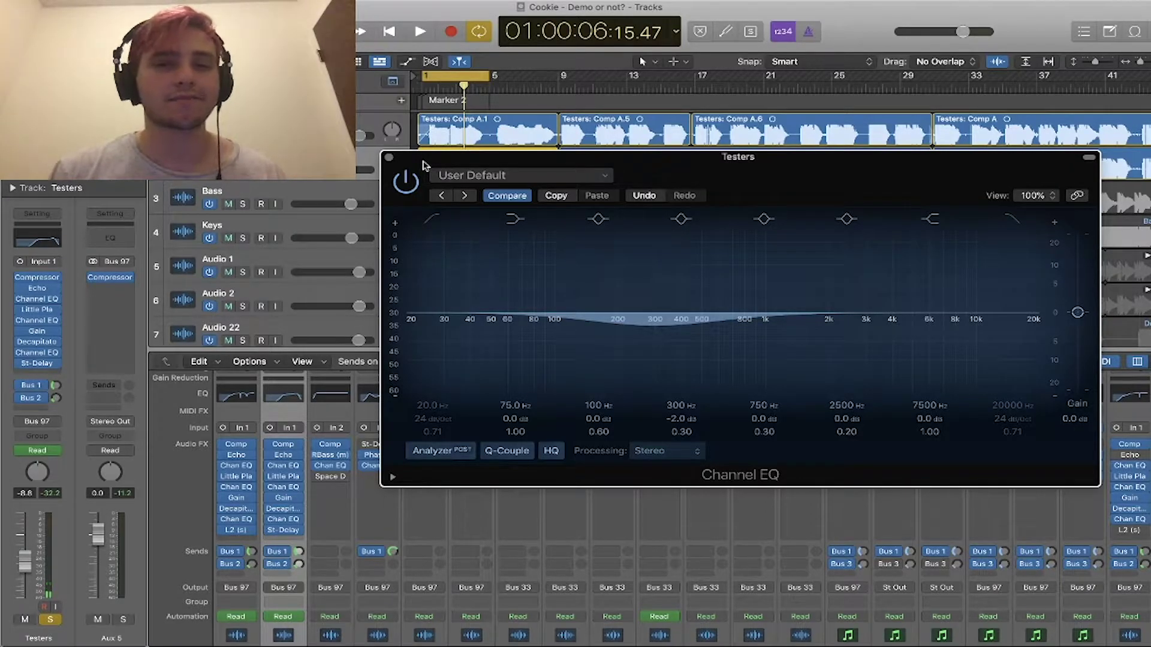
click(390, 158)
- Turn off the solo on both Lead Voc and the Testers track beneath it
scroll(478, 182, down, 3)
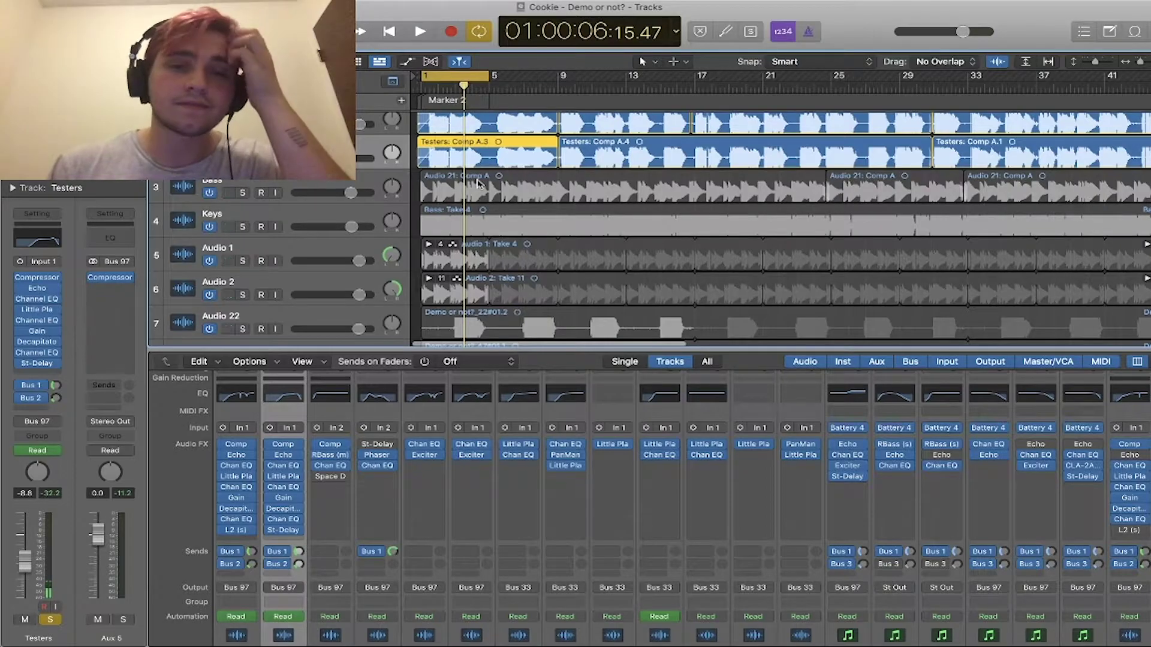
scroll(478, 183, down, 1)
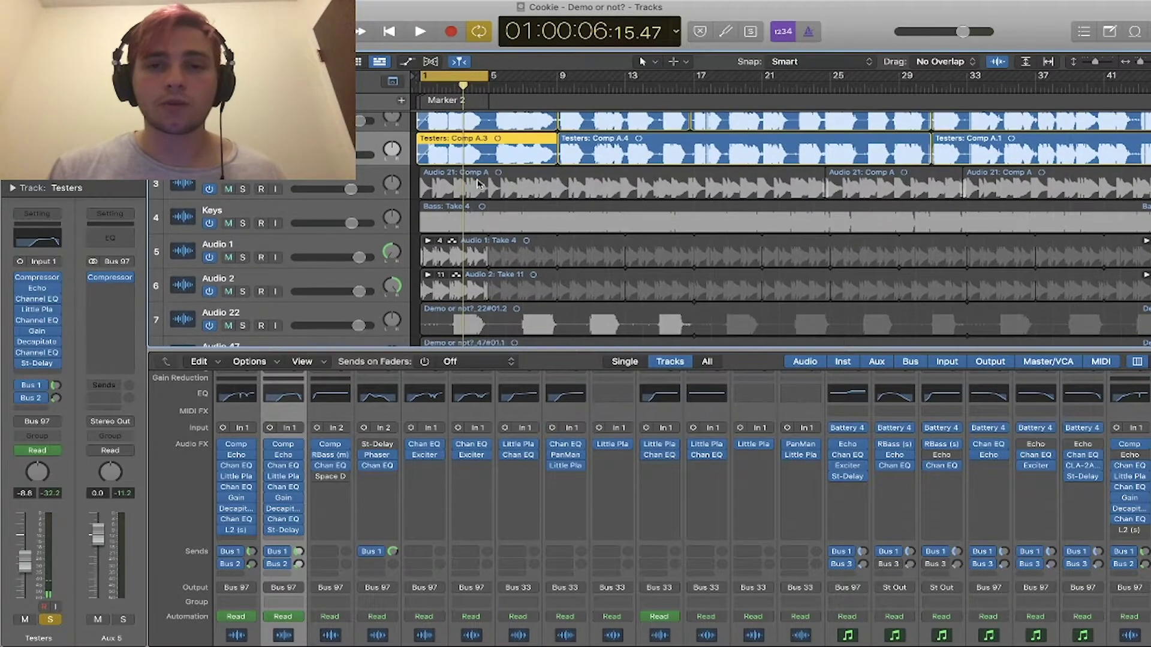
scroll(478, 183, up, 1)
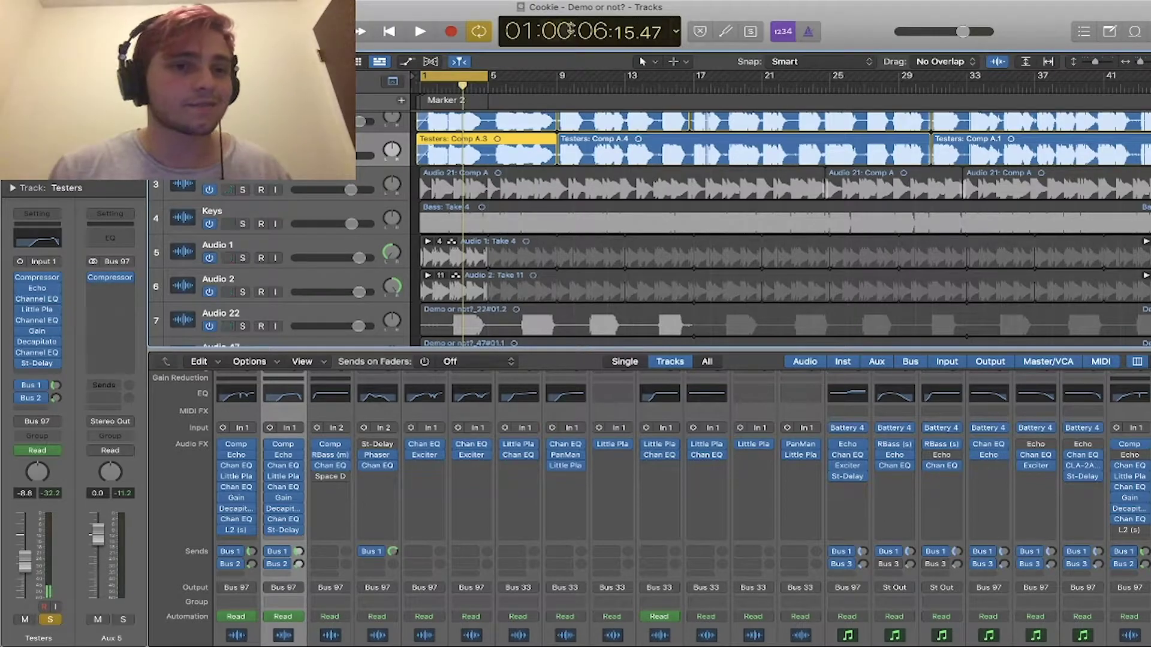
scroll(554, 225, up, 2)
click(242, 169)
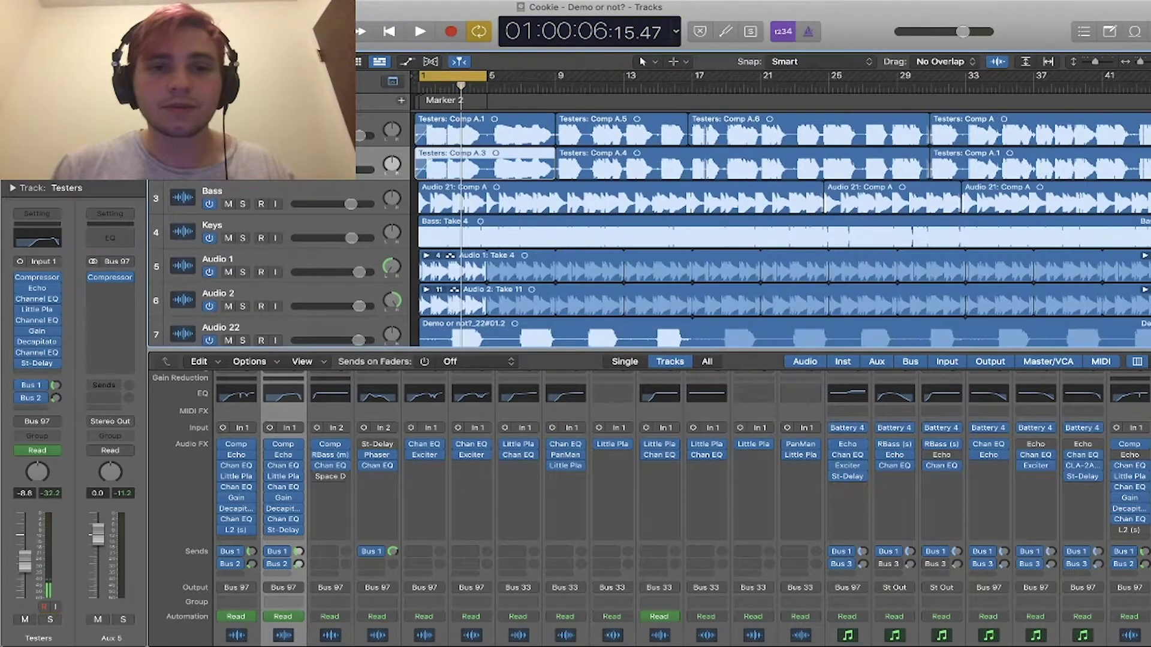
- Select Testers track 26, which holds the Testers#83.1 region, and solo it
scroll(503, 135, down, 10)
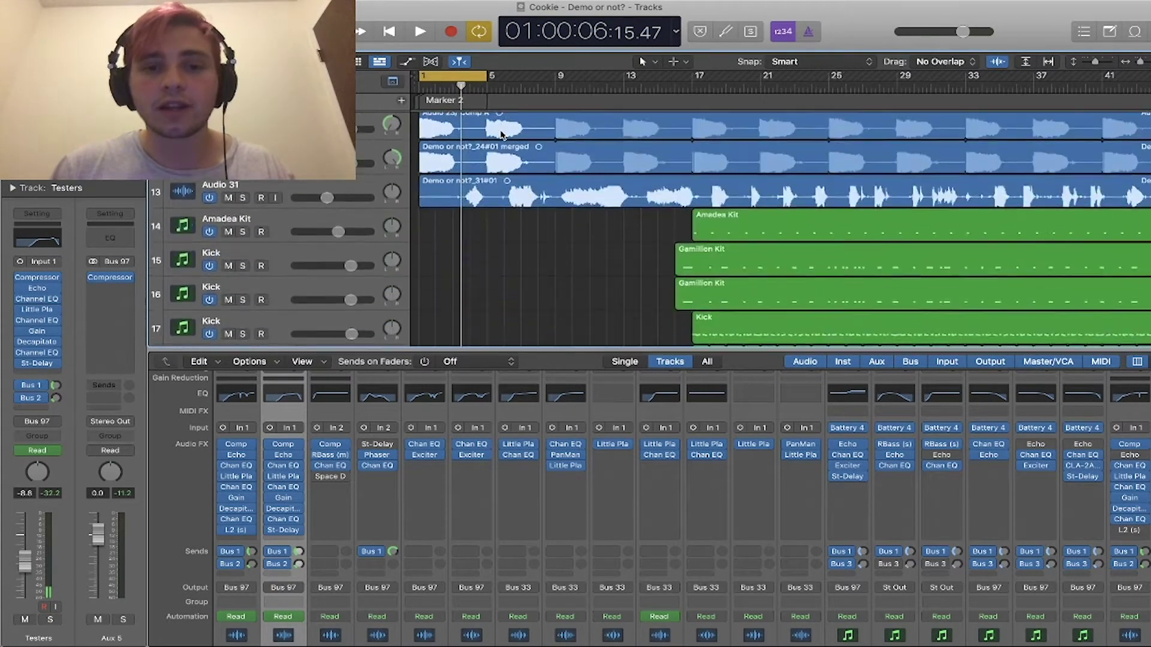
scroll(507, 248, down, 10)
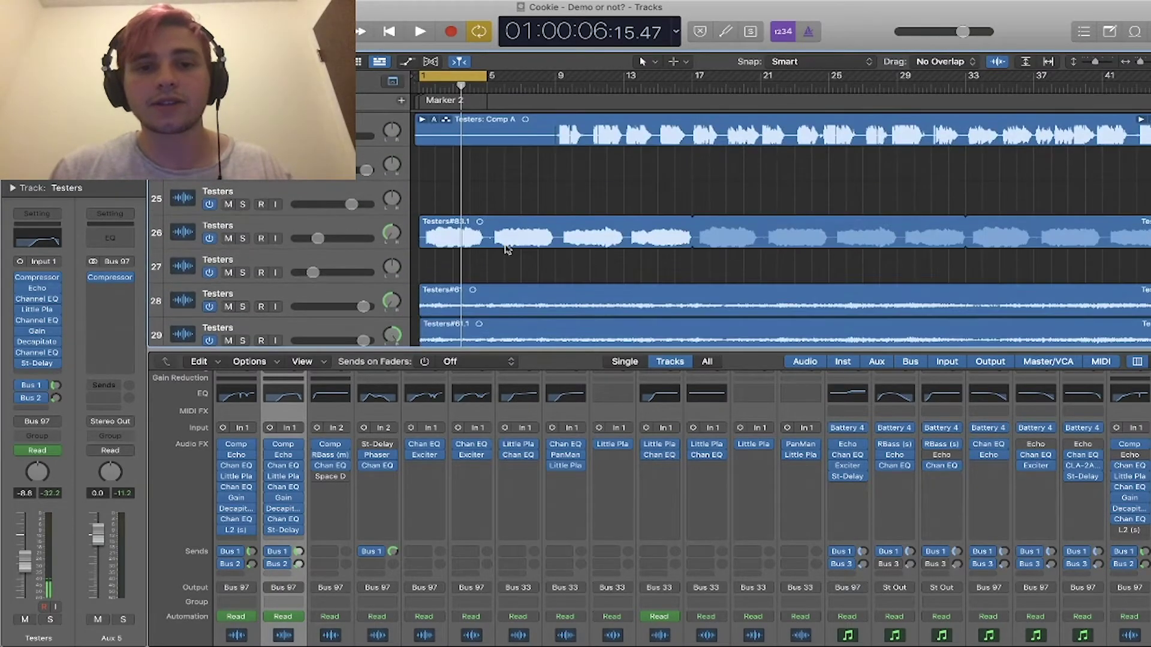
click(352, 231)
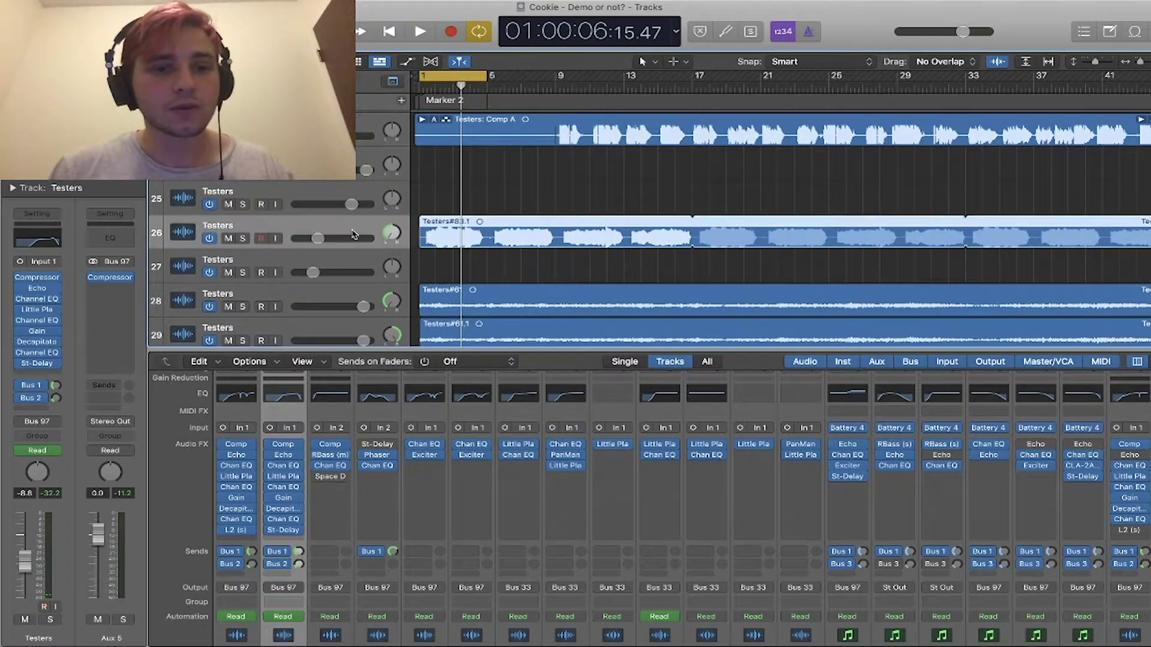
scroll(533, 227, up, 10)
scroll(533, 227, down, 12)
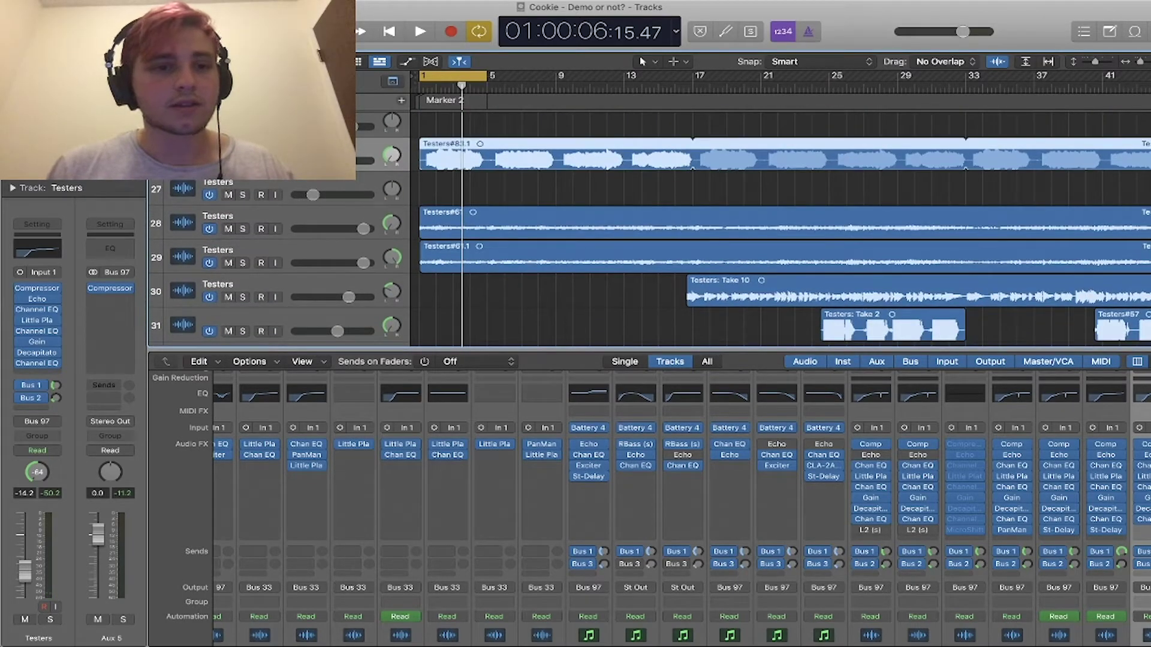
key(s)
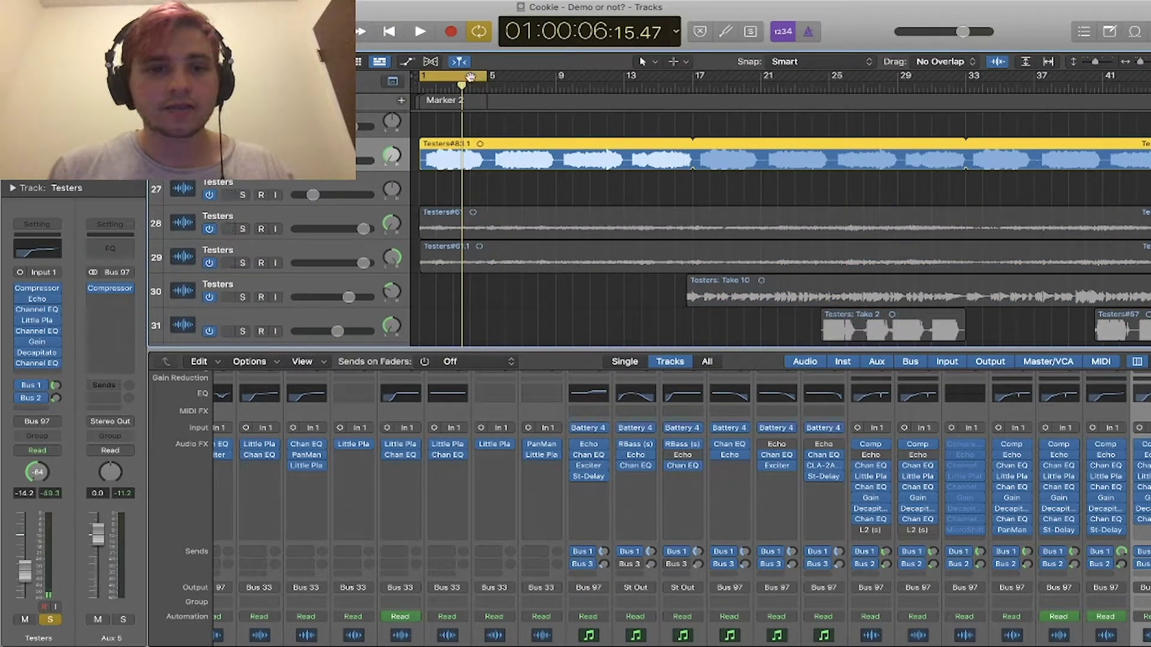
- Play the loop with track 26 soloed while looking through the lower Testers tracks, and stop playback
key(space)
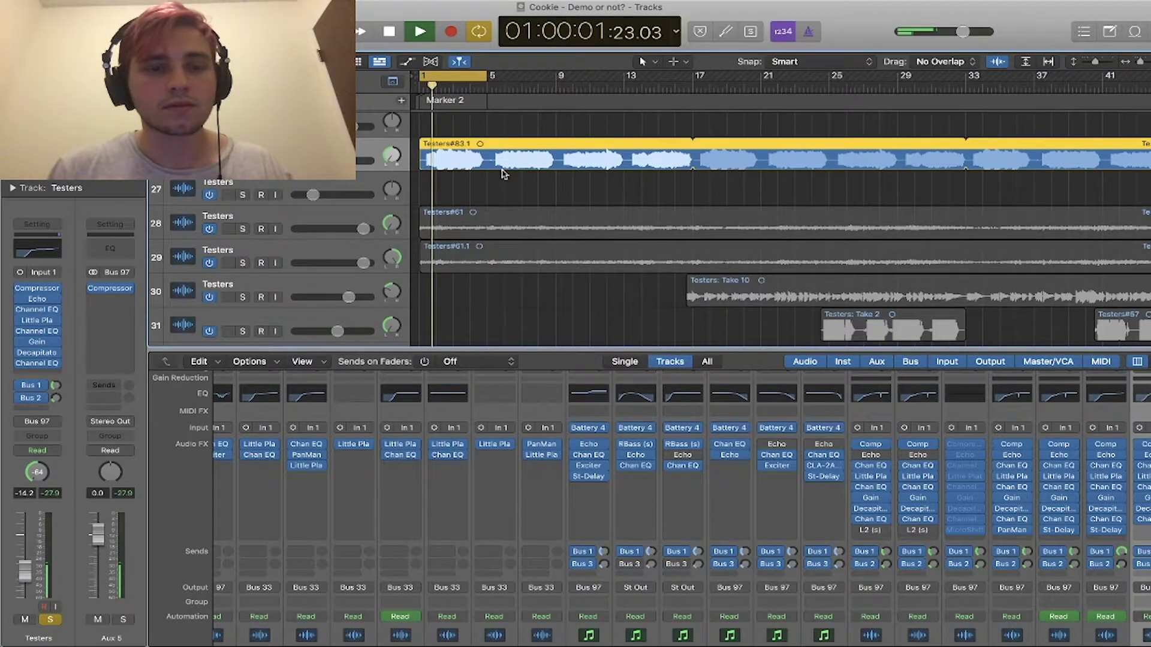
scroll(507, 188, up, 3)
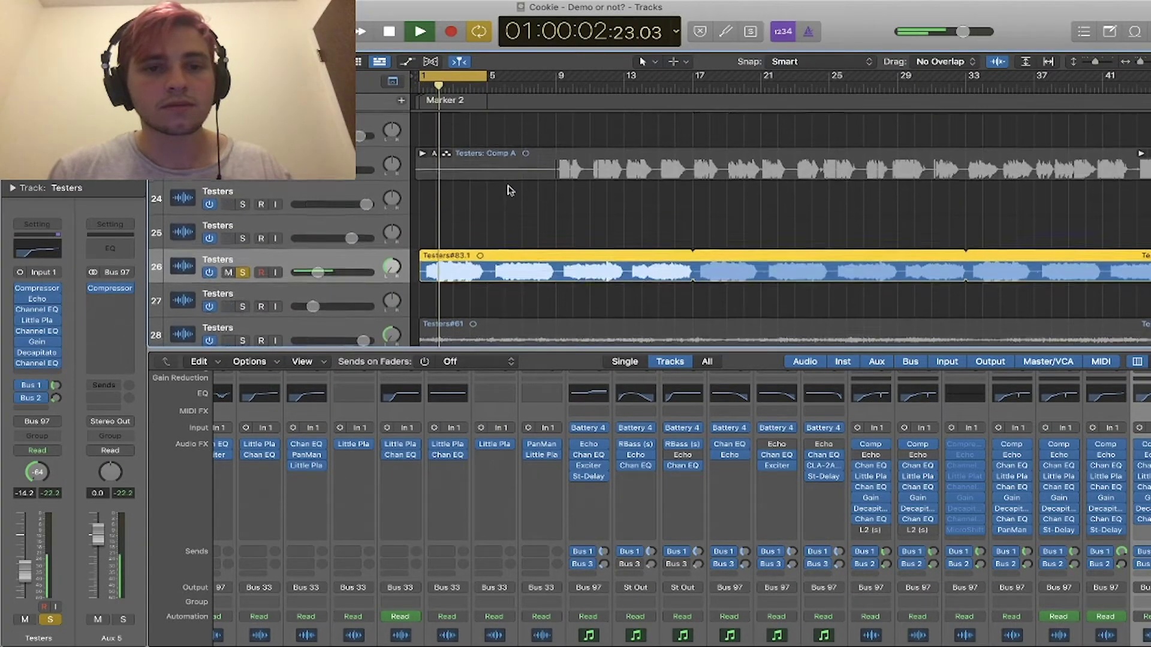
scroll(509, 189, down, 12)
scroll(509, 189, down, 1)
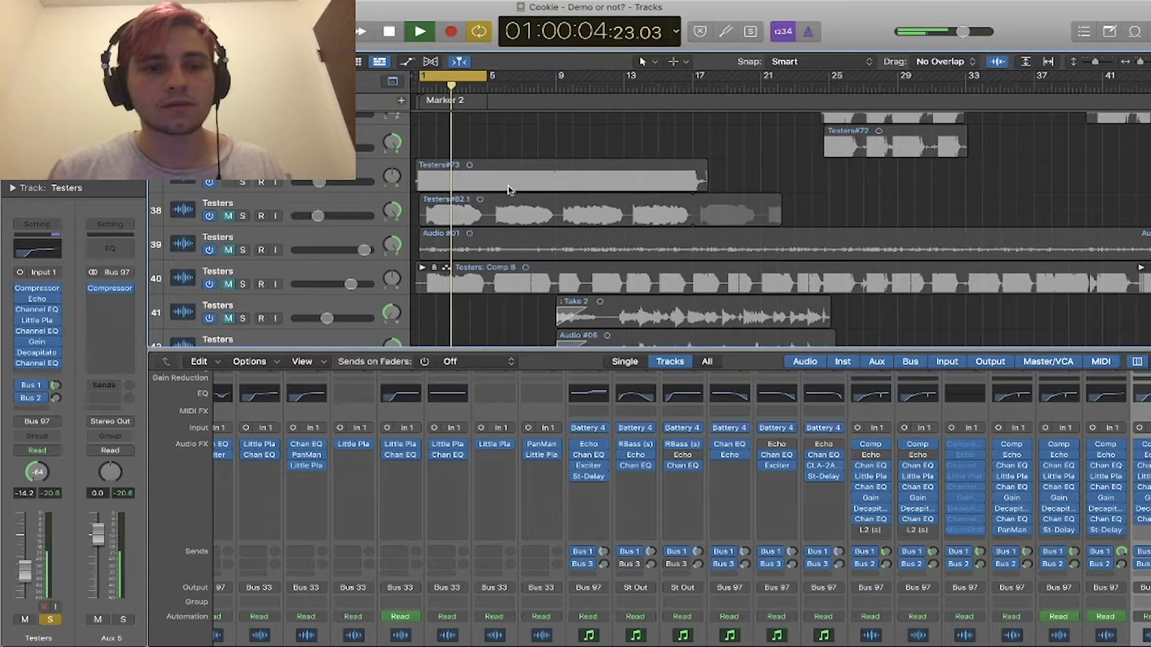
scroll(510, 189, up, 1)
scroll(510, 190, up, 10)
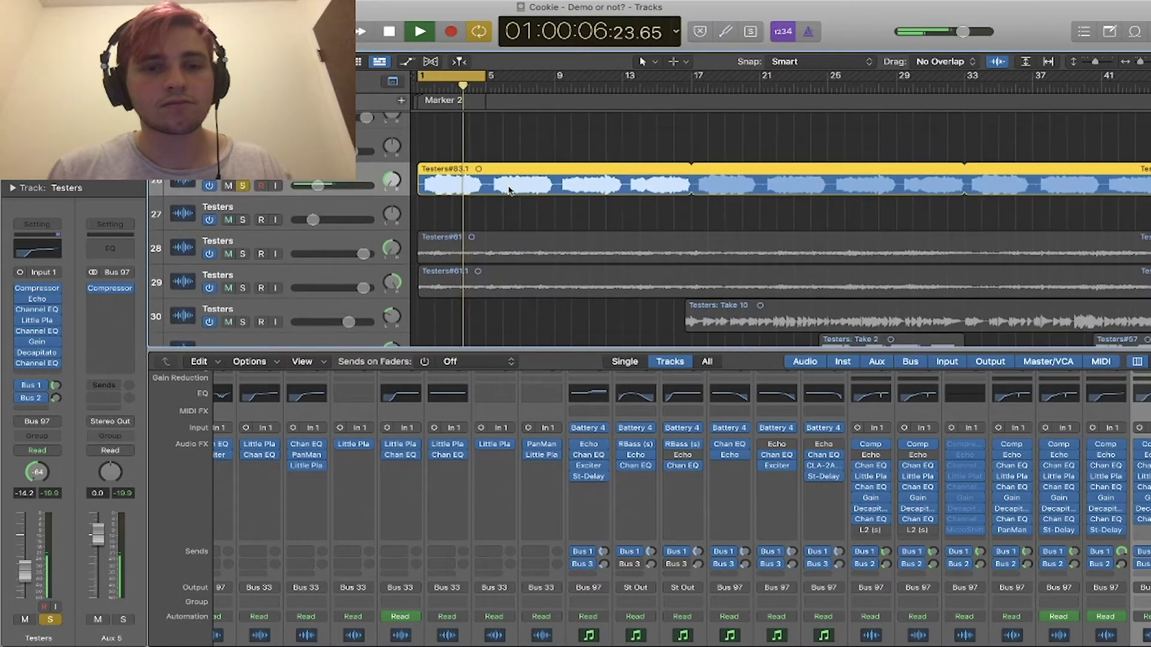
key(space)
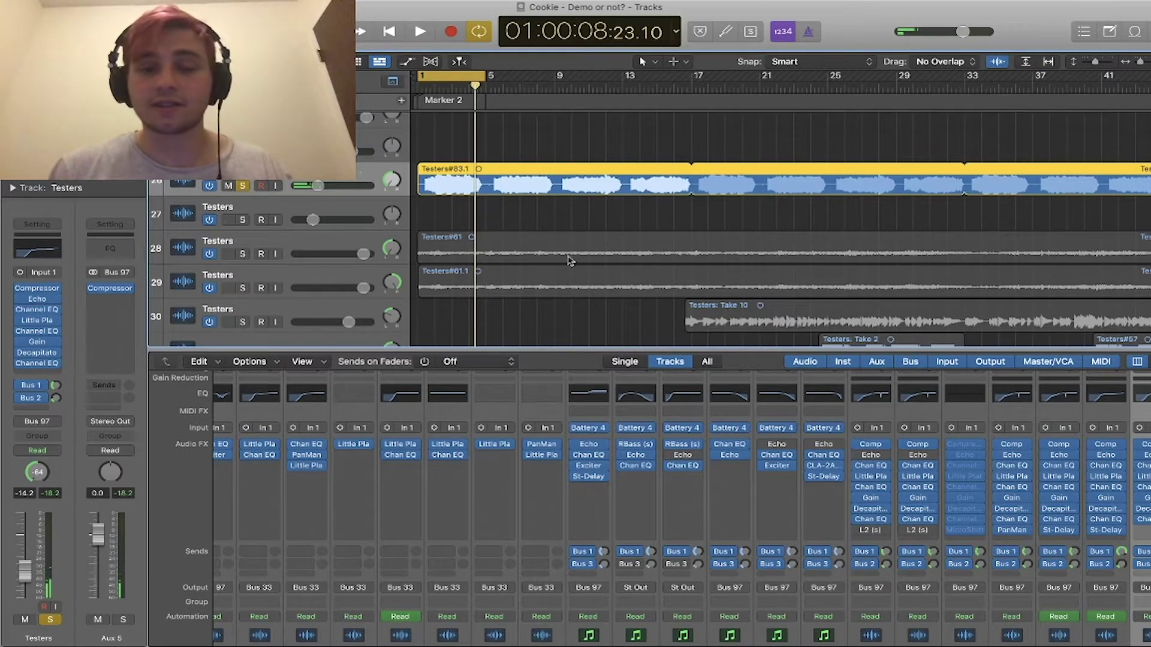
- Move the muted Testers track that holds Testers#82.1 up to directly below the soloed Testers track 26
scroll(576, 264, up, 13)
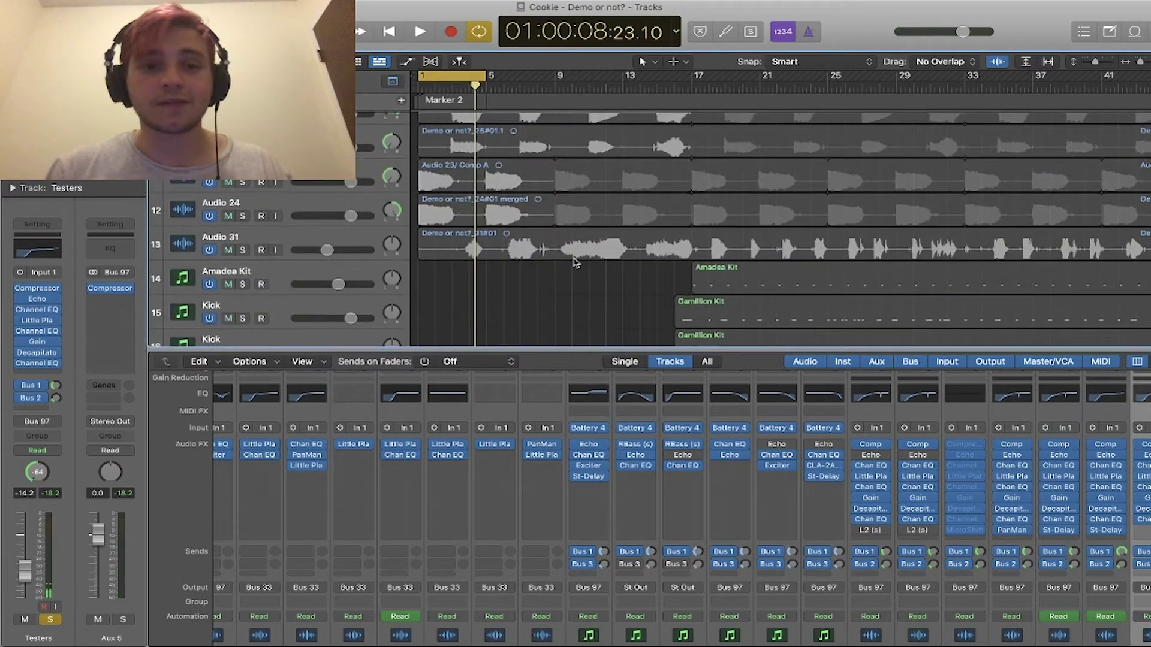
scroll(574, 262, down, 13)
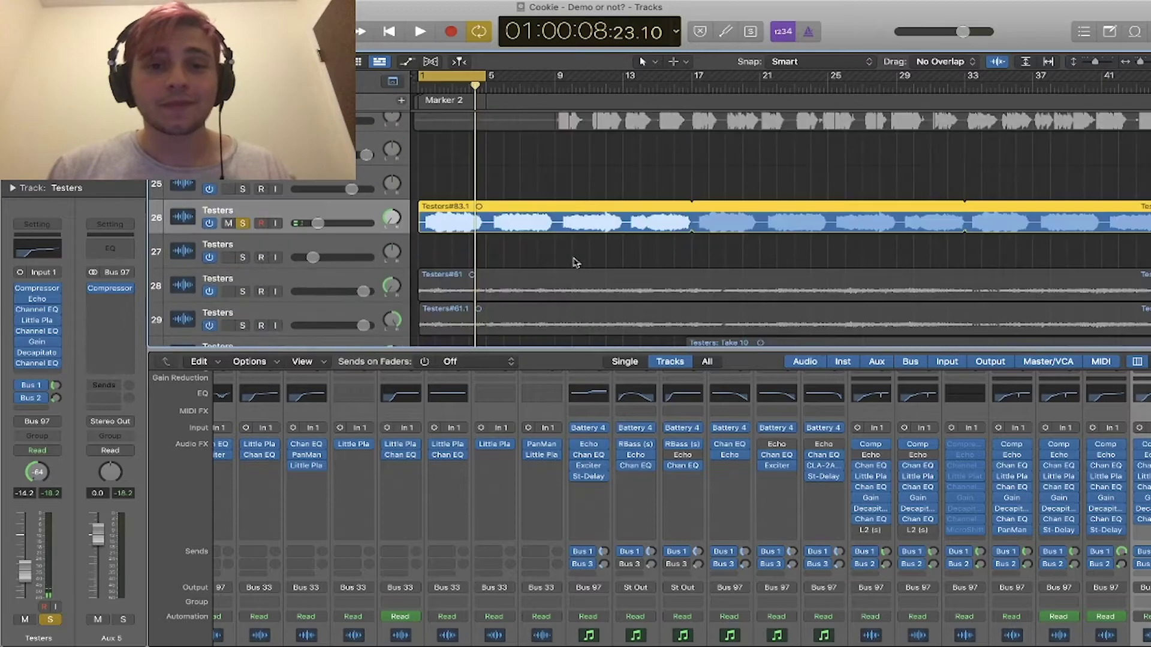
scroll(576, 262, down, 3)
key(super+Left)
key(super+Left)
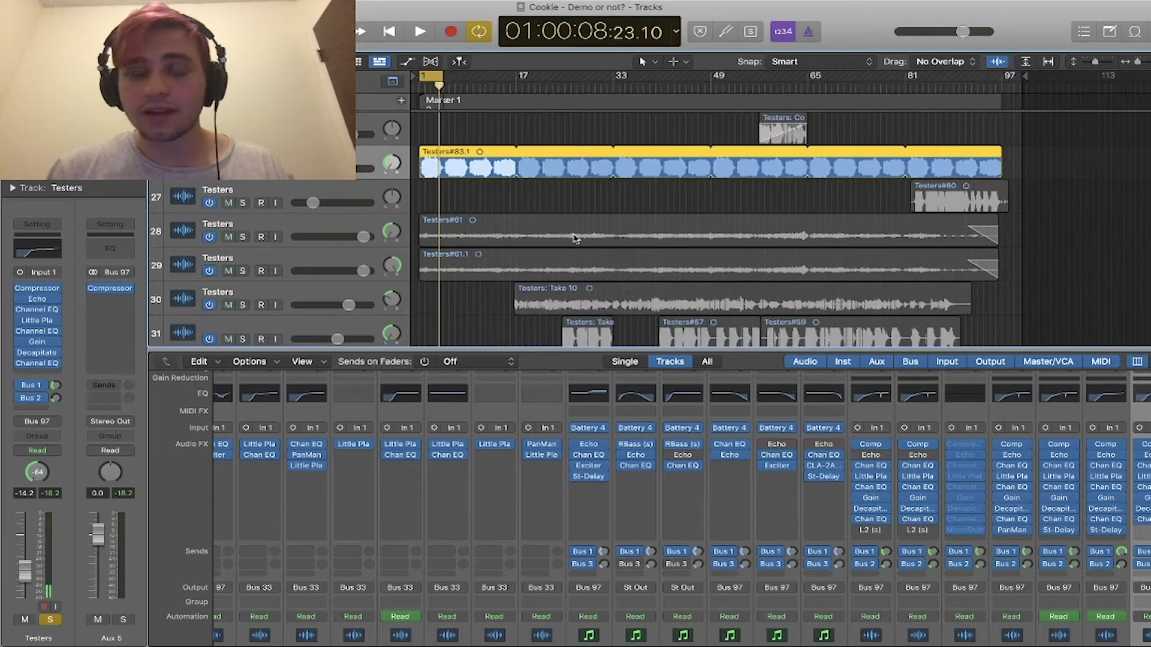
scroll(616, 197, up, 2)
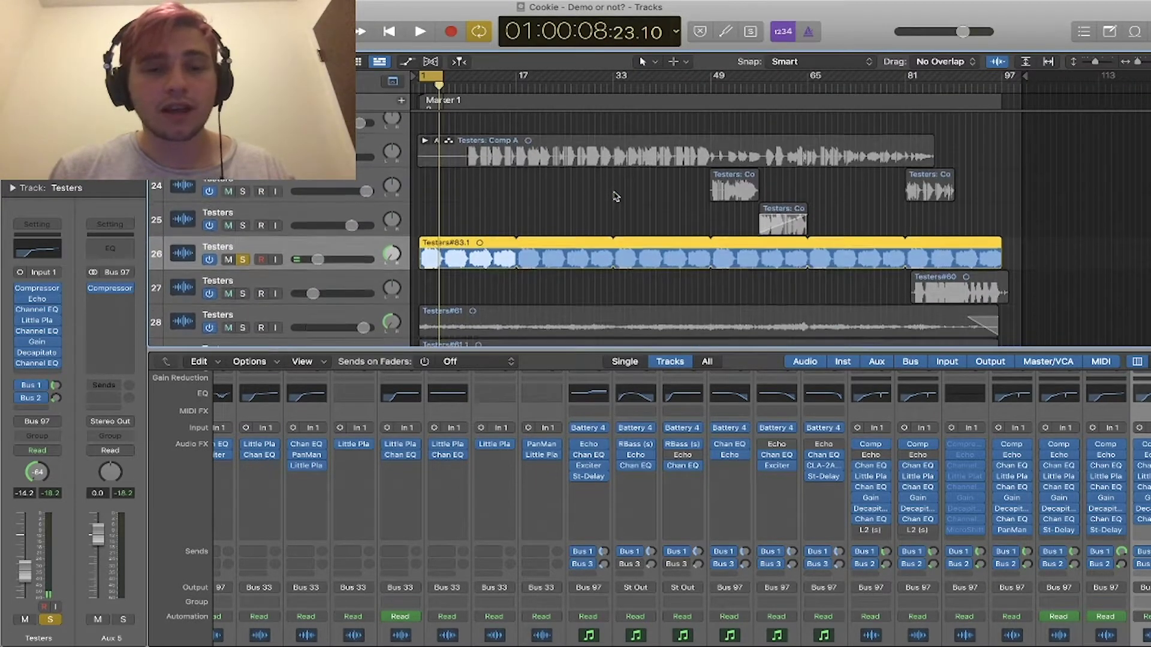
scroll(616, 197, down, 7)
scroll(616, 196, down, 7)
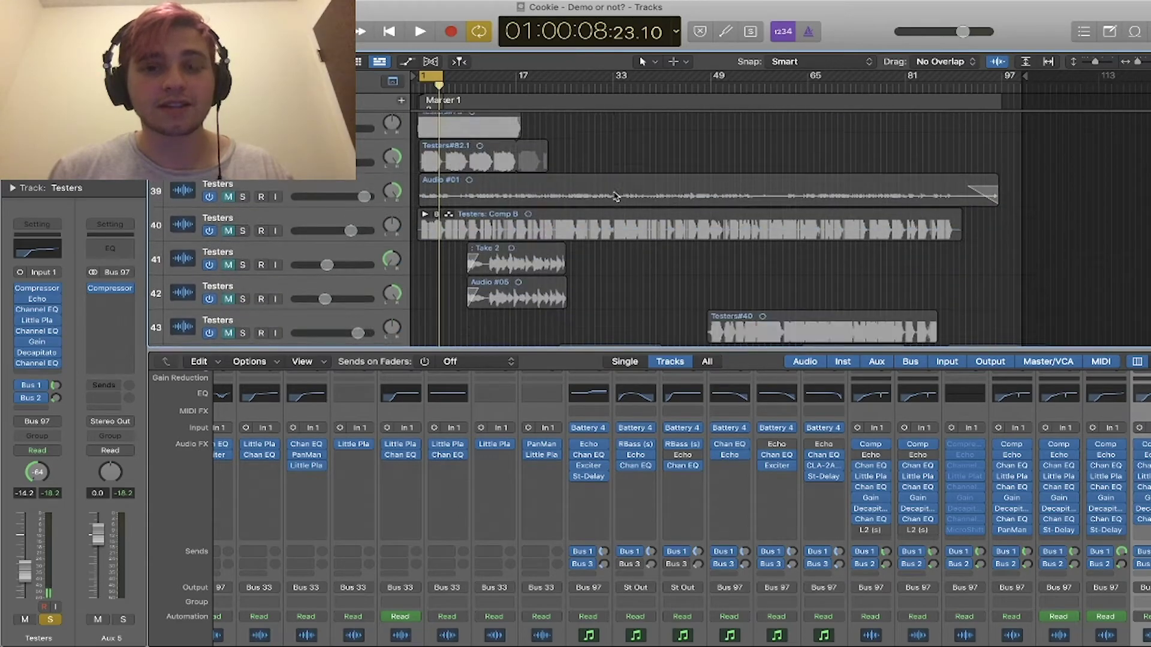
scroll(616, 197, up, 14)
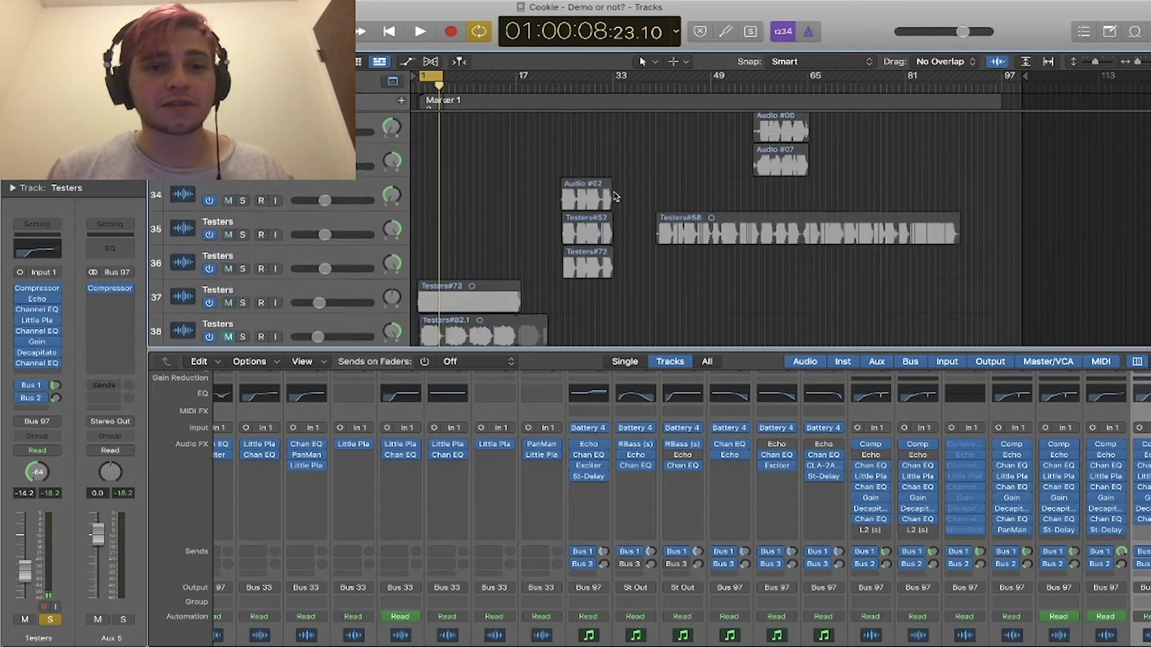
scroll(615, 183, down, 12)
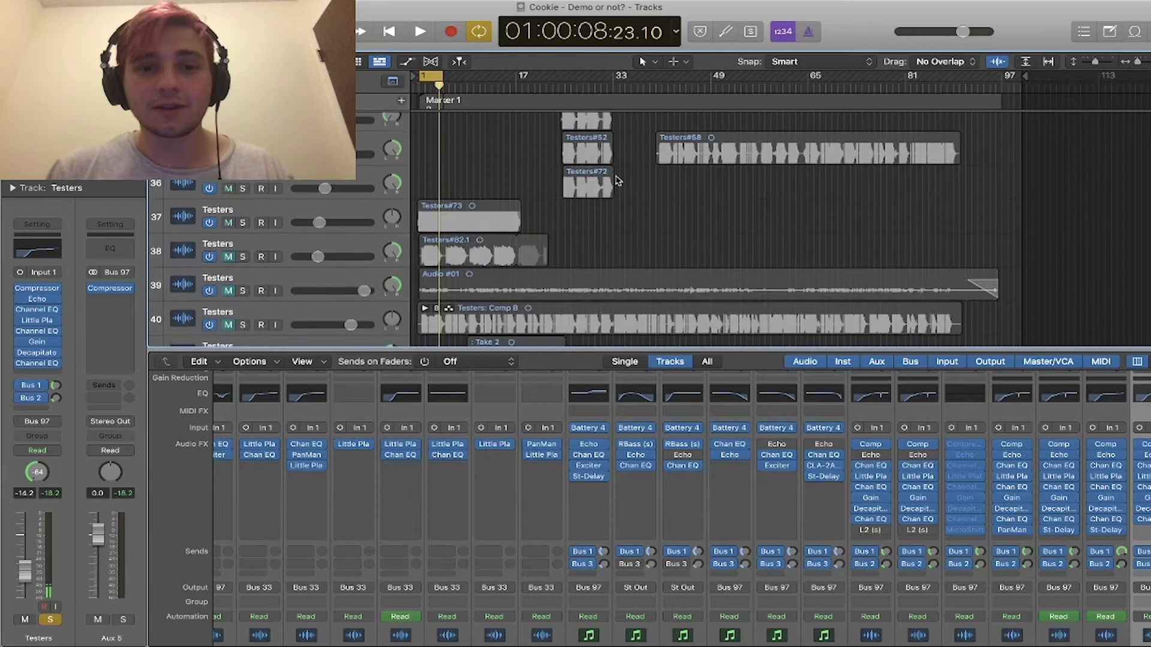
scroll(314, 236, up, 9)
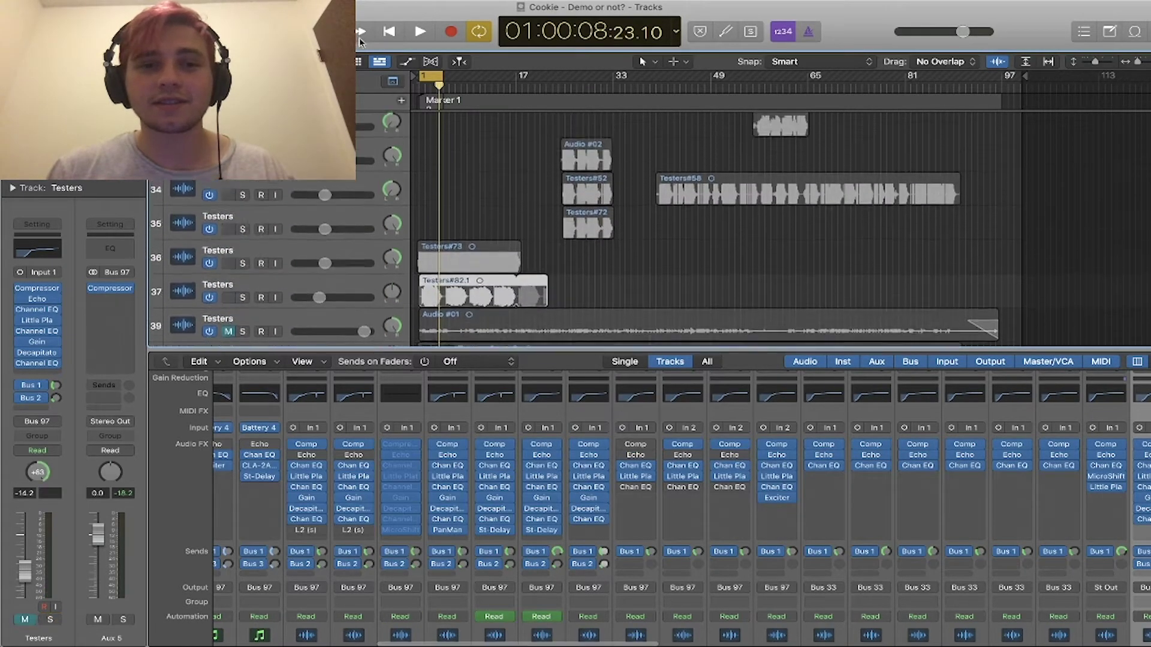
scroll(276, 252, up, 3)
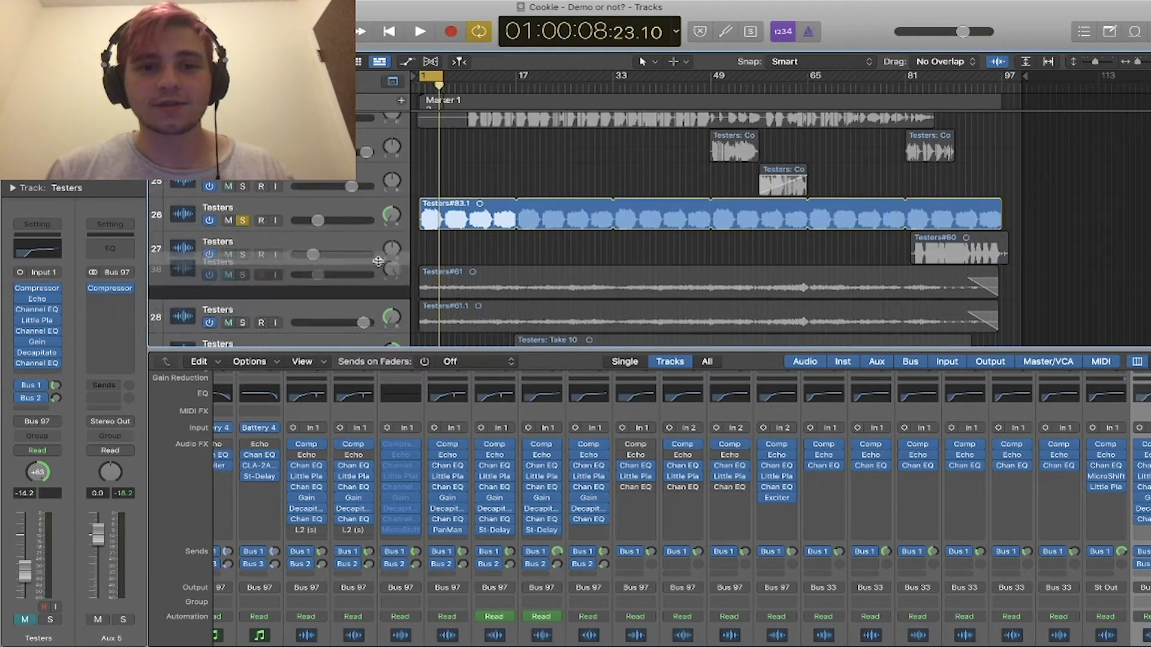
click(218, 249)
- Solo the relocated Testers#82.1 track, play it together with track 26 from the project start, and stop playback
click(241, 254)
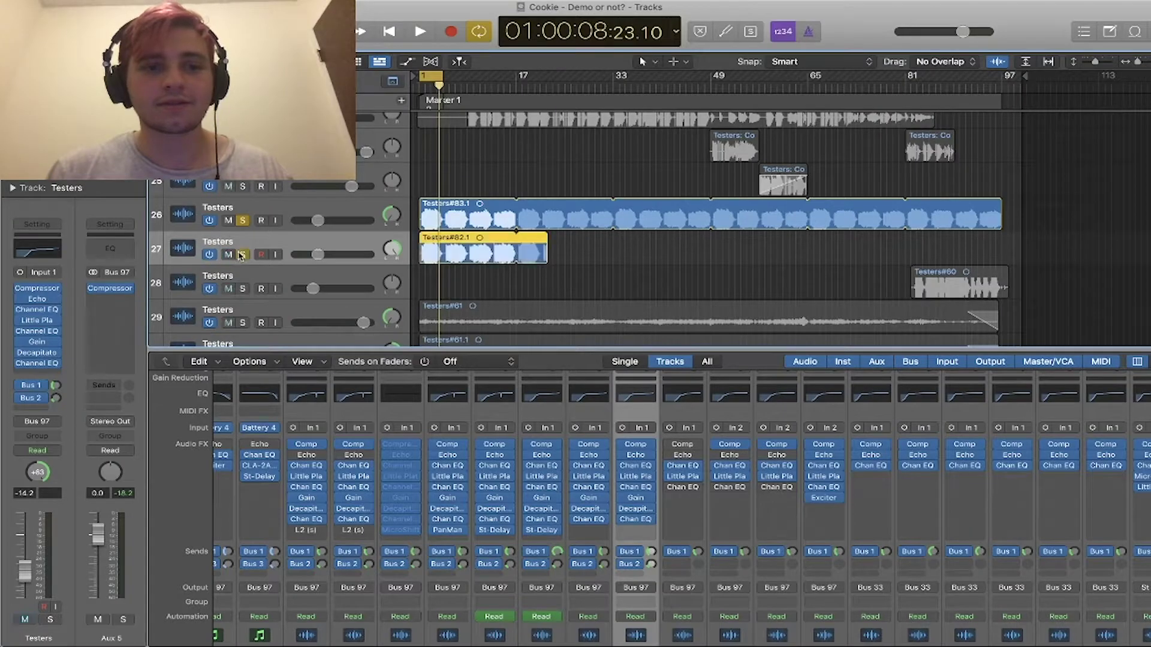
key(Return)
key(space)
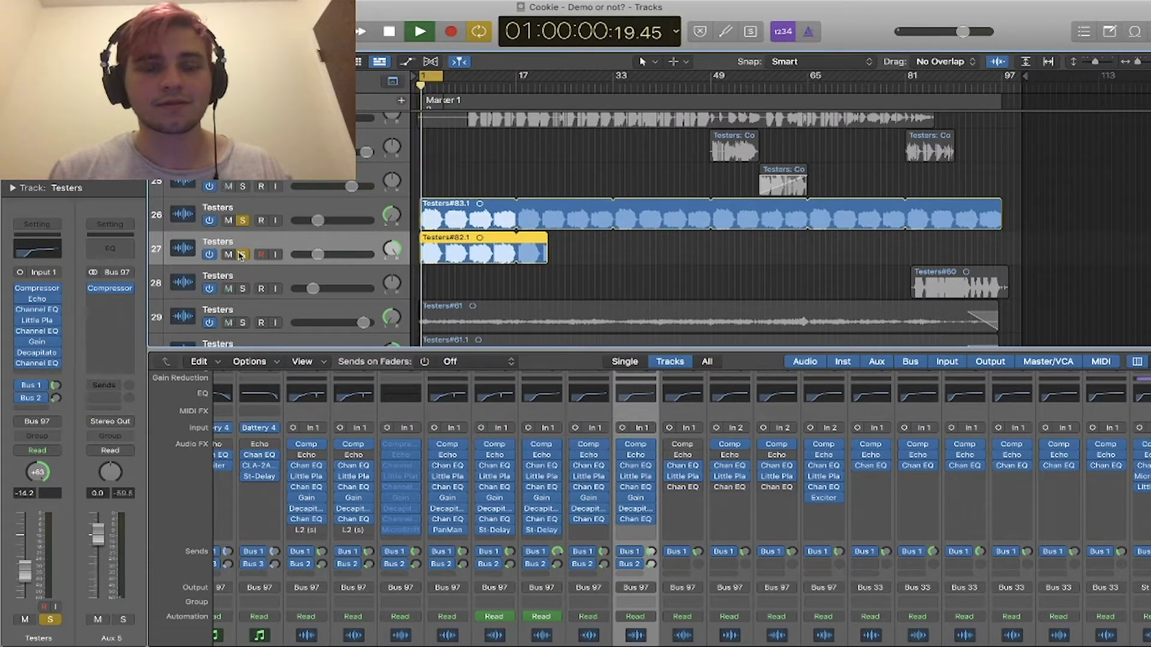
key(space)
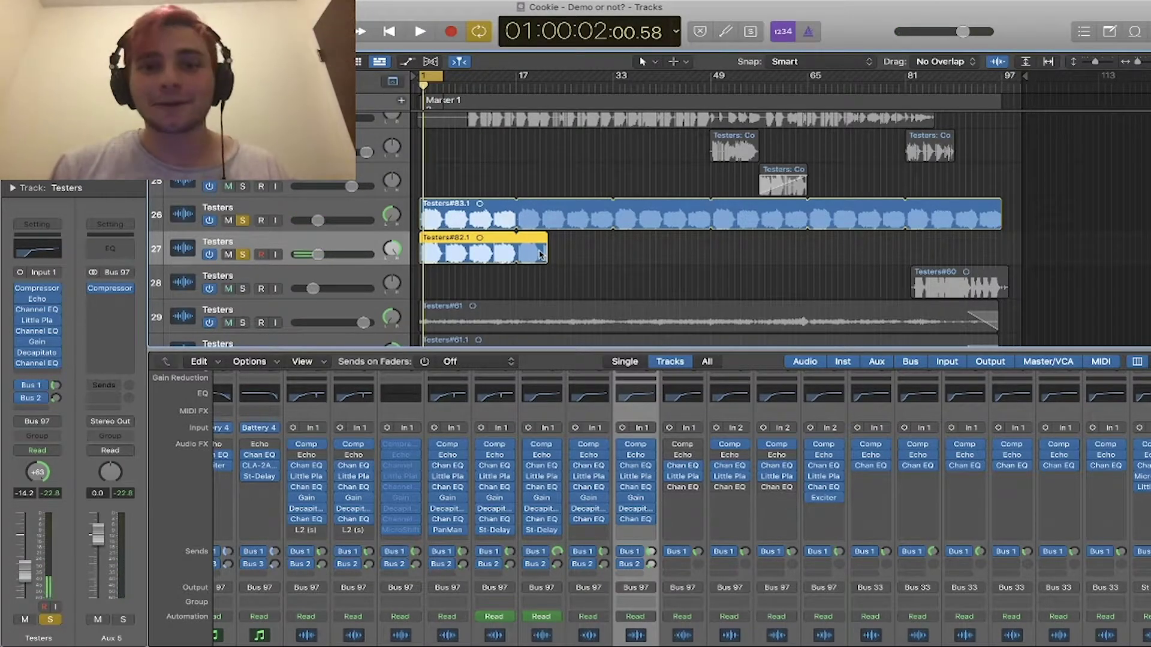
- Loop the Testers#82.1 region on track 27 out to the end of the Testers#83.1 loops, and deselect it
drag(547, 247, 1002, 238)
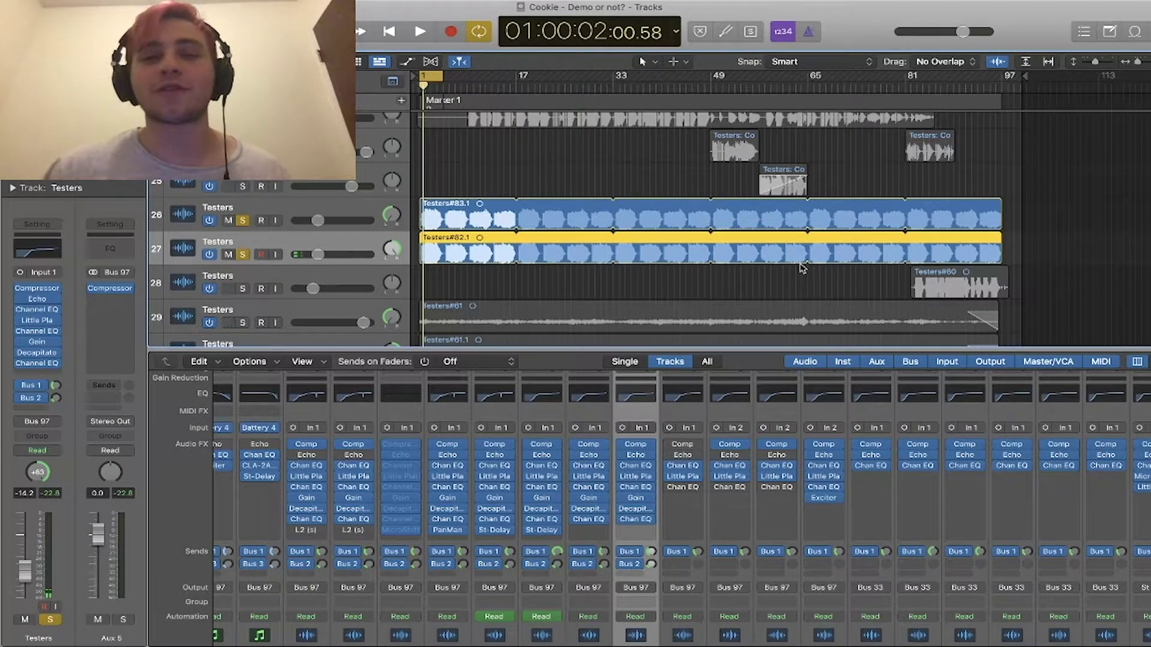
click(659, 179)
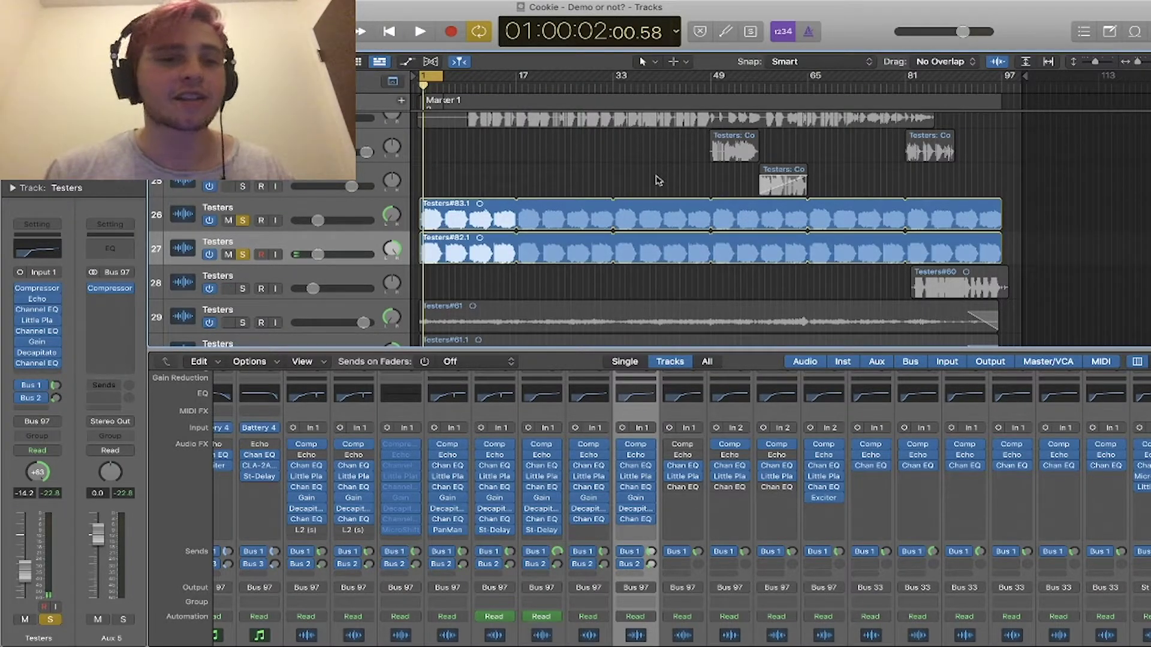
scroll(659, 180, down, 1)
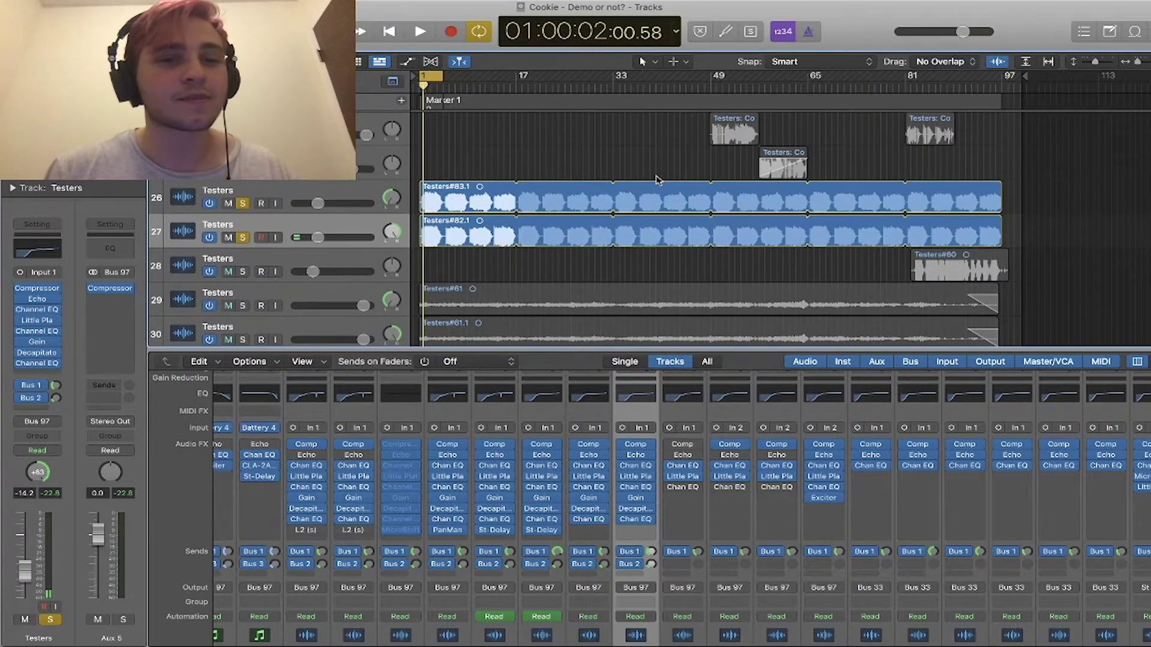
- Select Testers track 26 and examine its inserts, sends, pan and fader beside the neighbouring channel strips in the mixer
click(292, 192)
scroll(573, 523, down, 2)
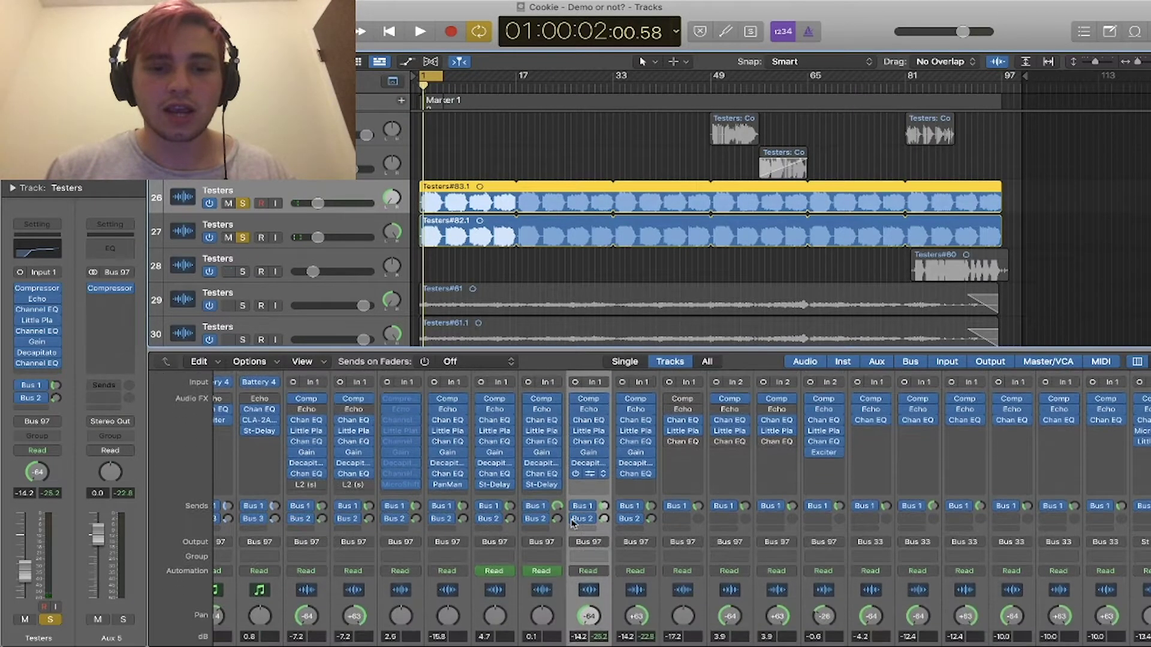
scroll(512, 488, down, 1)
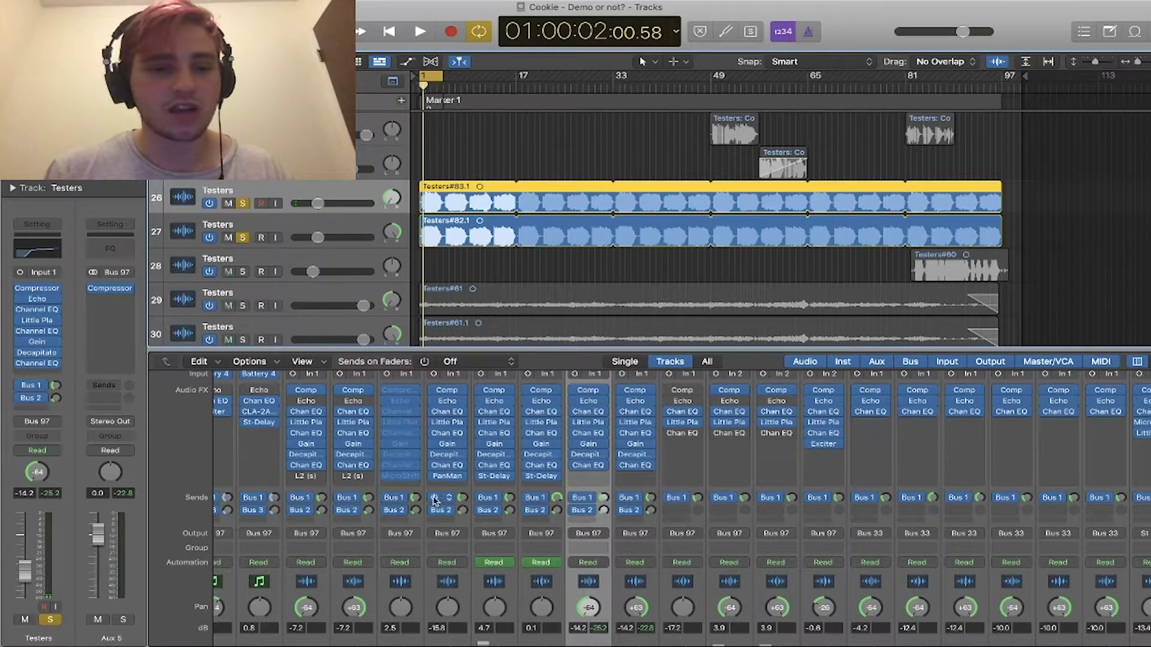
scroll(421, 463, down, 2)
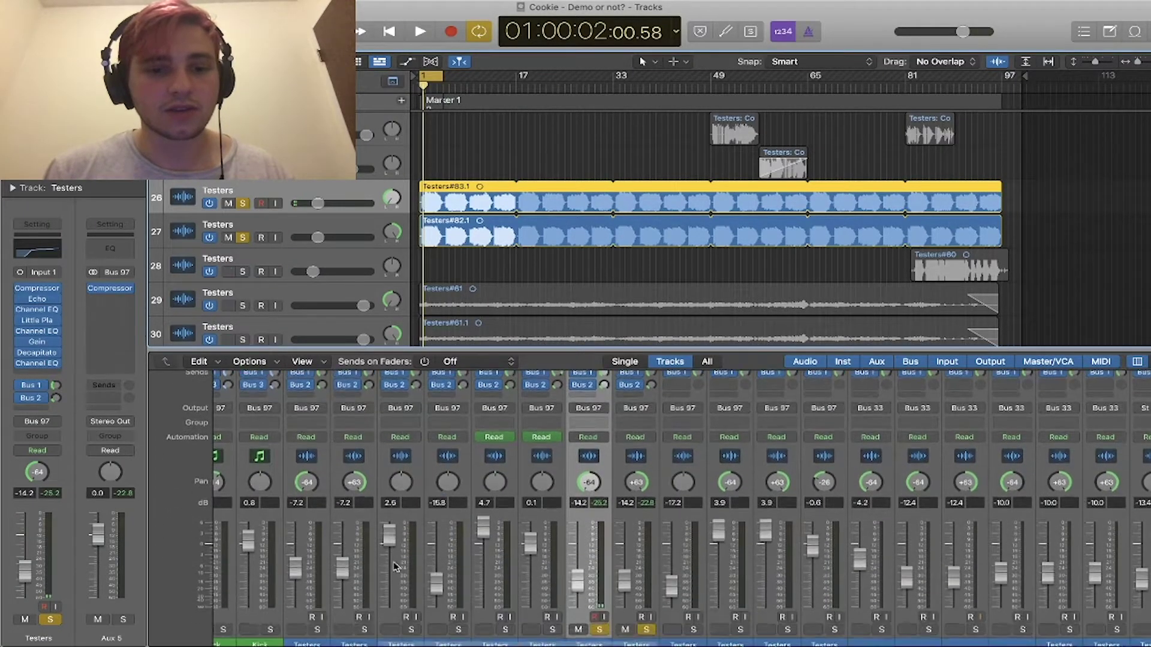
scroll(413, 576, up, 3)
mouse_move(403, 494)
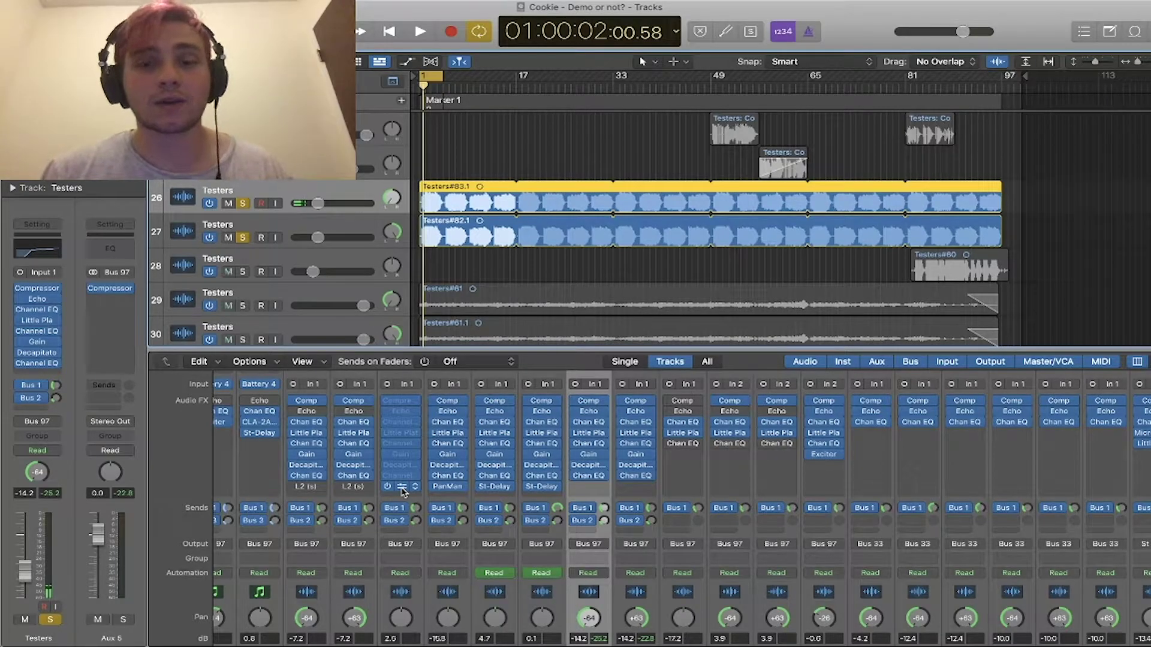
- Select Testers track 27, return to track 26, and play both soloed tracks together before stopping playback
click(356, 226)
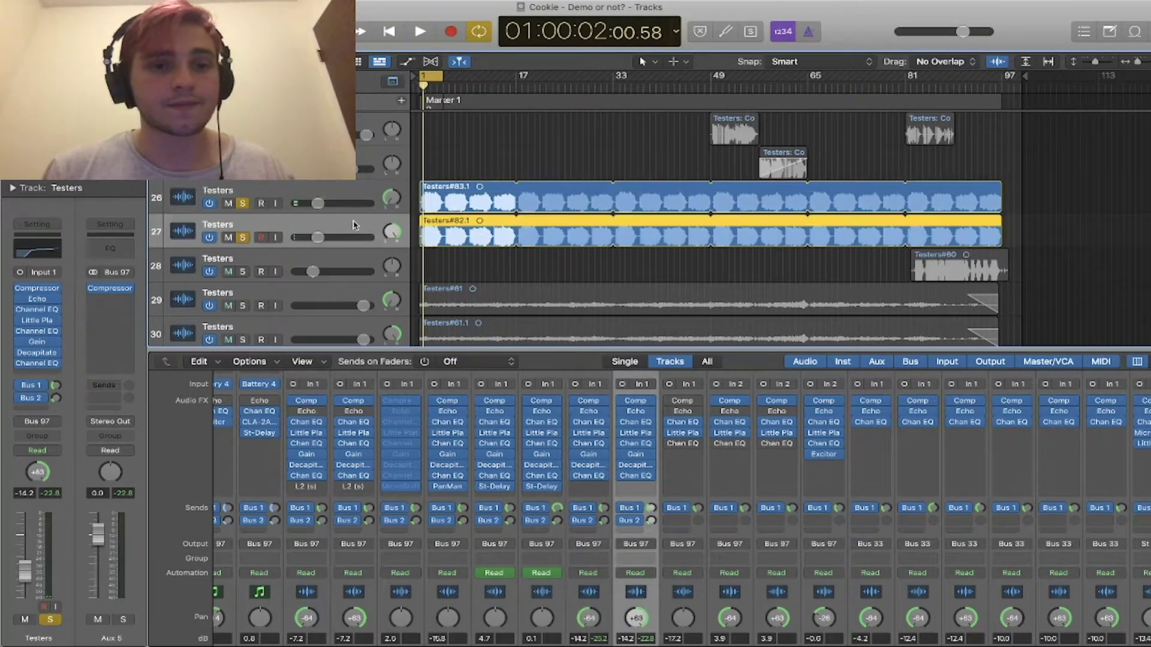
click(354, 188)
click(265, 204)
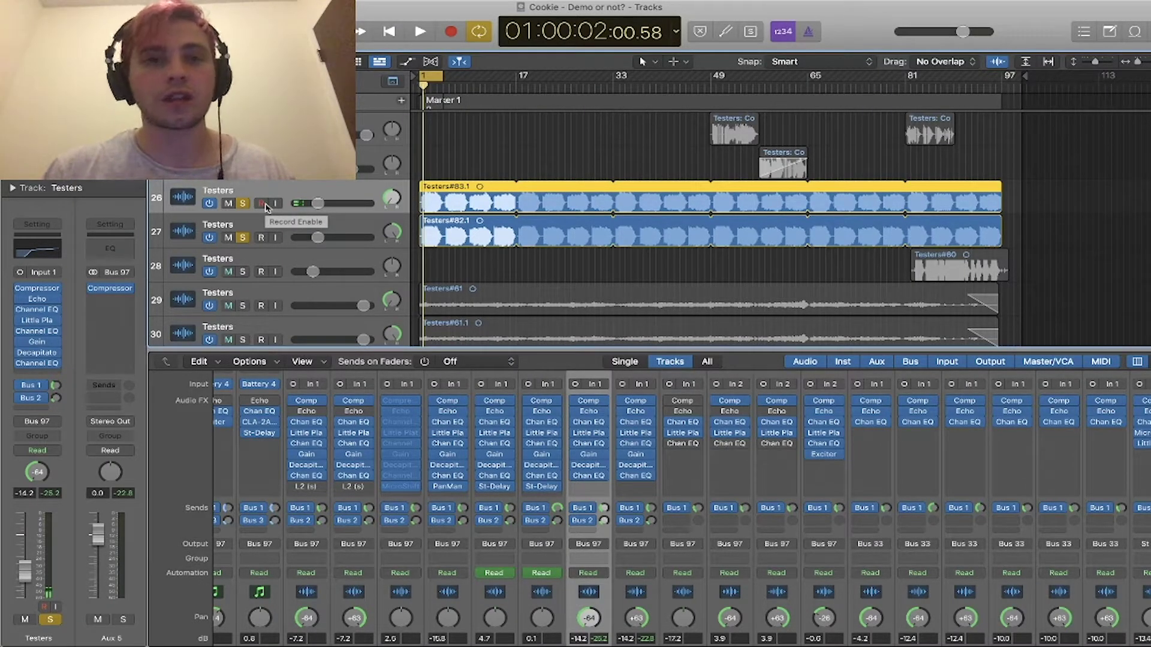
key(space)
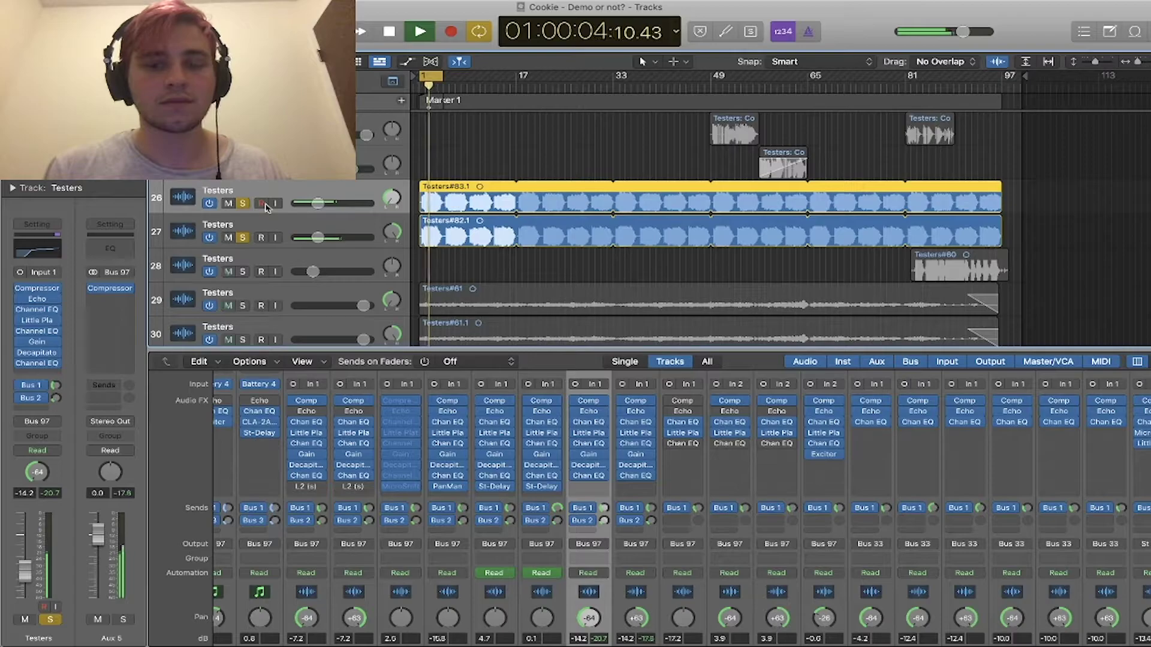
key(space)
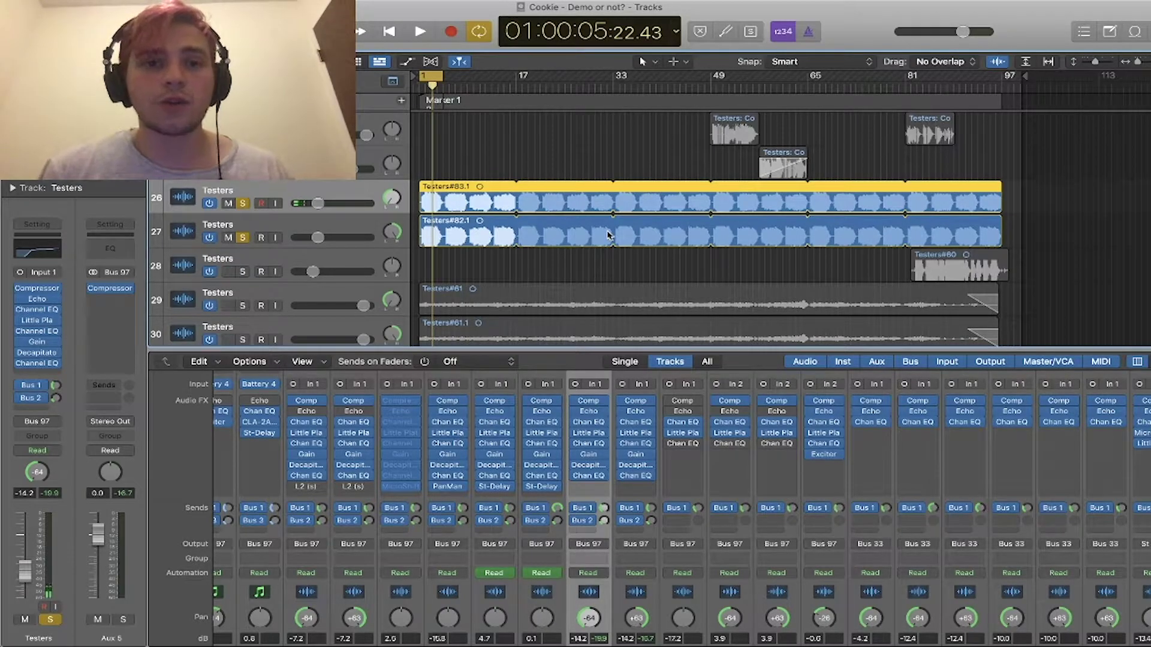
scroll(595, 266, down, 3)
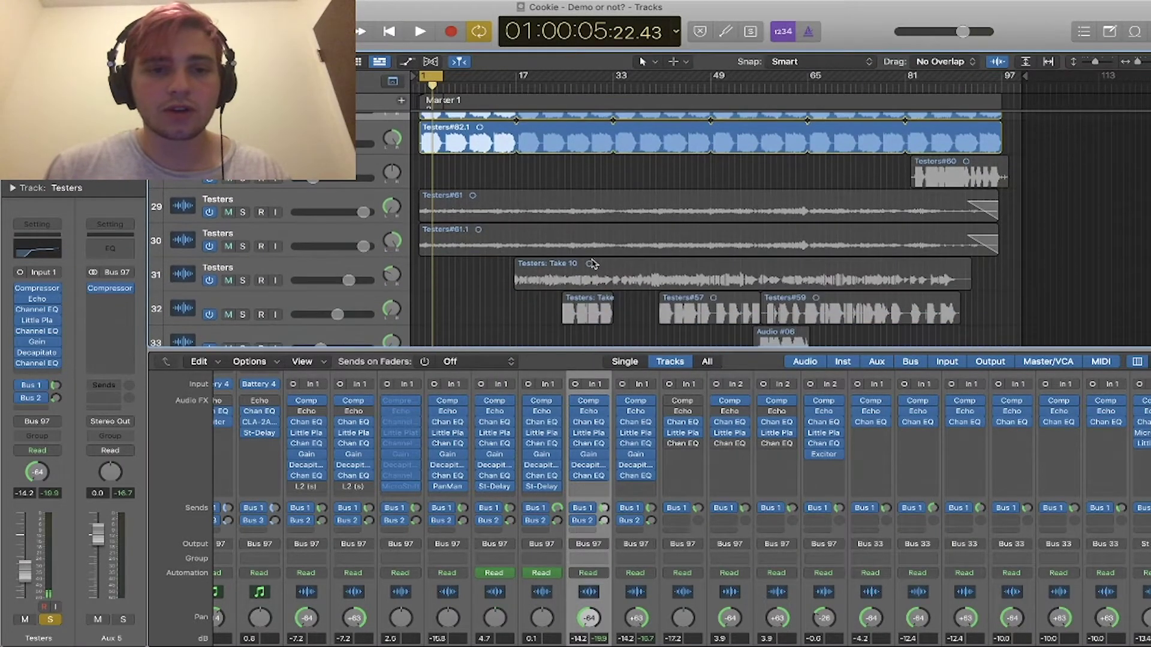
scroll(594, 258, up, 1)
click(243, 169)
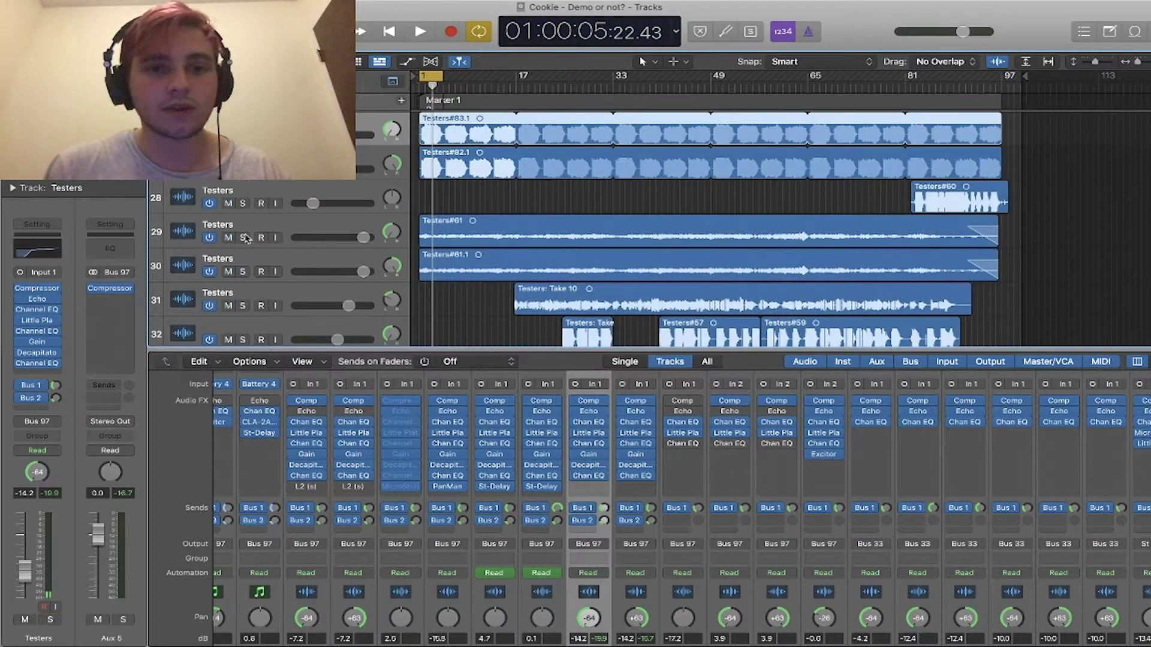
click(243, 238)
click(243, 272)
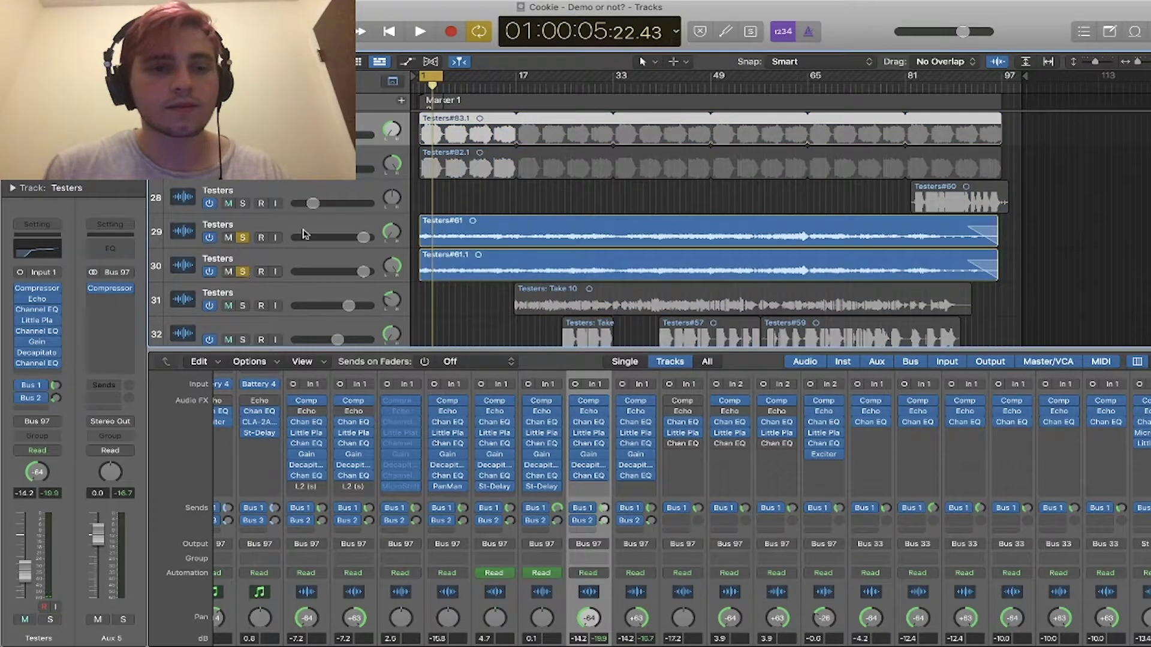
click(243, 238)
click(243, 272)
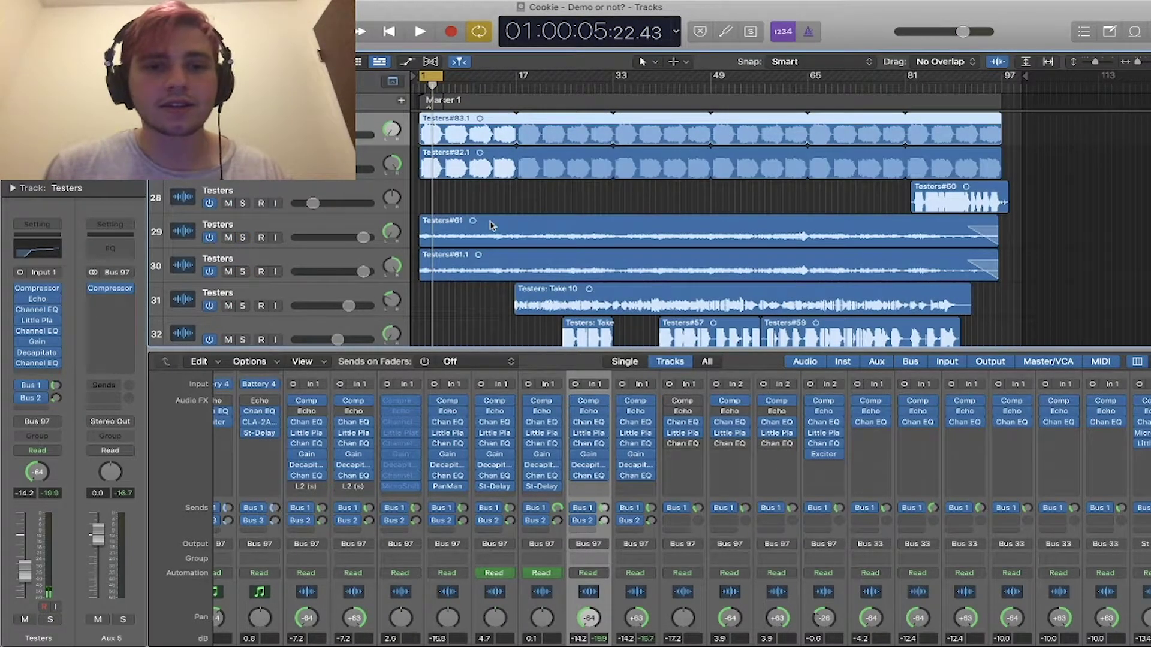
scroll(490, 225, up, 5)
click(242, 291)
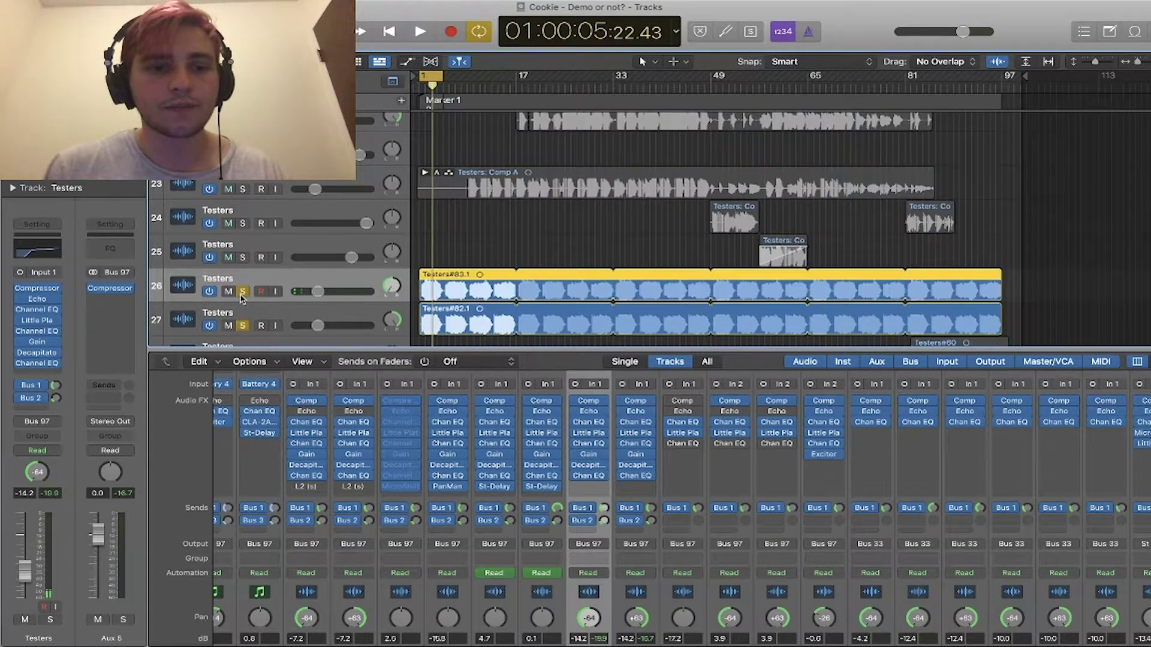
- Hide the mixer and solo tracks 1 through 13 in addition to Testers tracks 26 and 27
scroll(242, 298, up, 12)
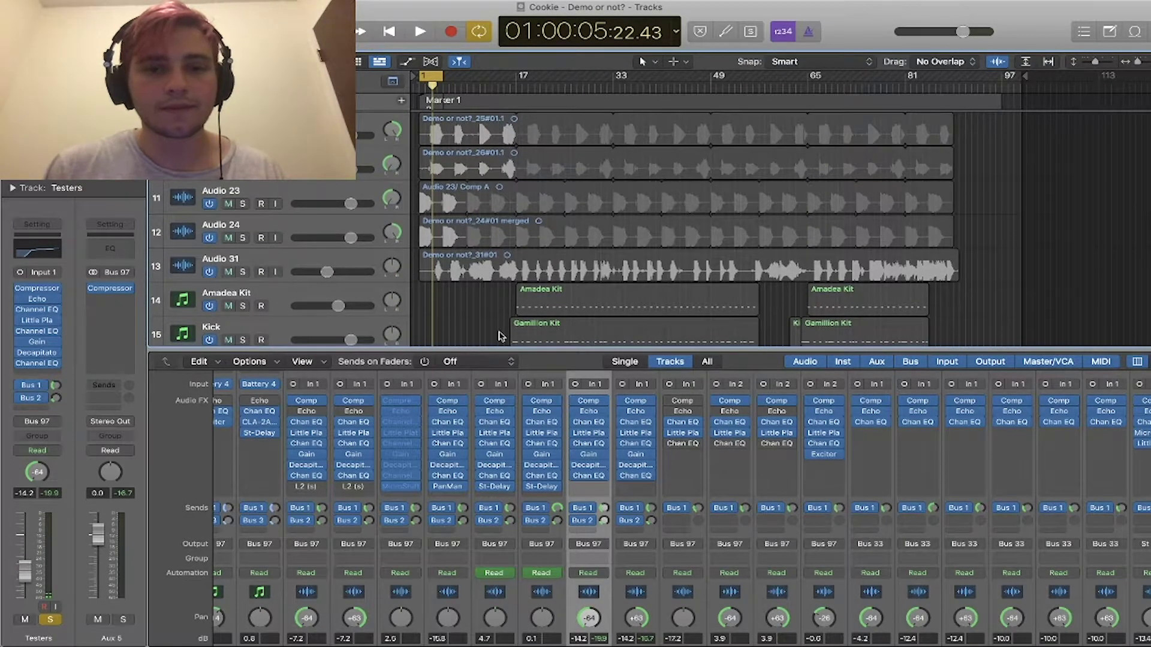
key(e)
key(e)
scroll(479, 326, up, 10)
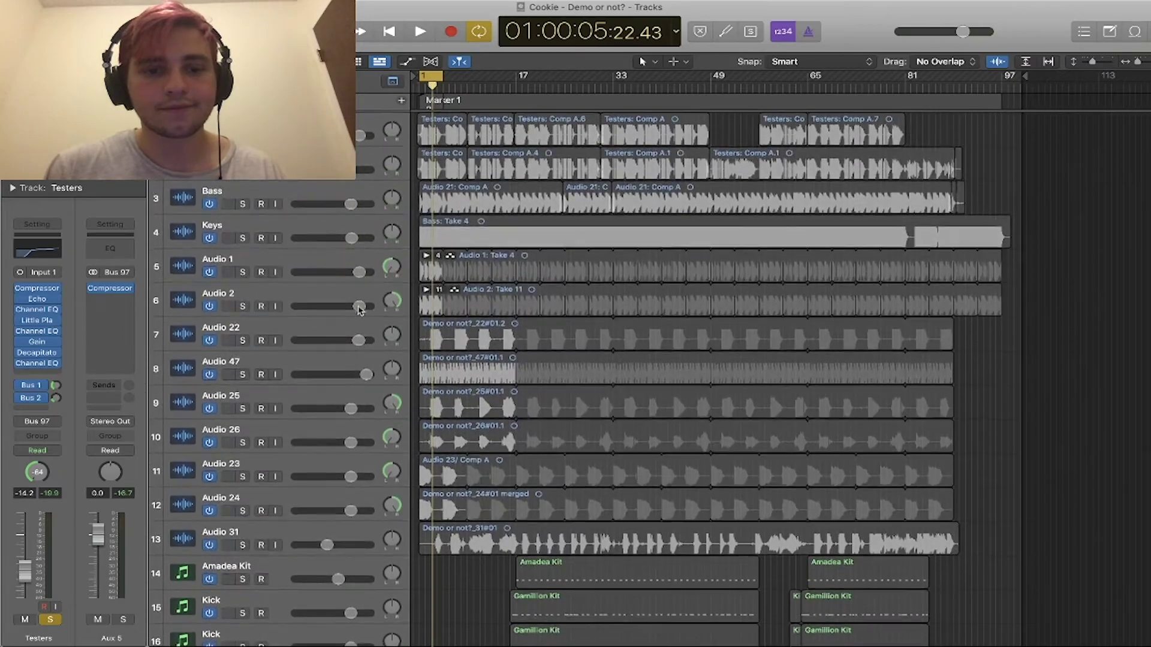
drag(243, 545, 243, 138)
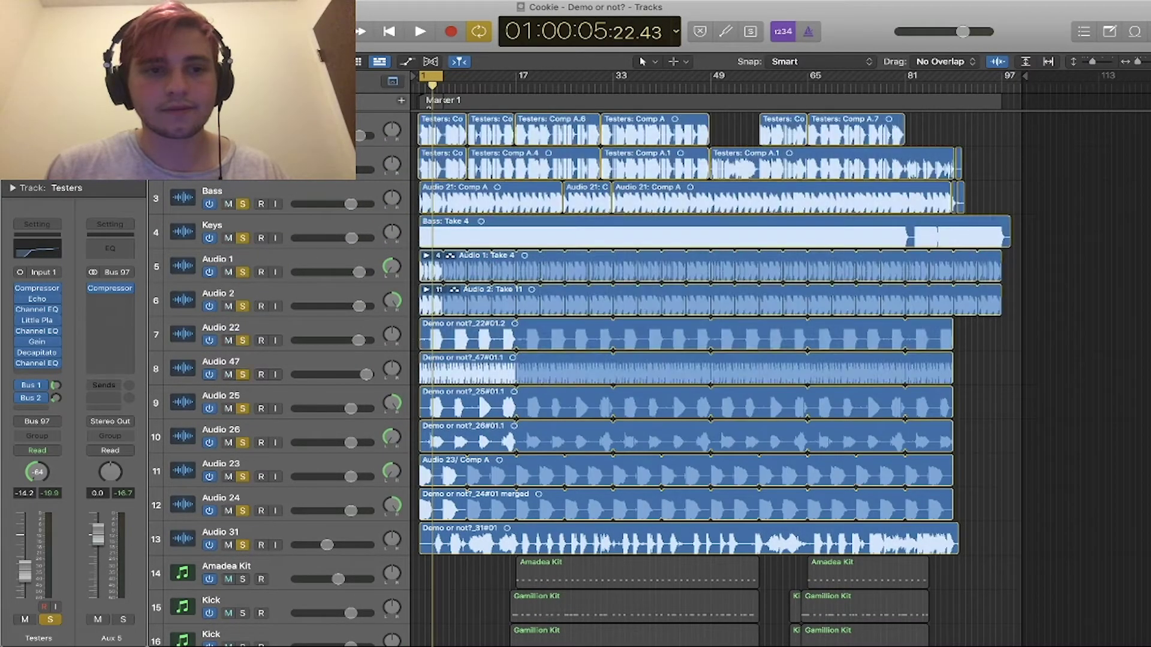
- Play the soloed instrument, lead and Testers tracks together, stop playback, and look through the lower Testers tracks
key(space)
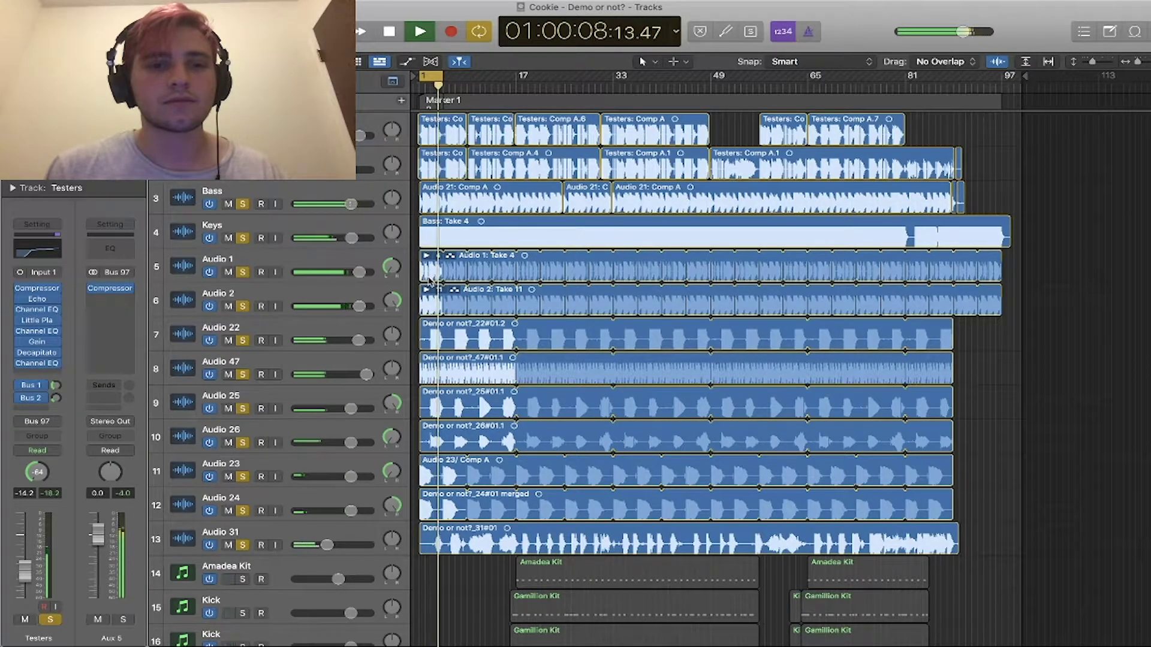
key(space)
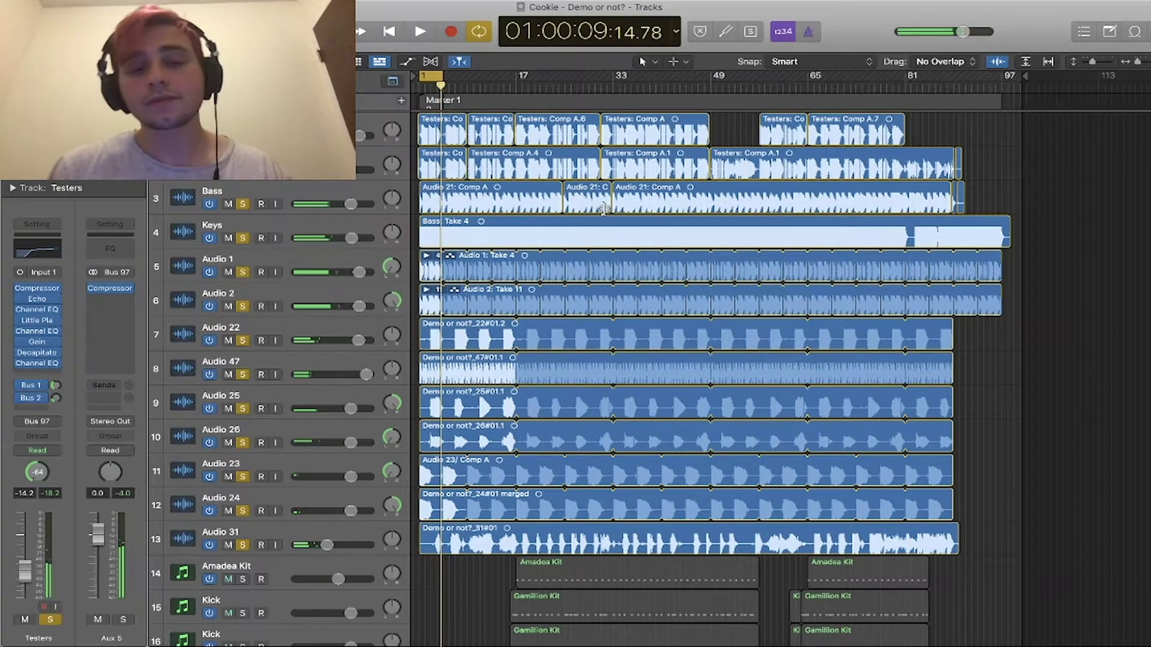
scroll(706, 336, down, 10)
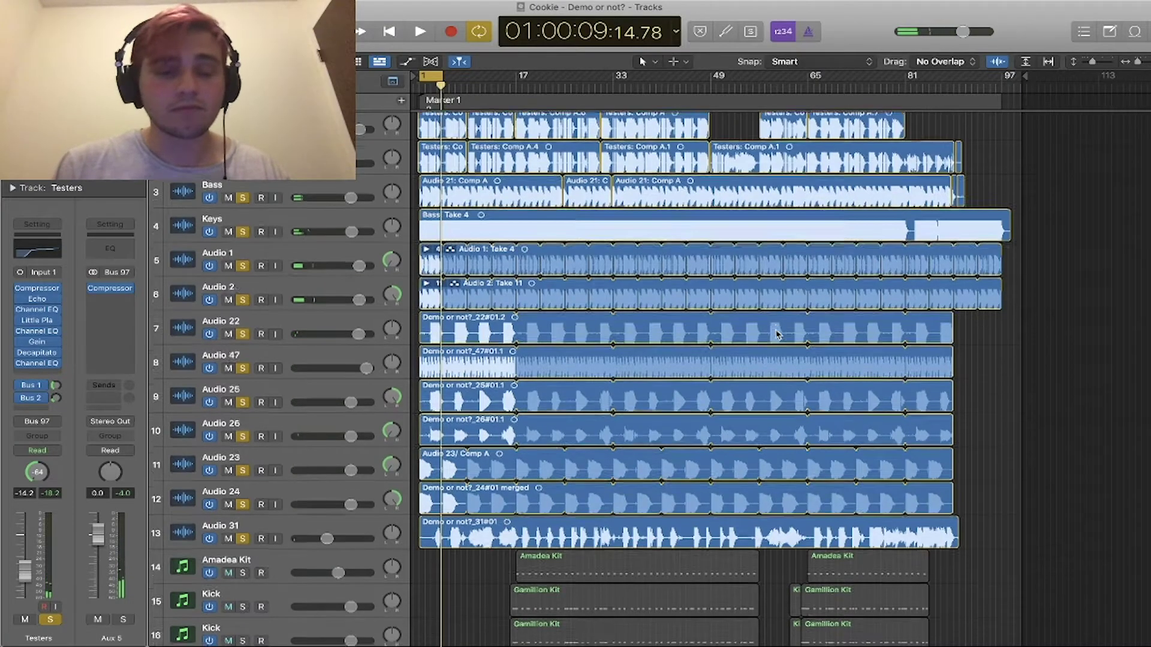
scroll(777, 329, down, 6)
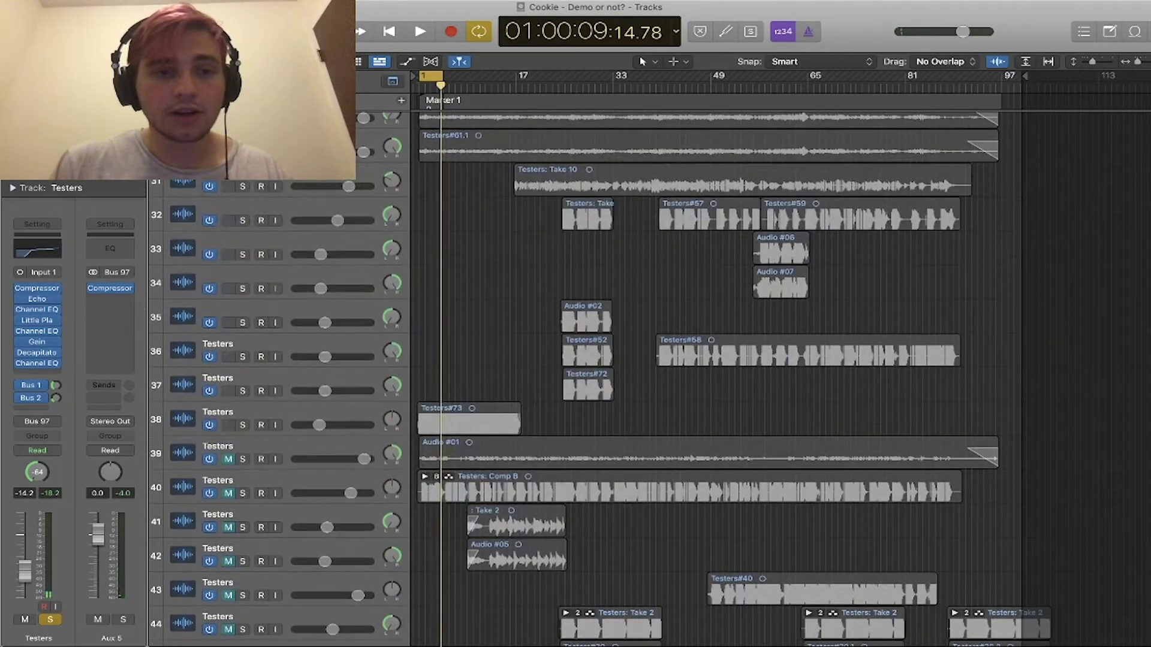
- Solo Testers tracks 29 and 30, select their regions, and play both tracks together before stopping playback
key(super+a)
scroll(483, 280, up, 2)
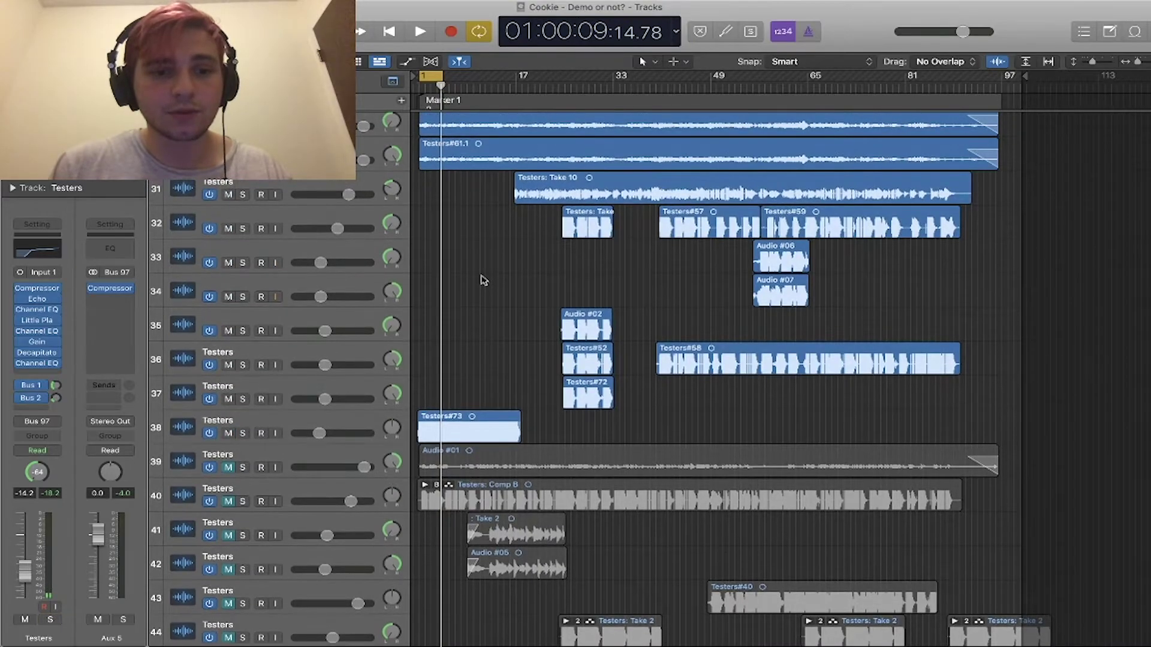
click(242, 175)
click(242, 210)
click(446, 174)
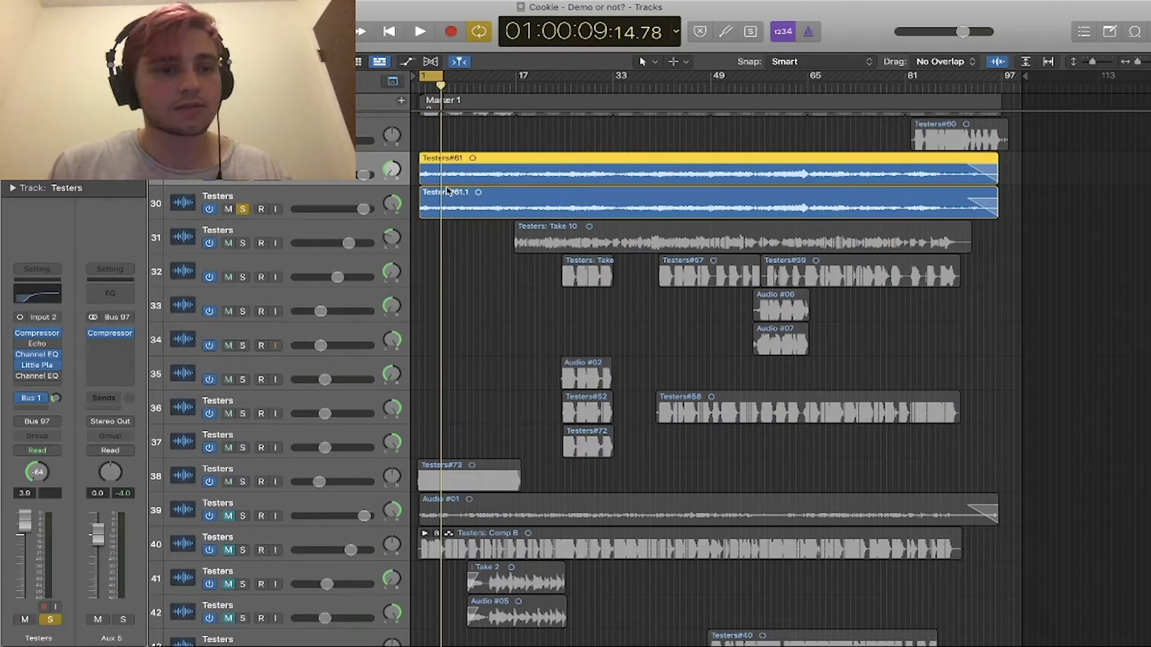
key(space)
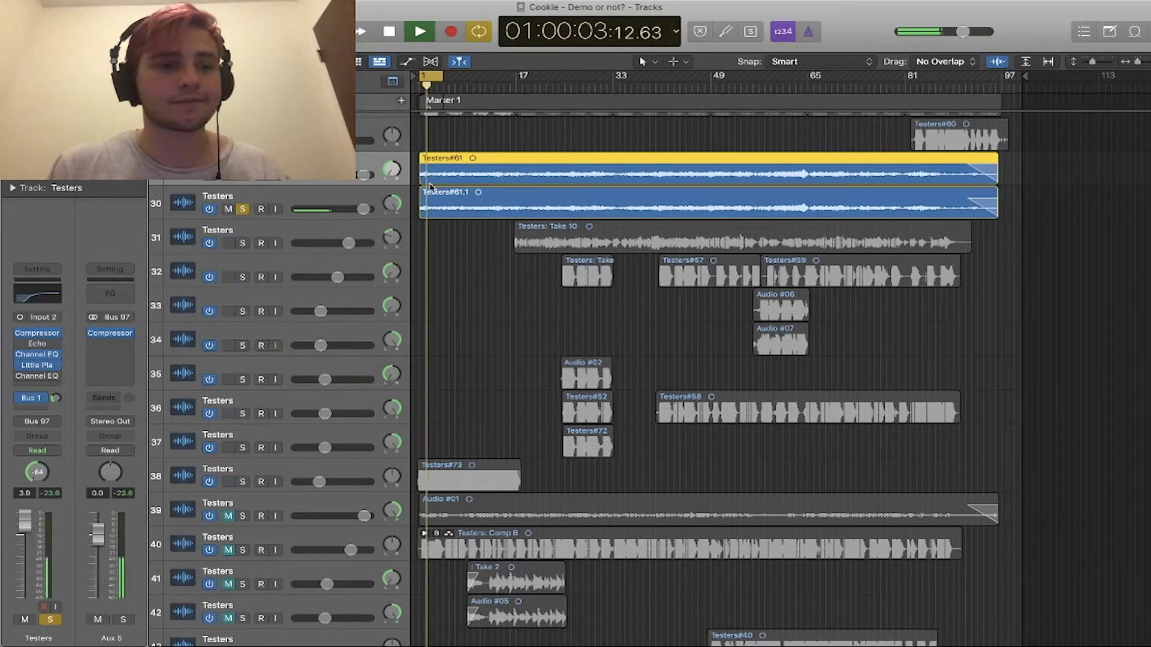
key(space)
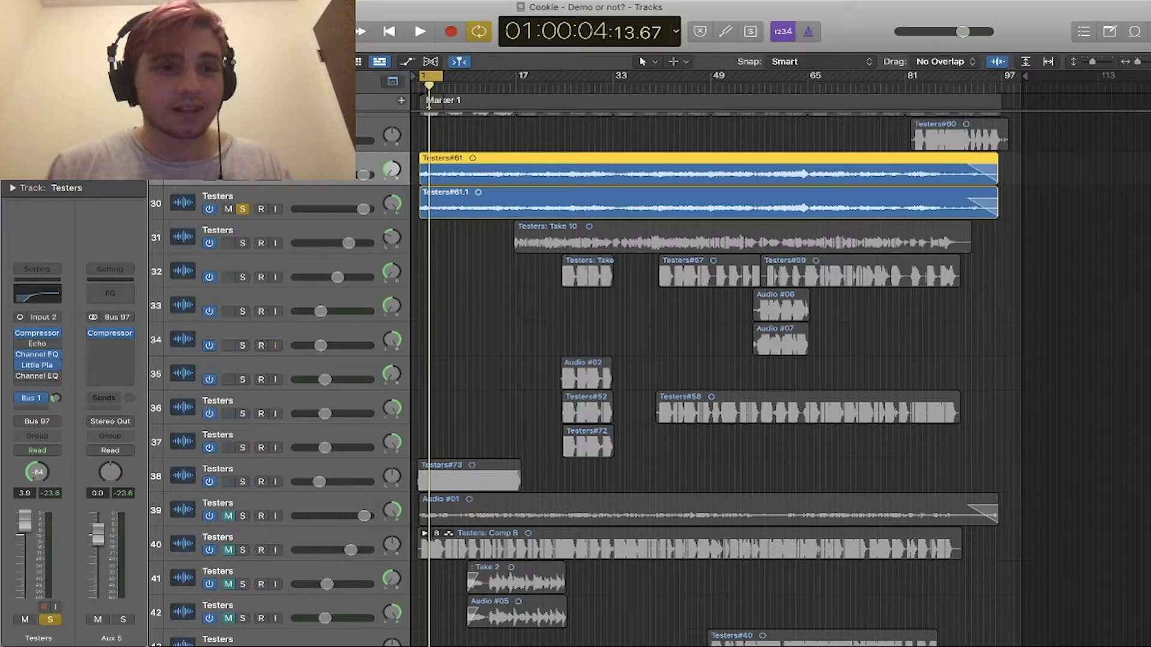
- Show the mixer and bypass the Compressor, Channel EQ and Little Plate inserts on Testers tracks 29 and 30
key(x)
scroll(845, 499, down, 1)
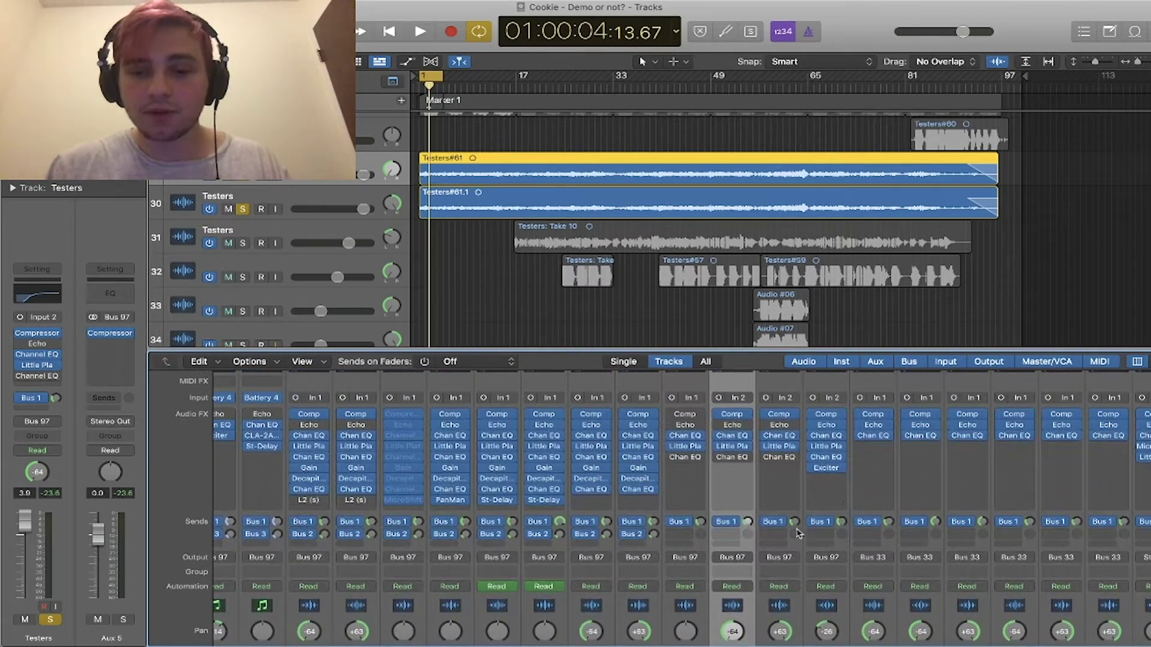
scroll(797, 519, up, 3)
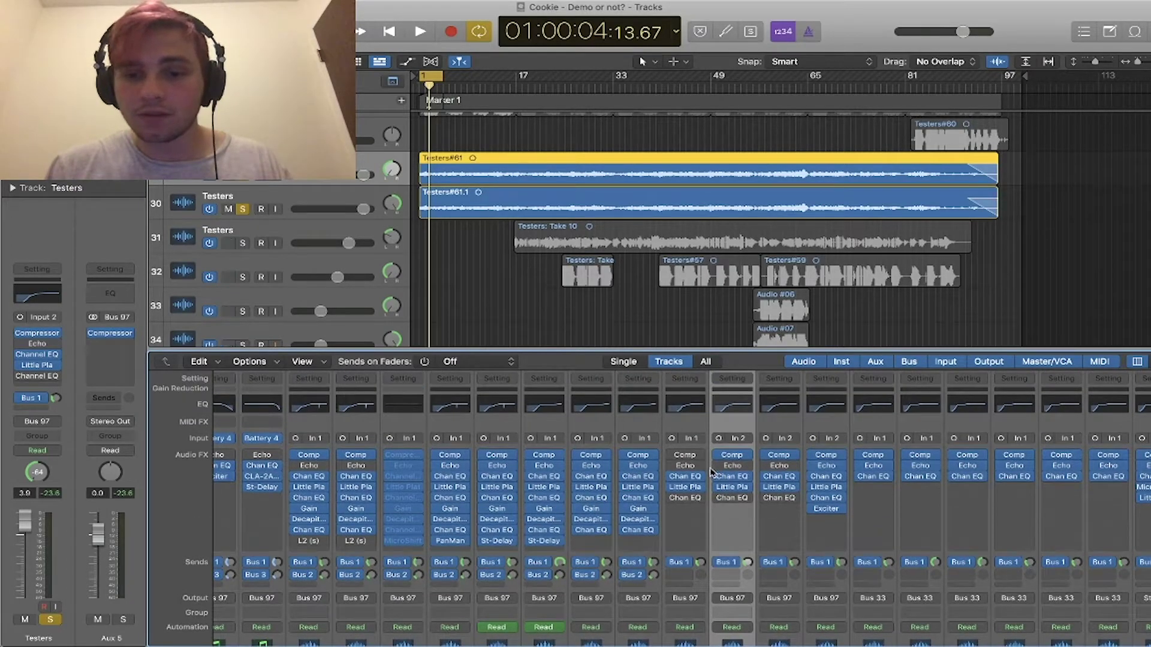
drag(719, 477, 768, 490)
drag(719, 456, 778, 456)
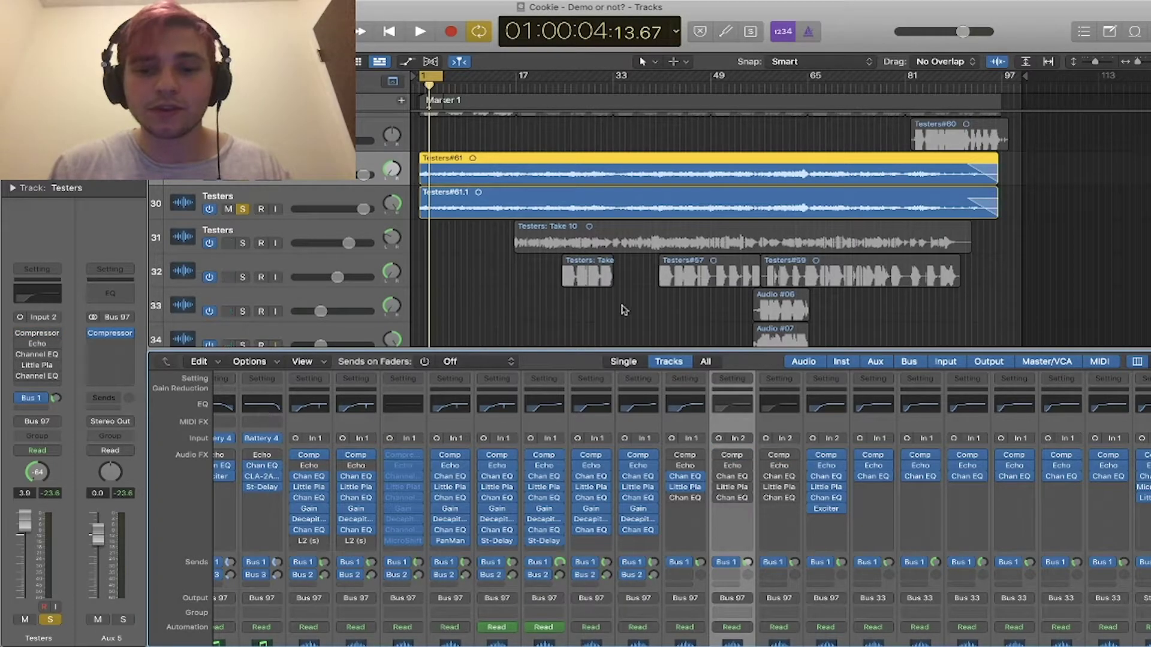
- Play the two soloed tracks without inserts, bypass their Bus 1 sends during playback, and stop
key(space)
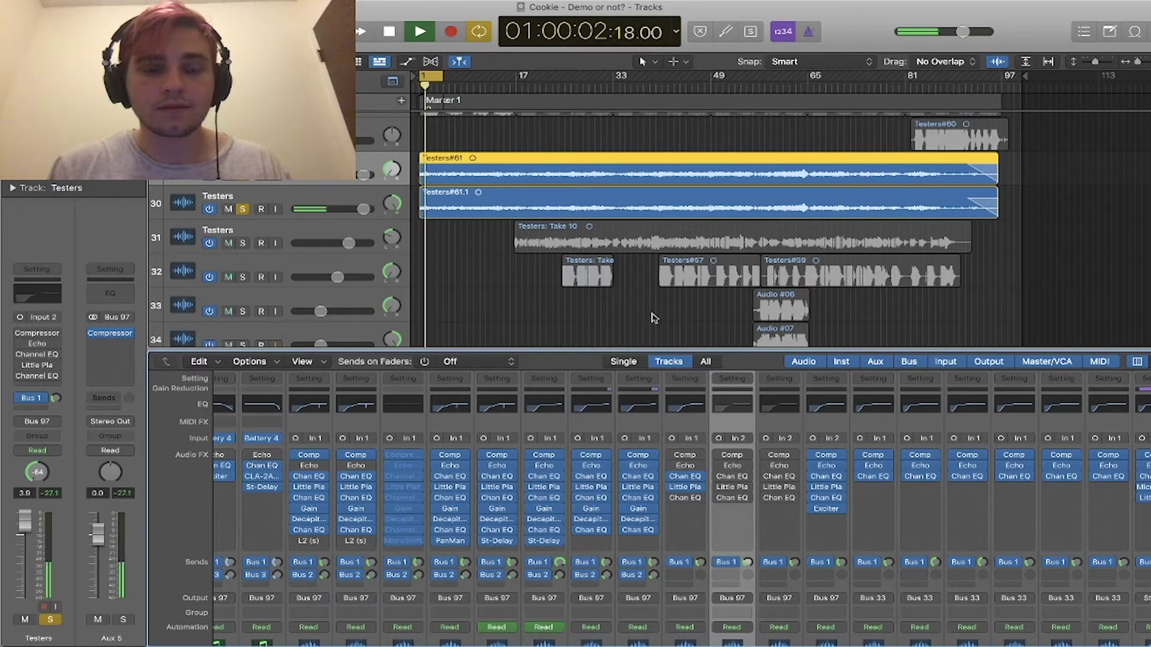
click(719, 563)
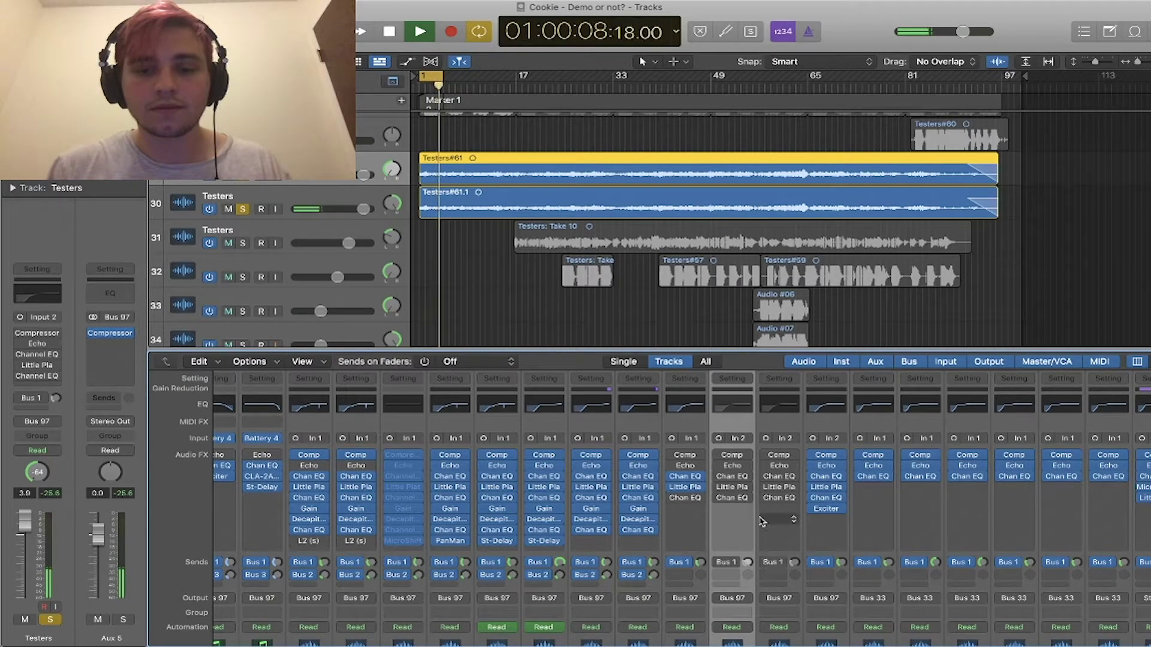
key(space)
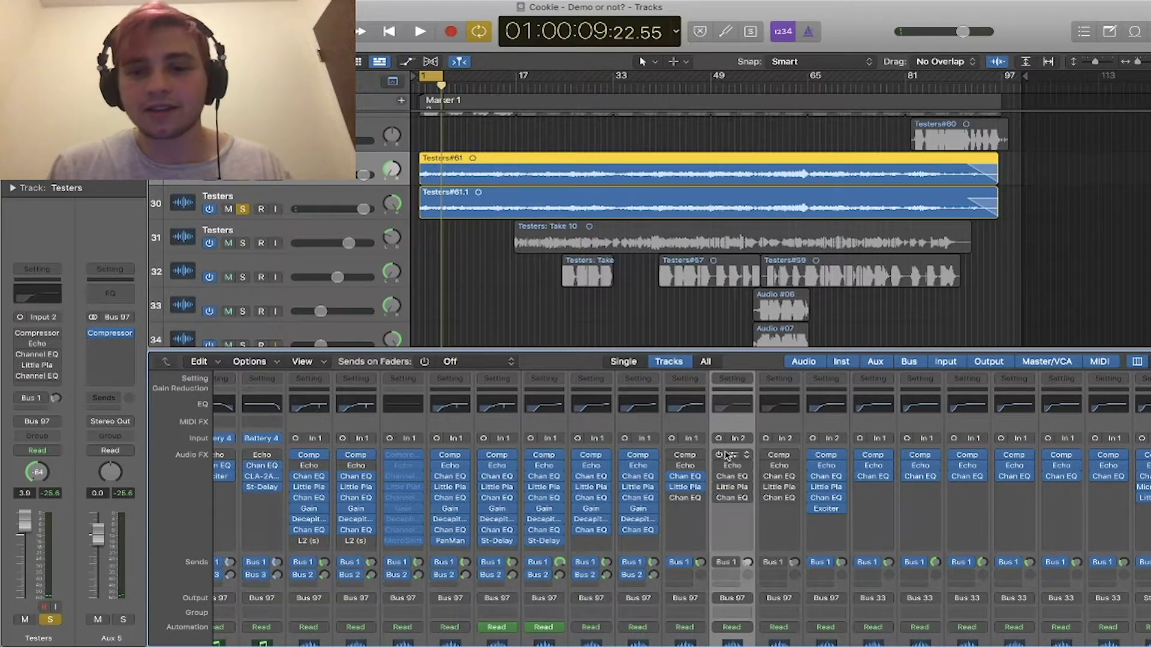
- Open the Compressor on Testers track 29, examine its make-up, ratio and attack settings, and close it
click(738, 459)
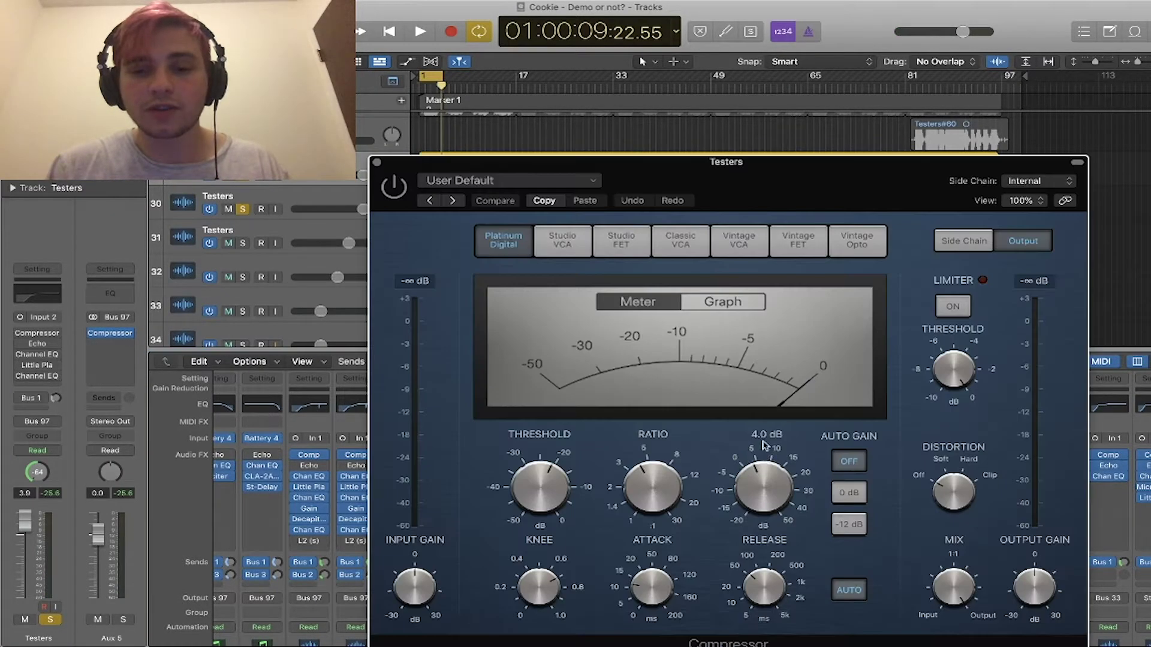
mouse_move(646, 480)
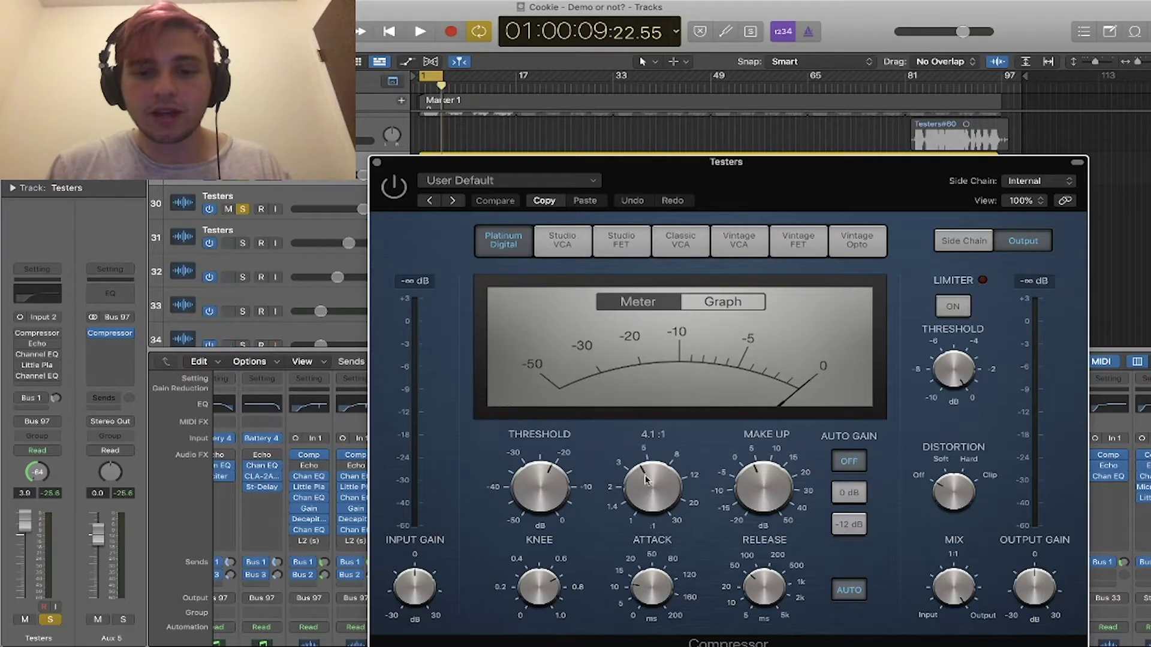
mouse_move(659, 587)
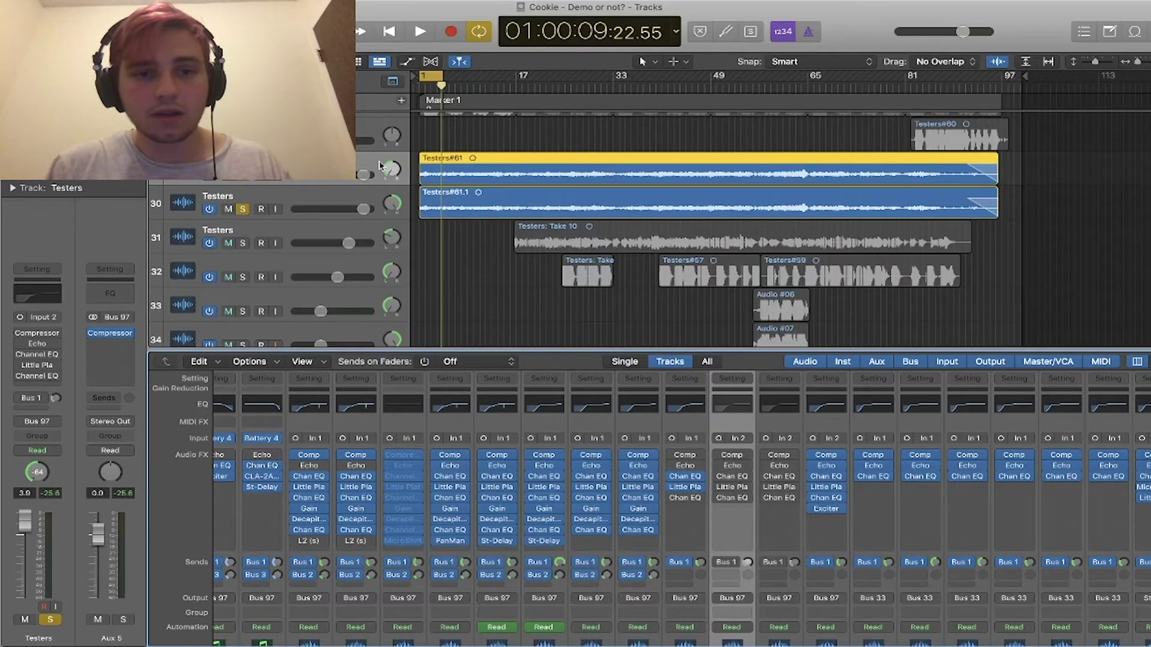
click(376, 162)
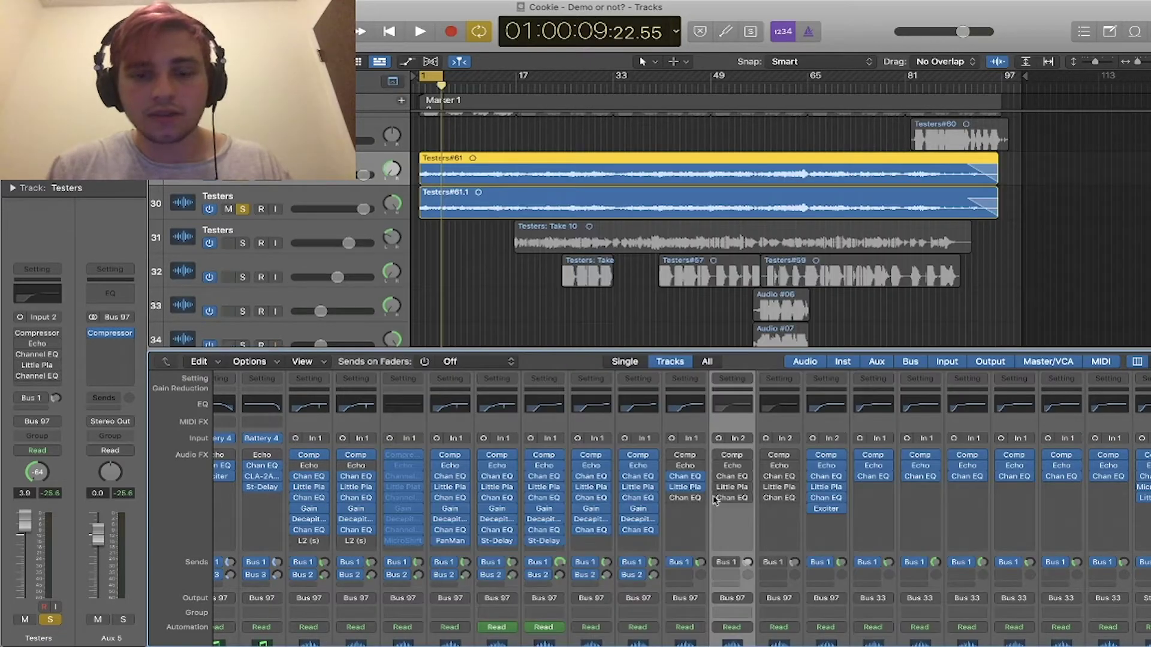
- Re-enable the Compressor on Testers tracks 29 and 30 and listen to the two compressed tracks
click(718, 454)
key(space)
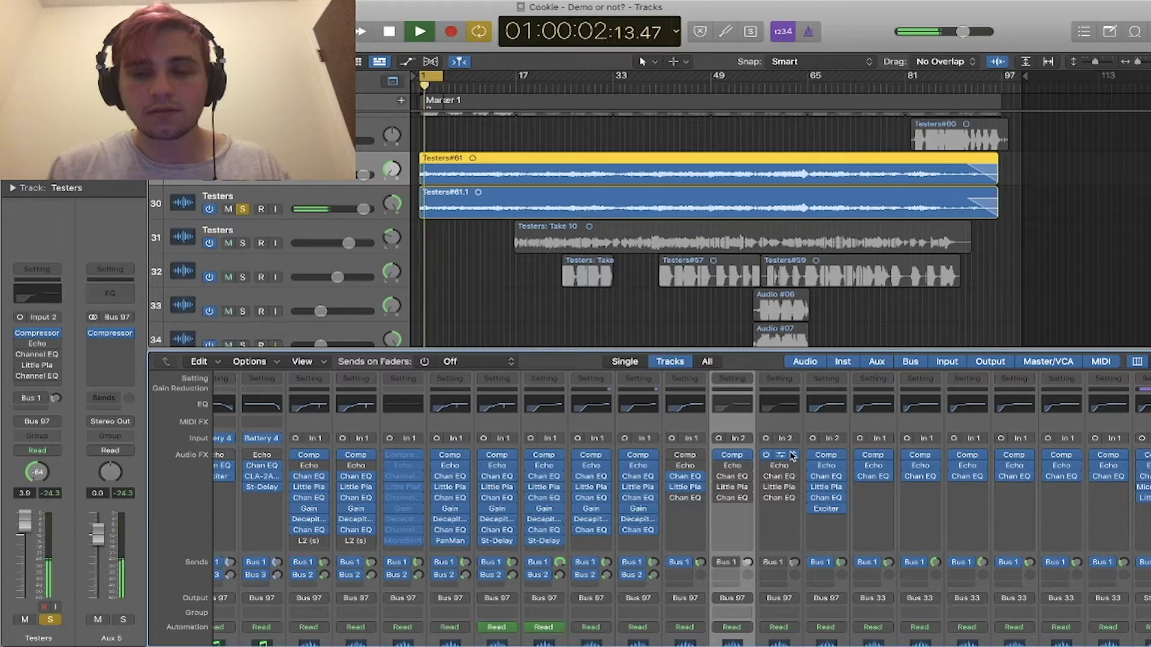
key(space)
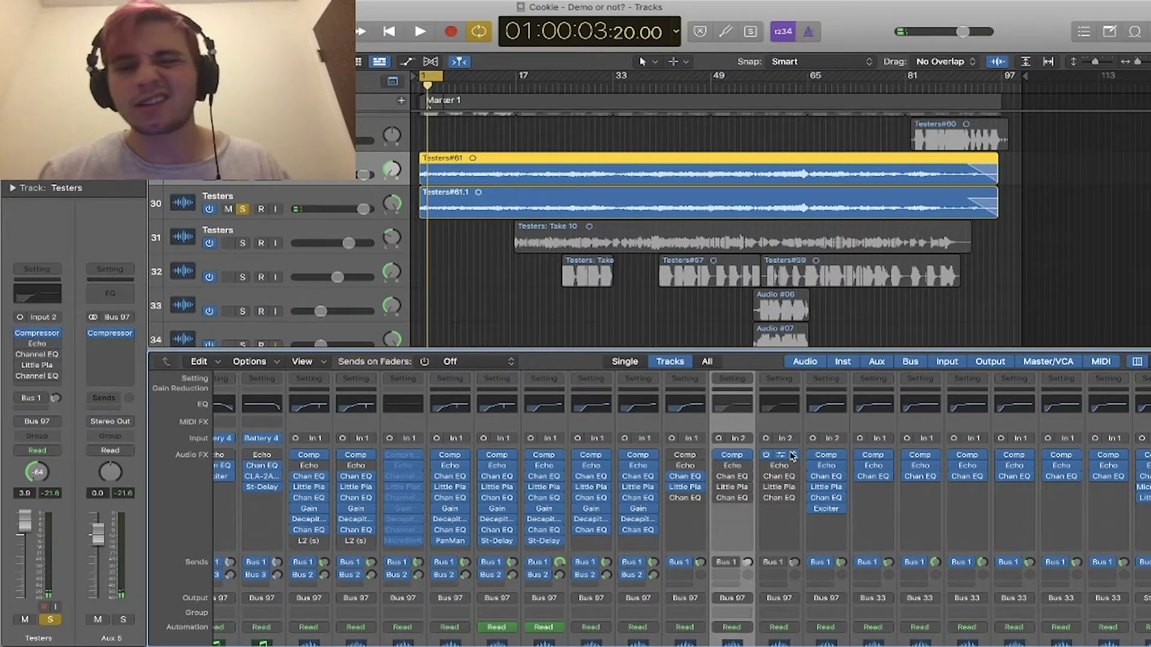
key(space)
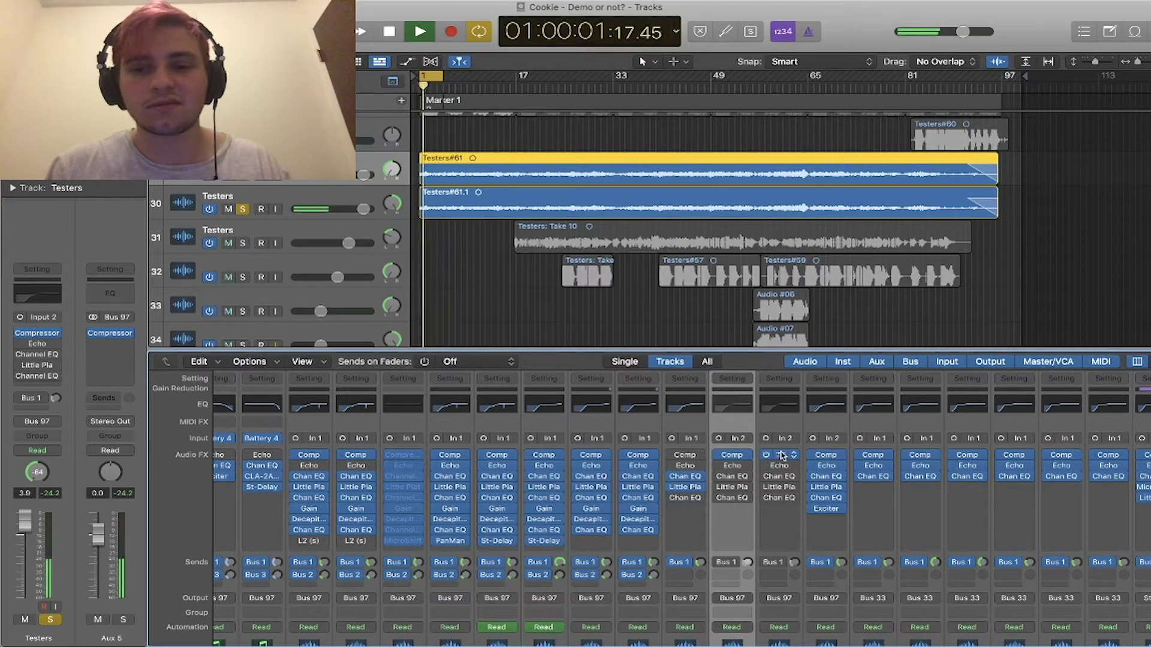
- Open the Compressor on Testers track 30, watch its meters during playback, then stop and close the plug-in
click(774, 458)
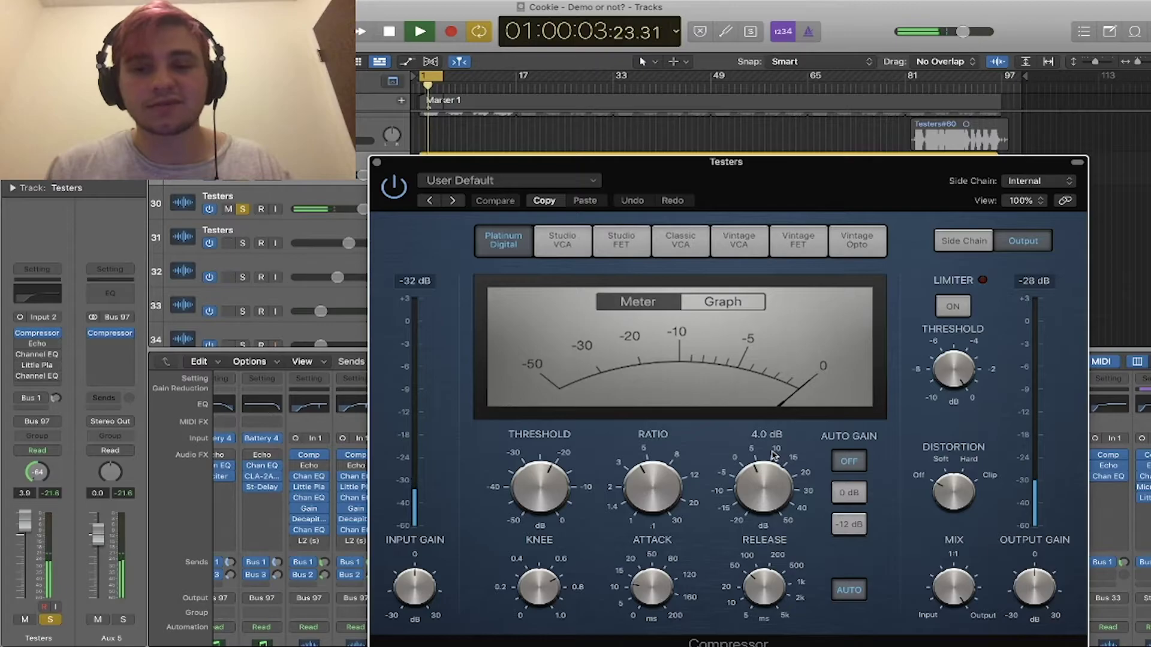
key(space)
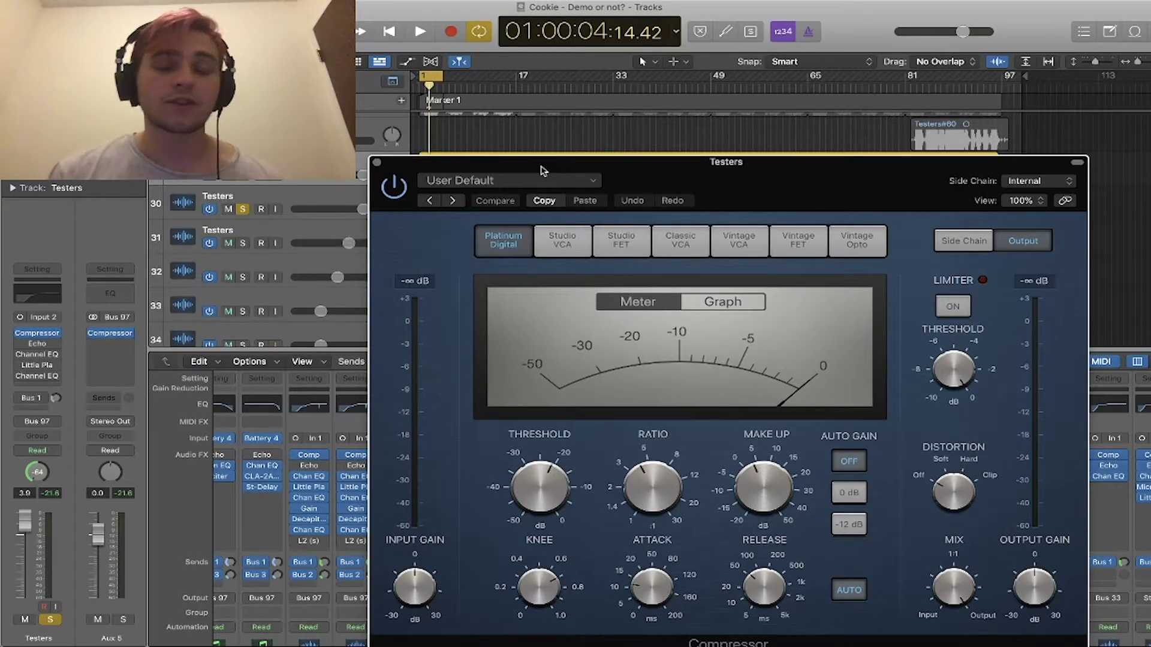
drag(664, 180, 411, 25)
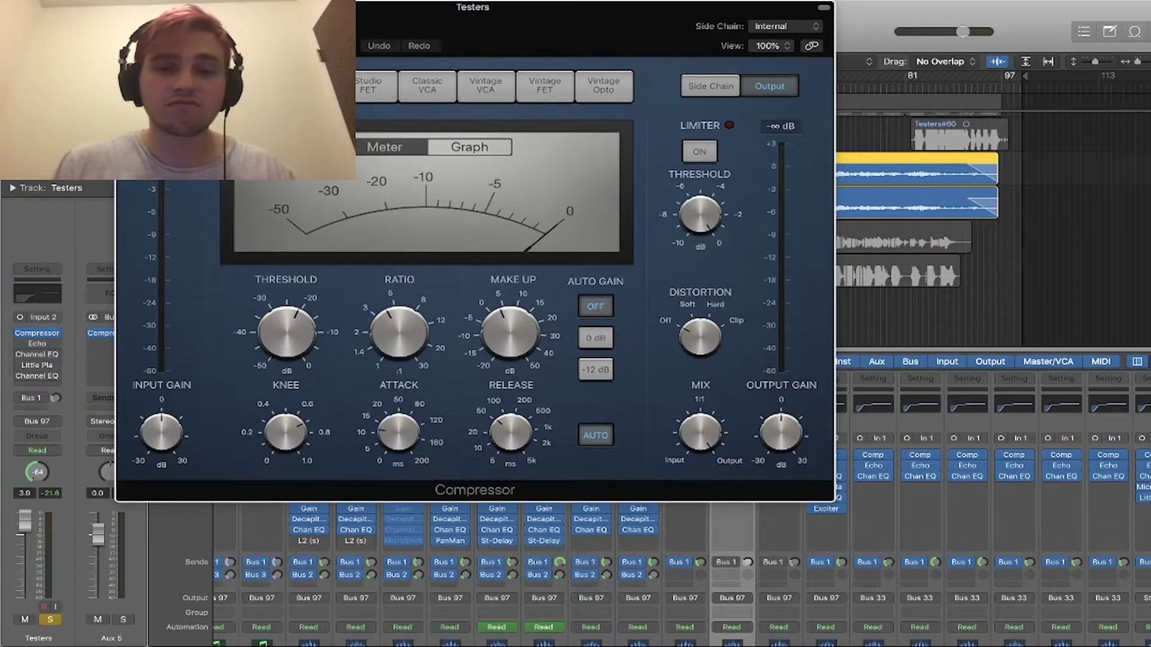
key(space)
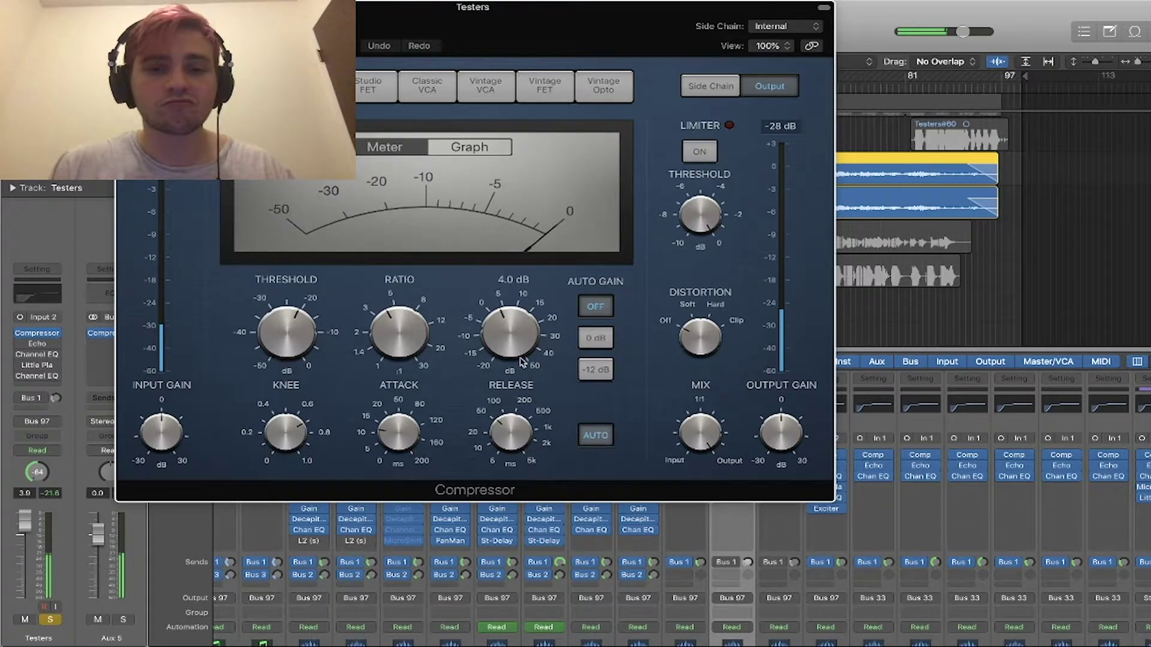
key(space)
click(125, 8)
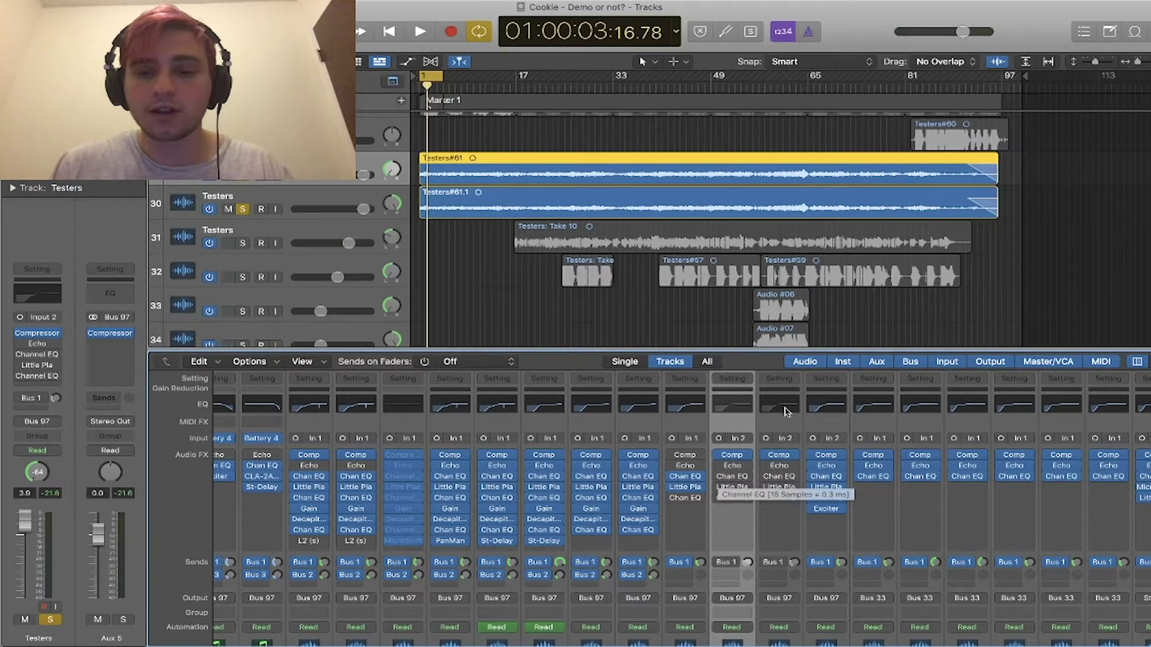
- Open track 29's Channel EQ and compare tracks 29 and 30 during playback with their first Channel EQ off and on, leaving it enabled
click(732, 477)
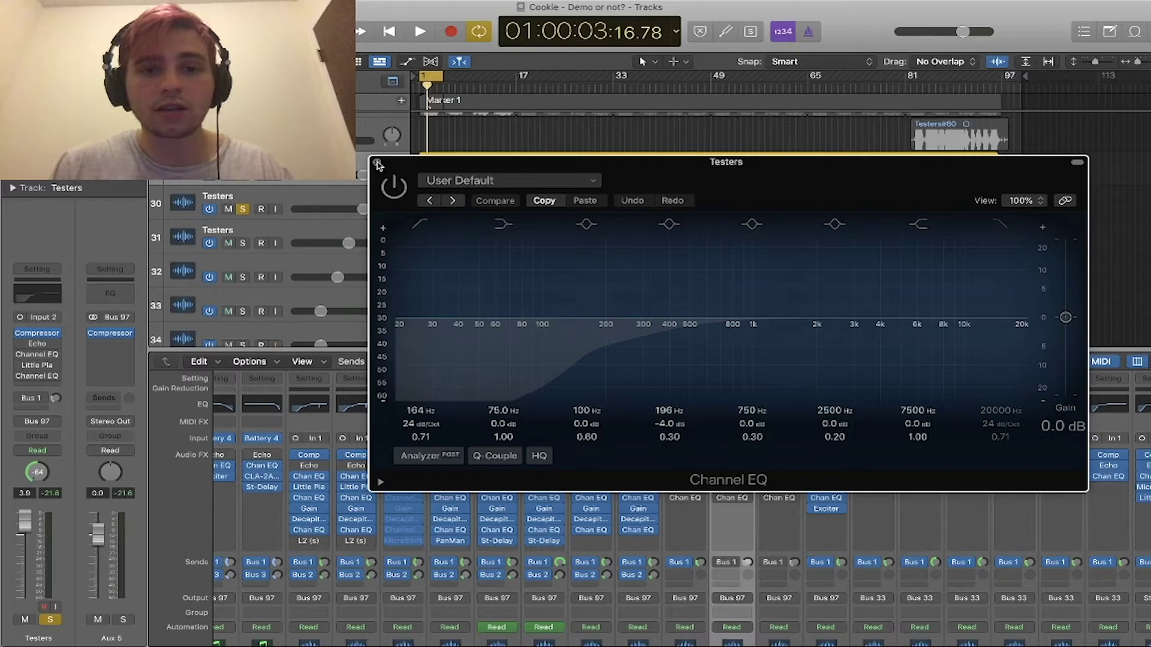
drag(753, 164, 703, 9)
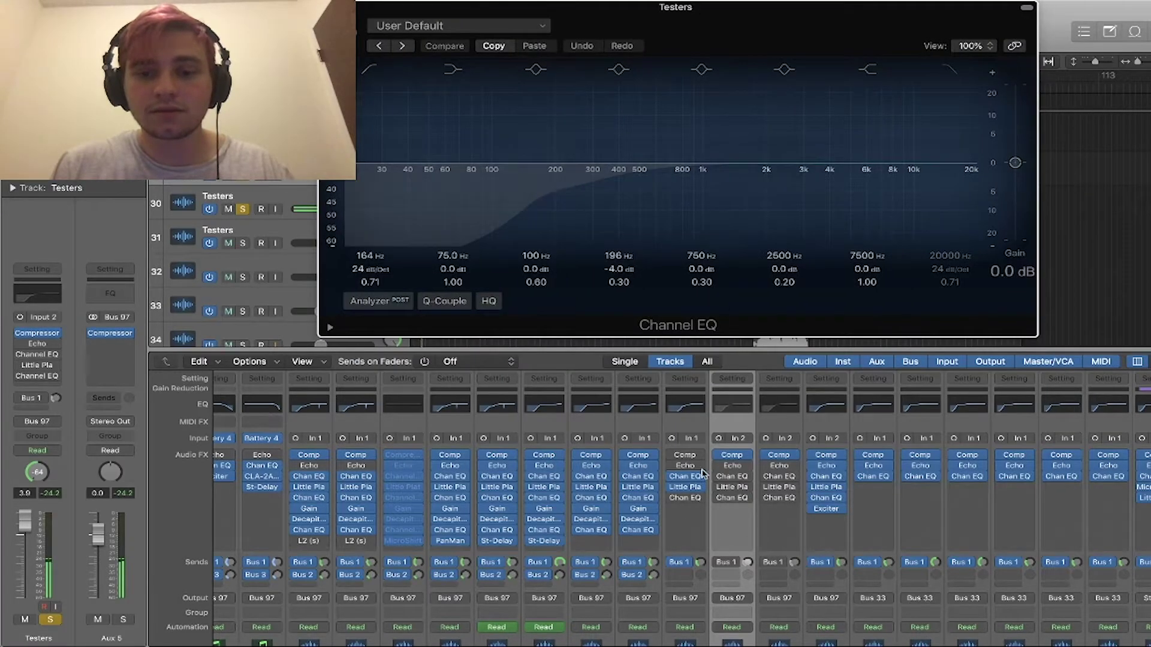
click(719, 477)
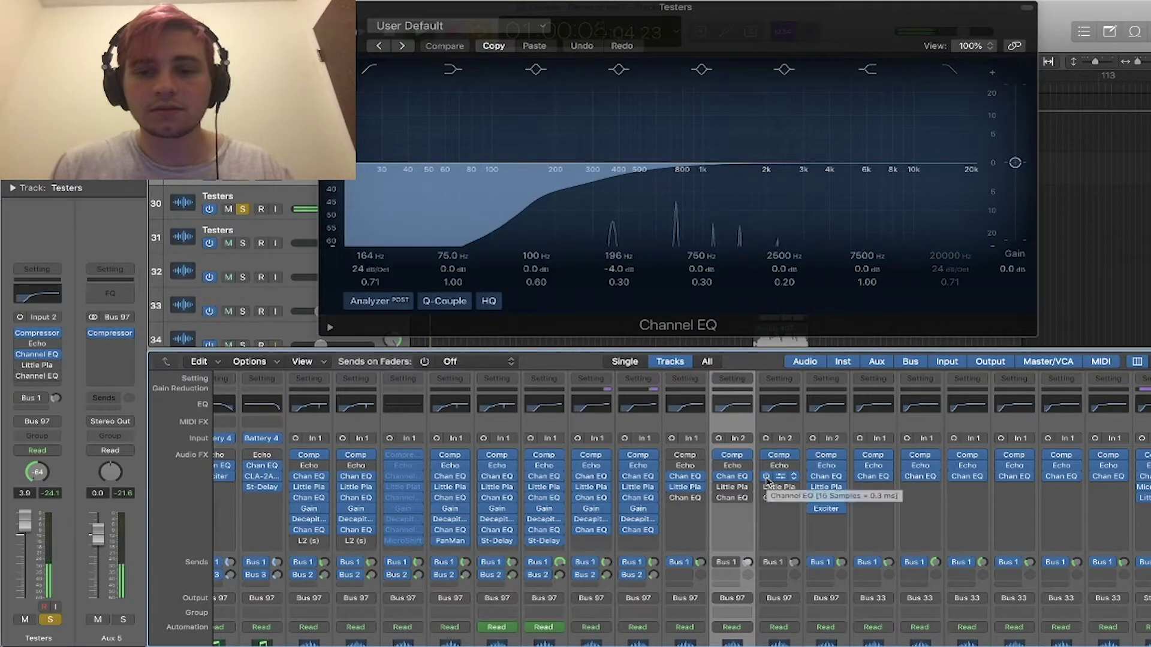
click(719, 476)
click(673, 477)
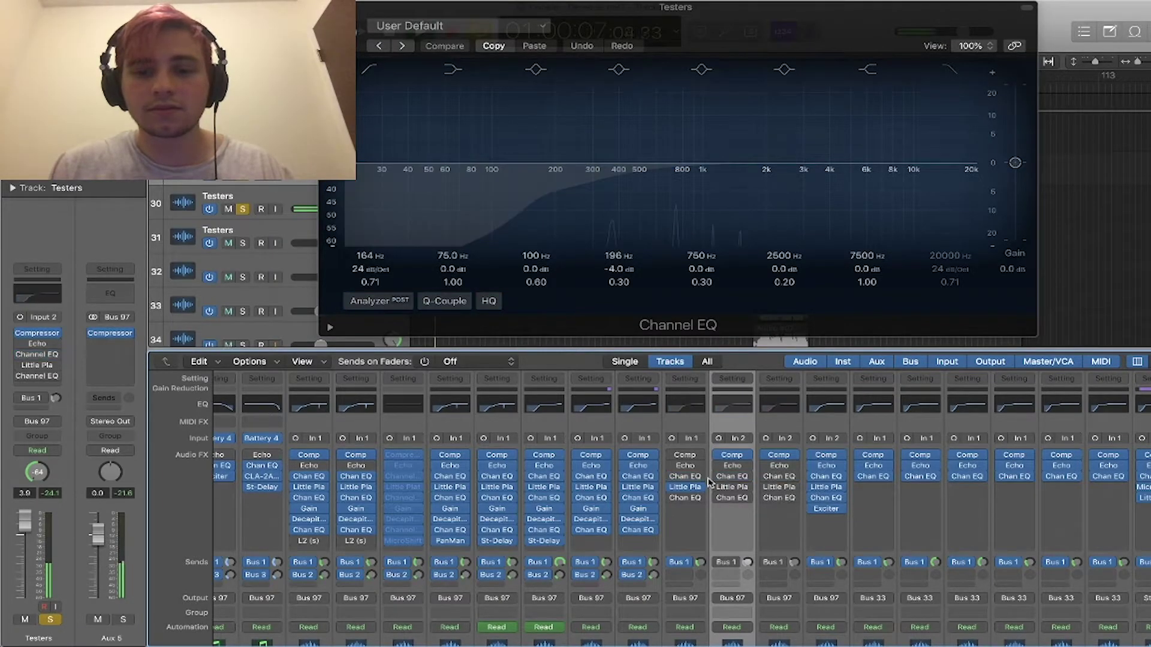
click(674, 477)
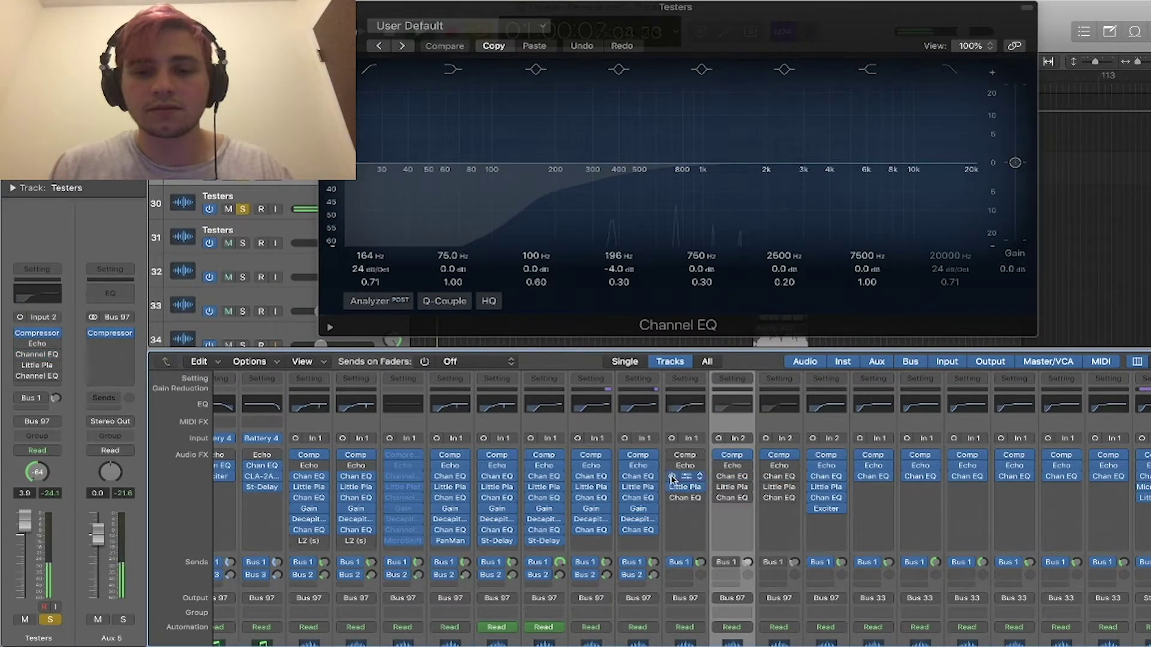
click(719, 476)
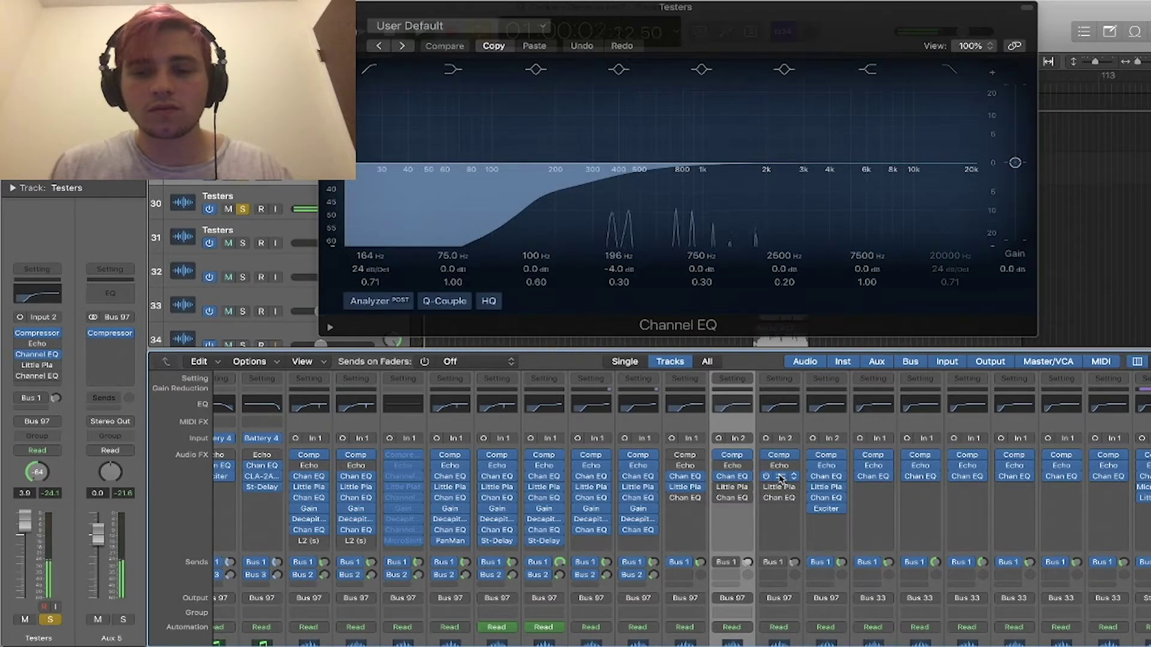
- Open Little Plate on track 29, check its decay and mix, and compare the reverb off and on, leaving it enabled on tracks 29 and 30
click(733, 488)
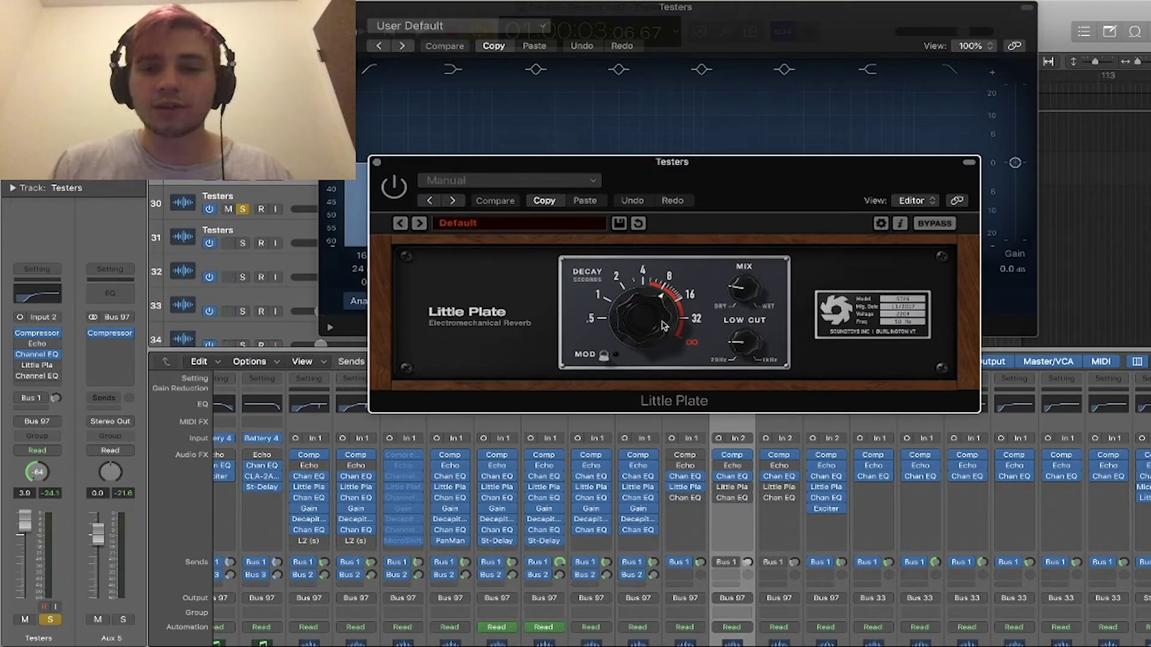
click(742, 290)
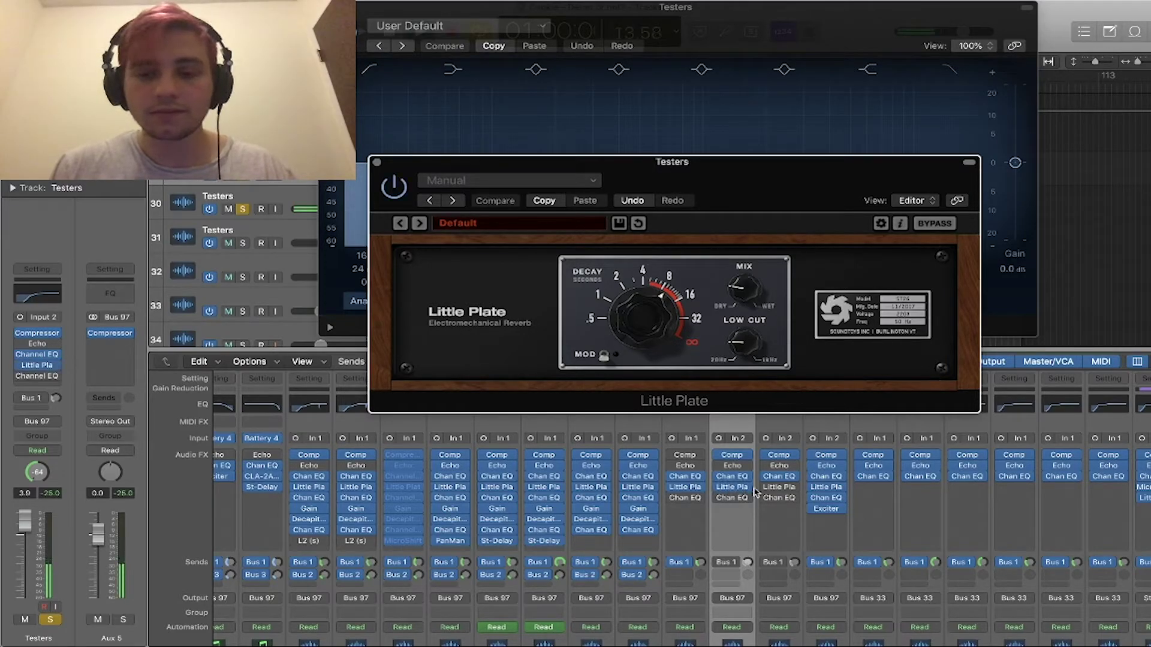
click(718, 487)
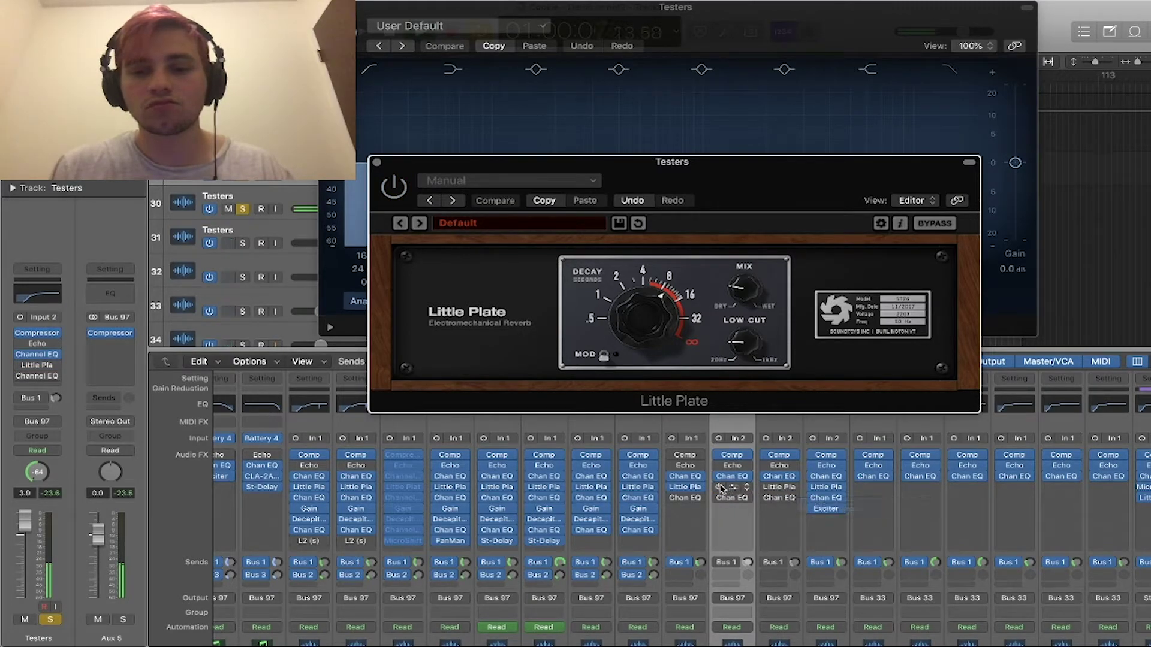
click(719, 488)
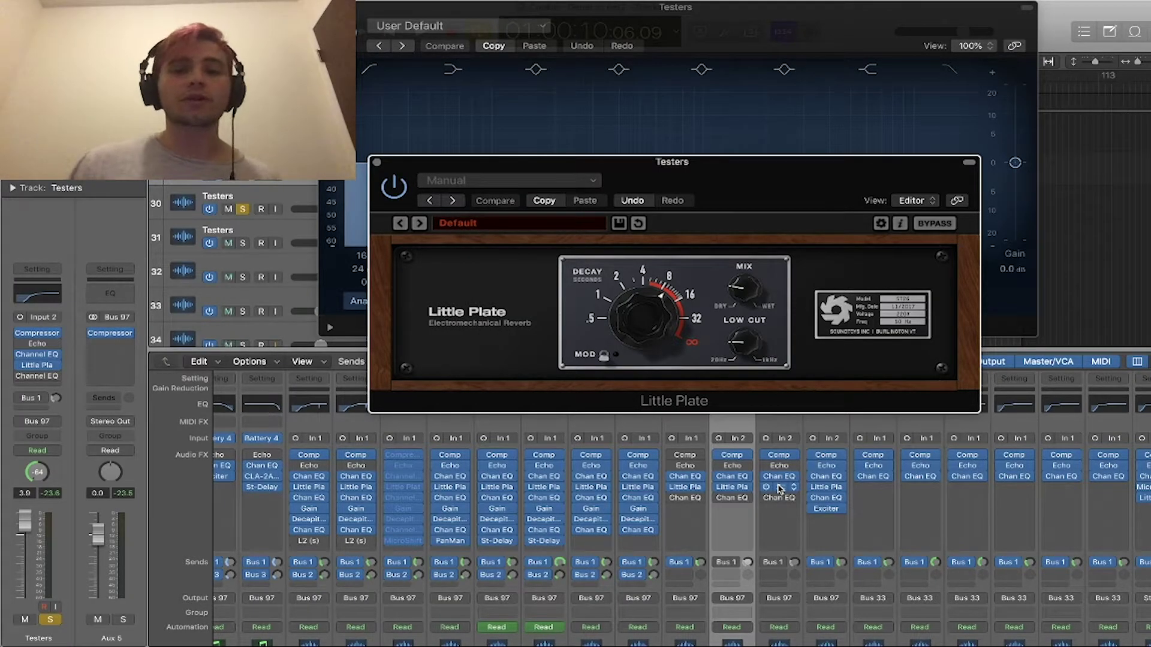
- Play tracks 29 and 30 again while bypassing and re-enabling Little Plate on both
key(space)
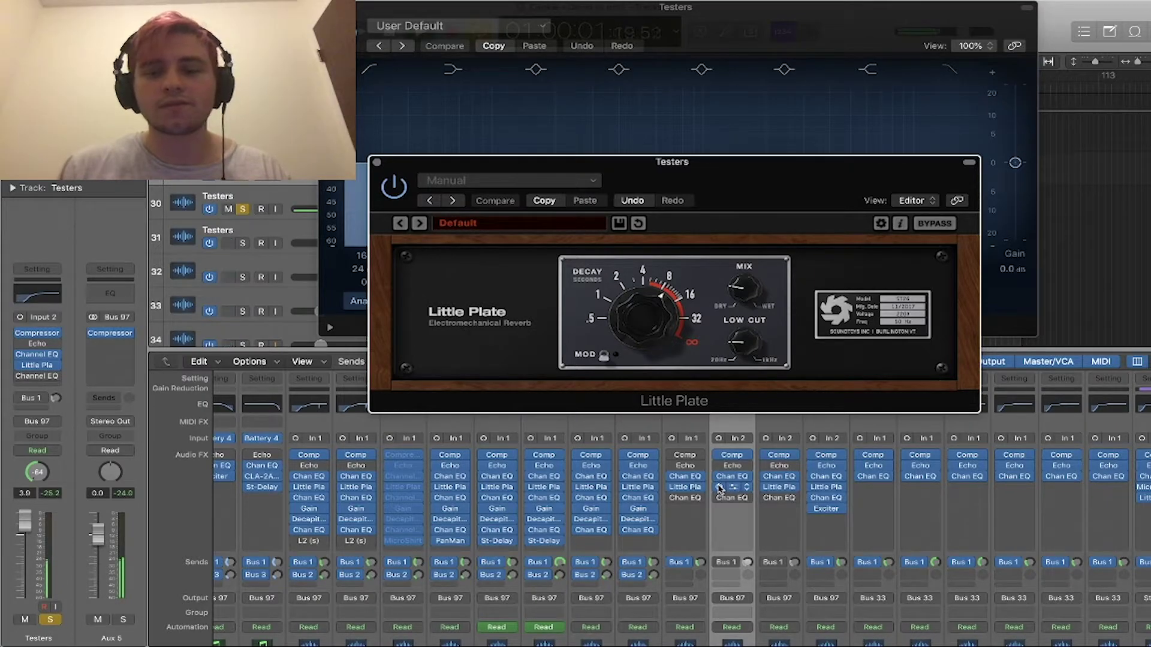
click(720, 489)
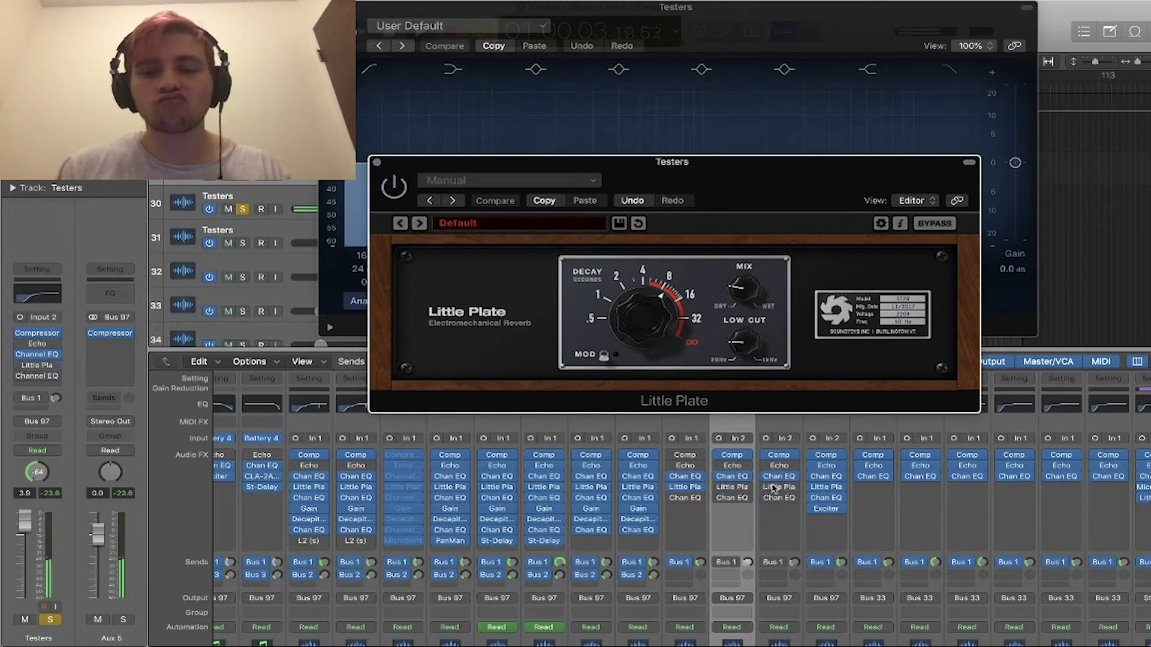
click(767, 487)
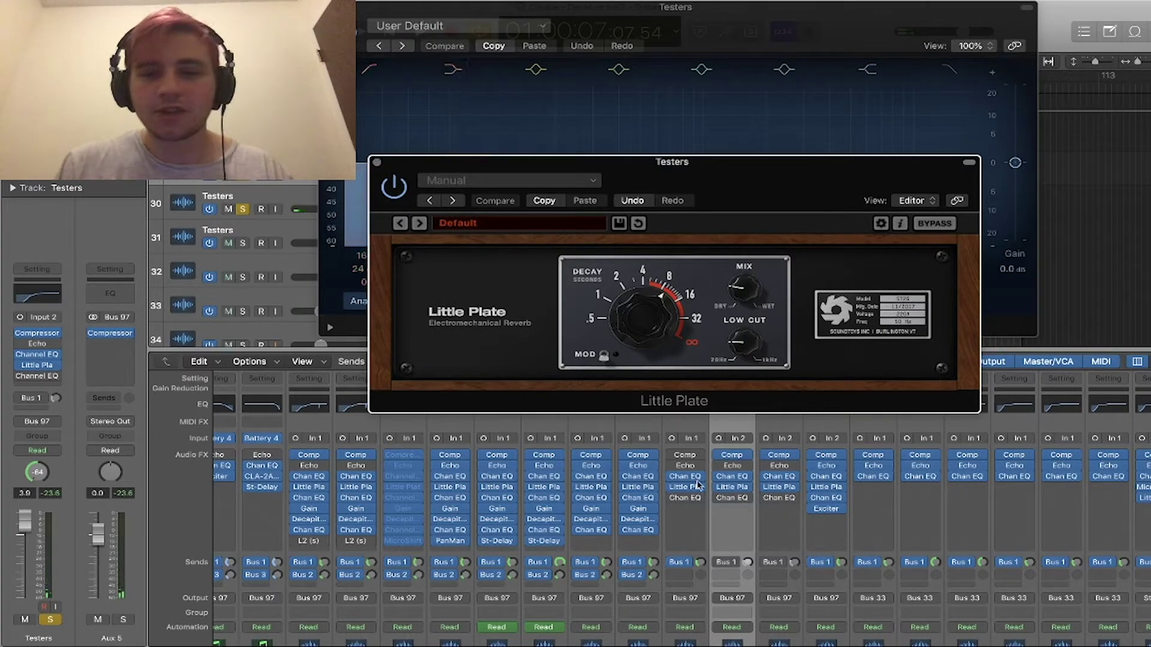
- Play tracks 29 and 30, enable the Bus 1 send on Testers track 30, and close the Little Plate and Channel EQ windows
key(space)
click(720, 564)
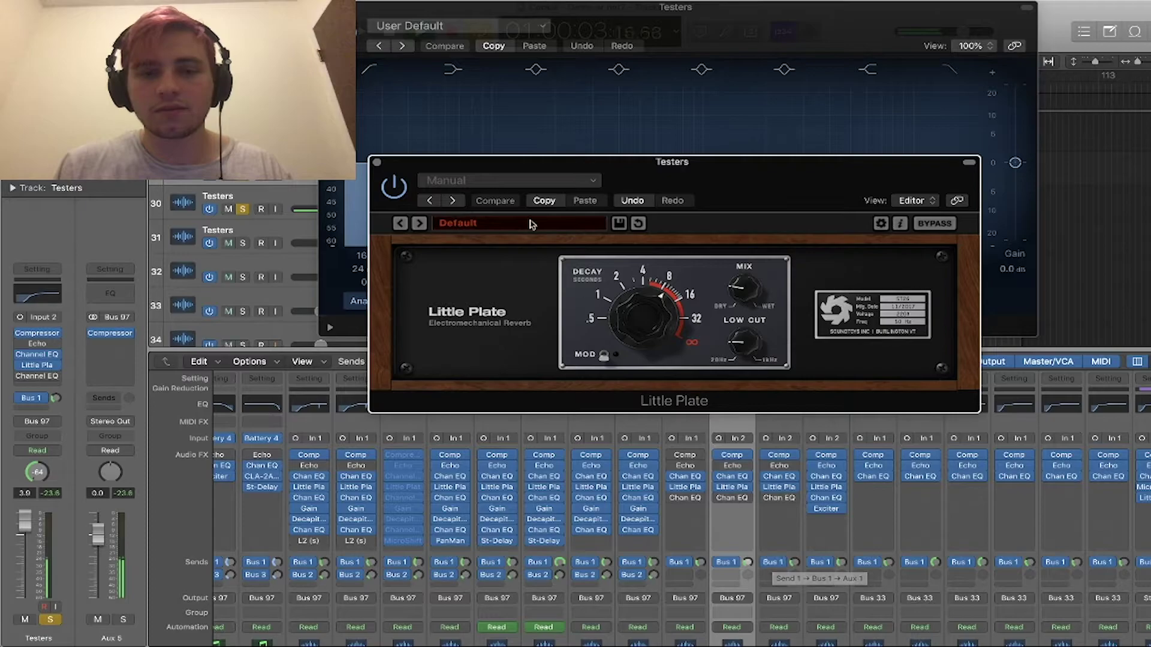
click(377, 162)
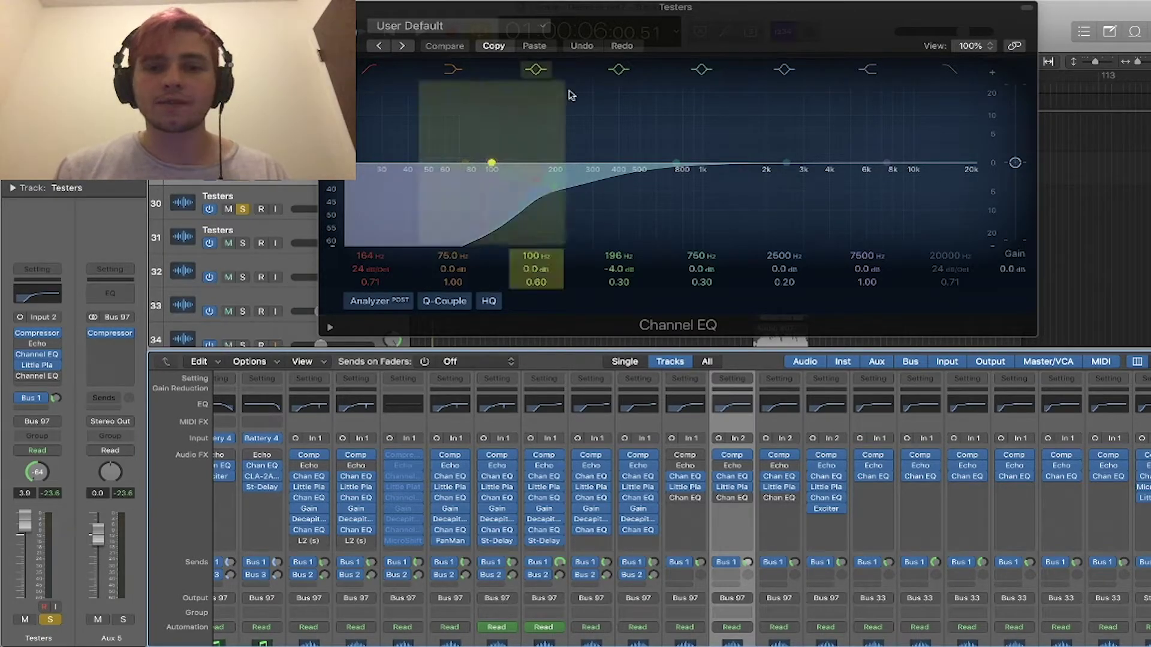
click(328, 7)
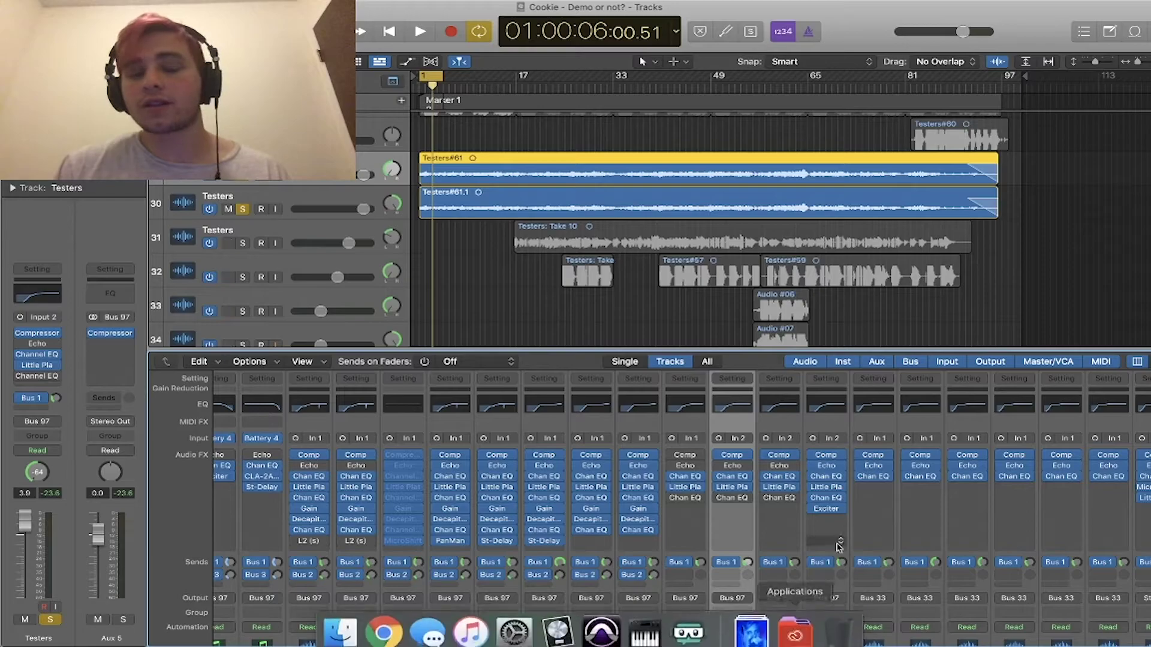
- Play the soloed Testers tracks 29 and 30, raise the Aux 1 volume to 0.0 dB, and stop playback
scroll(856, 520, right, 15)
scroll(856, 520, right, 10)
scroll(855, 519, down, 5)
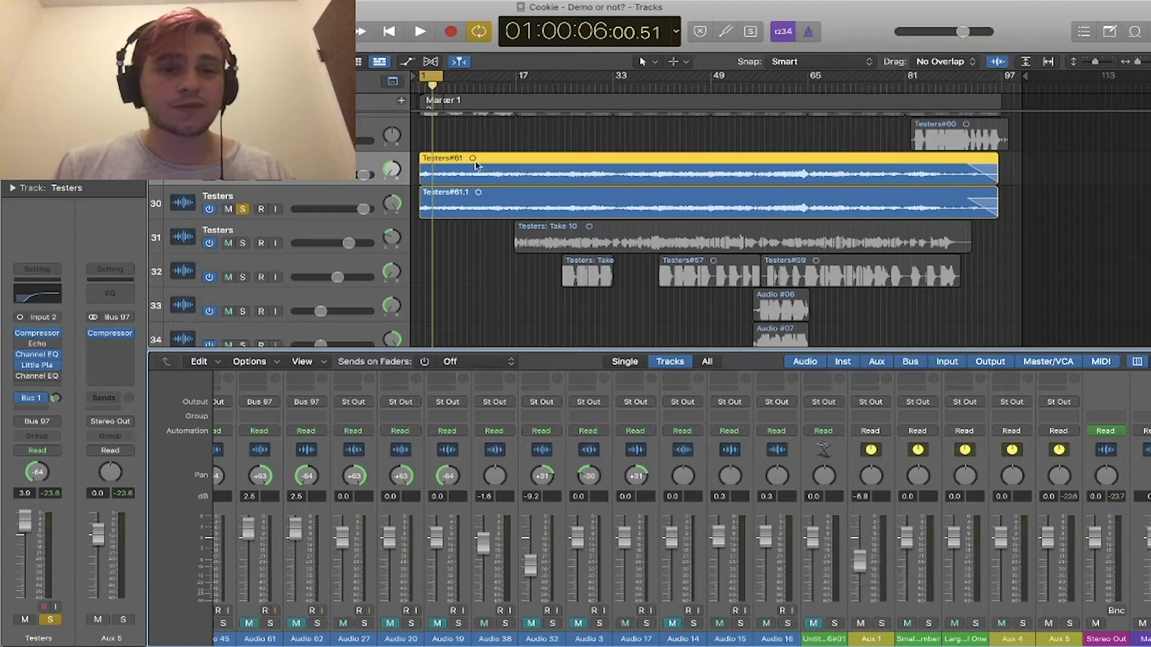
key(space)
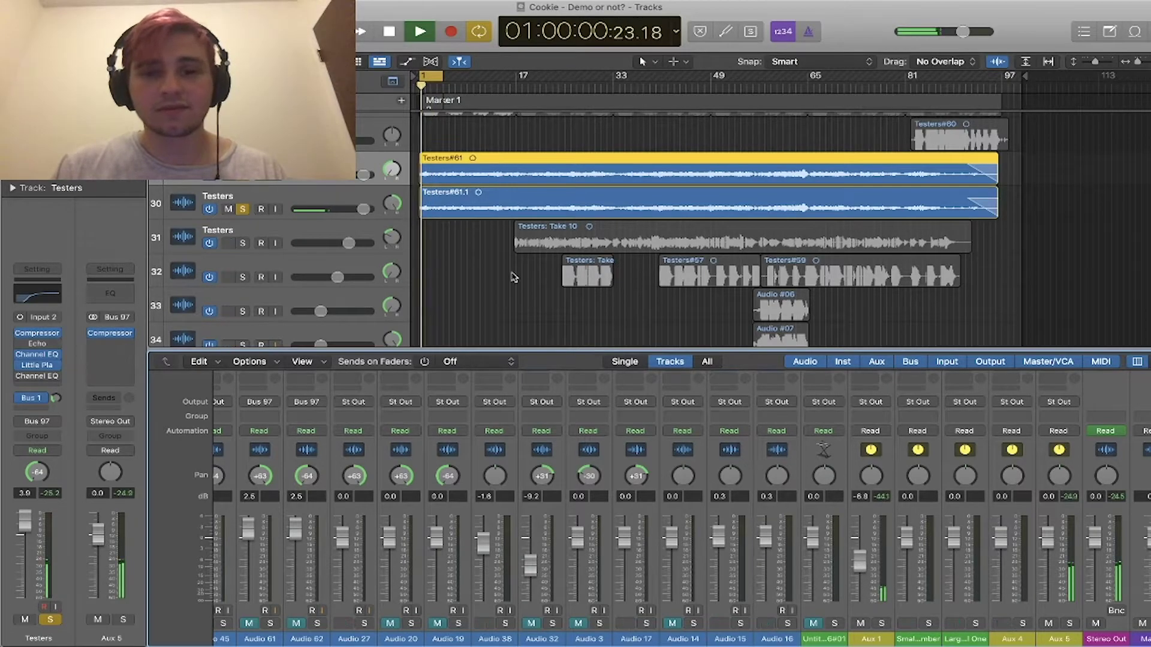
drag(859, 564, 859, 546)
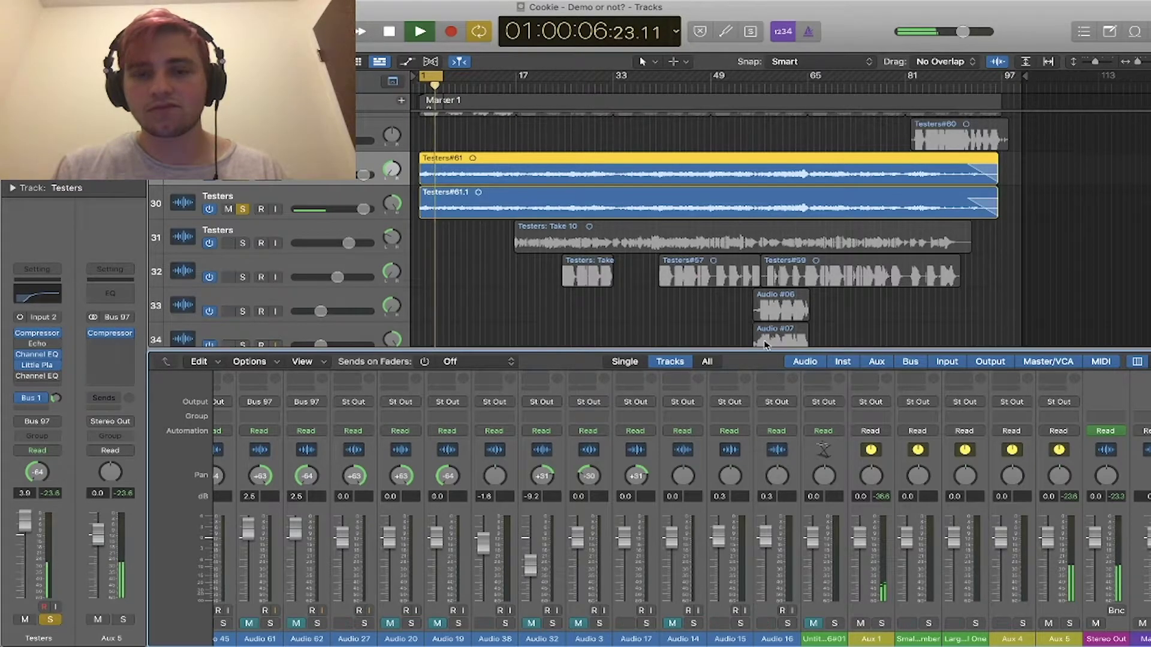
key(space)
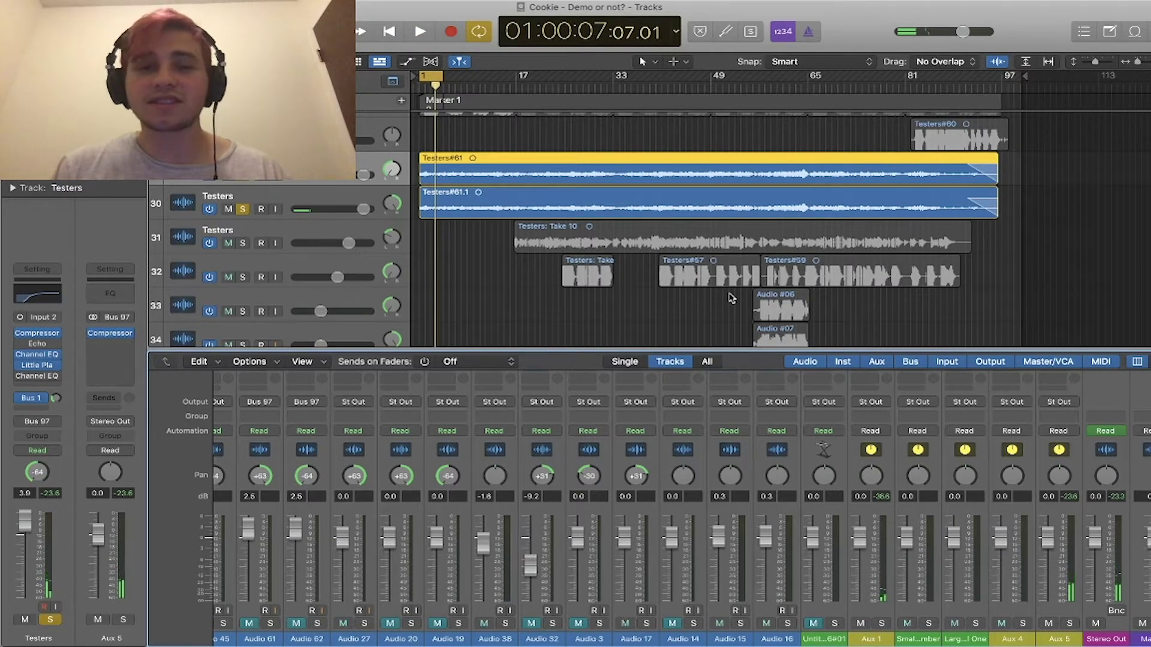
- Select all regions, play the full mix from the start while lowering the Aux 1 volume to -4.8 dB, and stop playback
scroll(516, 246, up, 10)
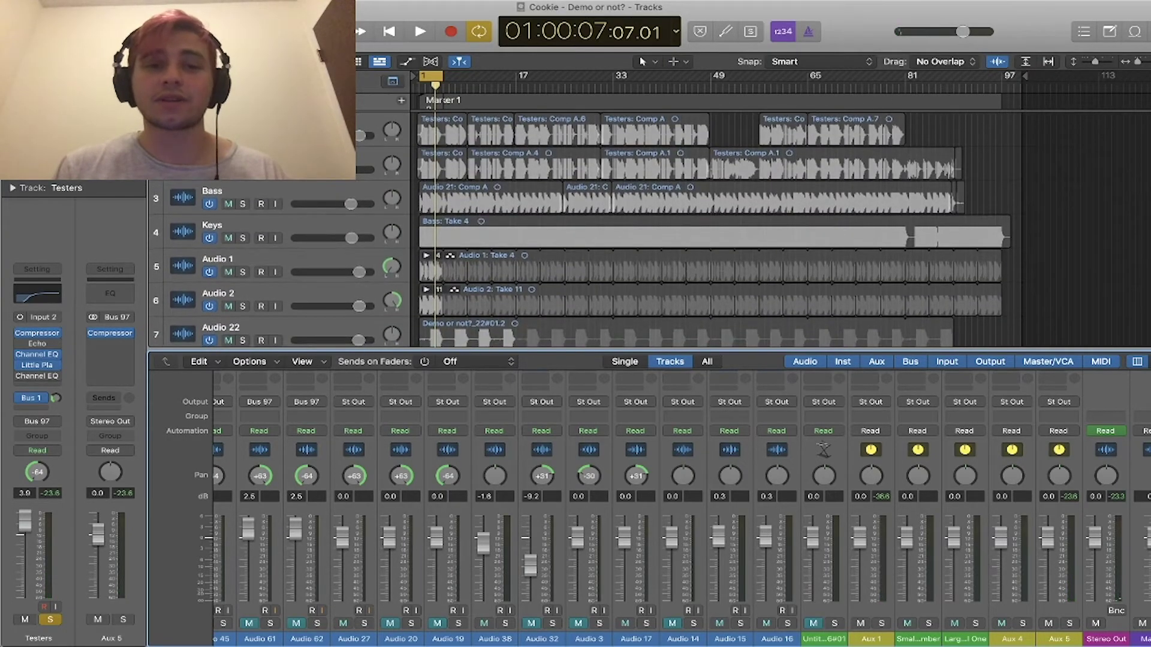
key(super+a)
key(Return)
key(space)
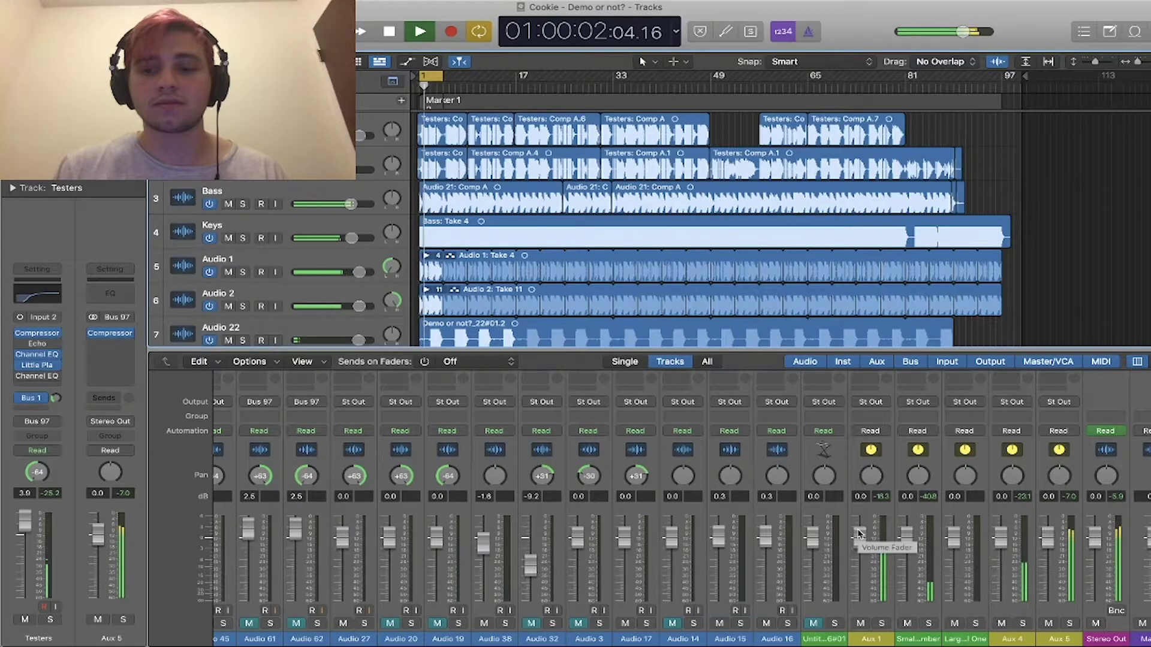
drag(859, 534, 858, 551)
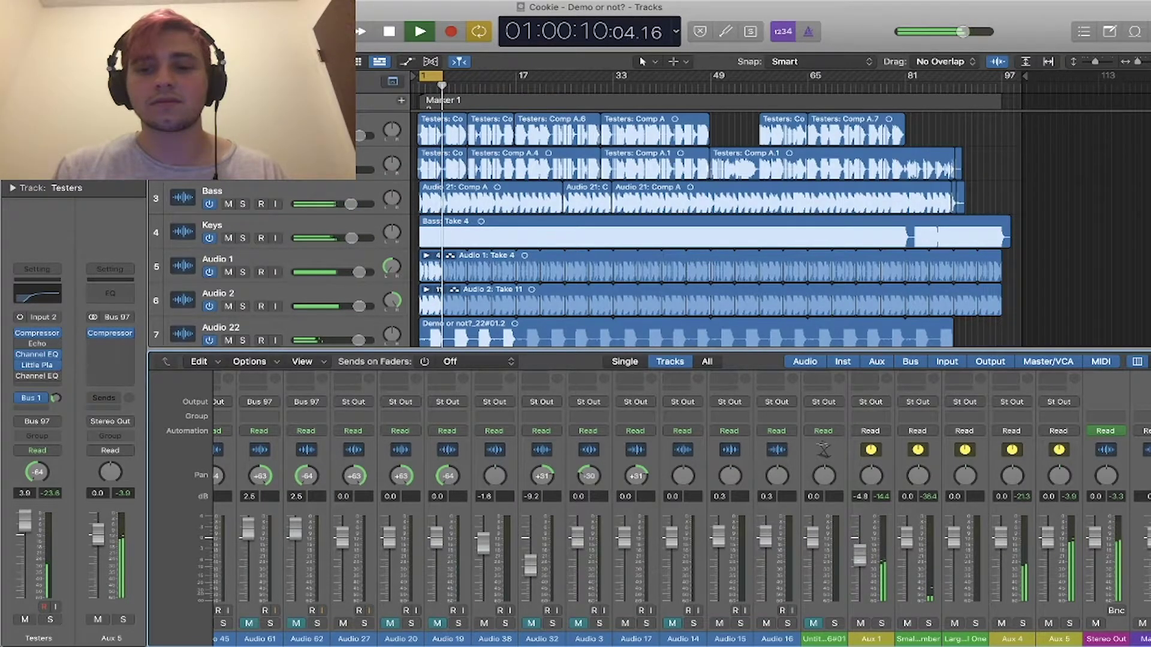
drag(859, 551, 859, 552)
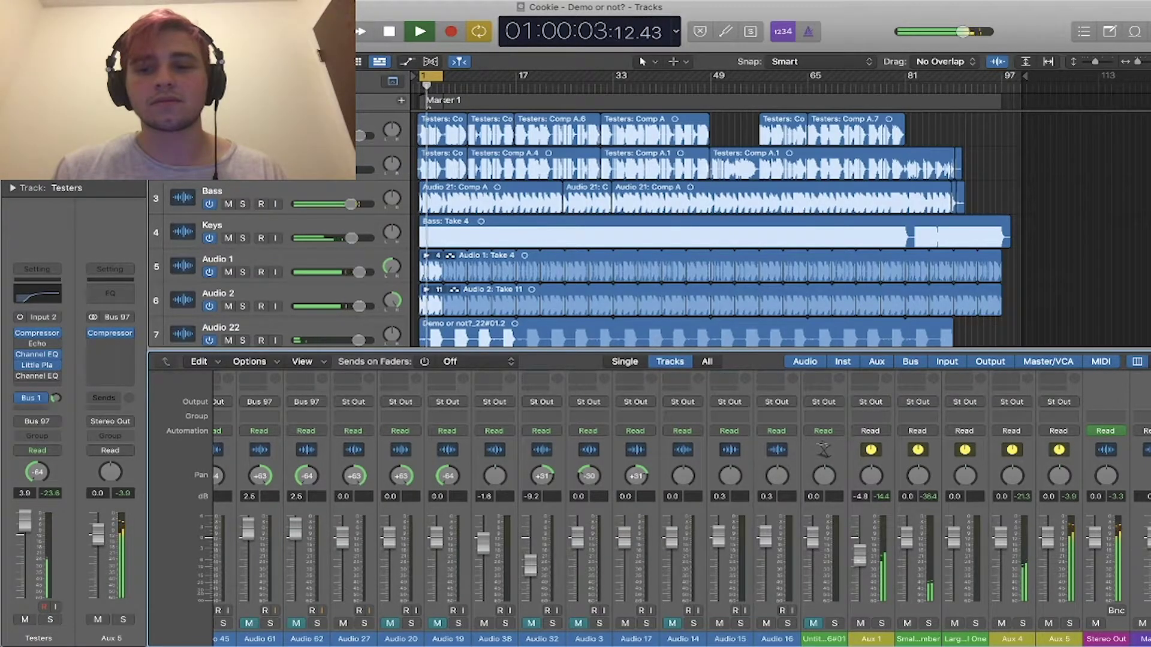
key(space)
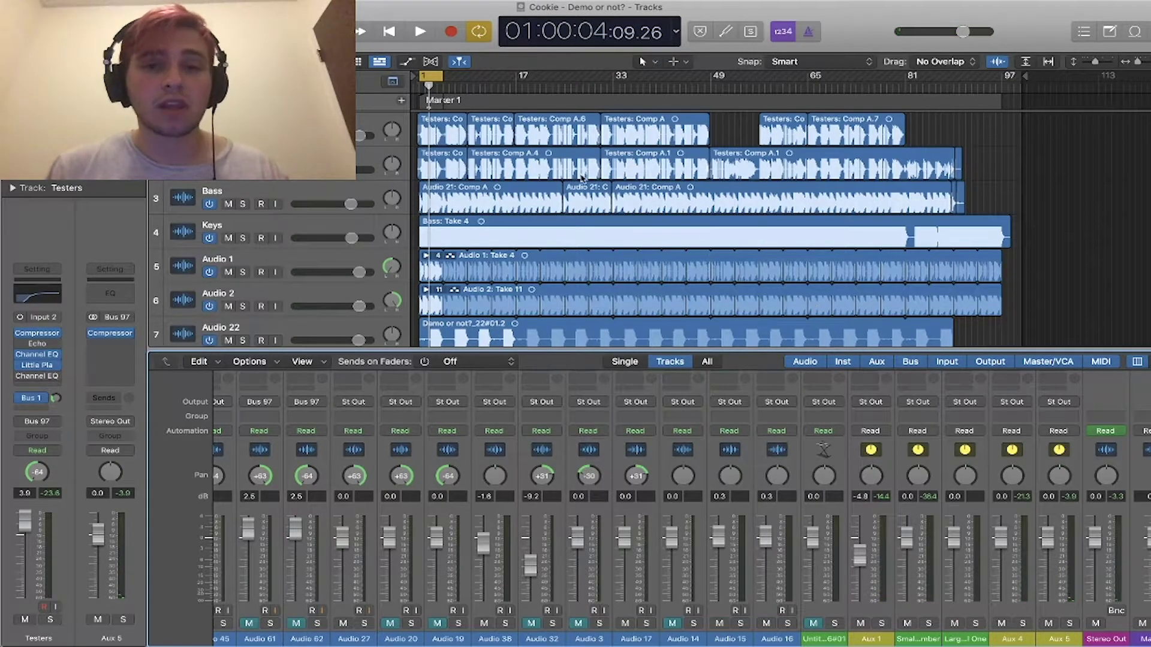
- Select the Testers#73 region on track 38 and solo that track
scroll(547, 173, down, 10)
scroll(547, 173, down, 9)
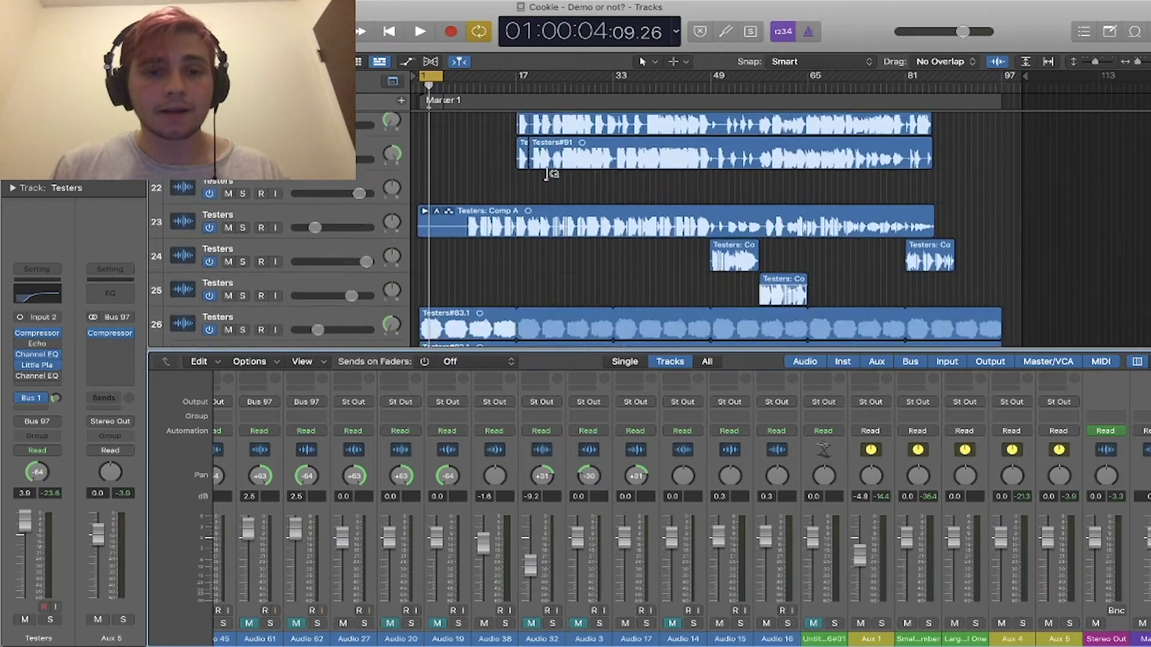
scroll(484, 175, down, 7)
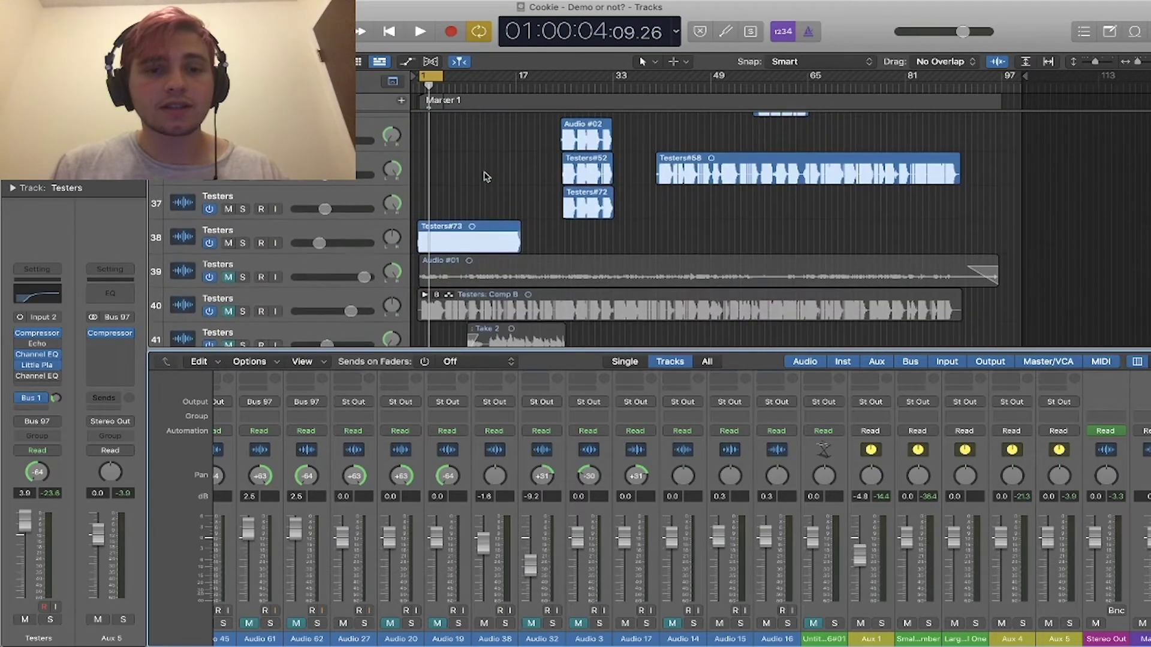
click(468, 197)
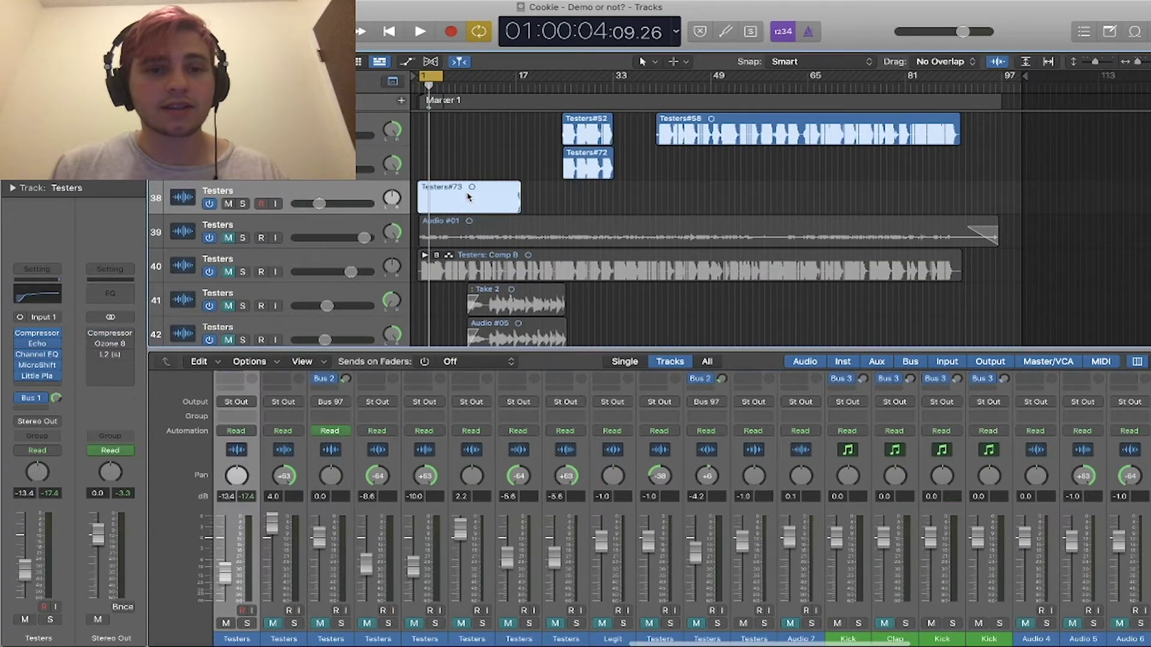
click(242, 203)
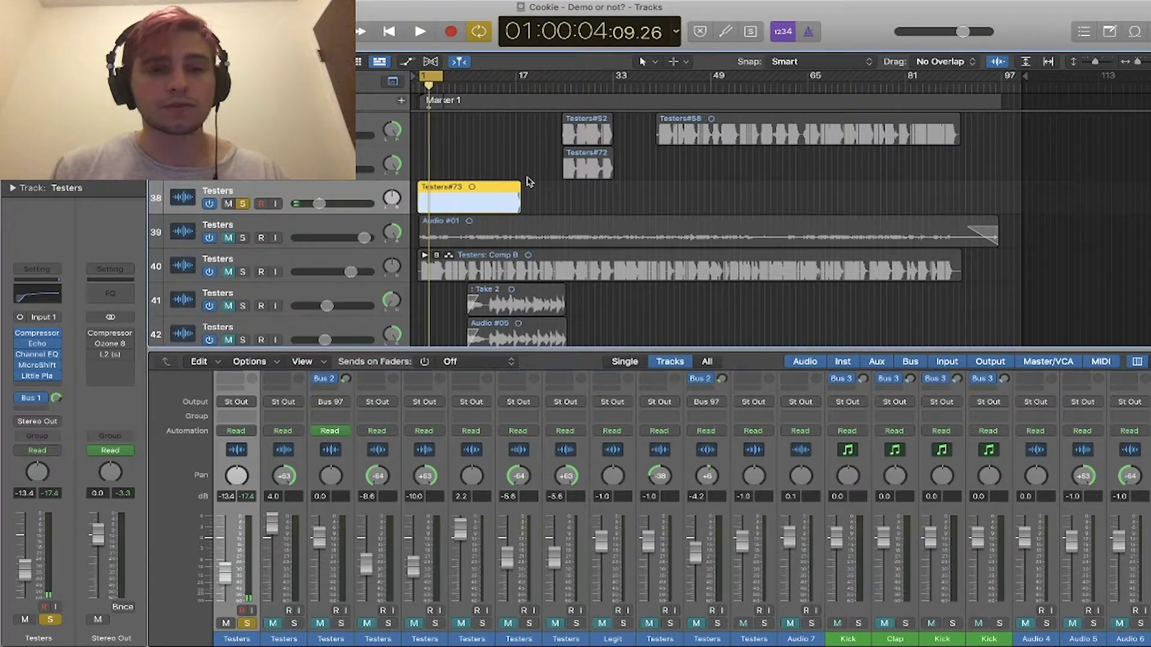
- Play the soloed track 38 while zooming the timeline in on its Testers#73 region, and stop playback
key(space)
key(super+Right)
key(super+Right)
key(super+Right)
key(super+Right)
key(super+Right)
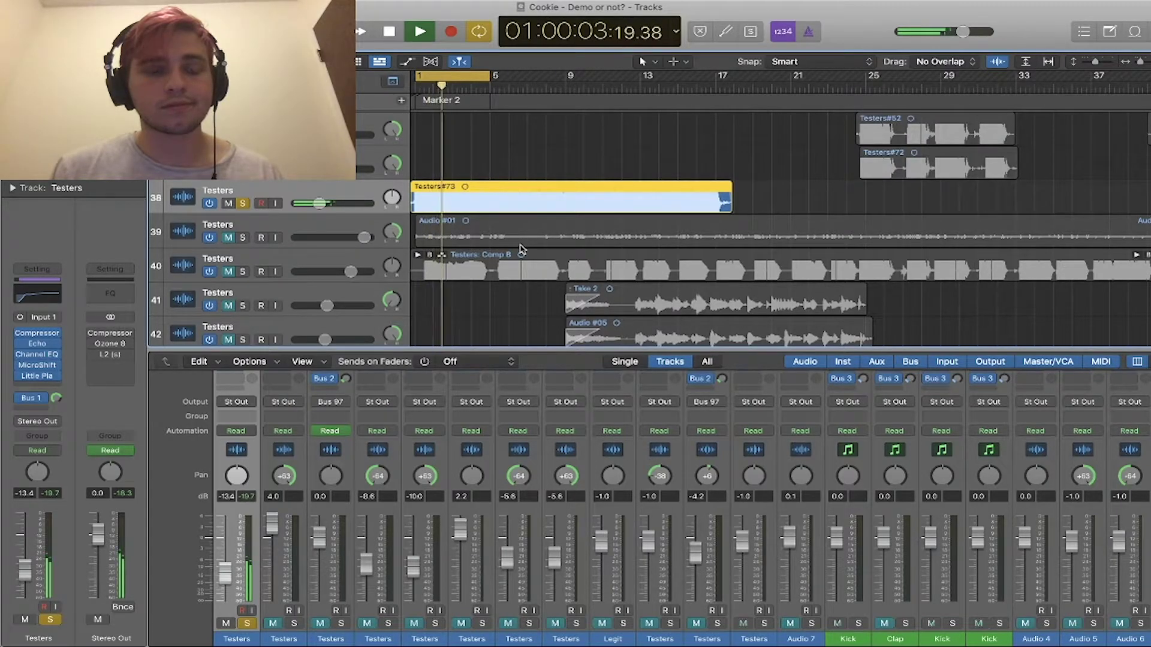
key(space)
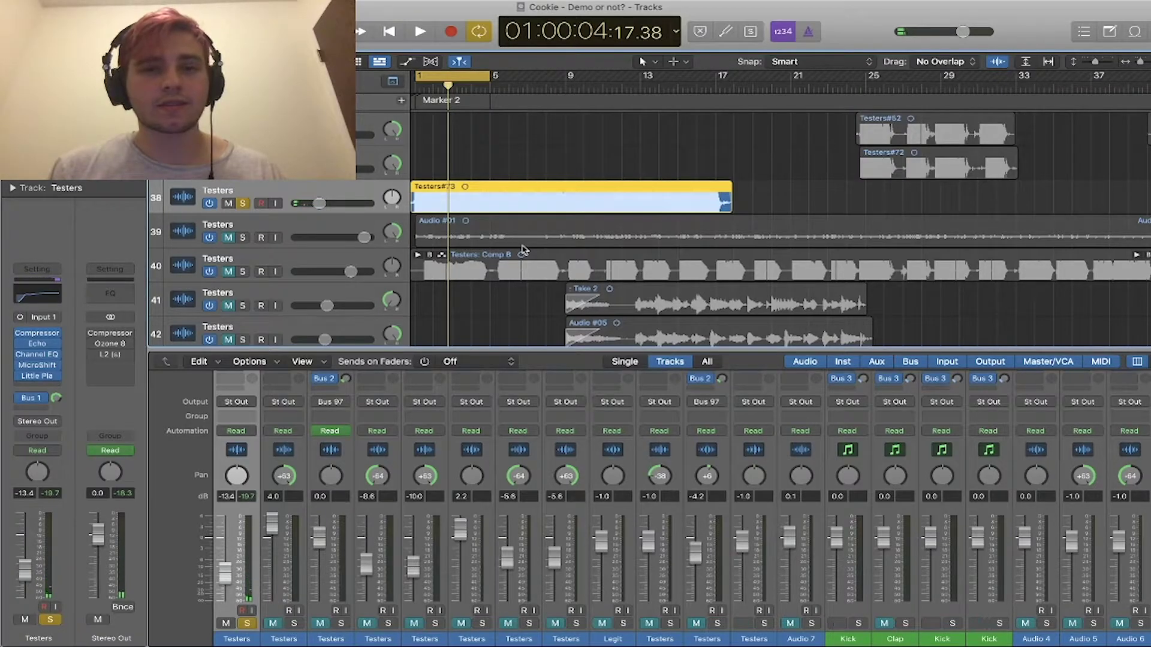
- Bypass all insert effects and the Bus 1 send on track 38, audition the dry sound, and stop playback
drag(19, 333, 20, 438)
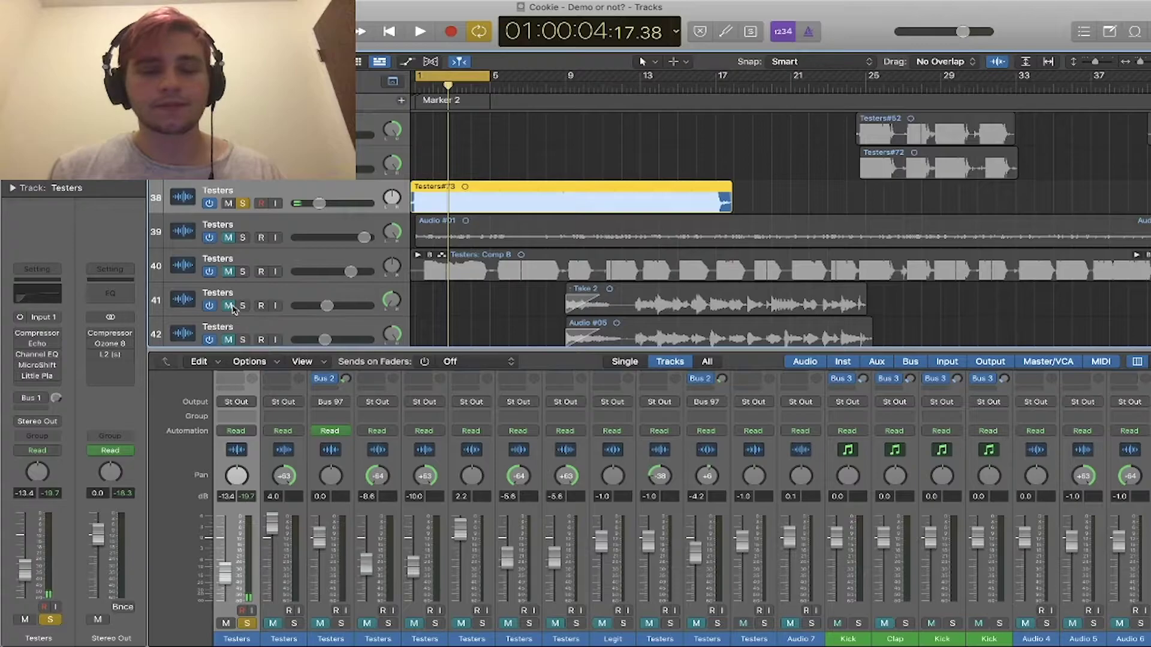
key(space)
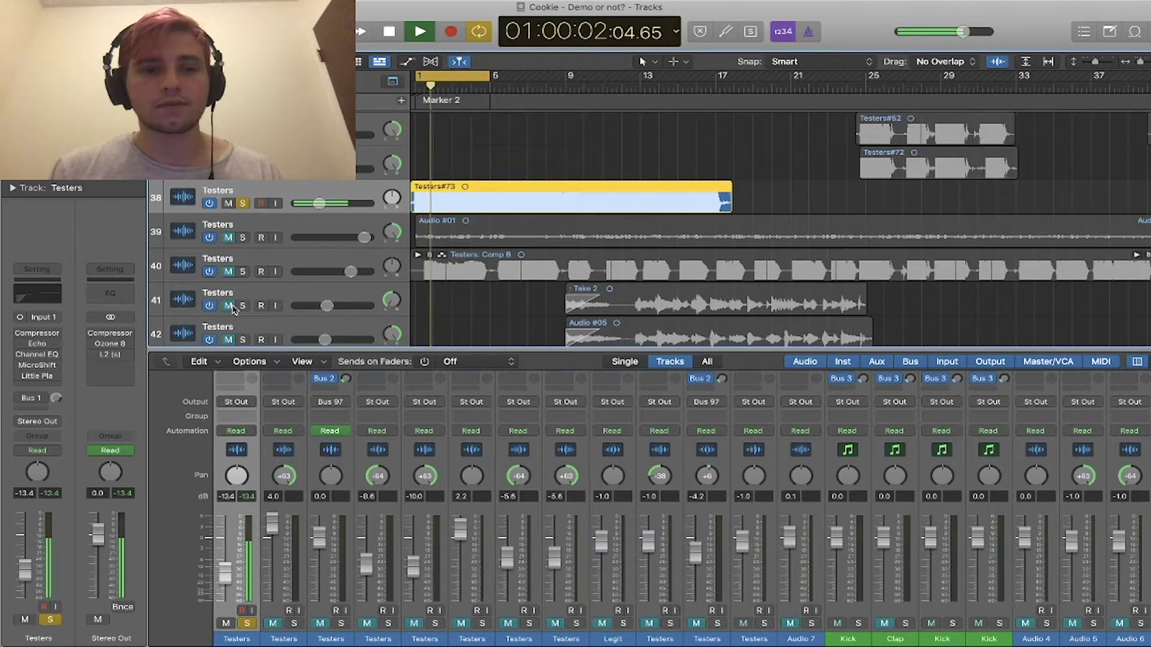
key(space)
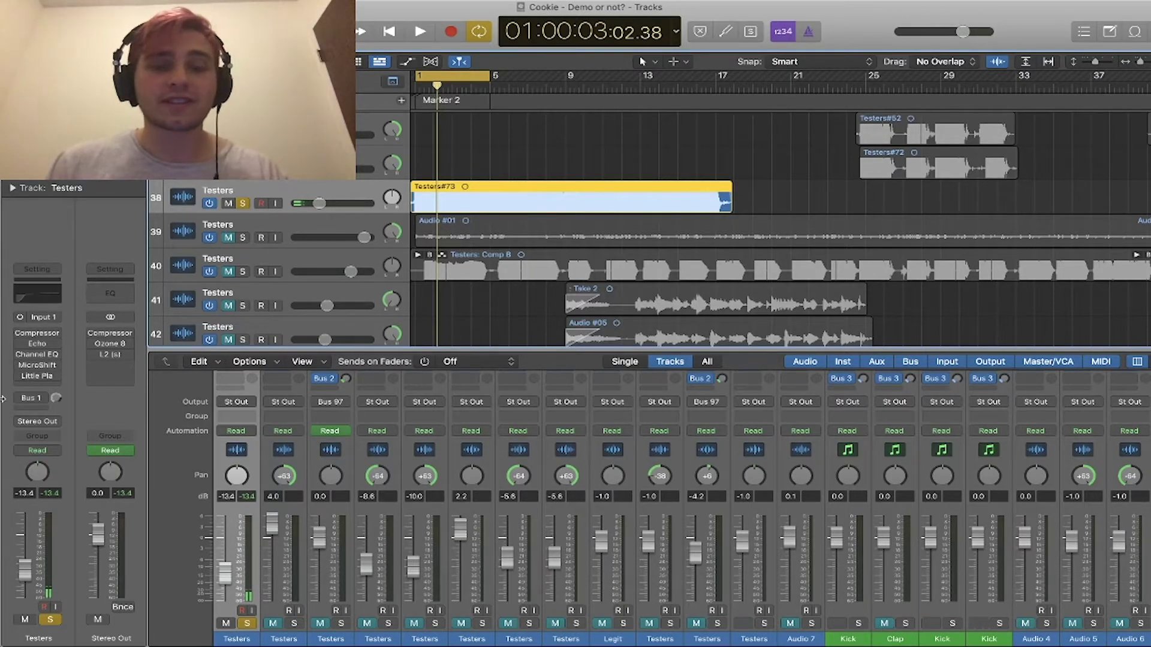
- Turn on only the Compressor on track 38, audition it during playback, and stop
mouse_move(18, 335)
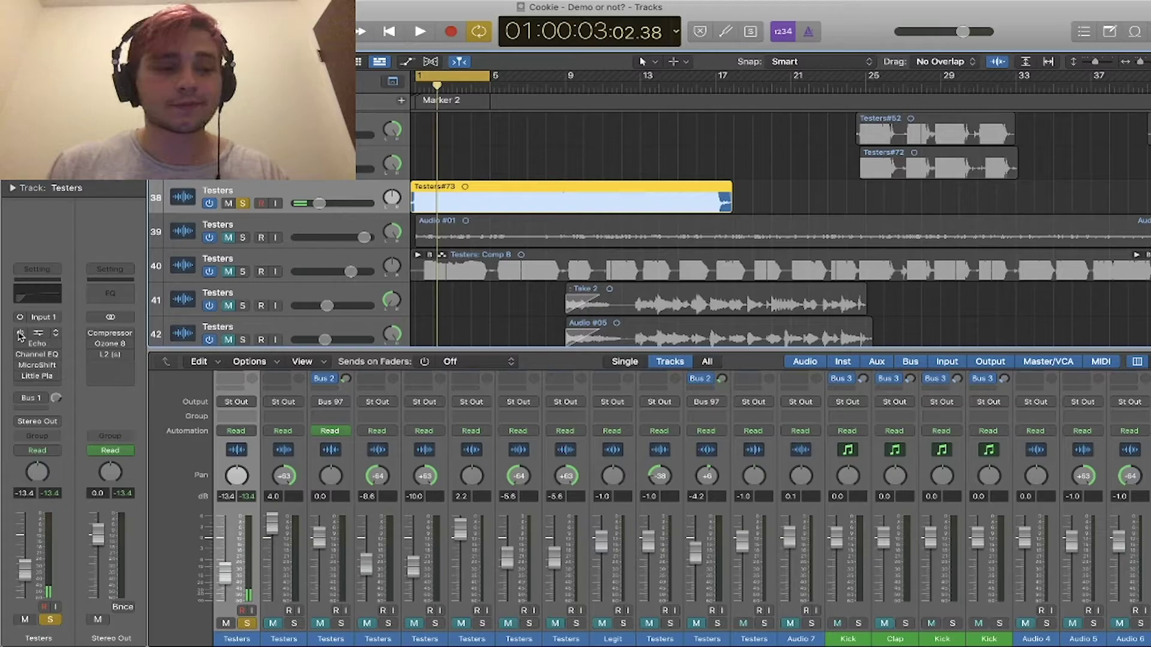
key(space)
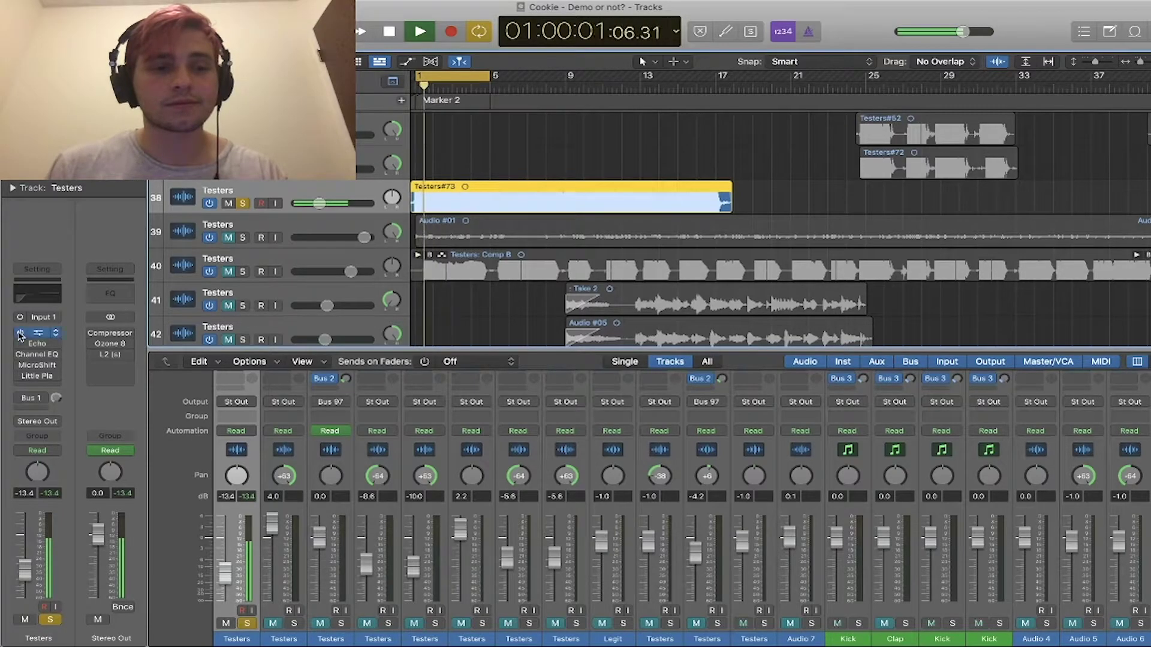
key(space)
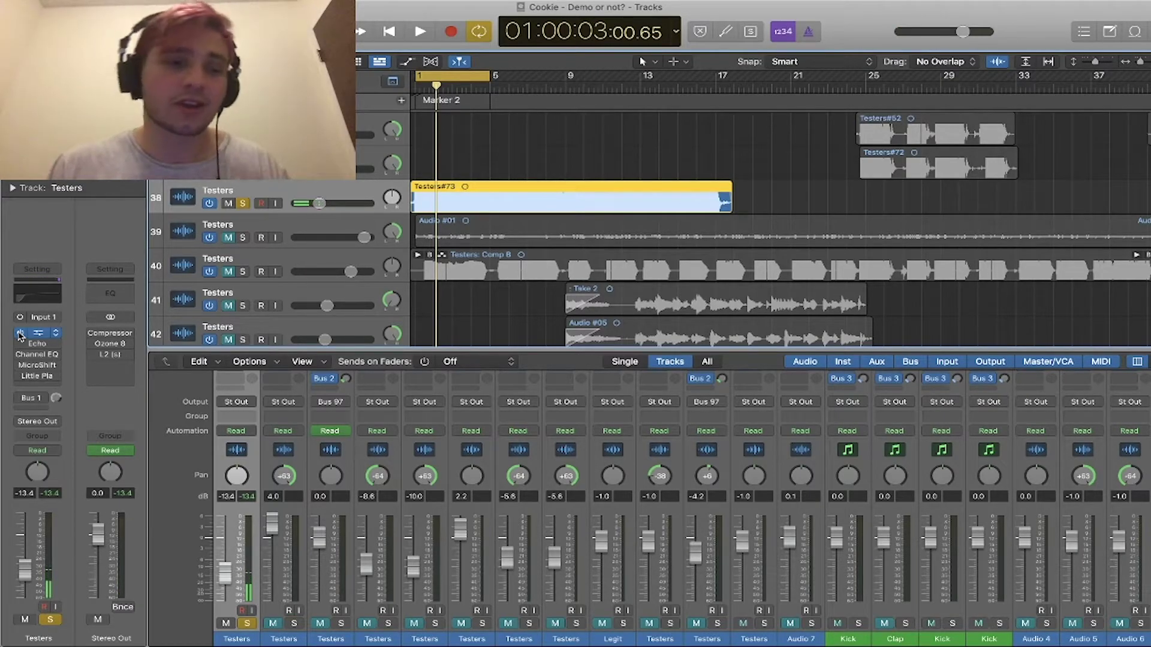
click(20, 334)
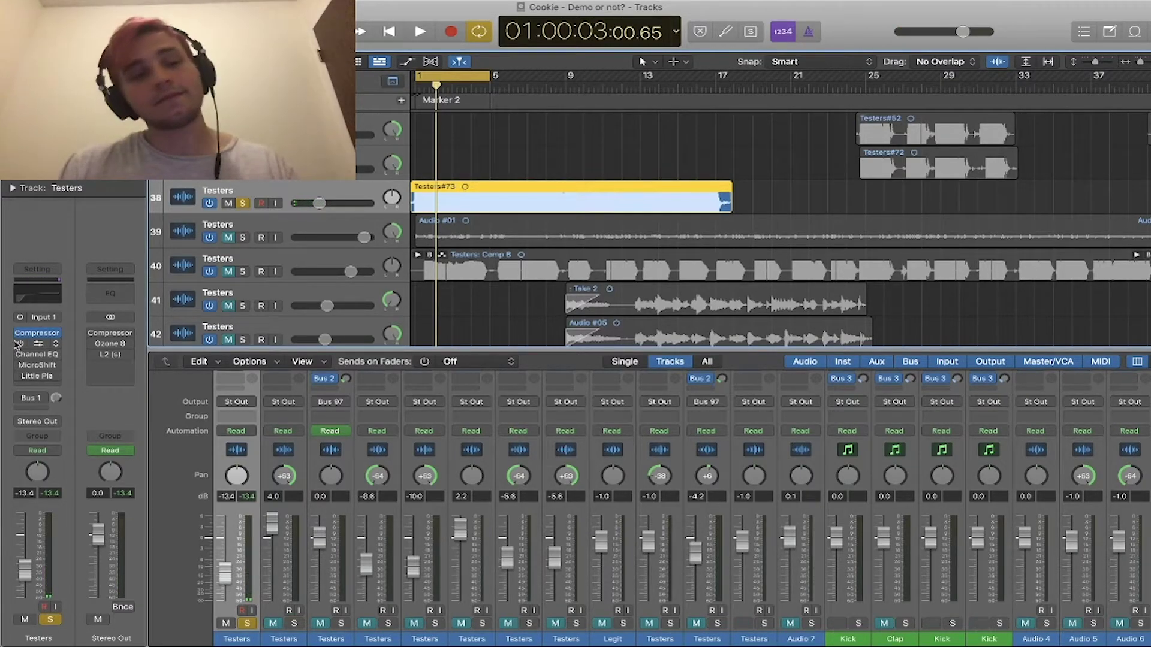
- Enable Echo on track 38 during playback, open its settings for inspection, then play the track again and stop
key(space)
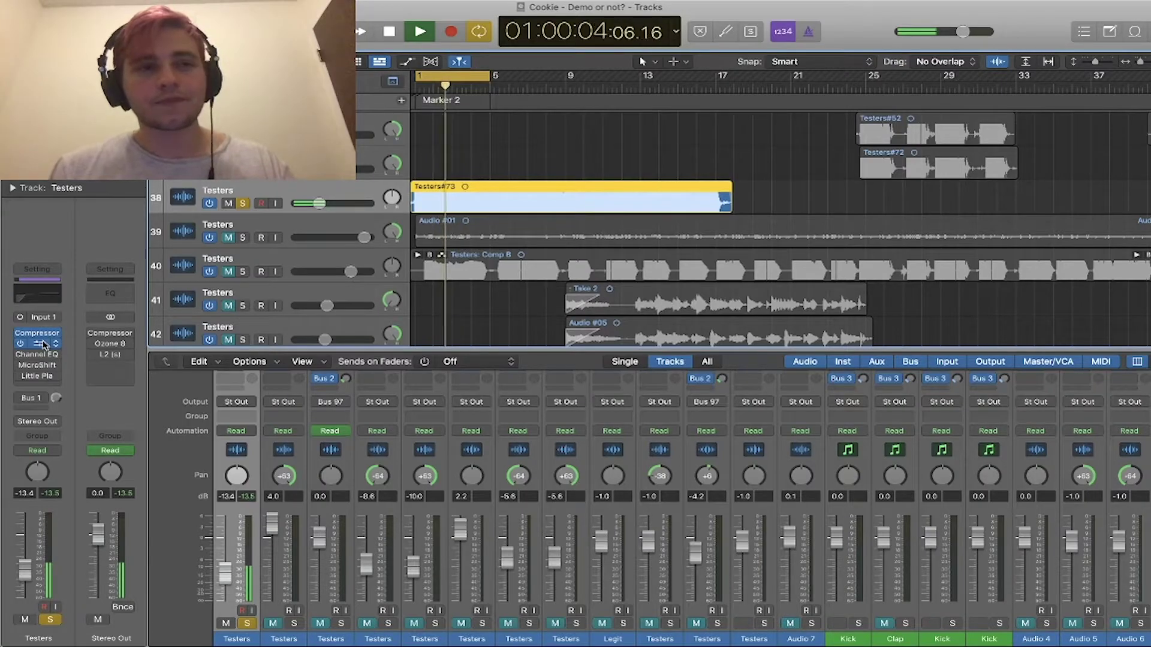
key(space)
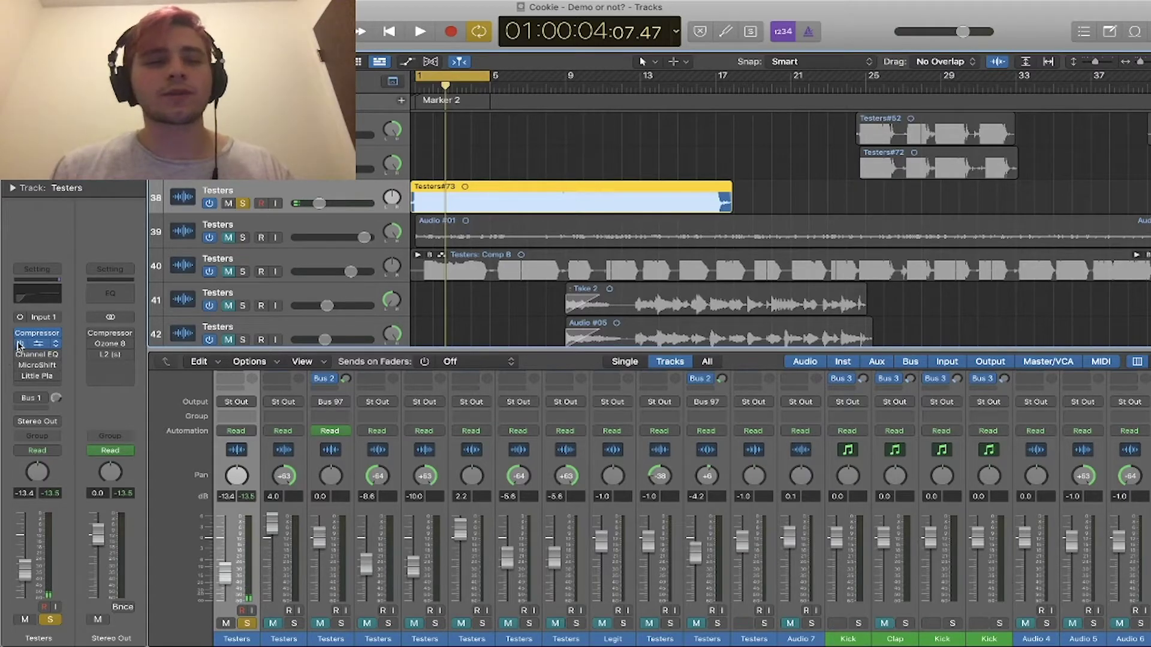
click(34, 345)
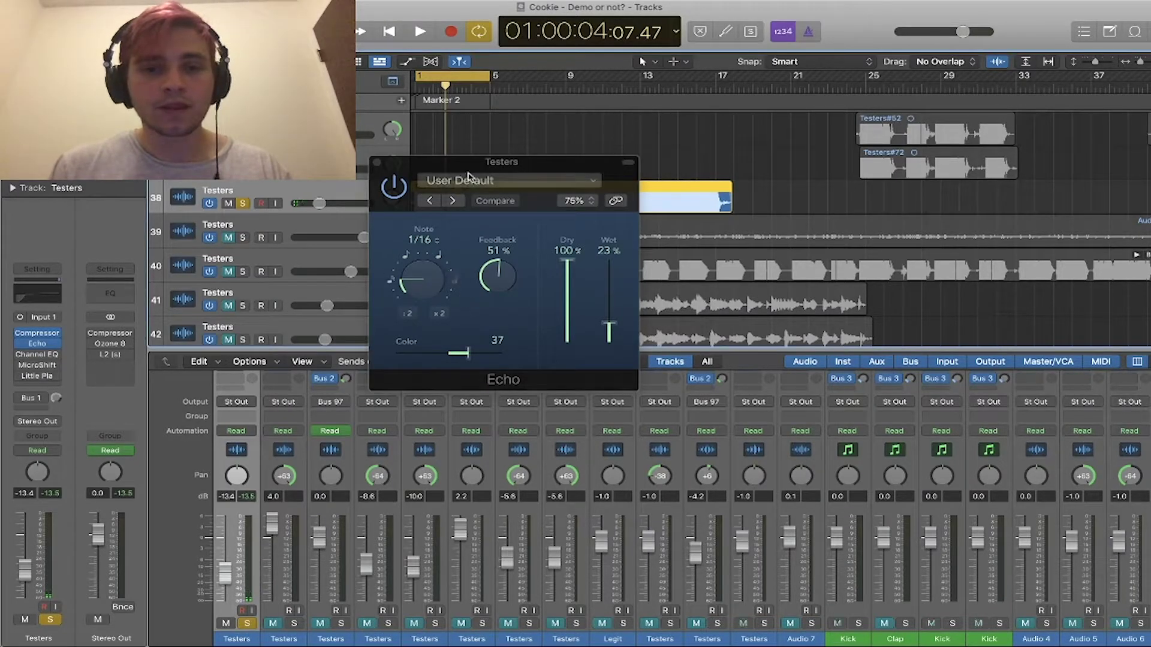
drag(489, 166, 489, 166)
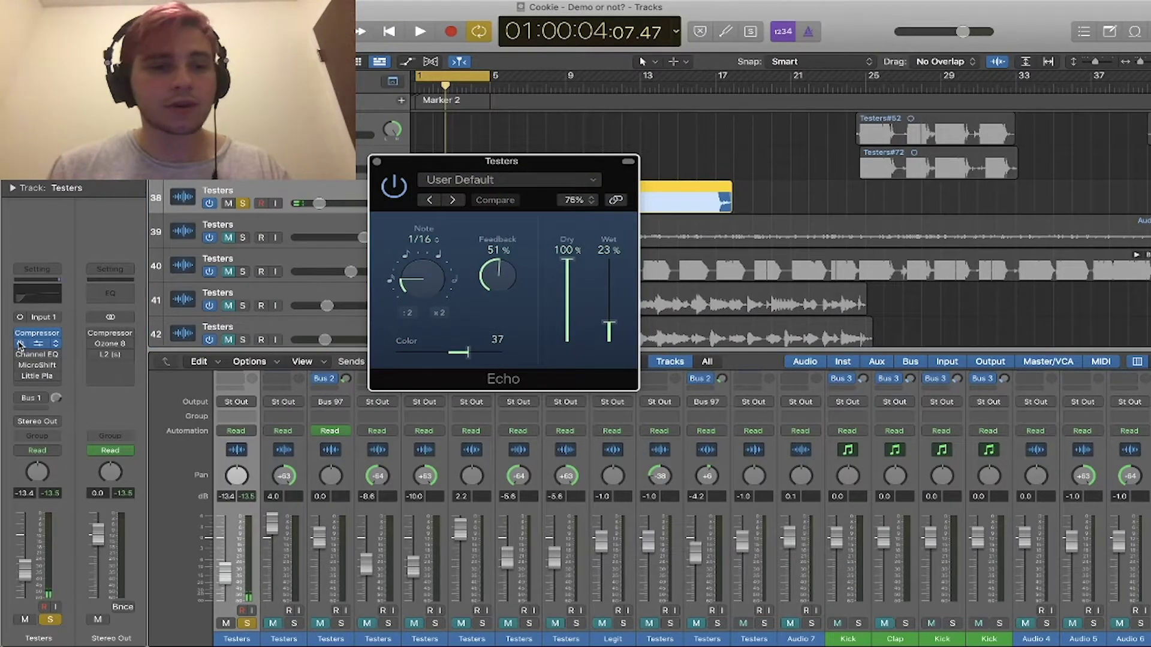
key(space)
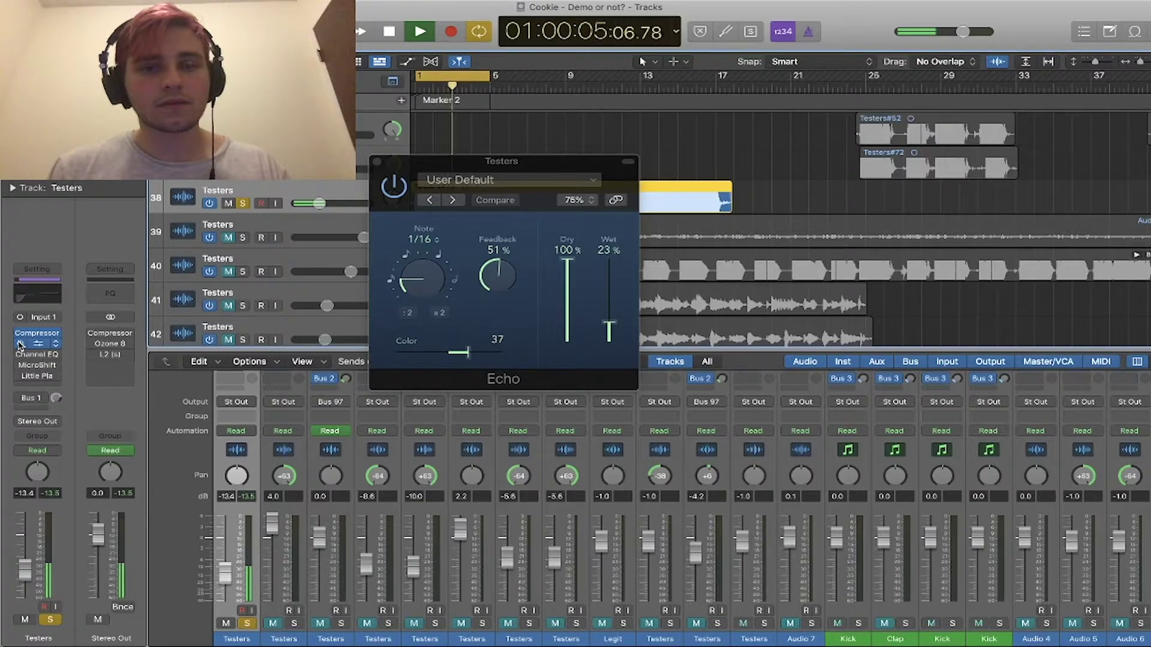
key(space)
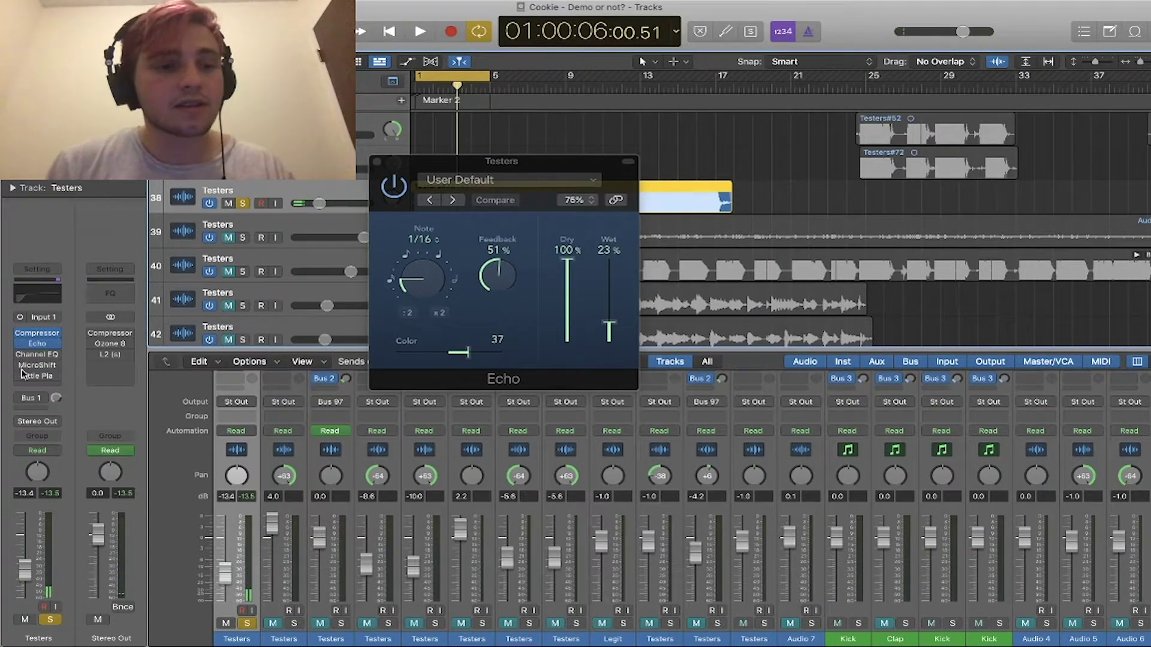
- Close Echo, enable the Channel EQ on track 38 during playback to hear its effect, and stop
click(377, 162)
mouse_move(21, 356)
key(space)
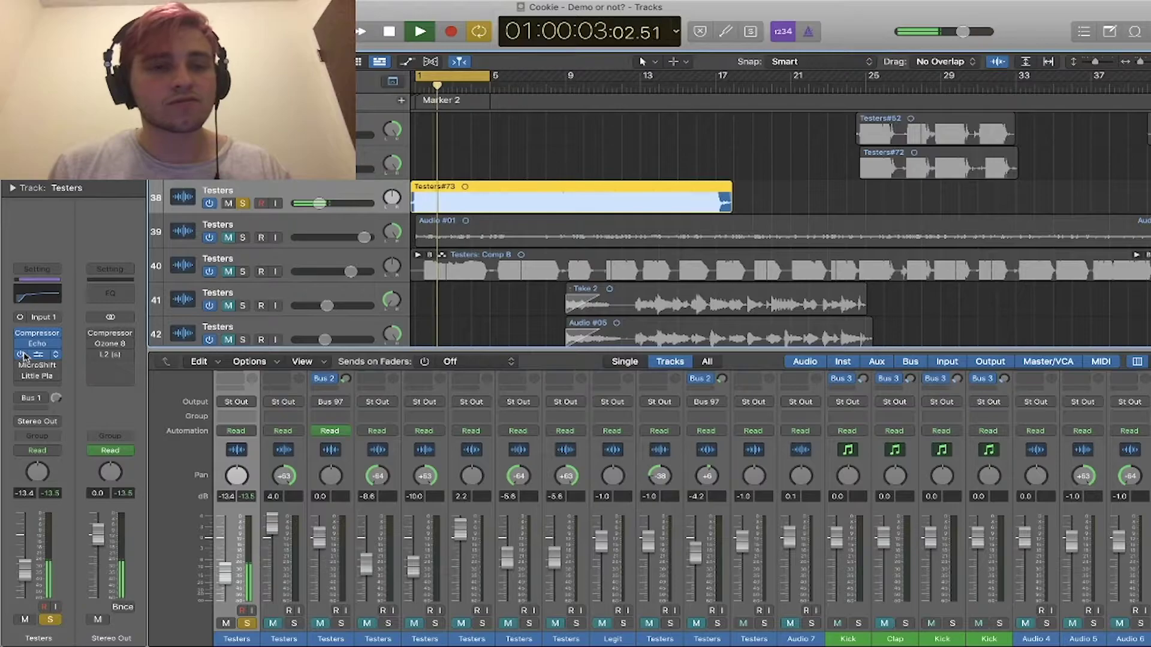
key(space)
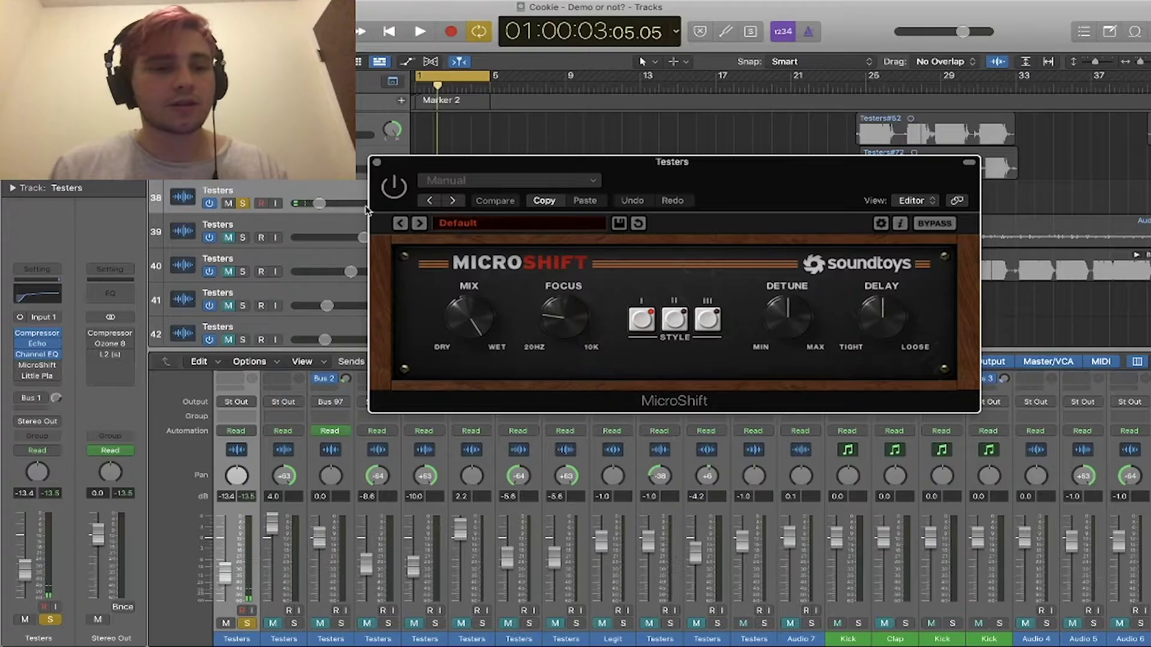
- Enable MicroShift on track 38 during playback, switch it off and on to compare, then stop and close its window
key(space)
click(394, 187)
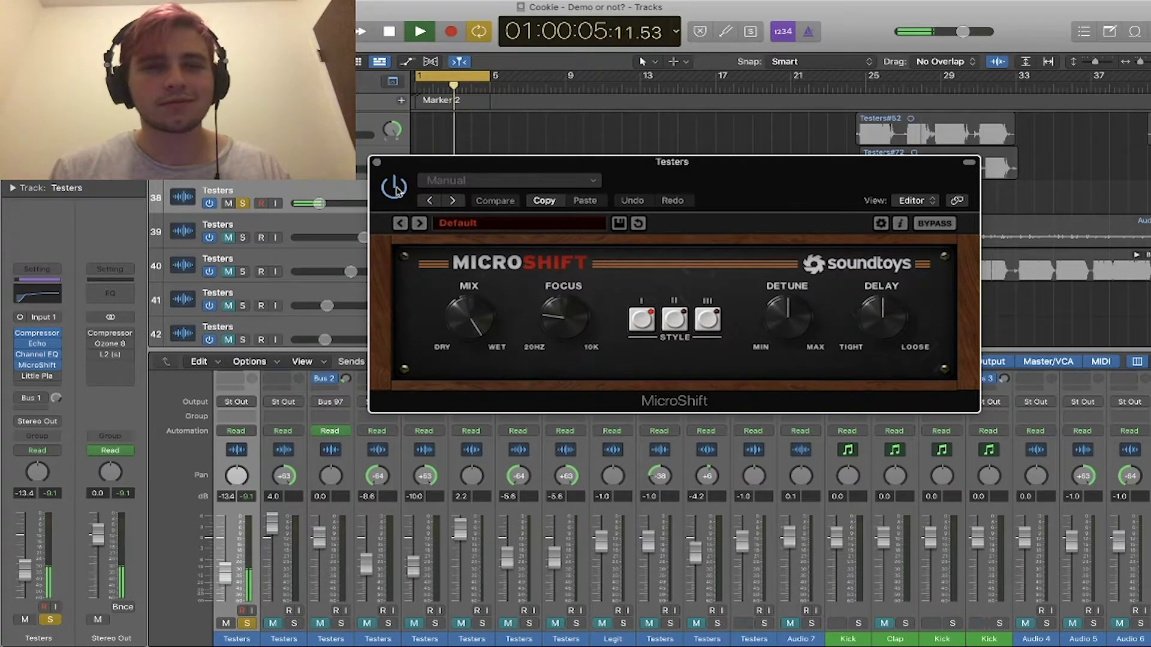
click(395, 188)
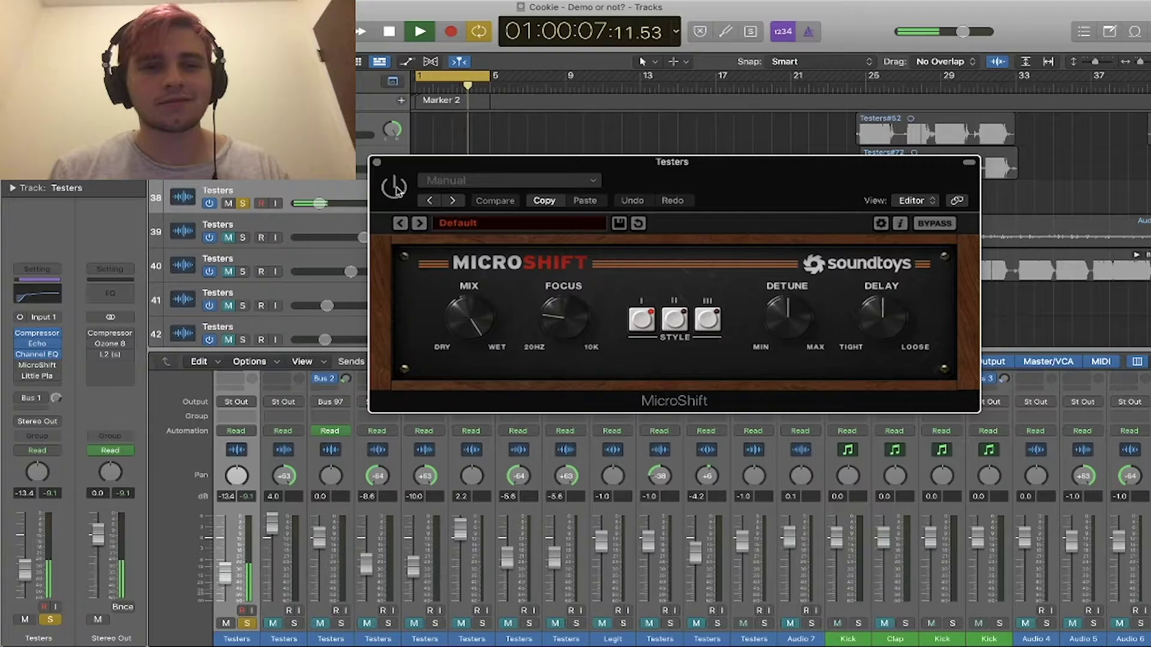
click(395, 187)
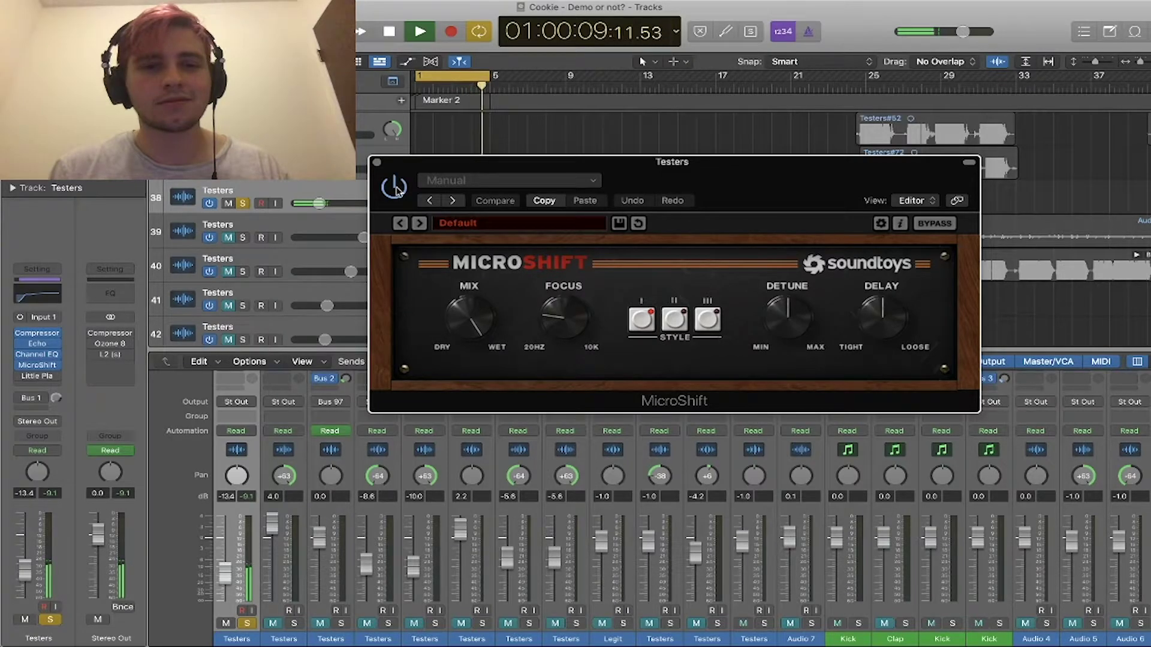
key(space)
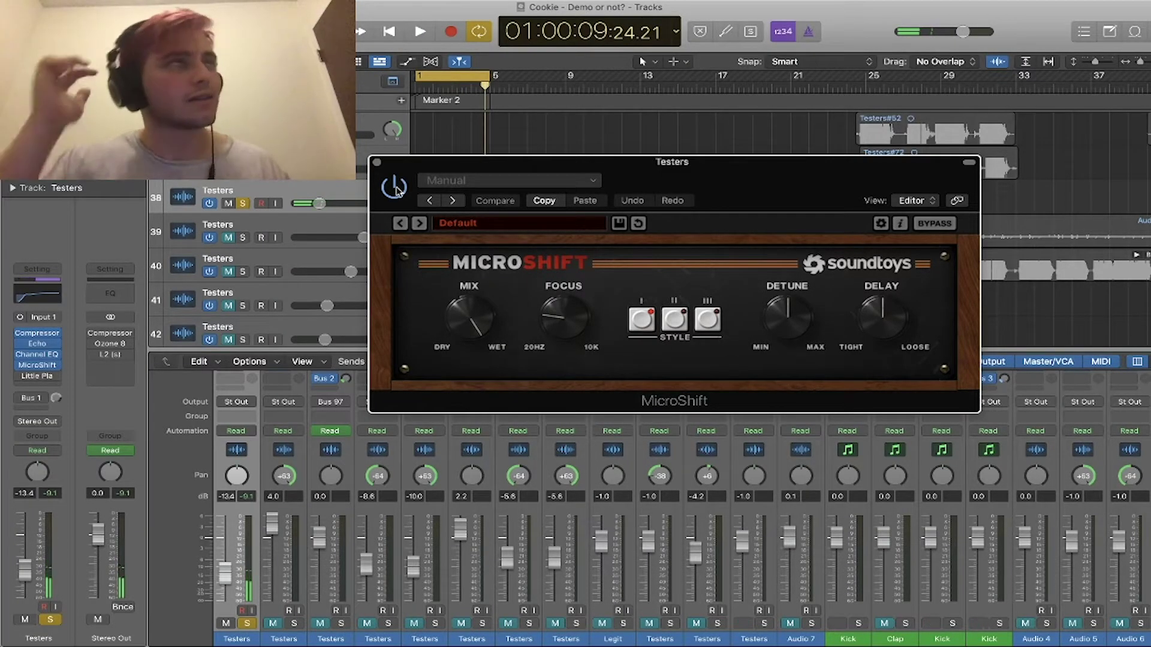
click(377, 163)
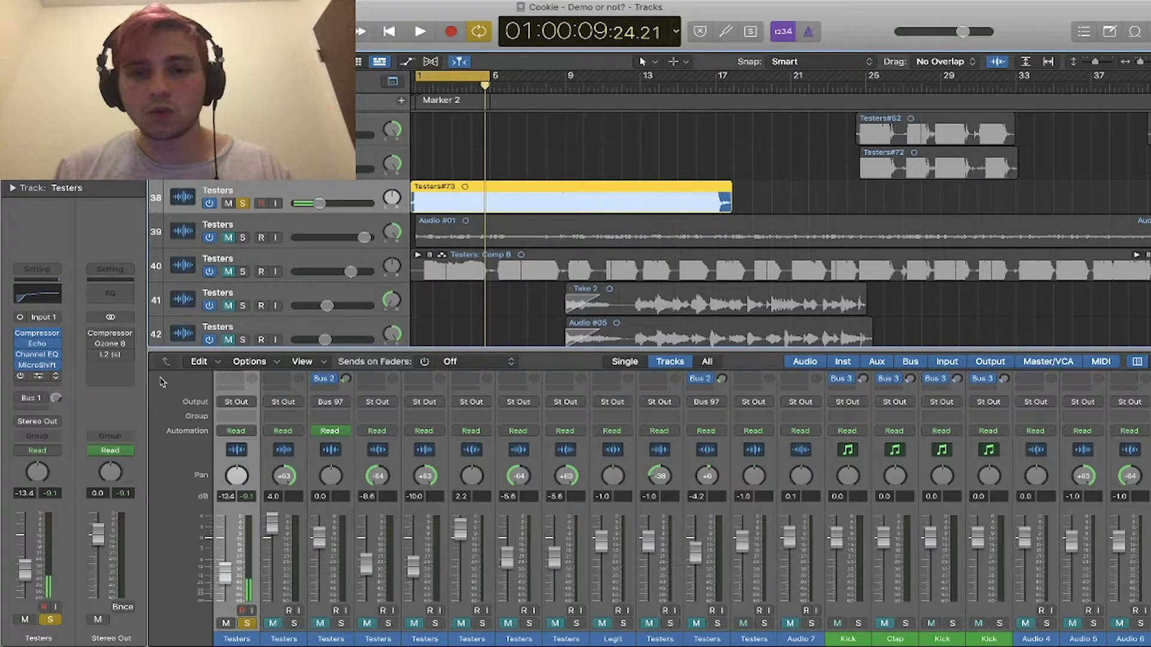
- Enable Little Plate and then the Bus 1 send on track 38, auditioning each during playback, and stop
click(40, 376)
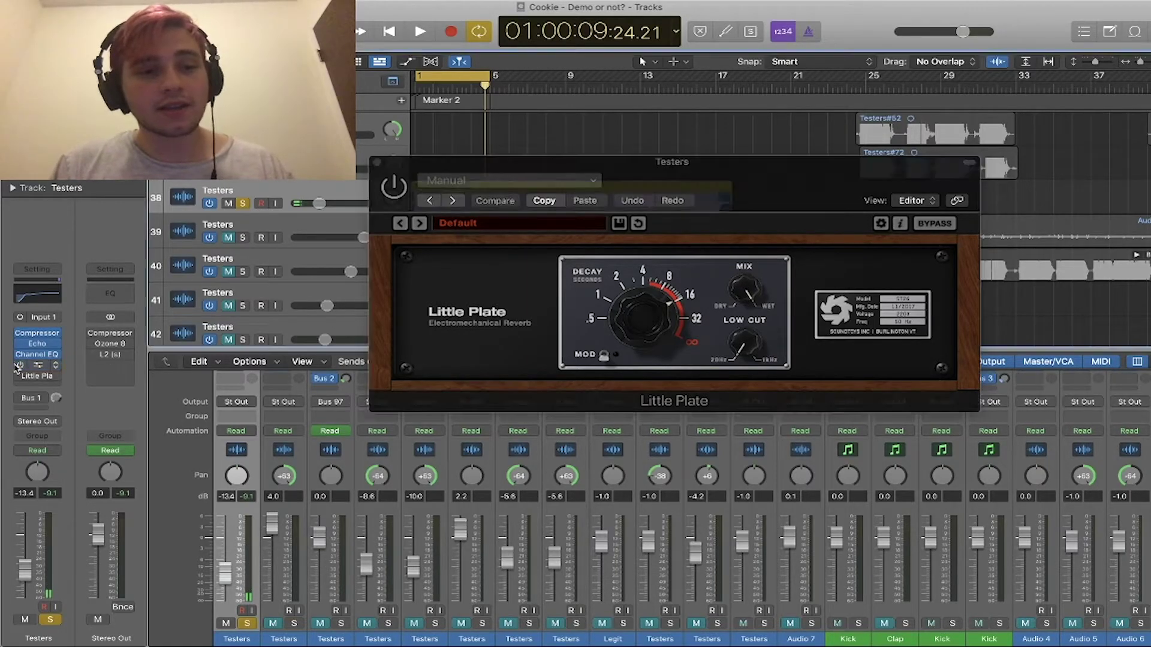
key(space)
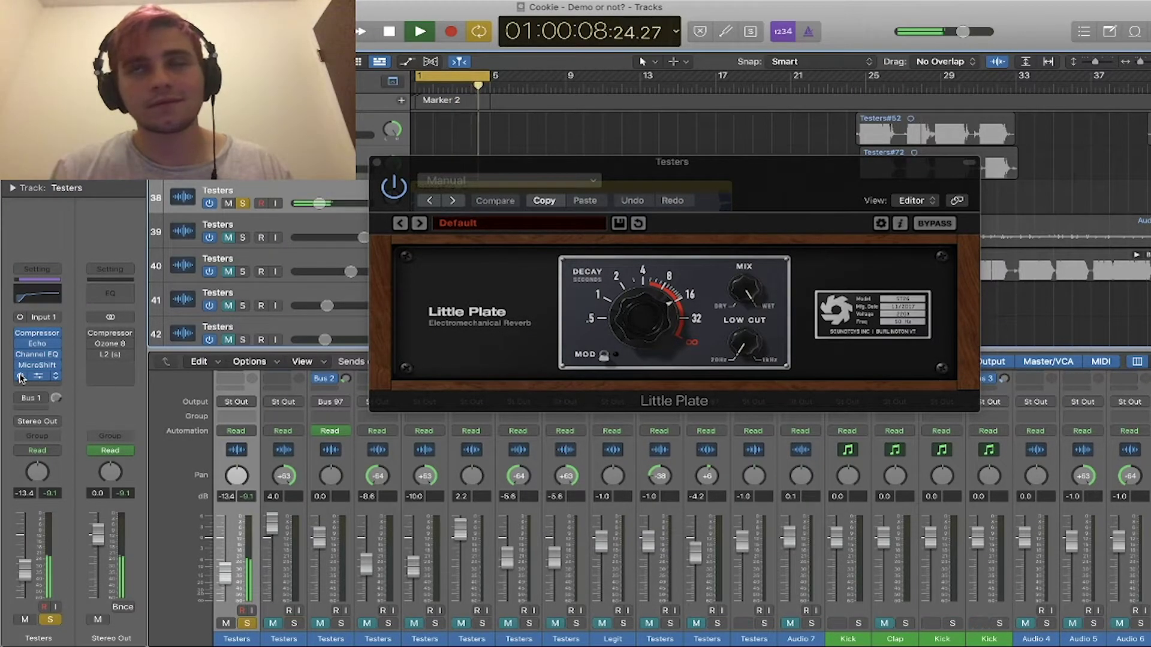
key(space)
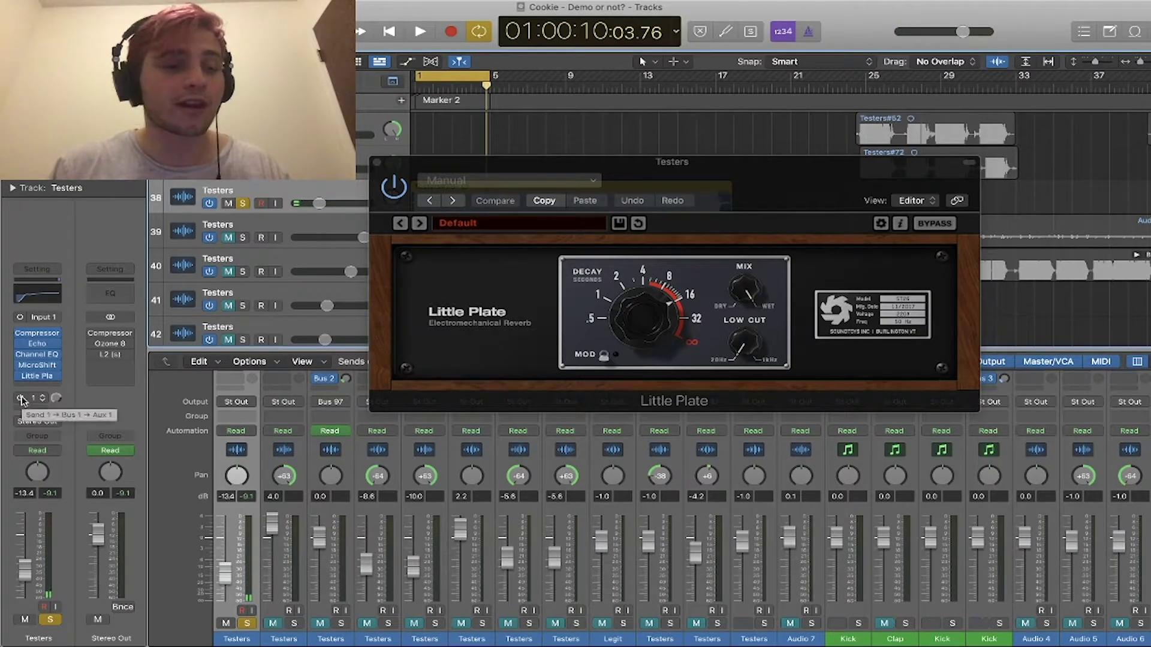
key(space)
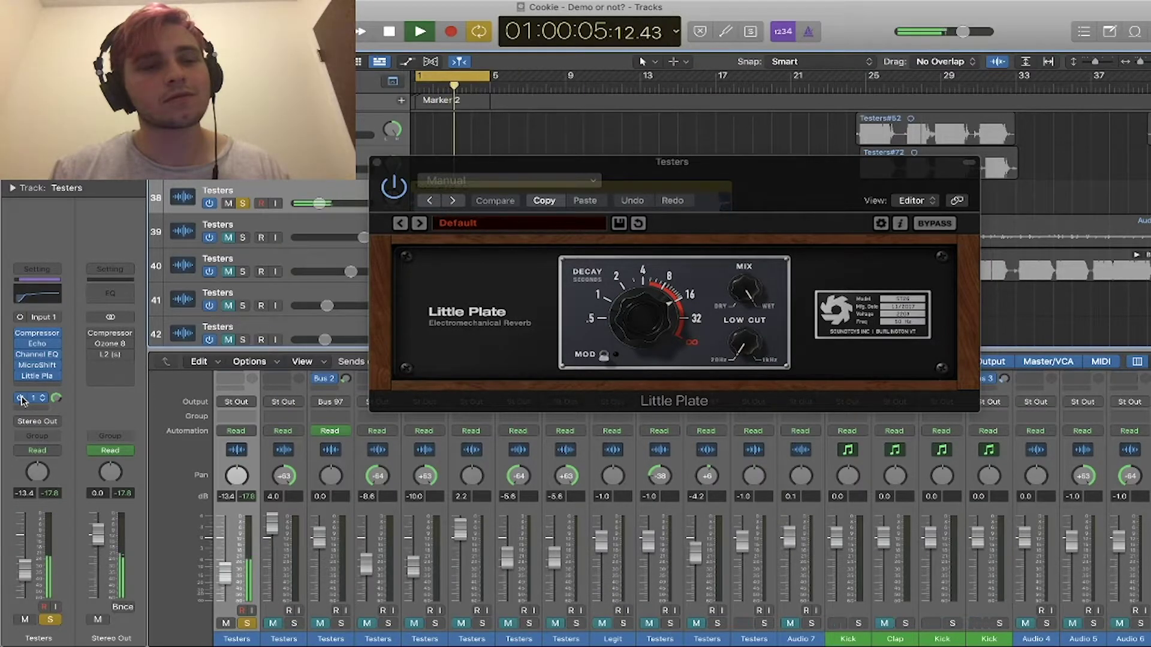
key(space)
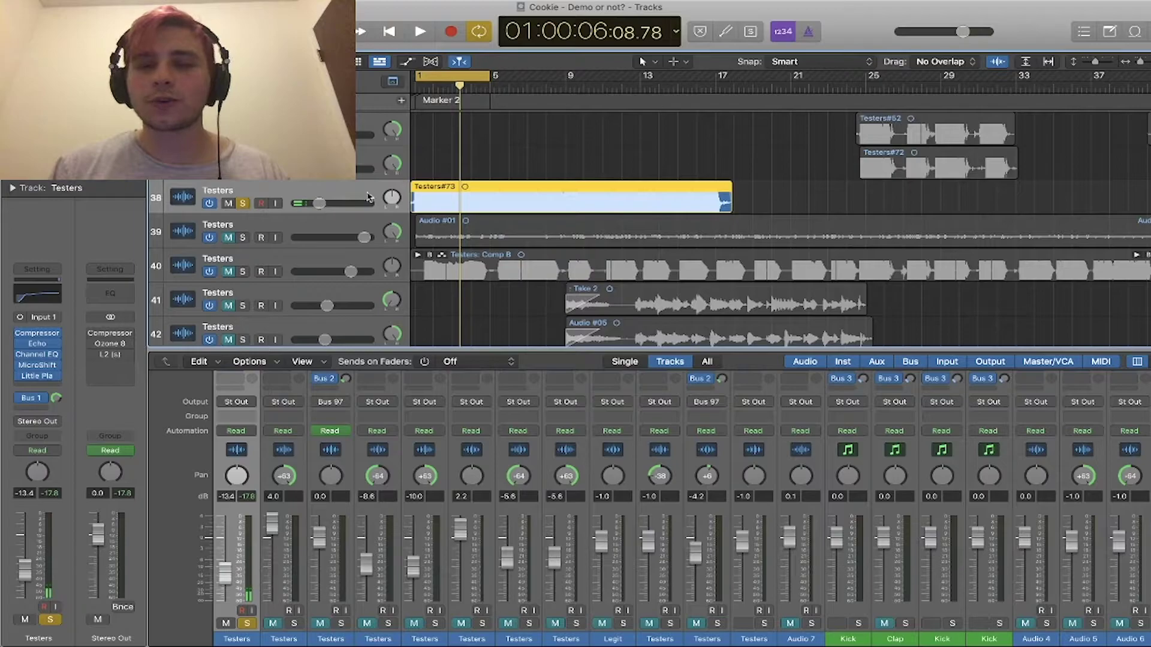
- Unsolo track 38, play the full mix while lowering the track's volume to -15.8 dB, and stop
scroll(624, 218, up, 5)
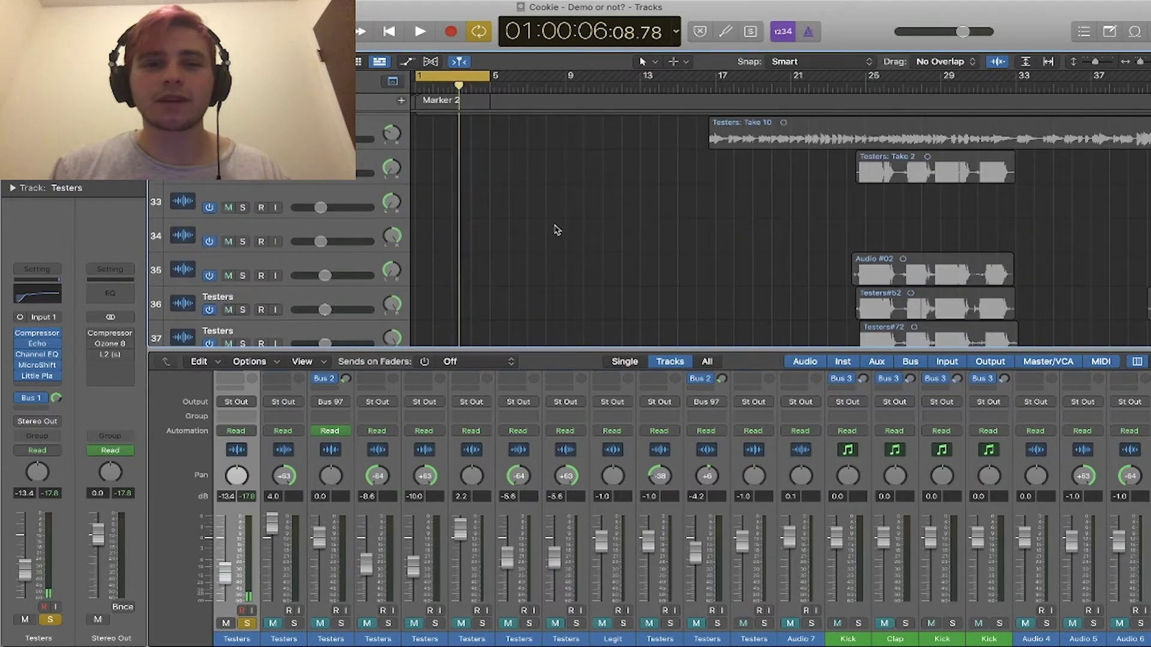
scroll(557, 230, up, 4)
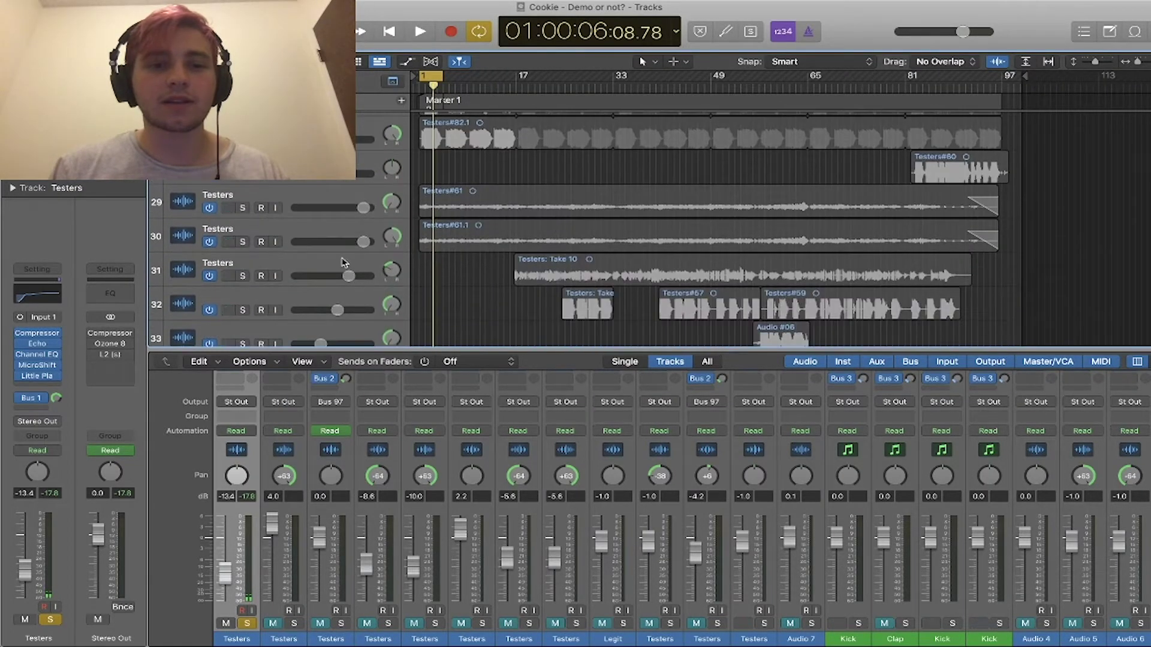
key(s)
scroll(483, 249, down, 9)
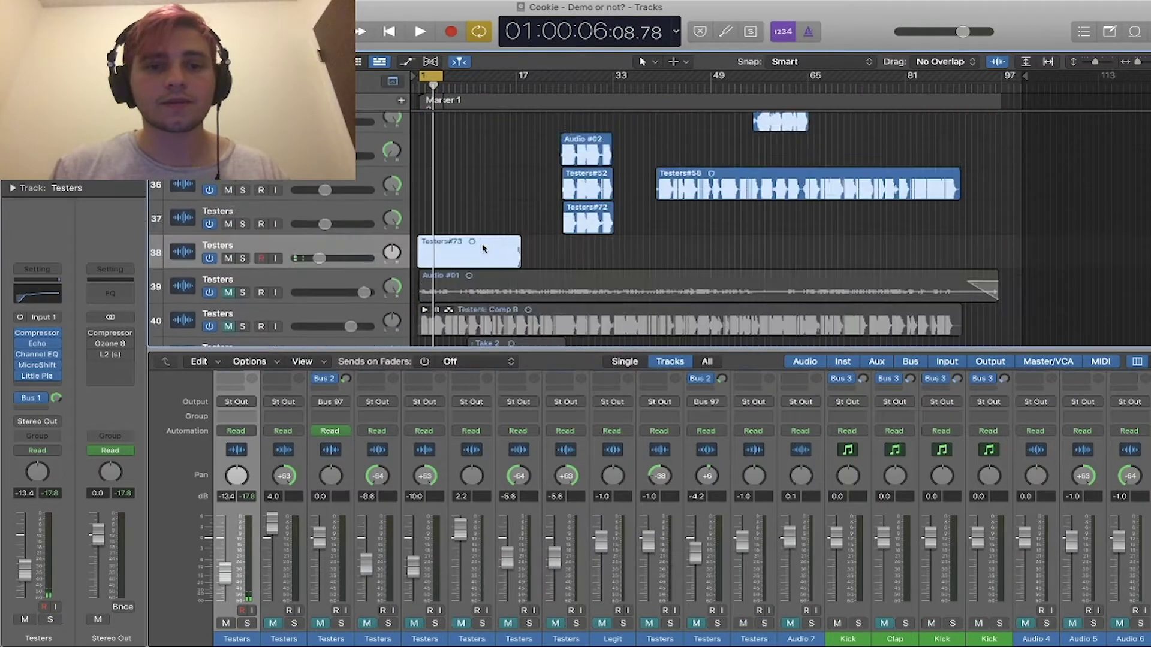
key(space)
mouse_move(320, 181)
mouse_down()
mouse_move(360, 181)
mouse_move(316, 183)
mouse_up()
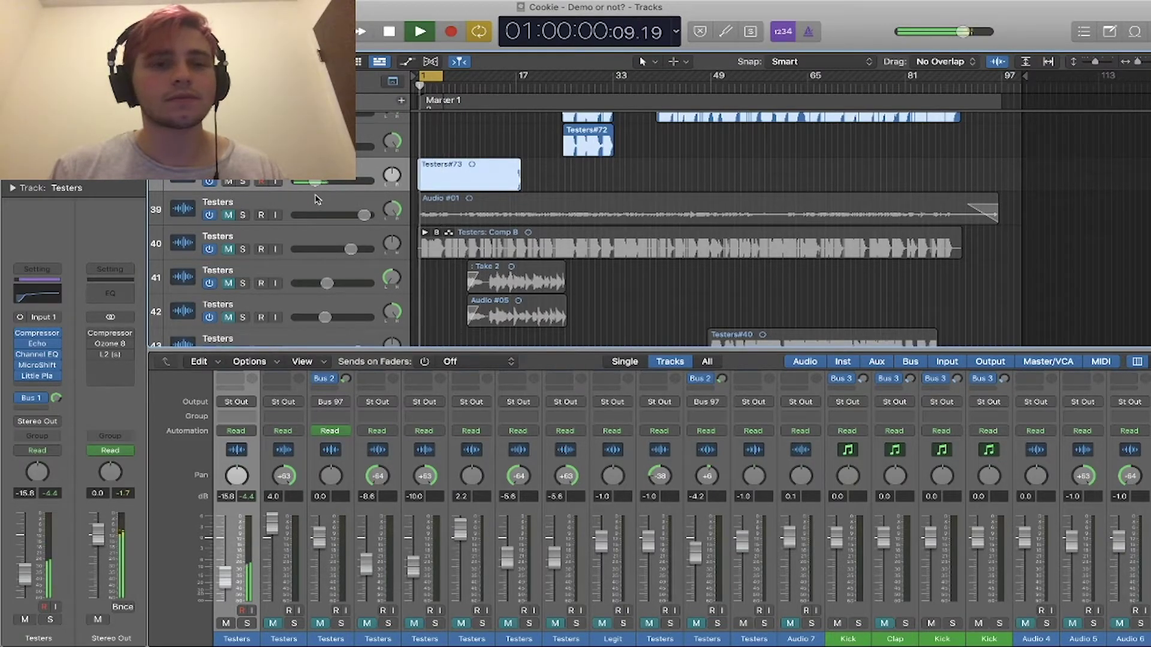
key(space)
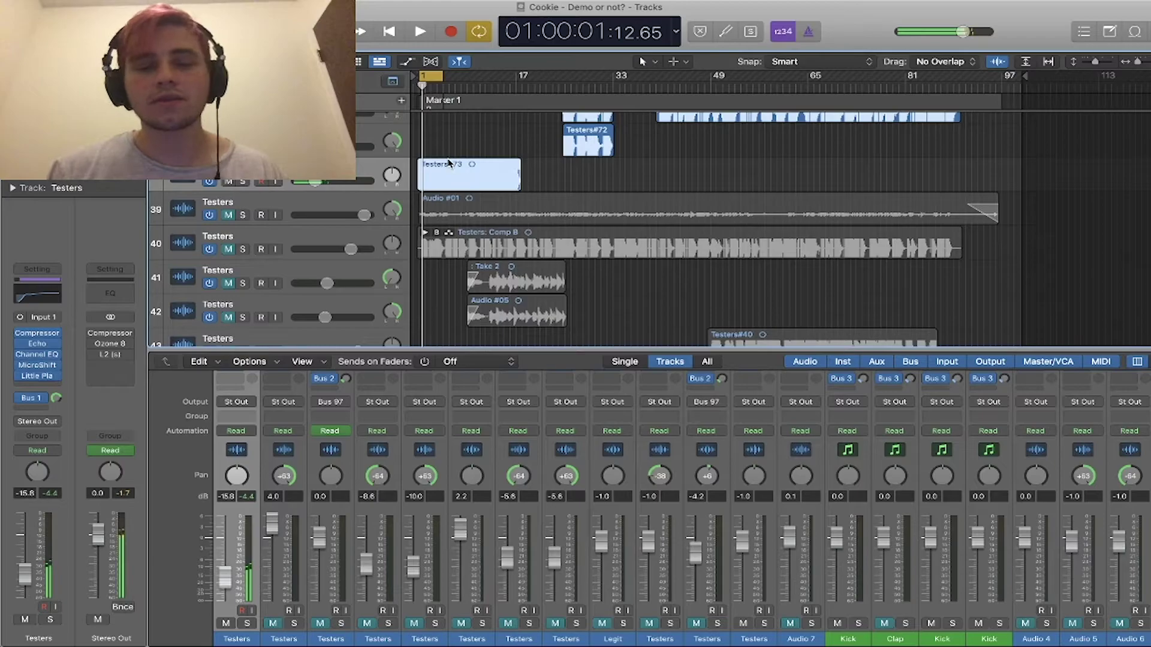
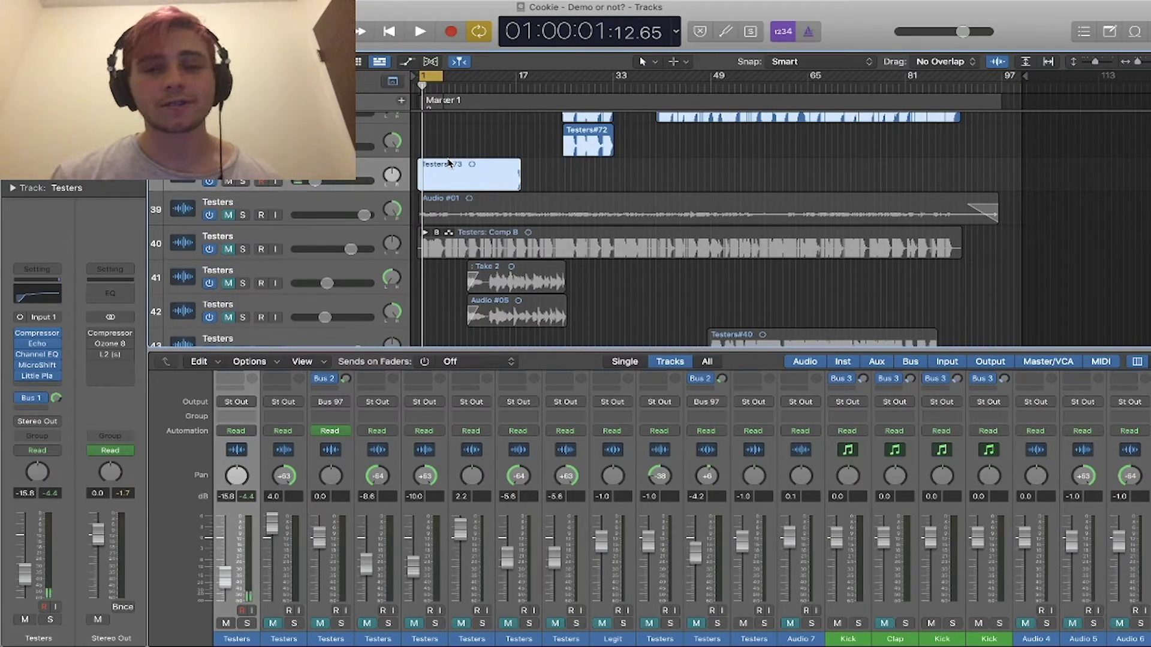
- Set the cycle range over the drum section from bar 17 to bar 33
scroll(449, 163, up, 15)
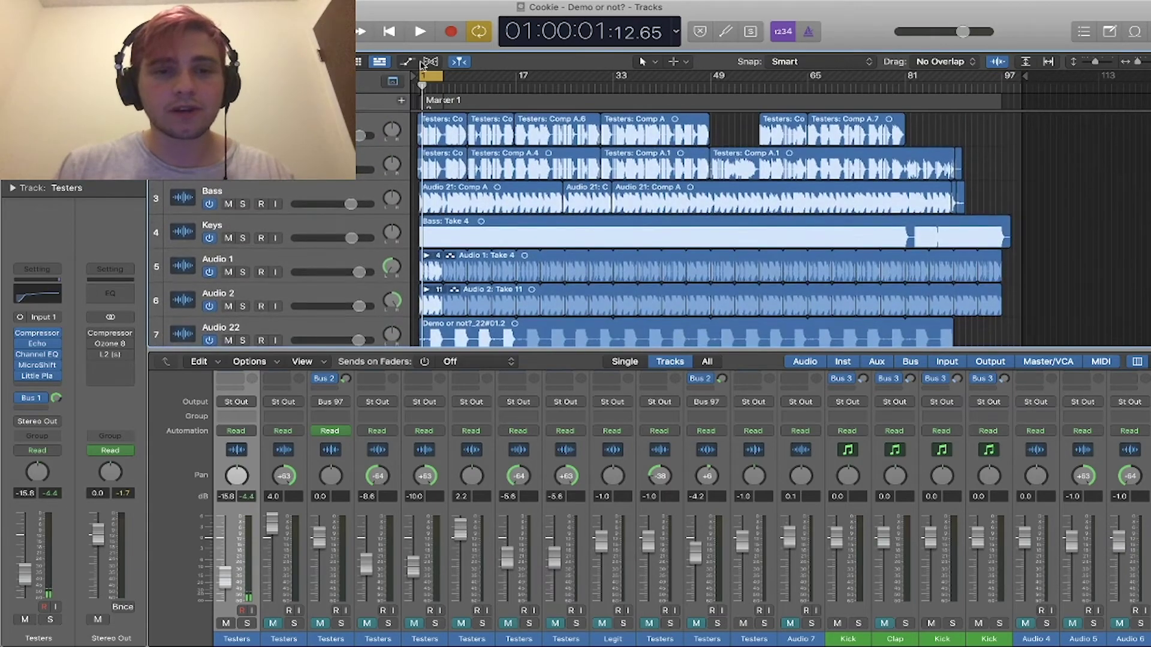
scroll(503, 215, down, 20)
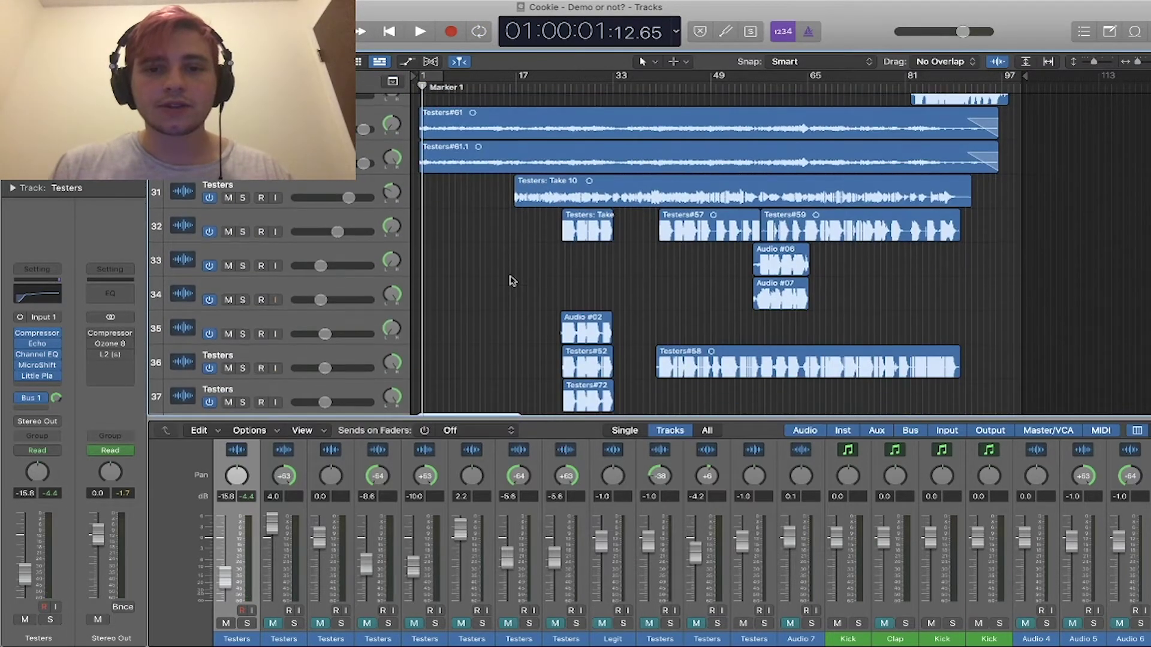
scroll(539, 294, up, 10)
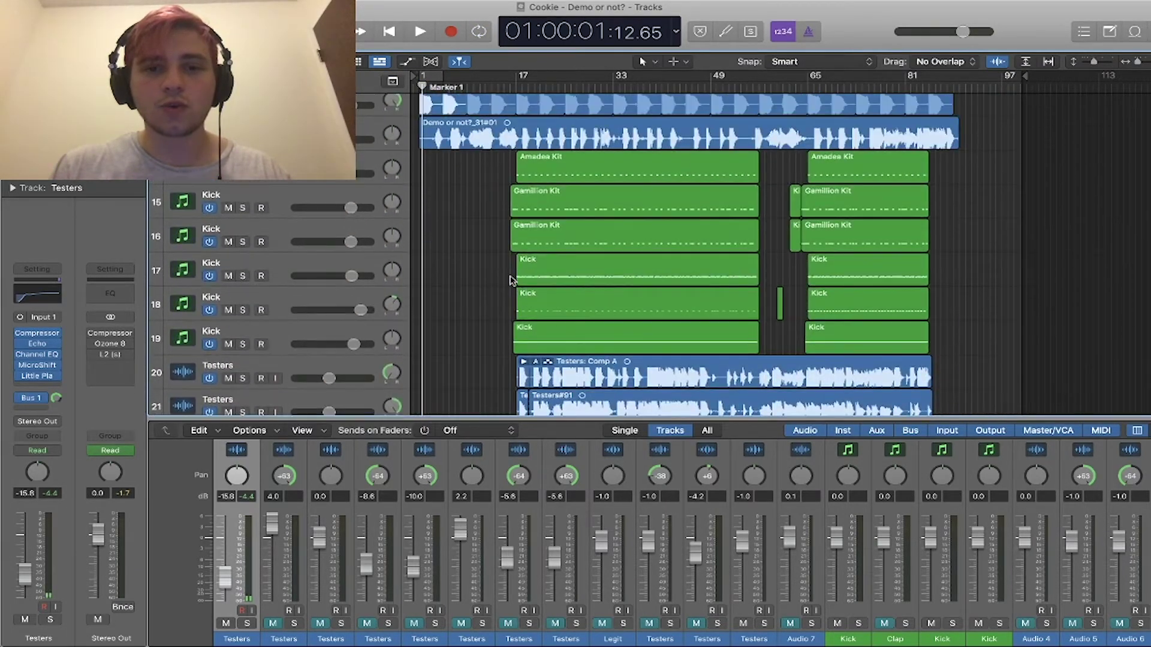
scroll(581, 310, down, 5)
scroll(607, 266, up, 8)
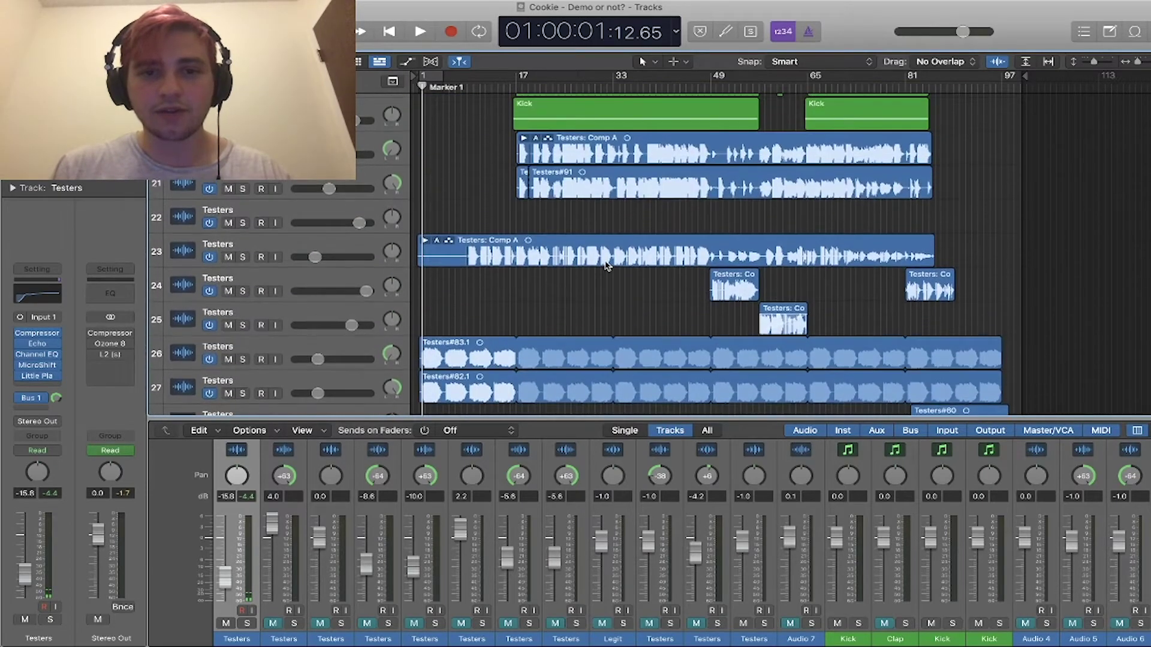
scroll(608, 266, up, 1)
drag(523, 78, 613, 77)
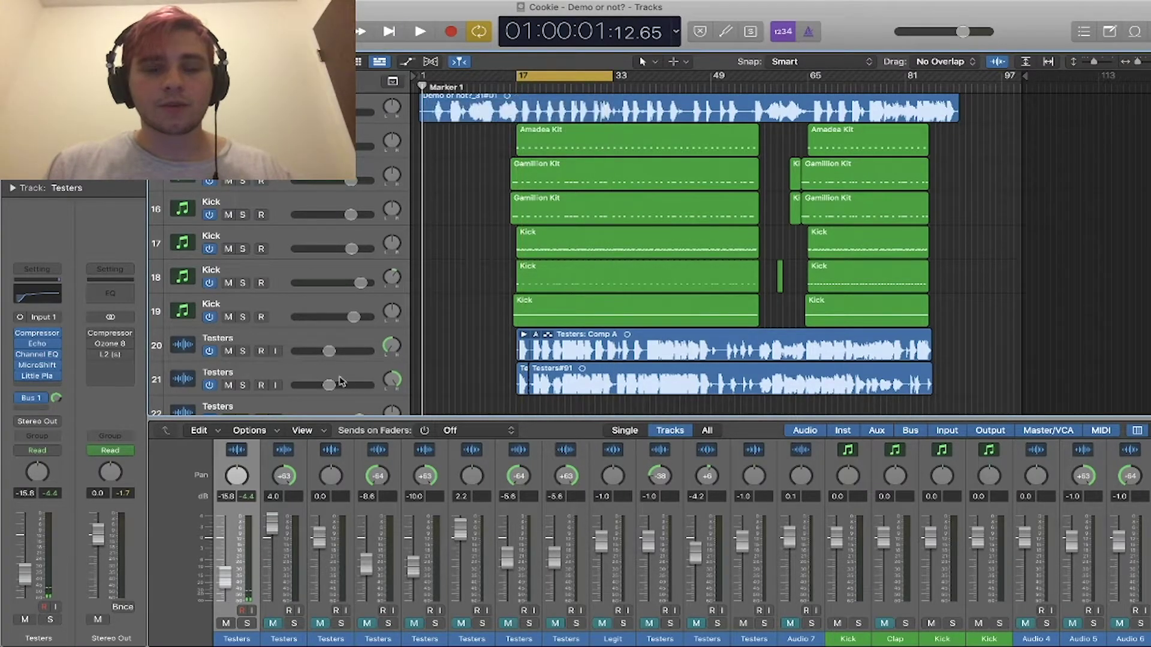
- Open the first Kick region on track 19 in the Piano Roll, solo the track, and start playback
key(super+Right)
click(639, 324)
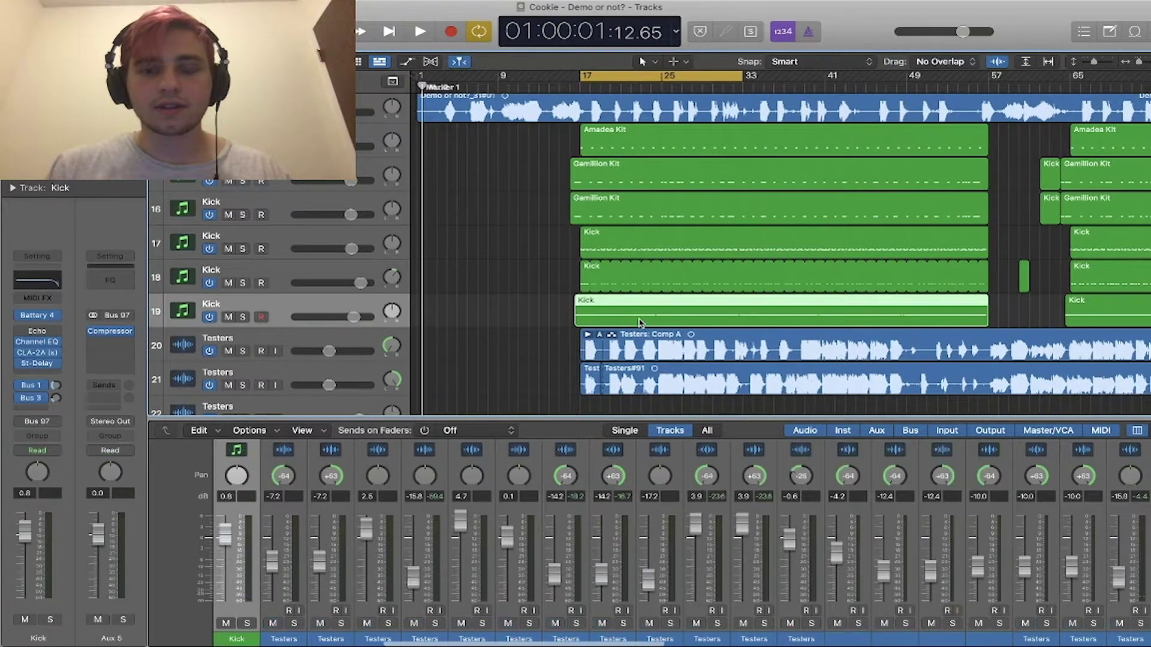
double_click(639, 324)
key(s)
key(space)
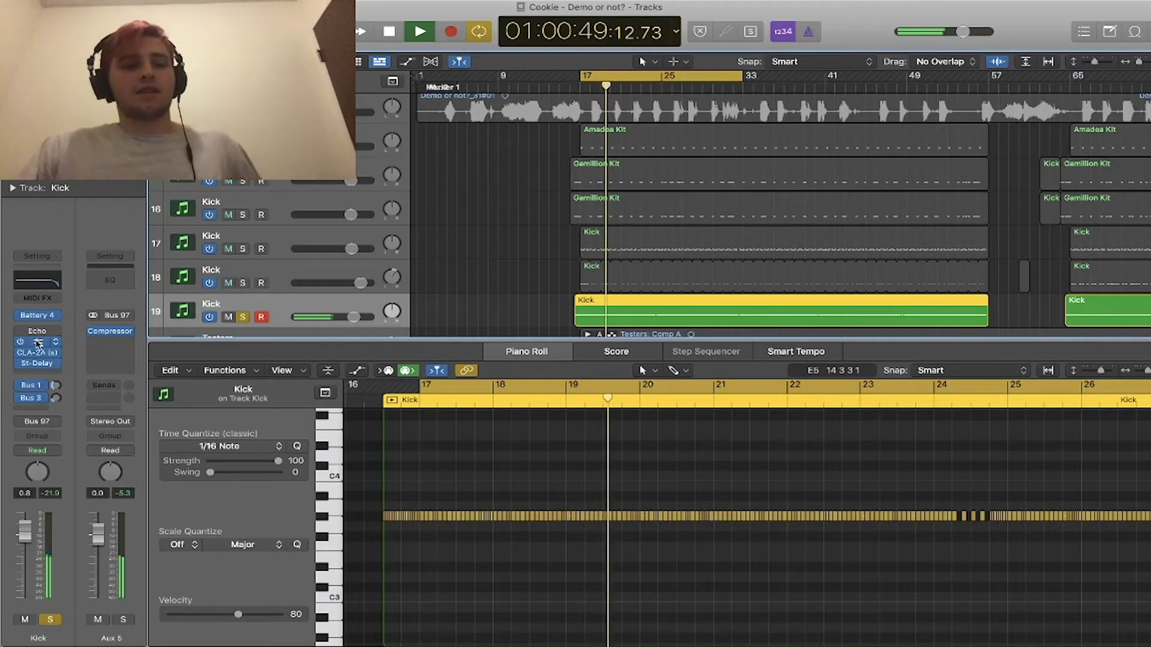
- Add a 680 Hz low cut in track 19's Channel EQ, toggle it to compare during playback, and stop
click(41, 342)
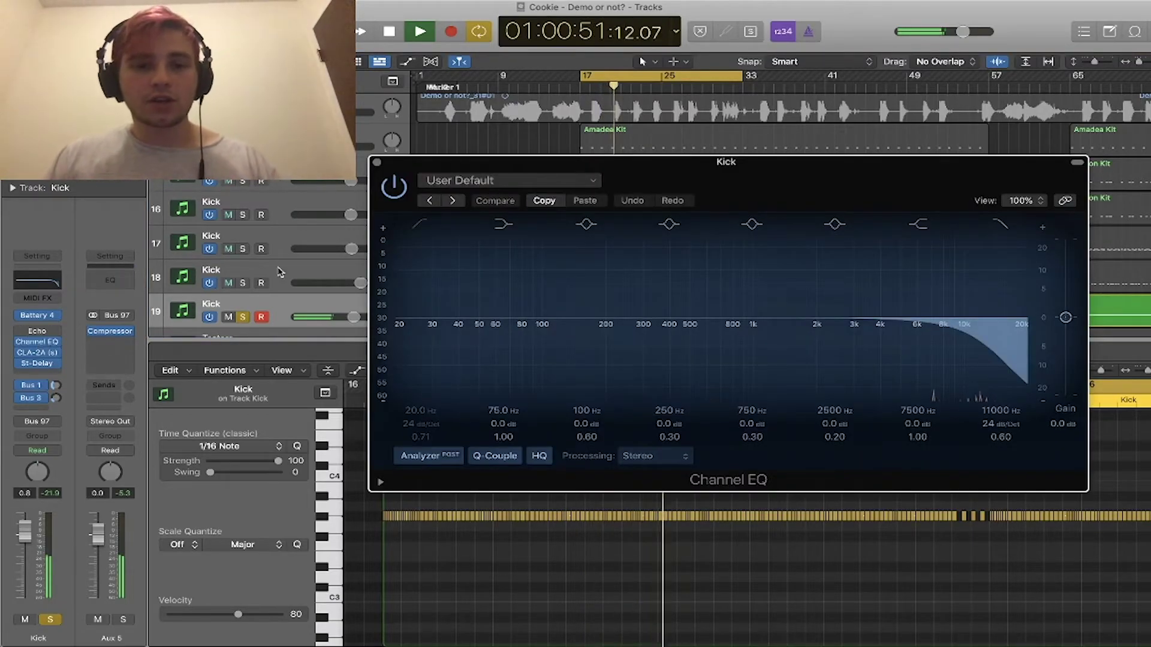
click(420, 224)
drag(422, 339, 724, 355)
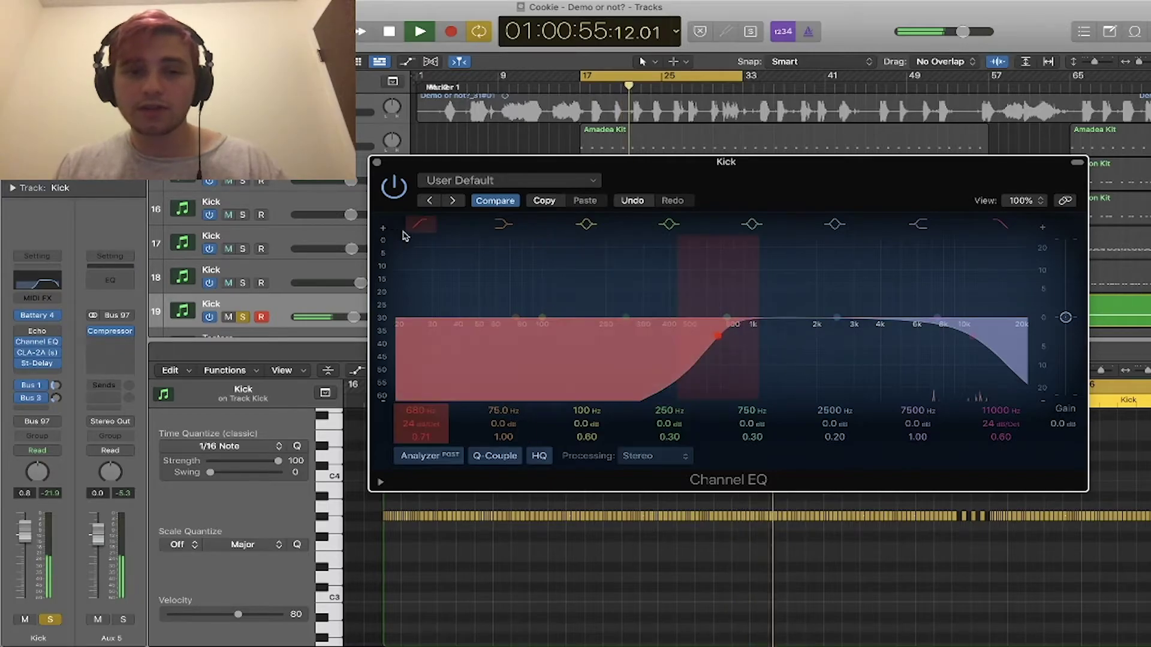
click(422, 226)
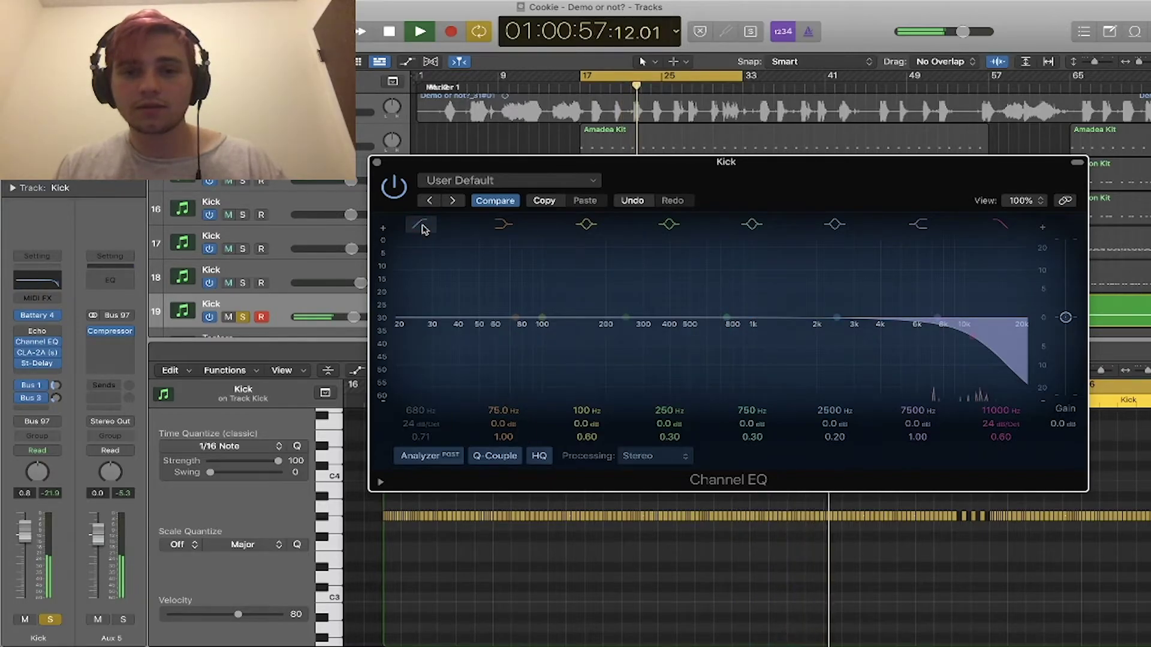
click(422, 226)
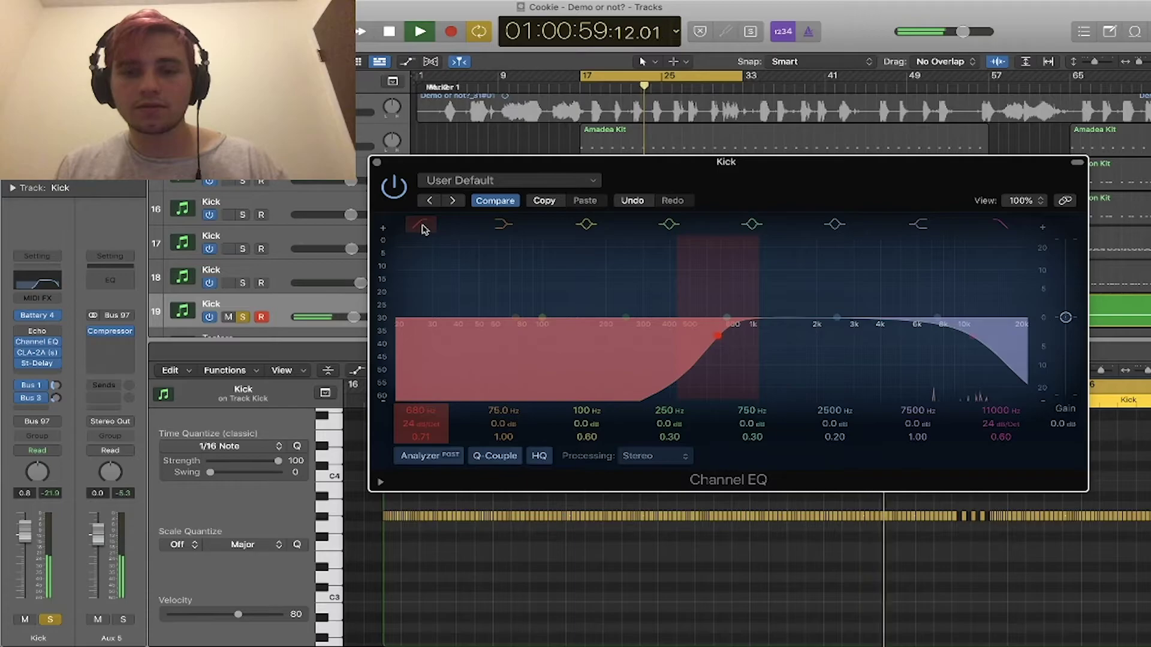
key(space)
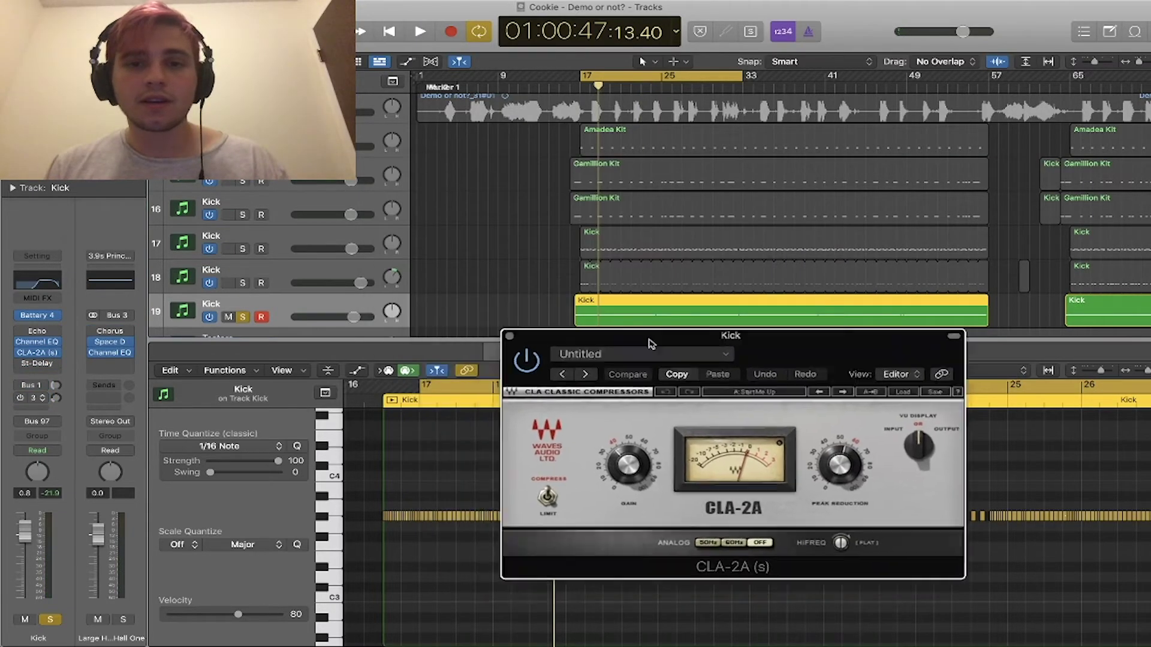
- Move the CLA-2A window aside and solo drum tracks 14 to 18 together with the Kick on track 19
drag(651, 333, 961, 169)
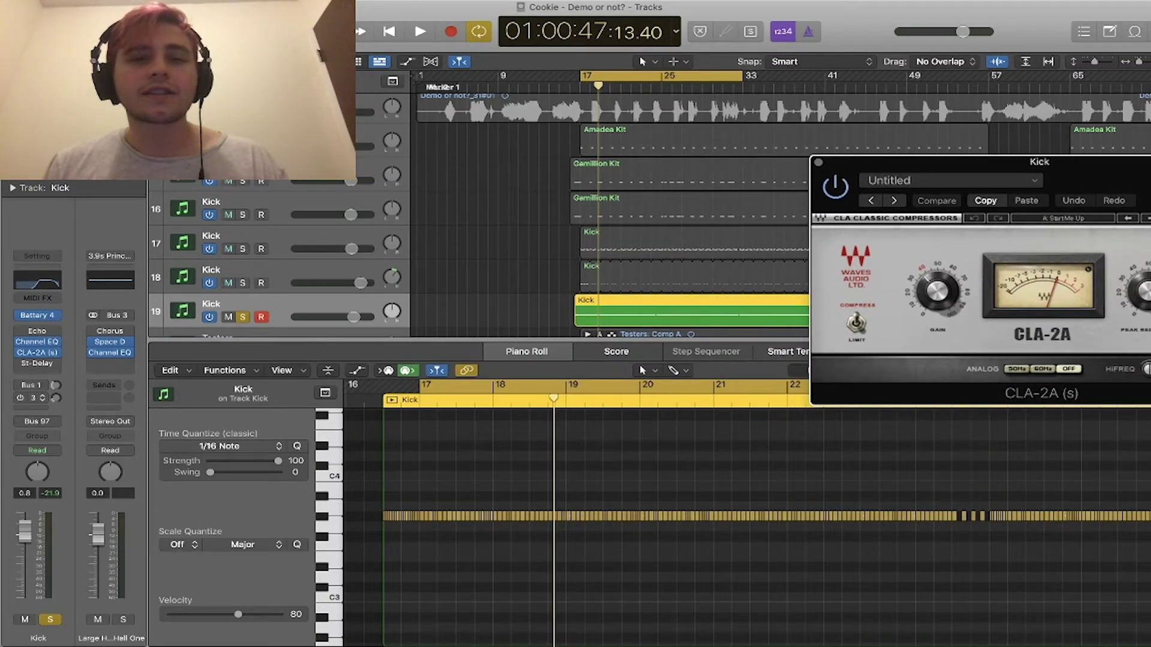
click(784, 140)
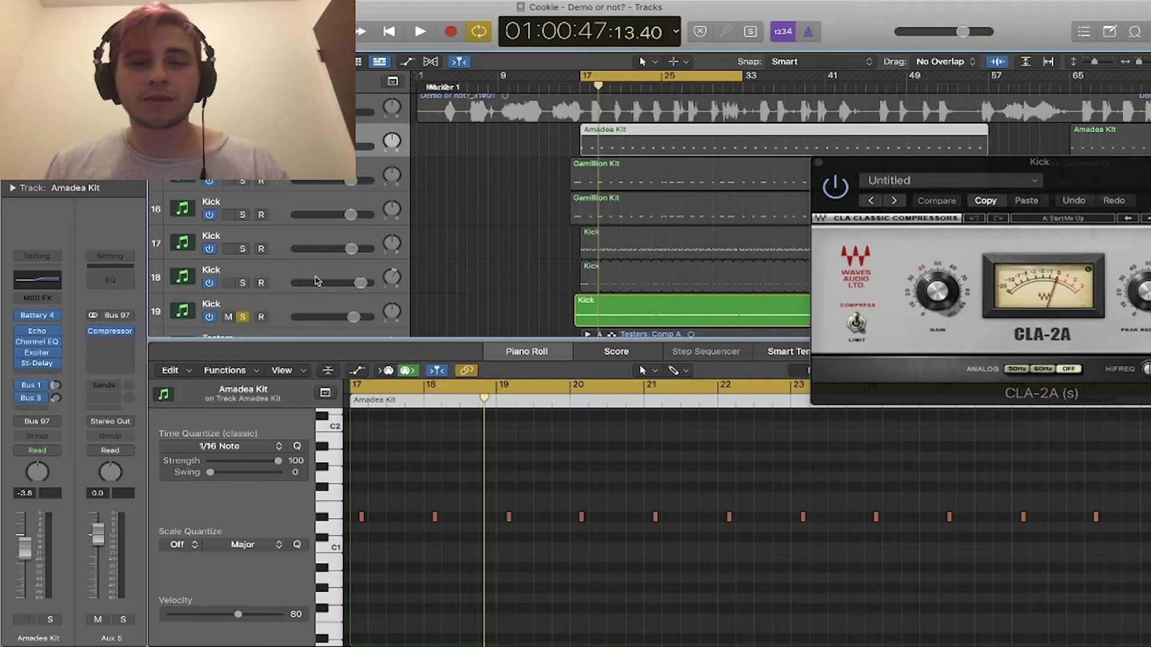
click(275, 284)
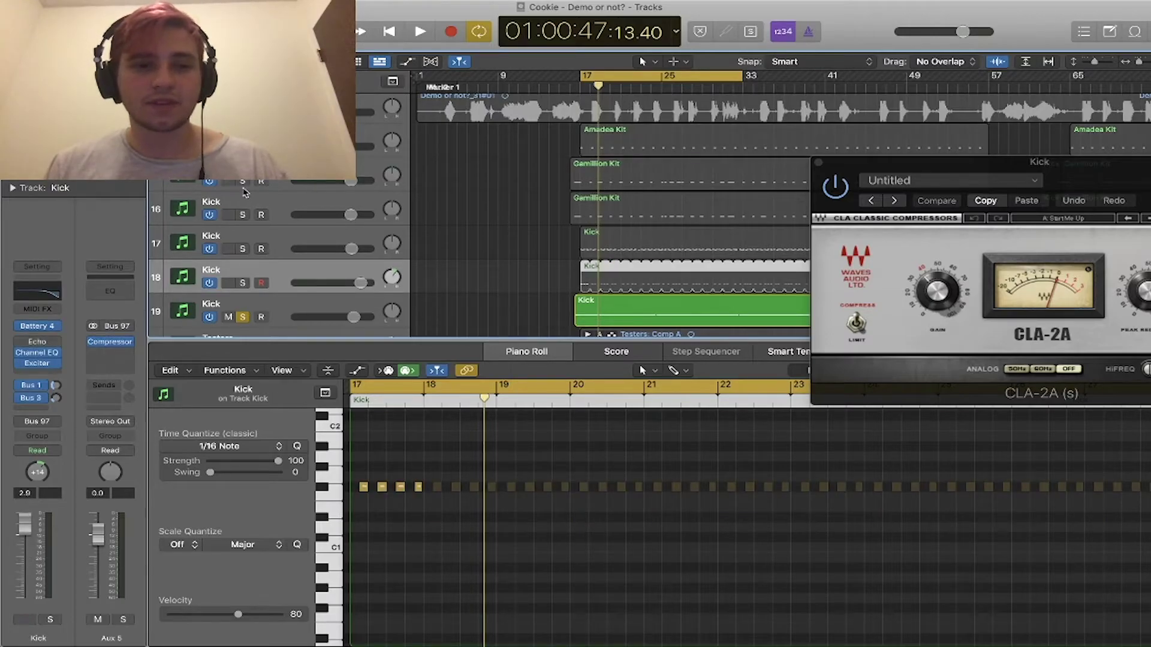
drag(244, 192, 243, 146)
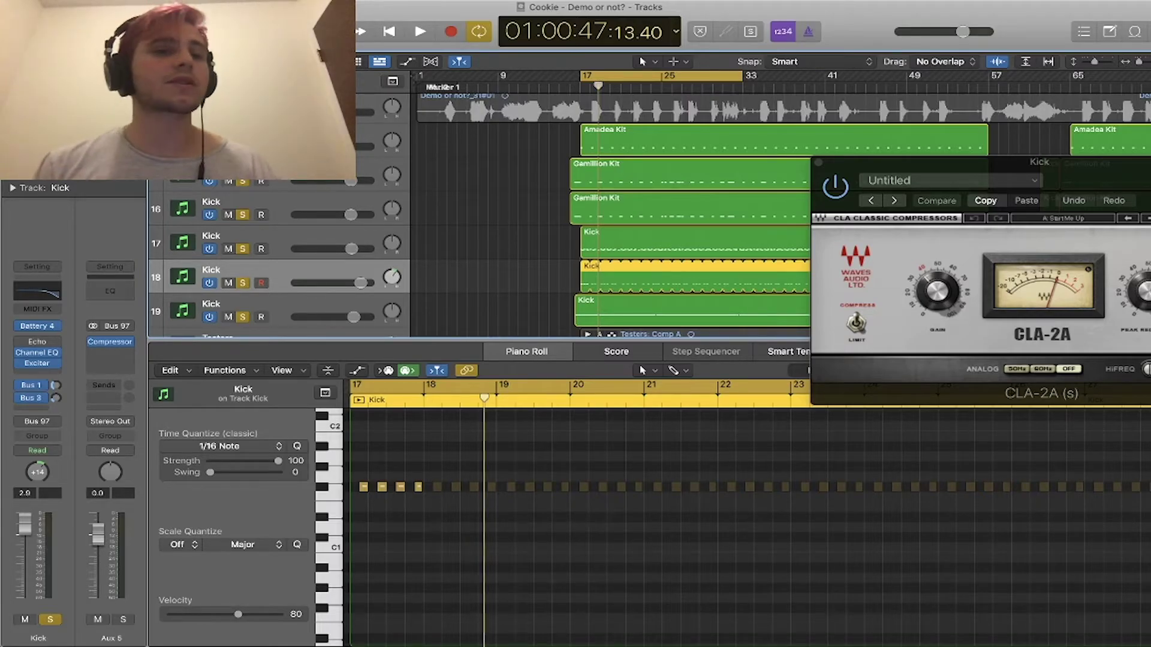
- Clear the solo from all tracks and close the CLA-2A compressor window
alt+click(243, 147)
scroll(534, 267, down, 5)
click(535, 269)
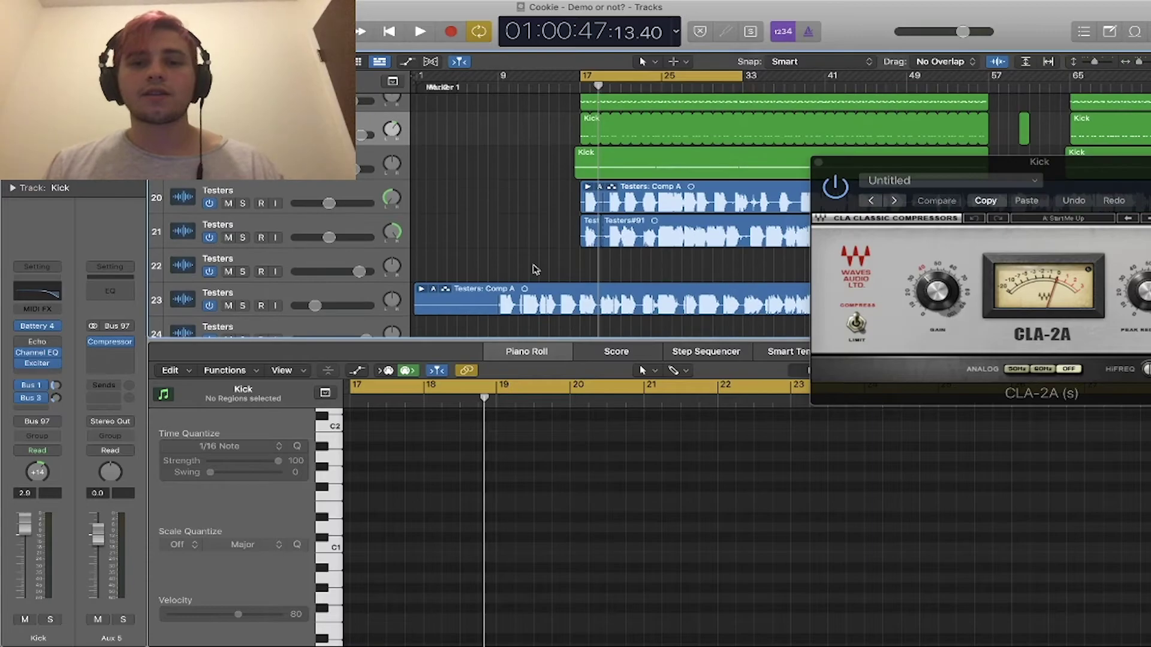
scroll(536, 269, down, 5)
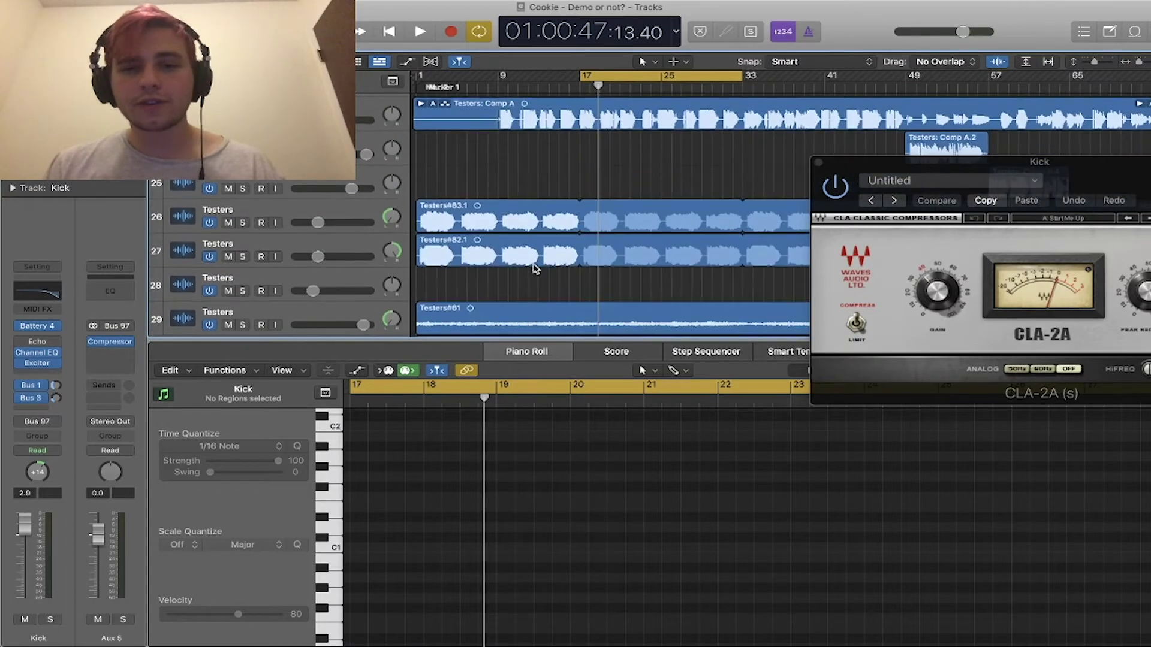
click(819, 164)
- Solo the two Testers vocal tracks 20 and 21 and select track 20
scroll(753, 236, down, 8)
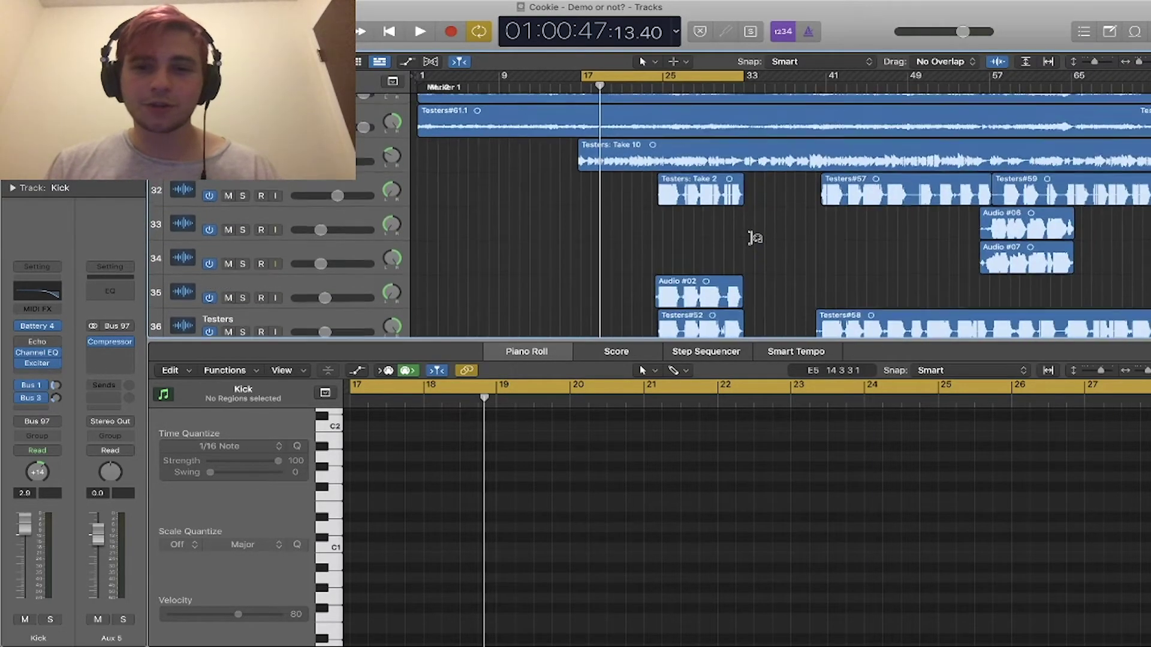
scroll(754, 238, down, 6)
scroll(752, 188, up, 6)
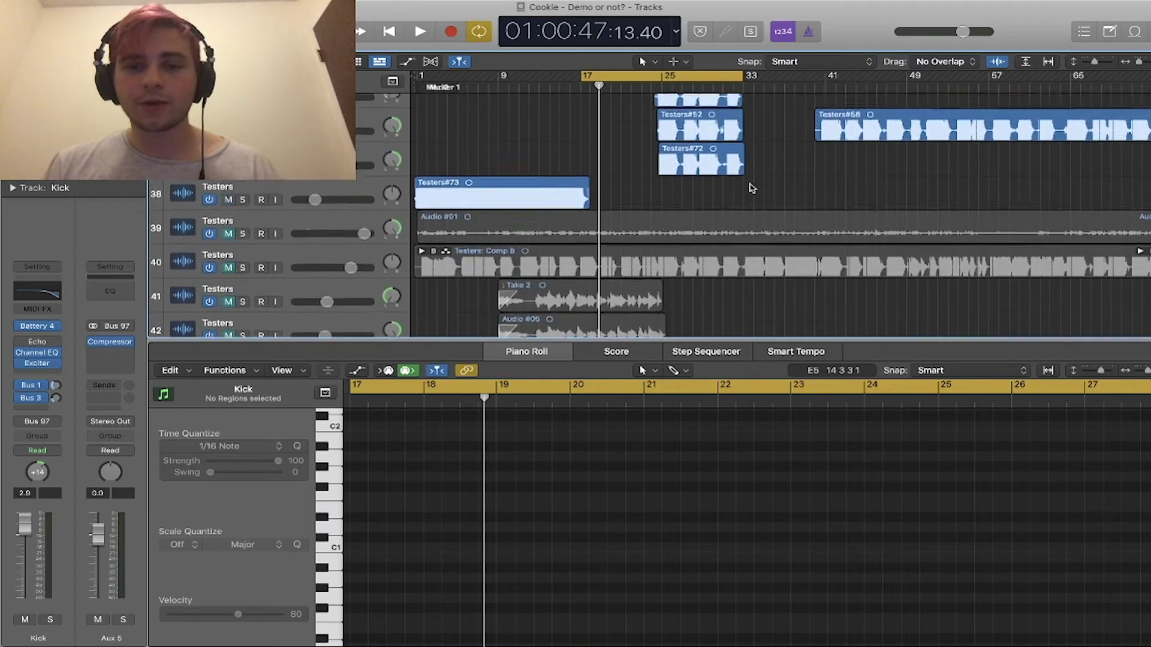
scroll(737, 261, up, 12)
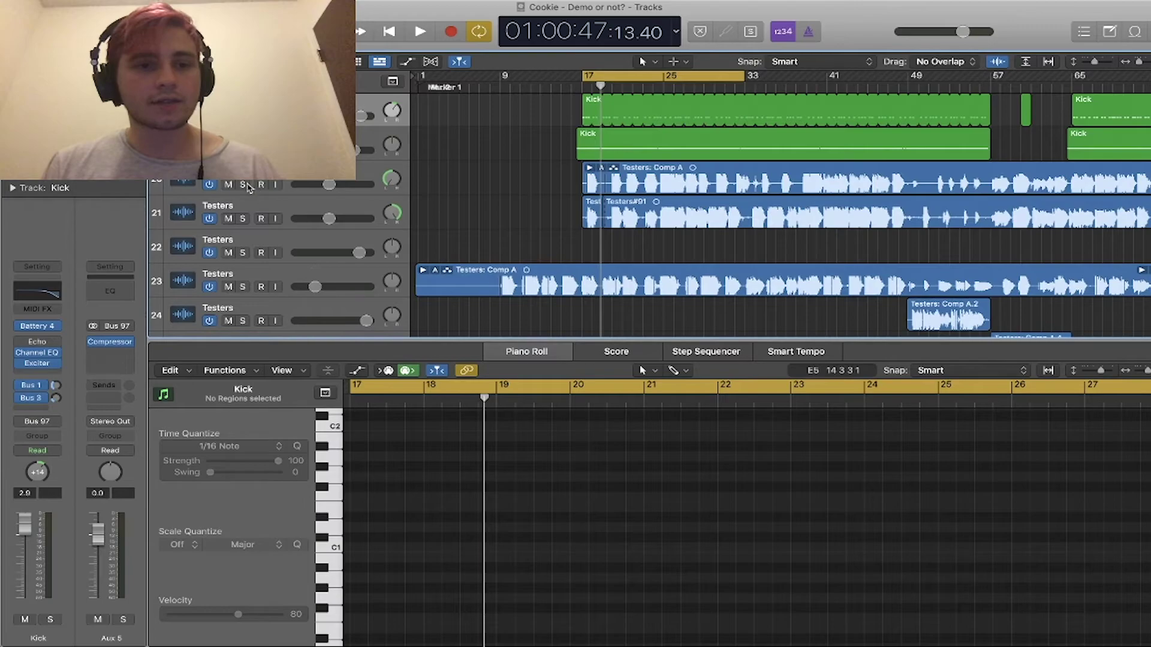
drag(248, 185, 245, 217)
click(255, 171)
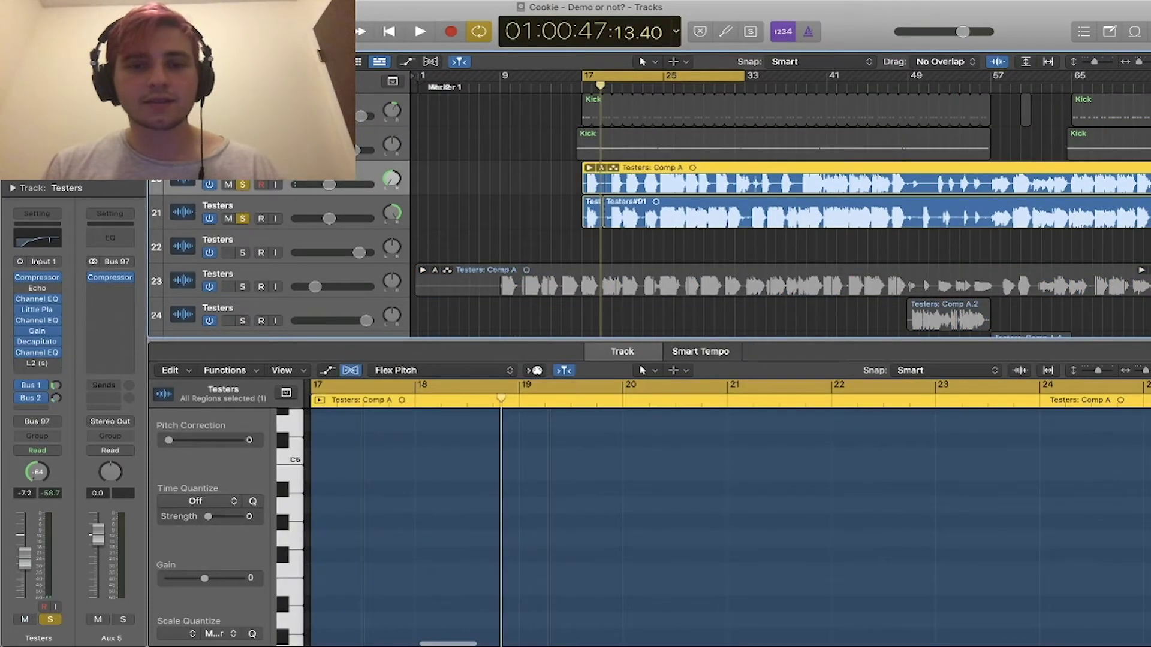
- Play the two soloed vocals from bar 17 and compare the channel strips of tracks 21 and 20
key(space)
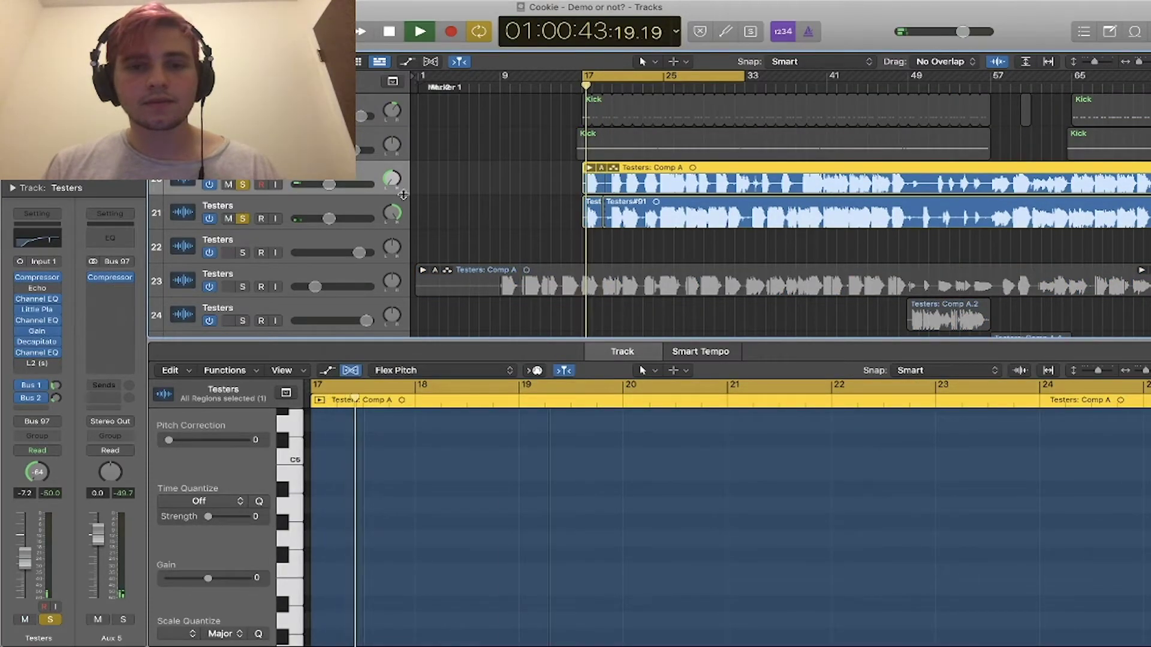
click(340, 201)
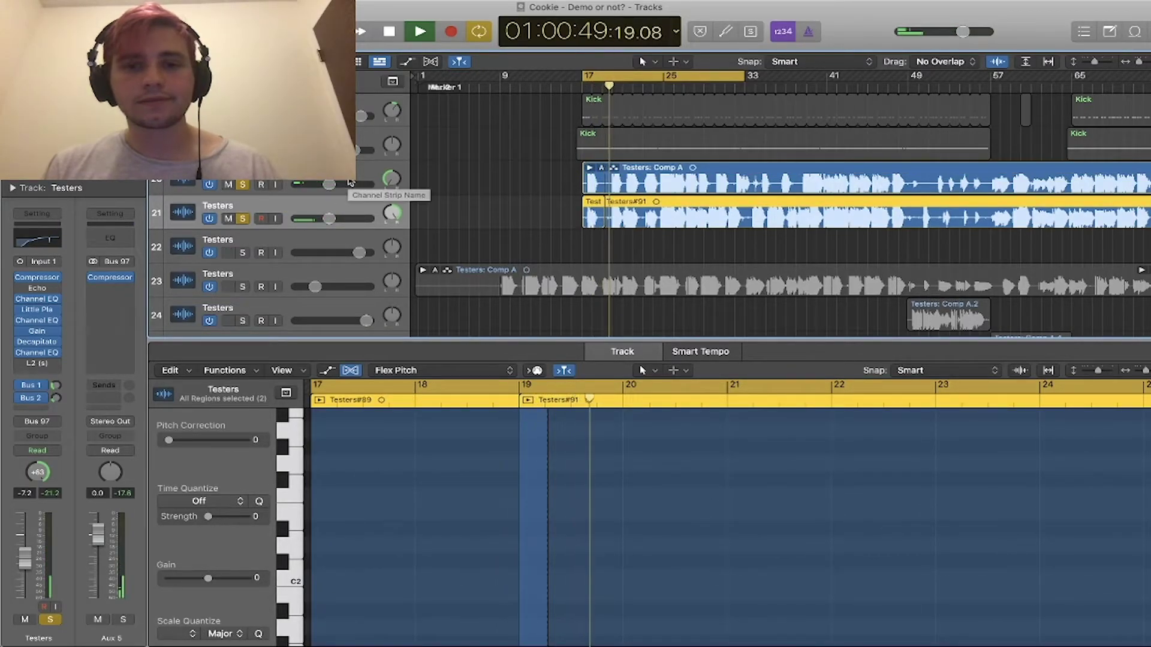
key(space)
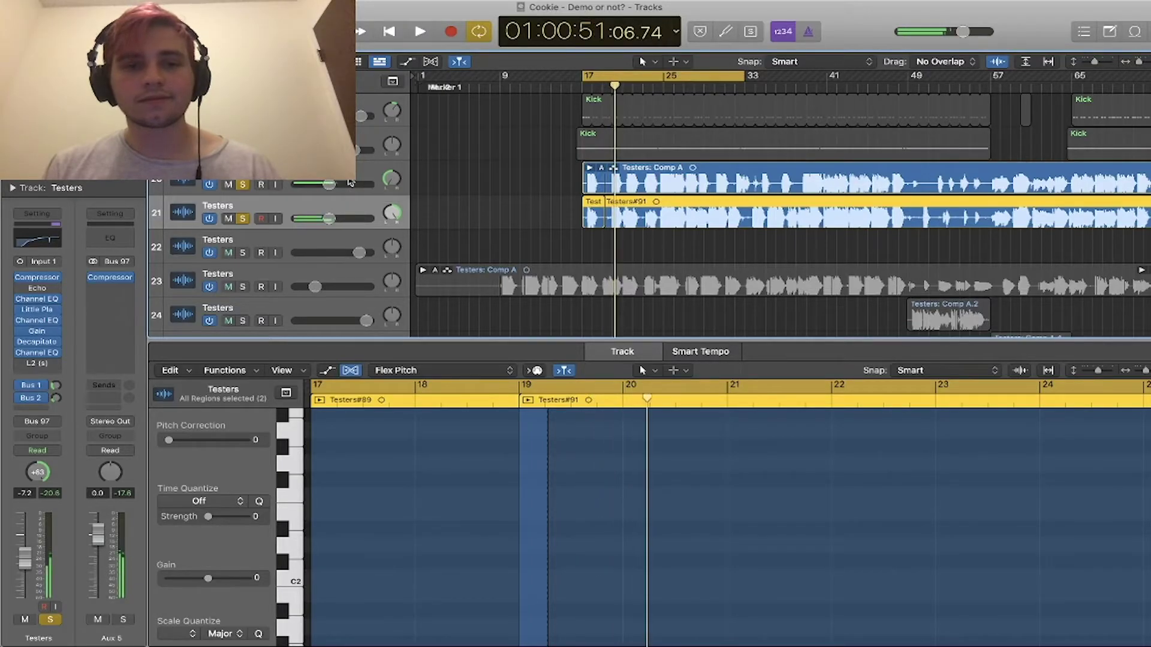
click(350, 179)
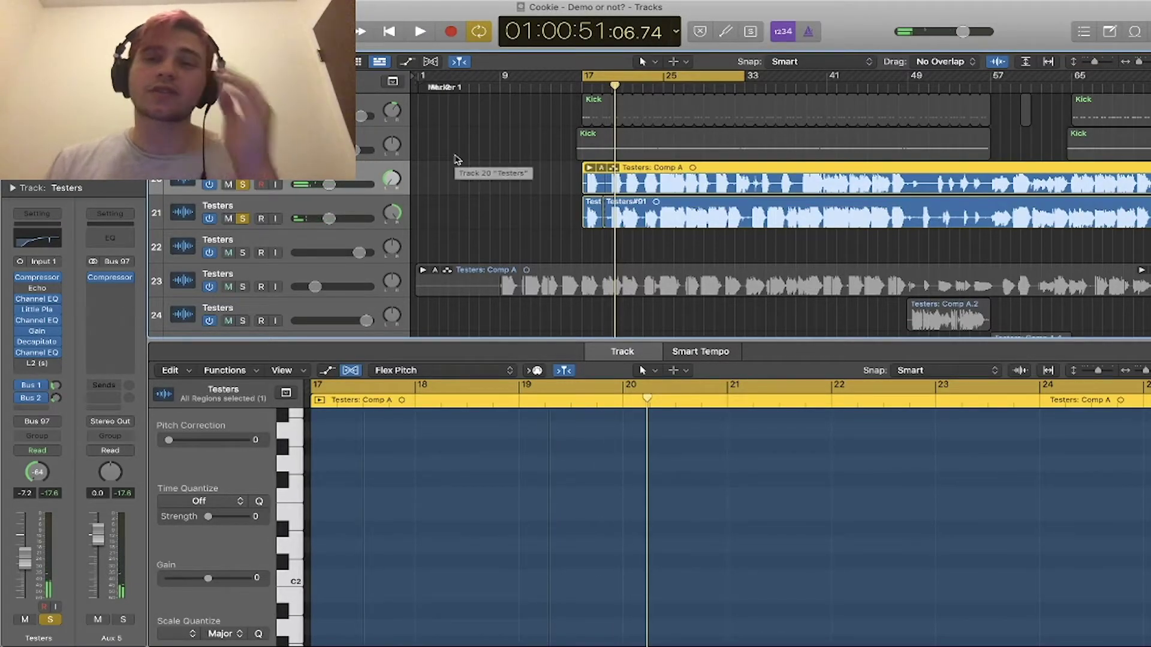
- Turn off cycle mode and place the playhead at bar 25 for the backing vocals
scroll(483, 171, down, 10)
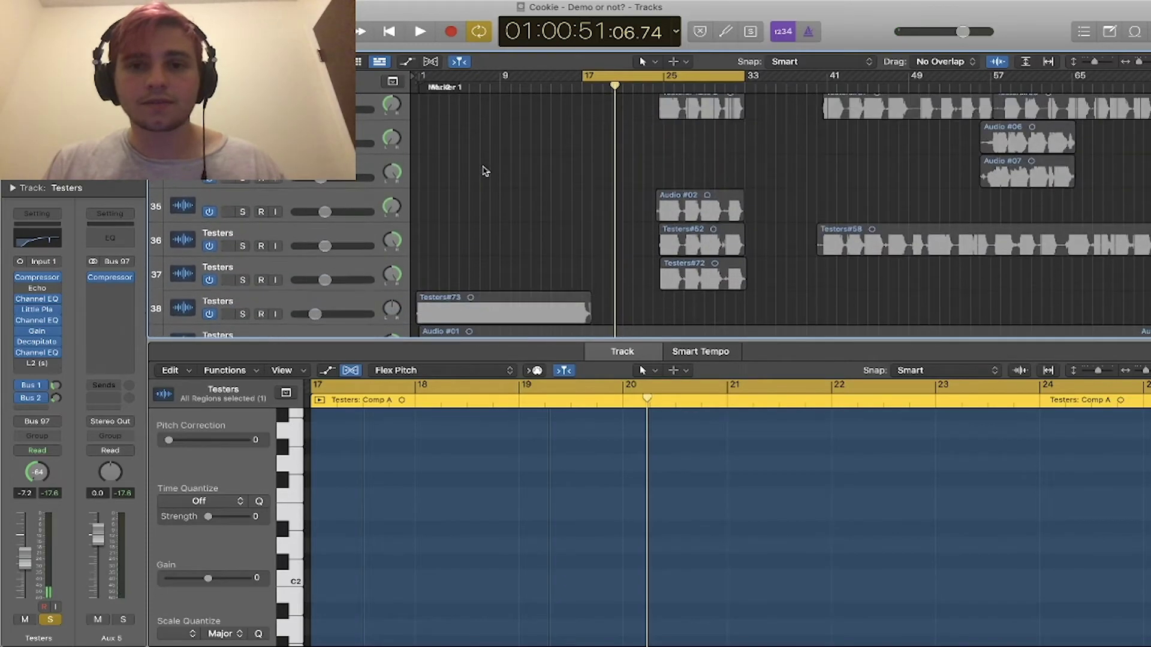
click(662, 87)
click(665, 79)
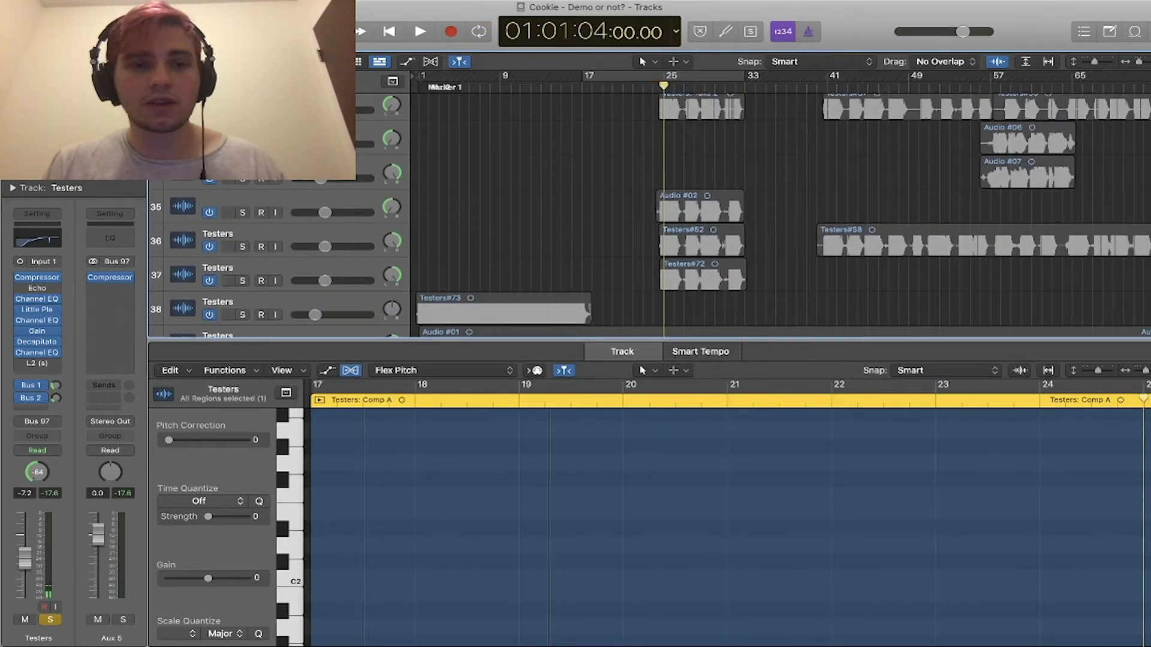
- Solo the backing vocal tracks 32, 35, 36 and 37
click(377, 105)
scroll(547, 196, up, 3)
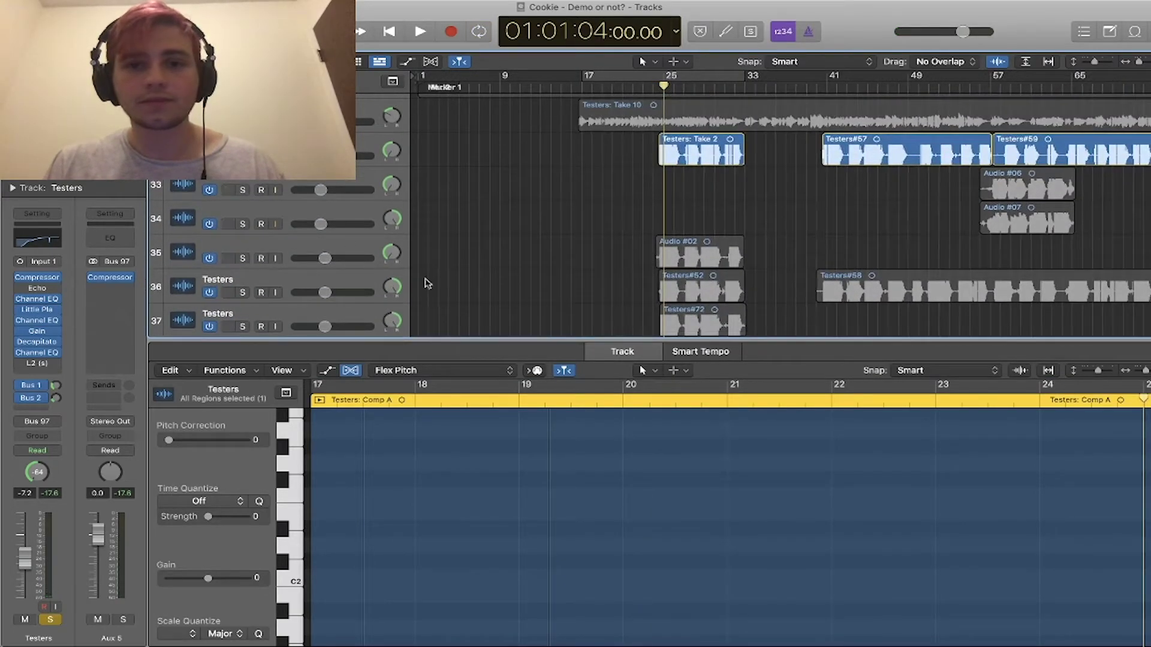
scroll(461, 274, down, 1)
drag(246, 242, 246, 310)
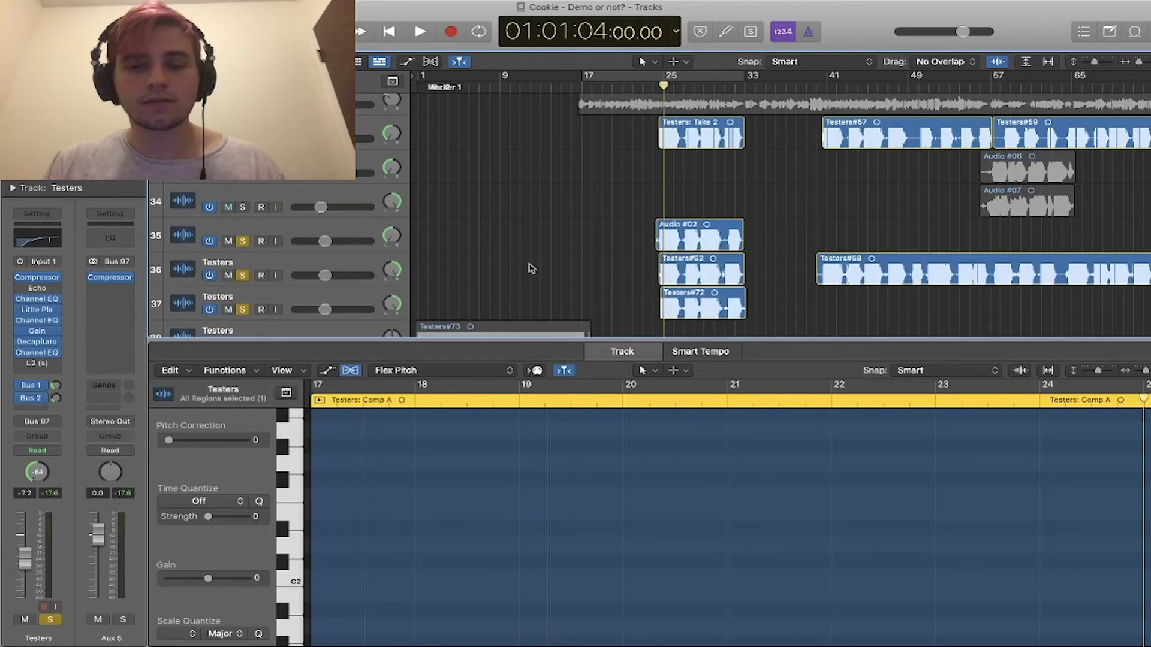
- Play the soloed backing vocals from bar 25 and check the channel strips of tracks 35 and 32
key(space)
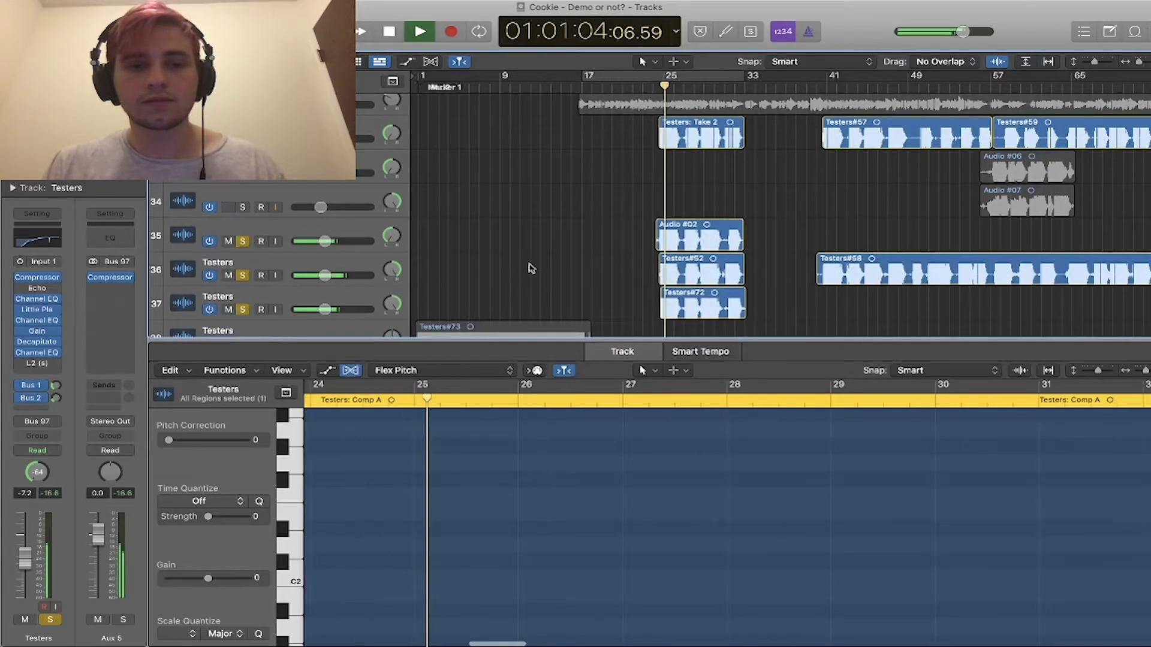
click(329, 226)
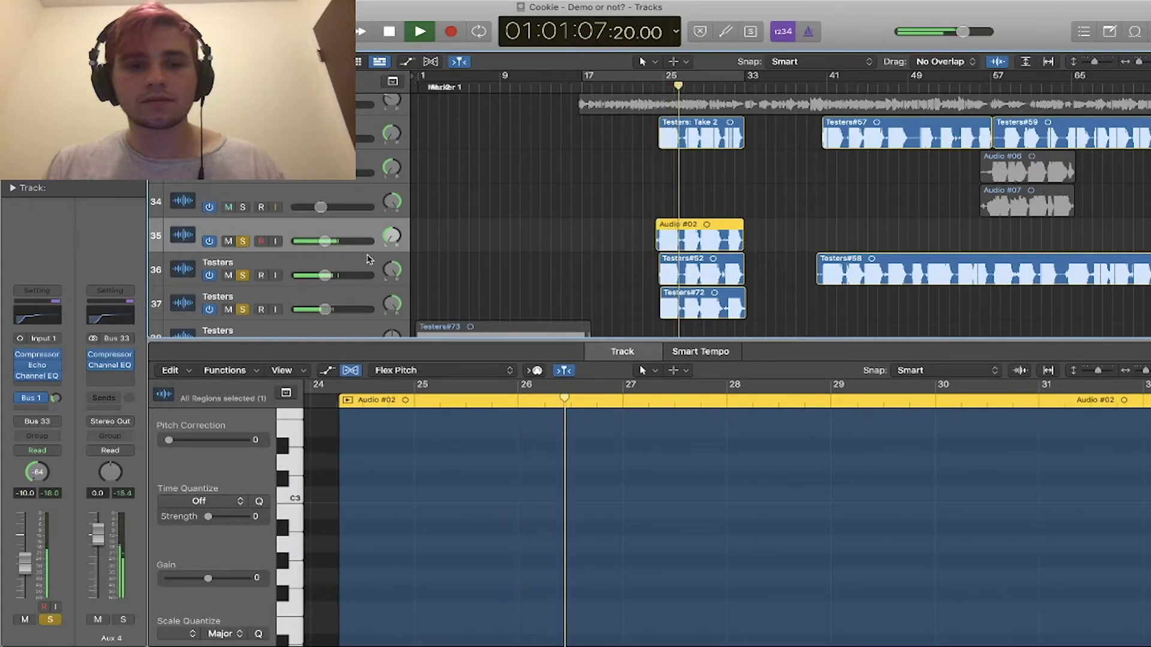
key(space)
click(328, 124)
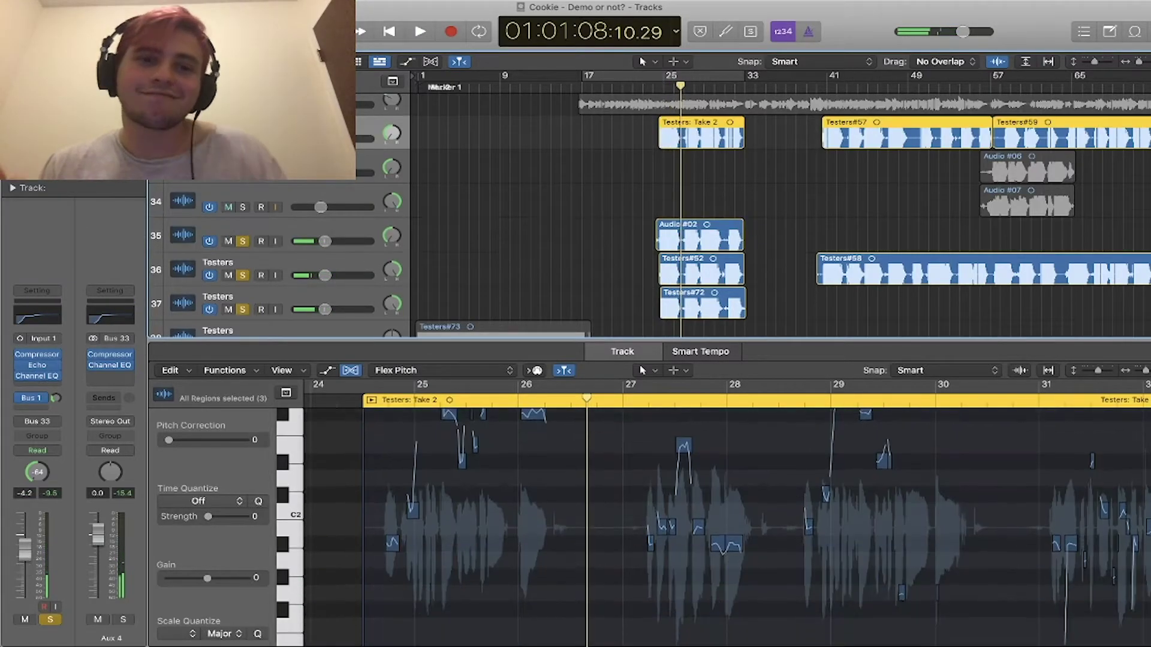
- Examine the channel strip panning and levels of backing vocal tracks 37, 36, 35 and 32 in turn
click(527, 226)
scroll(528, 226, down, 3)
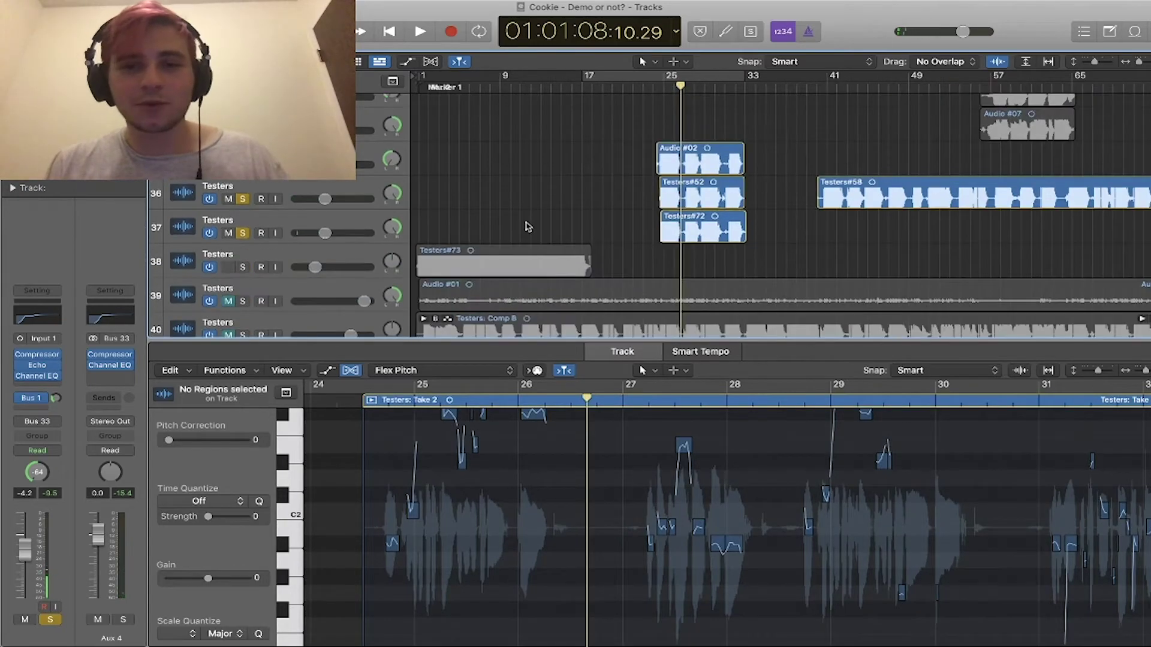
click(276, 228)
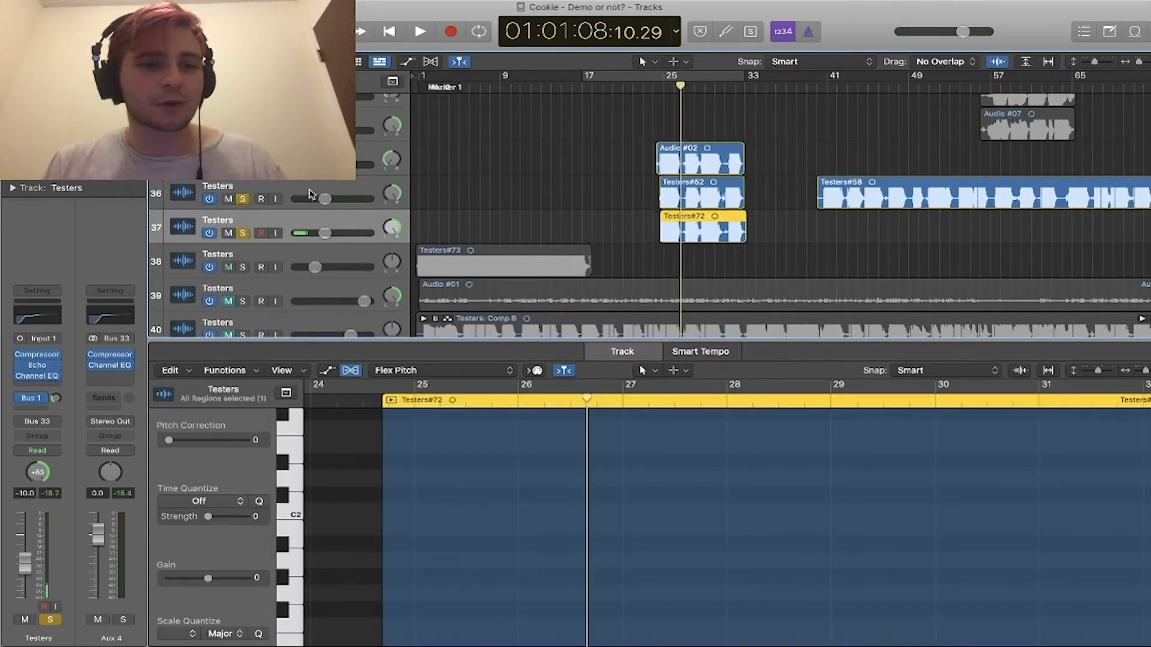
click(312, 193)
key(Up)
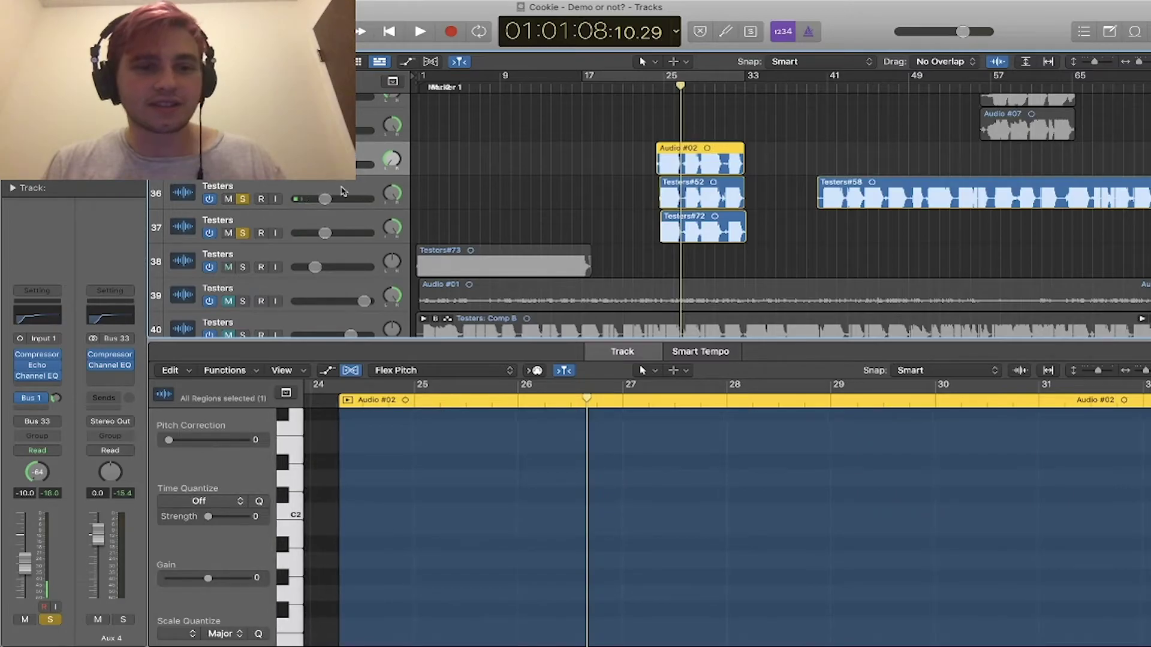
scroll(342, 190, up, 3)
click(362, 197)
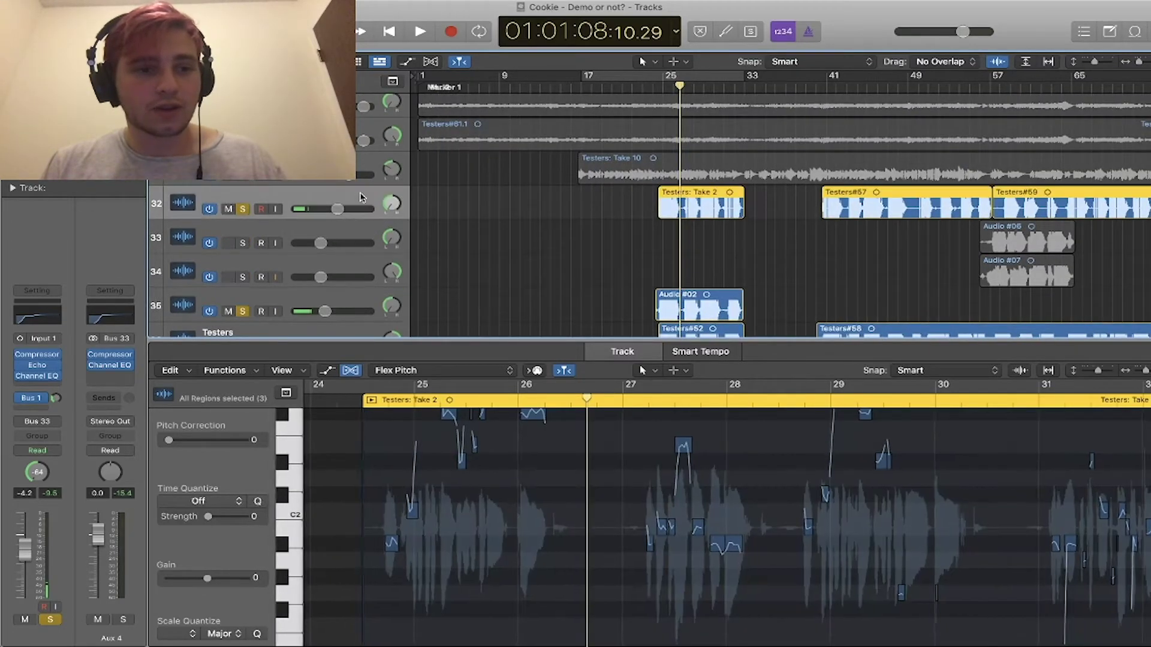
- Move the Testers#52 track directly below track 32, followed by the Audio #02 and Testers#72 tracks
scroll(523, 249, down, 3)
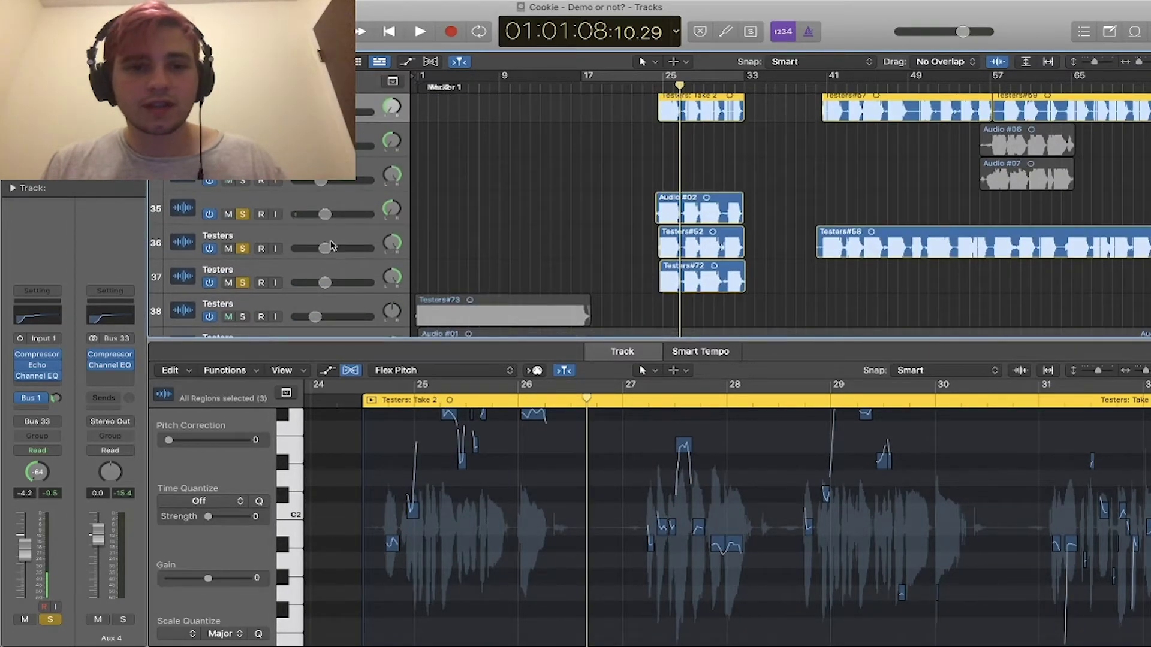
drag(347, 232, 365, 124)
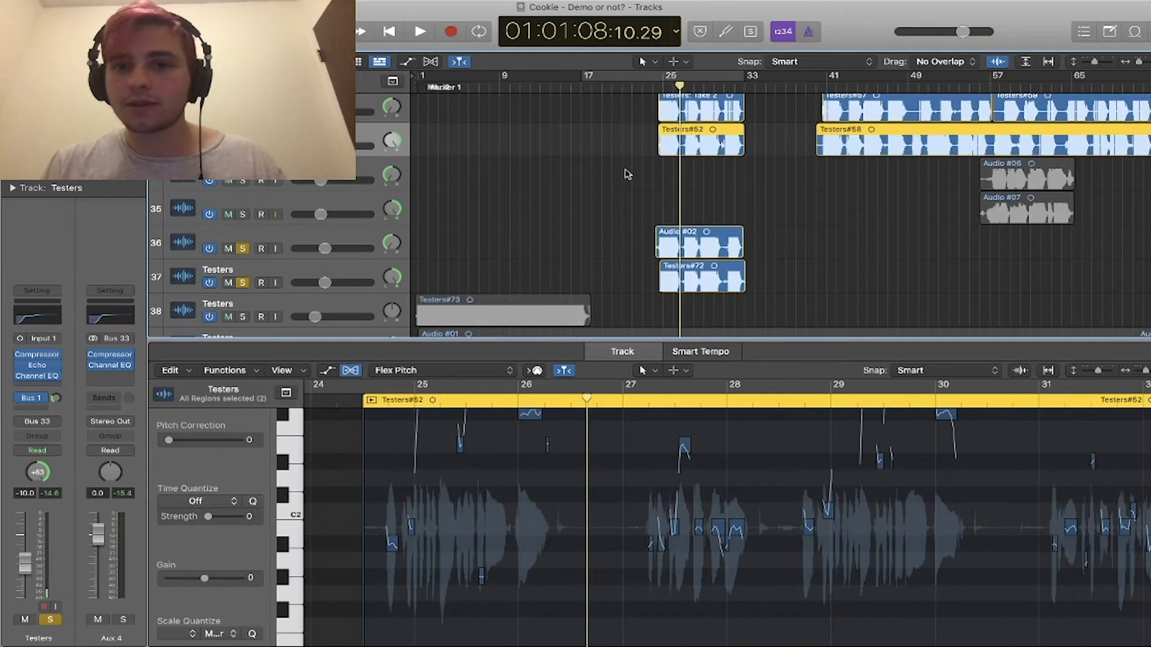
click(352, 240)
shift+click(347, 276)
drag(347, 276, 366, 171)
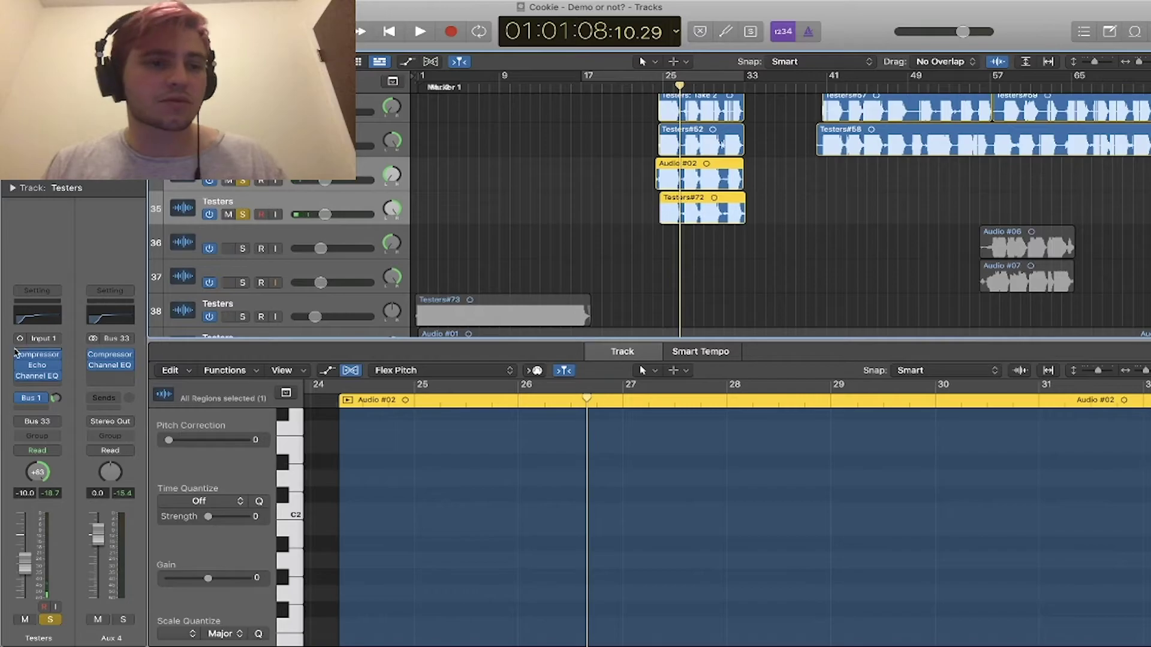
- Show the mixer and play the soloed backing vocals while examining their insert effects
key(x)
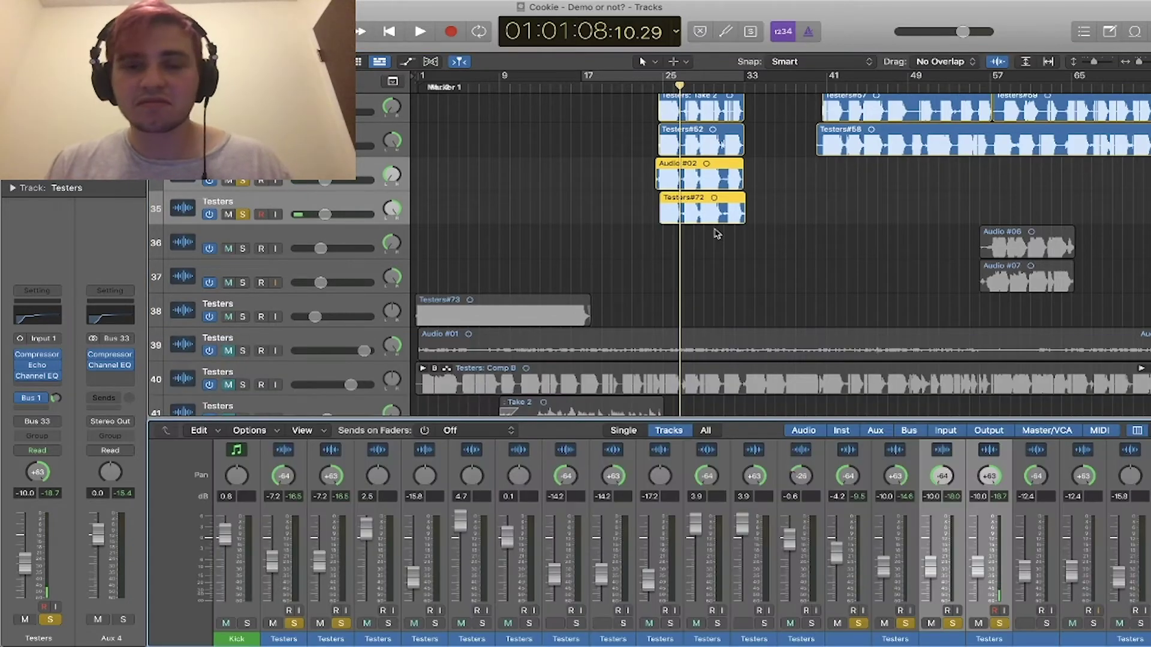
scroll(717, 234, up, 2)
key(space)
scroll(869, 561, up, 6)
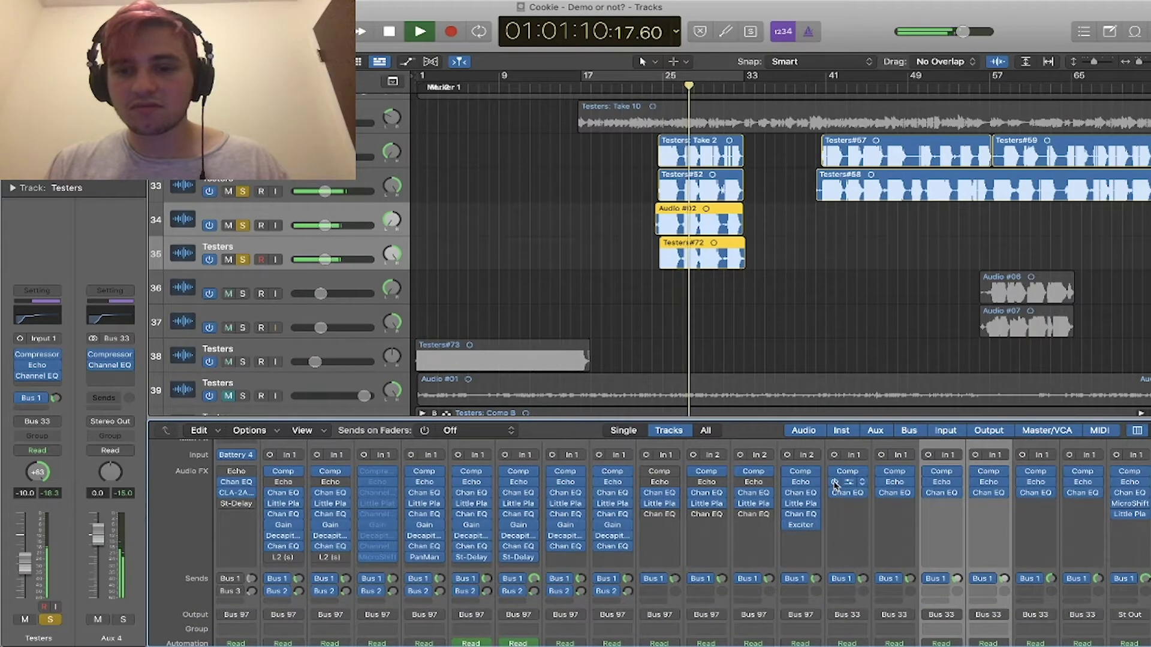
mouse_move(838, 486)
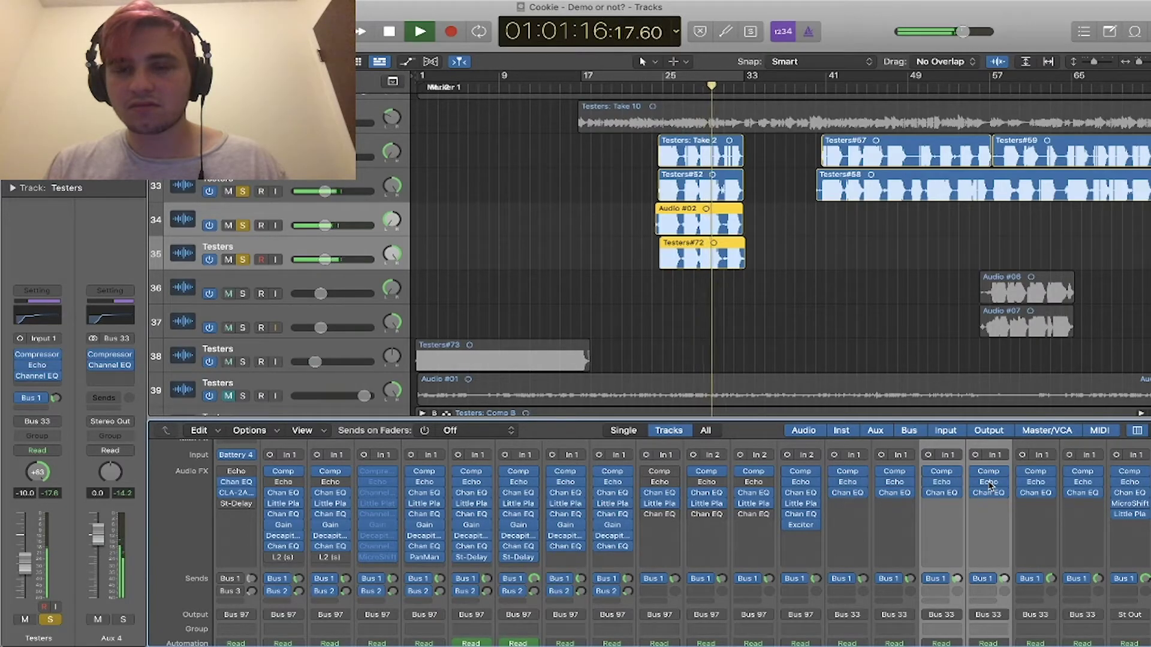
key(space)
- Set the playhead to bar 25 and create a cycle range from bar 25 to bar 33
click(662, 87)
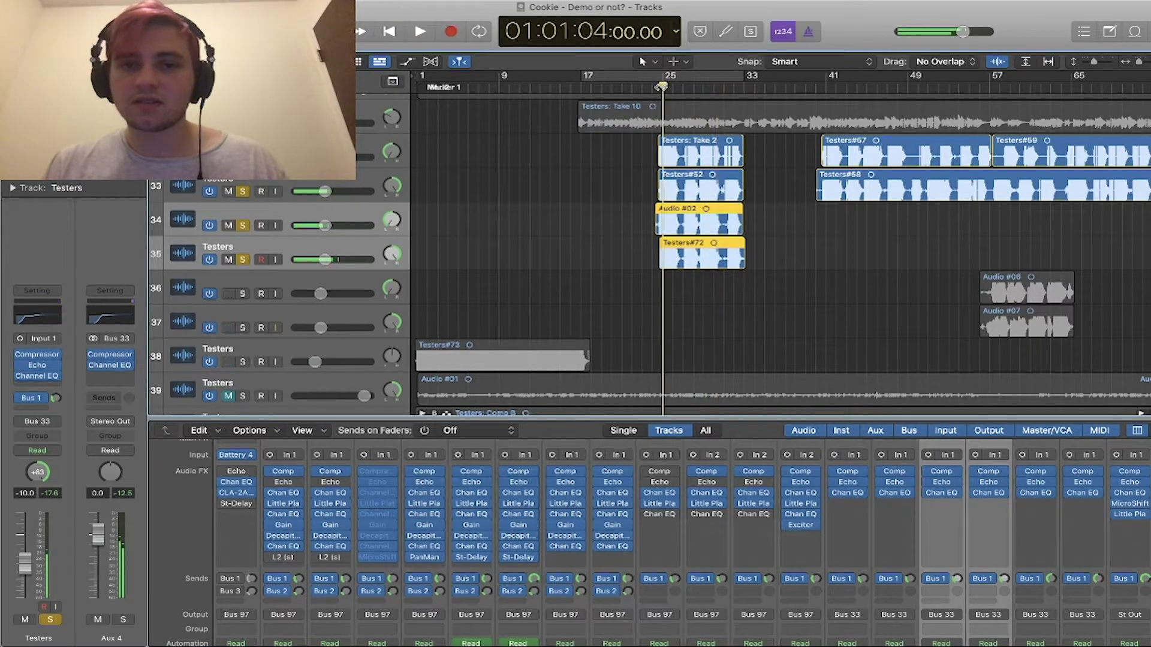
drag(656, 78, 745, 78)
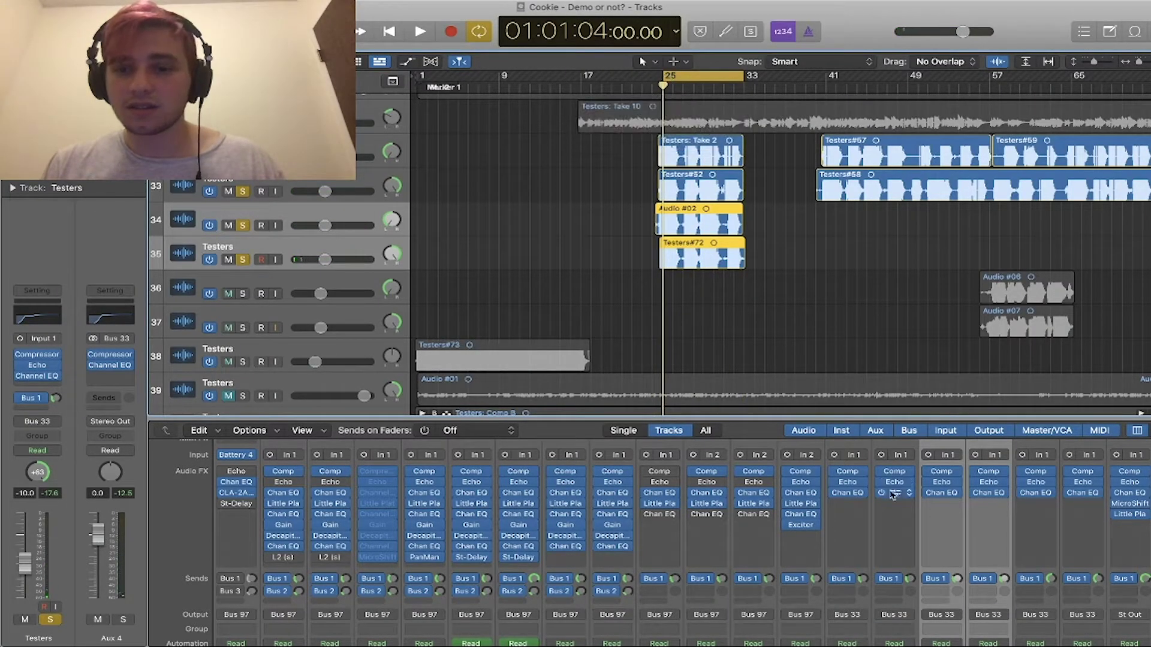
- Inspect the Echo settings on track 32 while auditioning the looped backing vocals, closing the plug-in window when done
click(852, 483)
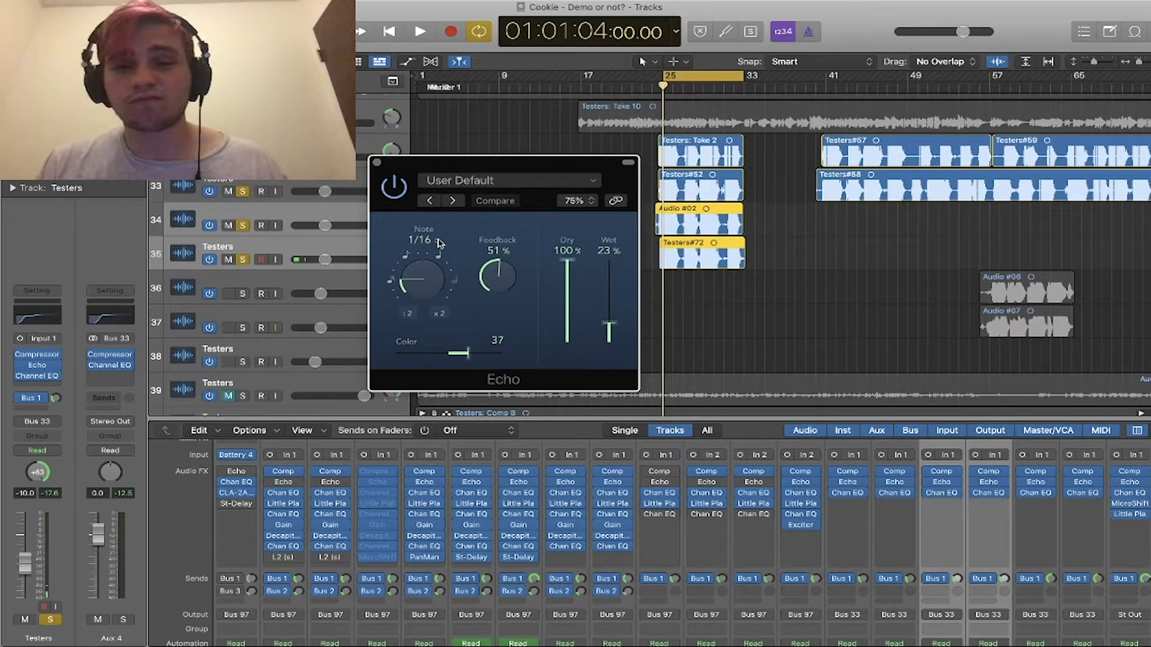
key(space)
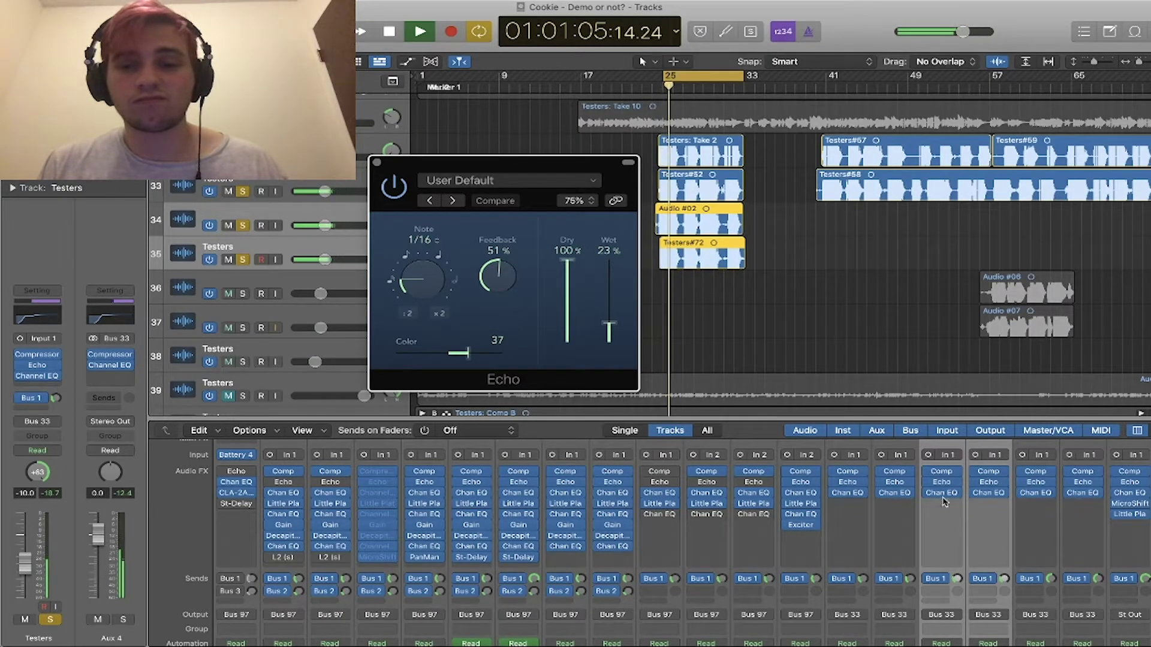
scroll(923, 505, down, 5)
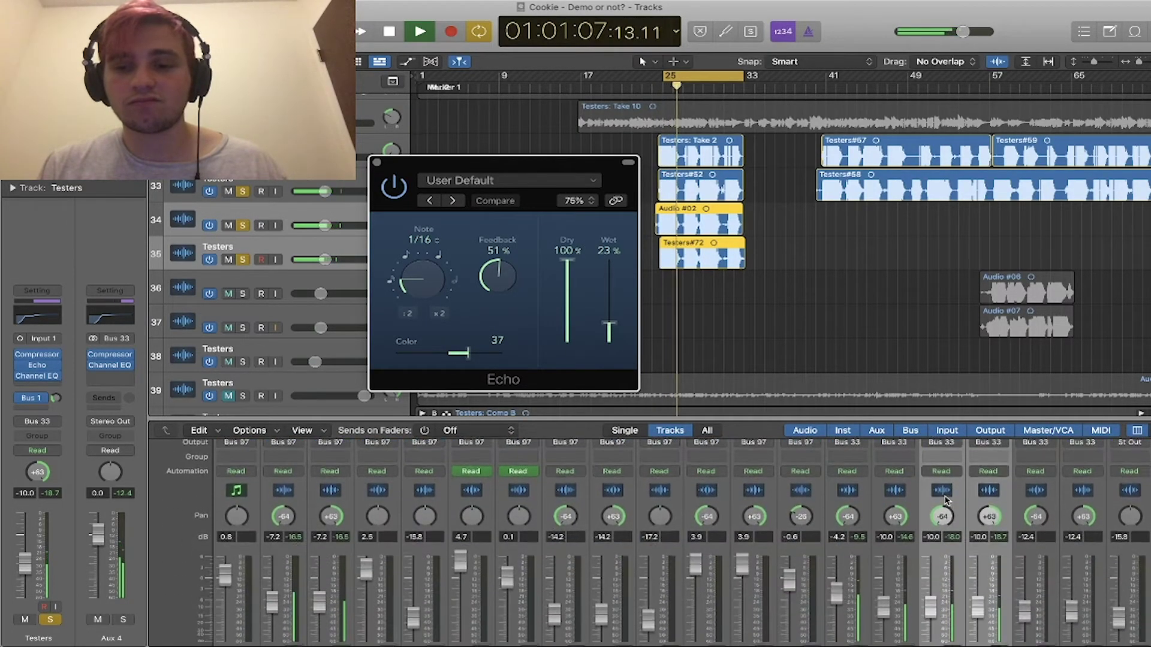
scroll(945, 502, up, 5)
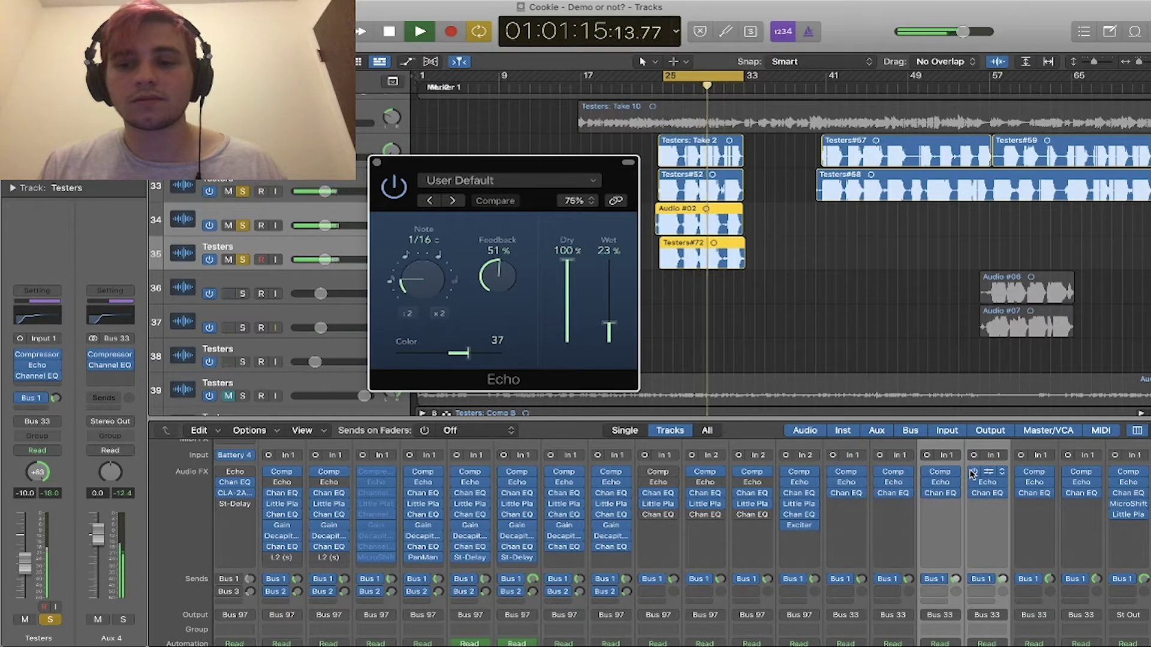
key(space)
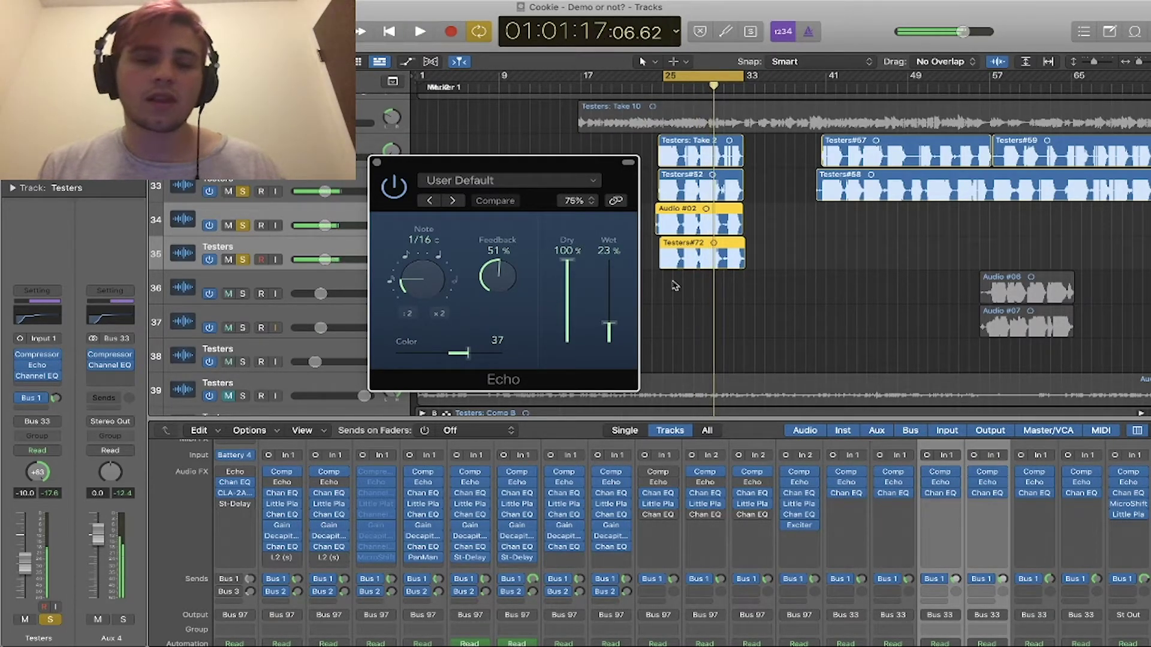
click(376, 163)
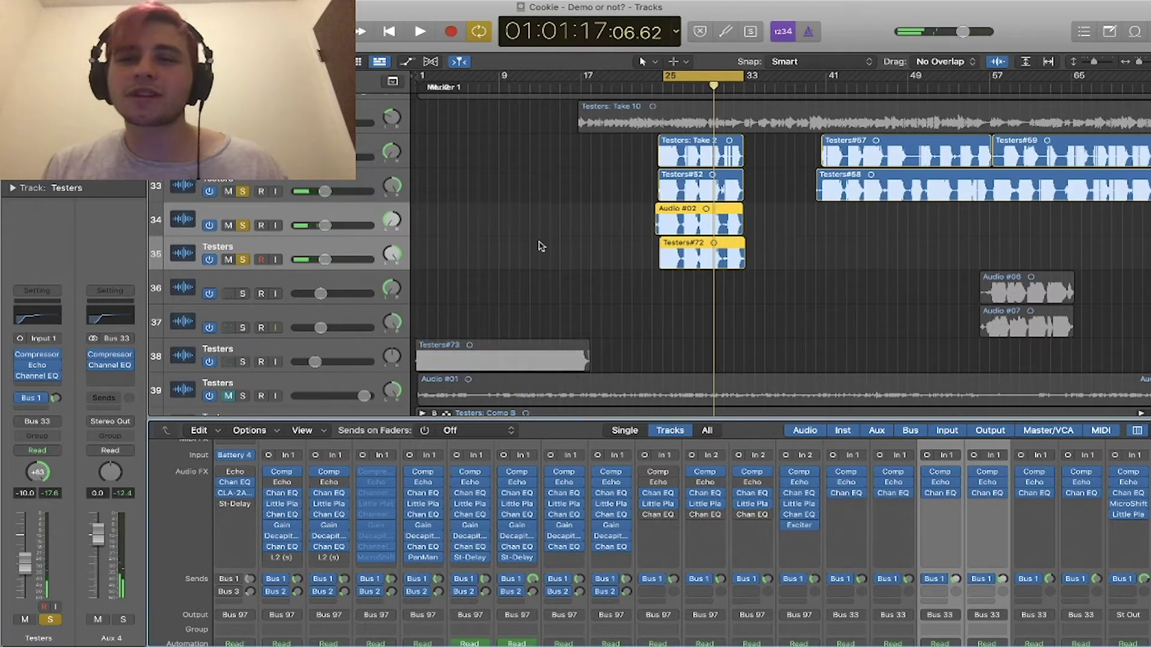
- Switch off the cycle, clear the previous solos, solo track 31 and play it from the start of its Take 10 region
scroll(541, 246, up, 3)
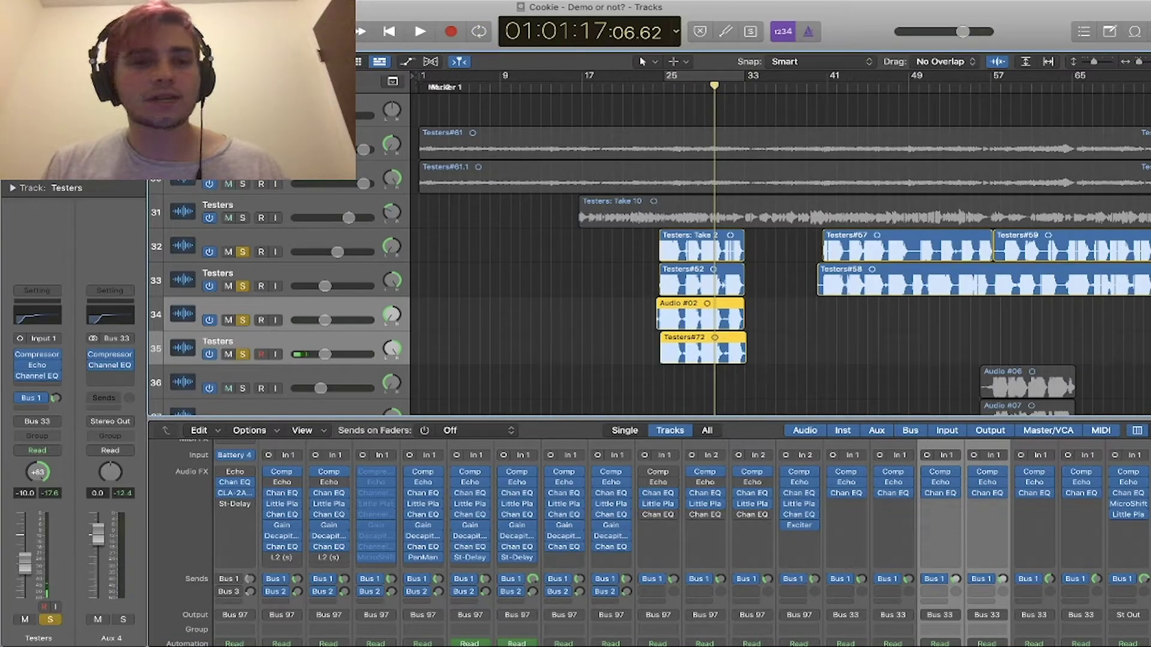
key(super+a)
click(597, 88)
click(351, 209)
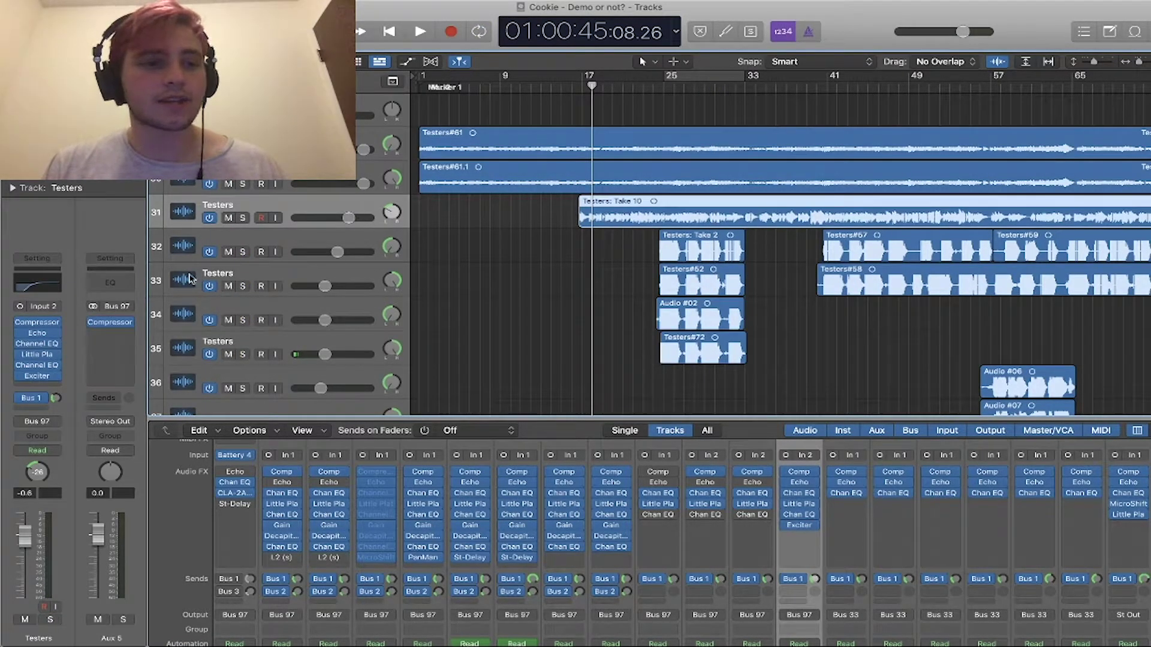
click(243, 217)
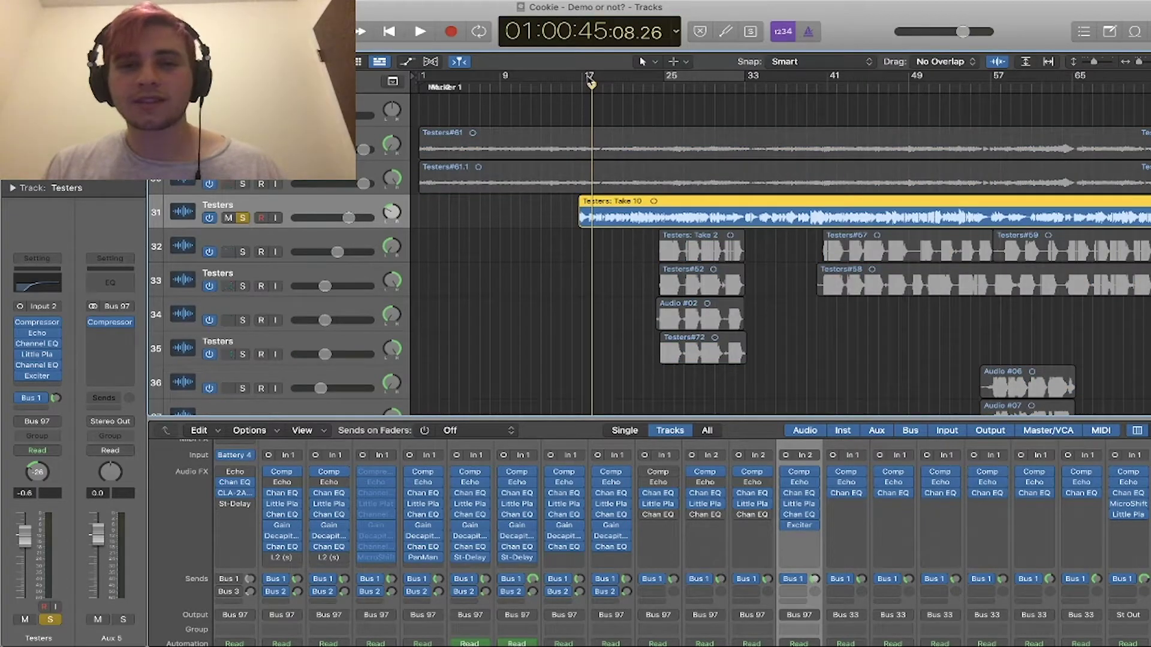
click(579, 87)
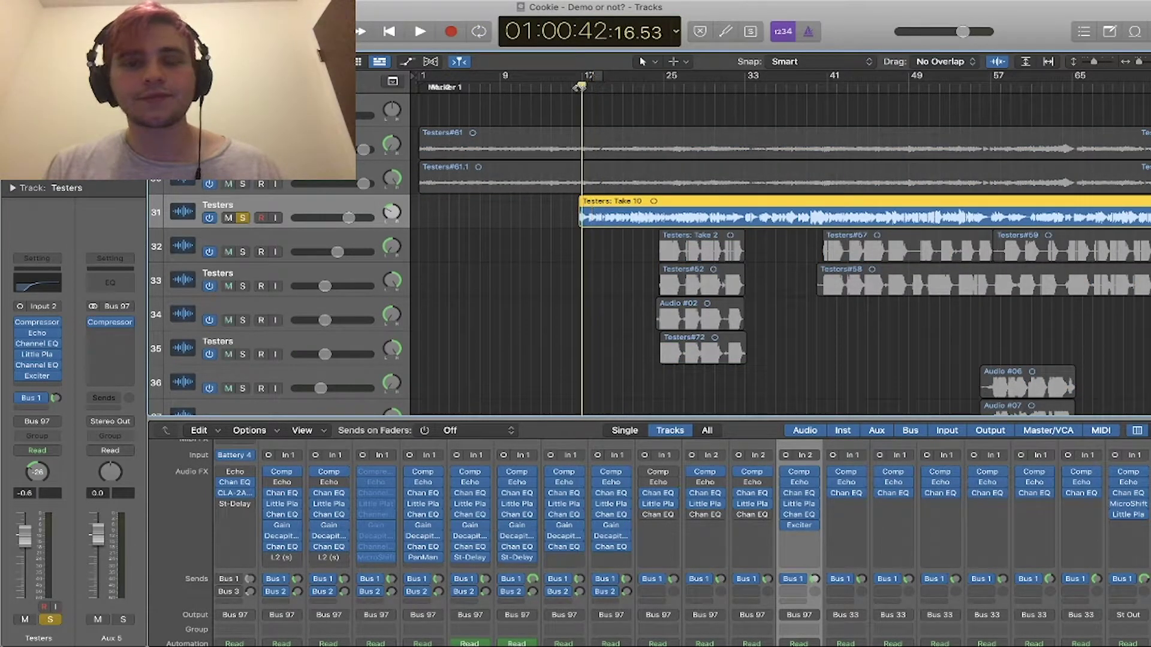
key(space)
mouse_move(22, 327)
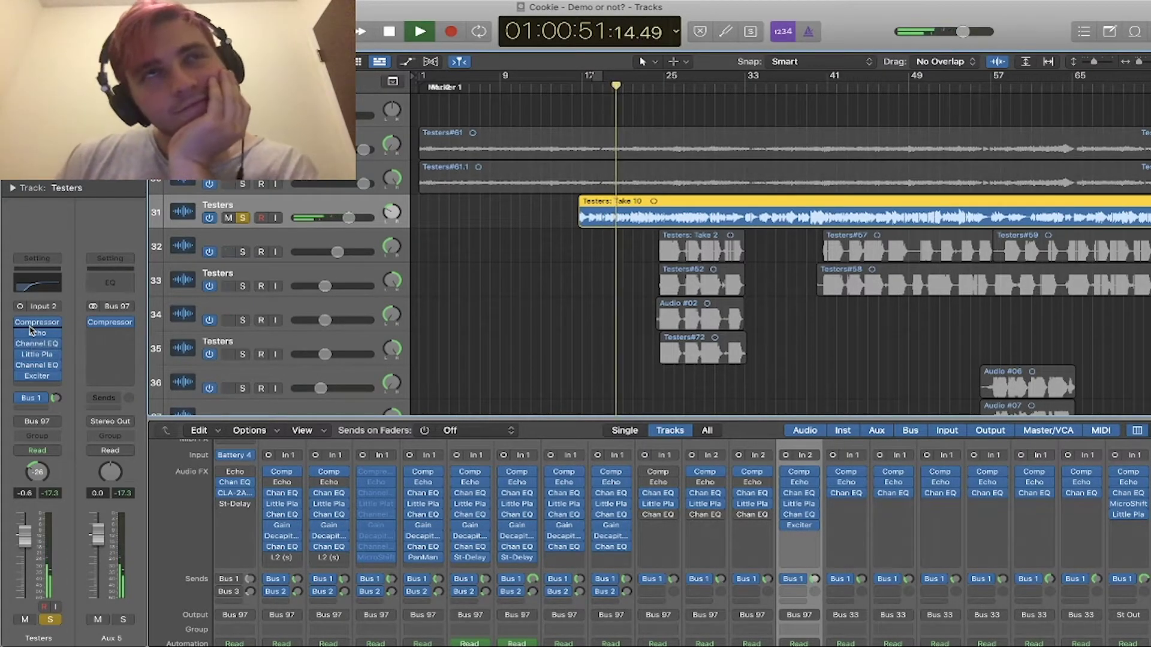
key(space)
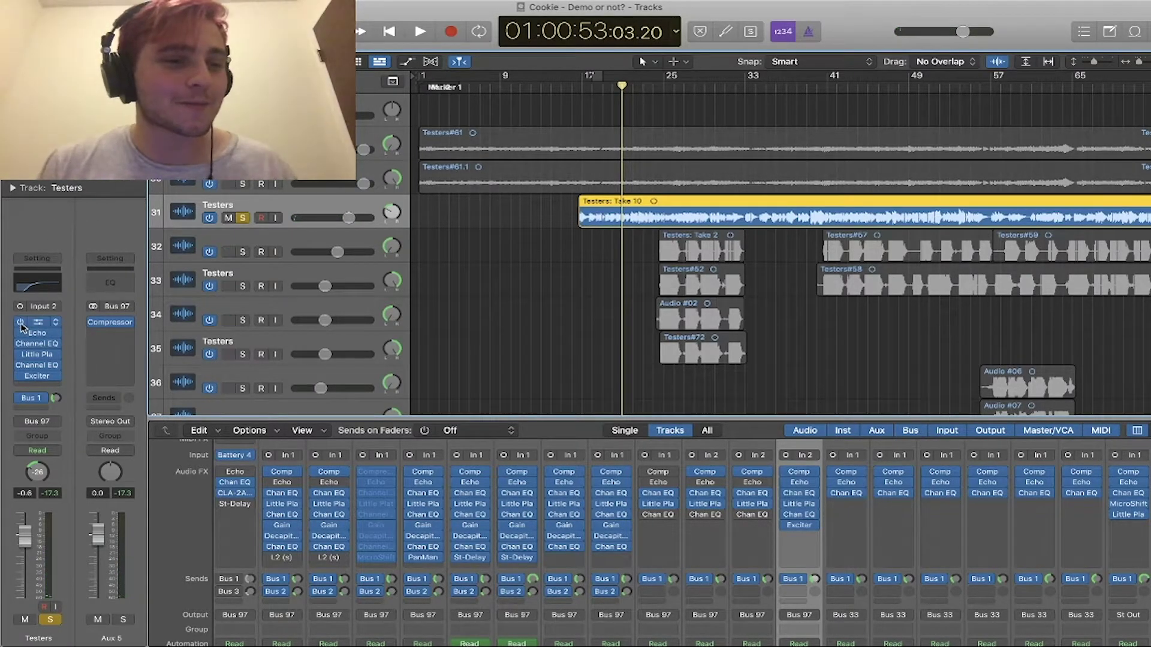
- Bypass all insert effects and the Bus 1 send on track 31, and audition the dry vocal
drag(20, 323, 19, 392)
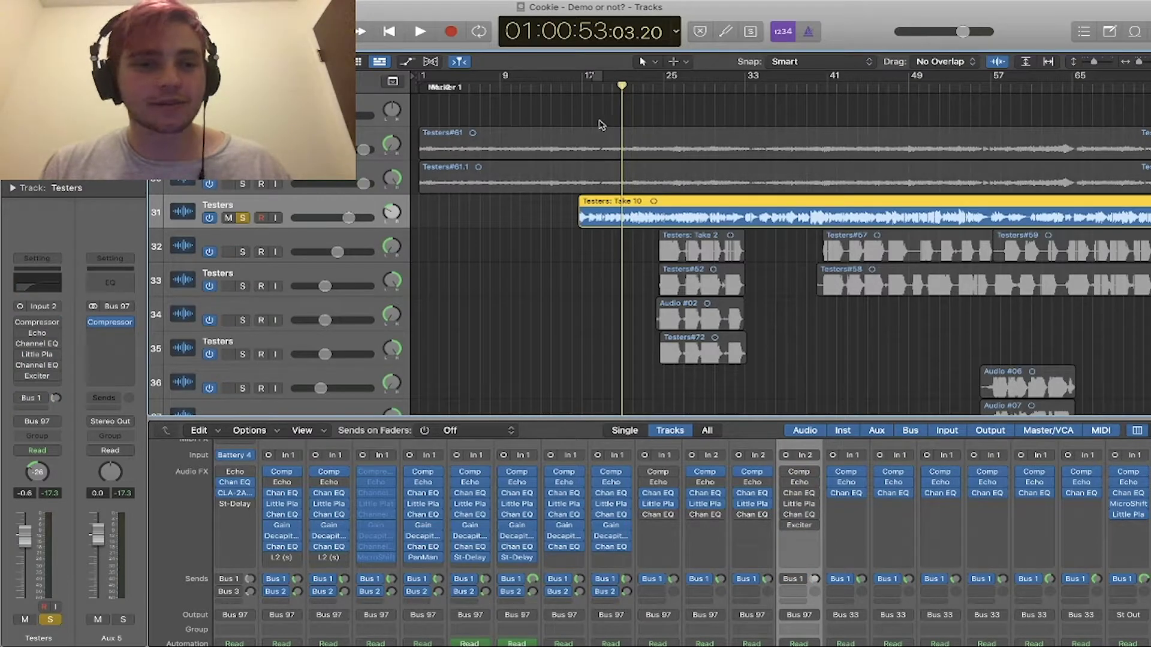
key(space)
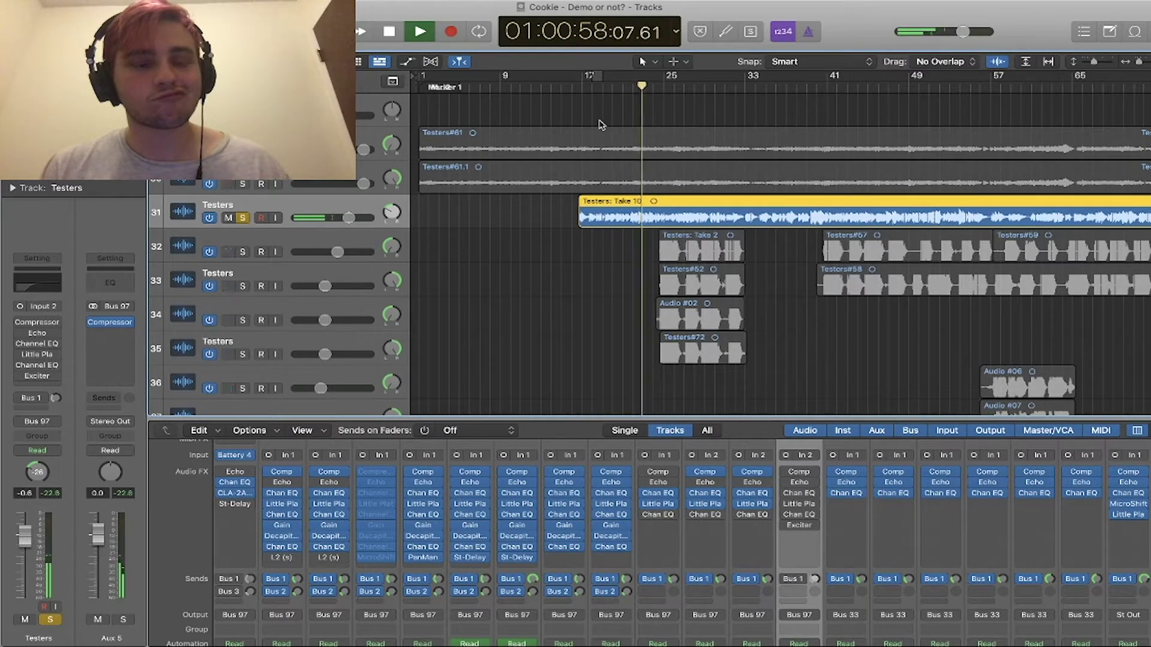
key(space)
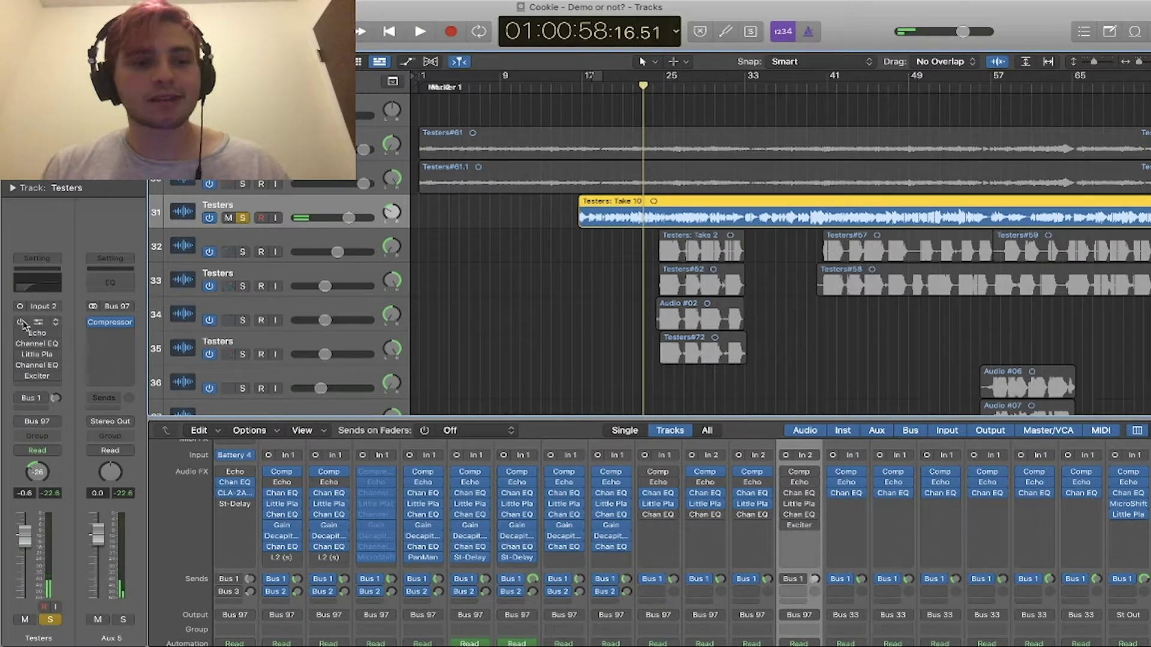
- Open all of track 31's insert plug-in windows and arrange the Compressor and Exciter windows so every effect is accessible
click(38, 324)
drag(659, 154, 294, 7)
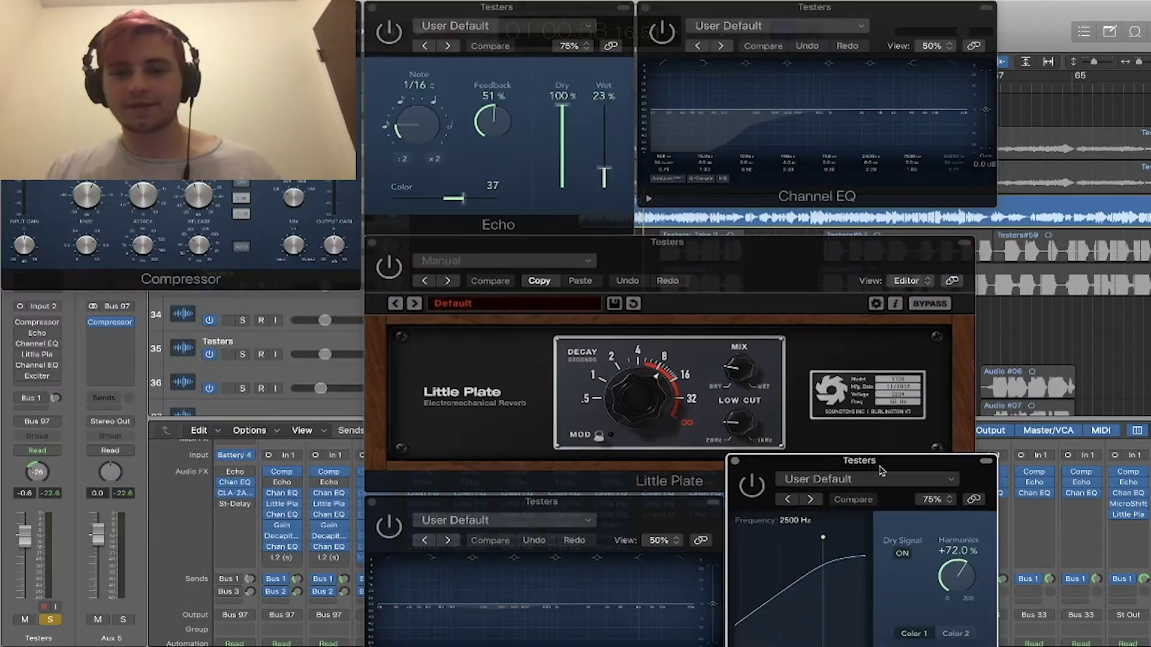
drag(875, 477, 1022, 406)
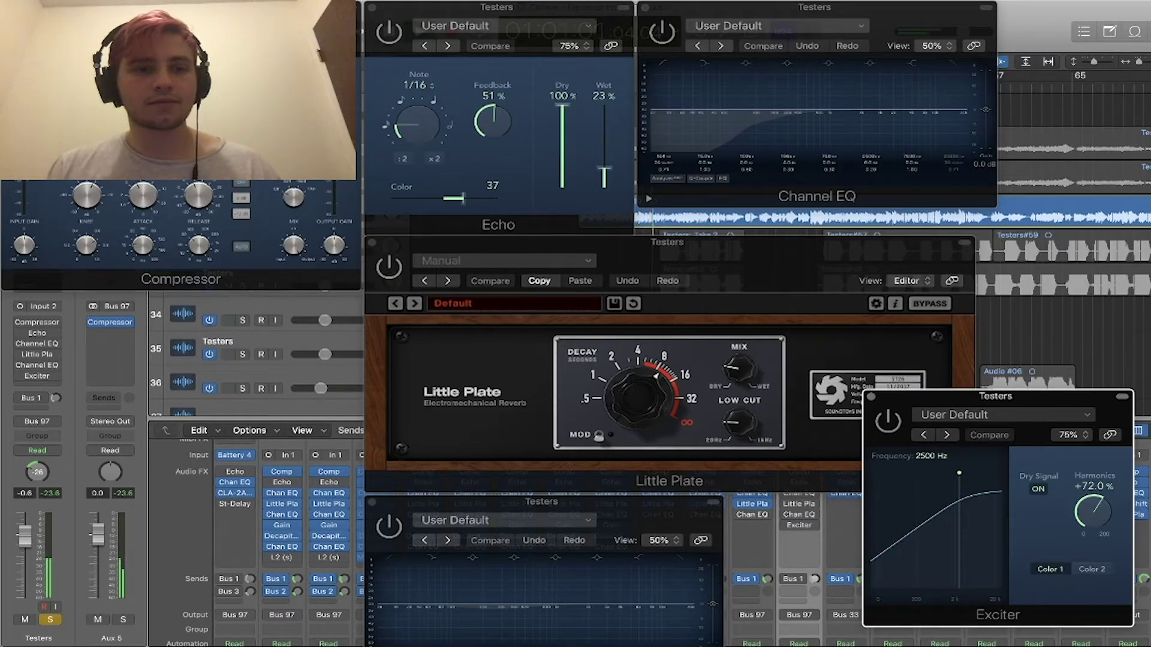
- Re-enable the Compressor, Echo, Channel EQ, Little Plate, second Channel EQ, Exciter and Bus 1 send one by one during playback
click(26, 32)
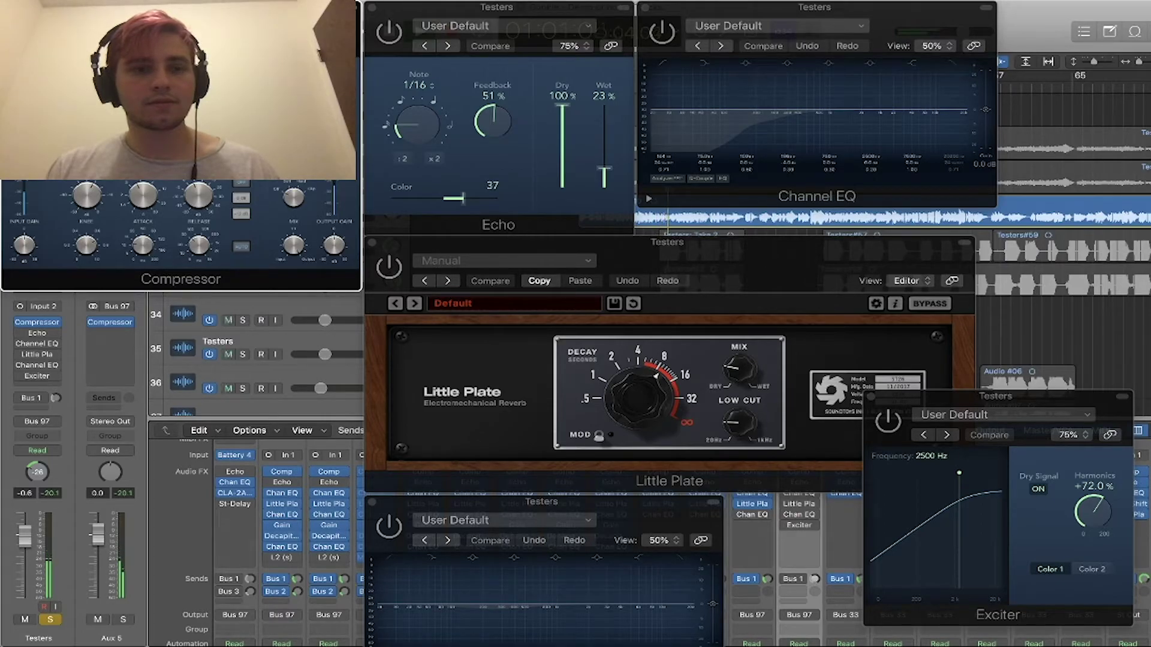
click(393, 42)
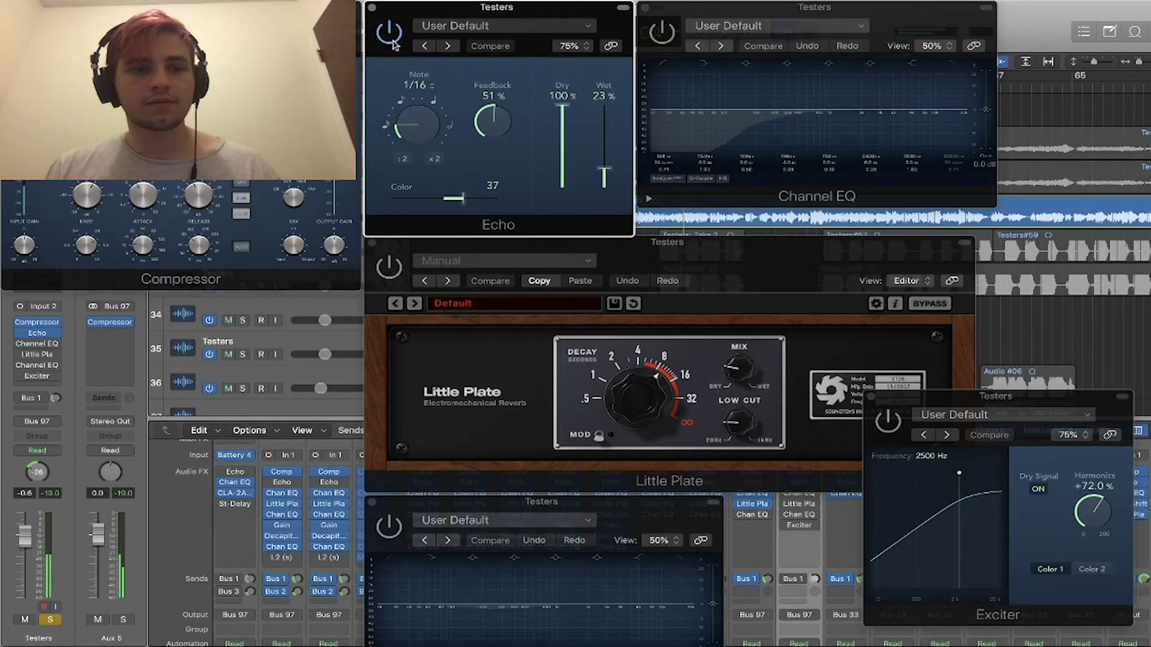
click(665, 33)
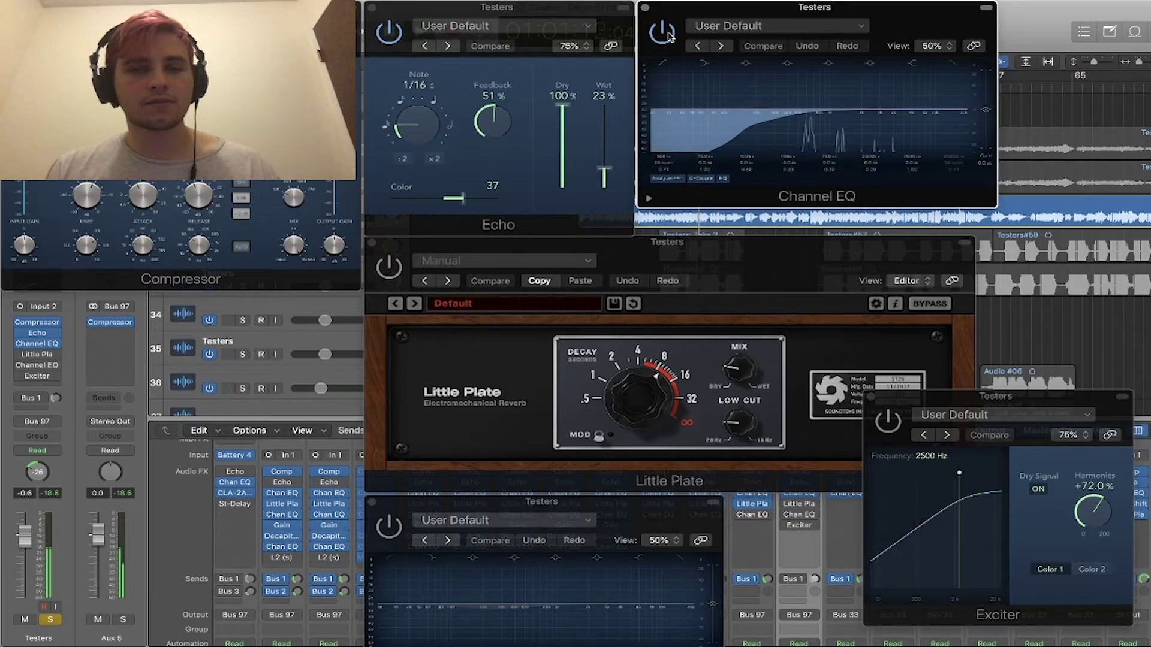
click(395, 277)
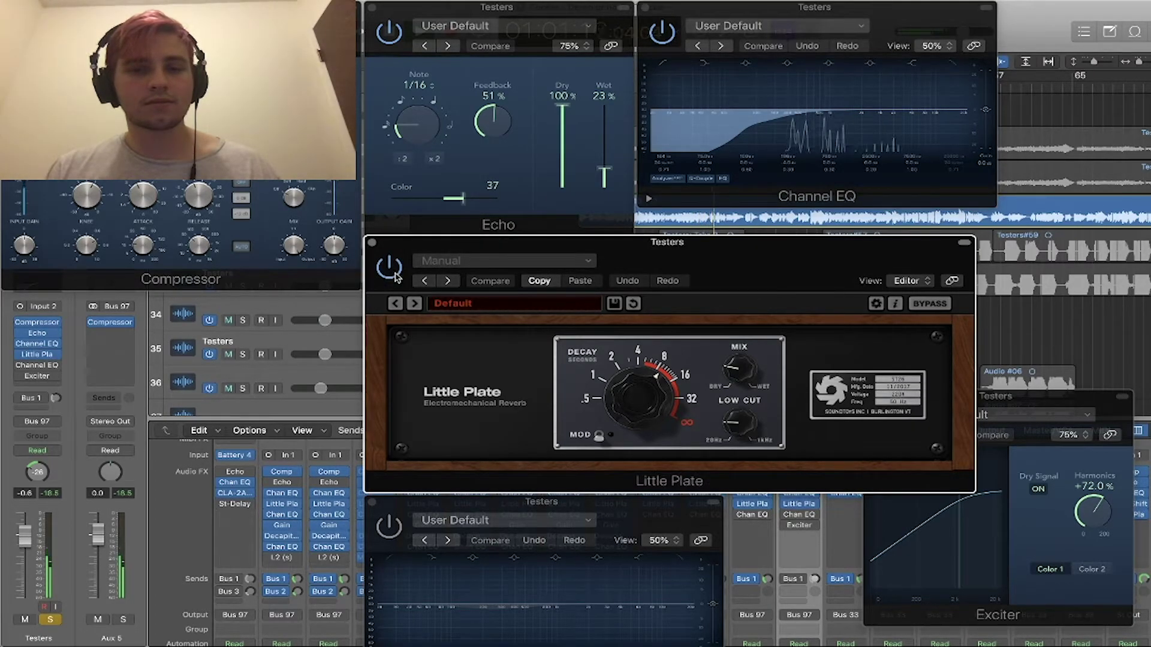
click(387, 534)
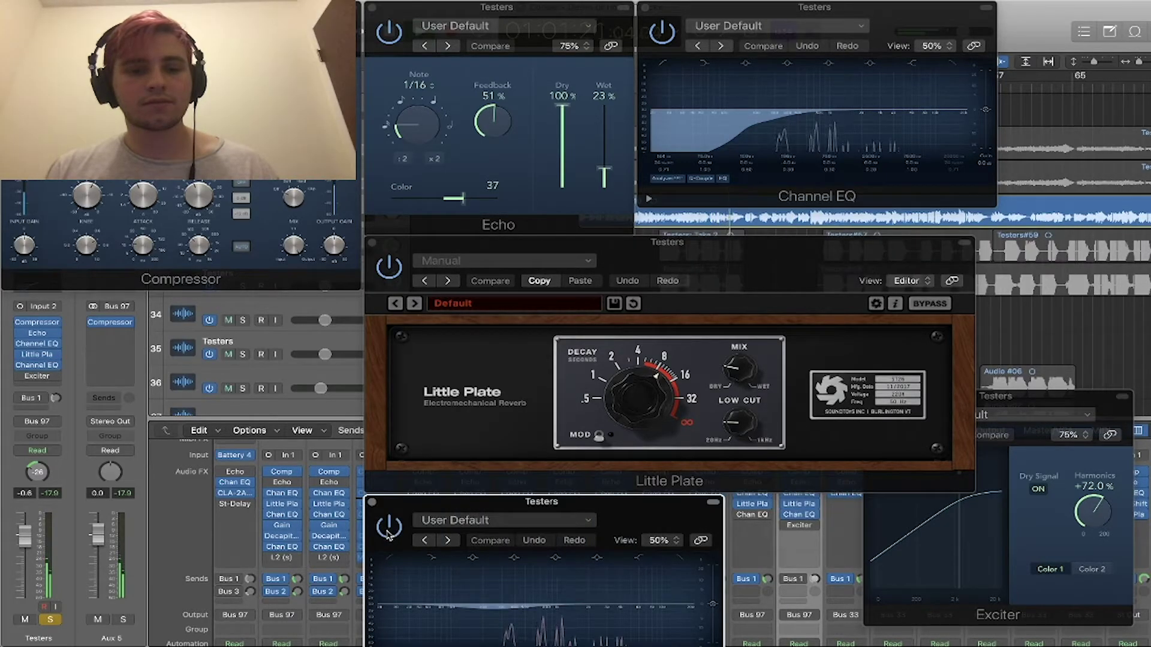
click(1071, 397)
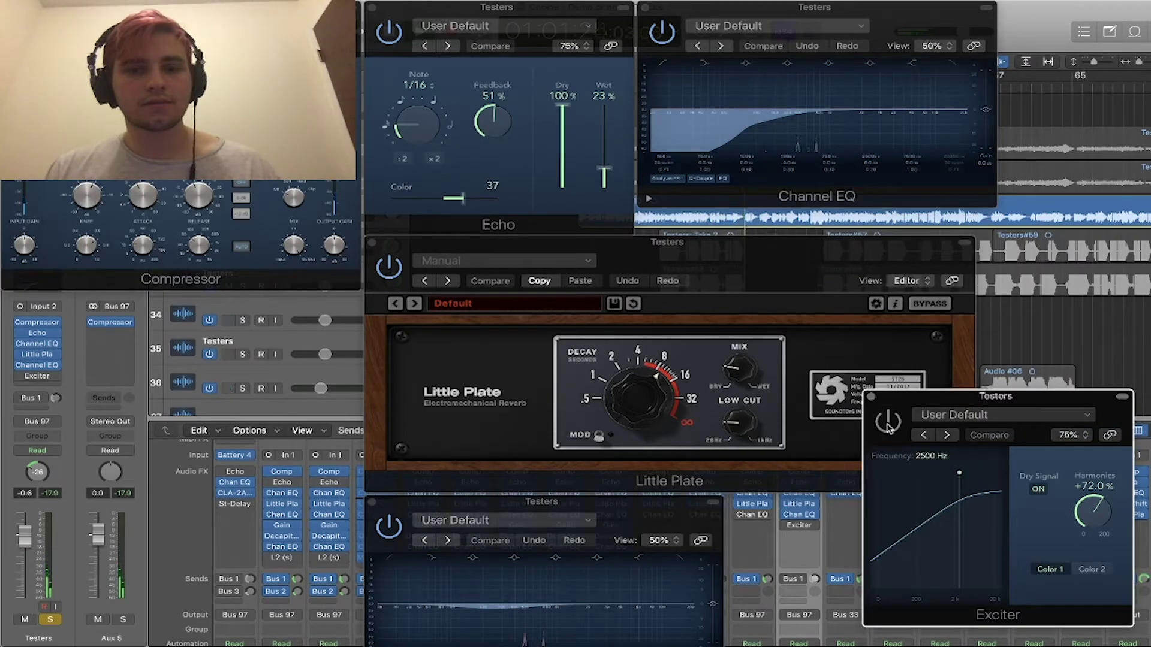
click(888, 422)
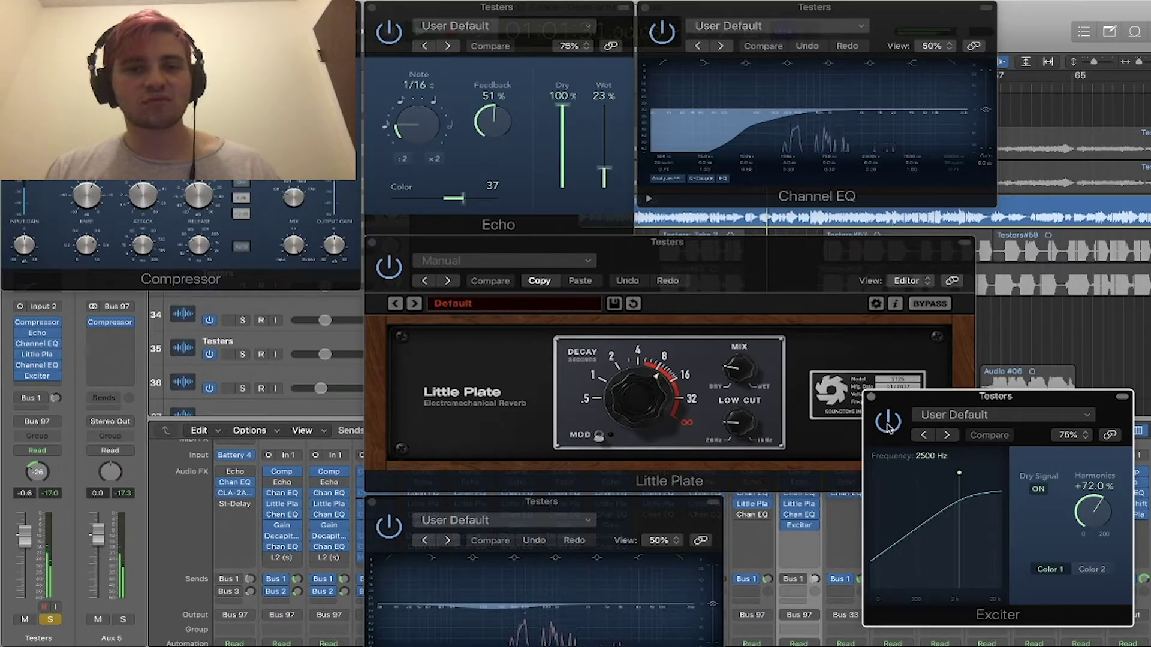
click(29, 399)
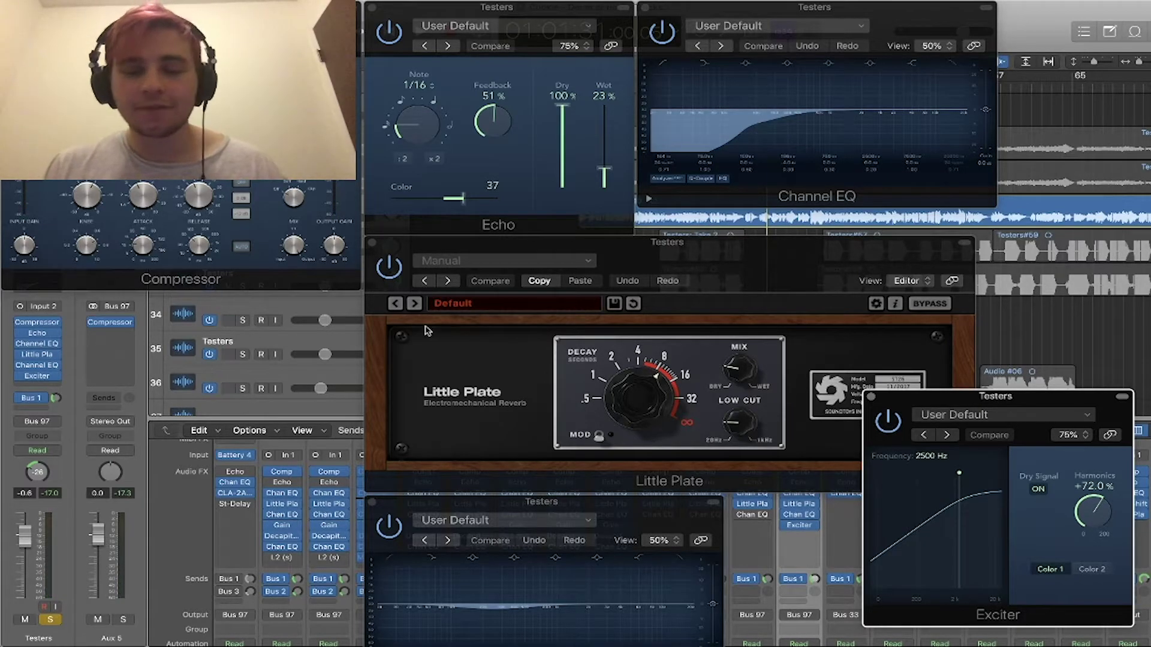
- Bring track 31's second Channel EQ fully into view and compare the vocal with it bypassed and enabled
drag(453, 503, 471, 397)
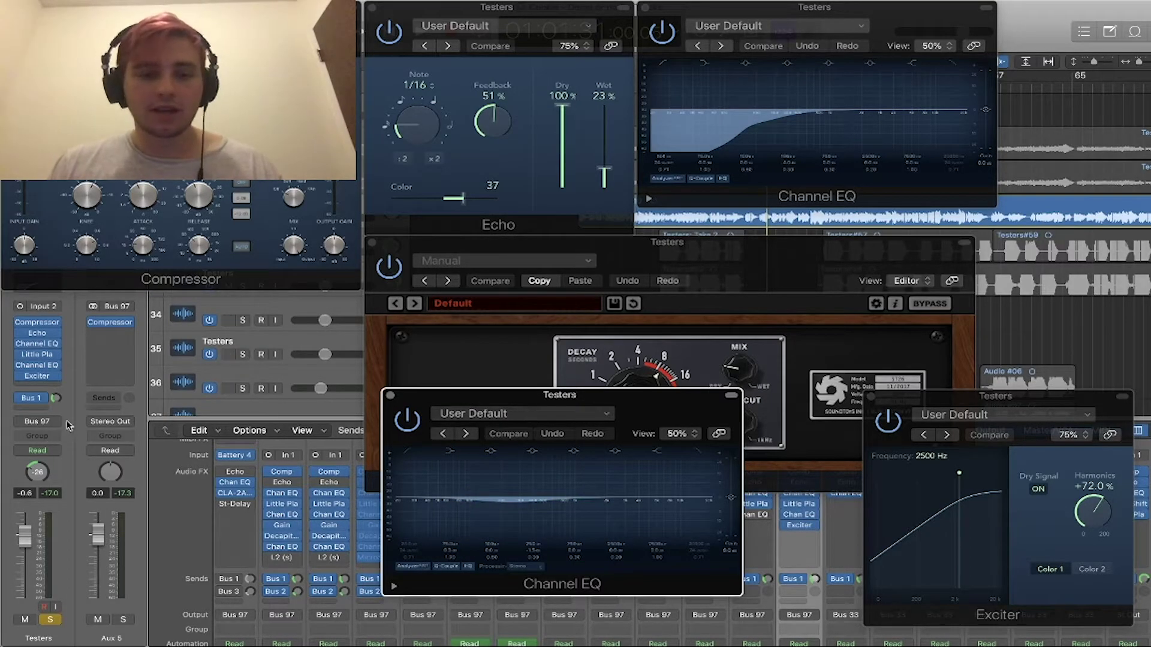
click(18, 368)
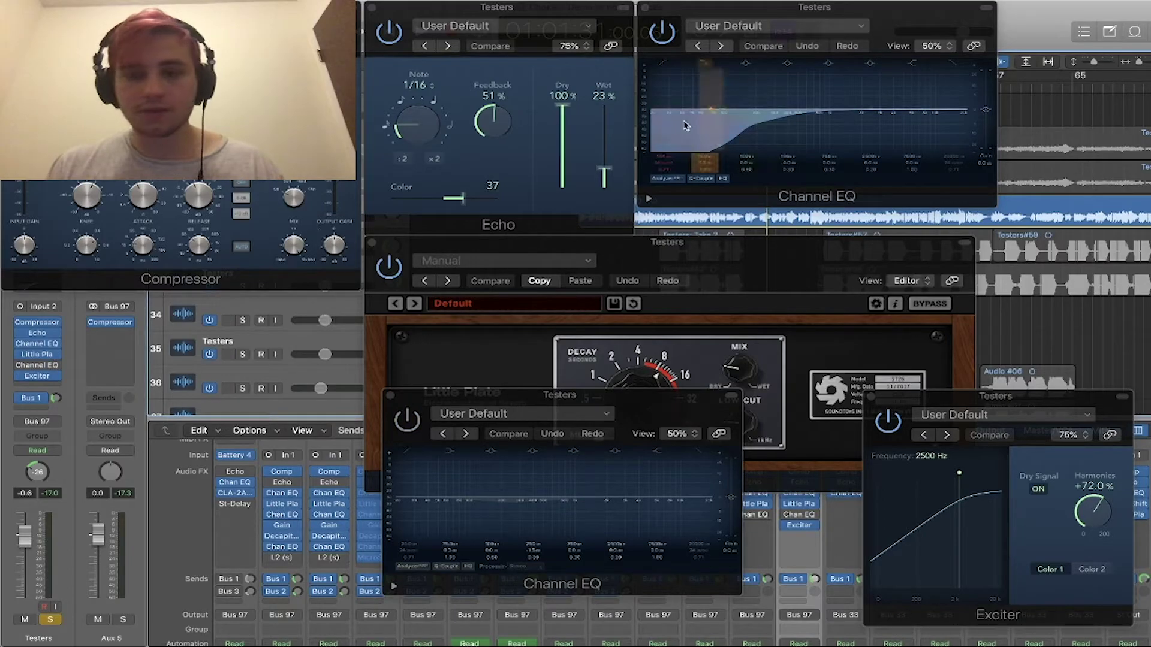
key(space)
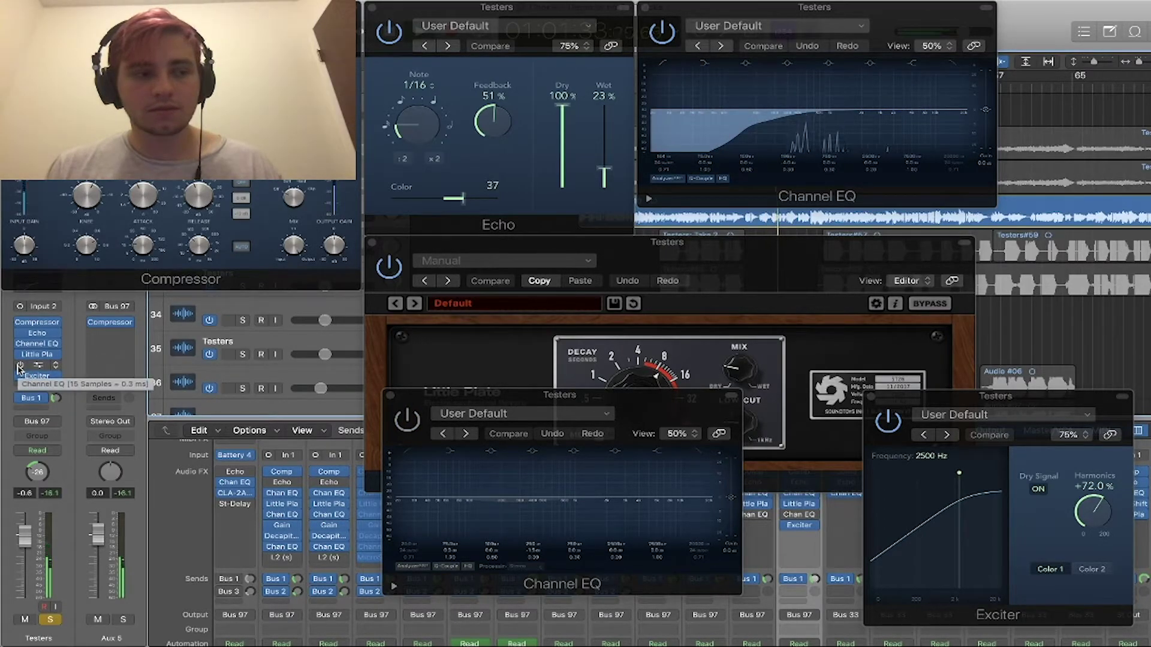
click(21, 366)
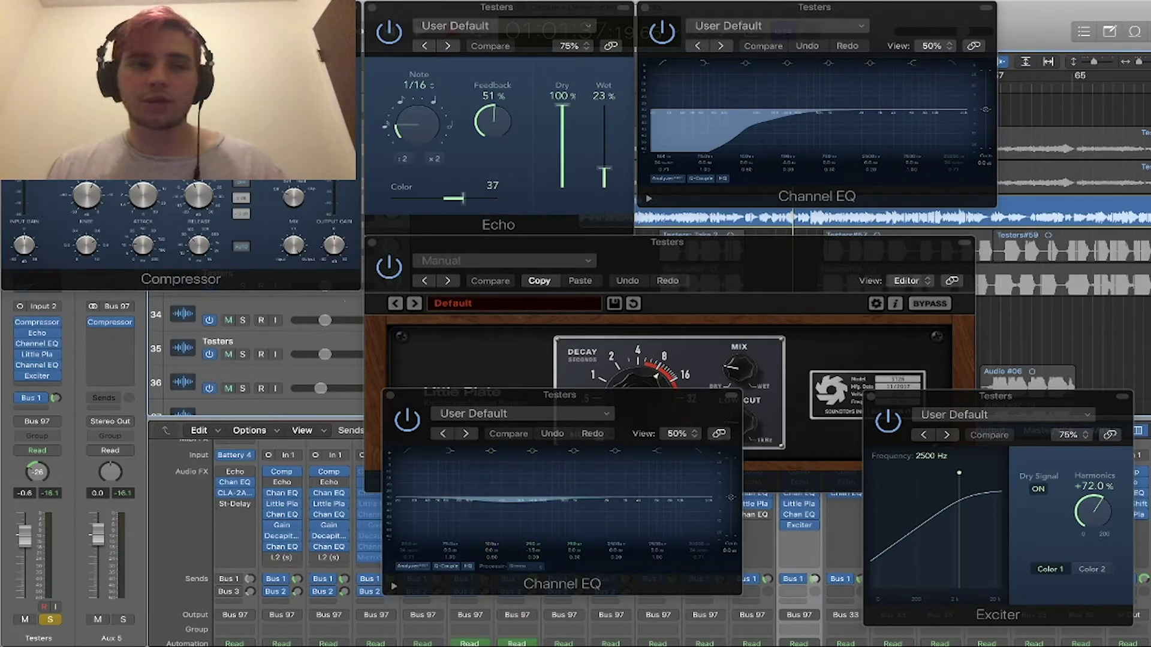
- Close all six plug-in windows of track 31
click(8, 8)
click(373, 7)
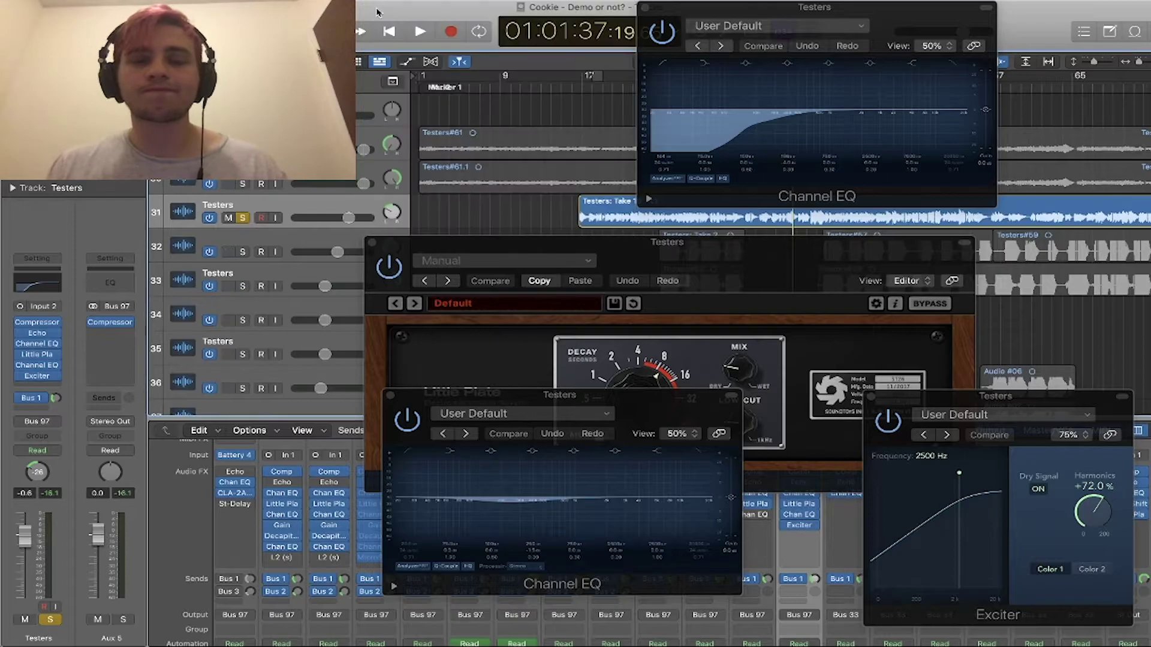
click(645, 8)
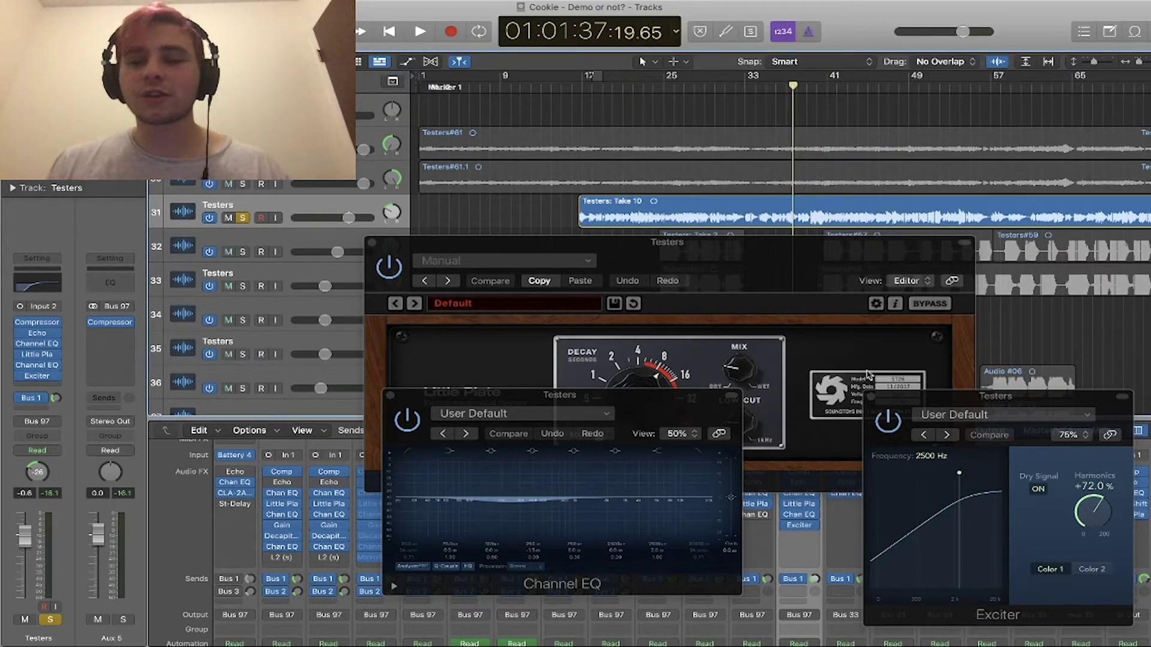
click(871, 397)
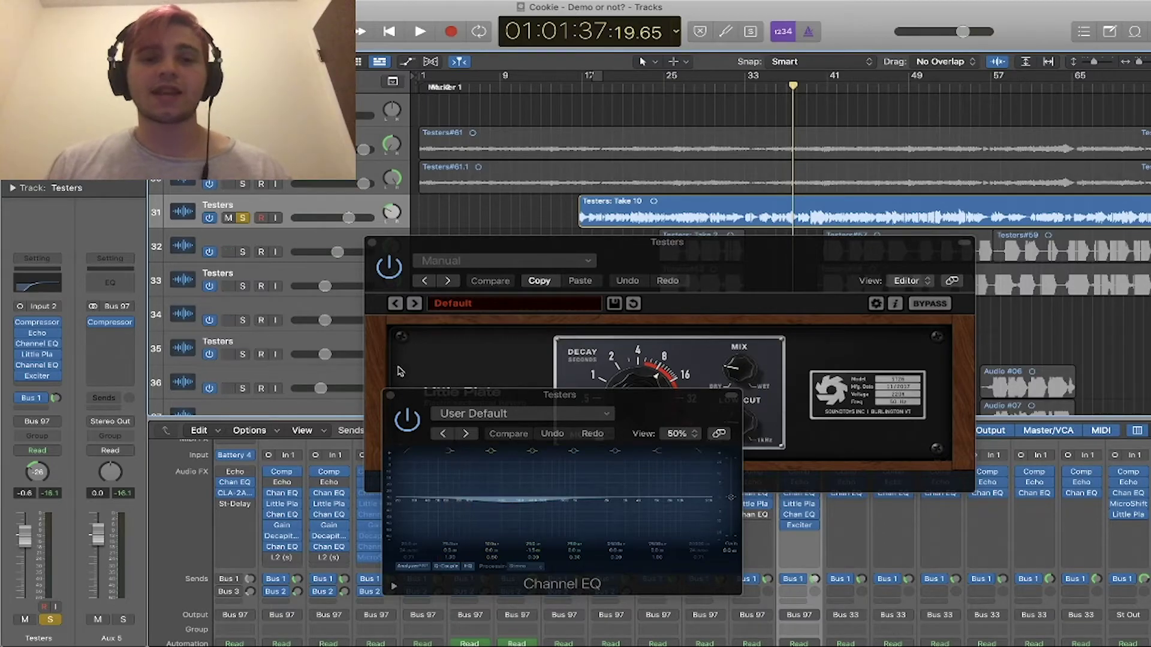
click(390, 396)
click(372, 243)
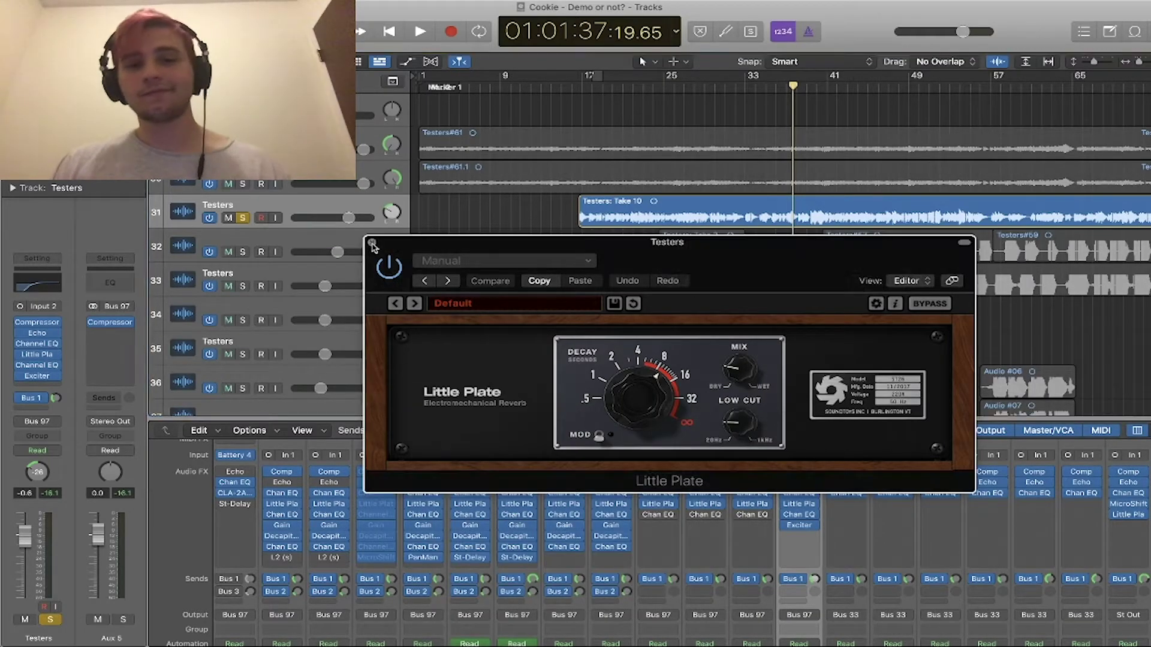
- Unsolo track 31 and create a cycle range from bar 17 to the end of the first Amadea Kit region
scroll(862, 241, down, 5)
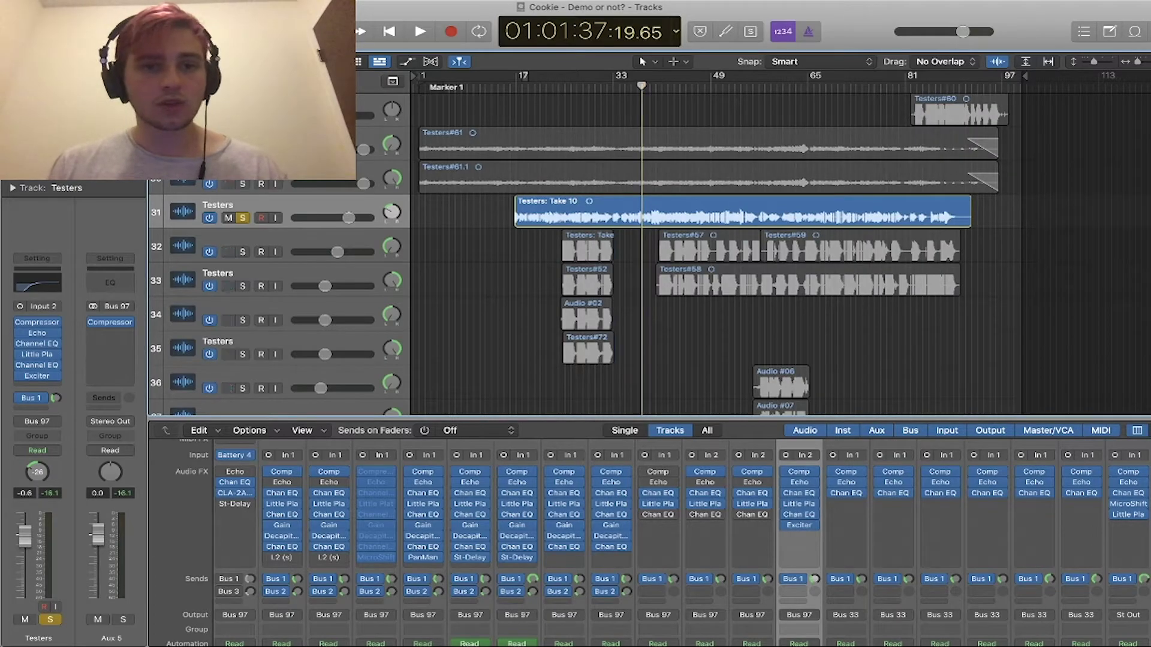
key(s)
scroll(710, 284, down, 7)
scroll(710, 284, up, 6)
scroll(710, 284, down, 3)
scroll(710, 284, up, 4)
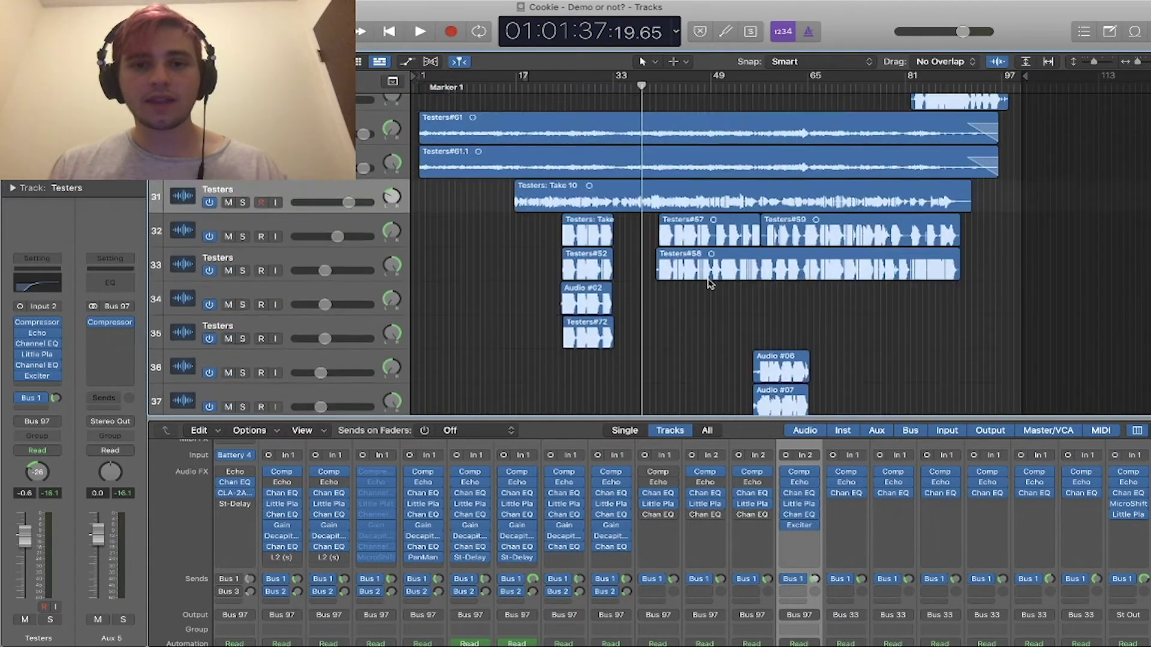
scroll(710, 284, up, 10)
scroll(710, 284, up, 8)
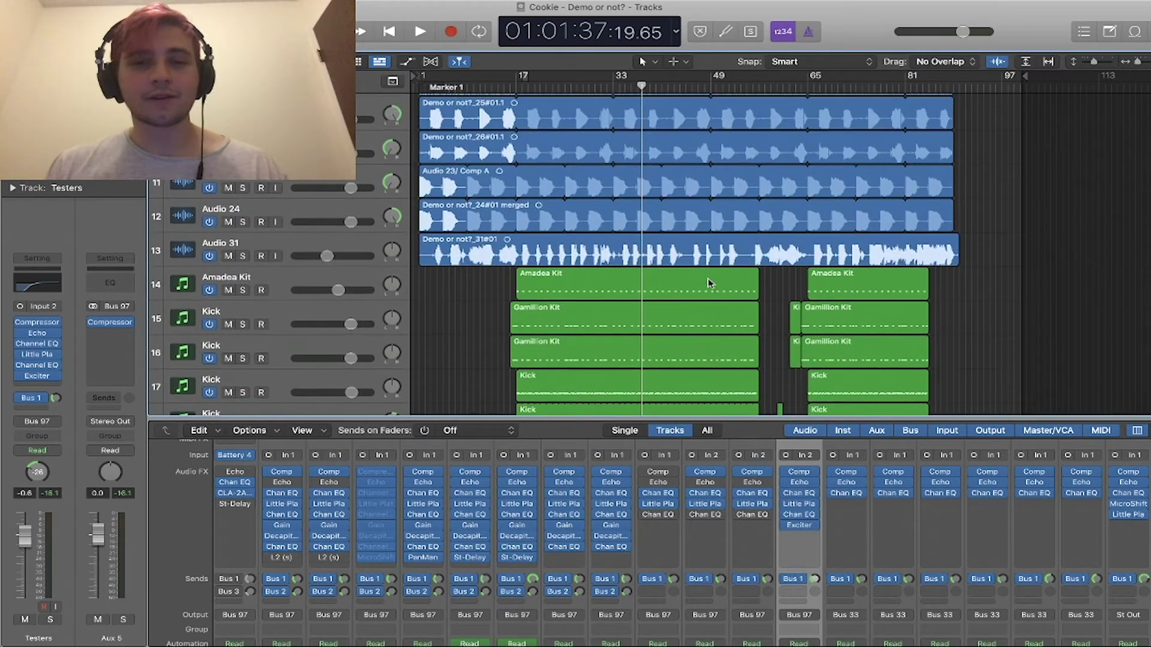
drag(521, 76, 758, 94)
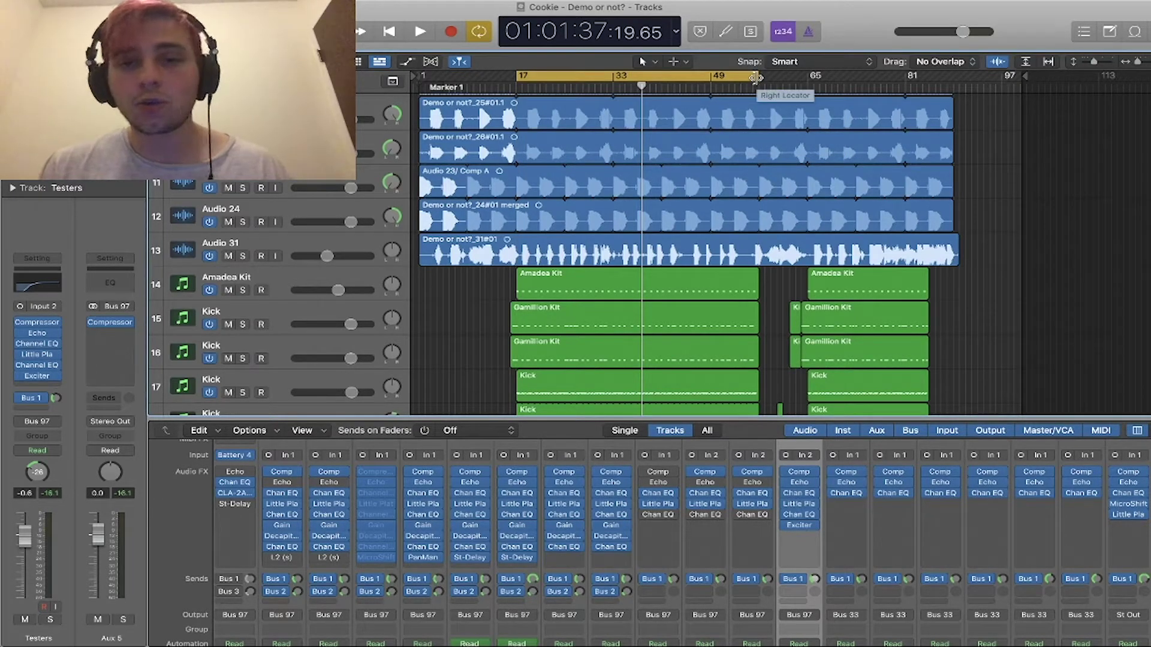
- Bring the Kick tracks into view and start cycle playback from bar 17
click(311, 279)
scroll(310, 279, down, 4)
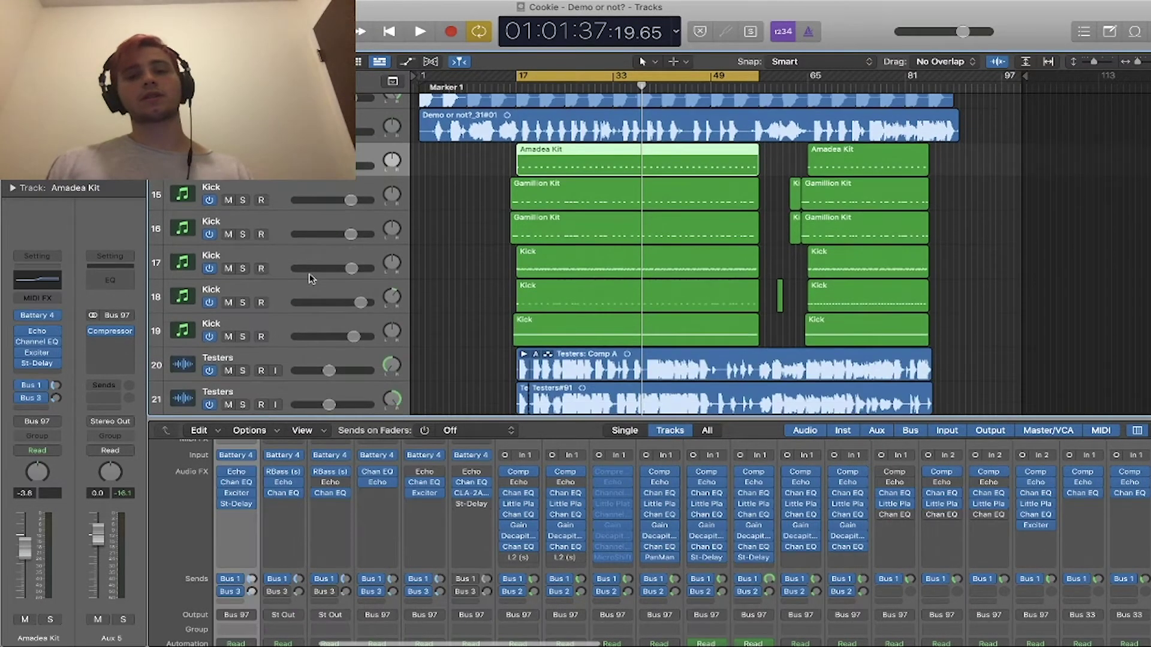
scroll(310, 278, down, 1)
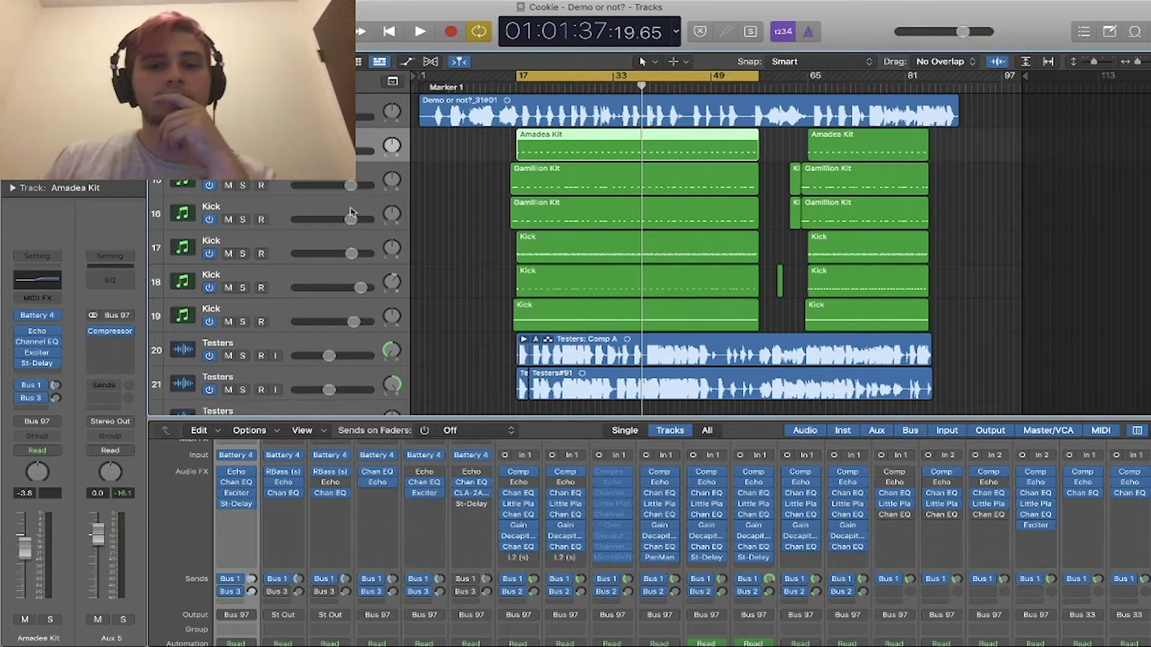
key(space)
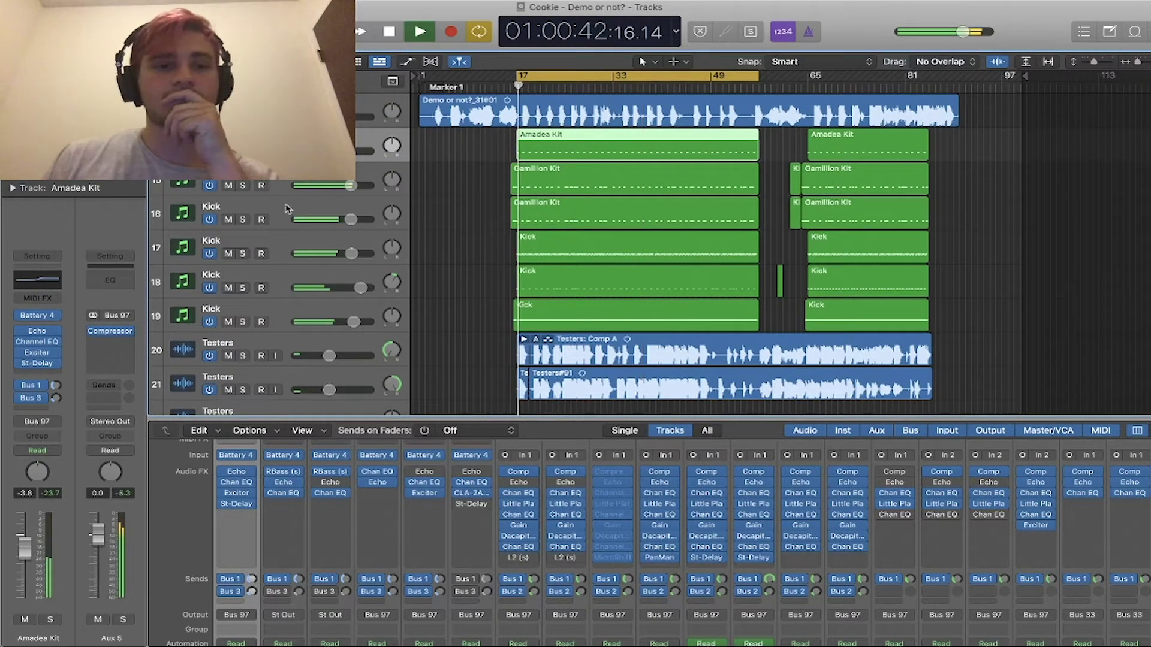
- Audition Kick track 19 soloed, unsolo it, and raise its volume to about +4.4 dB
click(279, 311)
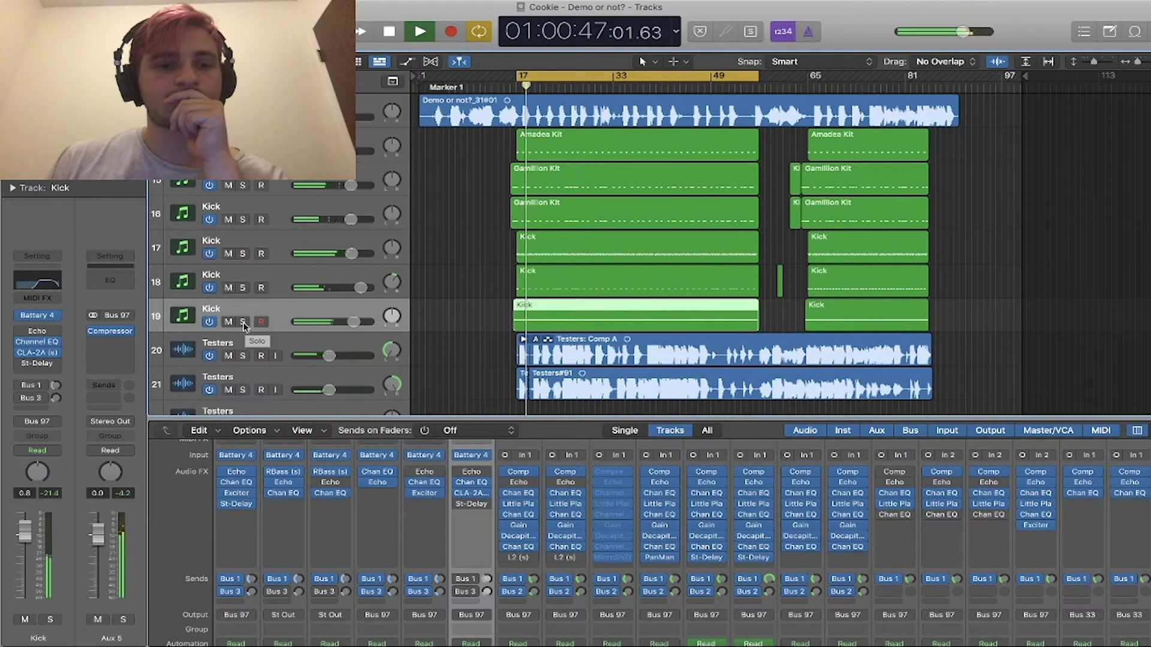
click(243, 322)
click(243, 322)
mouse_move(332, 322)
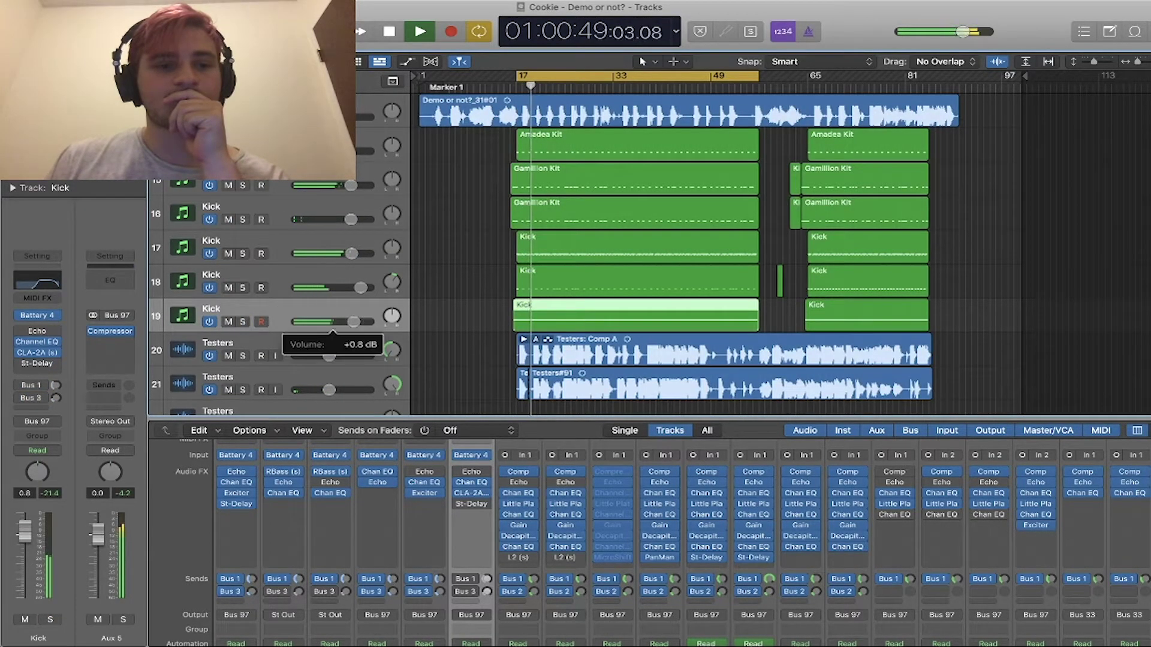
drag(356, 322, 365, 321)
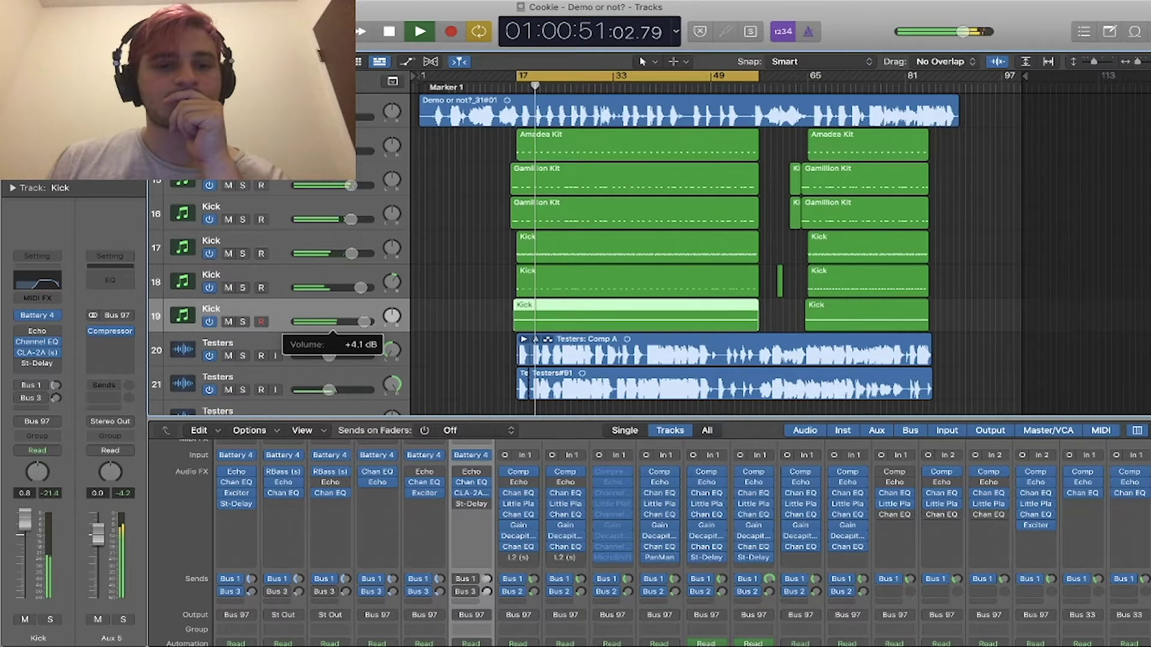
- Raise the gain slightly in track 19's CLA-2A compressor and enable the track's St-Delay
click(36, 352)
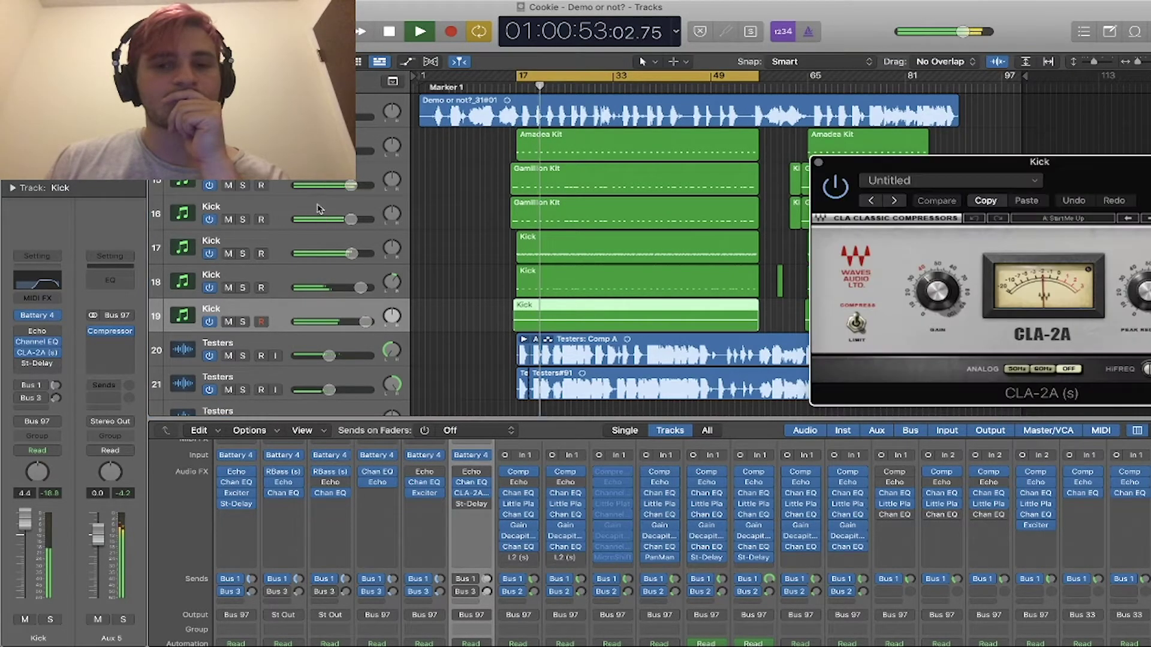
drag(937, 291, 937, 282)
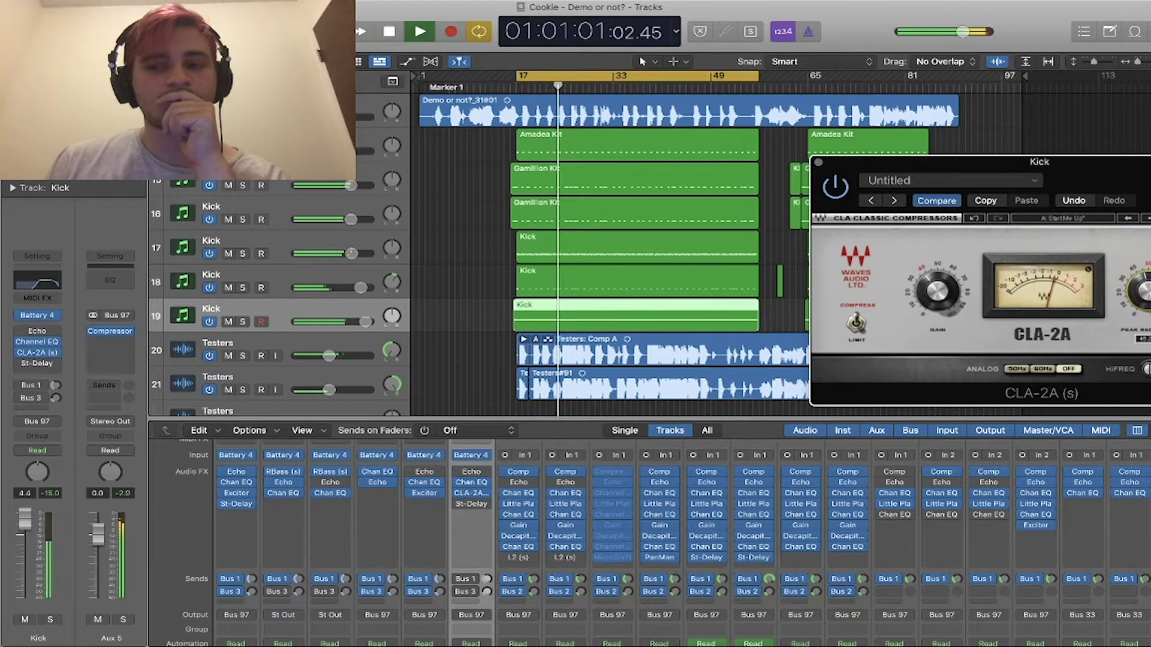
click(818, 162)
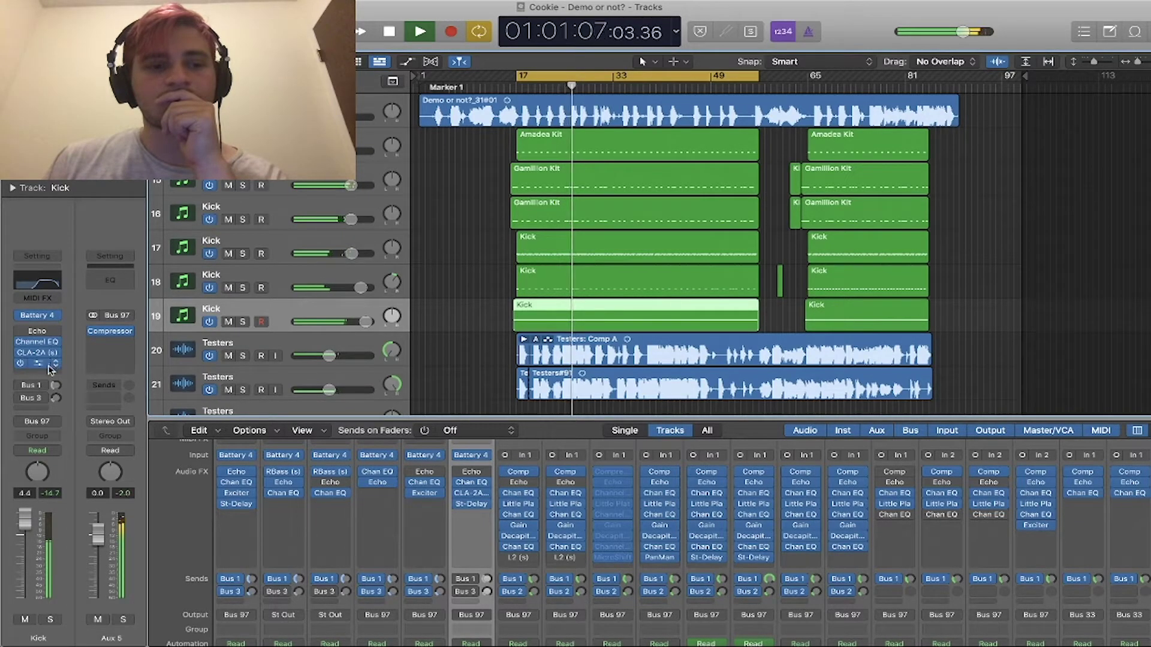
- Insert Soundtoys Decapitator between track 19's CLA-2A and St-Delay with increased drive, and enable the track's Bus 1 and Bus 3 sends
click(53, 363)
mouse_move(90, 579)
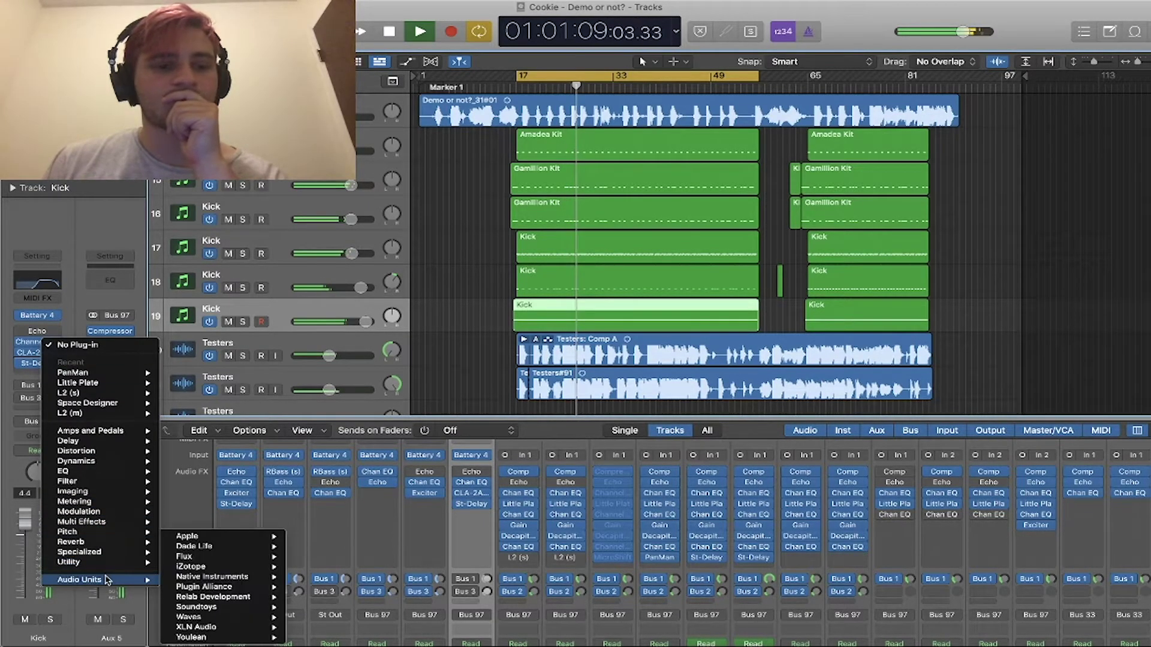
mouse_move(252, 607)
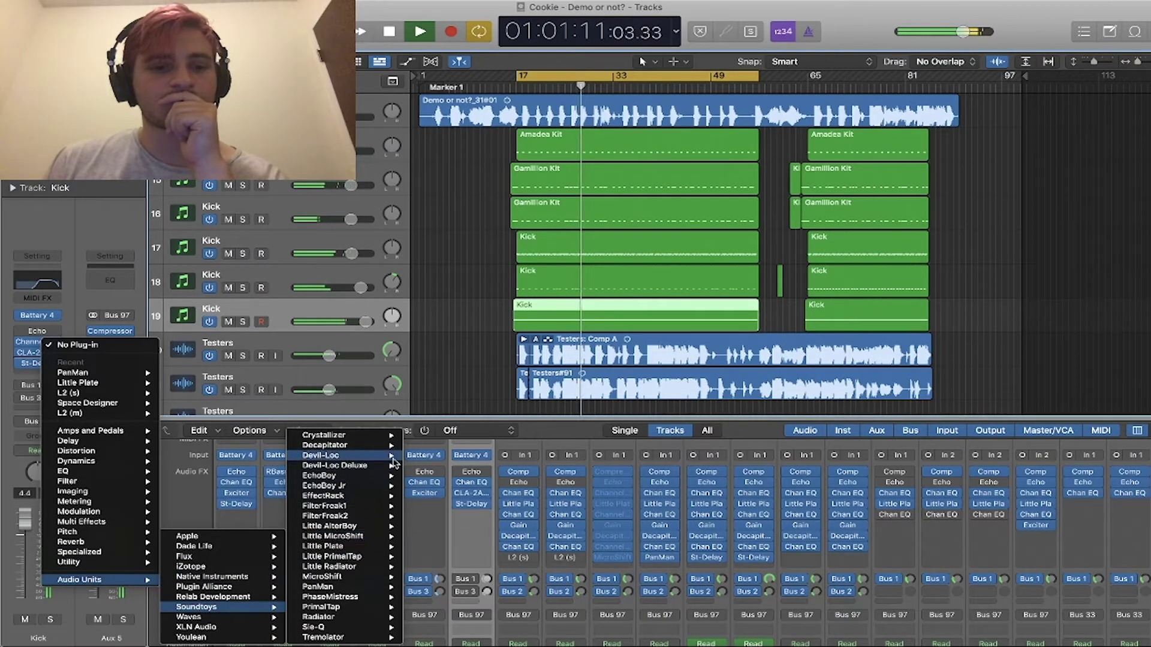
mouse_move(386, 445)
click(442, 448)
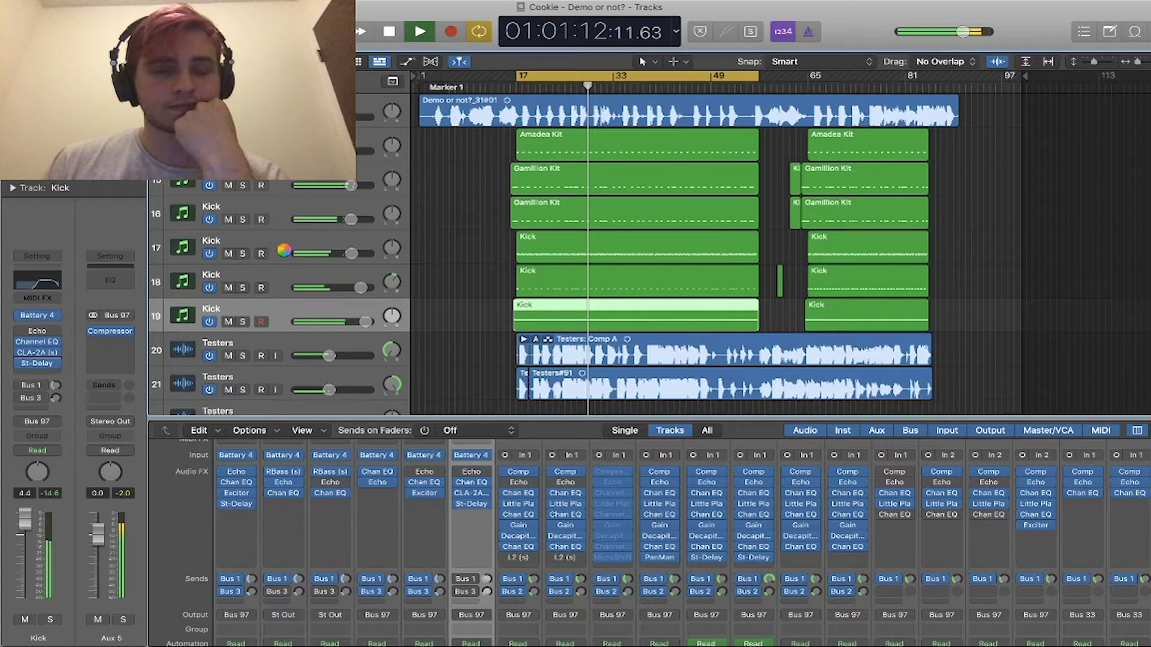
drag(461, 361, 460, 333)
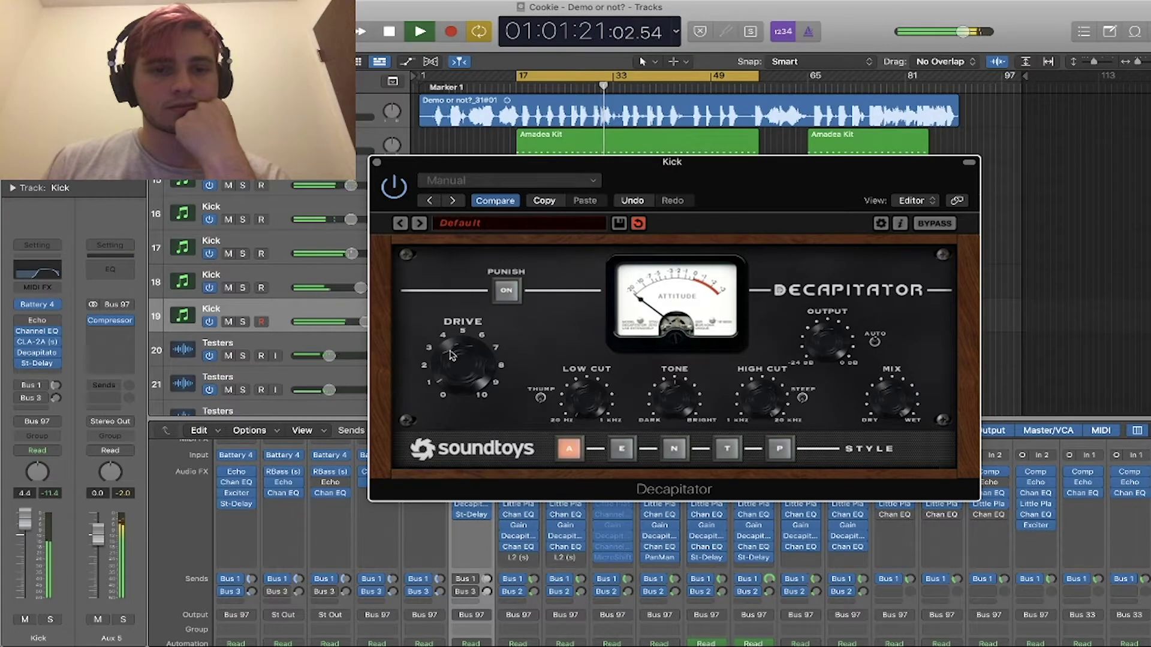
click(378, 164)
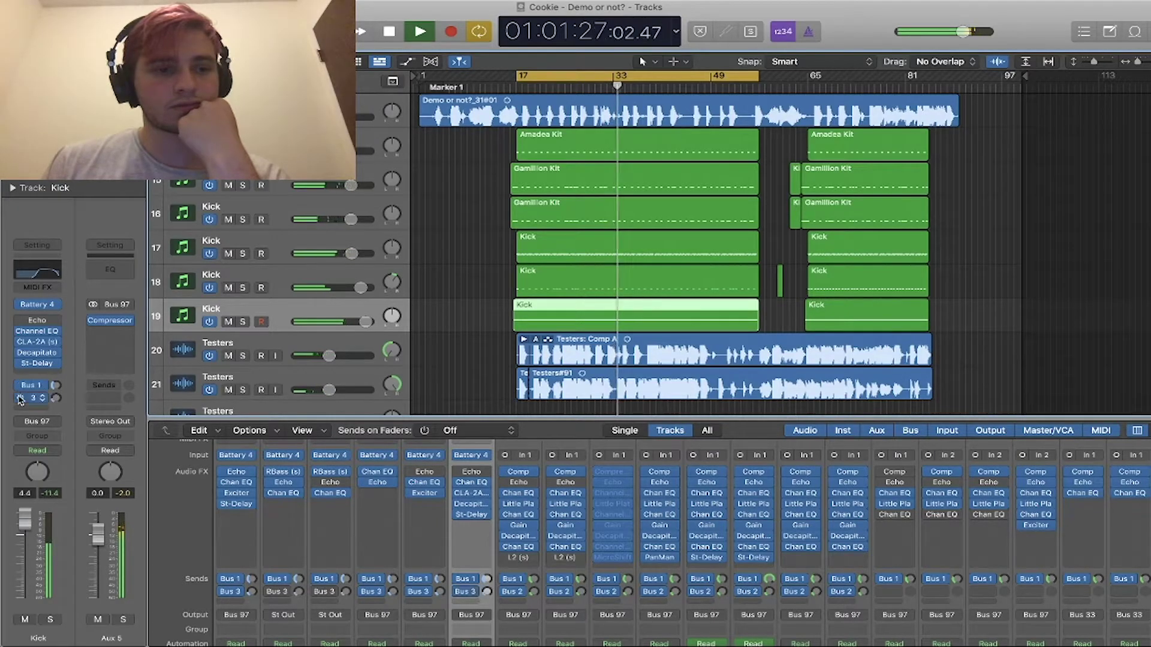
- Compare the mix with Kick track 18 muted and unmuted, and audition the track soloed
click(229, 288)
click(230, 288)
click(243, 288)
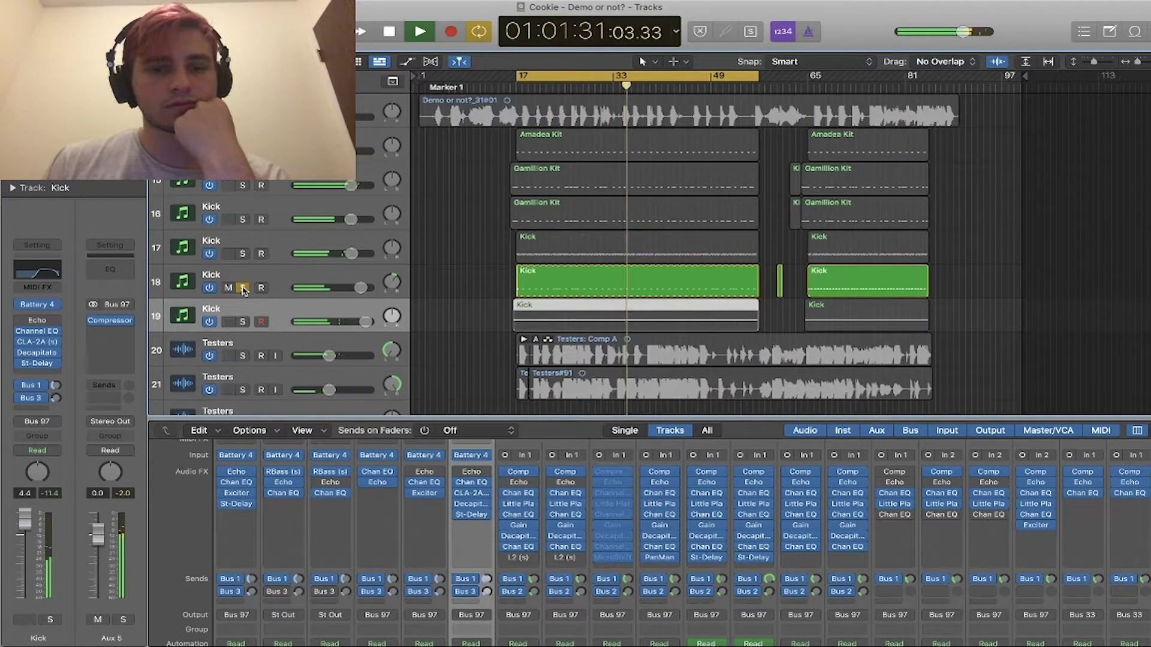
click(242, 289)
- Insert a stereo Gain plug-in after the Exciter on Kick track 18 and set it to about +11 dB
click(236, 276)
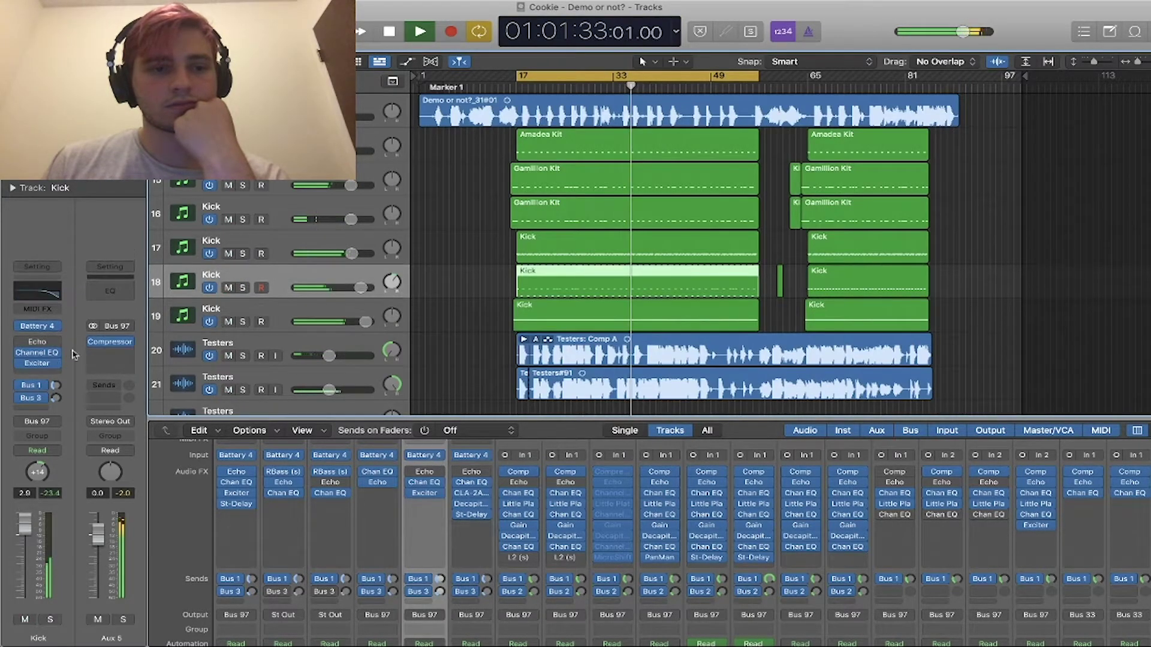
click(45, 374)
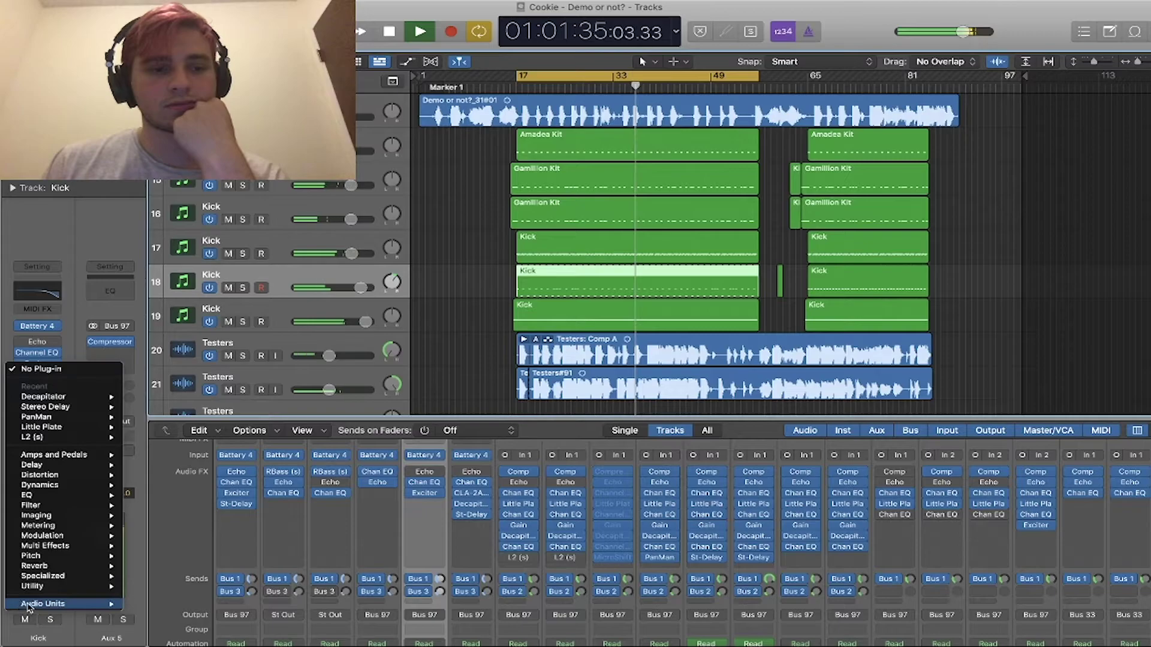
mouse_move(77, 601)
mouse_move(55, 580)
mouse_move(180, 597)
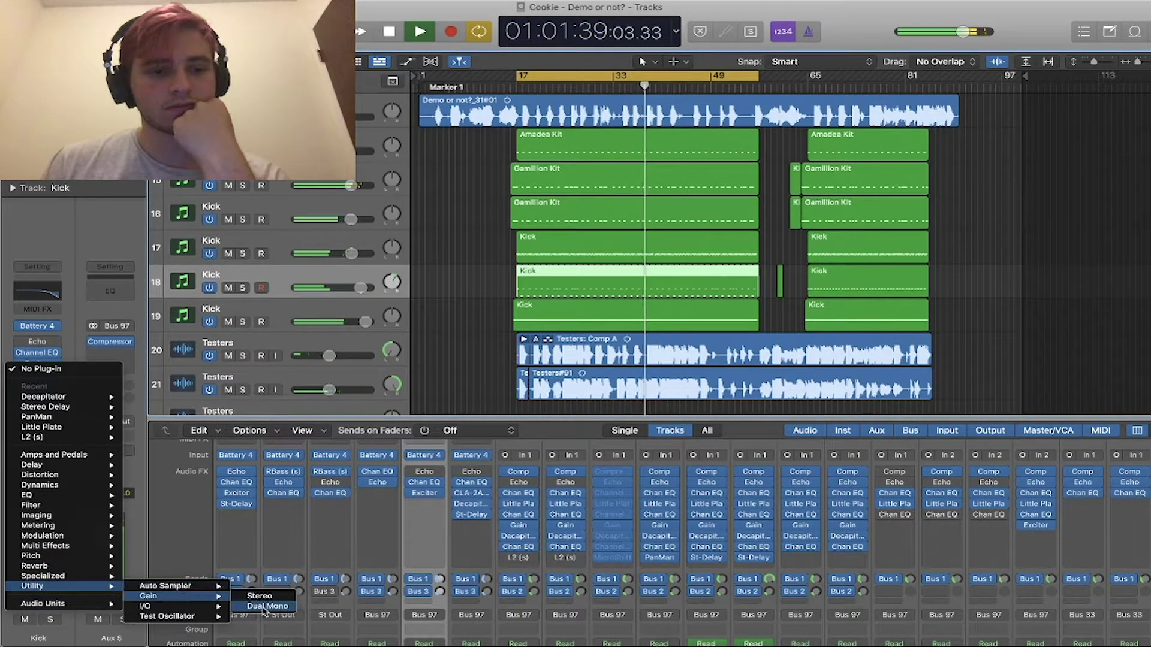
click(264, 596)
drag(414, 267, 412, 243)
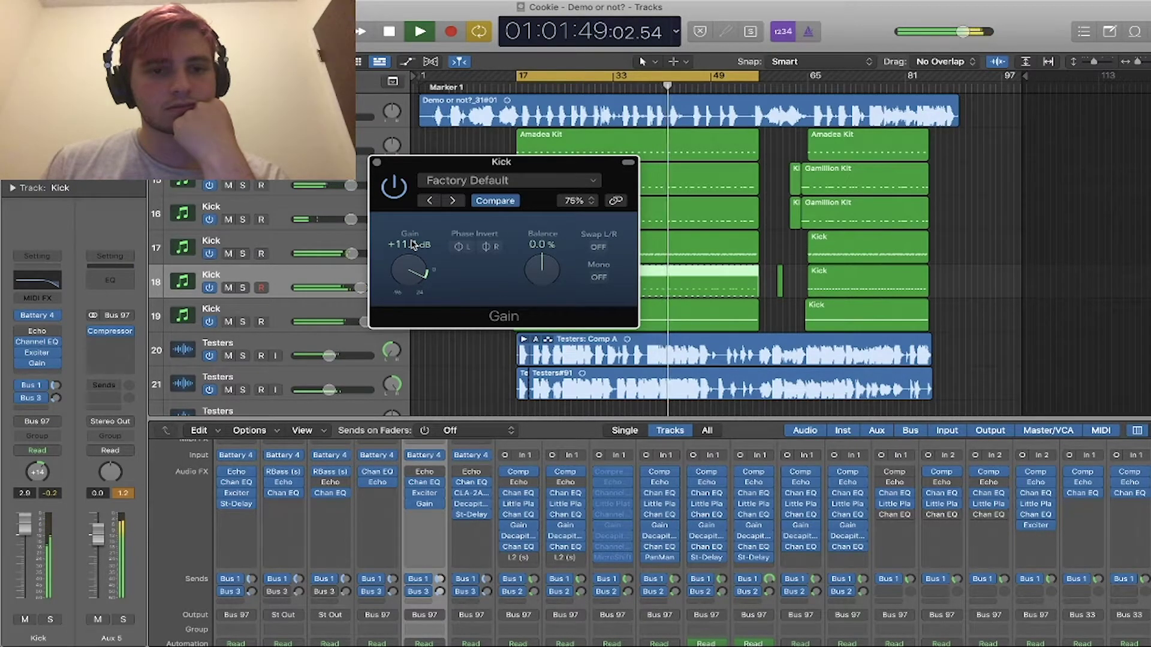
click(377, 162)
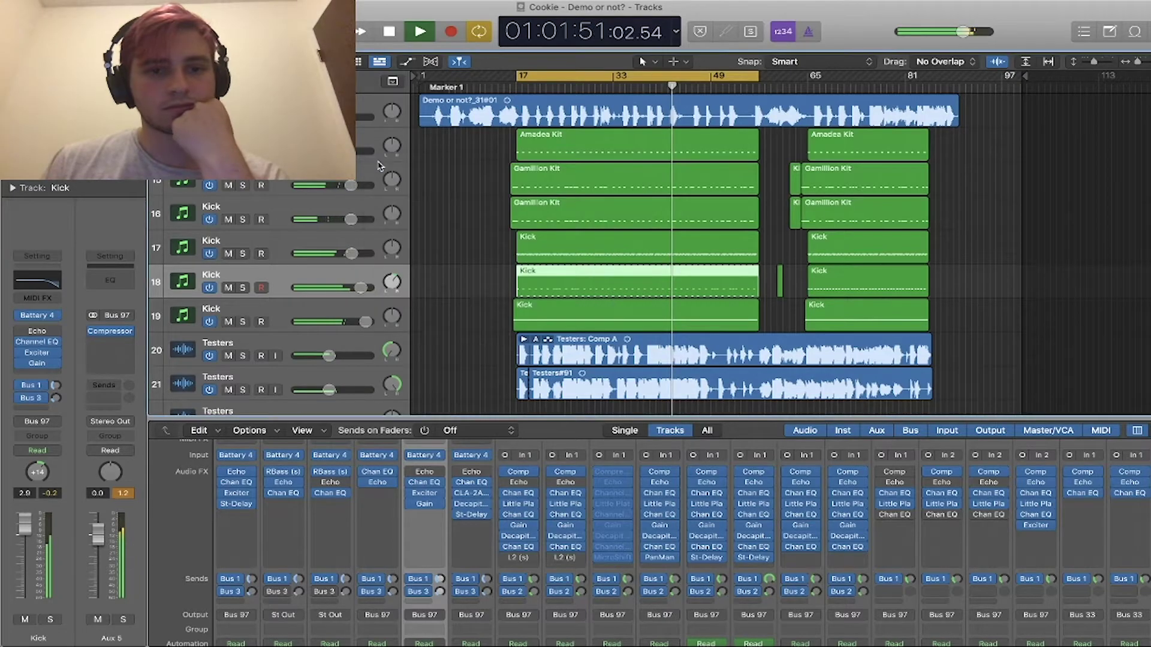
- Audition Kick track 17 soloed, unsolo it, and raise its volume to about +4.9 dB
click(318, 243)
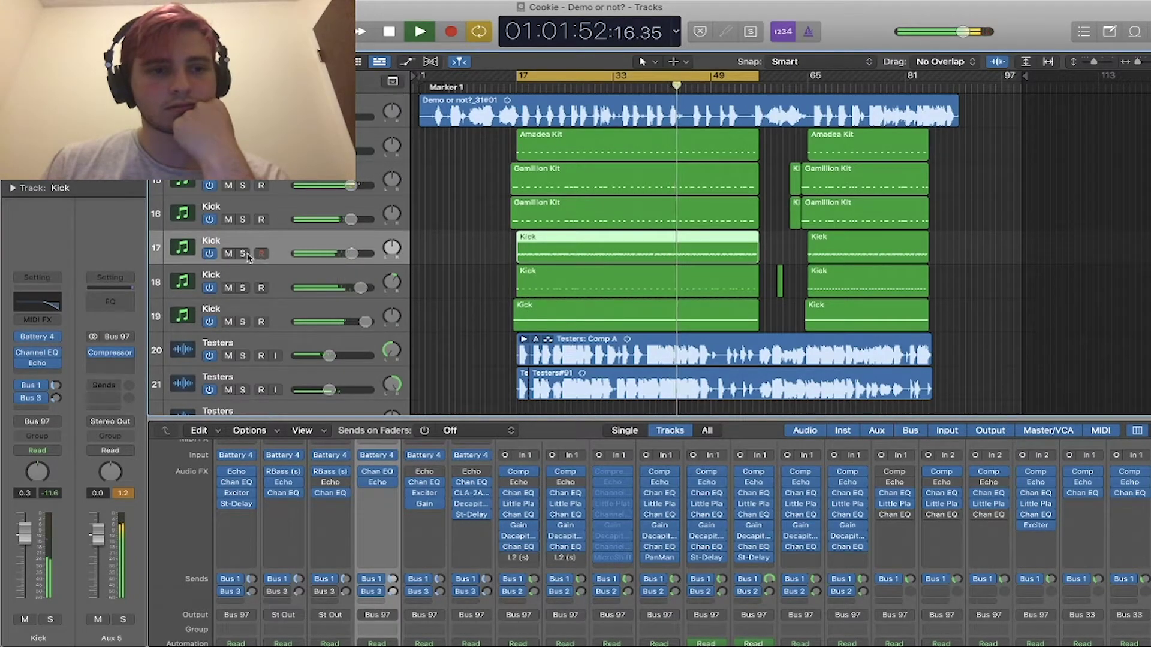
click(244, 254)
click(243, 254)
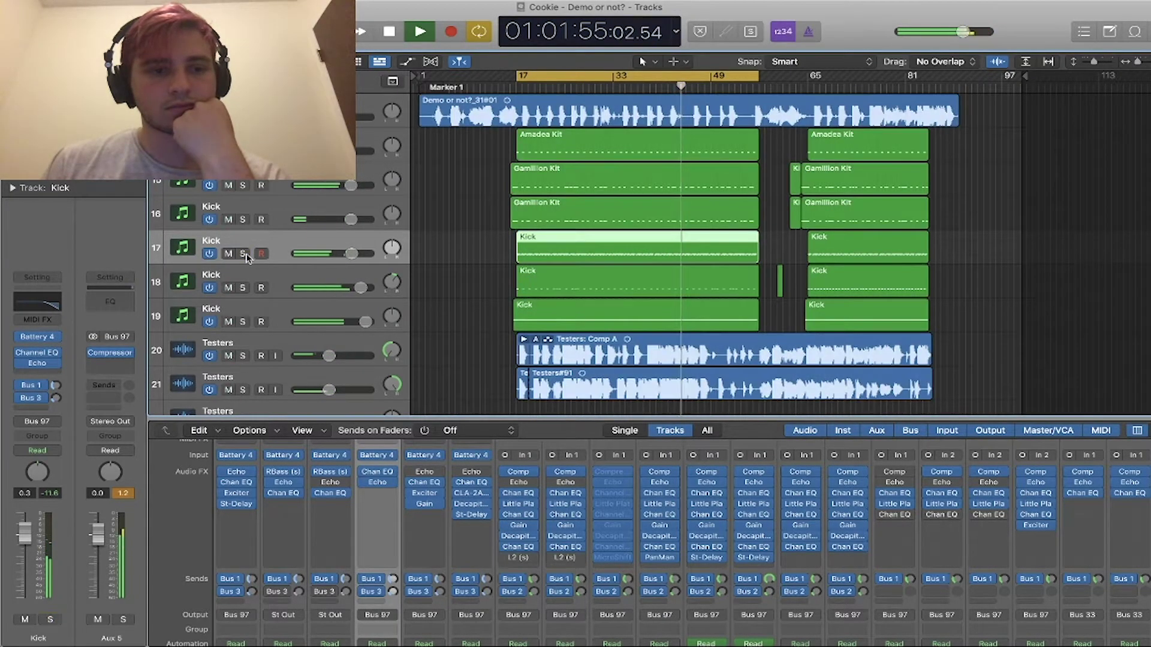
drag(352, 254, 389, 257)
- Insert the Little Plate reverb after the Echo on Kick track 17
click(37, 373)
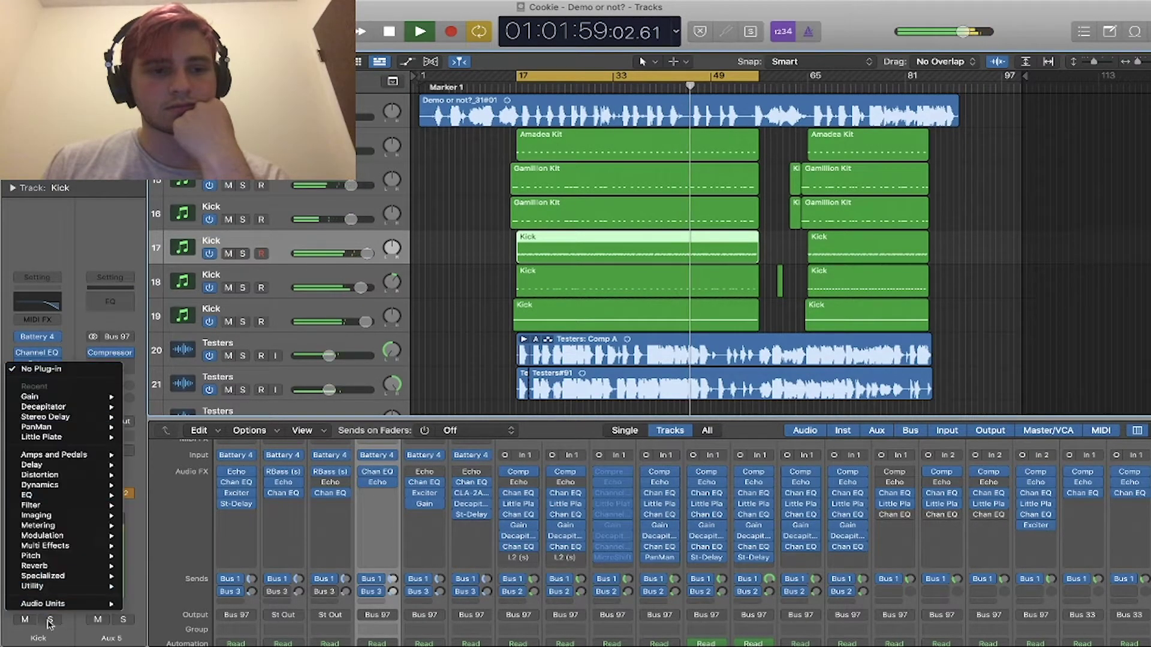
mouse_move(79, 438)
click(153, 438)
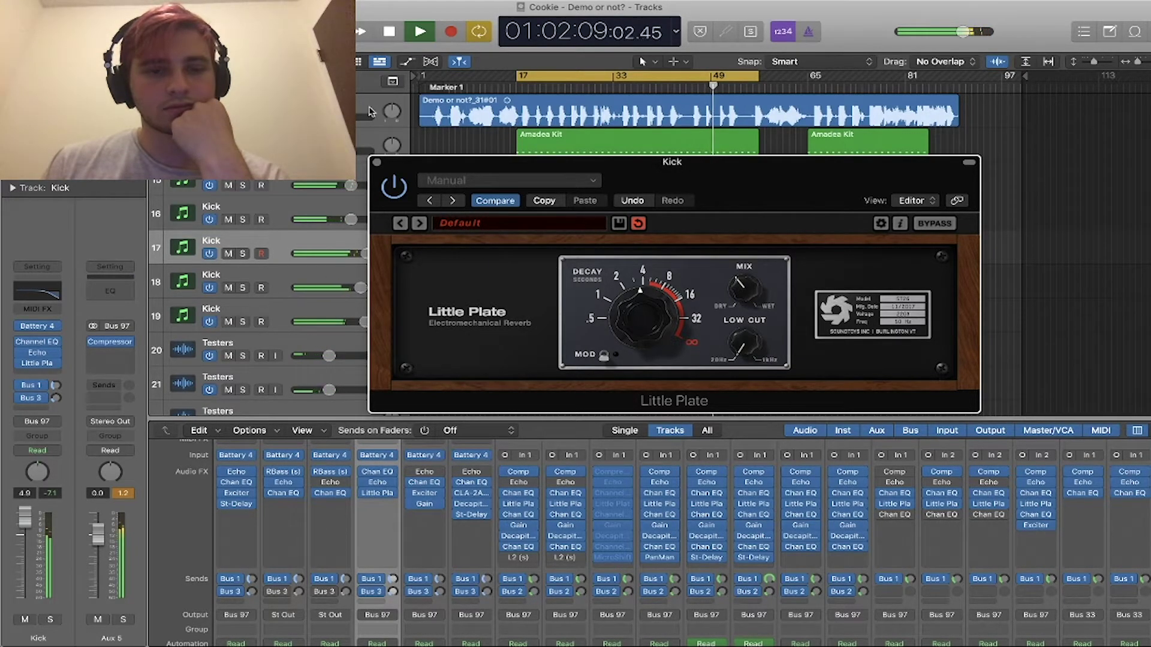
click(377, 162)
- Add a Gain plug-in set to +3.0 dB after track 17's Little Plate, and raise the reverb's mix
click(37, 373)
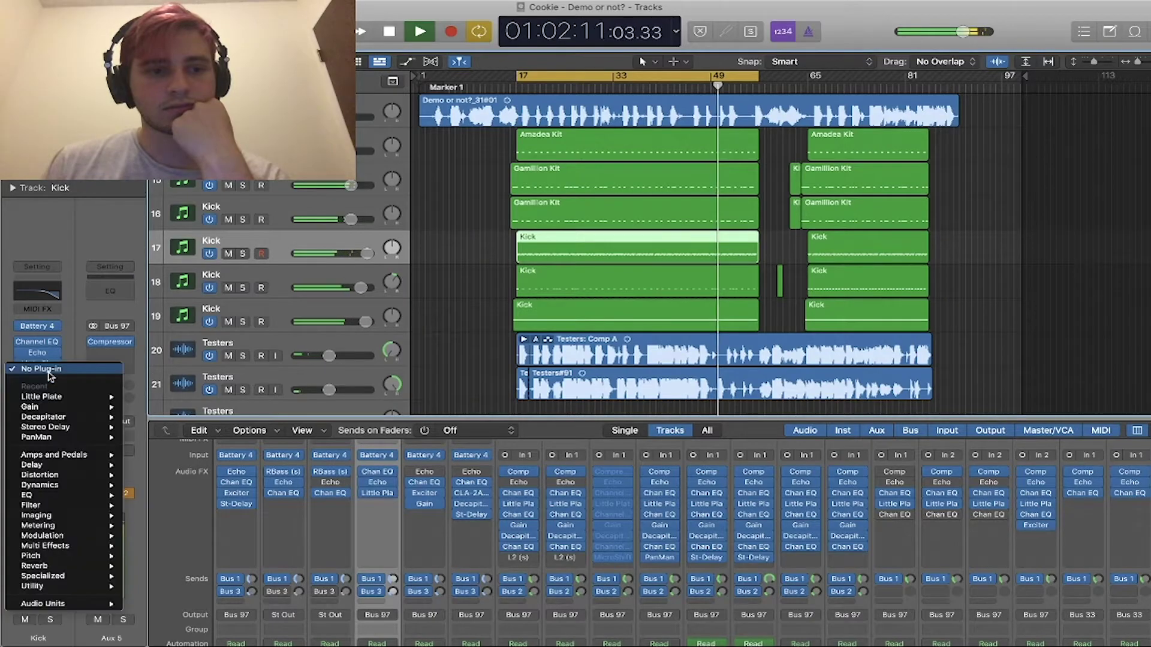
click(153, 407)
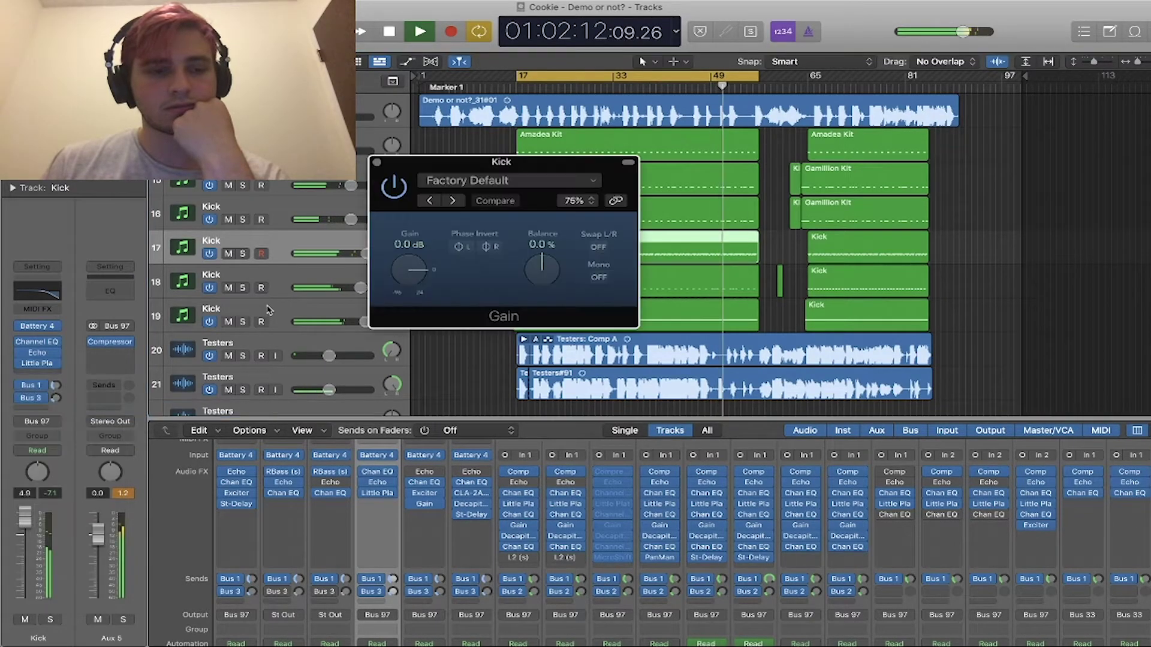
drag(406, 271, 418, 263)
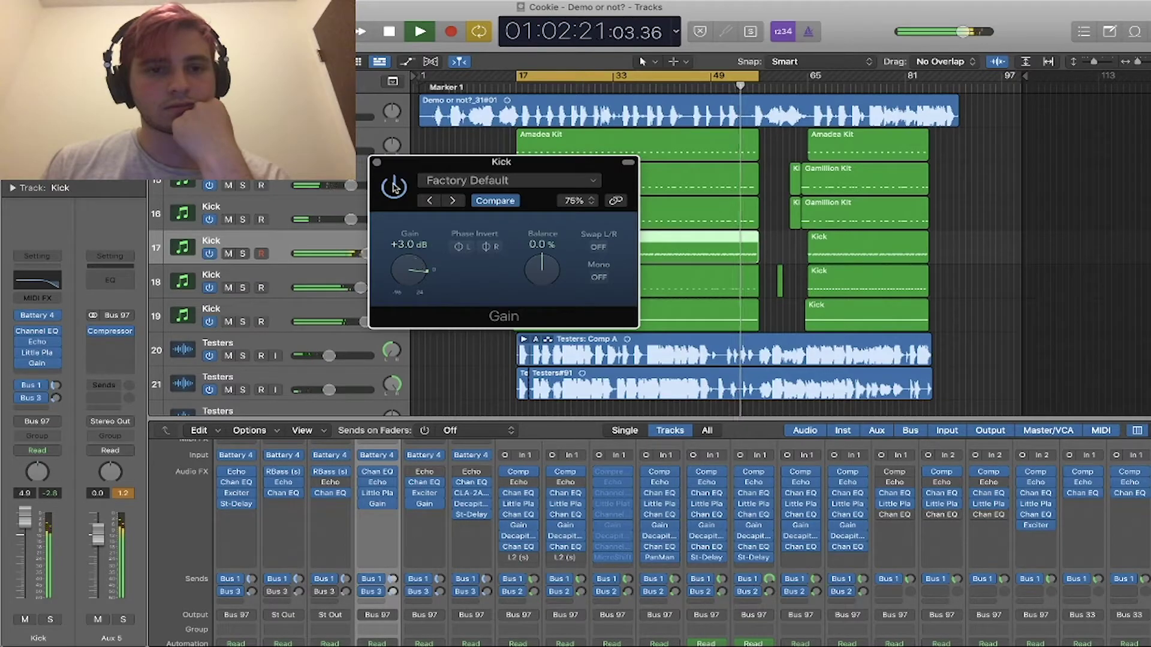
click(377, 163)
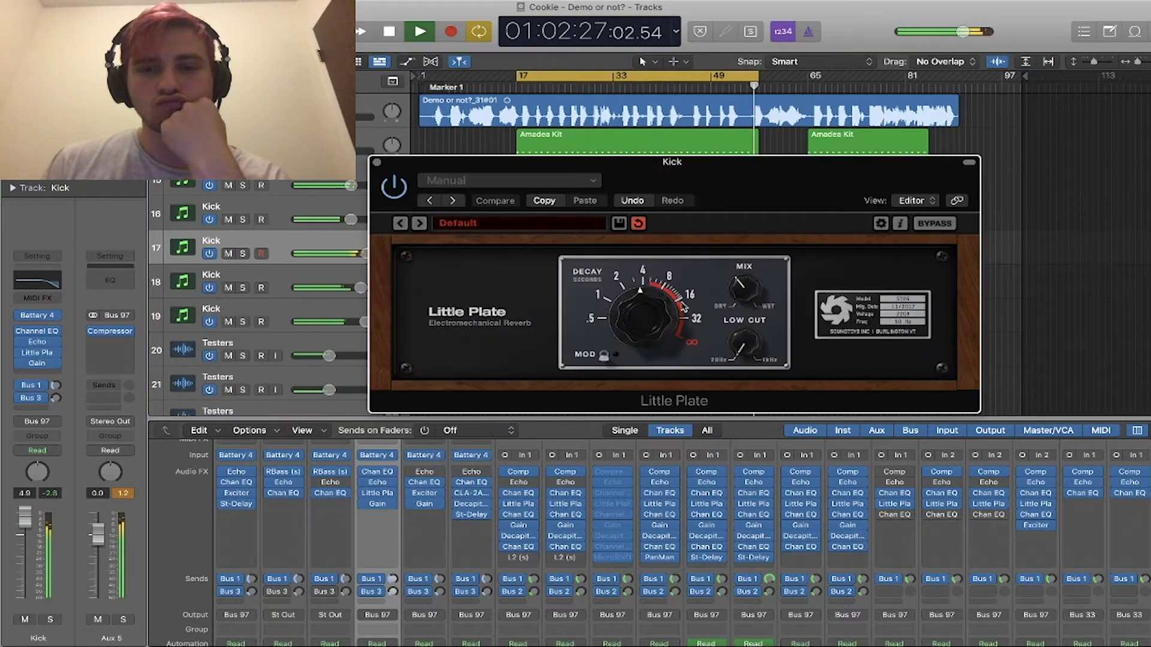
drag(756, 282, 758, 283)
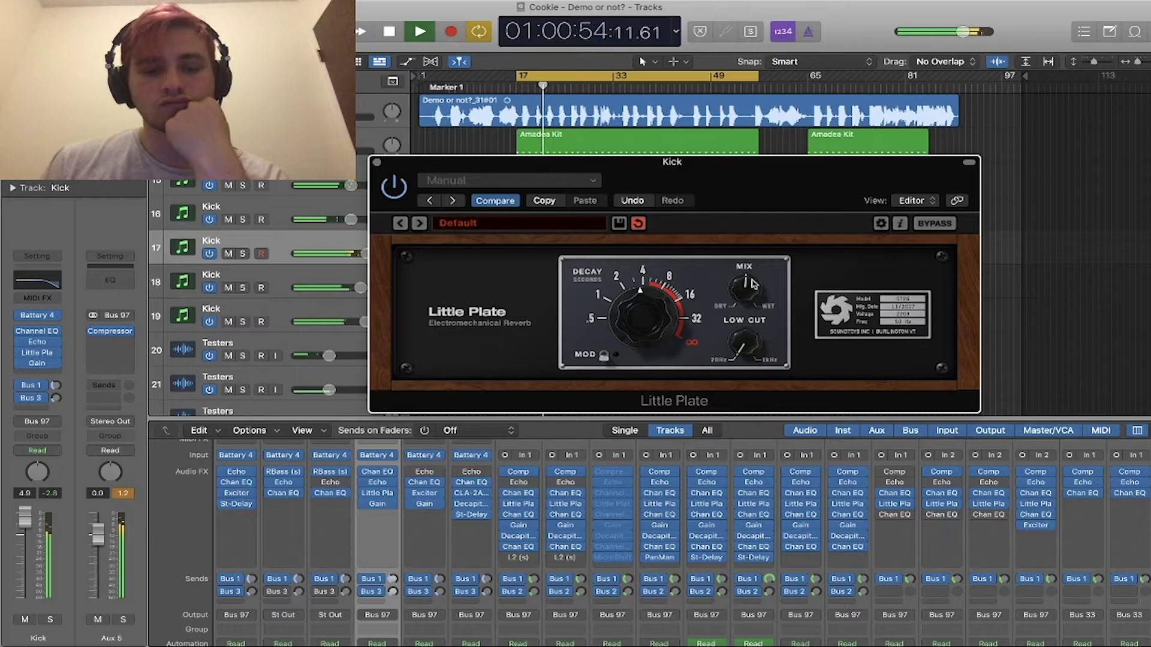
click(376, 164)
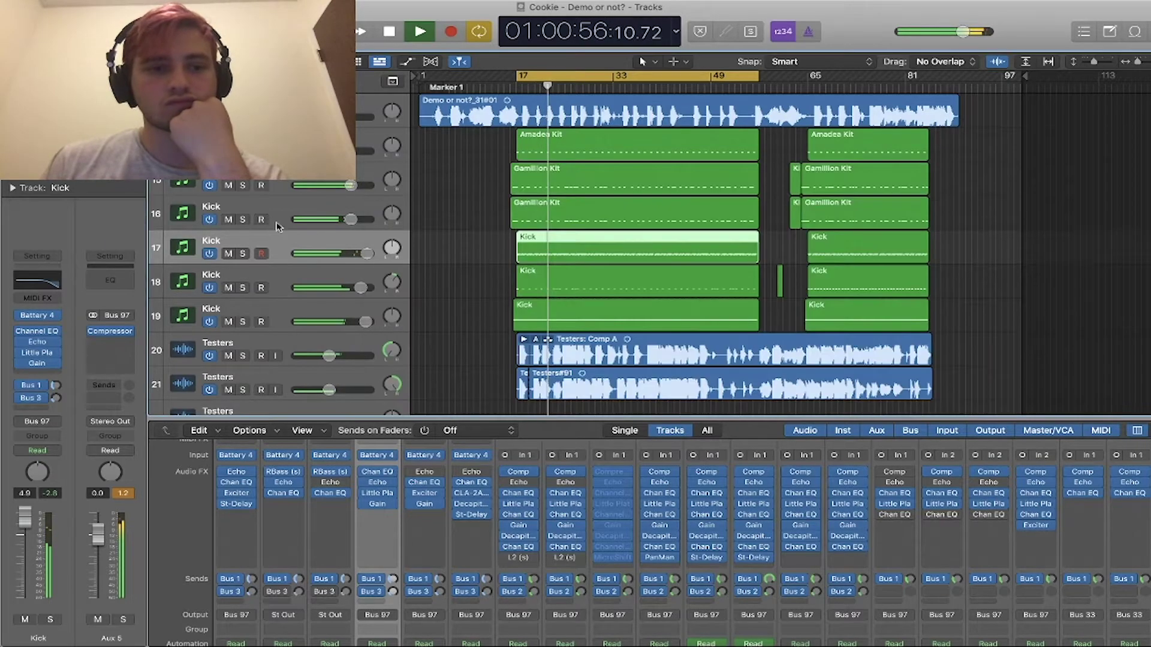
- Audition Kick track 16 soloed, then return it to the full mix
click(352, 217)
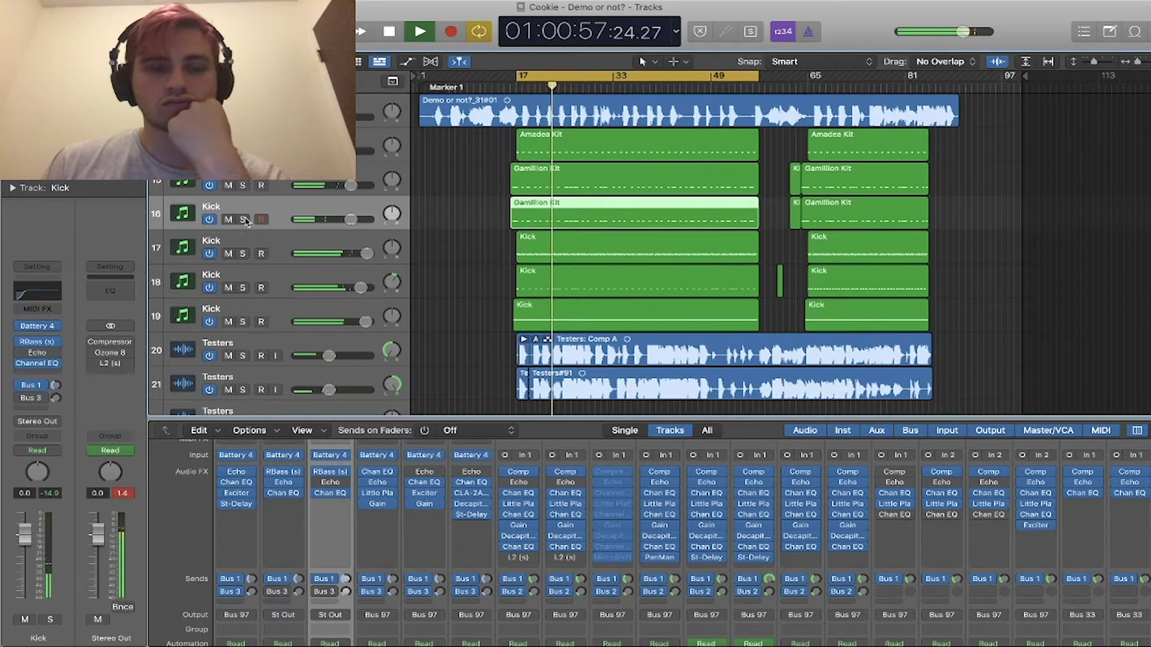
click(244, 219)
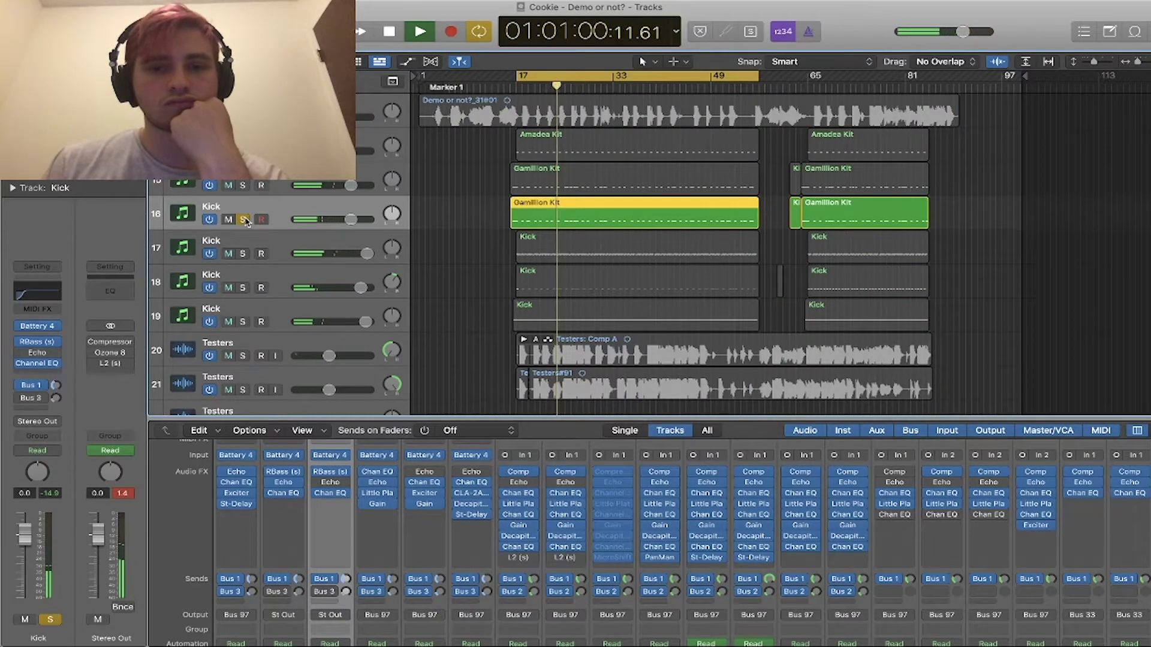
click(244, 220)
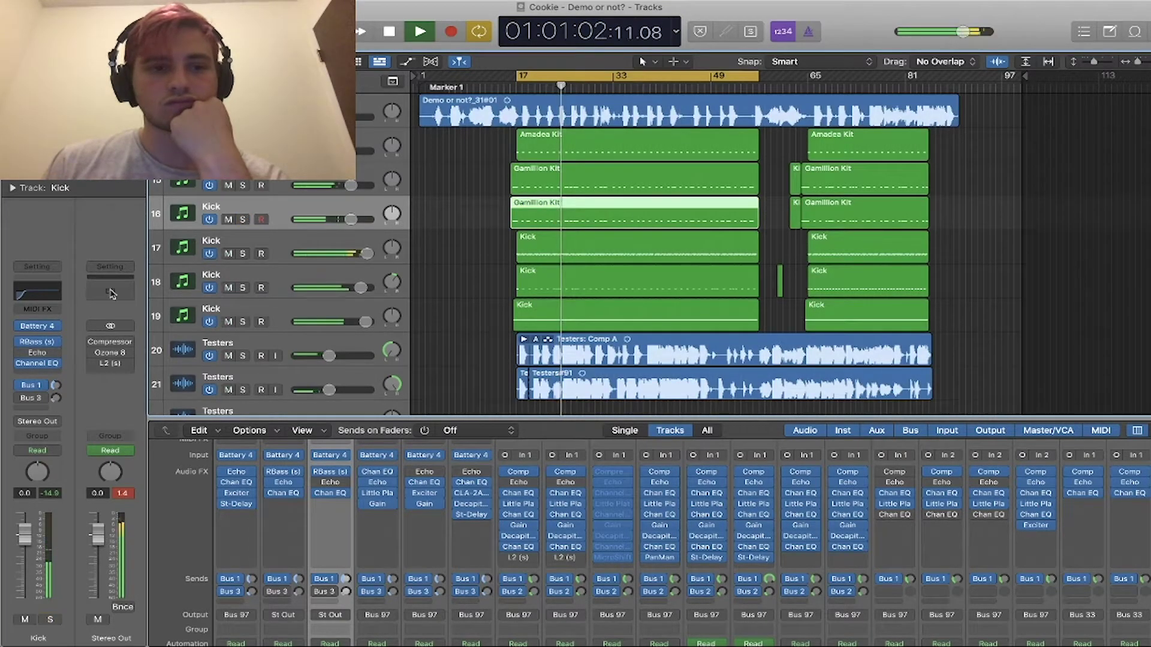
- Raise the intensity of track 16's RBass and set its frequency to about 51 Hz
click(37, 345)
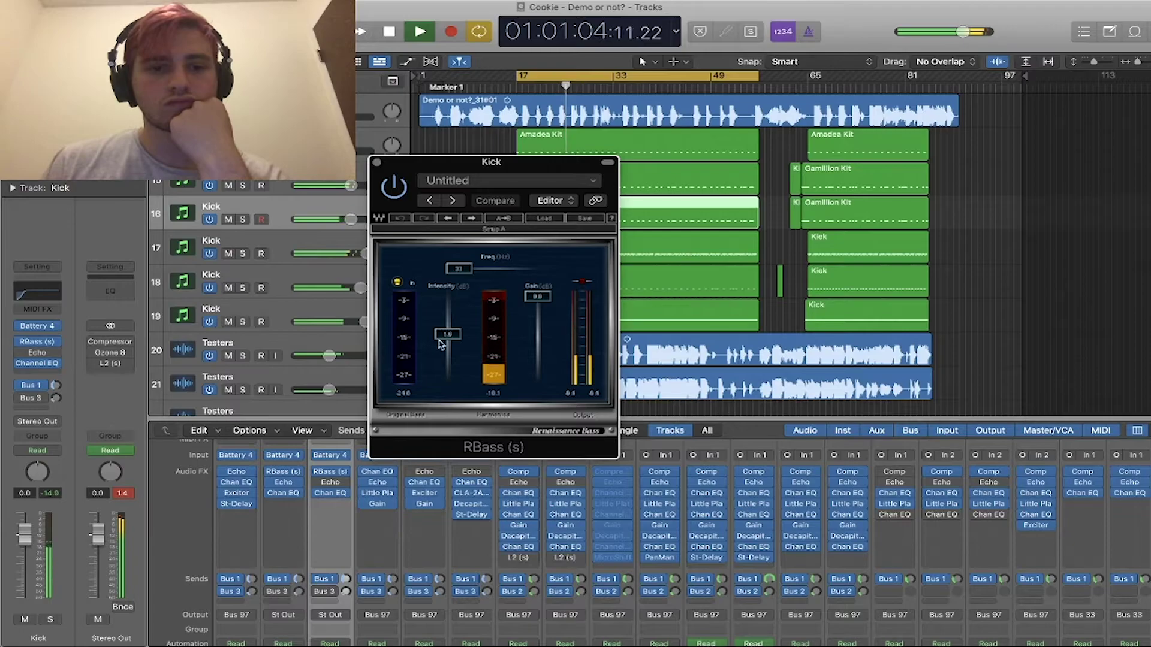
drag(447, 333, 448, 323)
drag(459, 269, 474, 269)
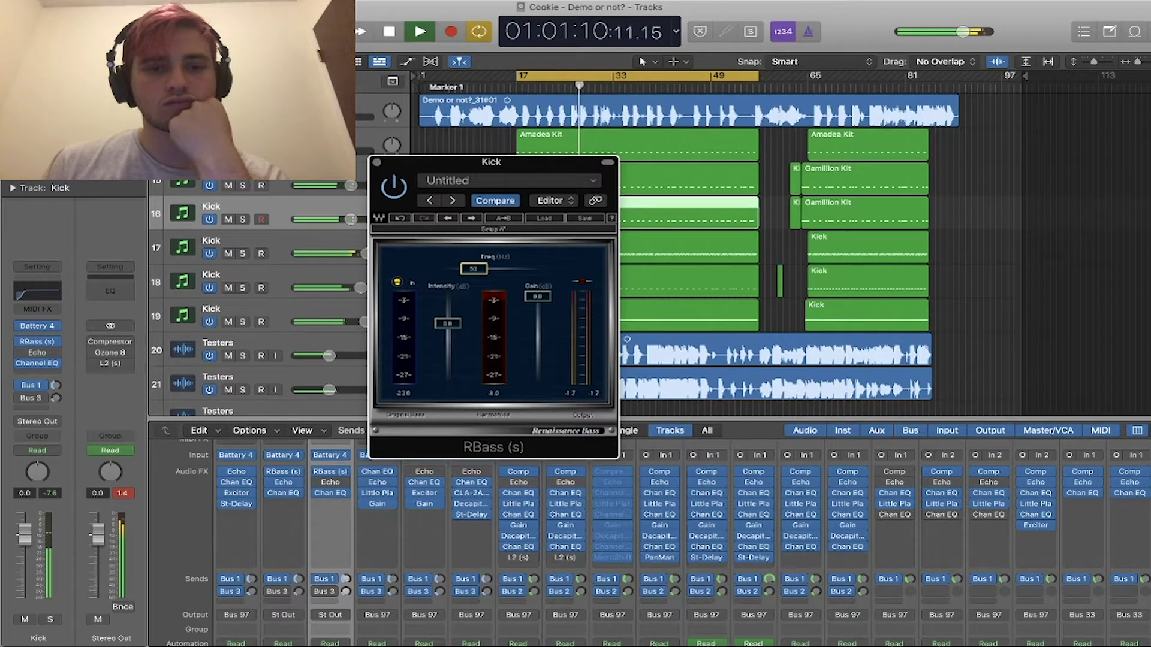
- Compare track 16's RBass edits with its previous setting, close the plug-in, and solo Kick tracks 15 and 16
click(505, 203)
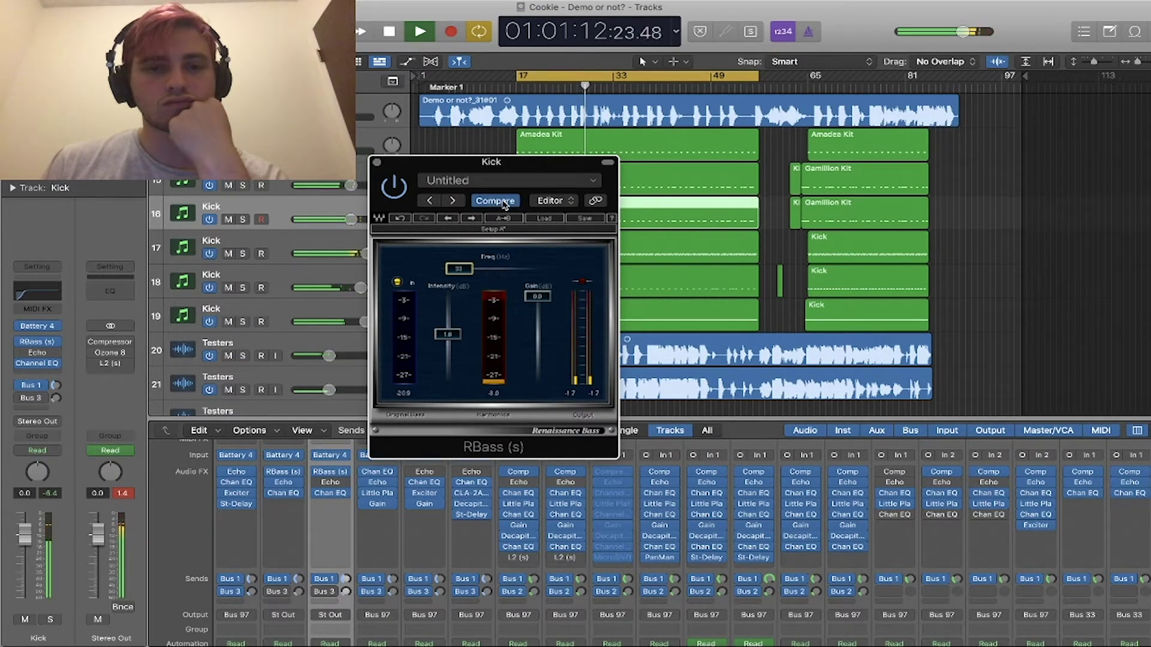
click(376, 162)
click(243, 185)
click(242, 219)
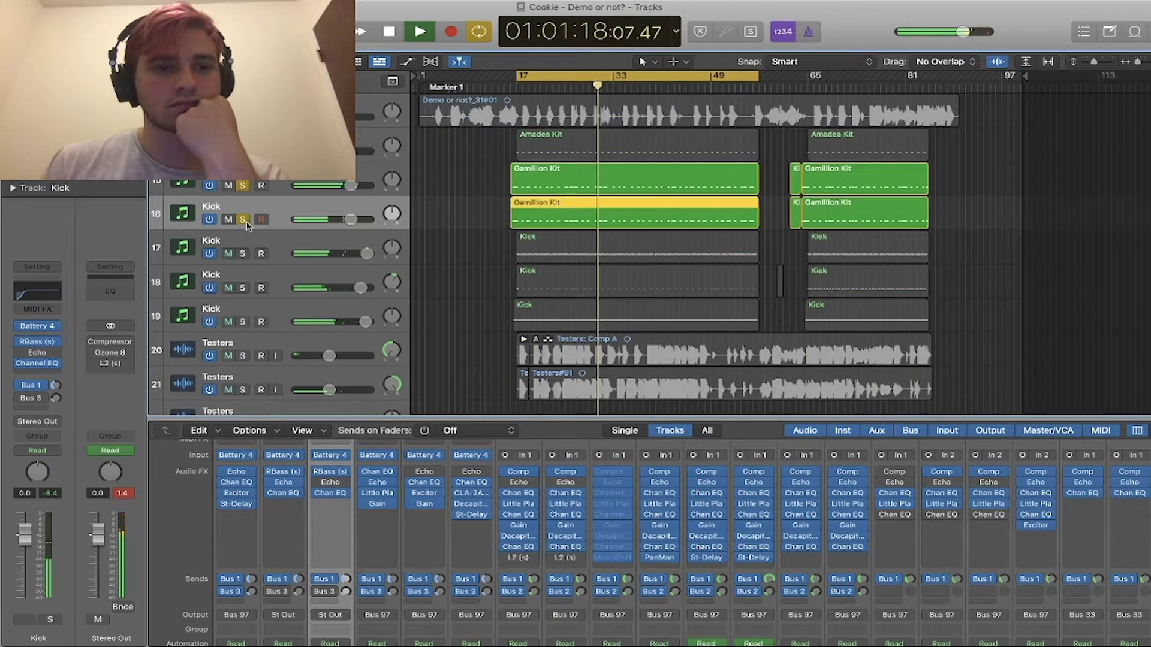
- Route the outputs of Kick tracks 15 and 16 together to Bus 34
key(Up)
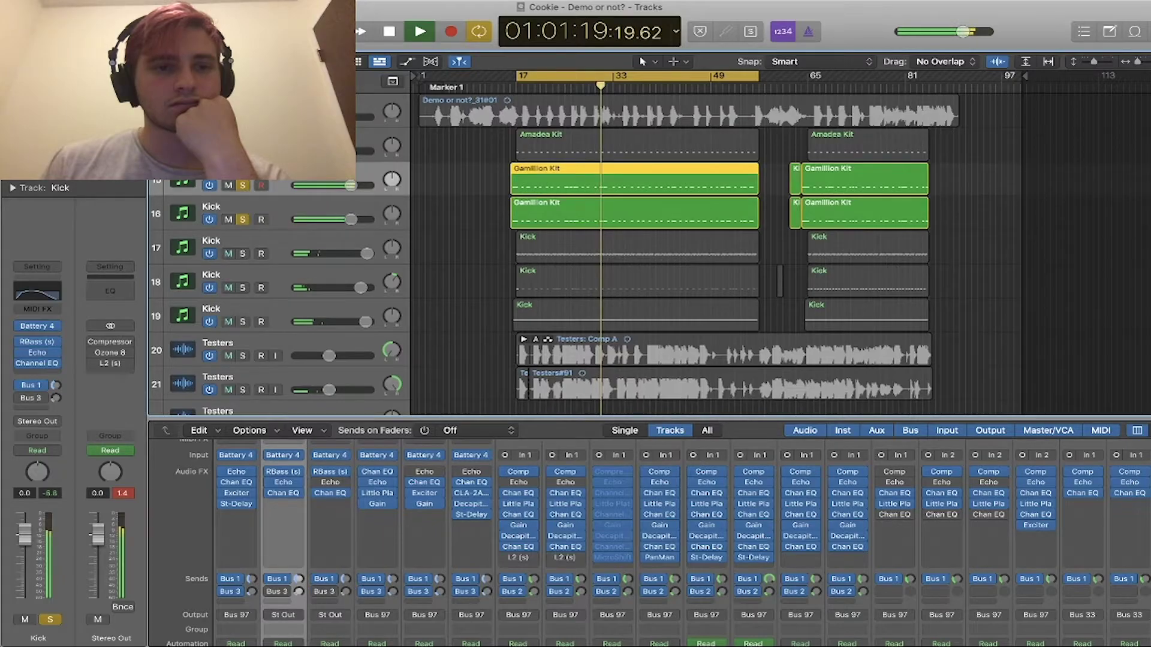
click(301, 212)
scroll(328, 540, down, 2)
click(328, 571)
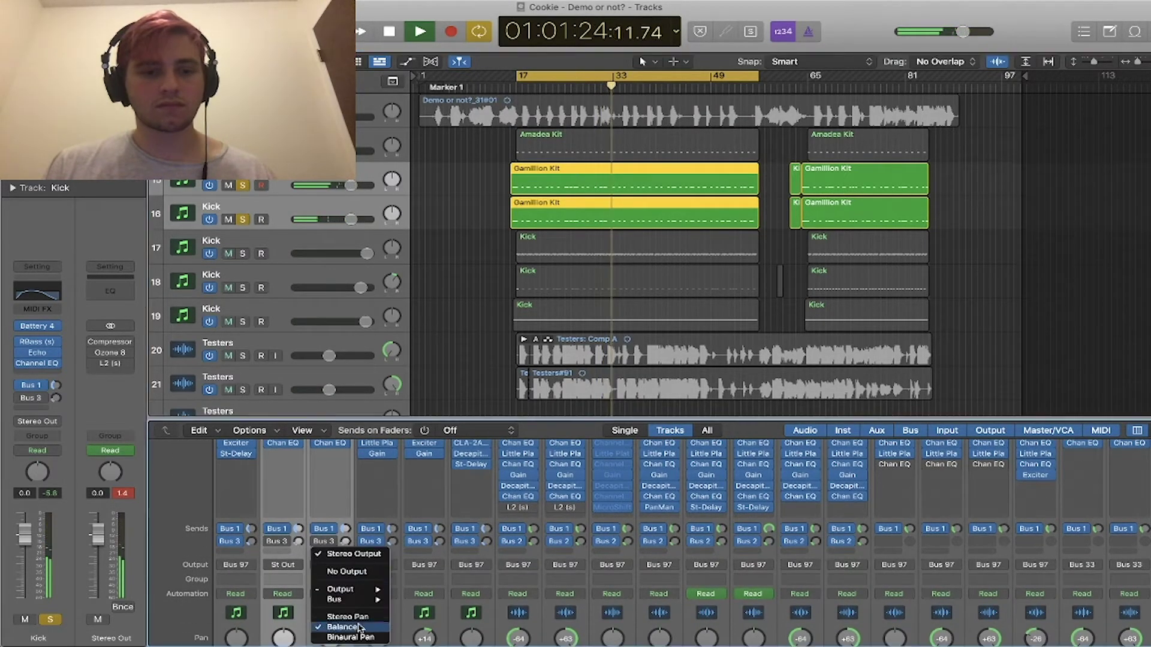
mouse_move(353, 599)
mouse_move(473, 580)
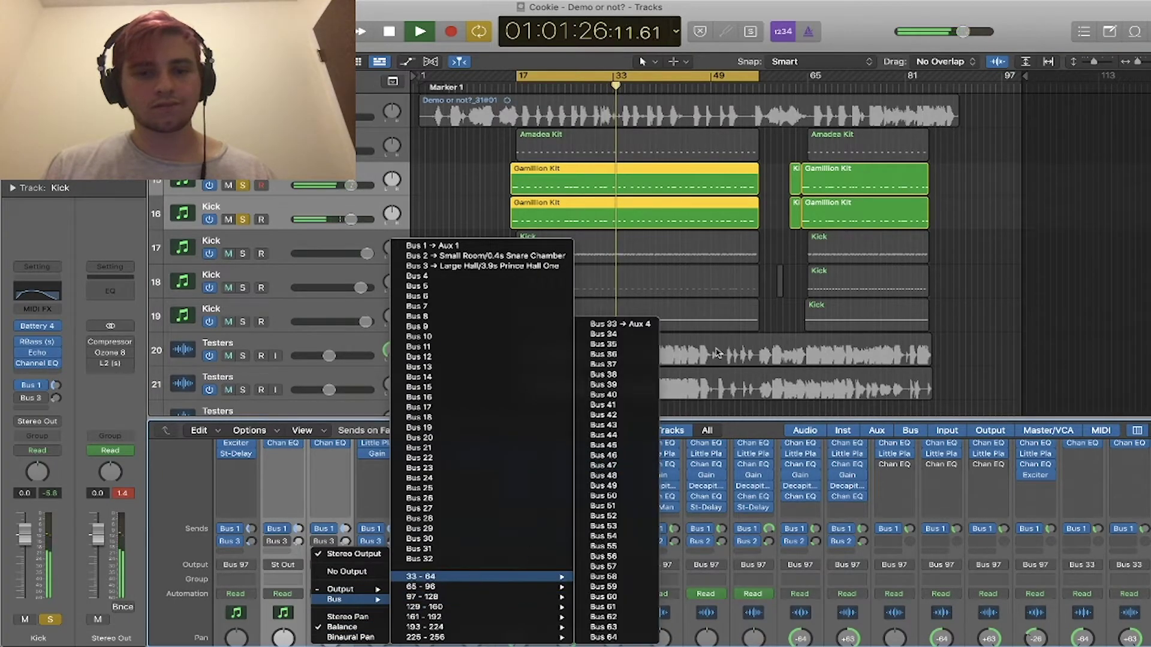
click(648, 335)
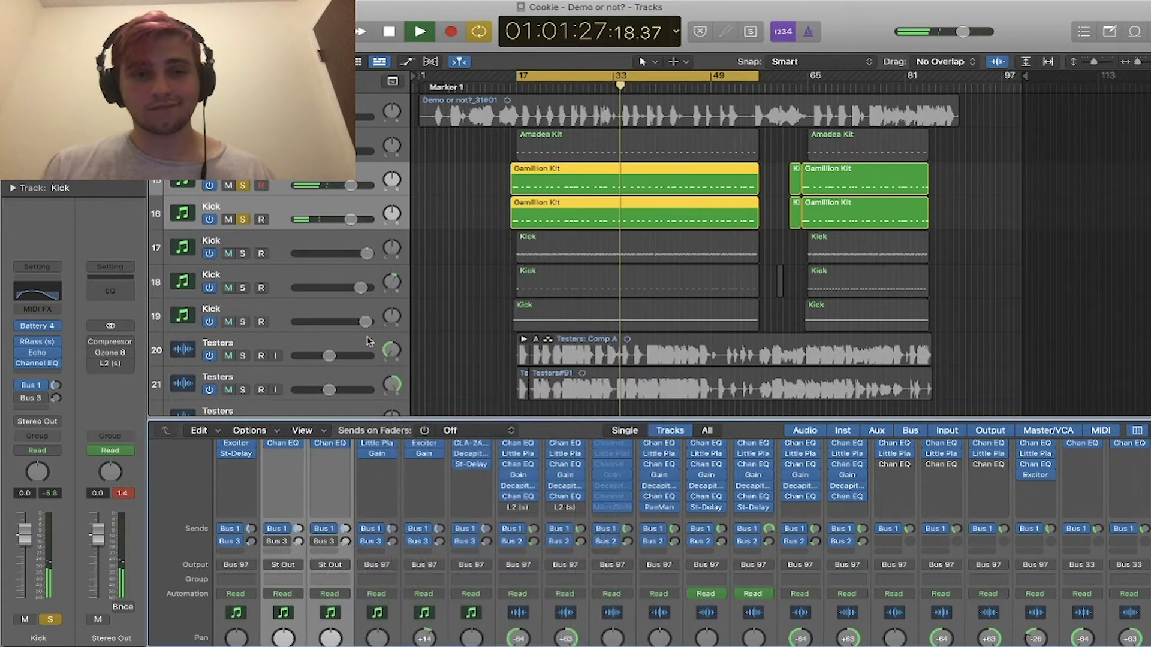
click(116, 350)
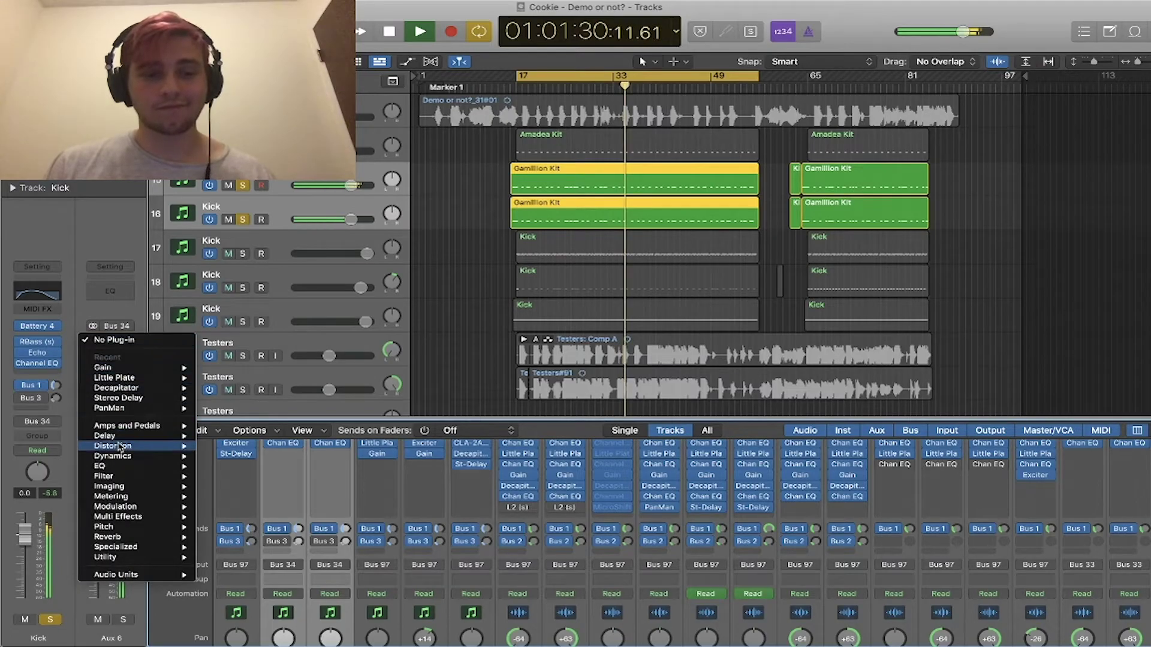
mouse_move(174, 456)
mouse_move(292, 466)
click(339, 466)
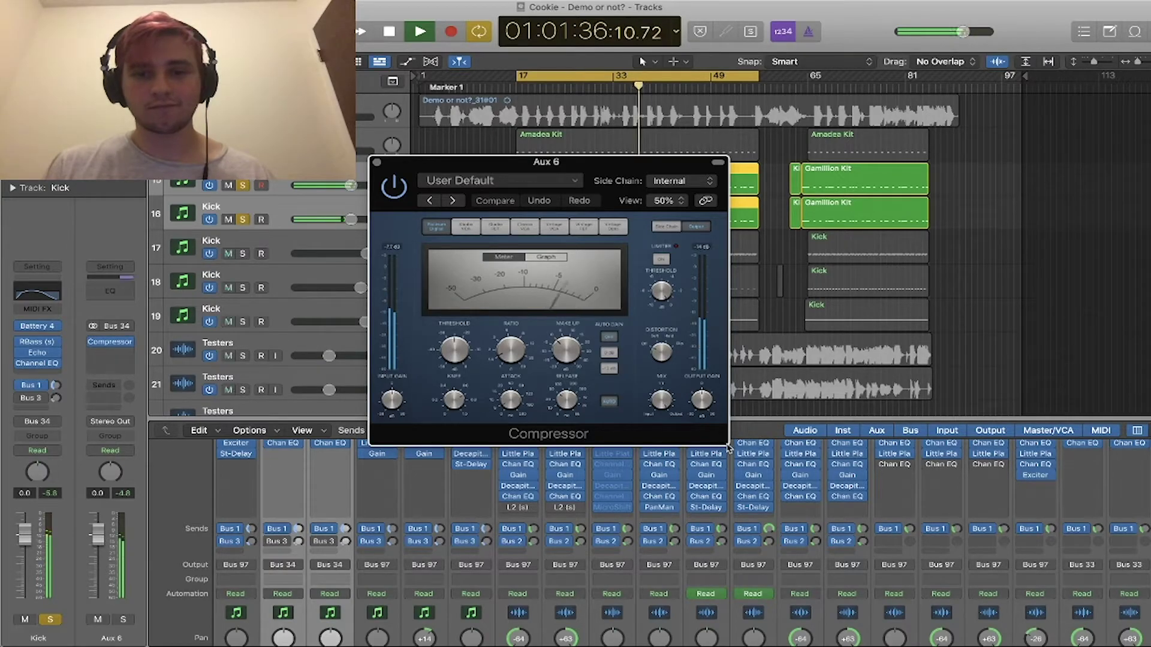
drag(733, 452, 745, 457)
mouse_move(834, 496)
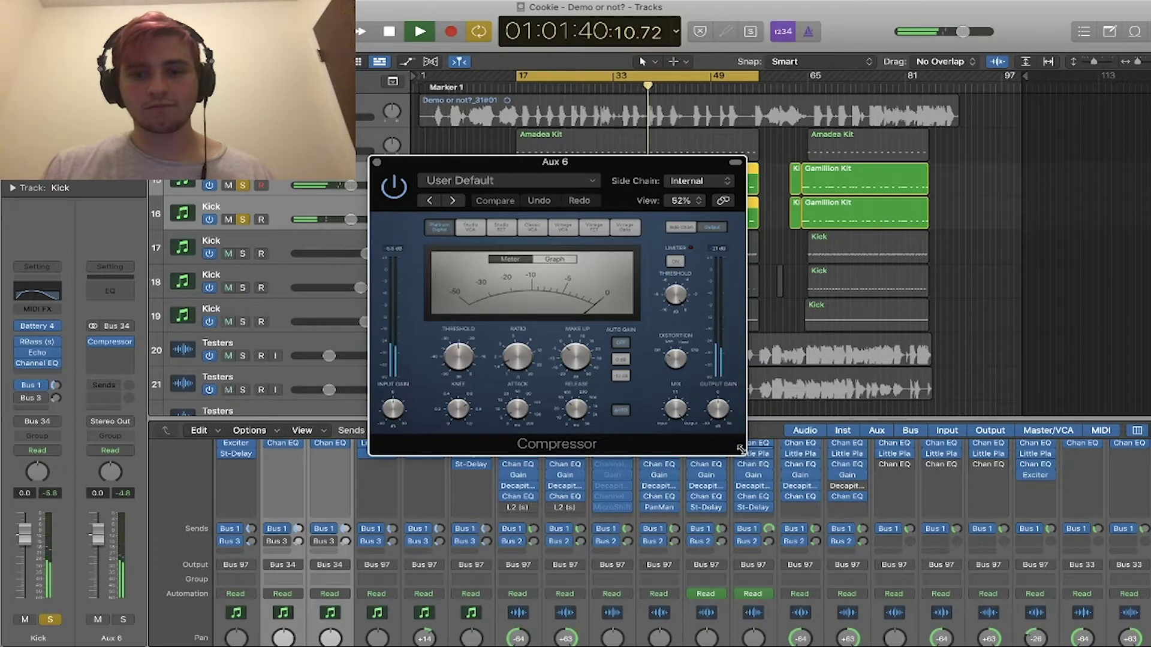
drag(768, 457, 772, 460)
mouse_move(833, 488)
key(super+z)
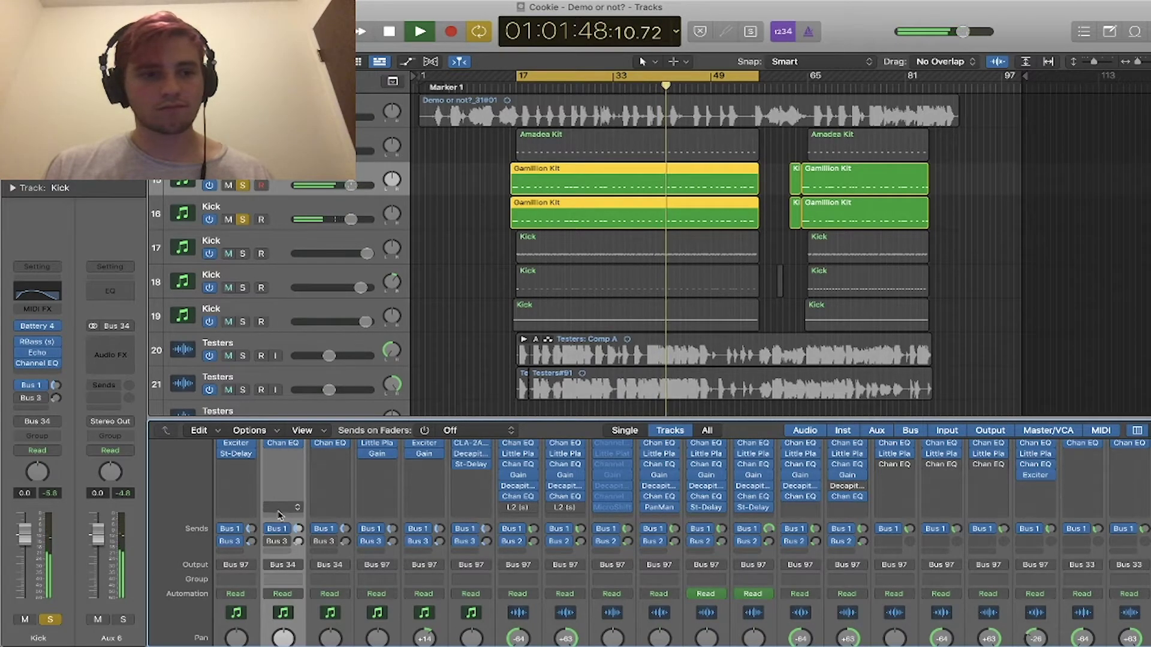
- Insert a stereo Compressor on Aux 6 and adjust its threshold and make-up gain
click(129, 357)
mouse_move(174, 367)
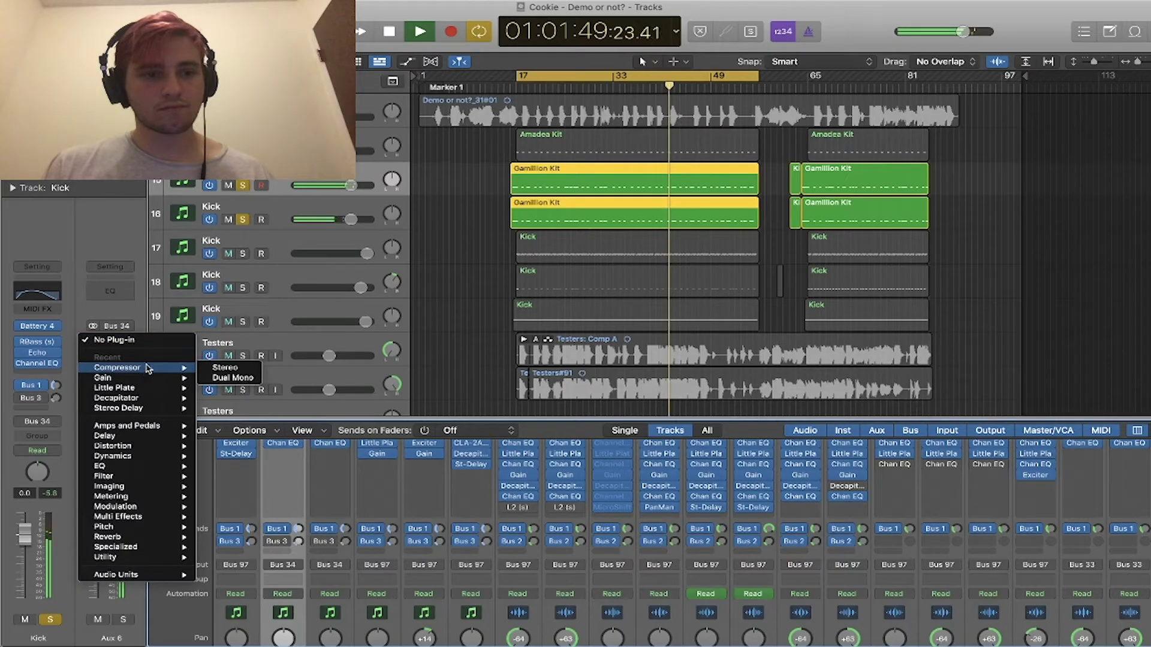
click(250, 369)
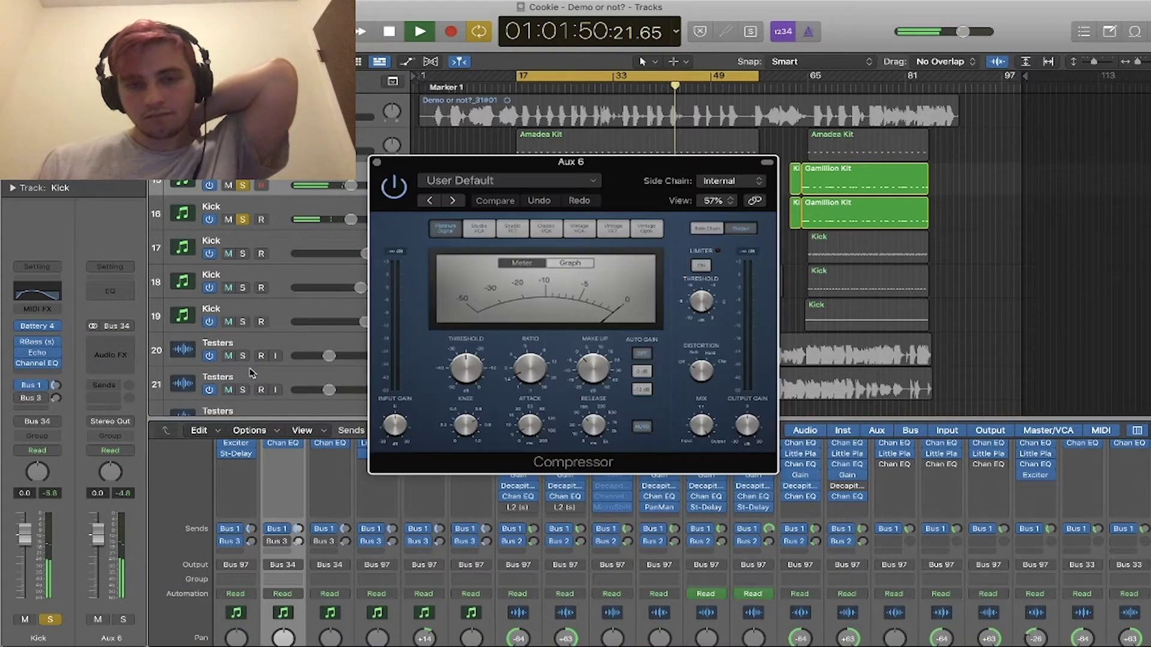
drag(467, 367, 490, 350)
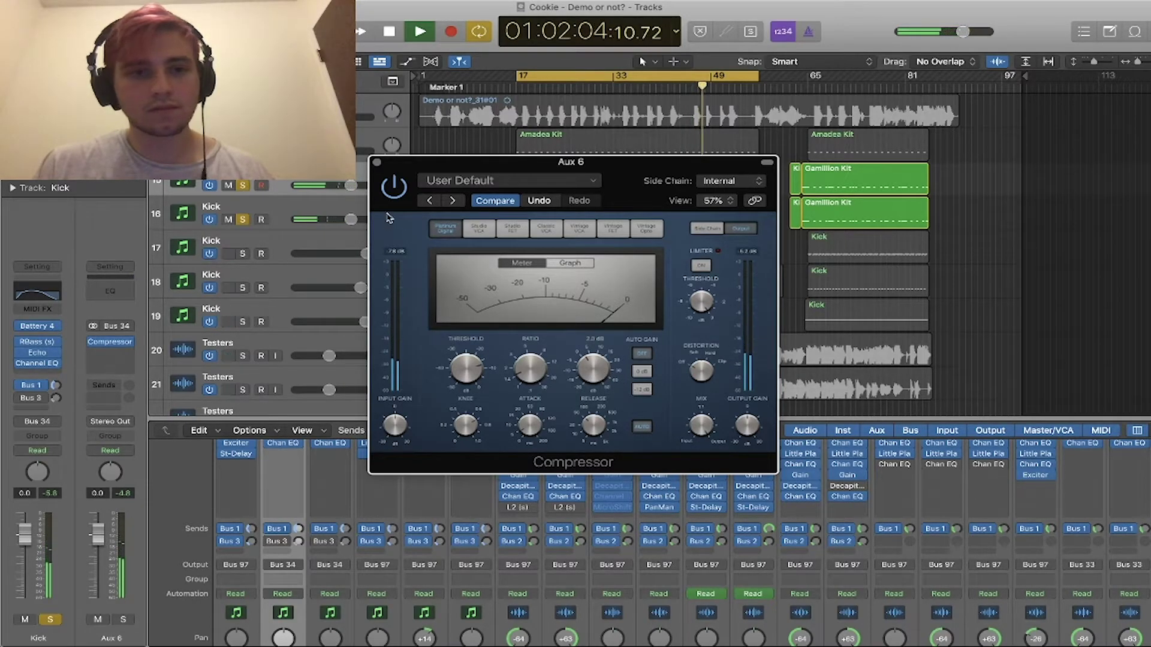
click(377, 162)
- Add an enlarged Channel EQ to Aux 6 and unsolo the Kick tracks to hear the full mix
click(111, 293)
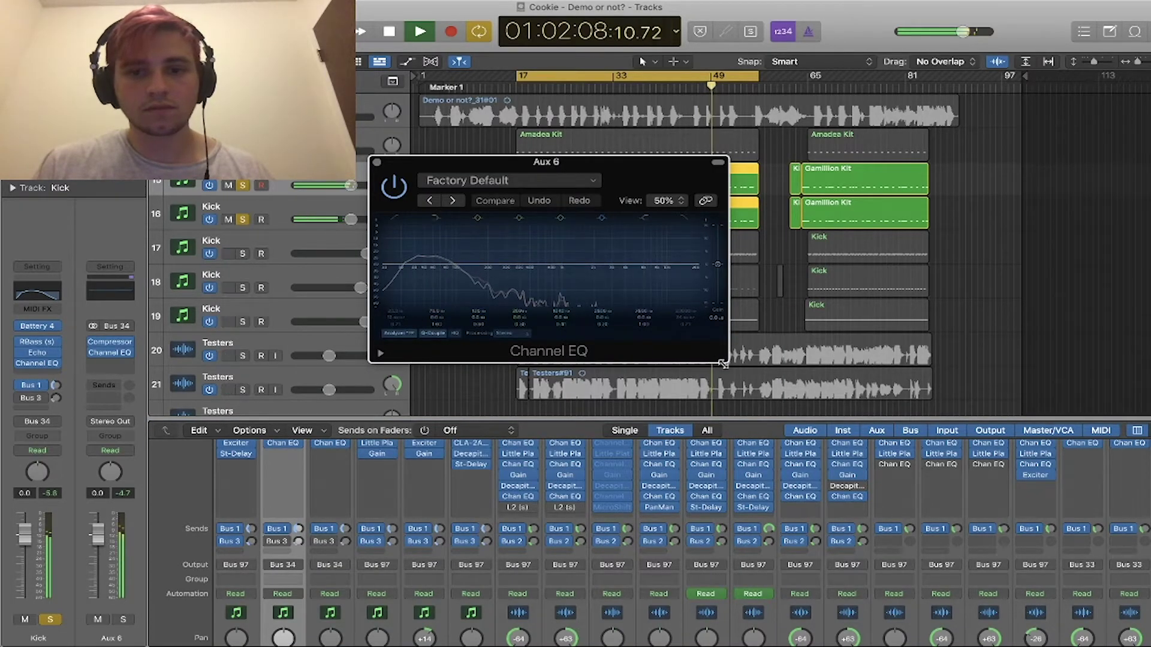
drag(728, 362, 865, 412)
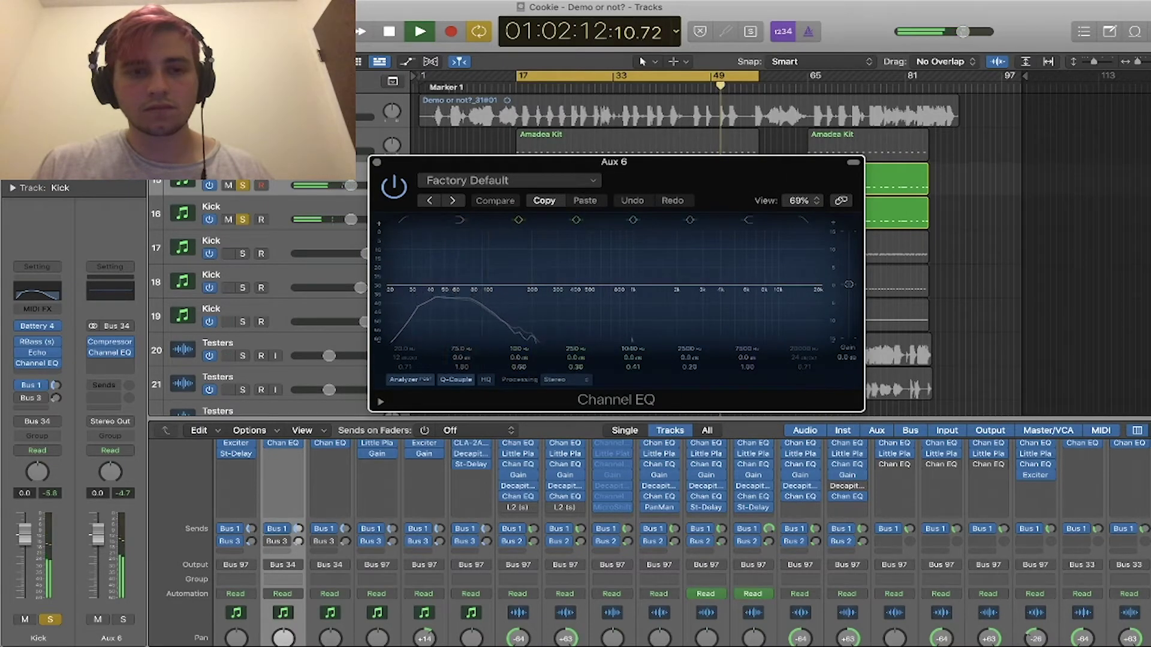
click(242, 219)
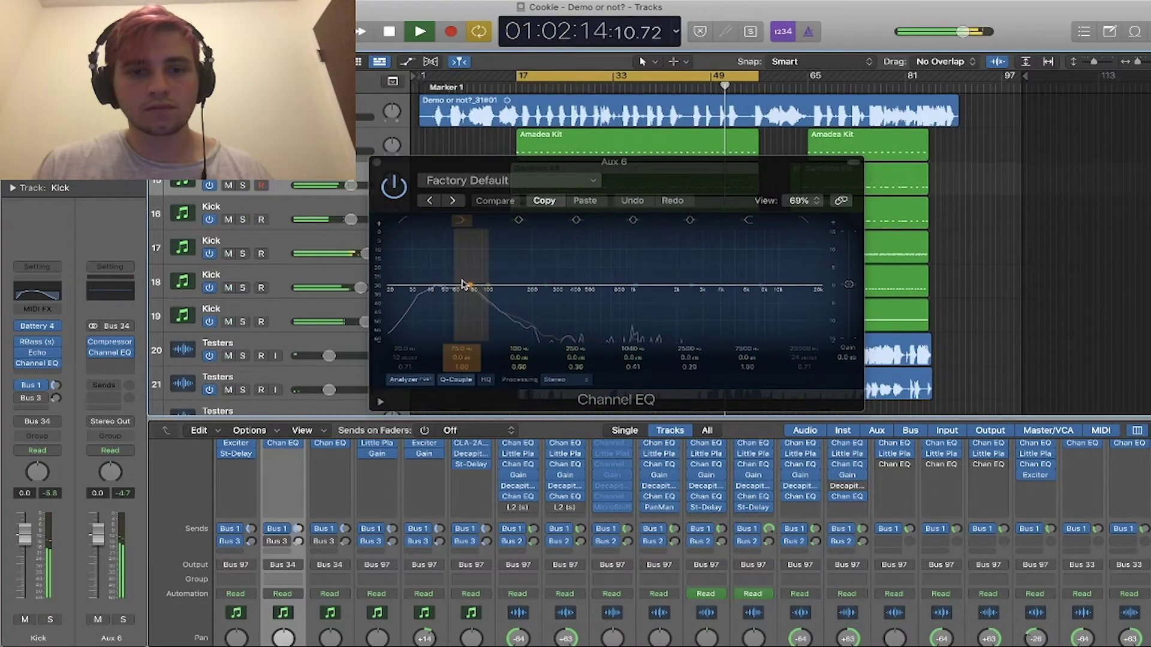
- Try a low-shelf adjustment at about 100 Hz in Aux 6's Channel EQ, toggling the band to compare, and switch it off
drag(469, 290, 492, 283)
click(461, 221)
click(460, 221)
click(461, 221)
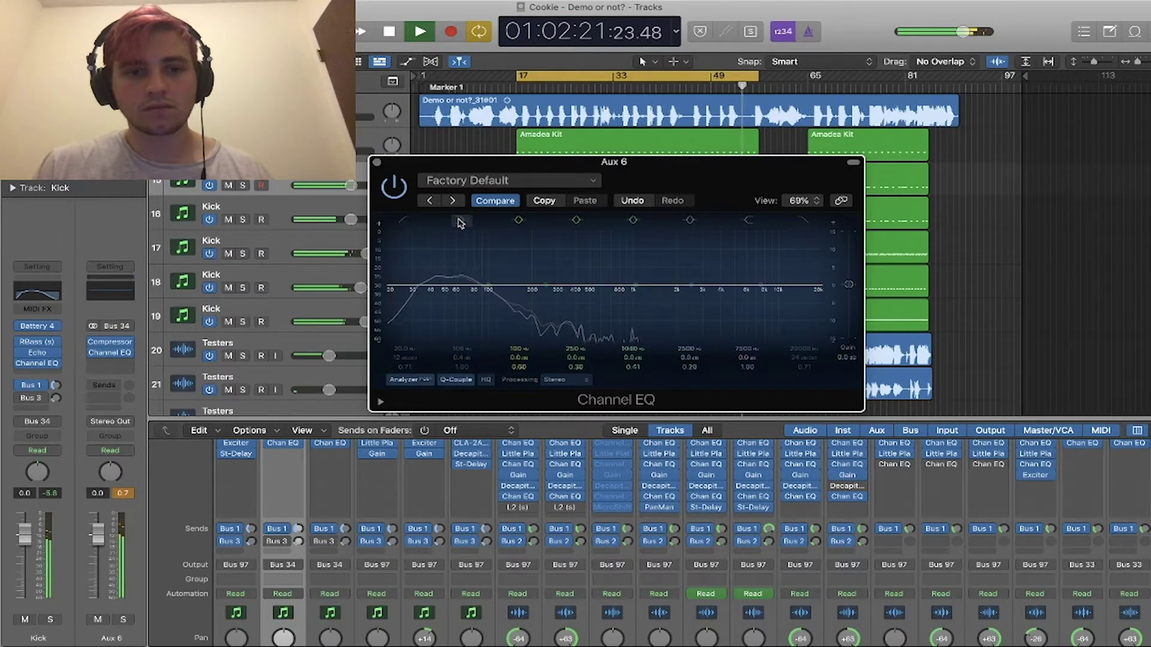
click(377, 163)
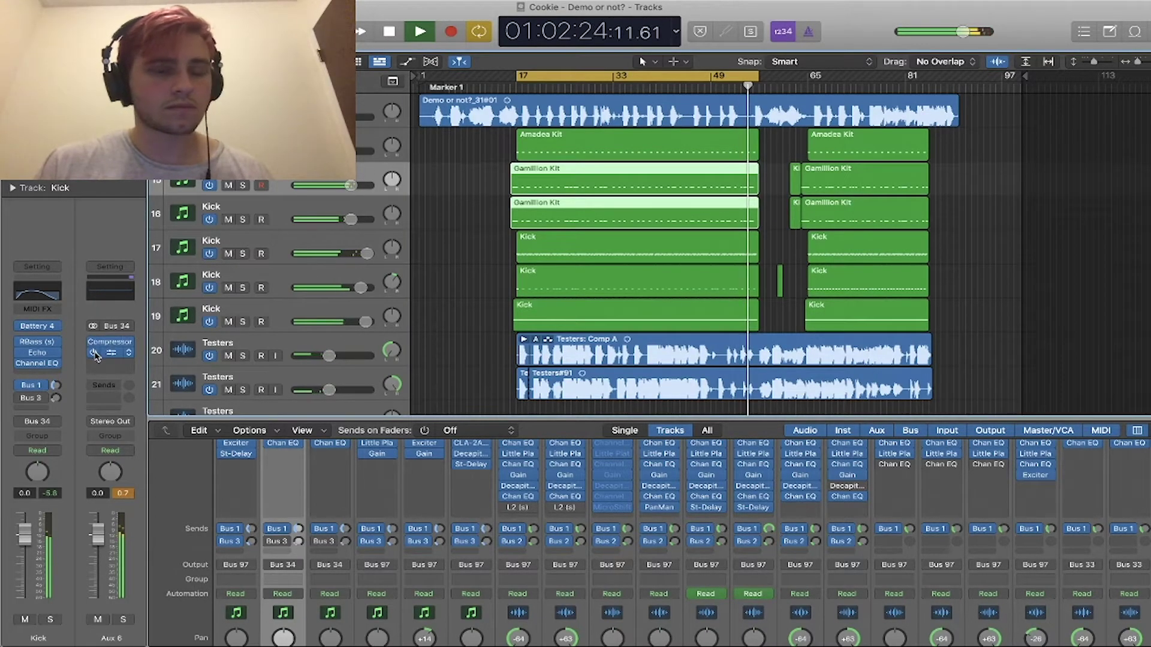
- Replace Aux 6's Channel EQ with a stereo Decapitator and adjust its drive while the mix plays
click(129, 353)
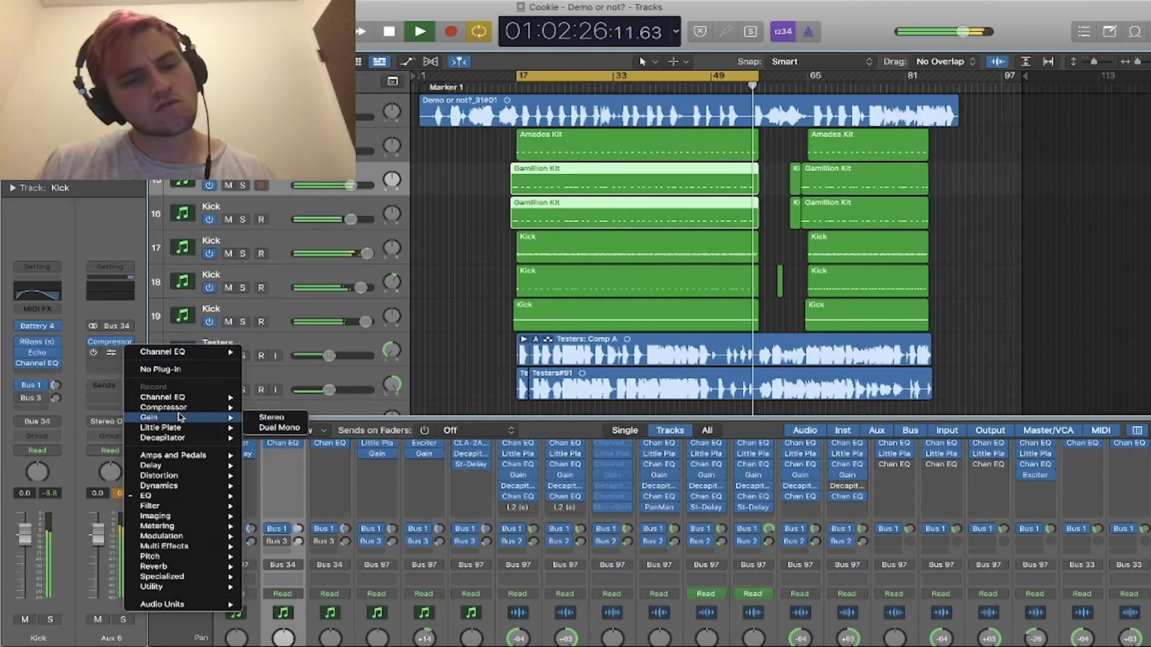
mouse_move(210, 439)
click(285, 439)
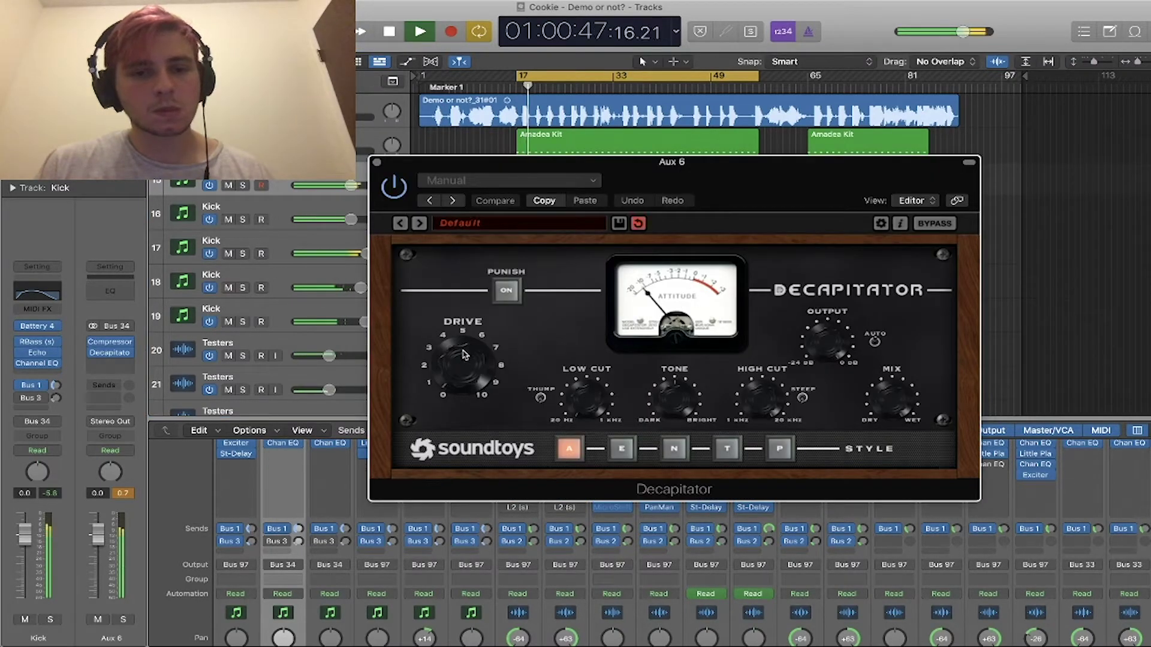
drag(467, 347, 467, 343)
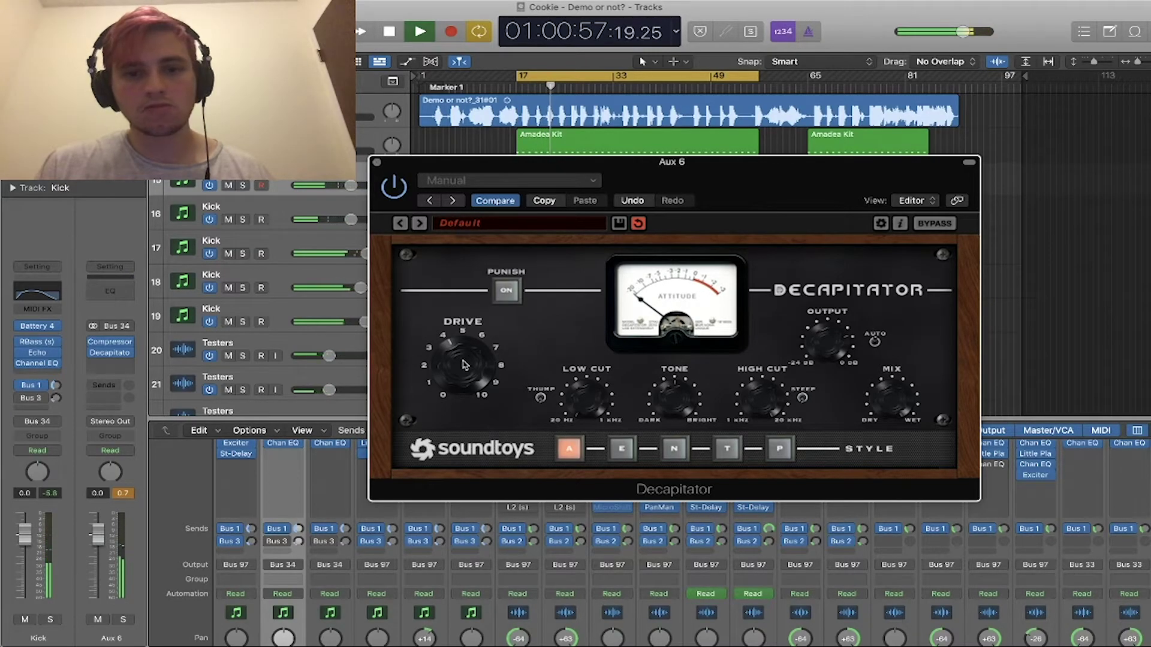
click(377, 163)
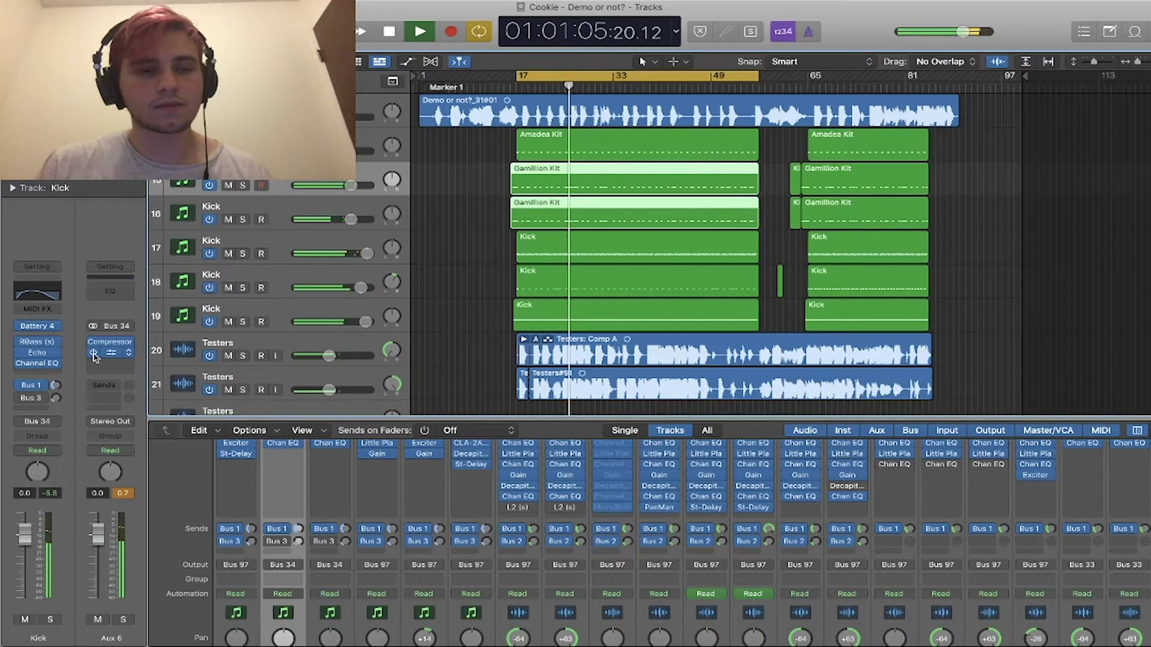
- Audition the Amadea Kit track soloed, then raise its volume to about -0.1 dB in the full mix
click(242, 151)
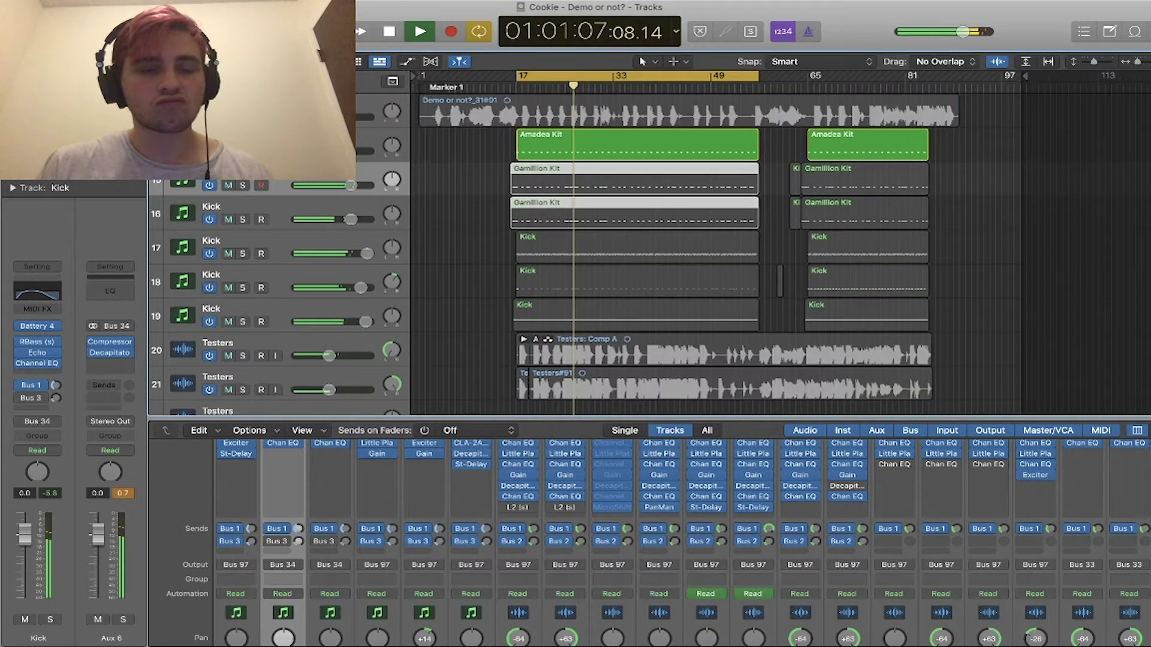
click(234, 139)
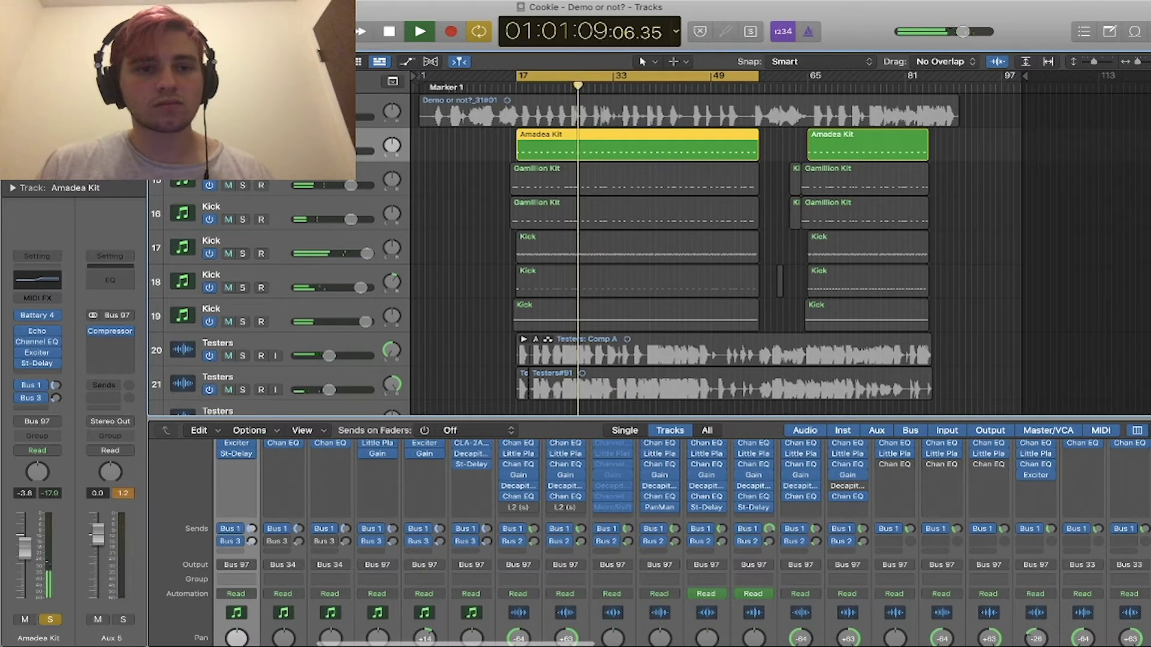
click(242, 151)
drag(338, 151, 361, 152)
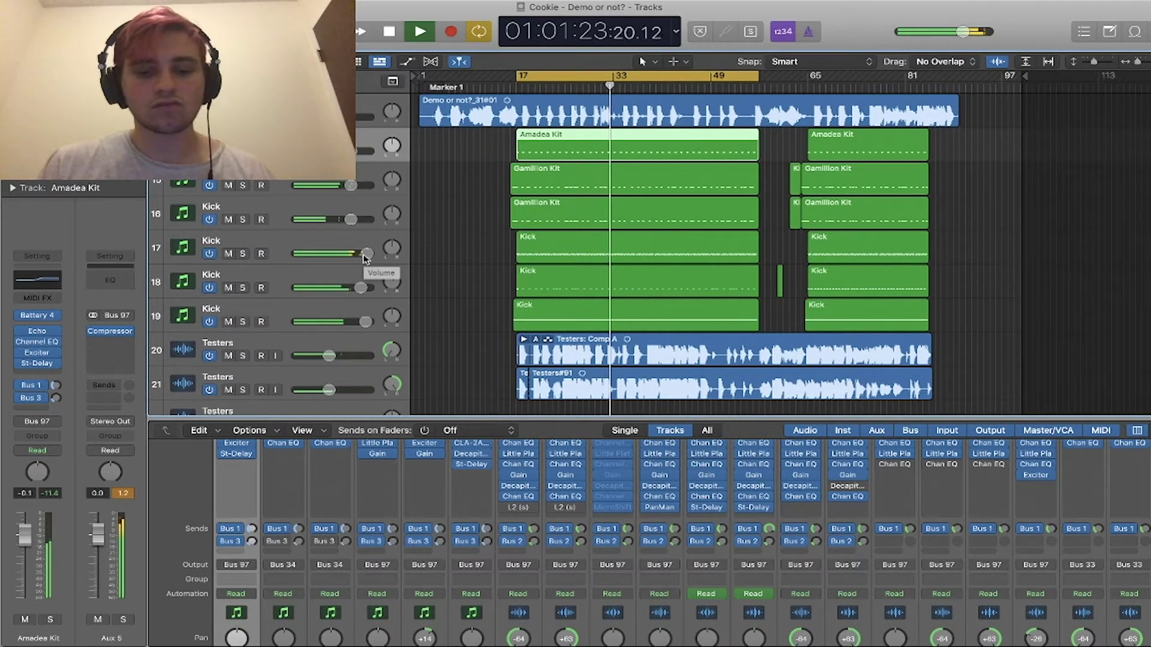
key(space)
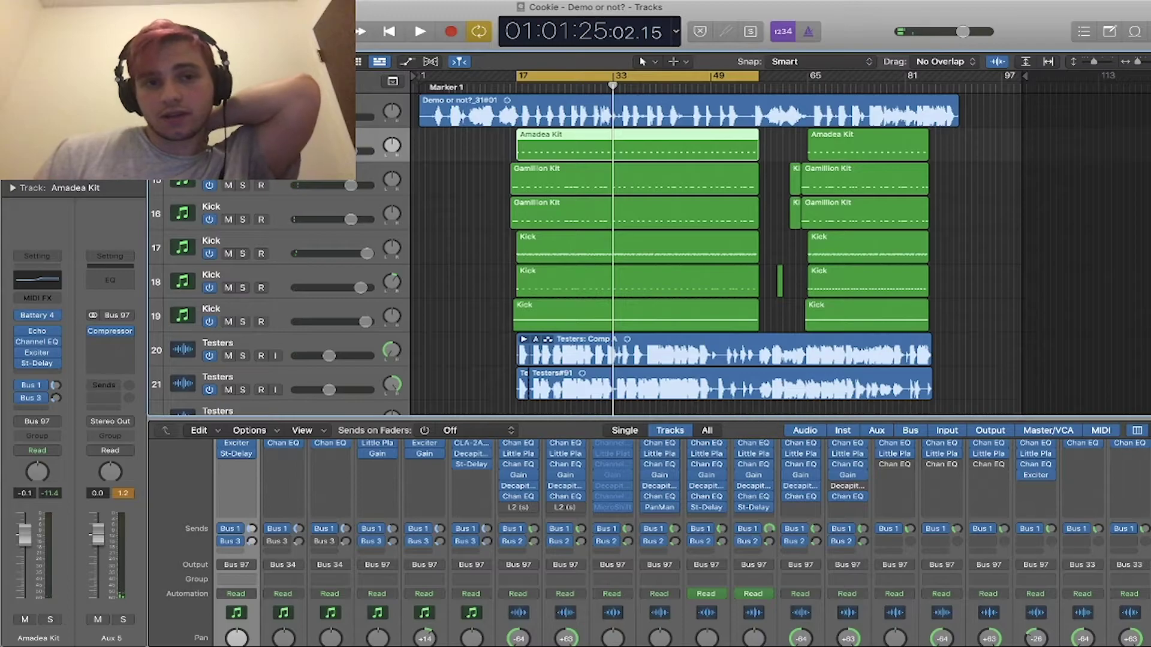
- Set Aux 6's Compressor to a ratio of about 2.1:1 and fine-tune its attack against the playing mix
key(Down)
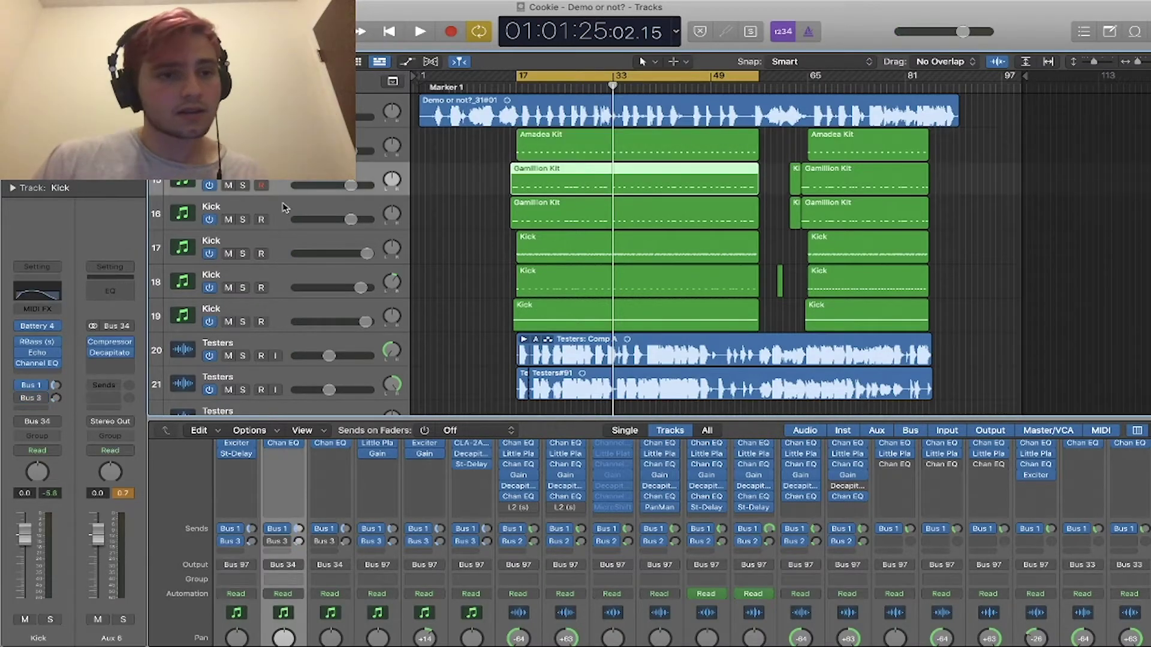
click(282, 208)
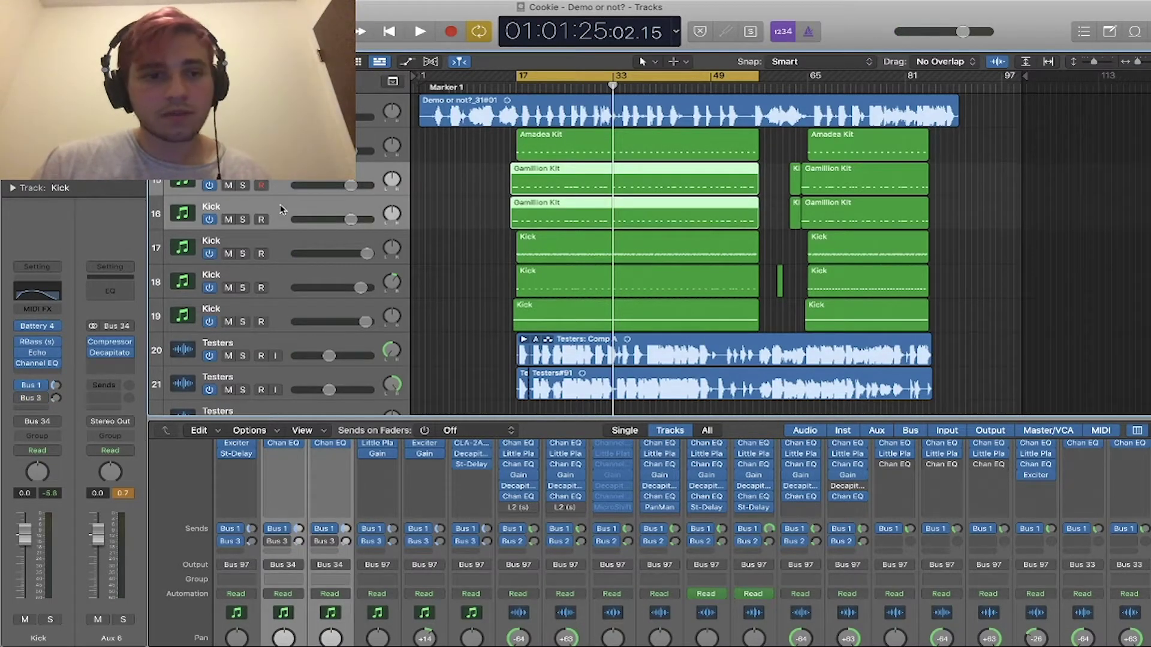
click(118, 343)
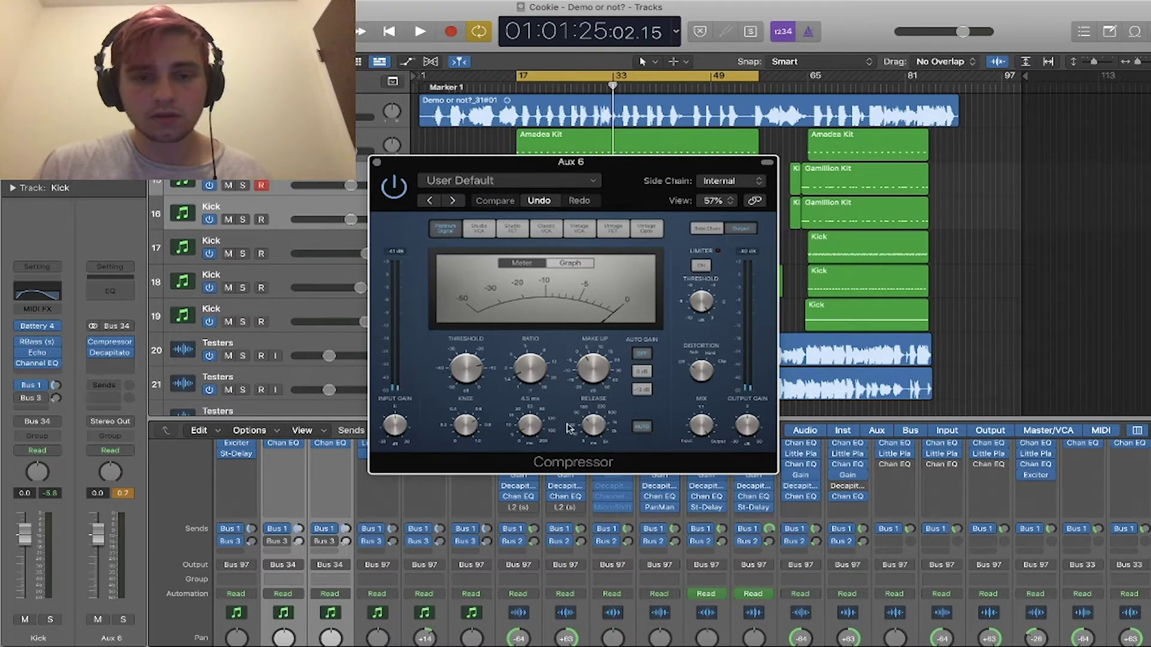
key(space)
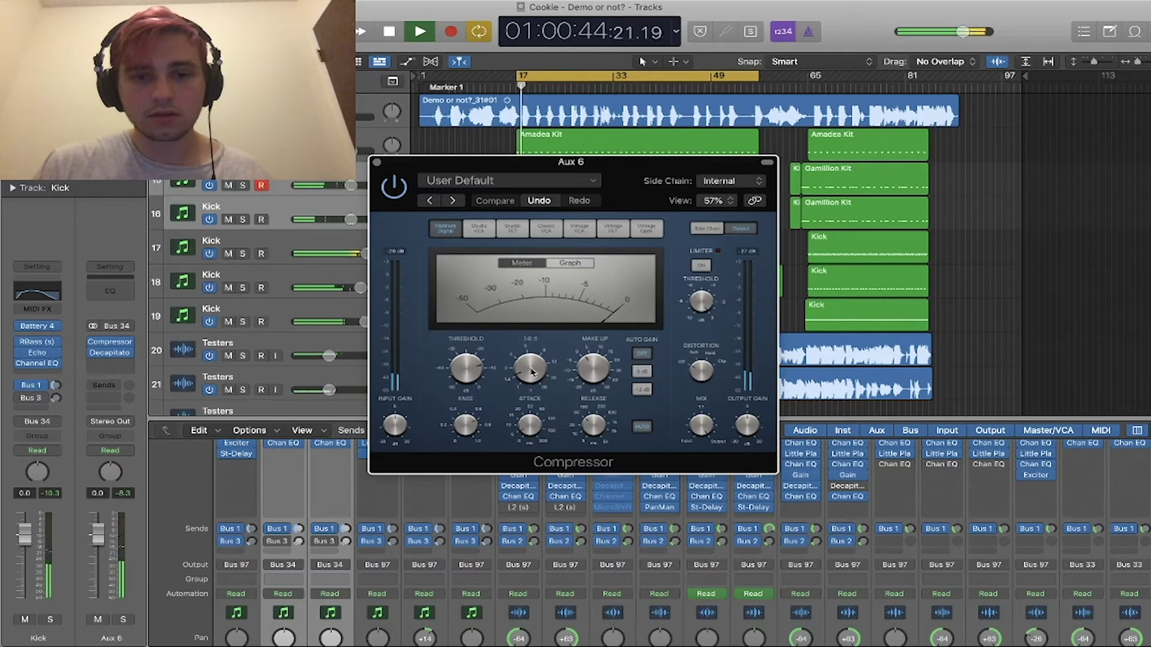
drag(531, 372, 531, 360)
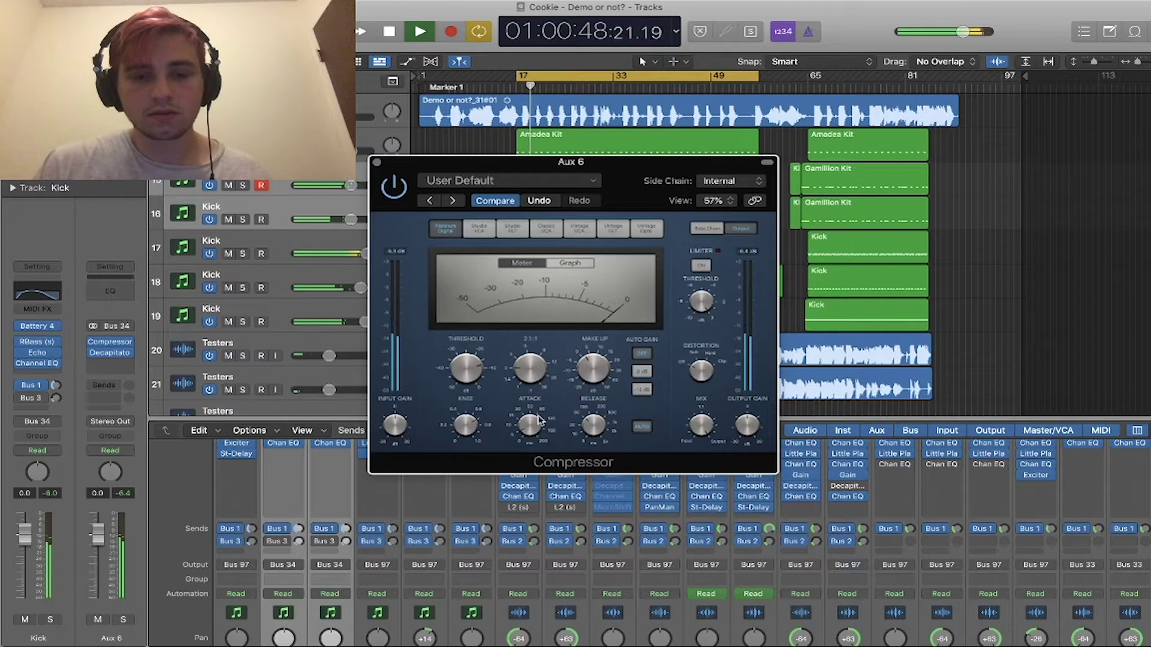
drag(535, 433, 534, 435)
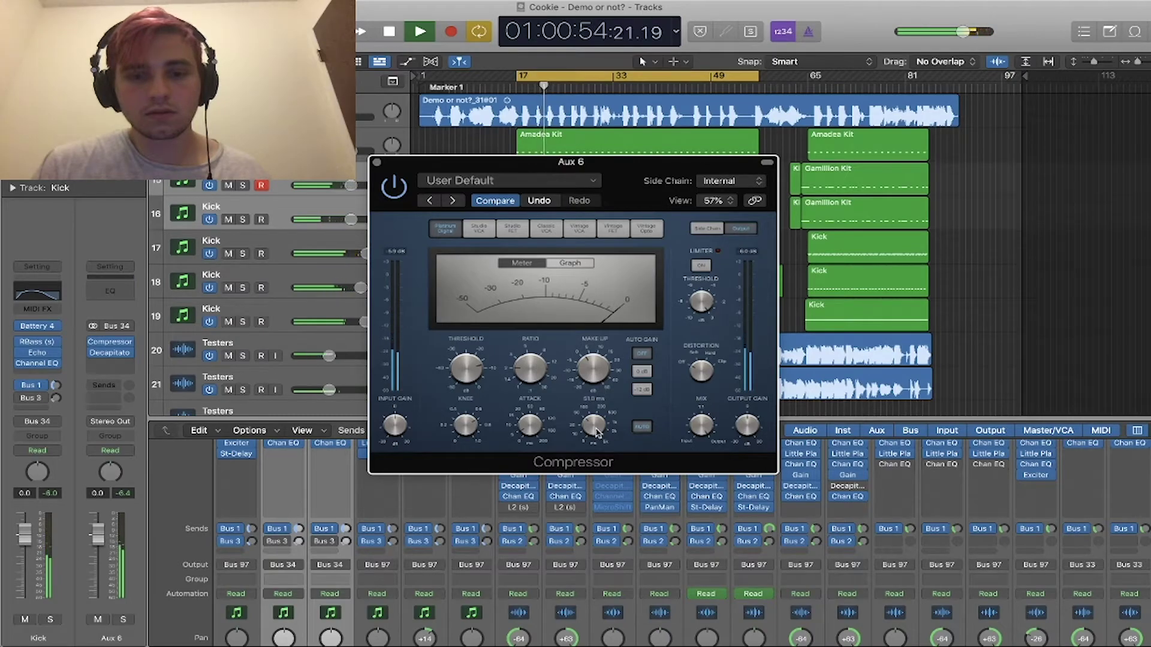
key(space)
click(378, 163)
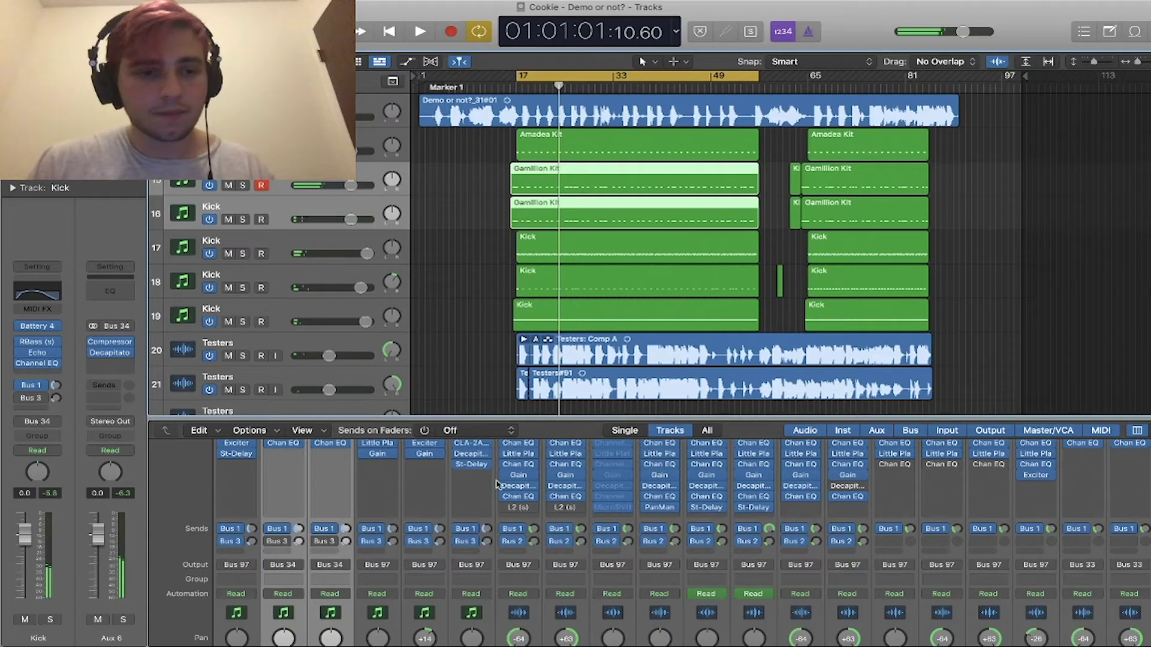
- Rename track 19, the lowest of the Kick tracks, as Hihat
scroll(478, 332, down, 3)
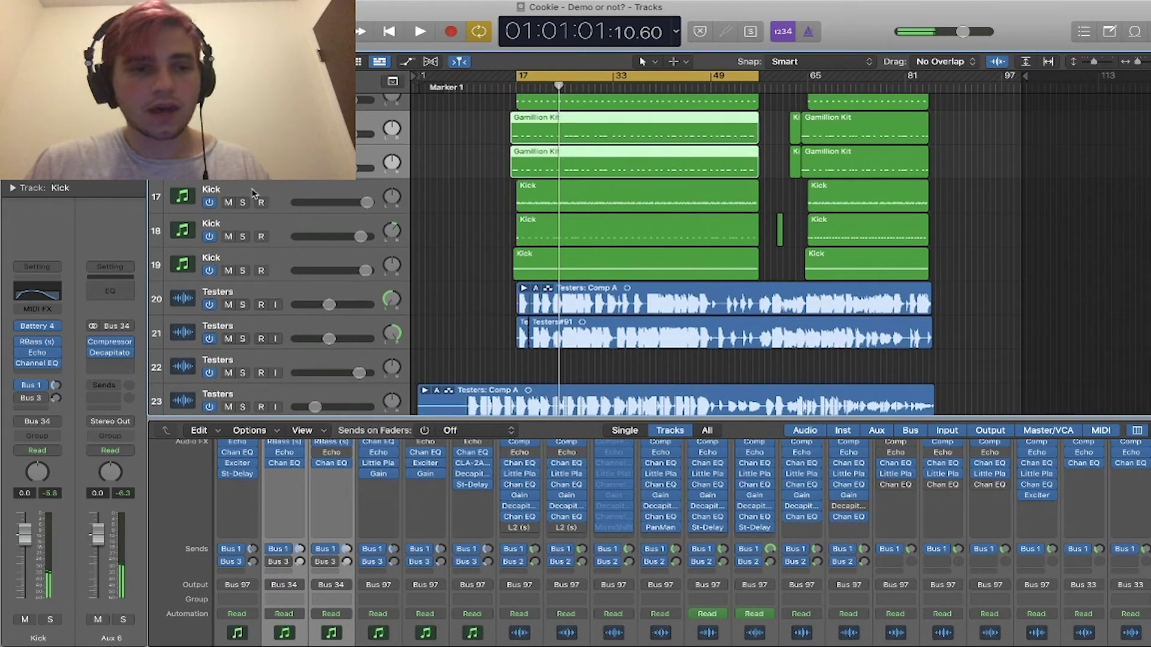
click(259, 261)
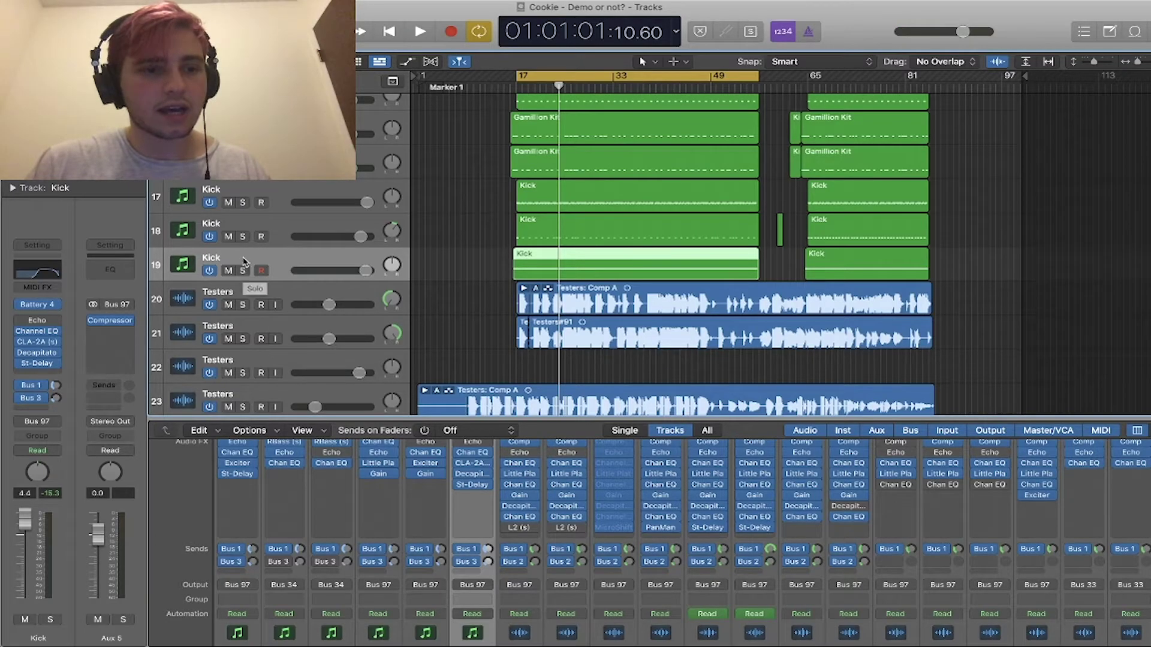
double_click(244, 261)
text(Hihat)
key(Return)
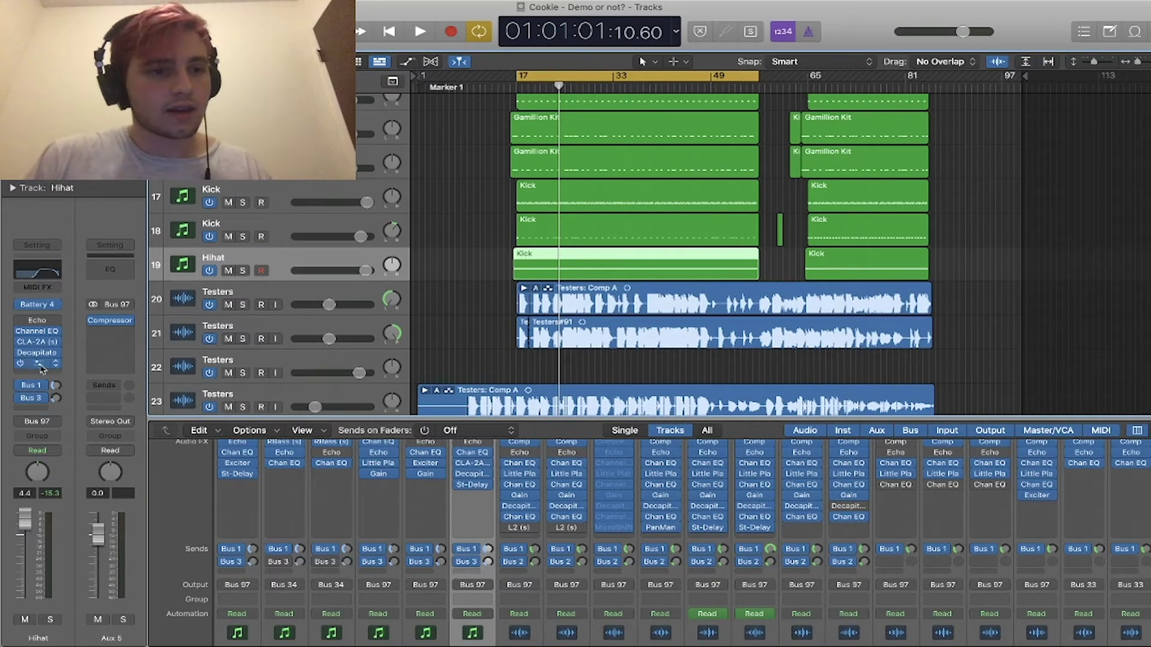
- Audition the Hihat track soloed, review its CLA-2A and Decapitator settings, and take it out of solo
click(243, 271)
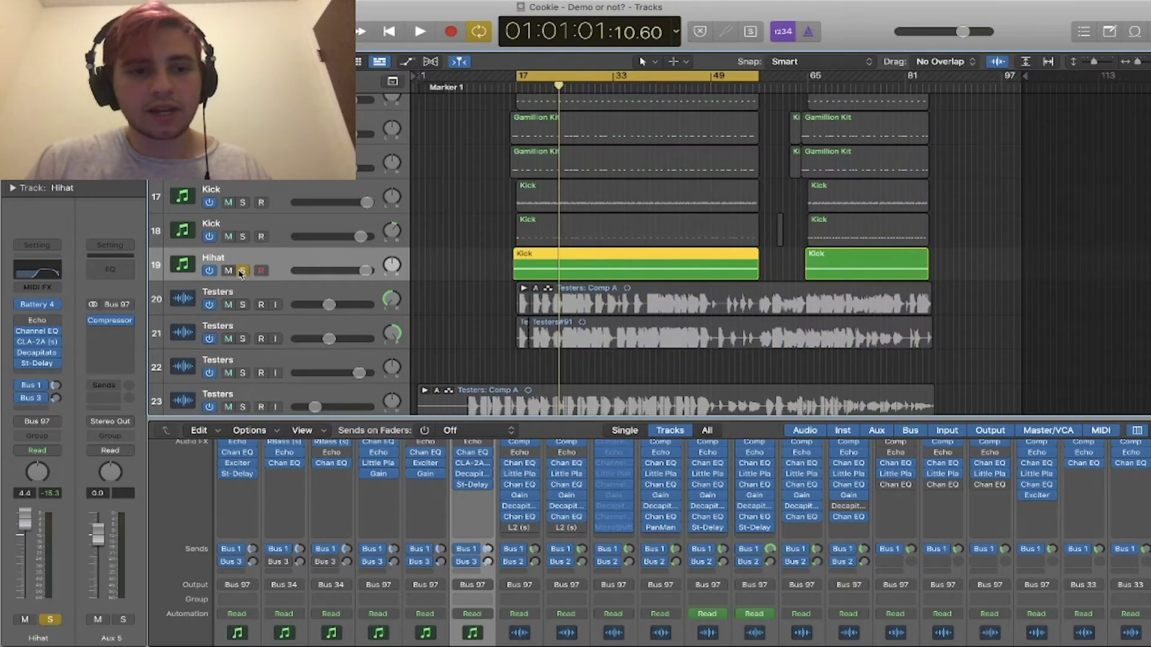
key(space)
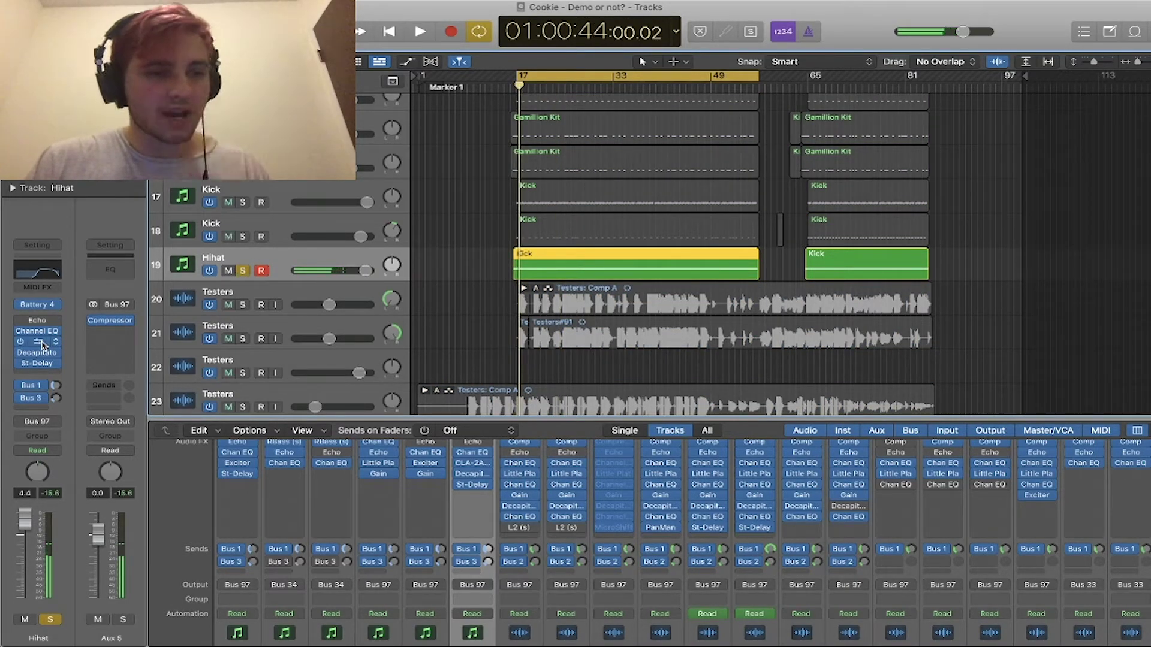
click(42, 345)
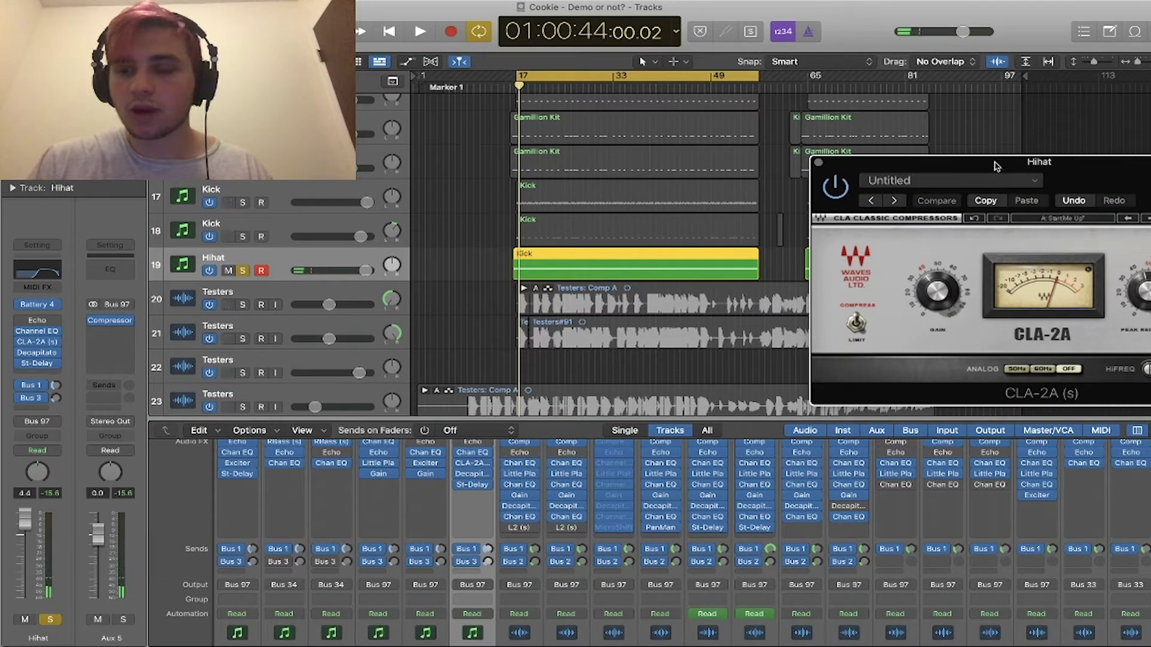
drag(995, 166, 613, 105)
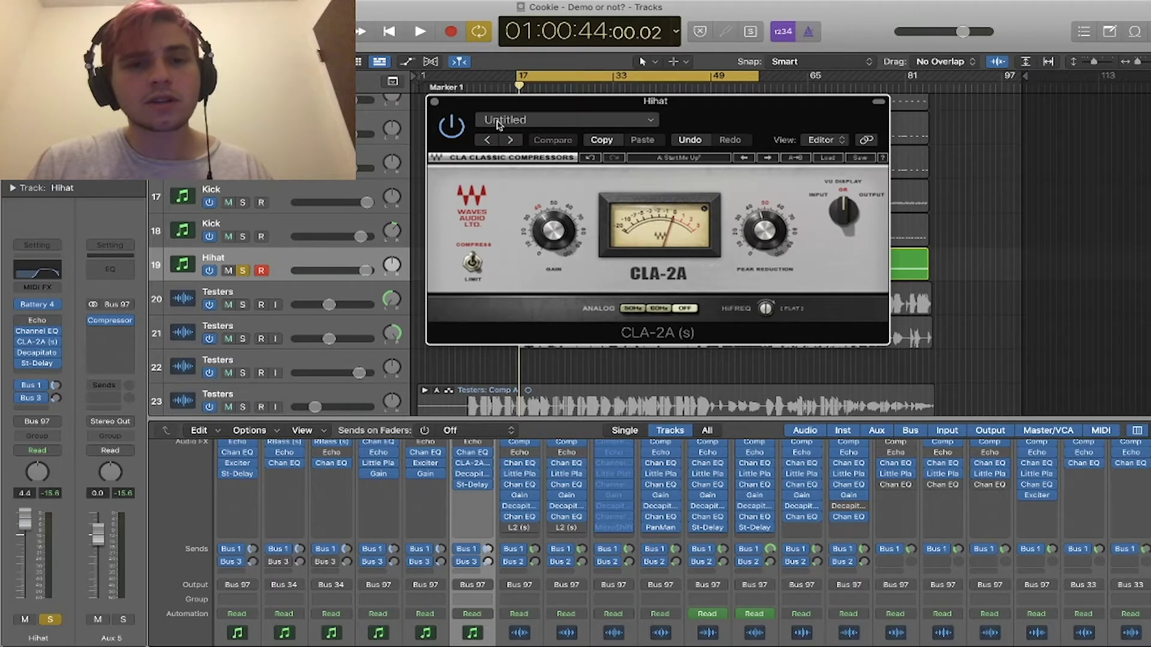
click(434, 101)
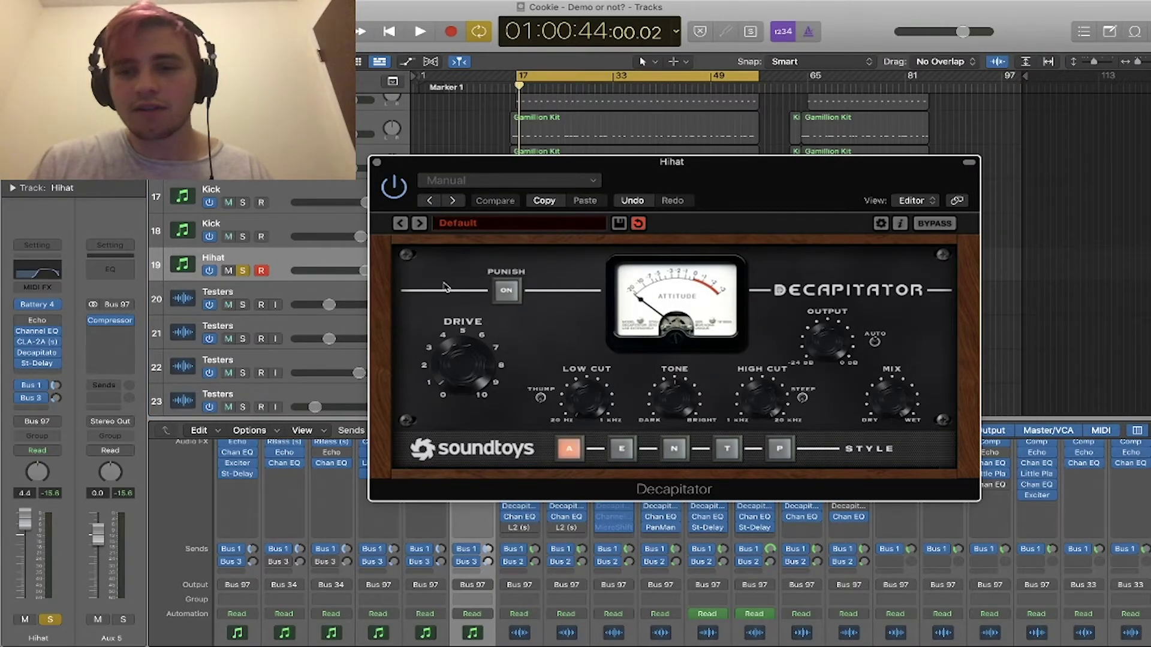
click(377, 163)
click(334, 225)
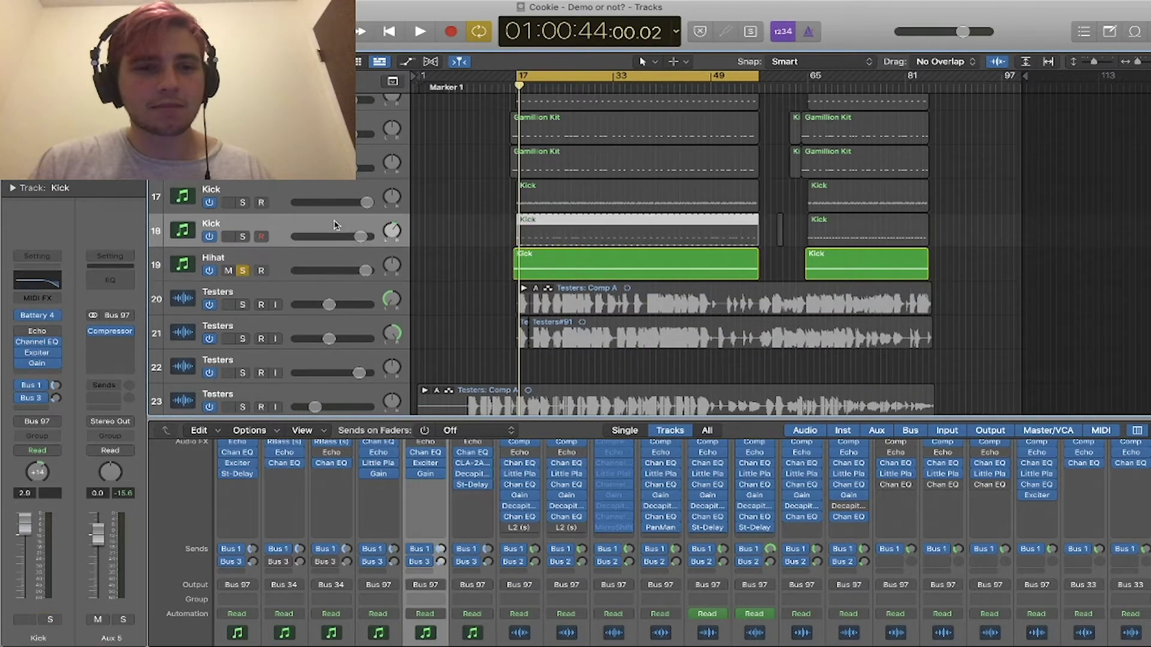
click(246, 270)
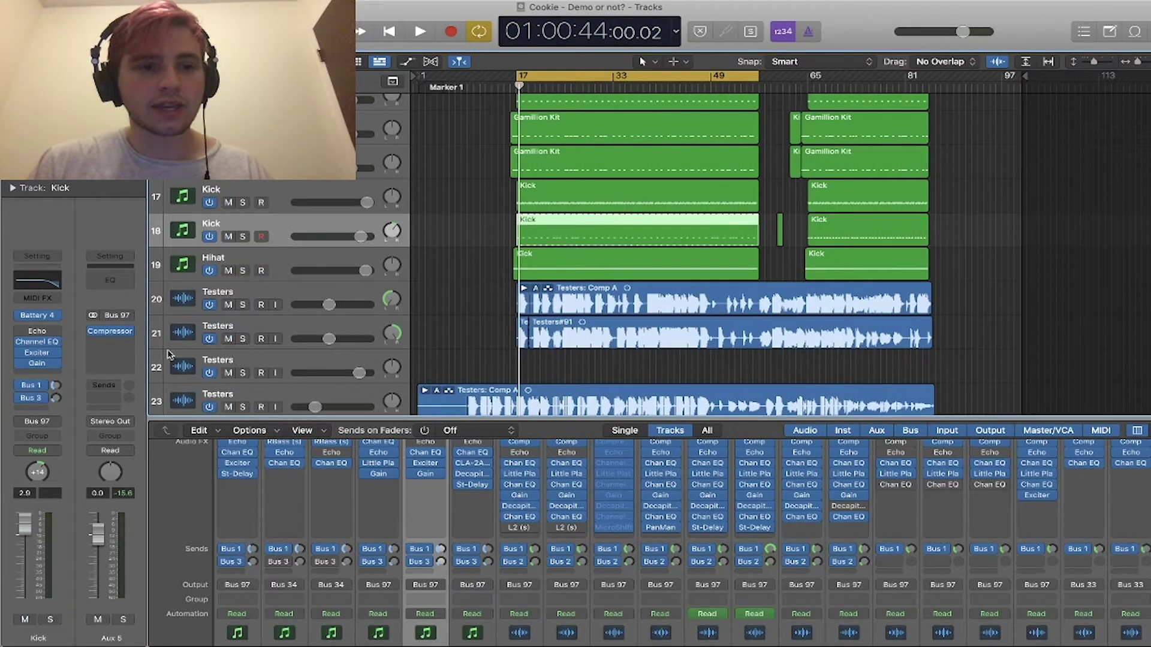
- Audition Kick track 17 soloed from the start of the cycle range, then take it out of solo
scroll(431, 234, up, 1)
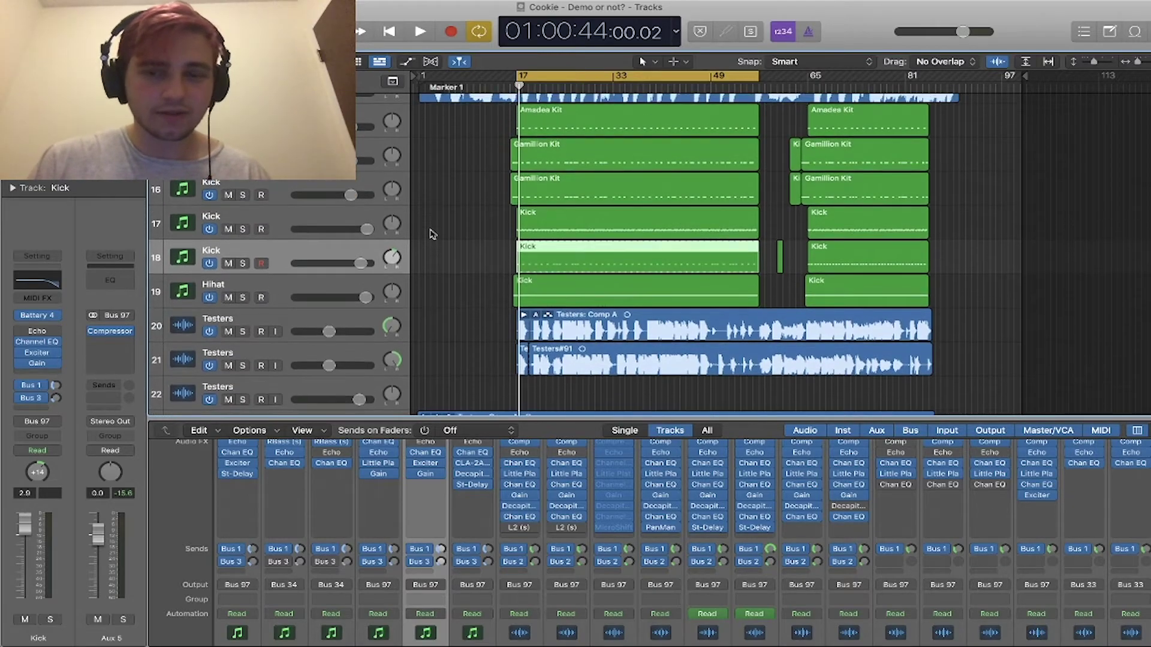
click(295, 216)
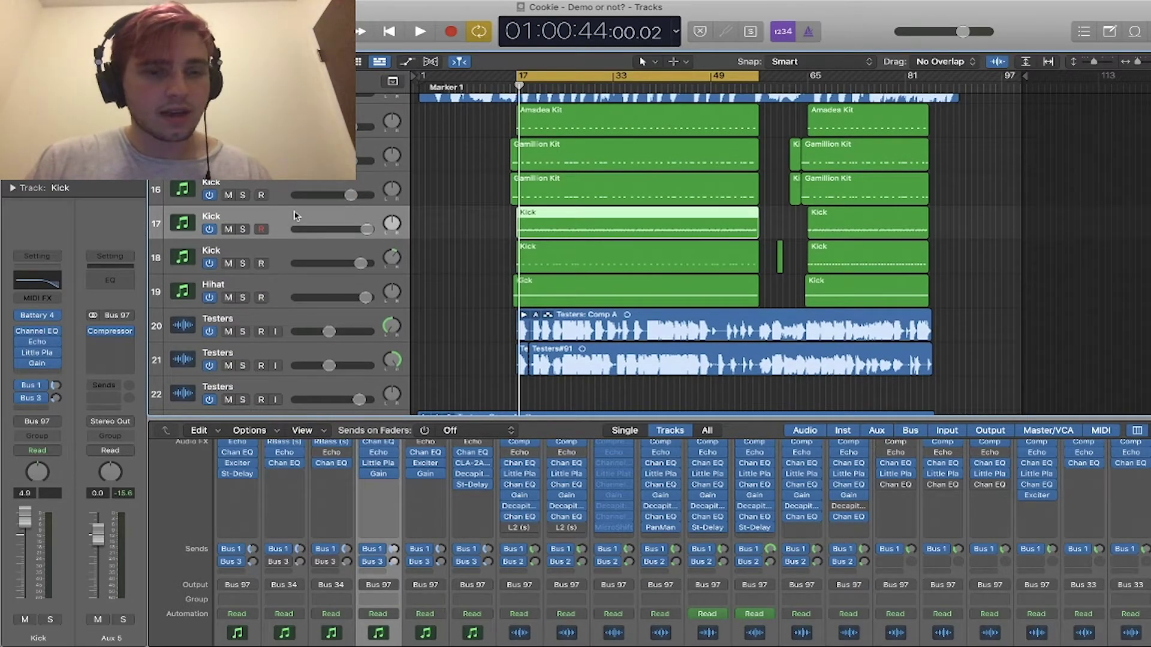
click(244, 230)
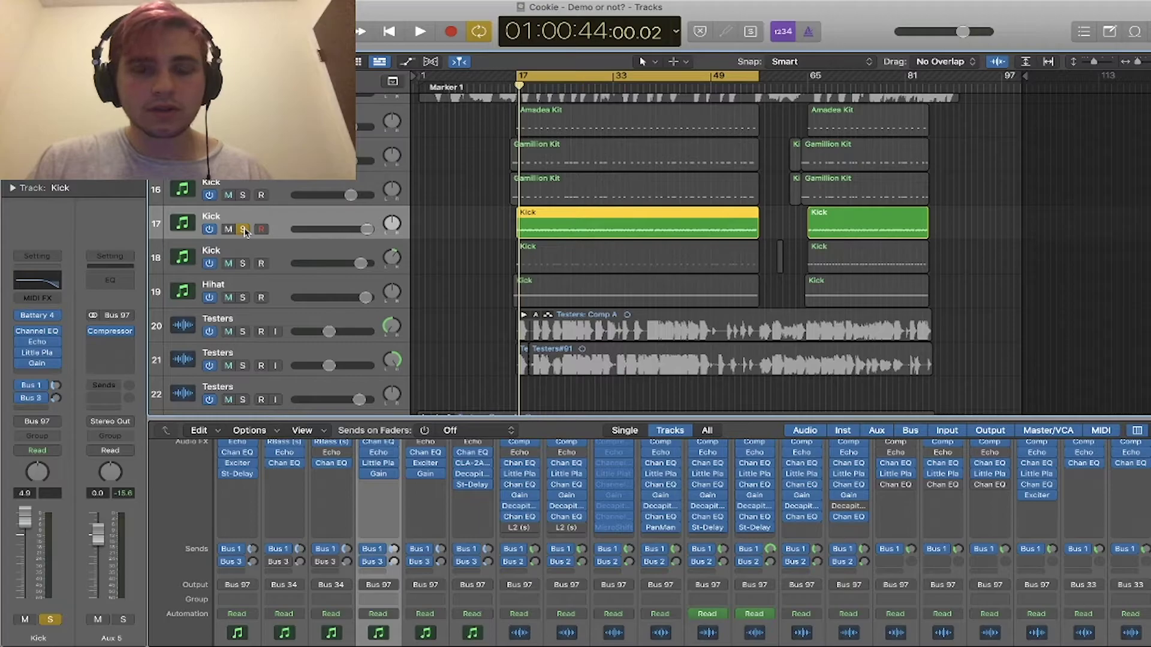
key(space)
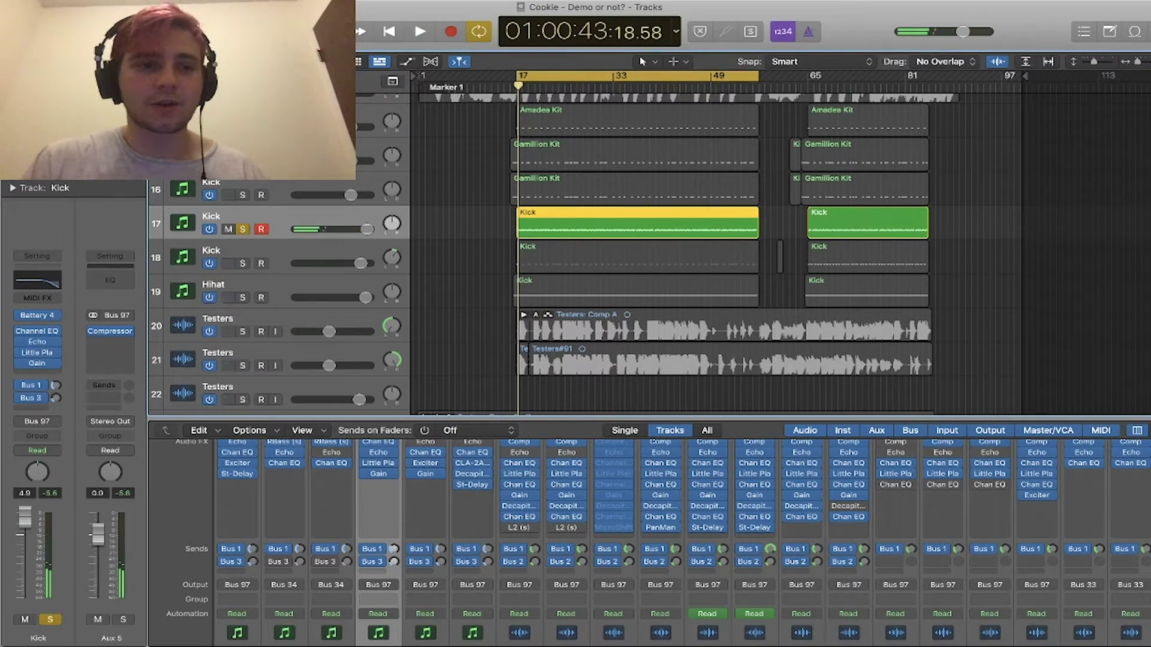
click(242, 231)
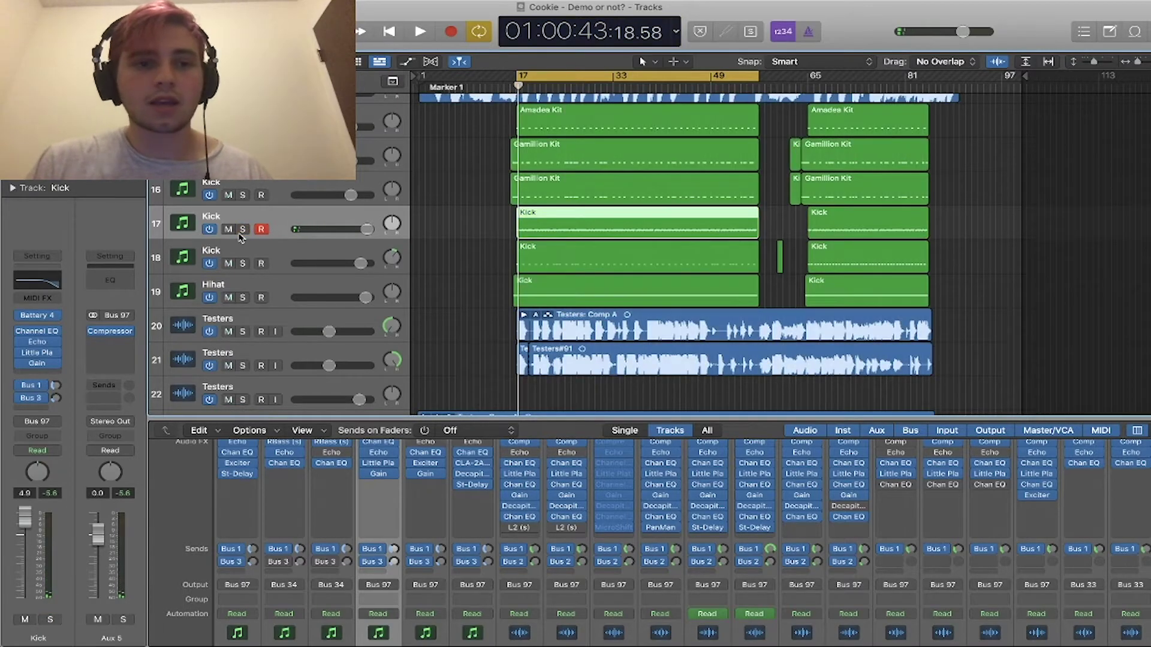
- Audition Kick track 15 on its own, then return it to the full mix
click(274, 186)
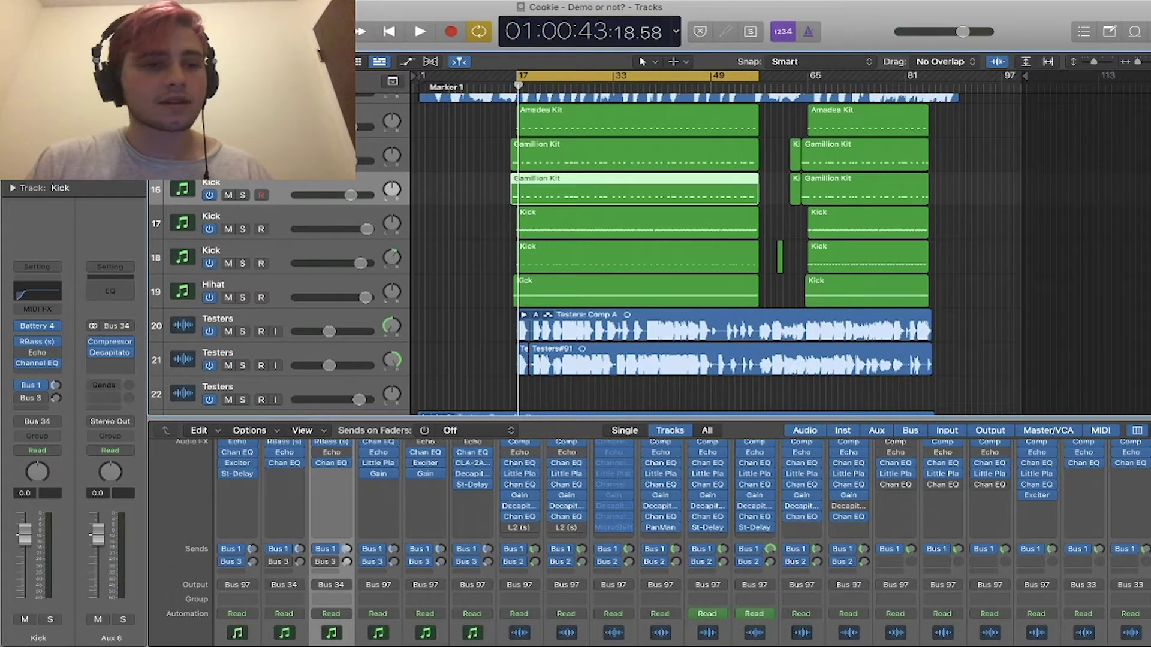
shift+click(274, 153)
click(275, 153)
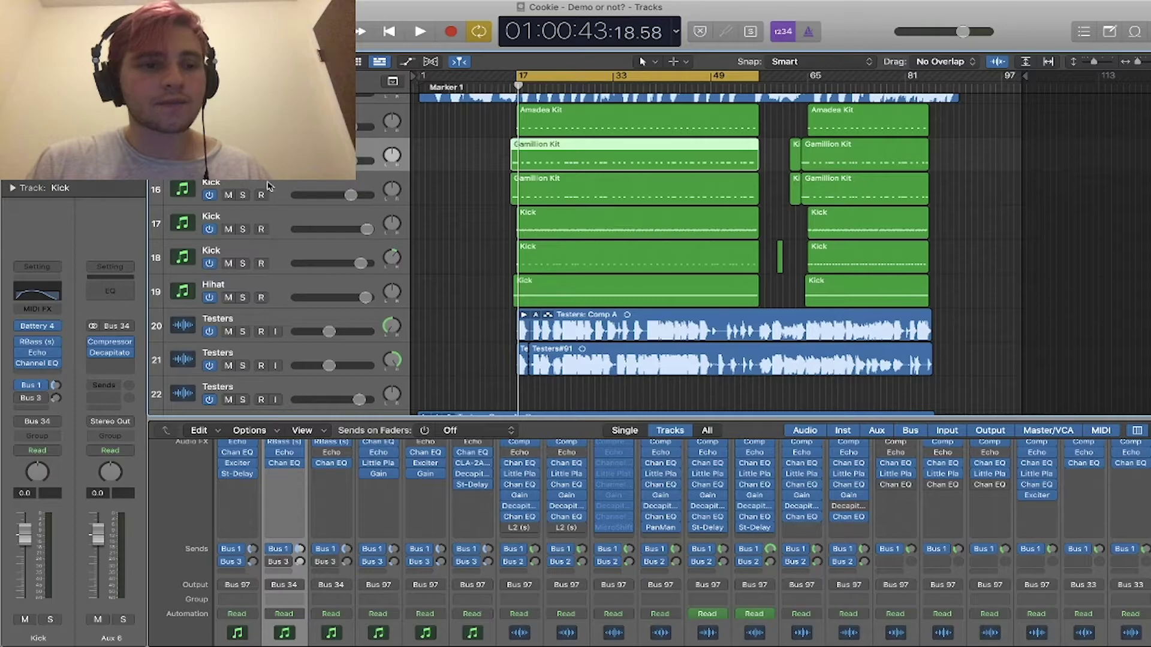
key(s)
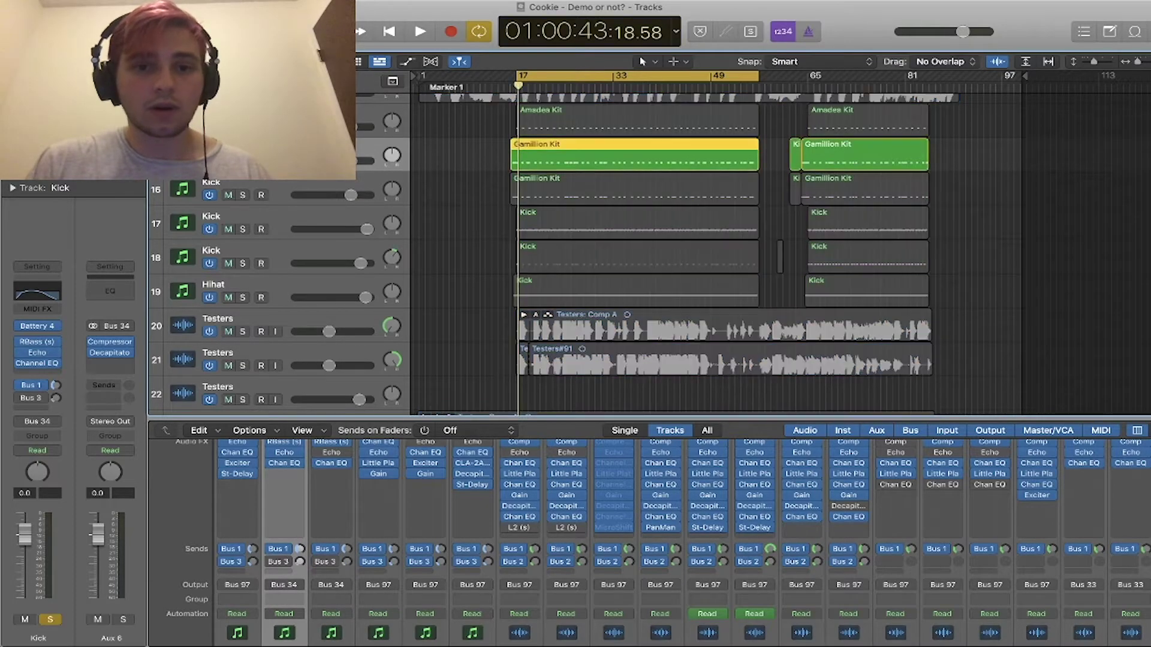
key(space)
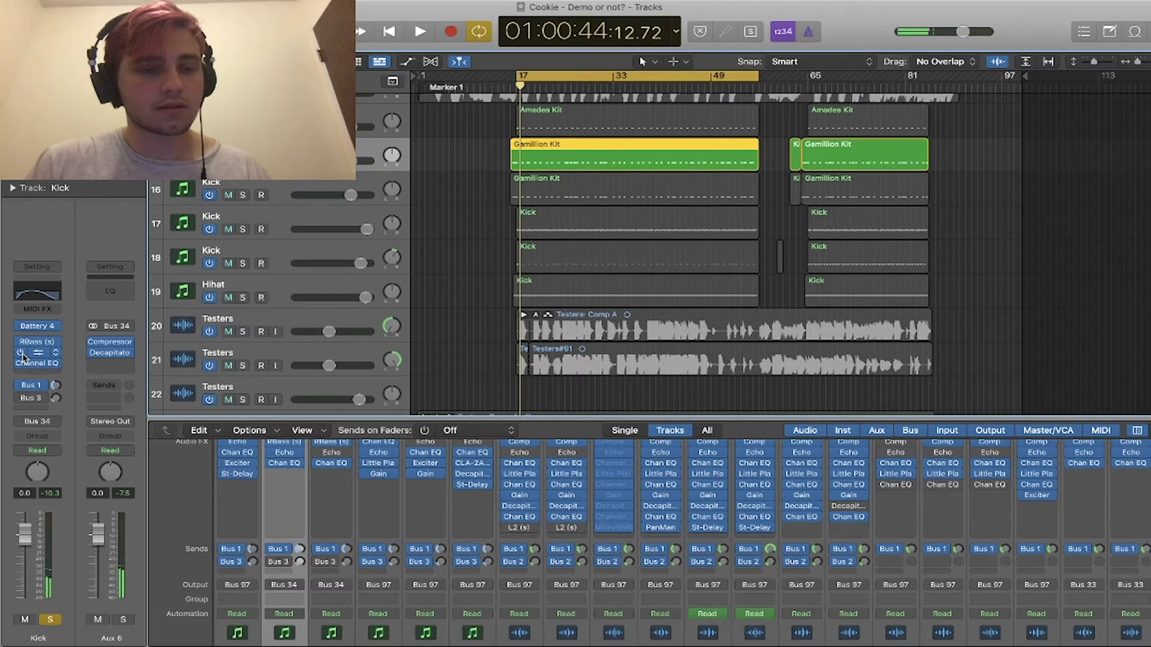
click(242, 161)
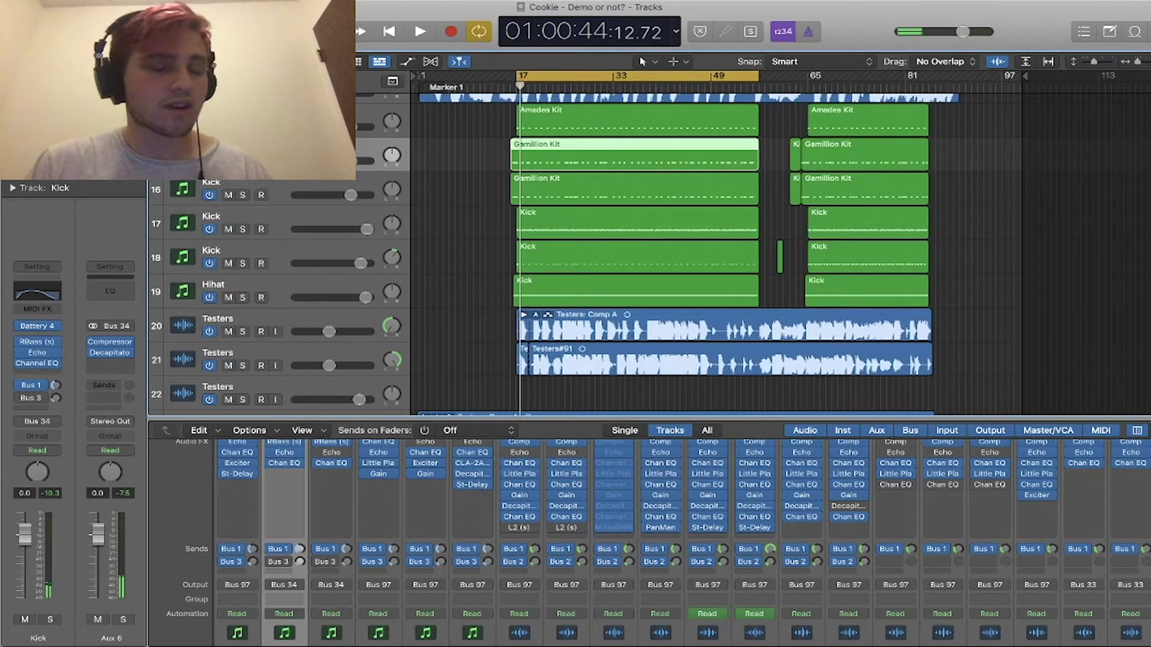
- Play the full mix in short passes to judge Kick track 15 and its plug-ins in context
key(space)
key(space)
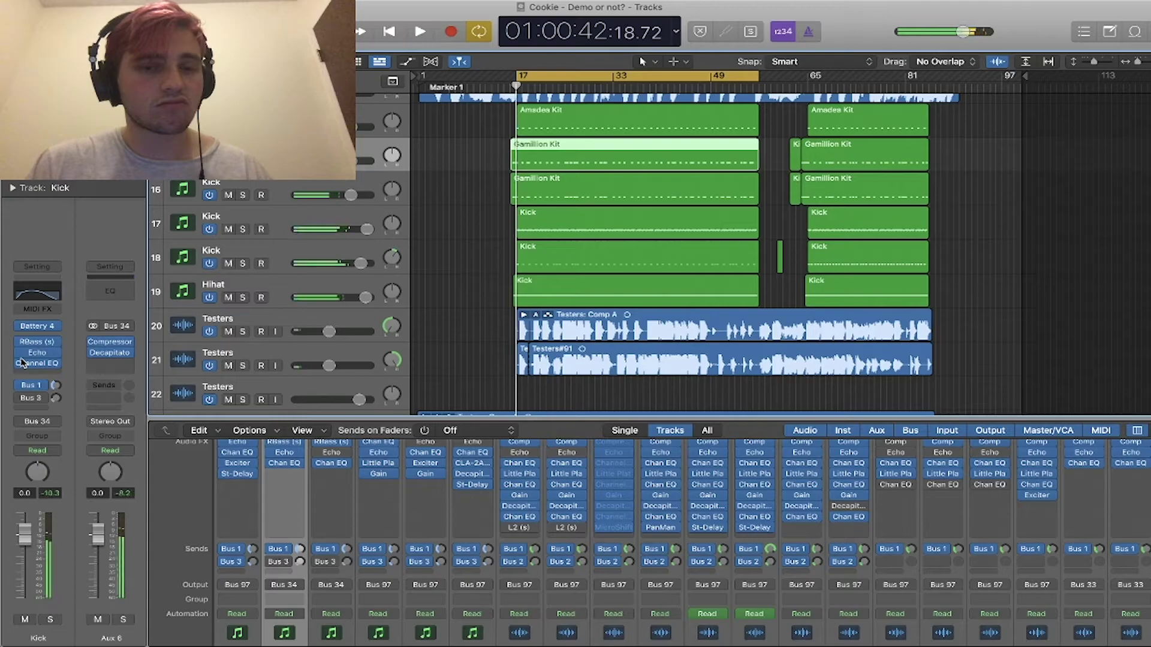
key(space)
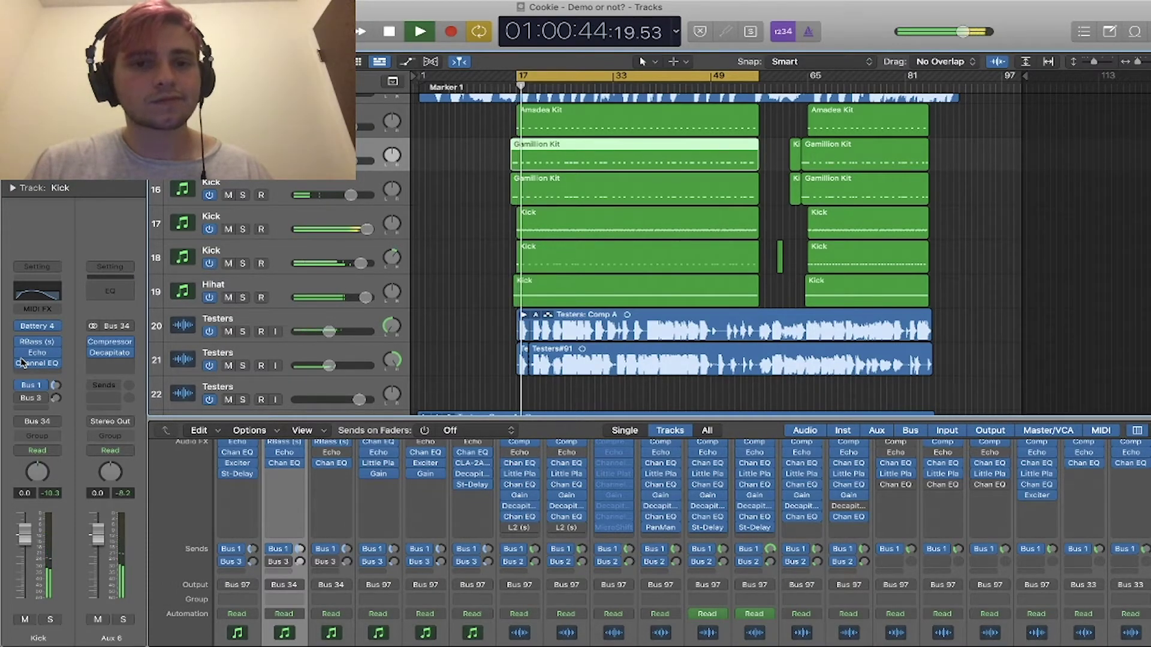
key(space)
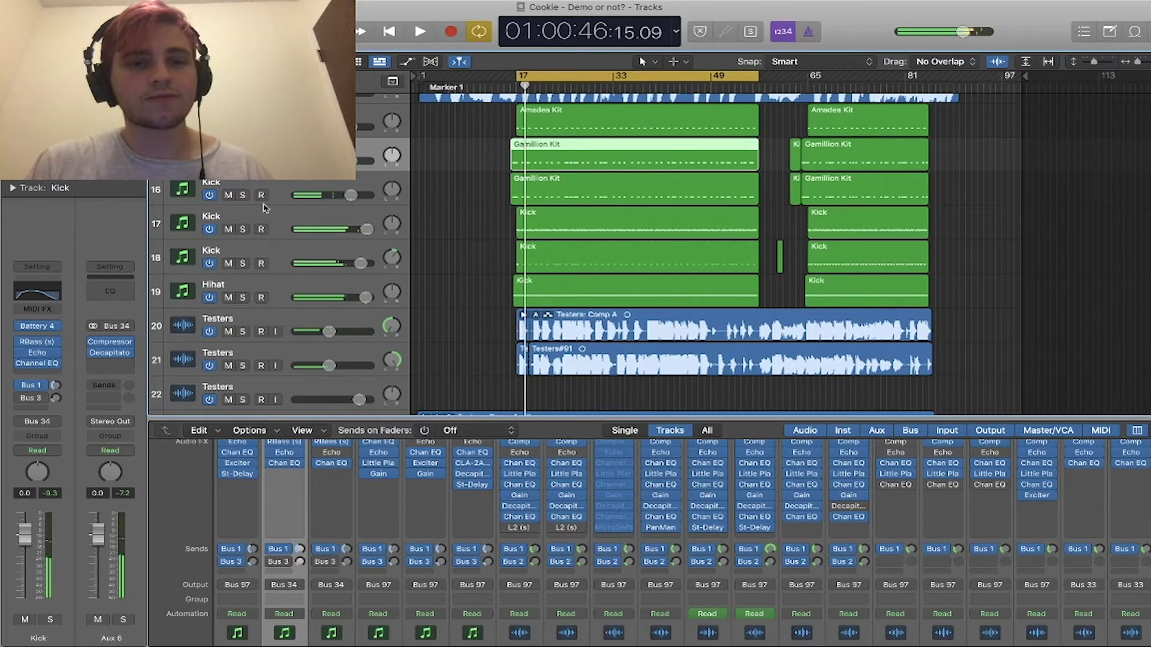
scroll(483, 215, up, 2)
click(445, 247)
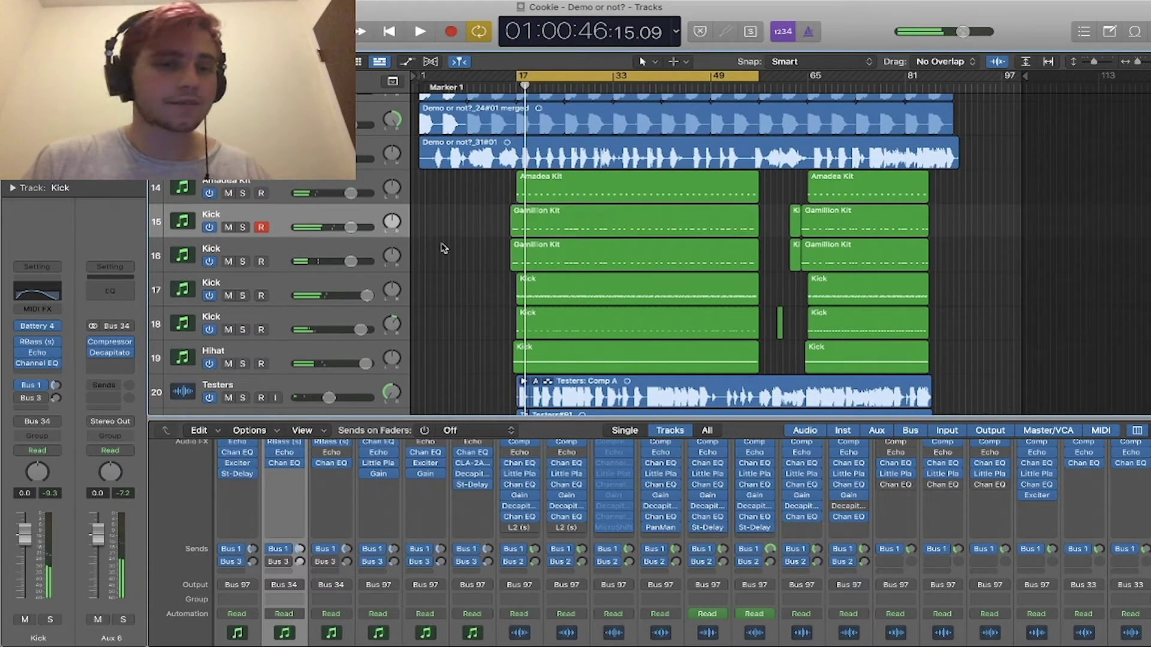
mouse_move(30, 355)
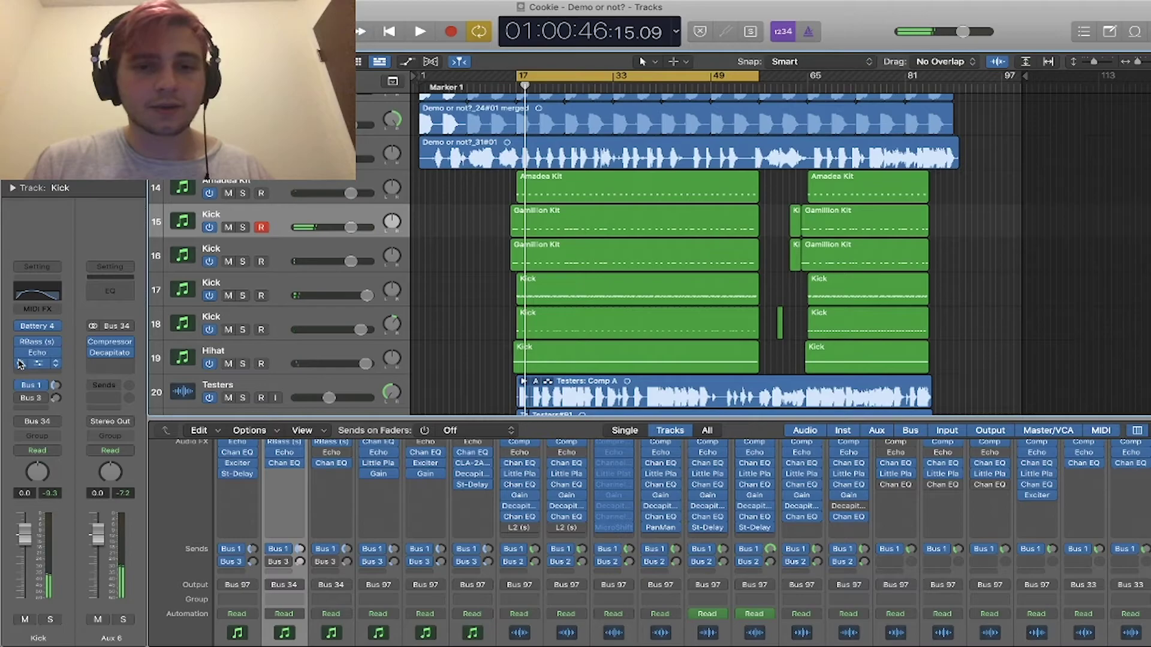
key(space)
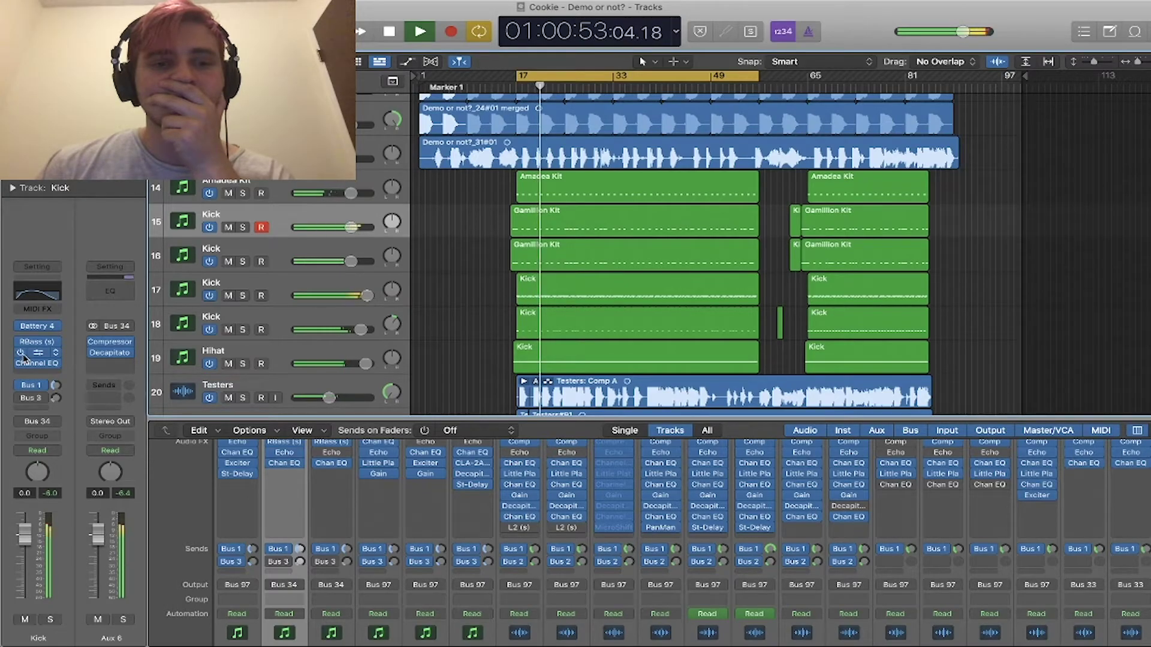
key(space)
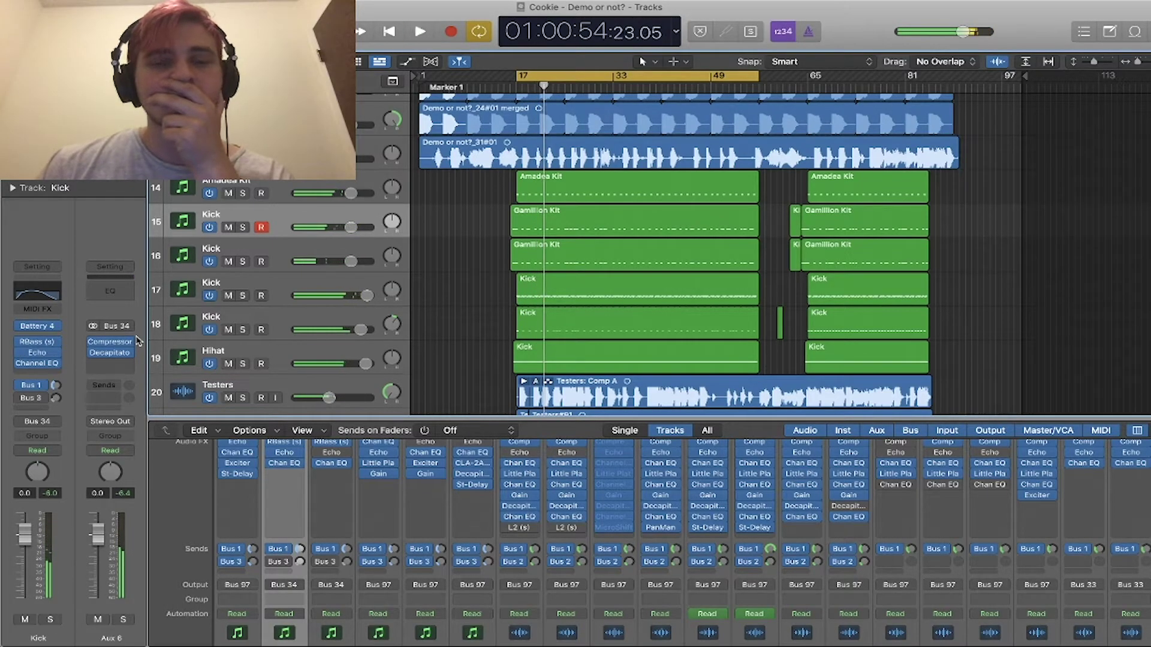
- Review the Little Plate reverb on Kick track 17 while playing the full mix
click(338, 290)
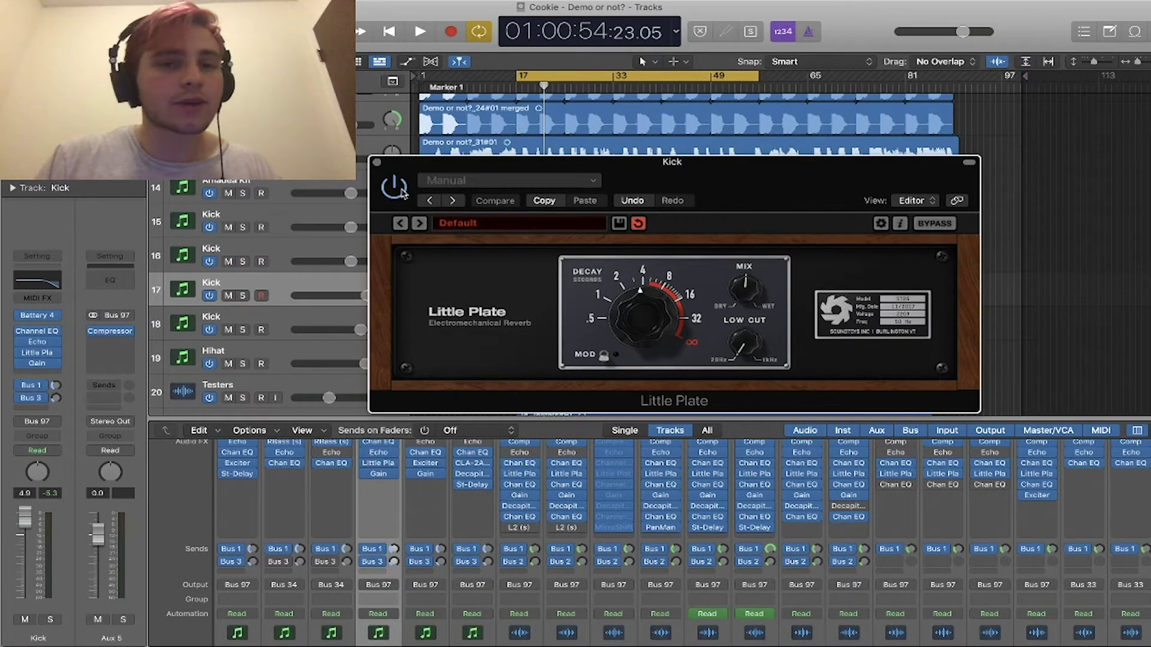
key(space)
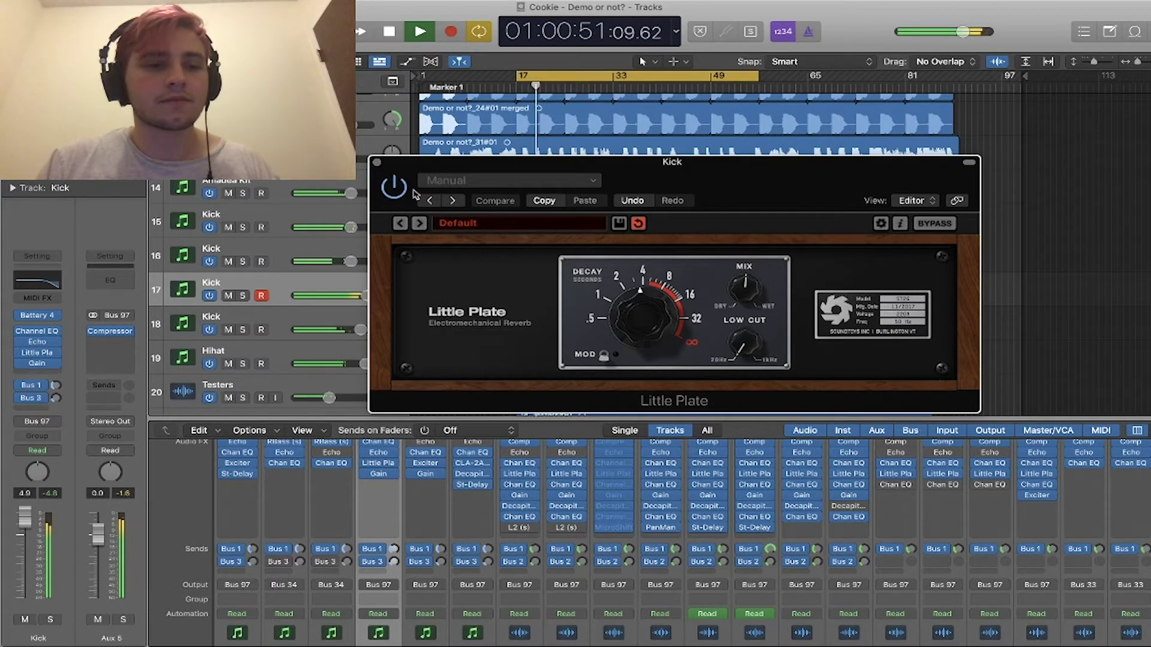
key(space)
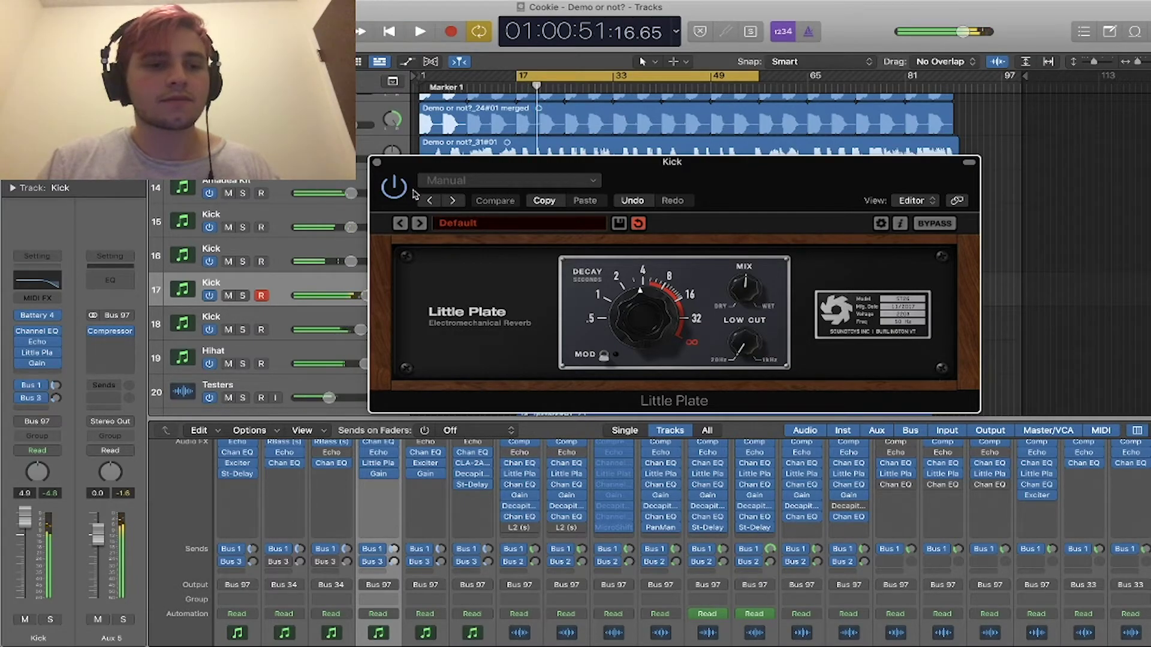
click(376, 162)
- Set the cycle range from bar 49 to about bar 65, covering the short Testers comps on tracks 24 and 25
scroll(763, 214, down, 10)
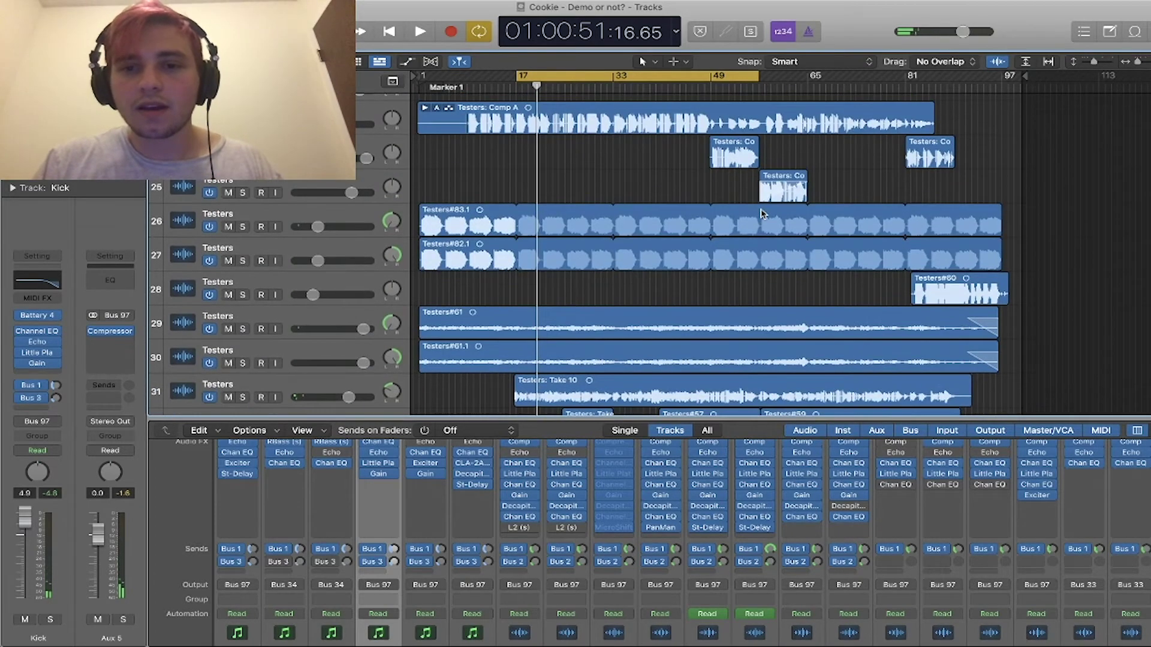
click(681, 86)
scroll(736, 194, down, 8)
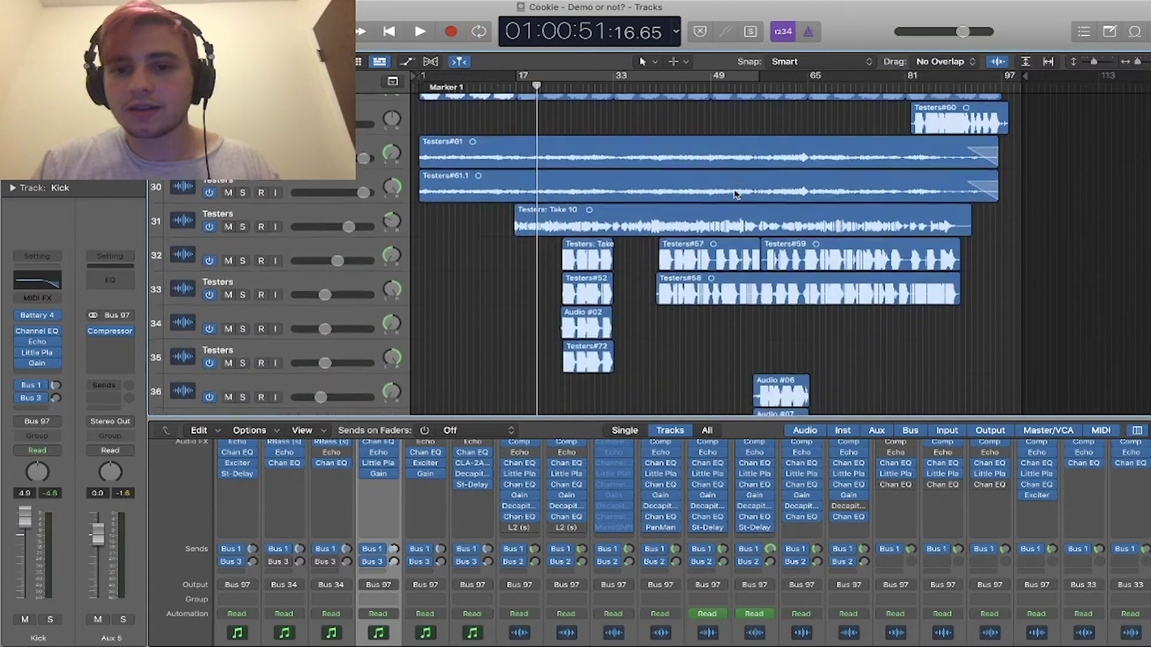
scroll(745, 201, up, 8)
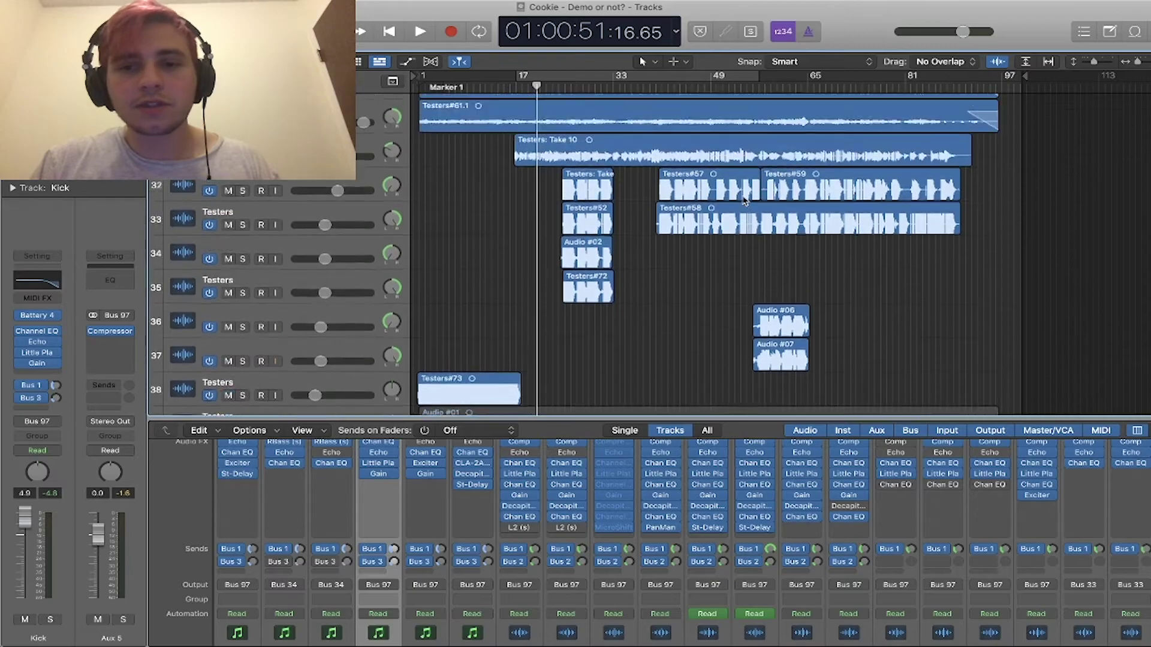
scroll(815, 188, up, 2)
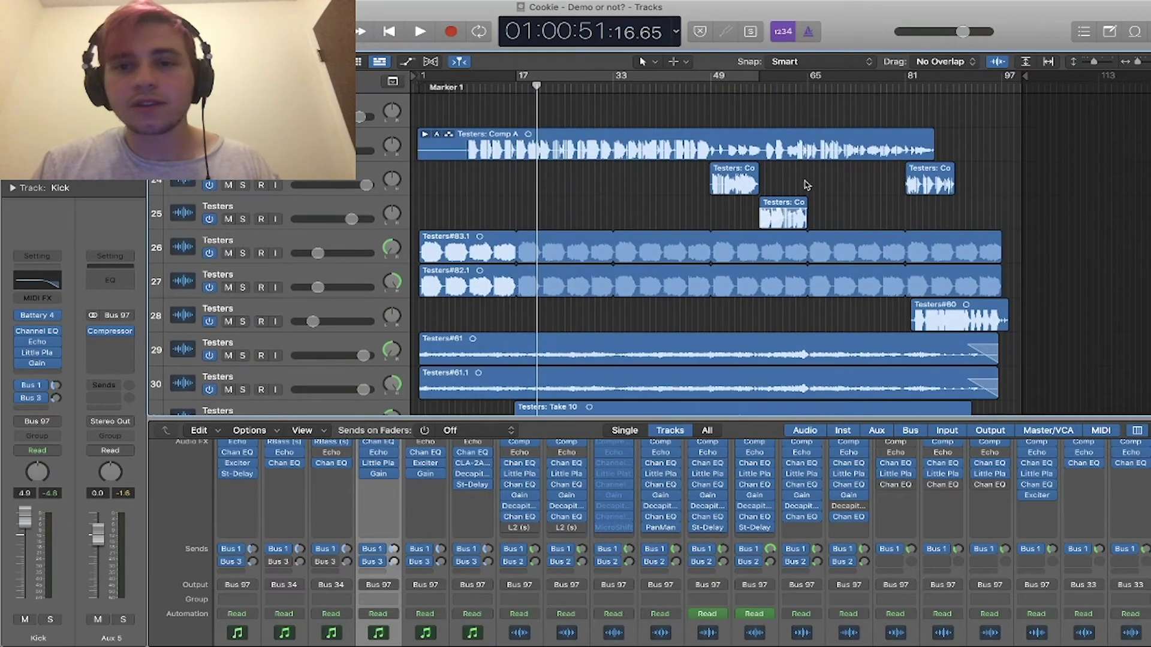
drag(713, 76, 813, 76)
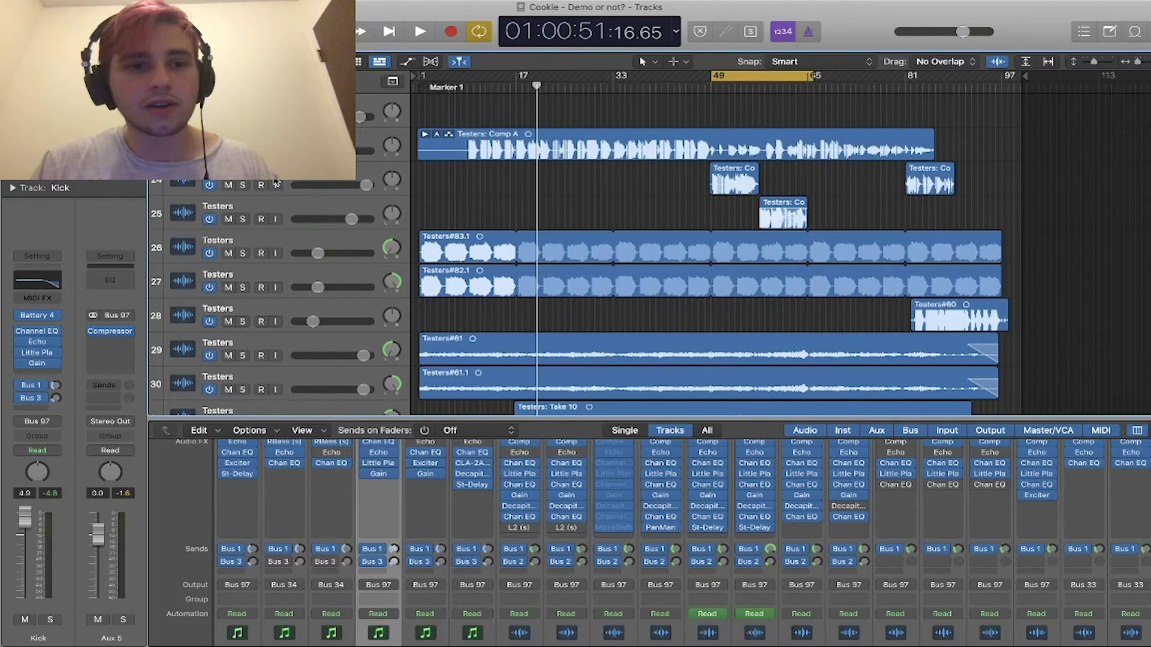
- Solo Testers tracks 24 and 25 and audition track 24's short comp from bar 49
click(276, 183)
click(282, 205)
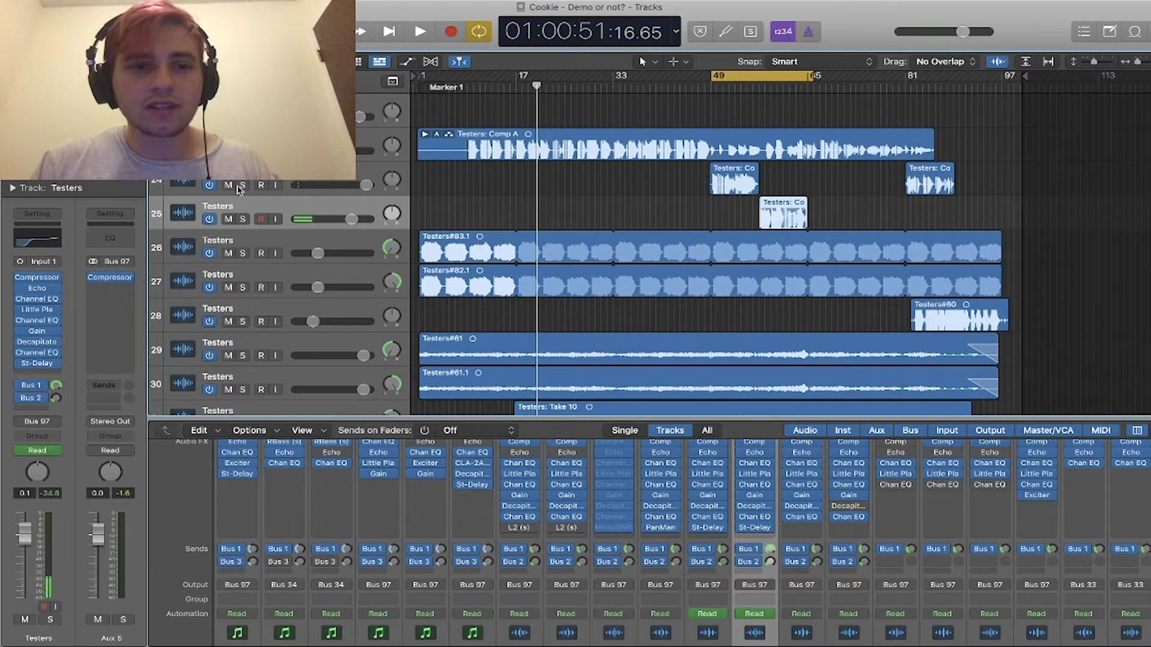
drag(241, 185, 242, 220)
key(space)
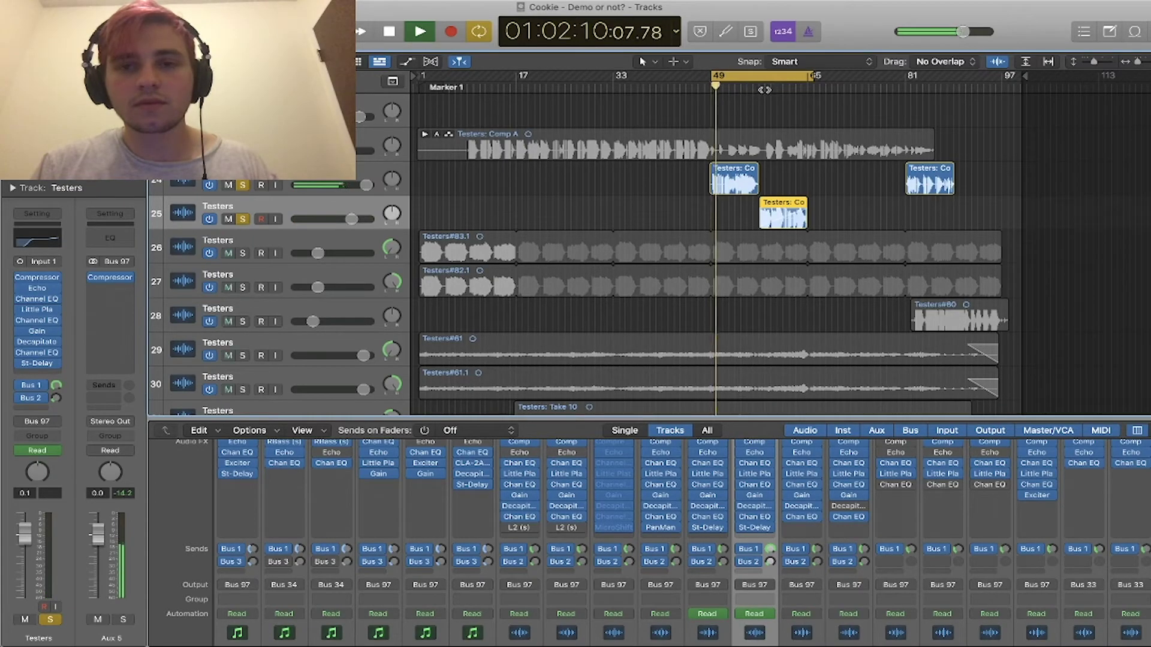
click(349, 183)
key(space)
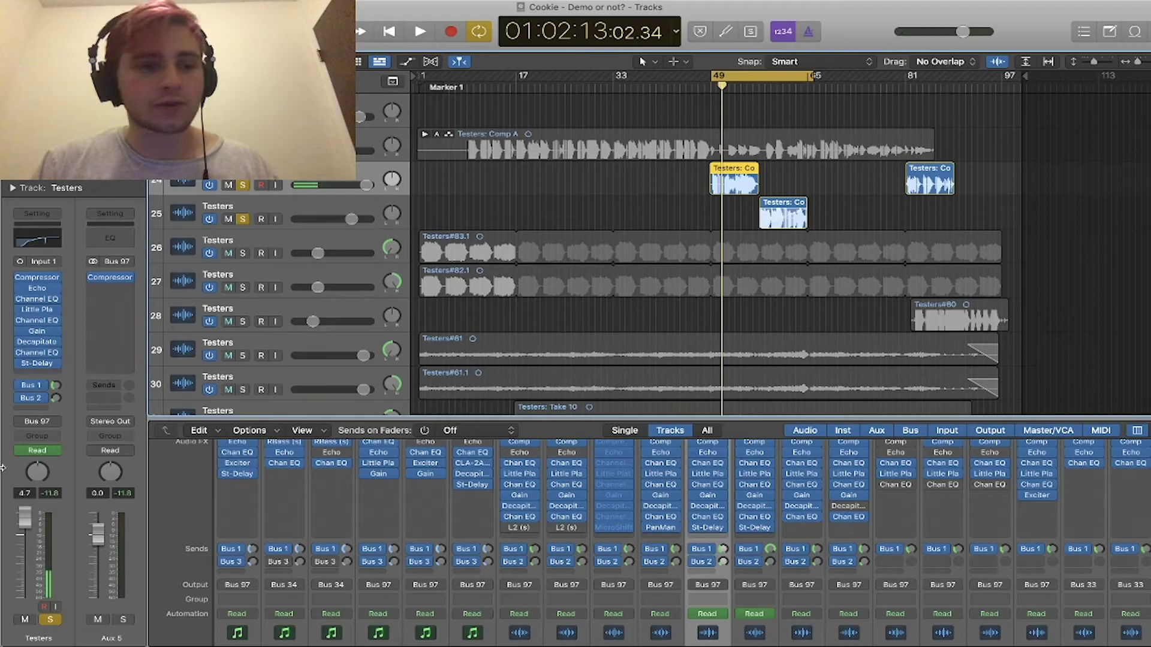
- In the Stereo Delay on Testers track 24, raise both the left and right low cuts to 550 Hz while listening
click(38, 373)
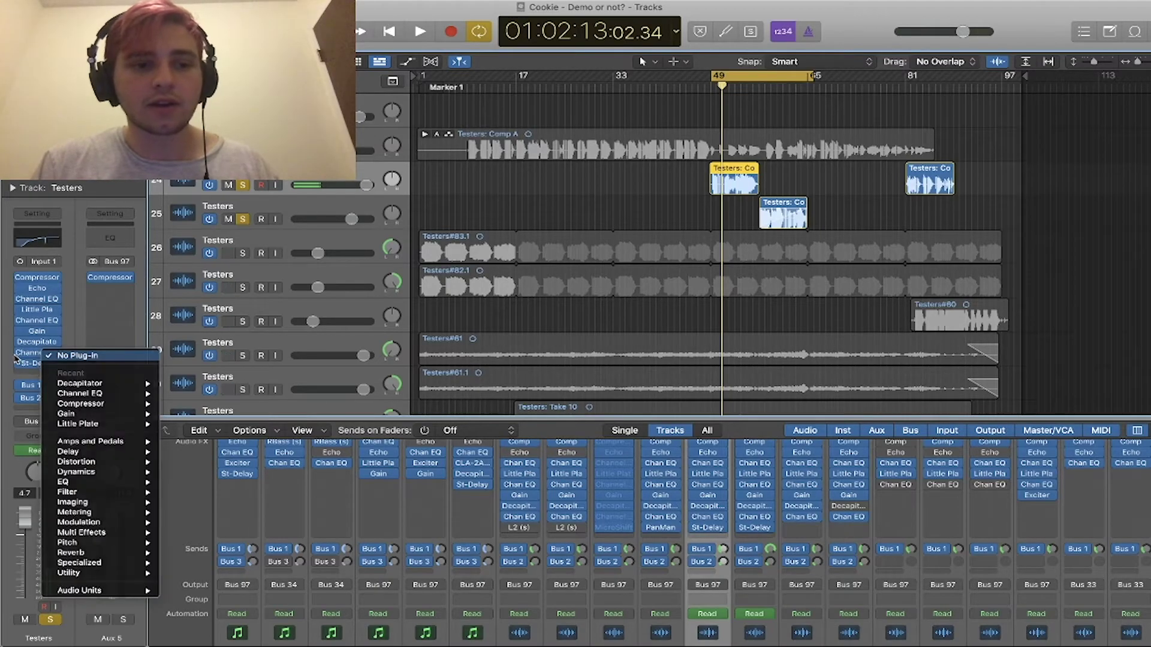
click(16, 359)
click(36, 365)
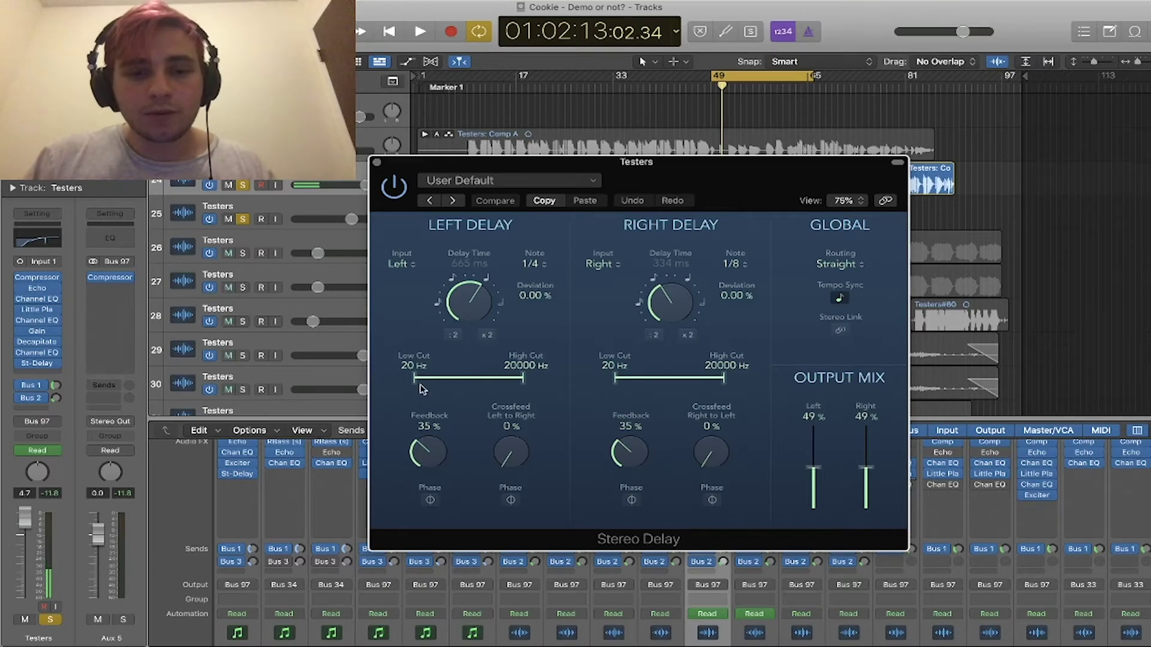
mouse_move(415, 380)
mouse_down()
mouse_move(437, 381)
mouse_move(425, 386)
mouse_up()
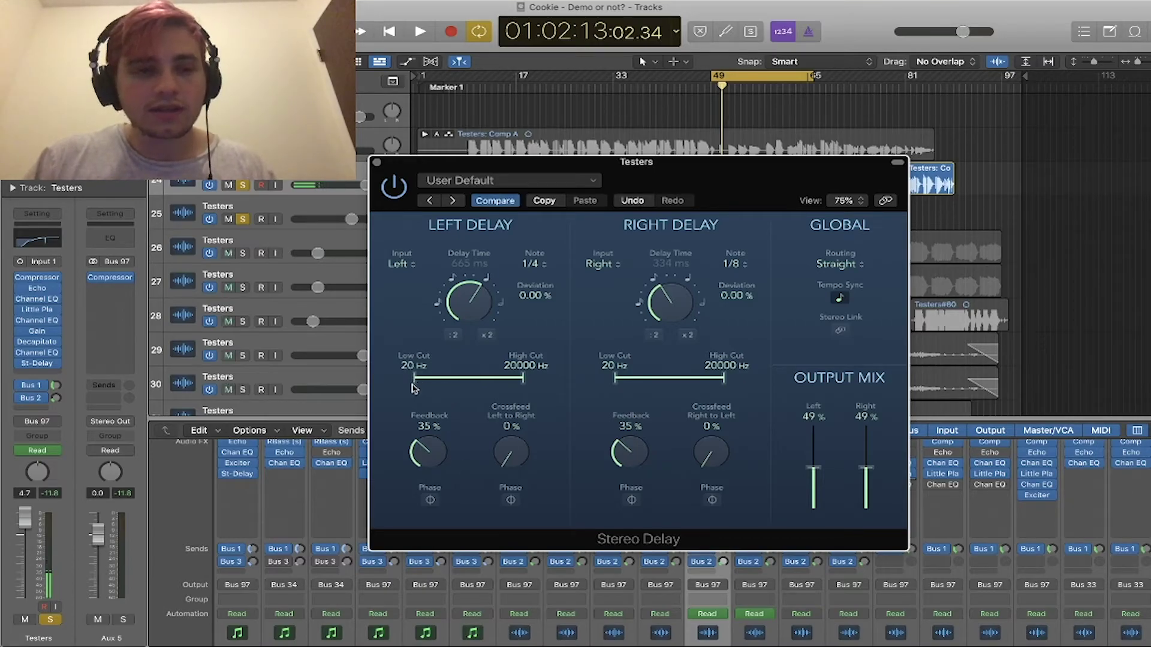
key(space)
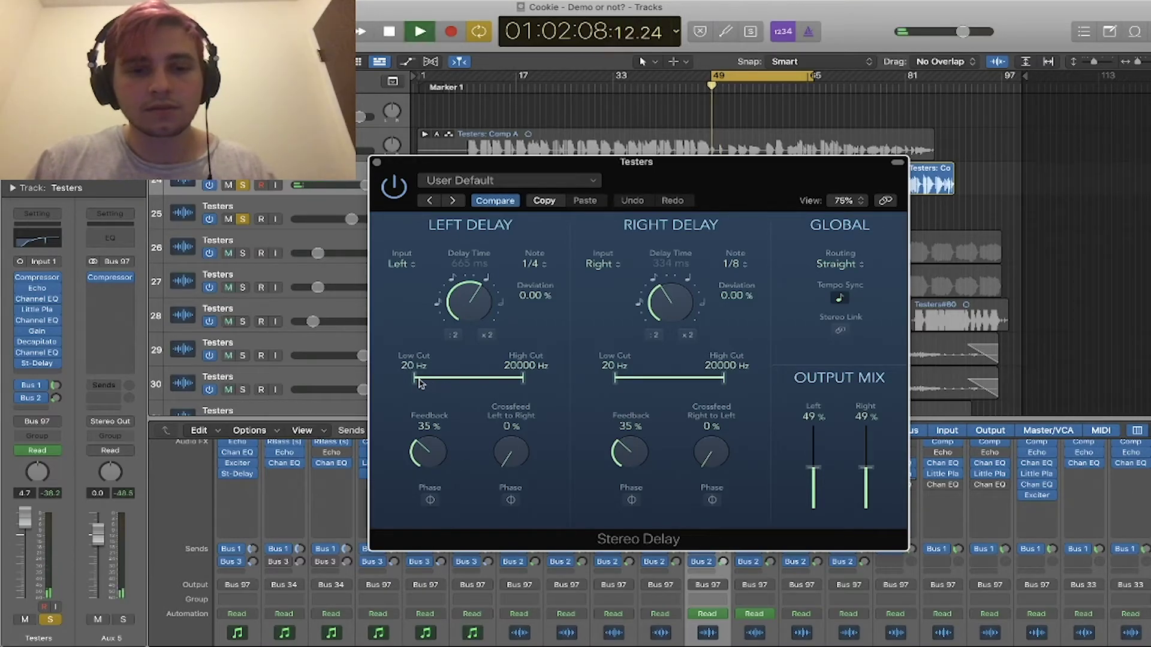
drag(425, 380, 472, 386)
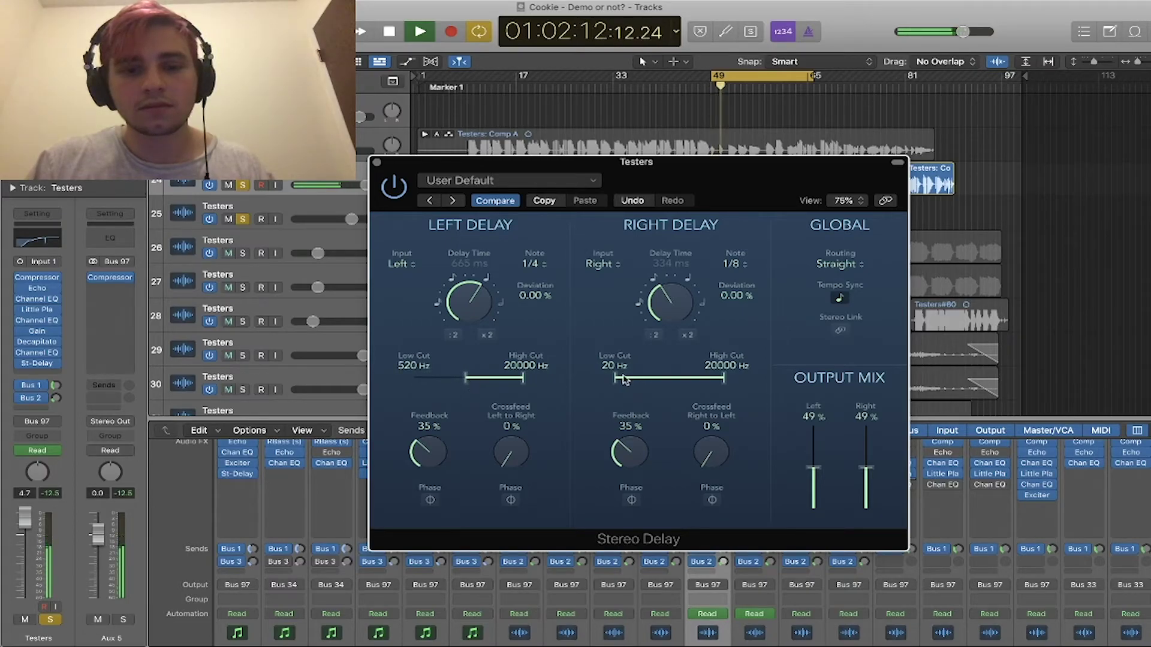
drag(616, 380, 670, 384)
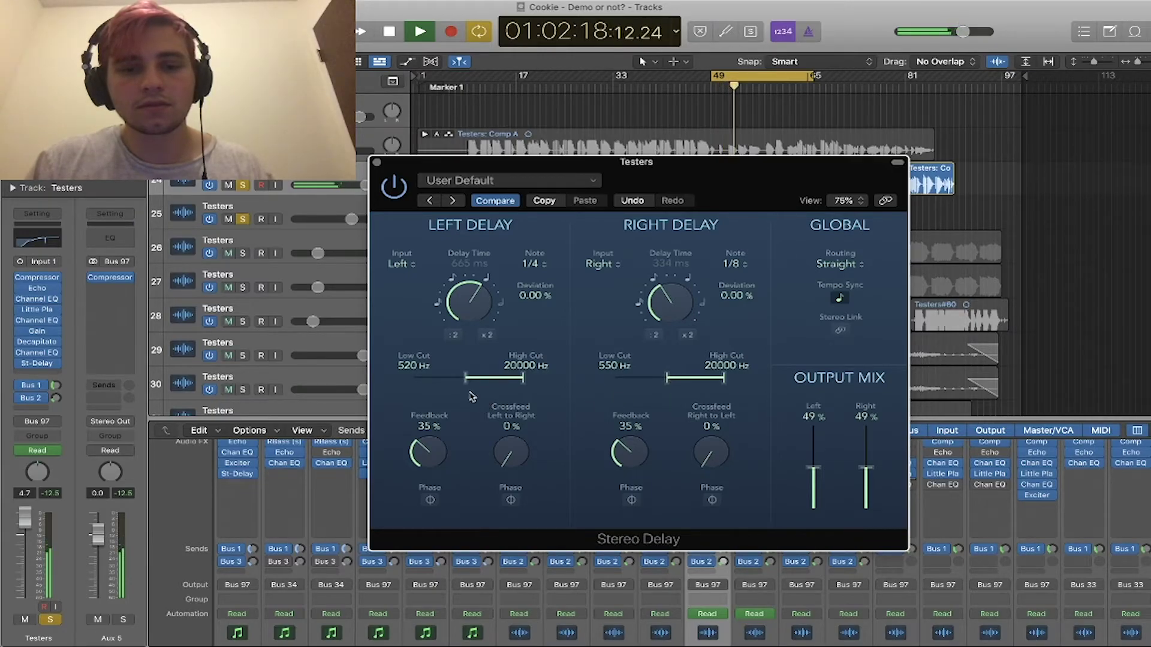
drag(465, 384, 468, 386)
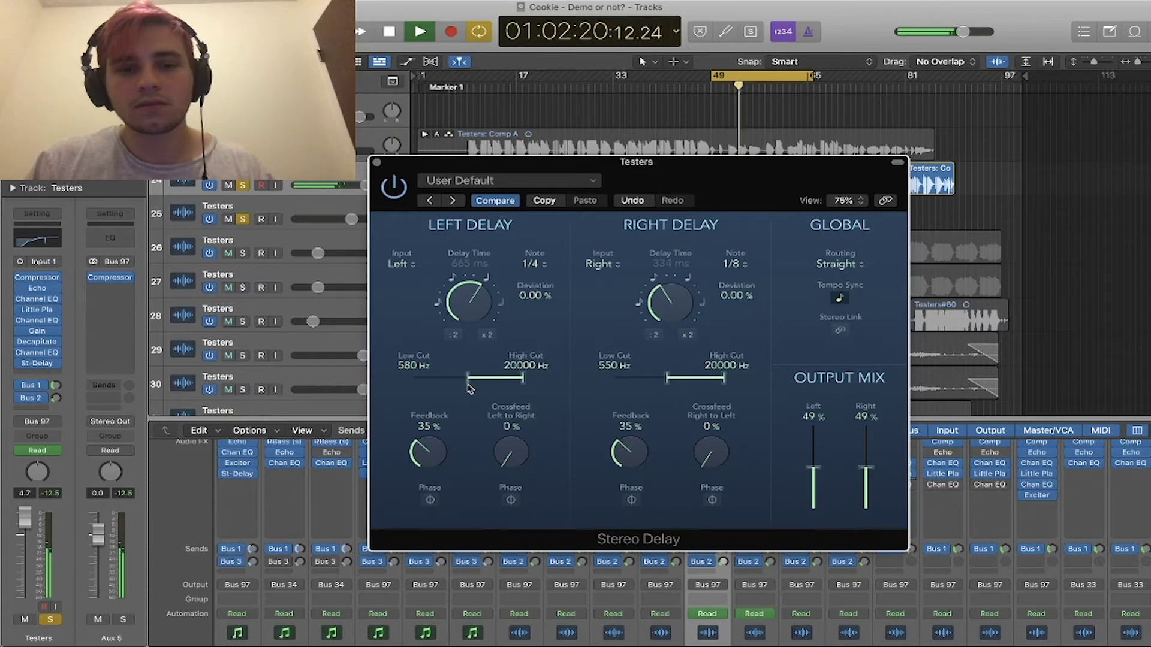
- Lower the Stereo Delay's high cut to 12600 Hz for the left delay and 11200 Hz for the right, and close the plug-in
drag(724, 378, 718, 382)
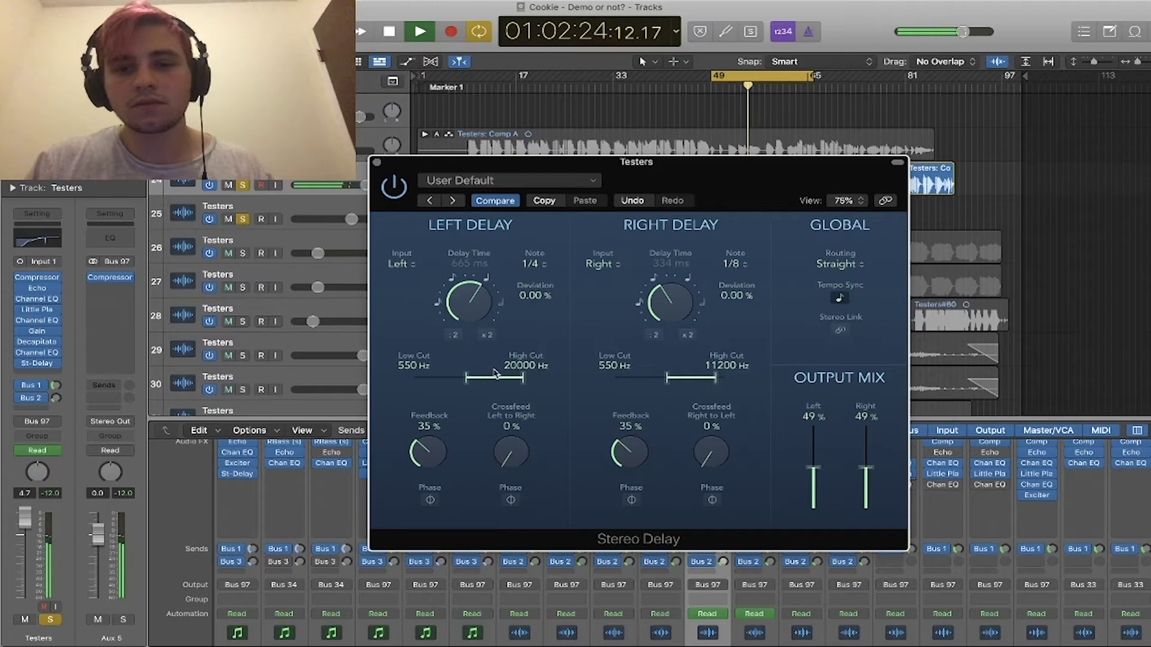
drag(522, 386, 516, 388)
key(space)
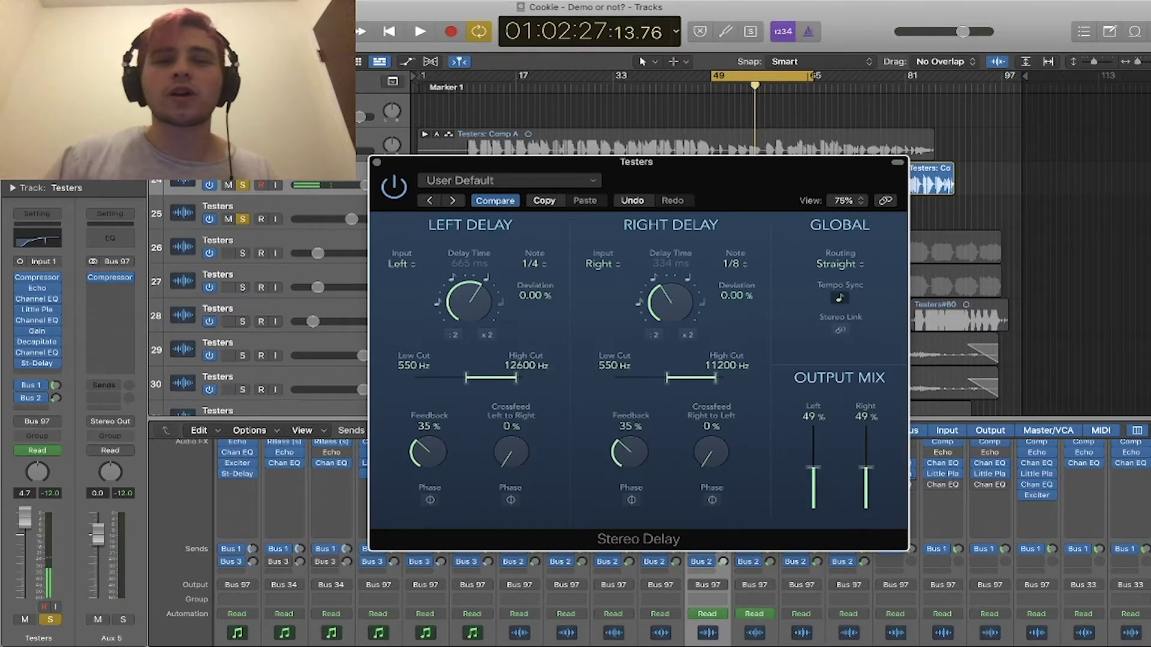
click(377, 161)
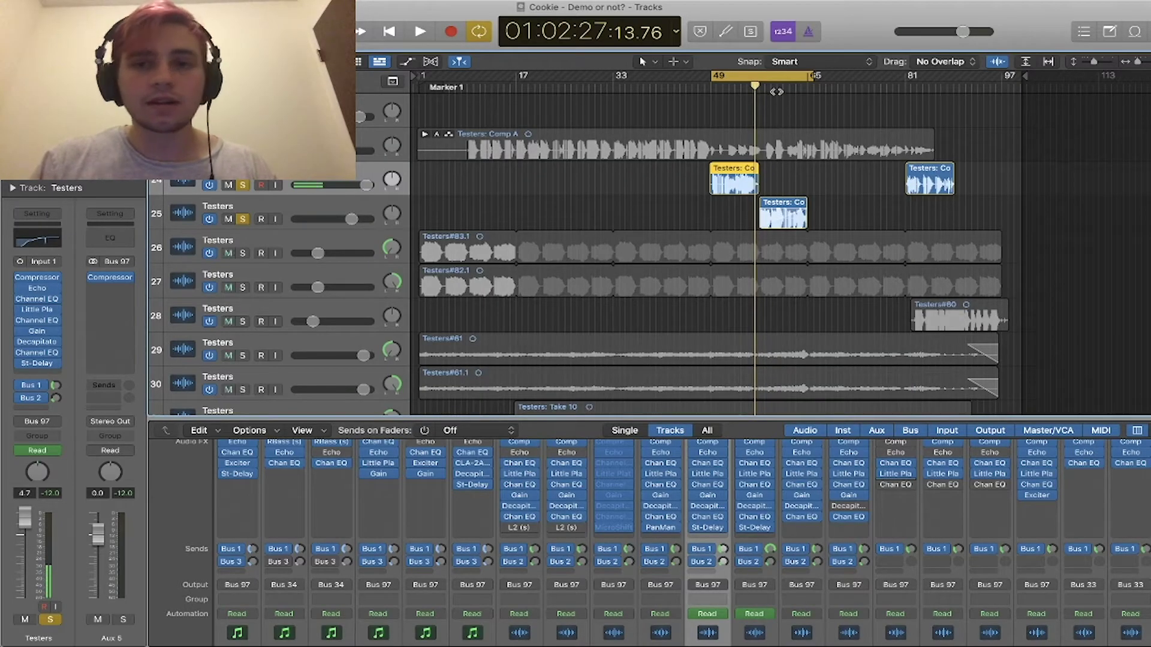
- Turn off the cycle range and audition Testers track 25 from within its short comp
click(769, 87)
click(788, 72)
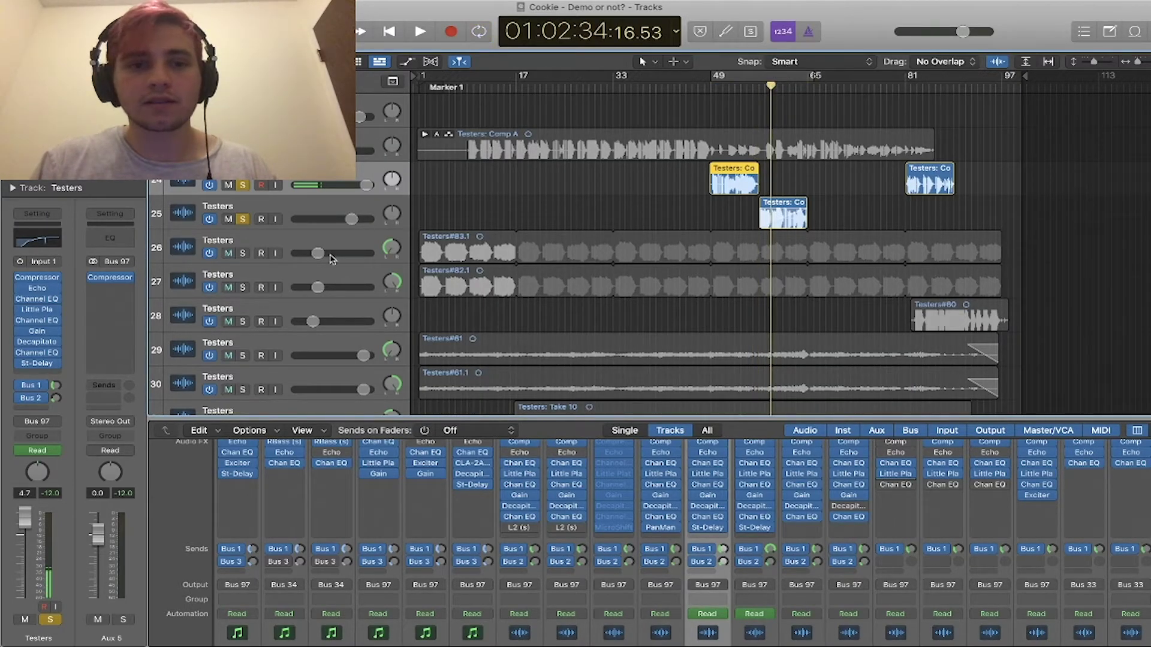
click(278, 216)
key(space)
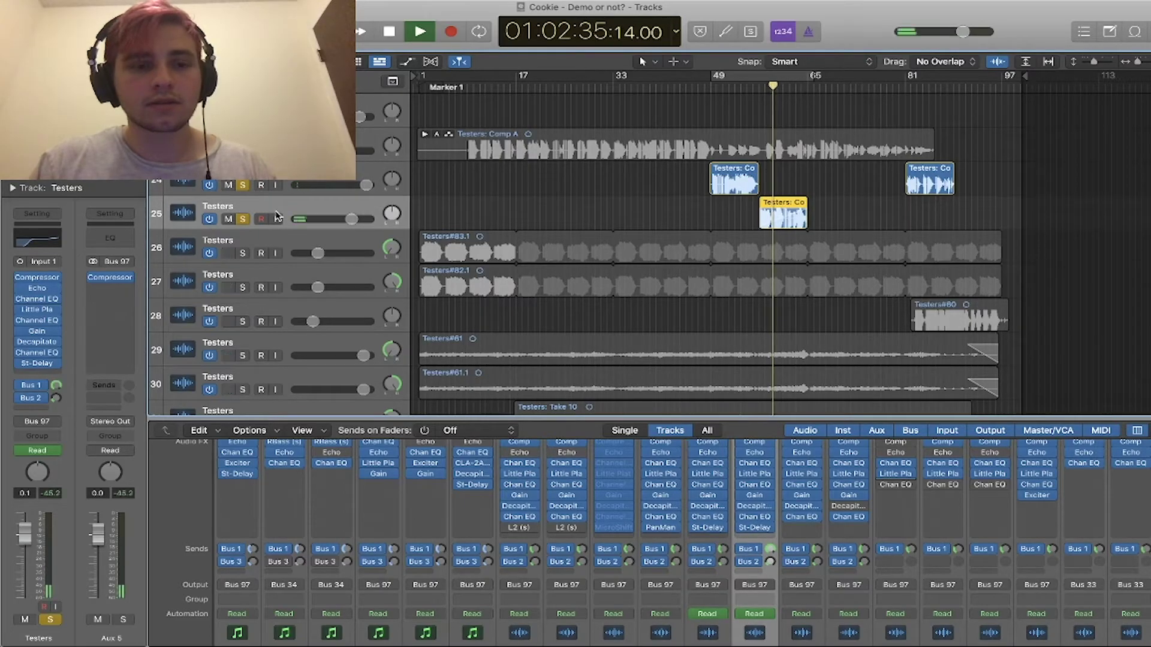
scroll(638, 264, up, 20)
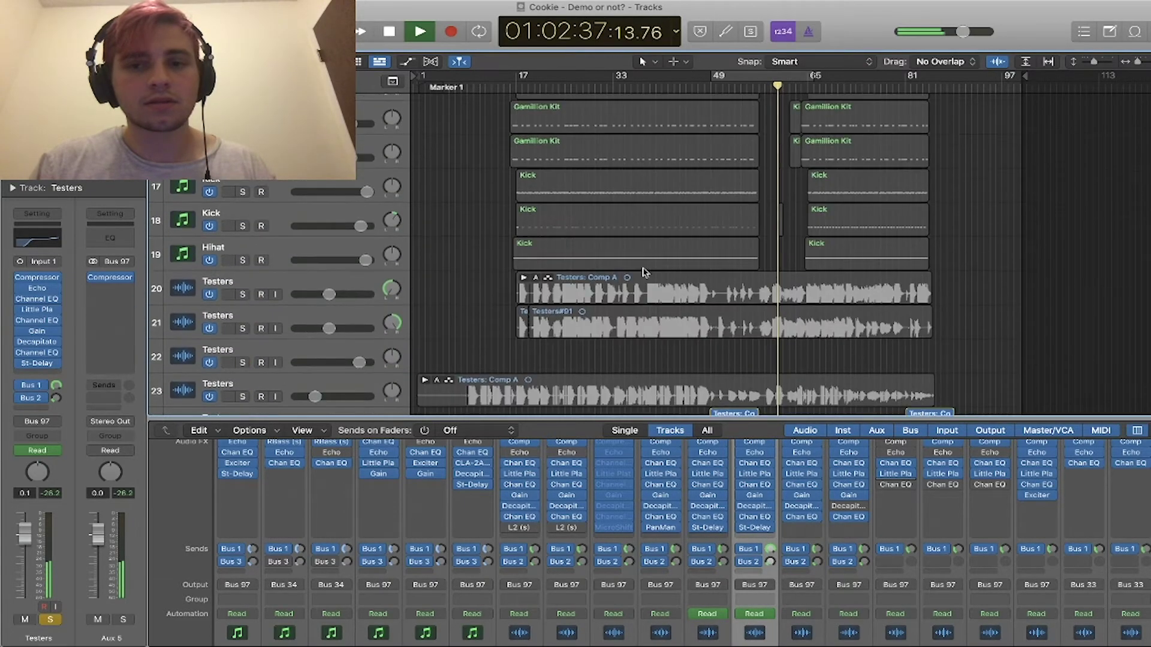
scroll(638, 273, down, 3)
key(space)
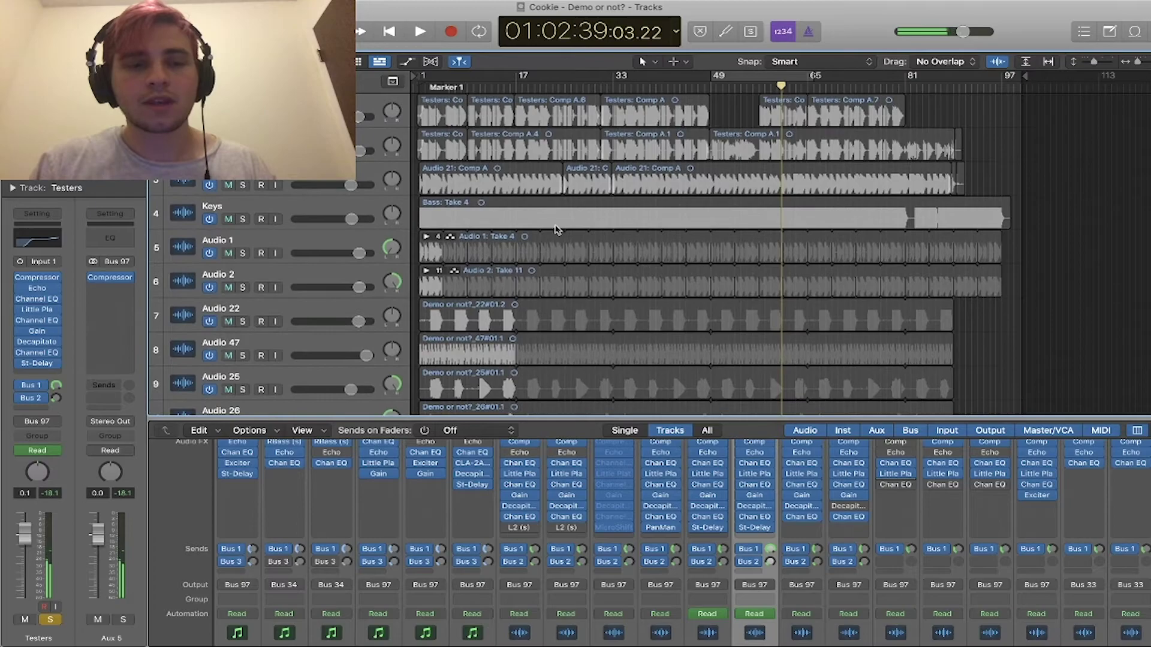
- Unsolo Testers track 24 and move track 25 up the track list, directly below the second Testers track
scroll(560, 233, down, 10)
scroll(556, 229, up, 13)
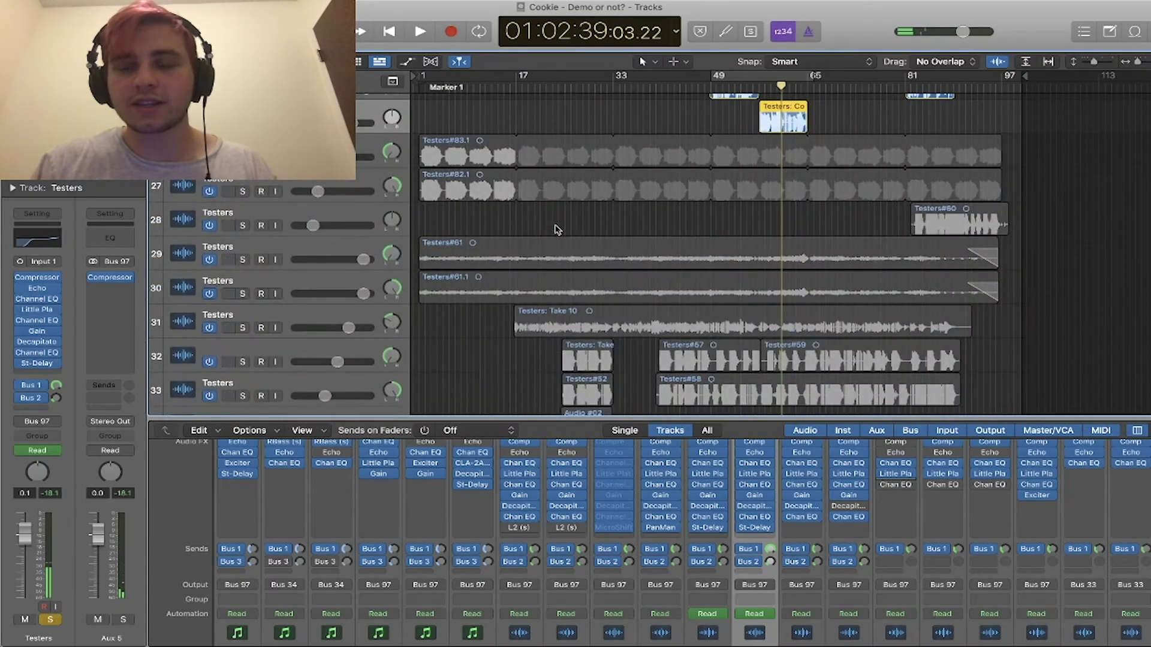
scroll(652, 192, down, 1)
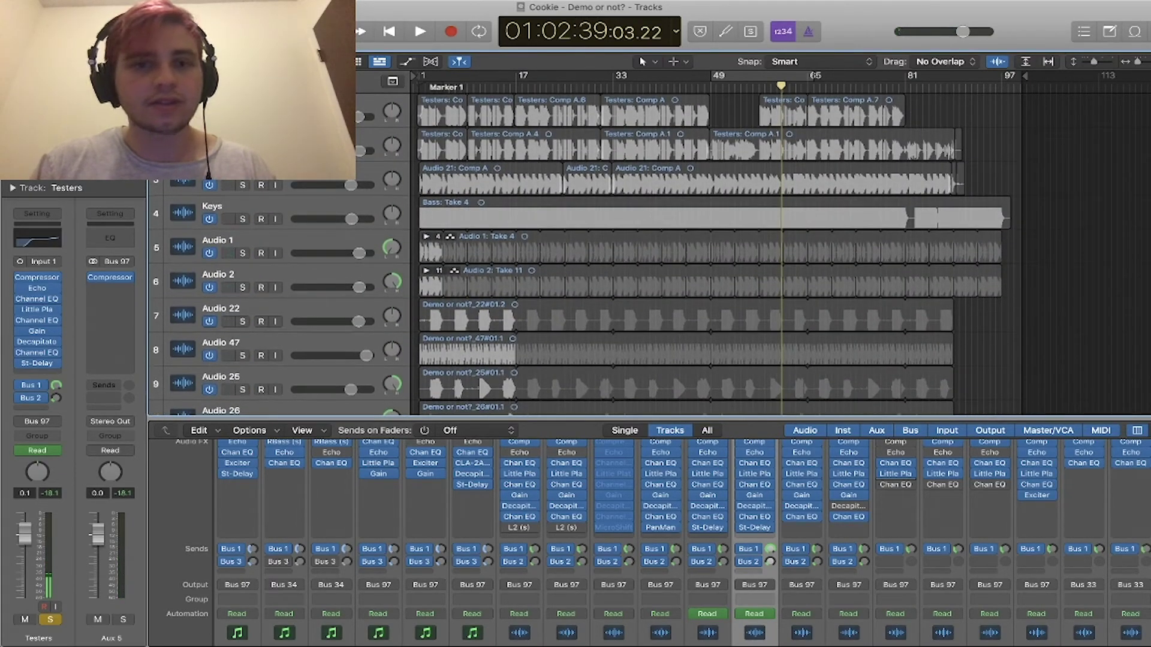
click(252, 142)
scroll(578, 209, down, 1)
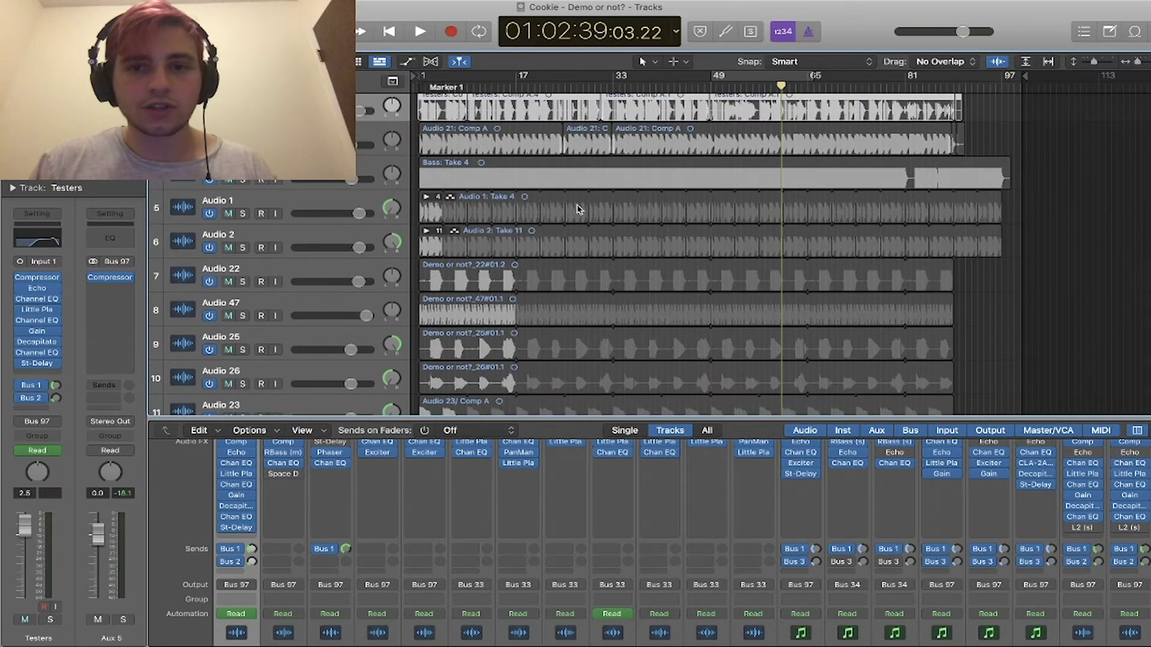
scroll(579, 209, down, 14)
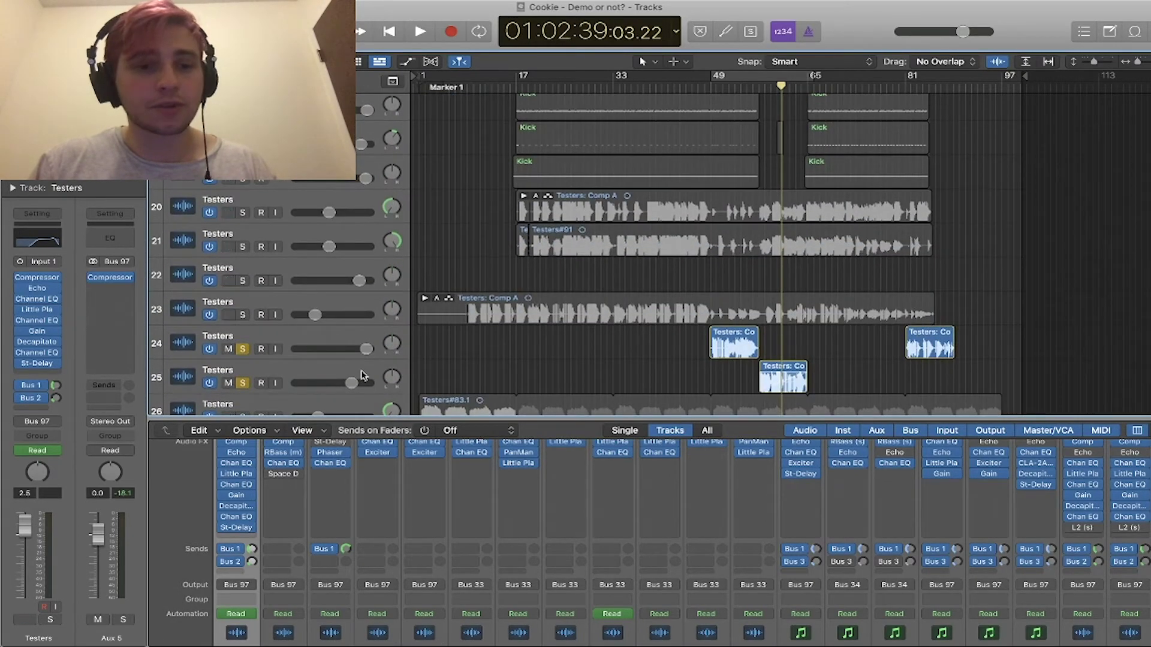
click(364, 375)
click(244, 348)
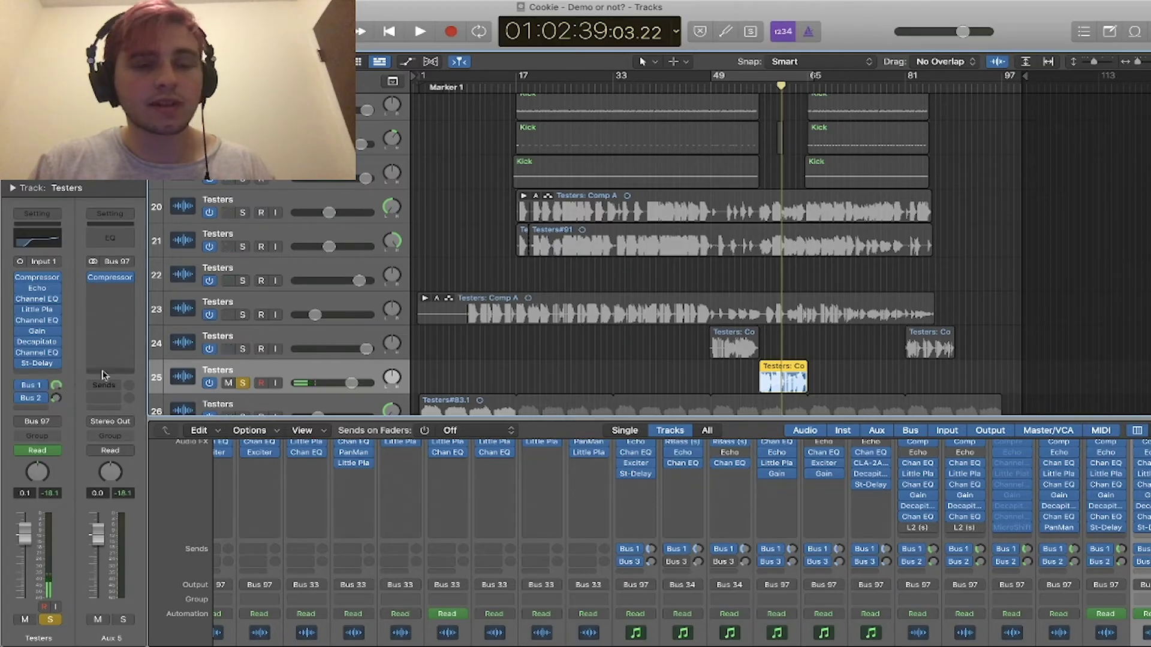
scroll(600, 251, up, 15)
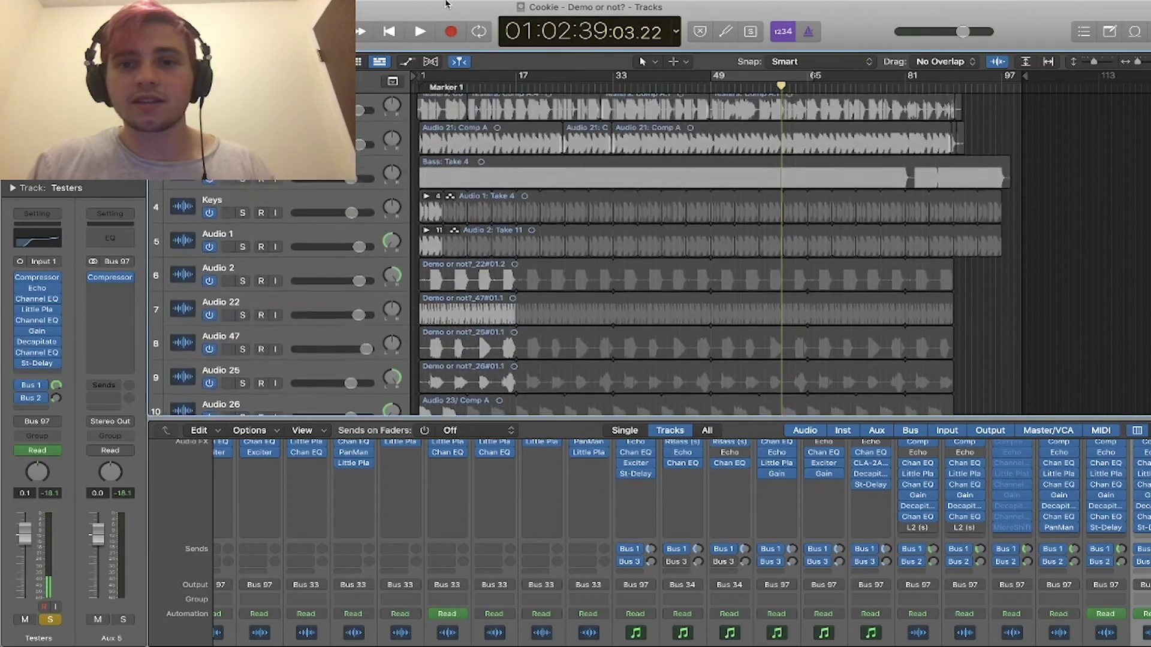
drag(429, 160, 424, 161)
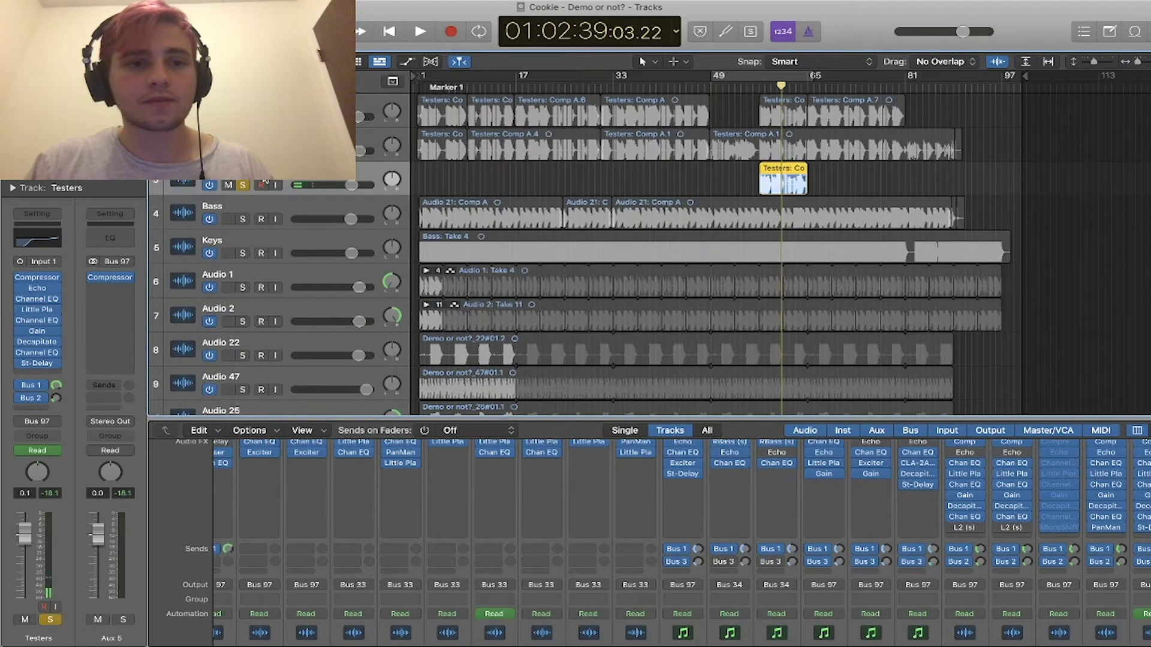
- Solo Testers tracks 1 to 3 and play them together over track 3's short comp
click(242, 151)
click(242, 116)
alt+click(242, 117)
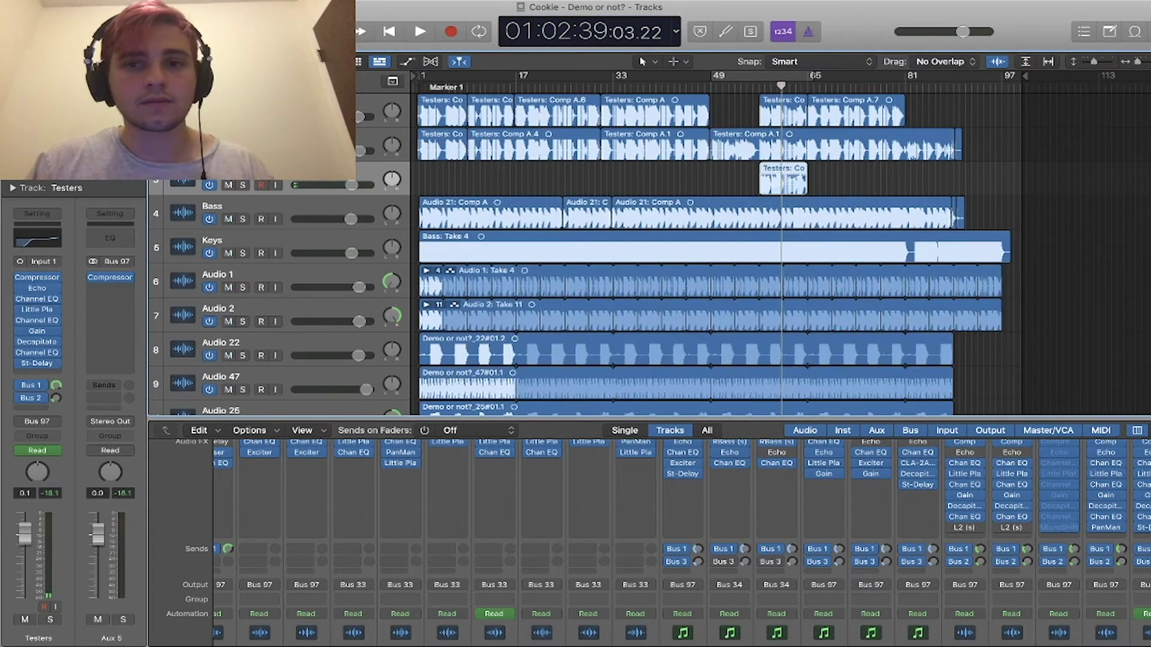
key(space)
click(244, 185)
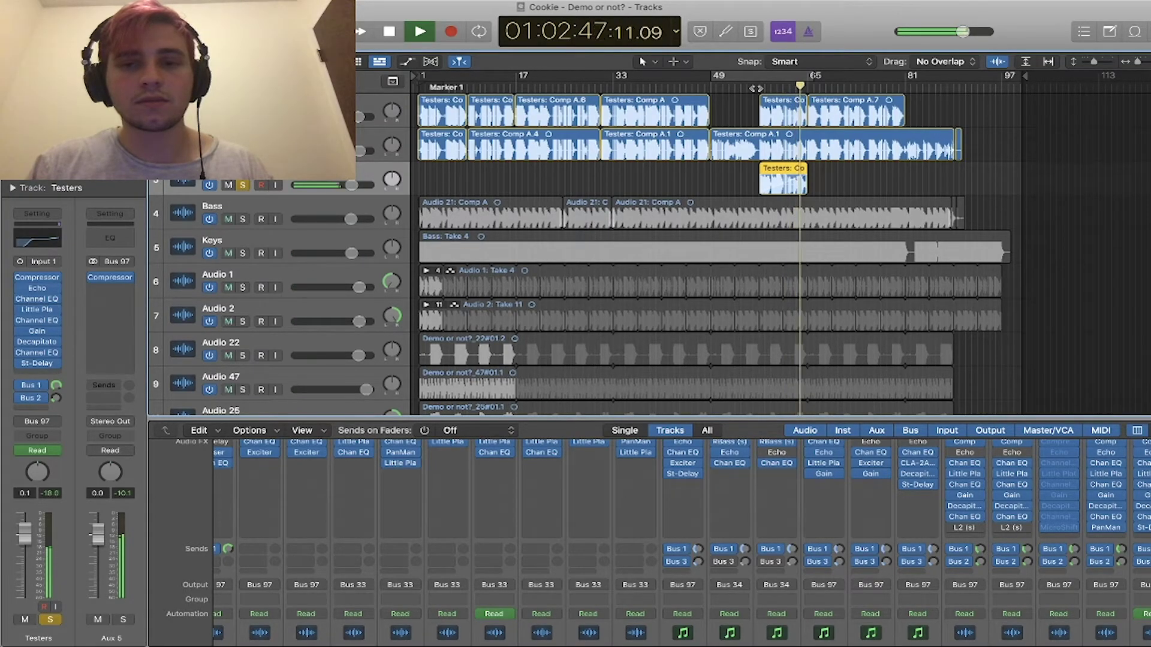
key(space)
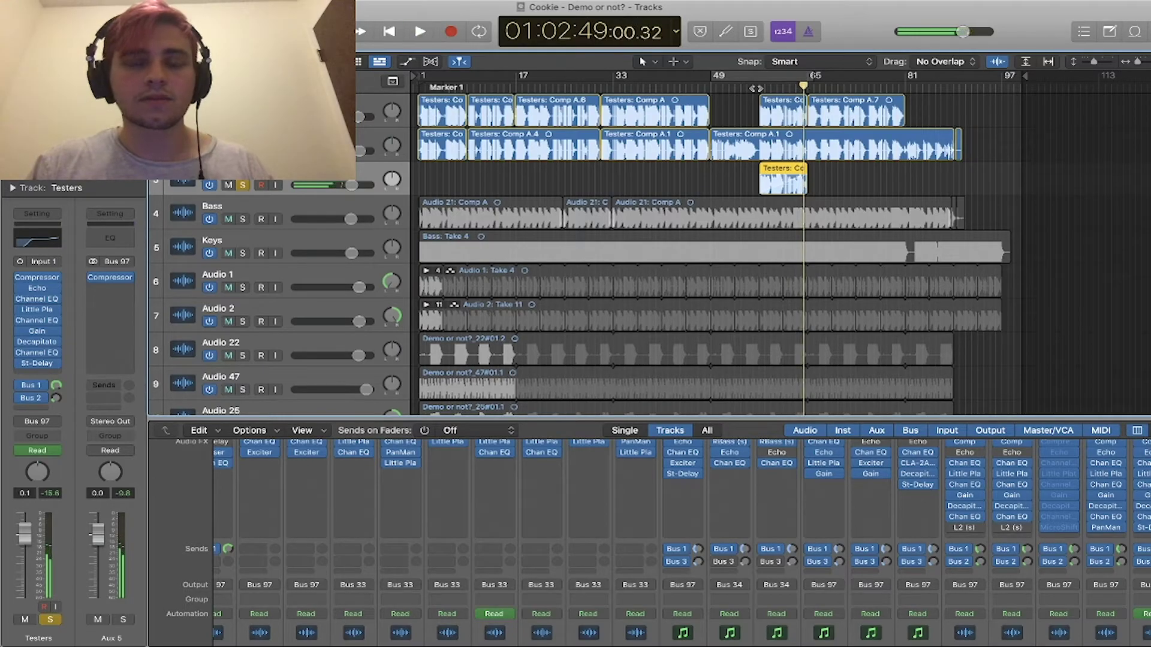
- Examine the Bitcrusher bypass automation on the Stereo Out track between bars 73 and 81
scroll(755, 193, down, 6)
scroll(755, 193, down, 5)
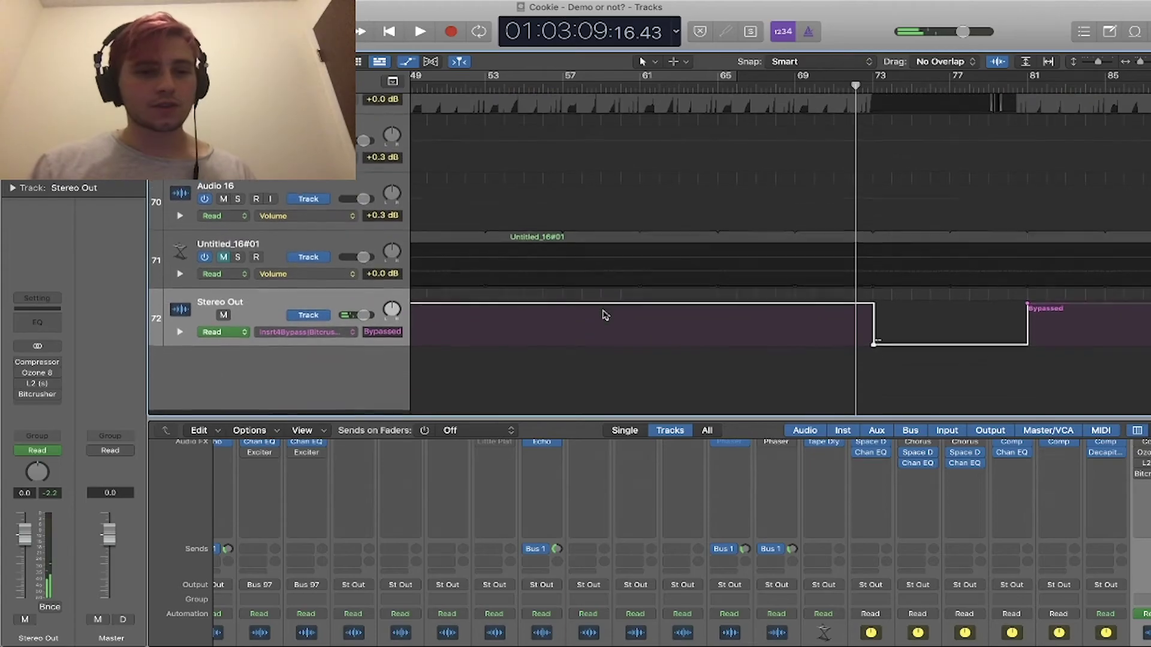
scroll(604, 315, up, 1)
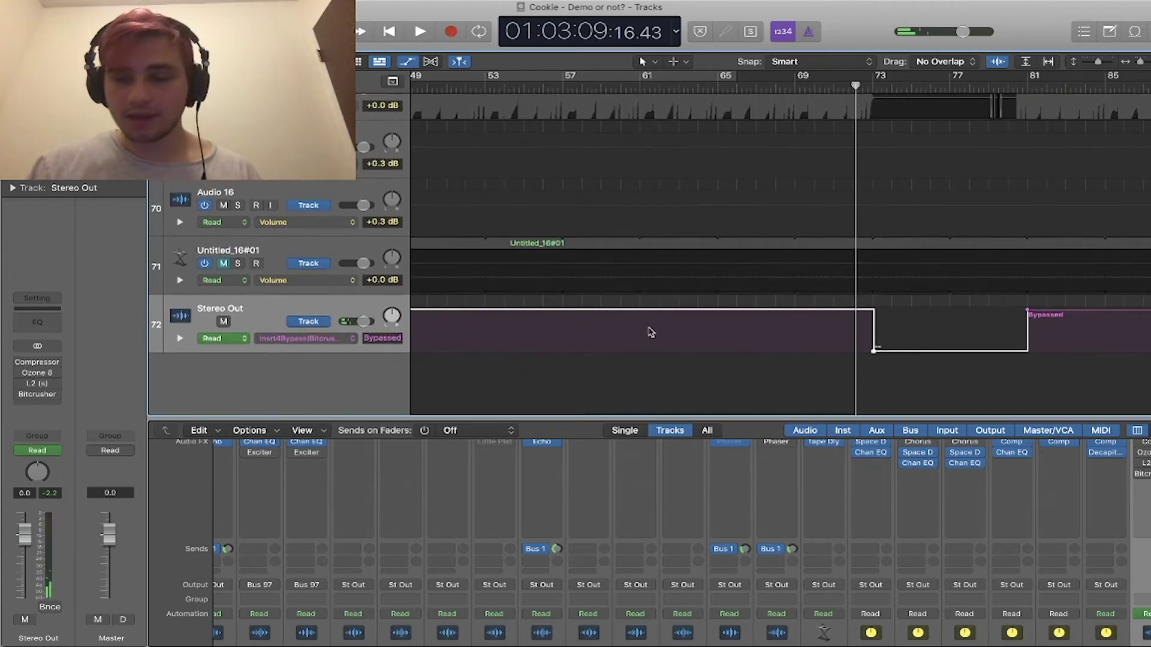
scroll(650, 329, up, 2)
scroll(650, 329, down, 2)
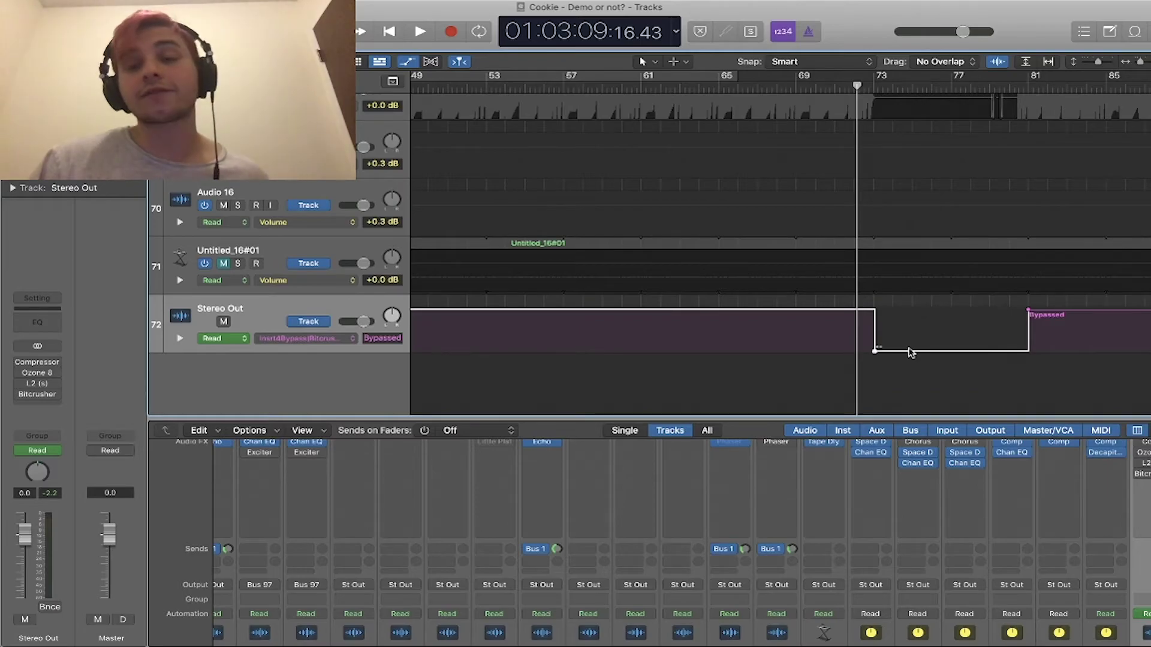
- Look over the volume automation on the other tracks and check the automation parameters offered for Stereo Out
scroll(910, 352, up, 20)
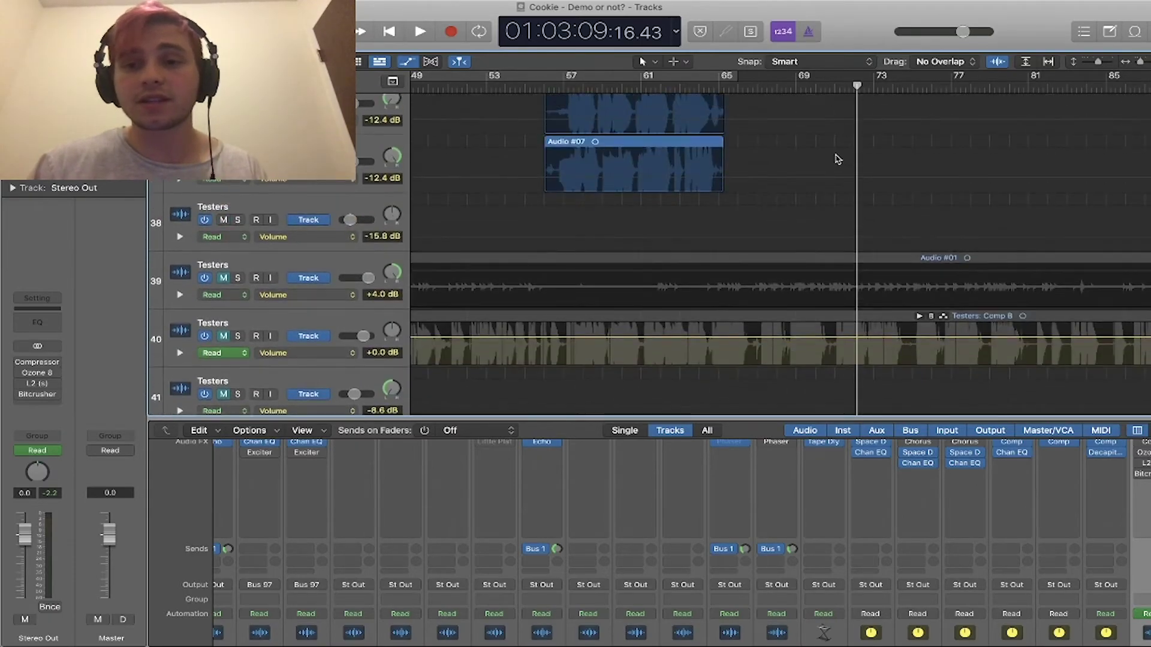
scroll(838, 159, up, 8)
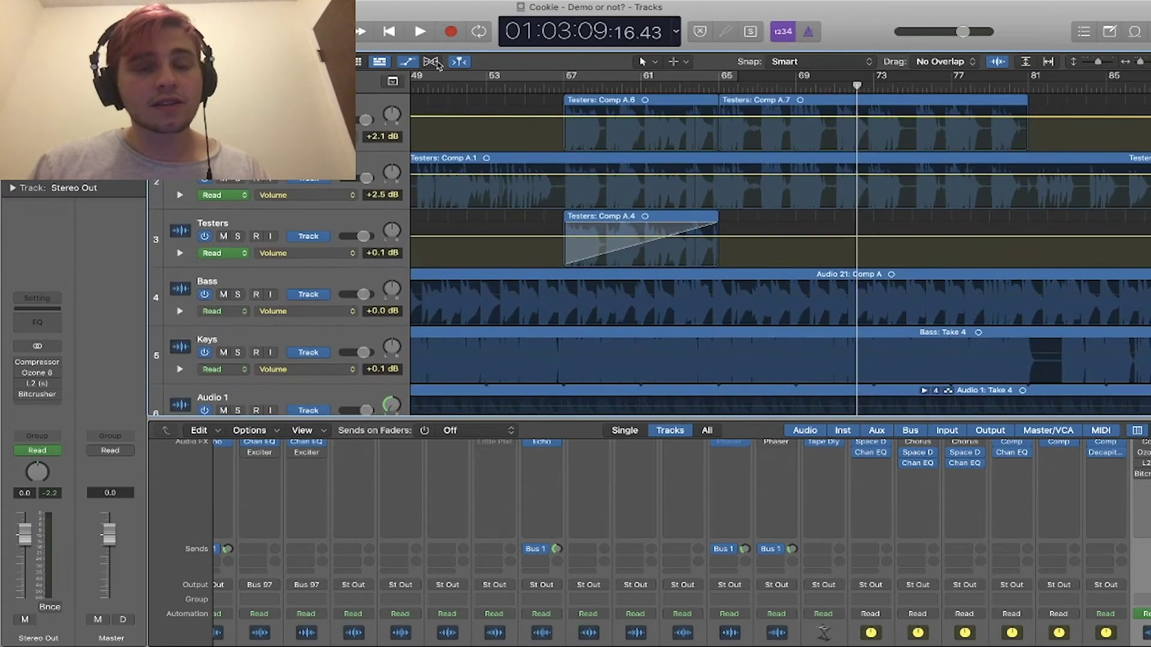
scroll(716, 364, down, 20)
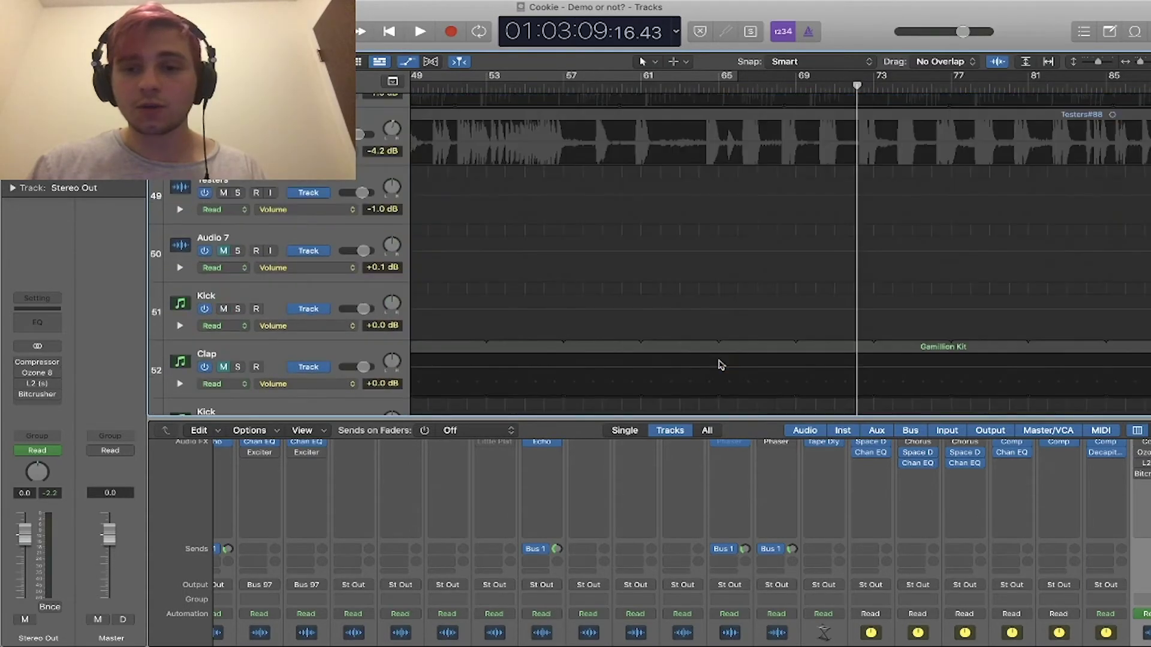
click(297, 338)
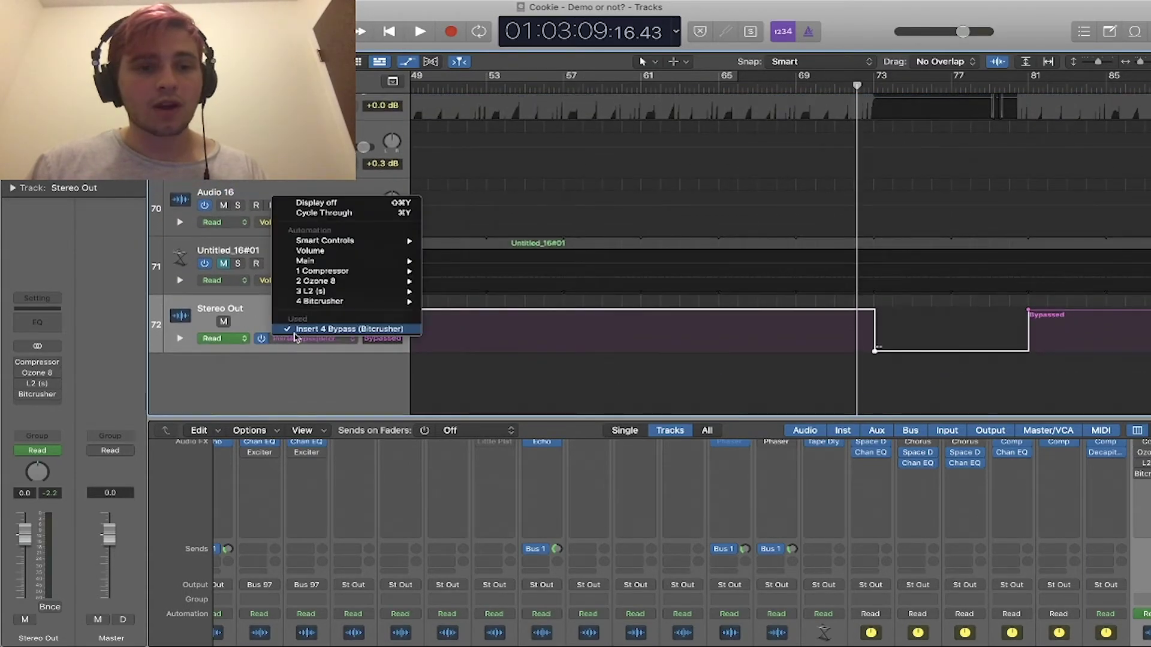
click(331, 360)
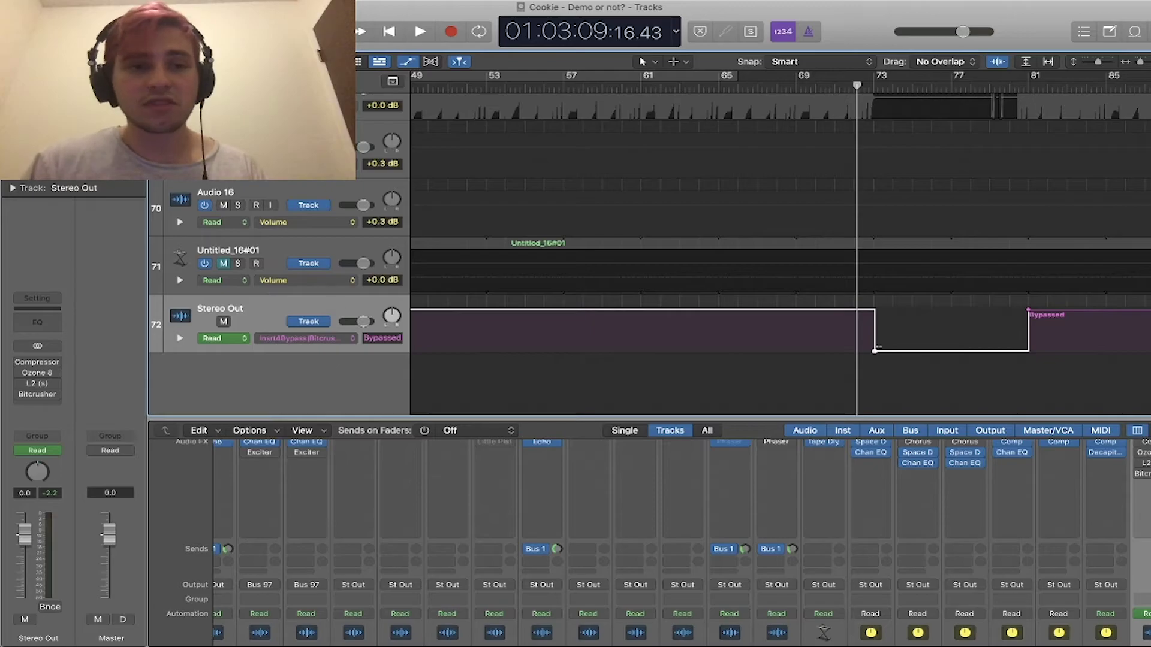
- Hide the track automation and play the mix from just before bar 73 to hear the Bitcrusher section
scroll(537, 168, up, 15)
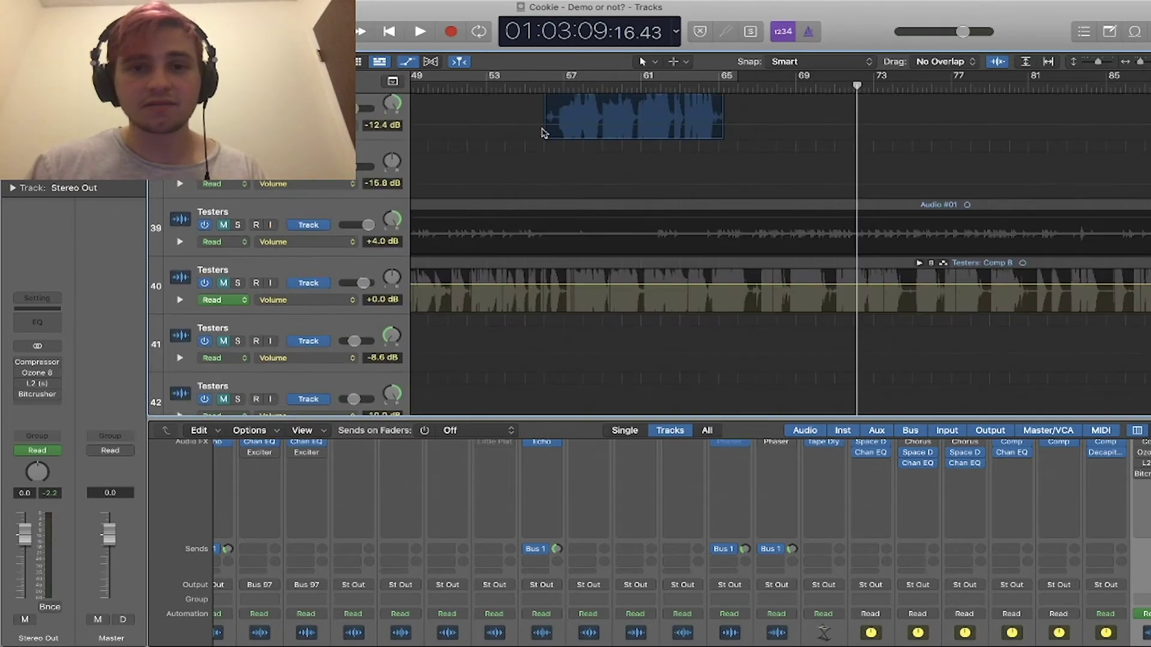
scroll(746, 228, up, 10)
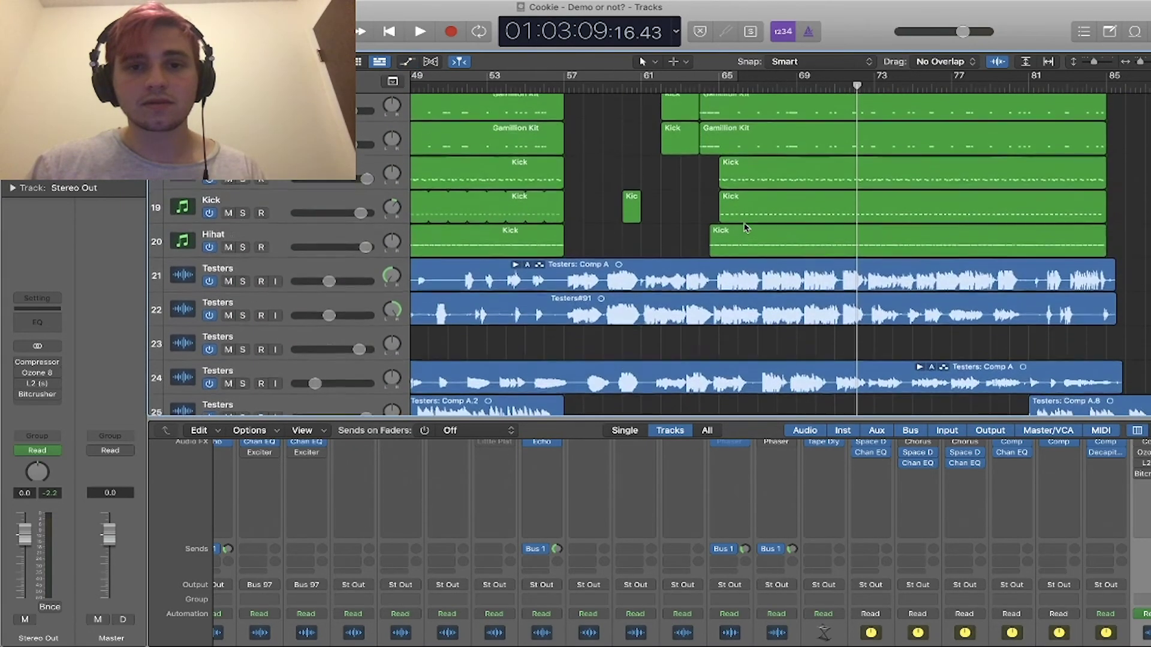
key(space)
scroll(810, 252, down, 18)
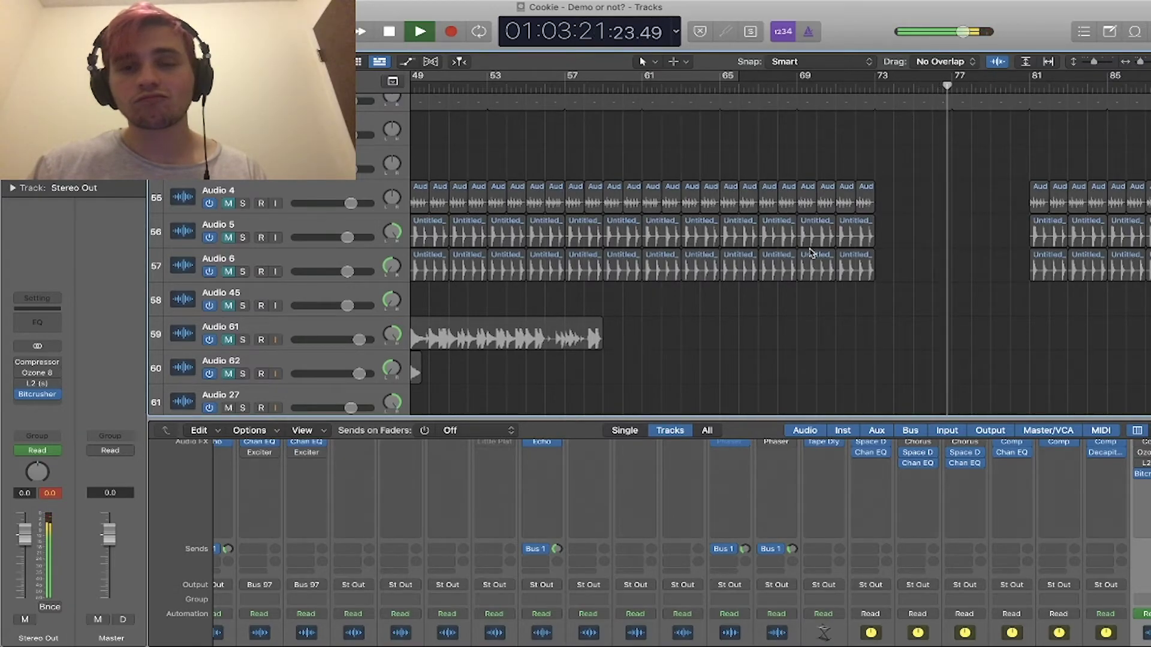
key(space)
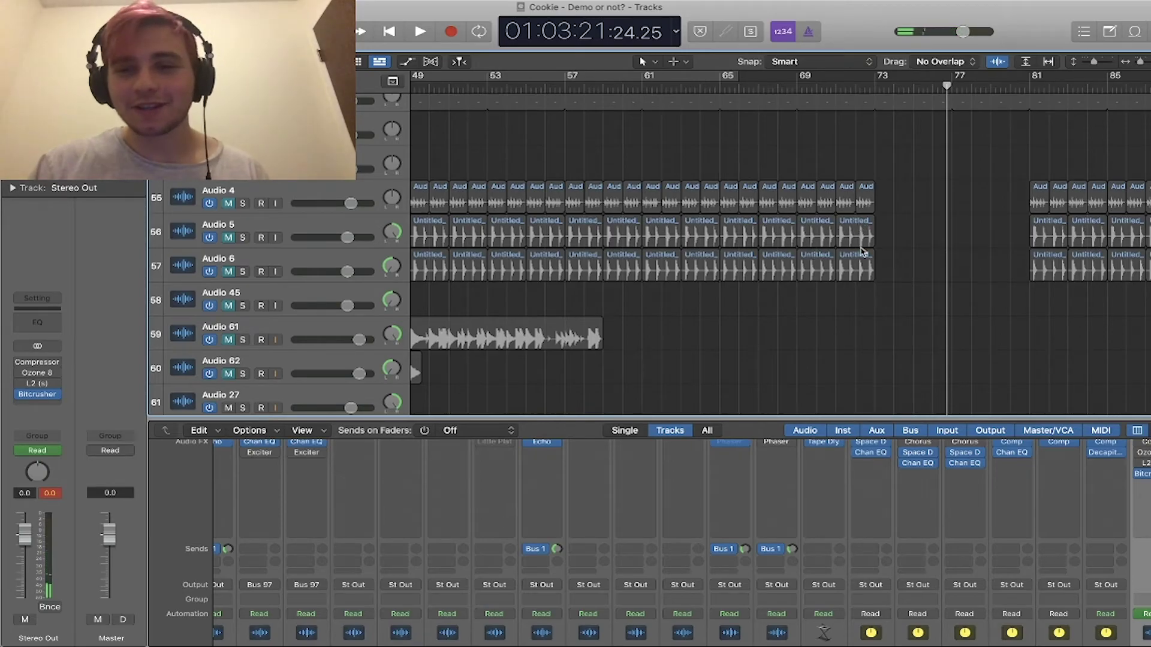
- Solo Testers track 28, play its region from bar 81, and select the track to show its channel strip
scroll(862, 250, up, 15)
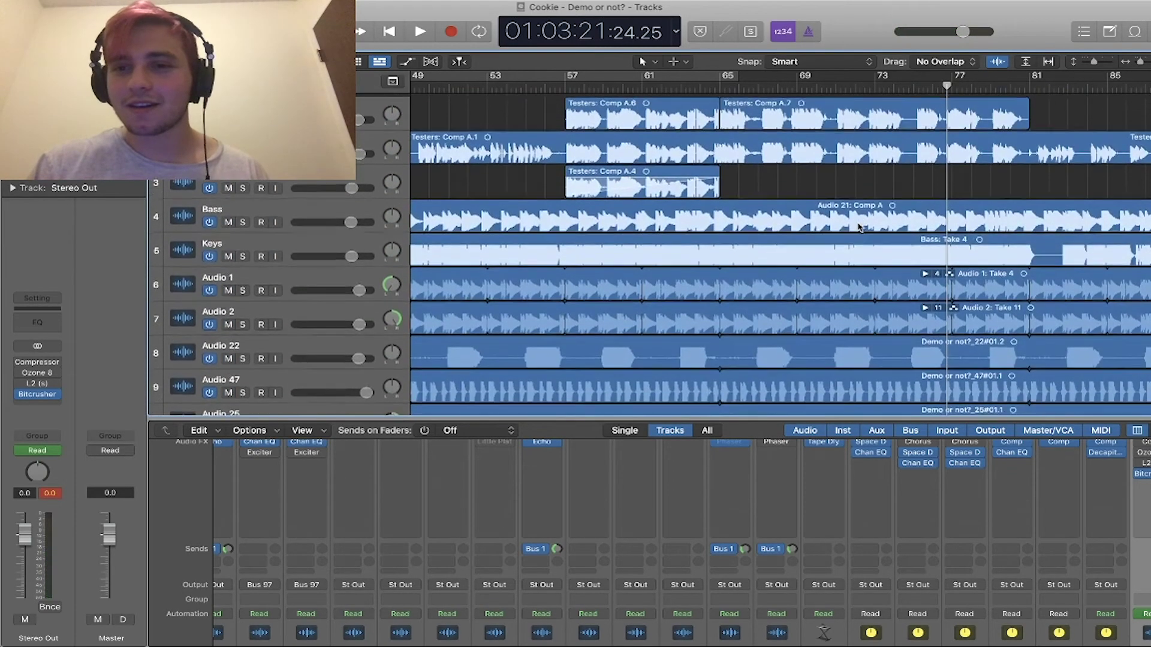
scroll(860, 227, down, 10)
key(super+Left)
key(super+Left)
key(super+Left)
scroll(859, 227, down, 5)
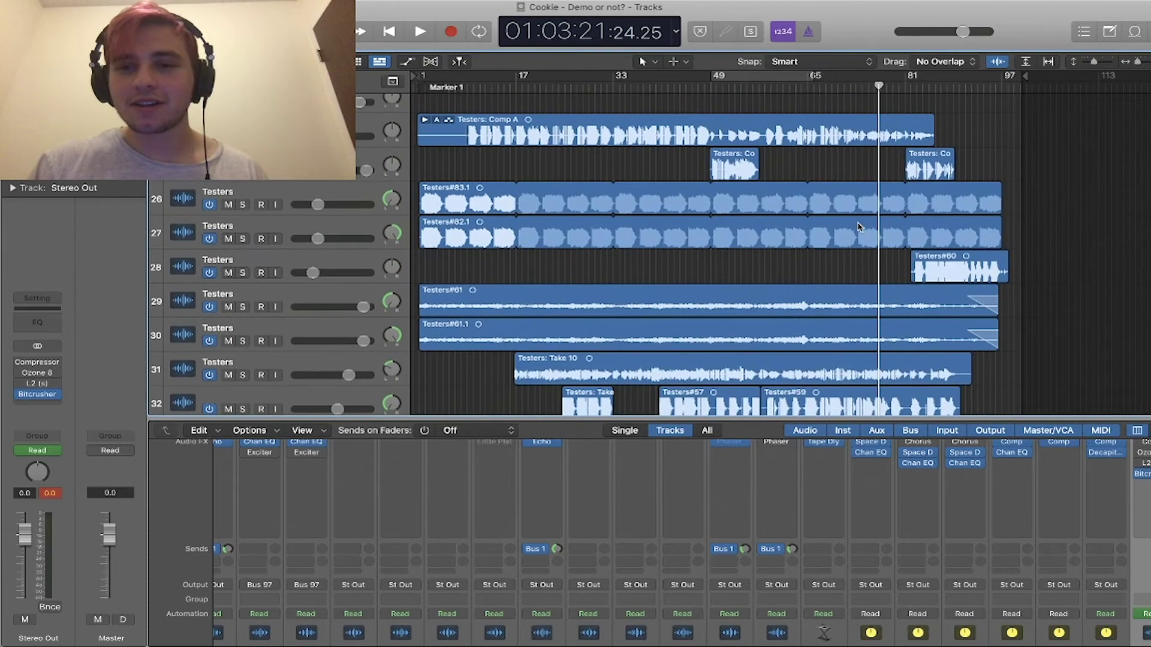
click(913, 84)
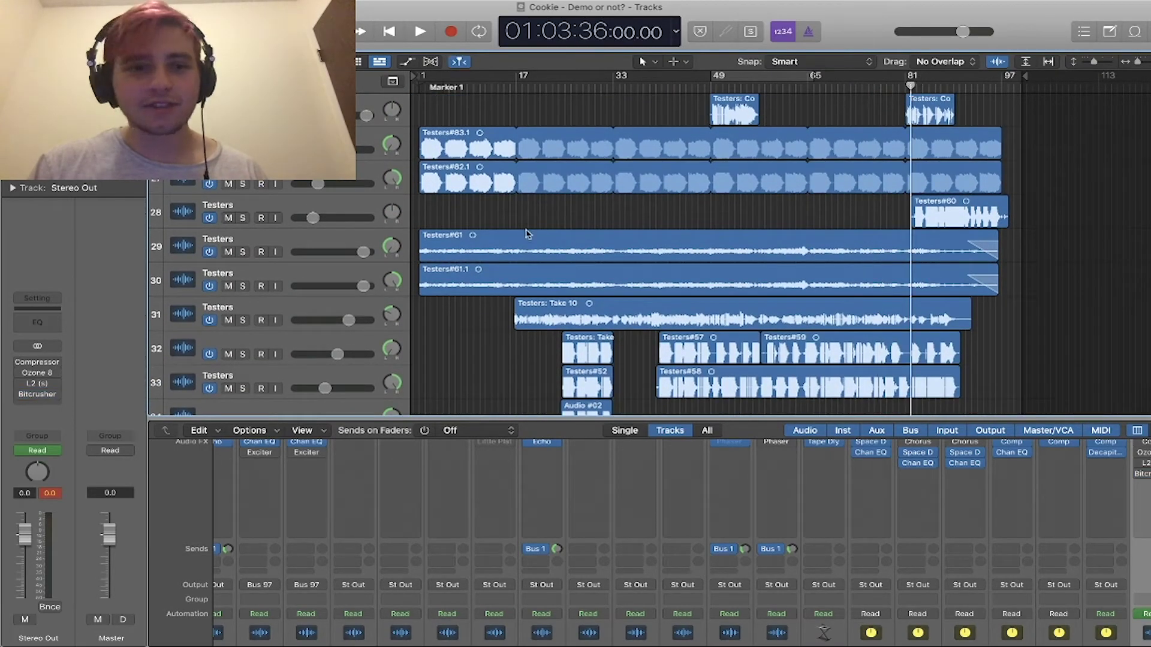
click(243, 219)
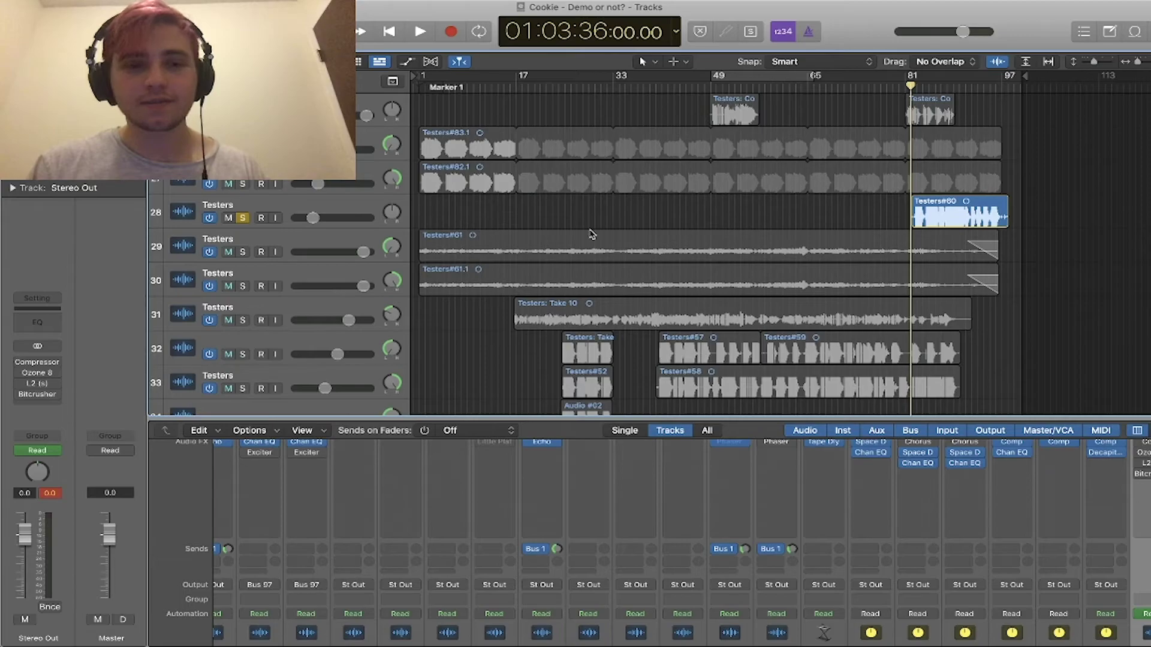
key(space)
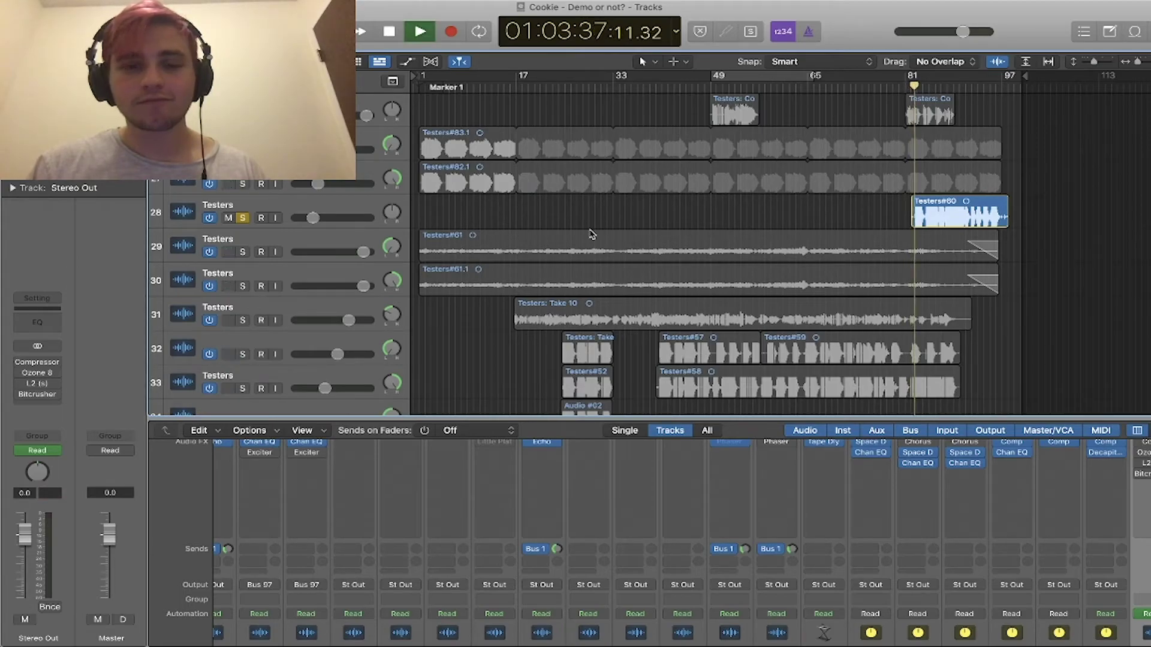
click(362, 207)
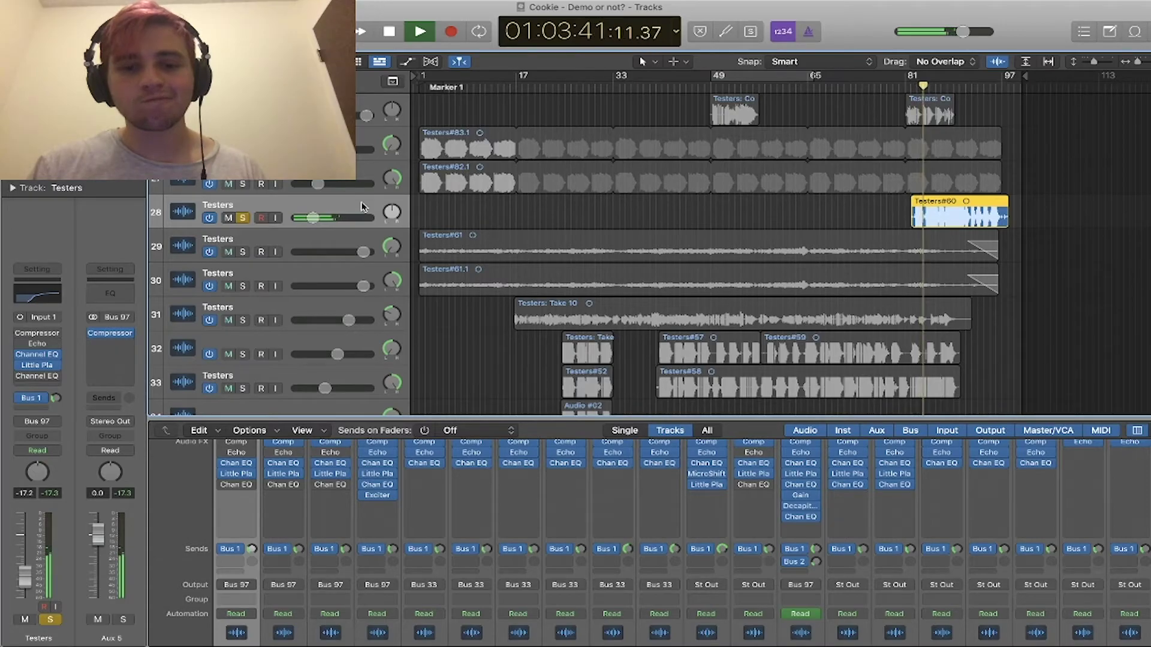
key(space)
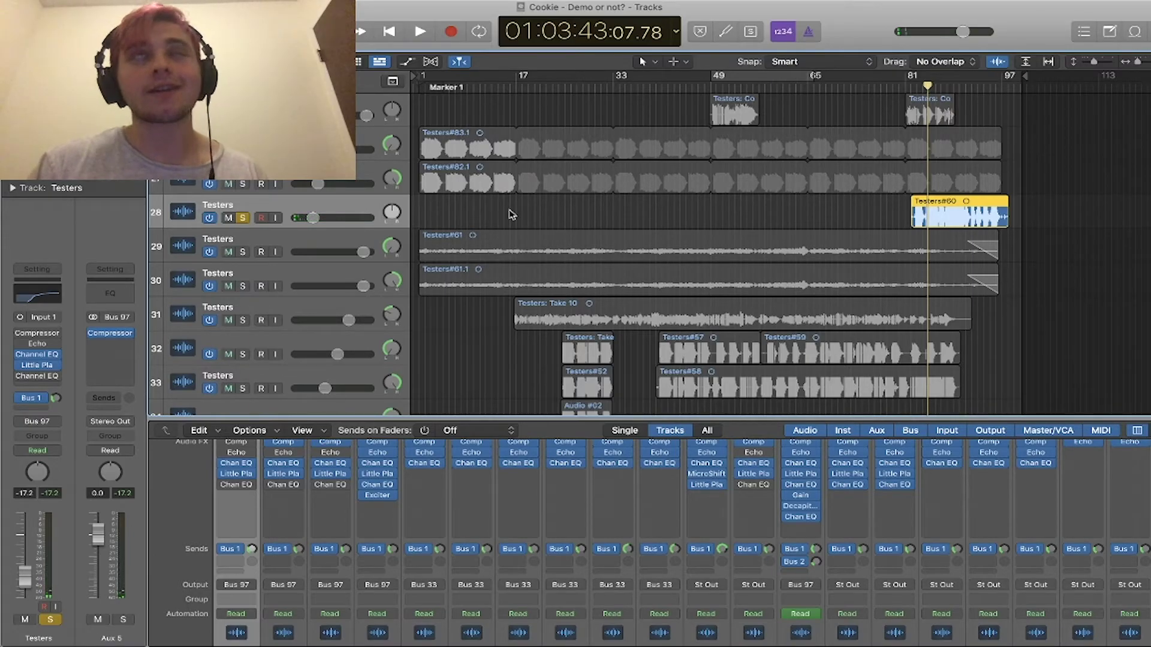
- Move the playhead to the later part of track 28's region and inspect the track's Little Plate reverb settings
drag(944, 85, 959, 85)
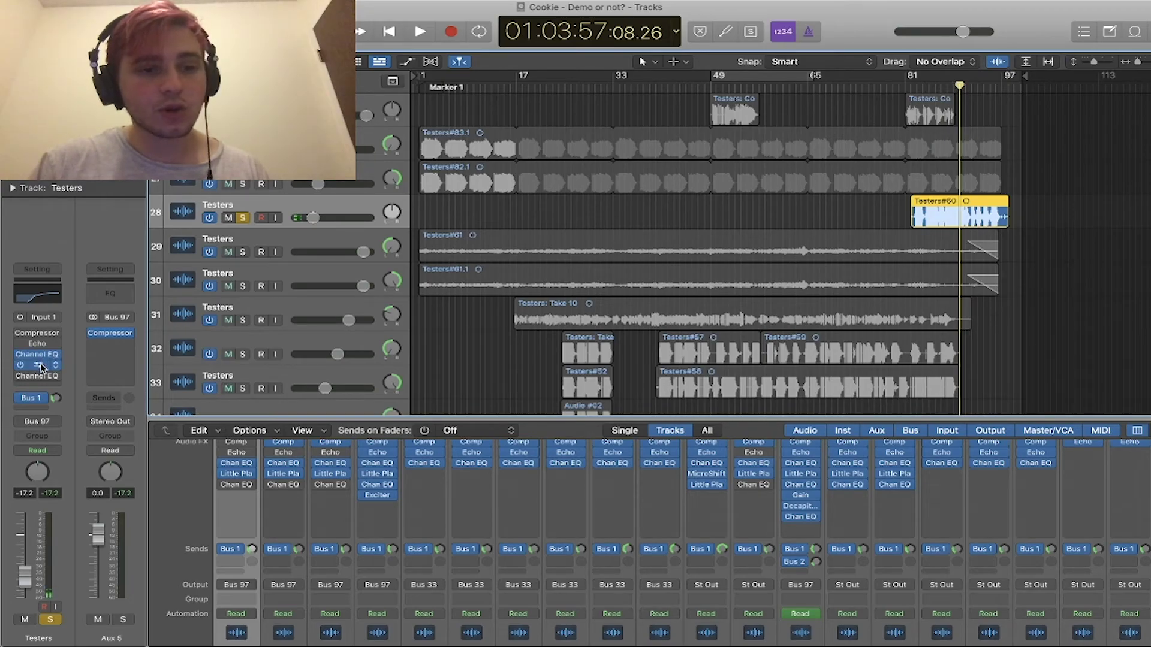
click(37, 364)
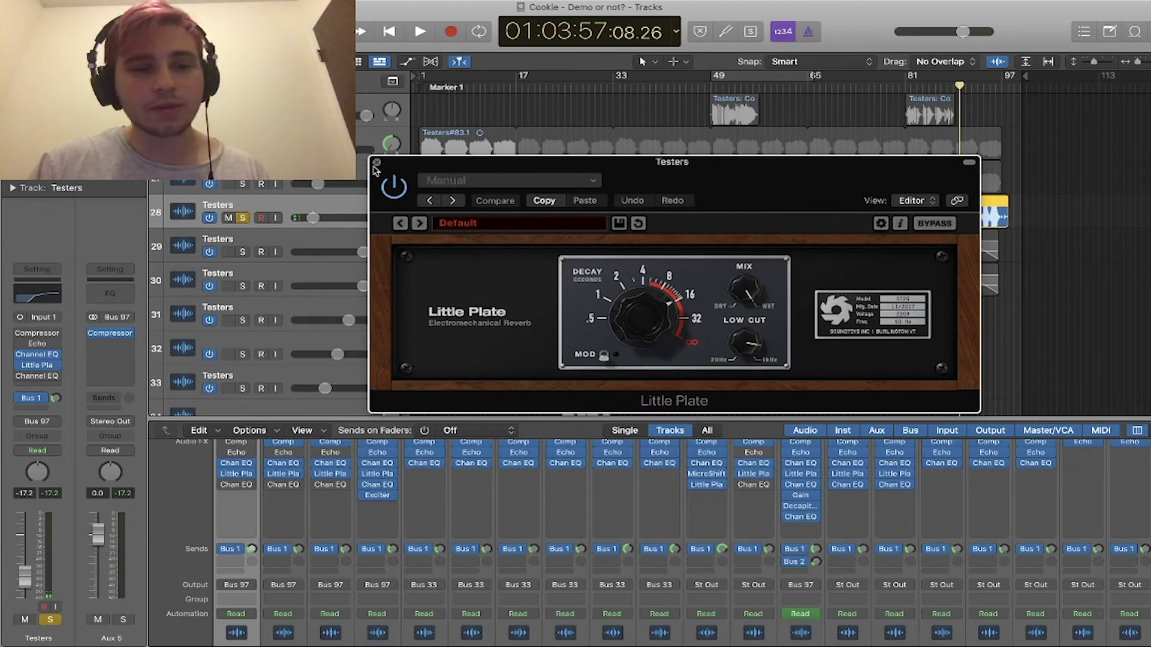
click(375, 163)
- Turn off the solo on Testers track 28 and select all regions in the song
scroll(656, 174, down, 15)
scroll(658, 171, up, 10)
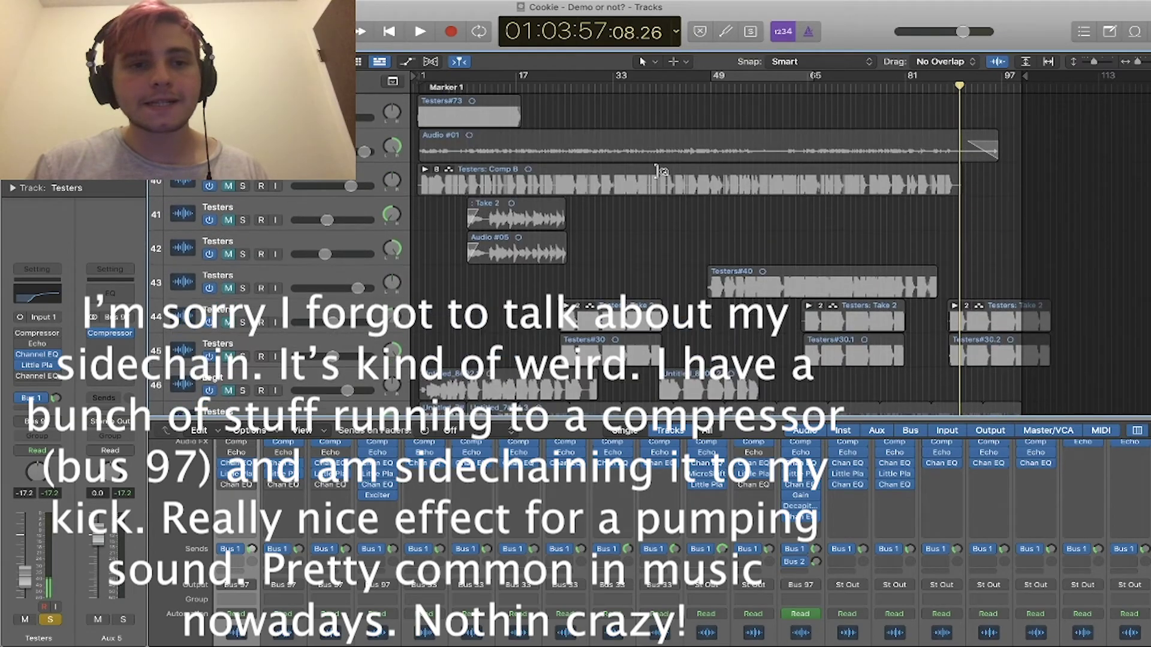
scroll(661, 172, up, 5)
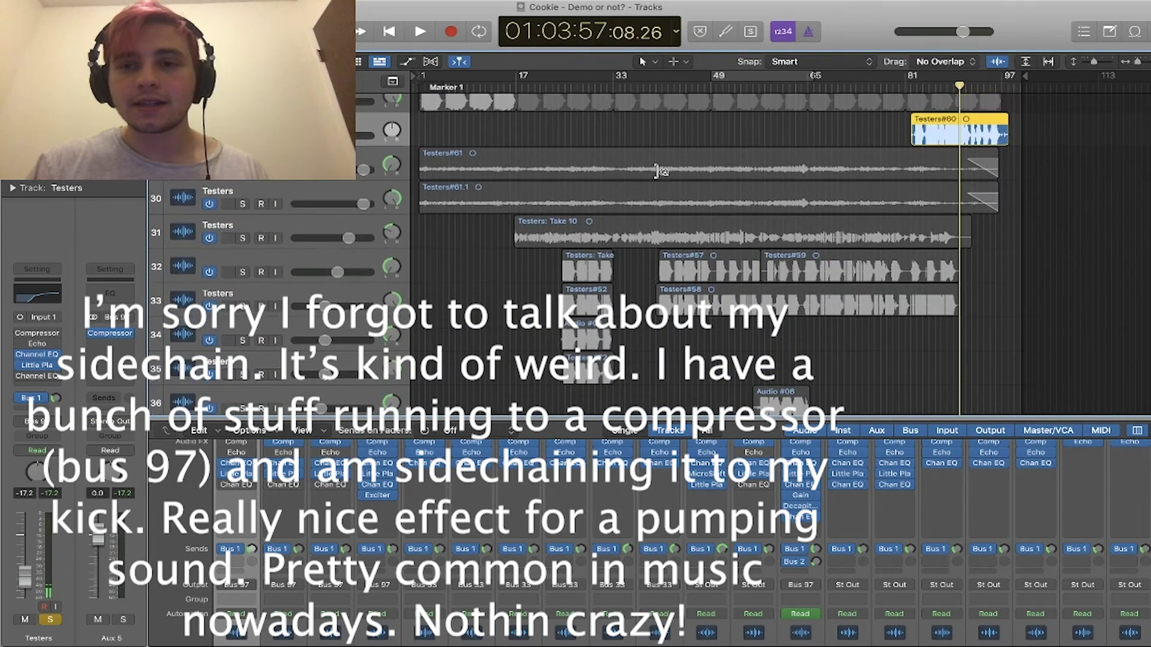
scroll(661, 172, up, 15)
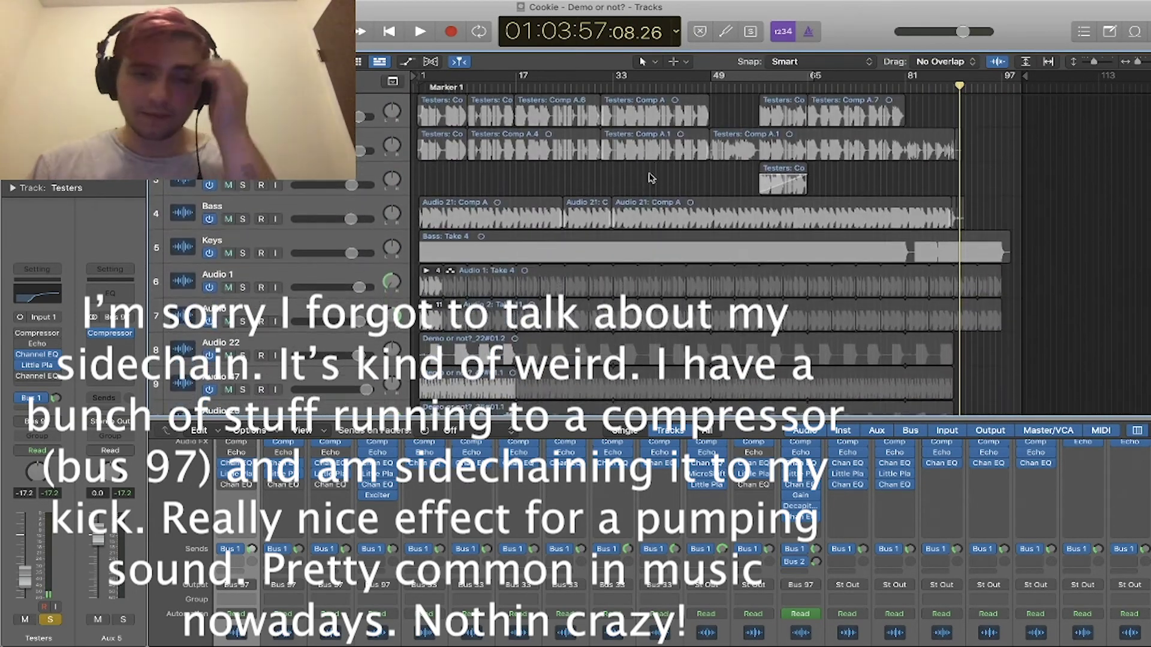
key(super+a)
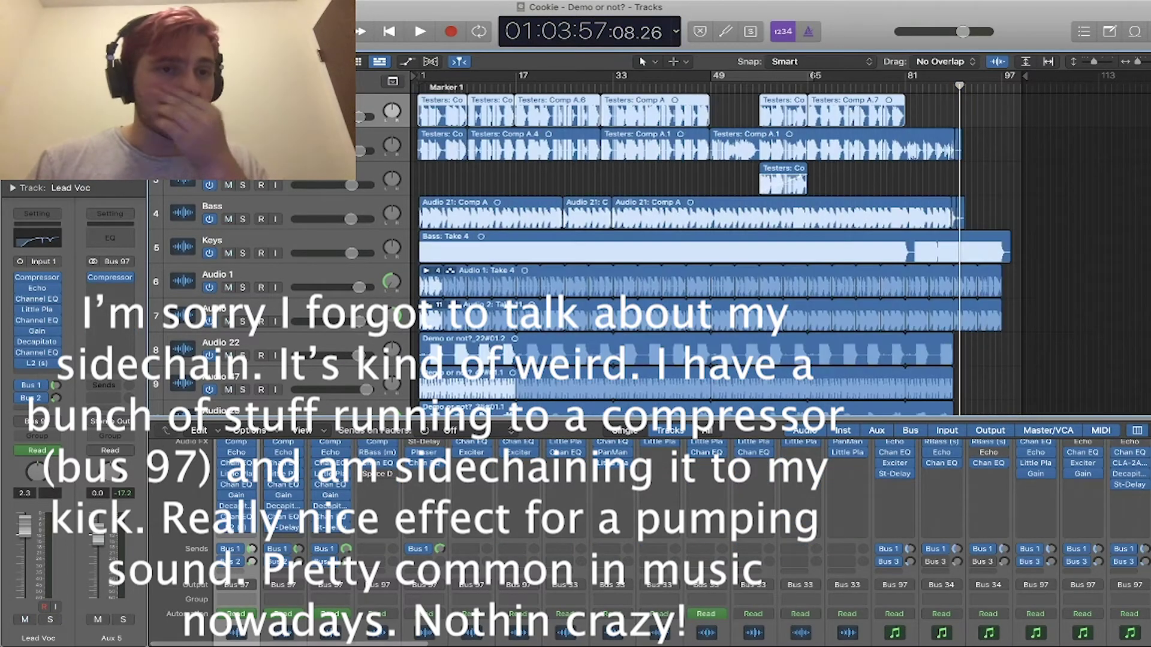
- Open the Compressor on the Stereo Out track and set its plug-in view to 100%
scroll(382, 202, down, 20)
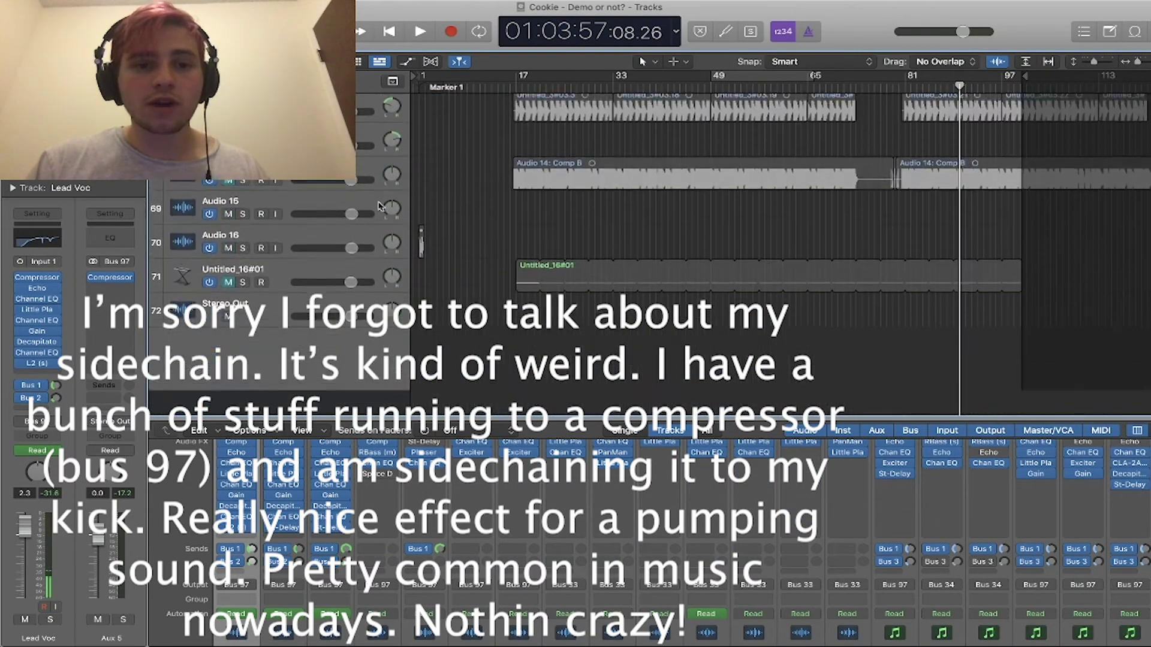
click(351, 338)
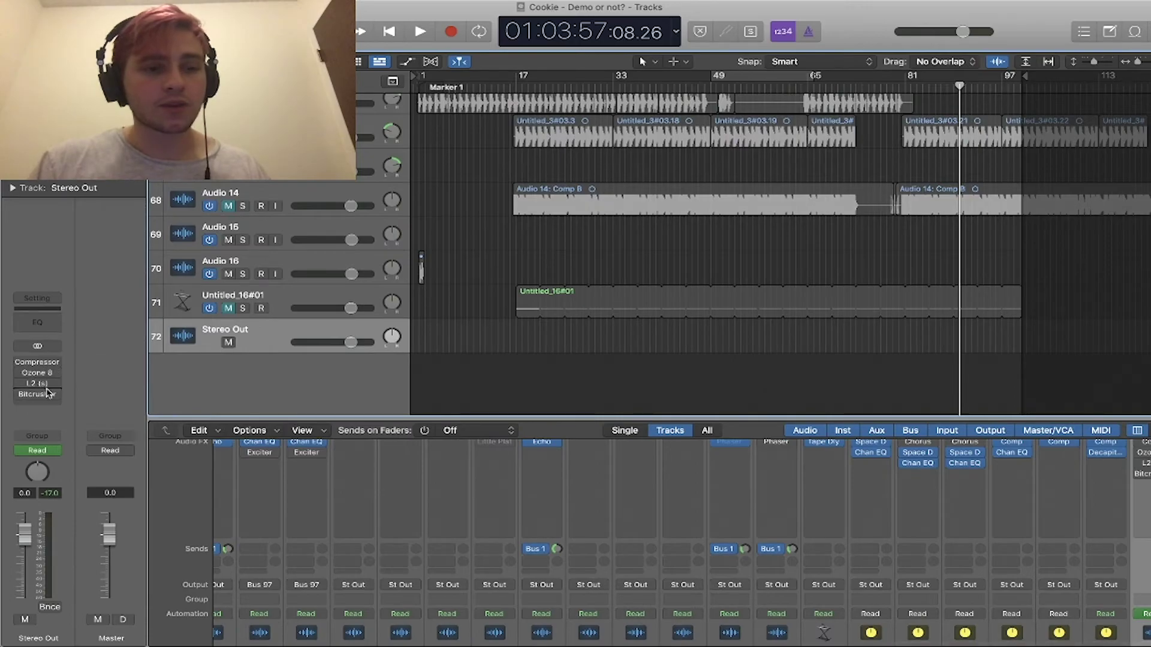
mouse_move(44, 398)
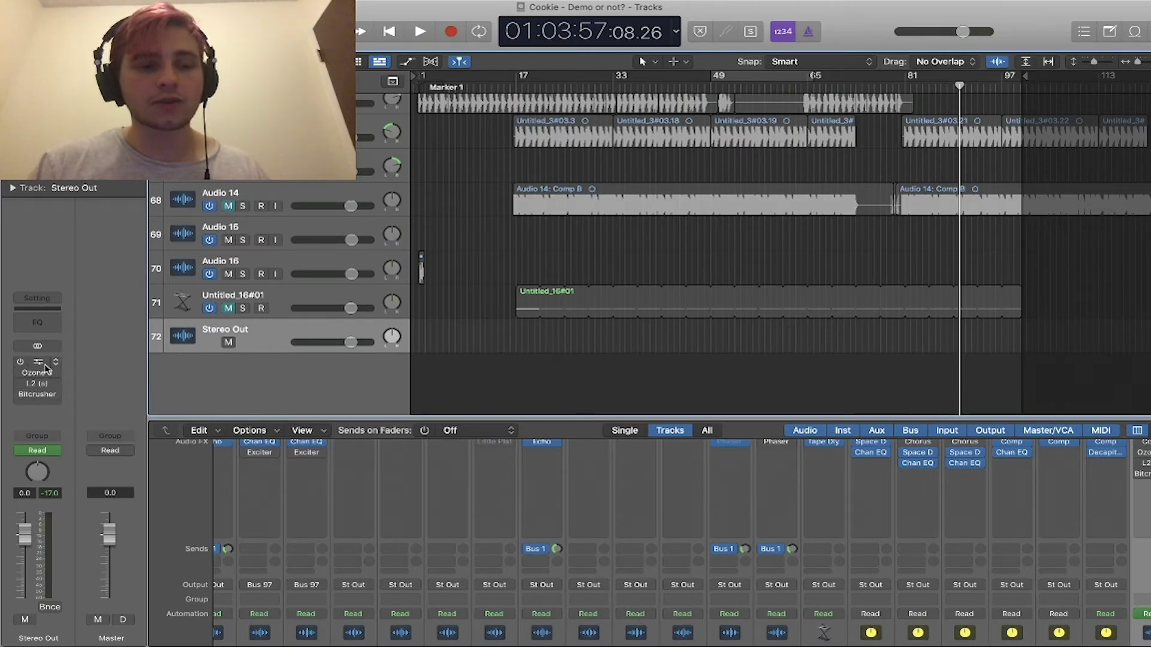
click(45, 367)
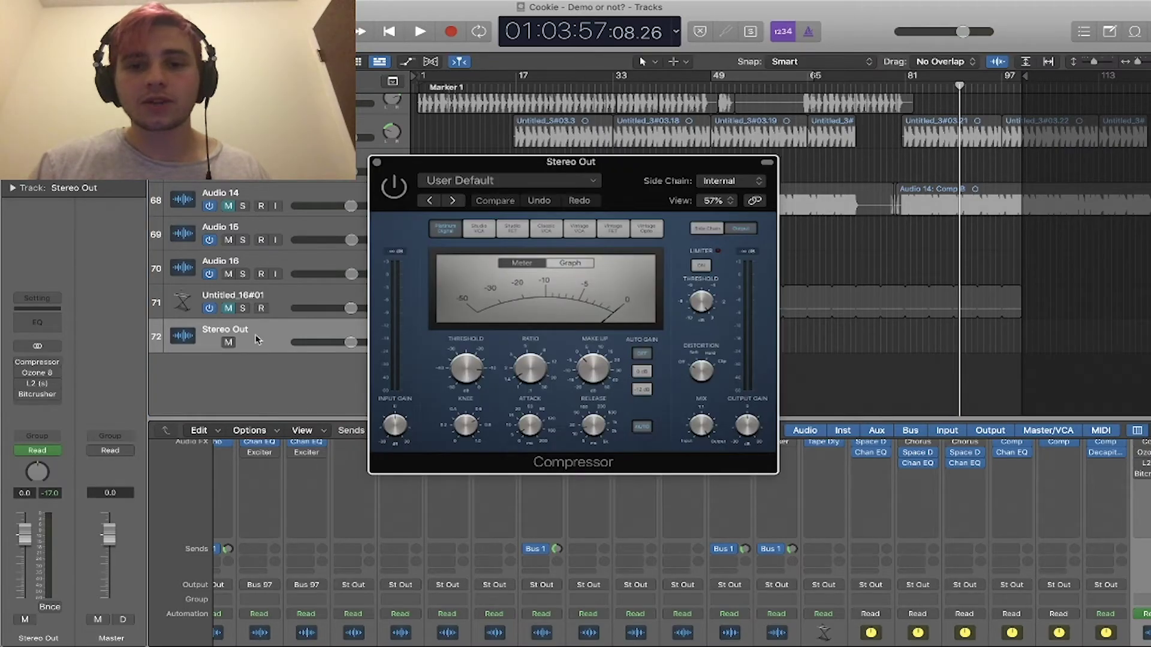
click(708, 200)
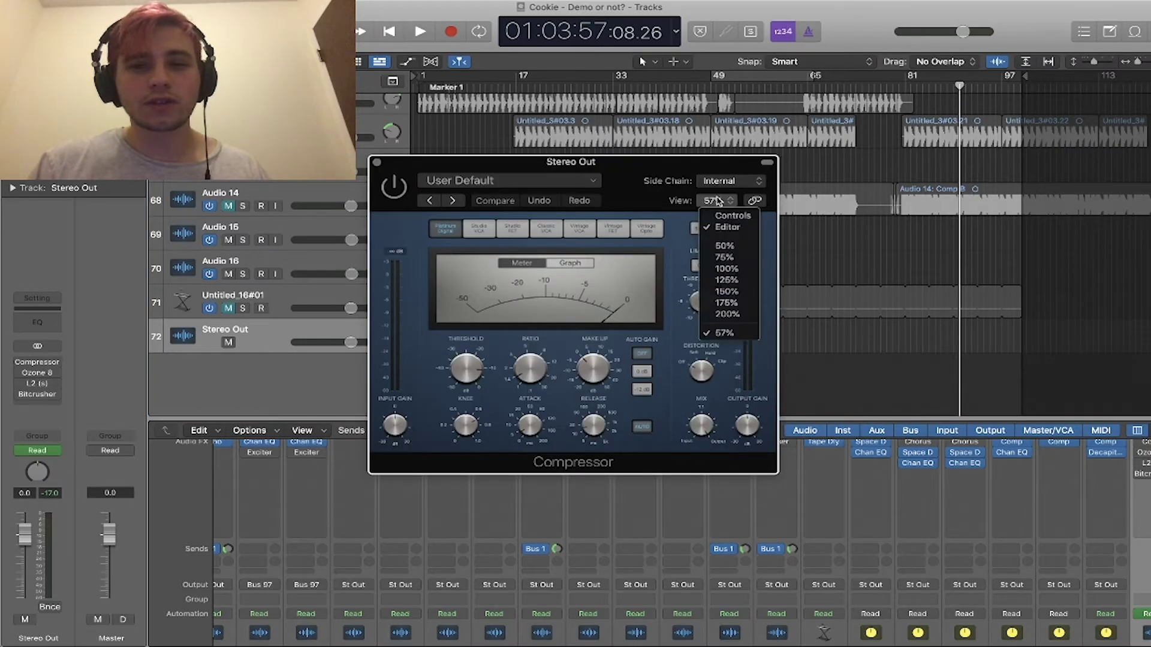
click(740, 273)
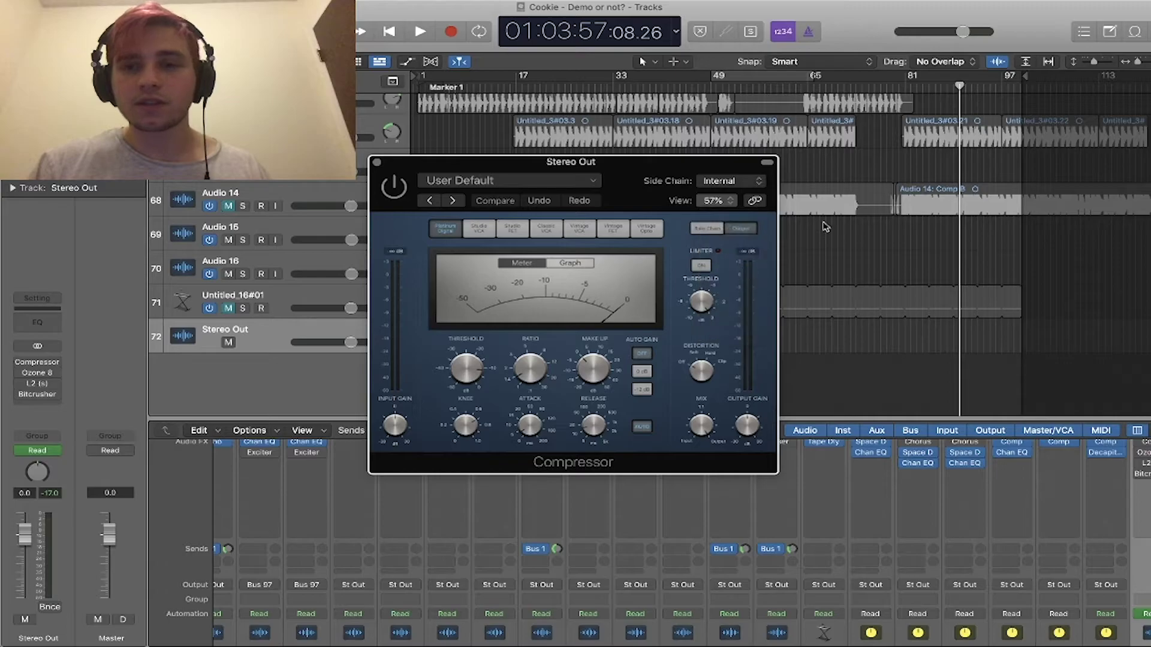
- Play the song from the beginning and turn on the Stereo Out Compressor to hear its effect
key(Return)
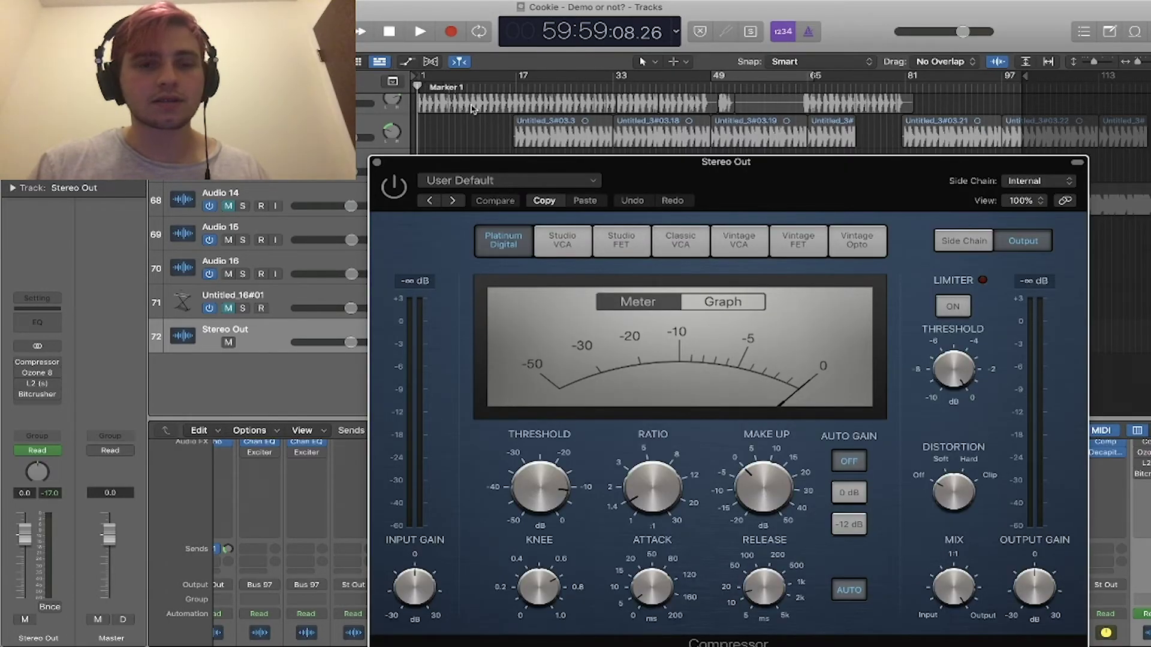
key(space)
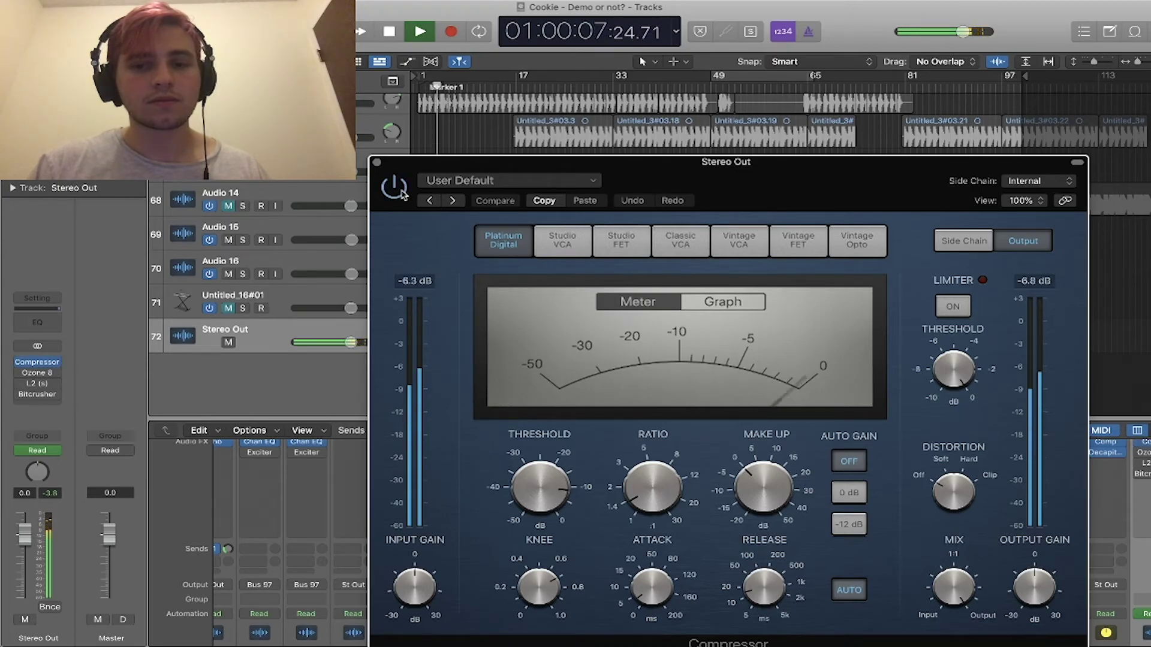
key(space)
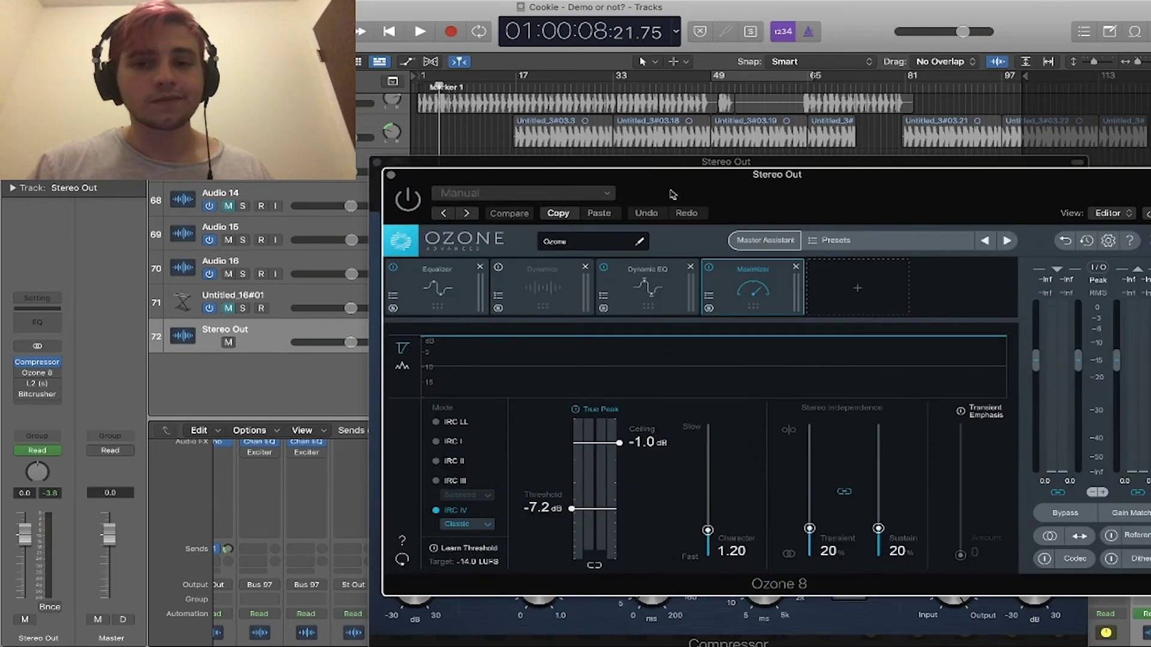
- Reposition the Ozone 8 window and review the band curve in its Equalizer module
drag(705, 202, 589, 82)
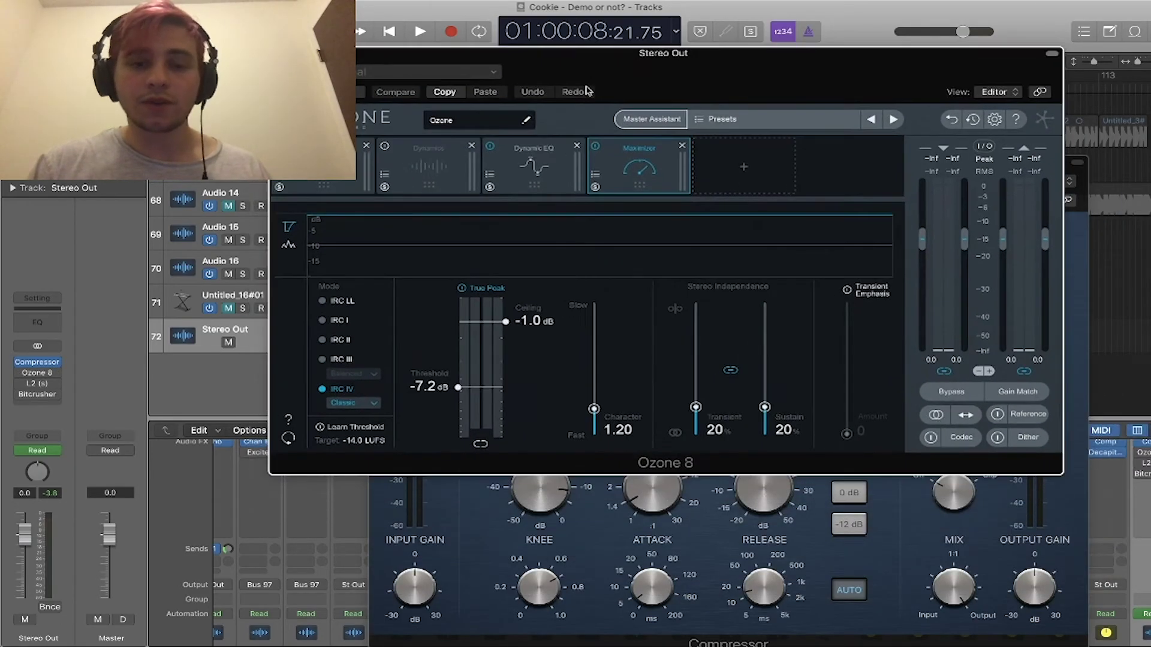
click(547, 190)
click(359, 174)
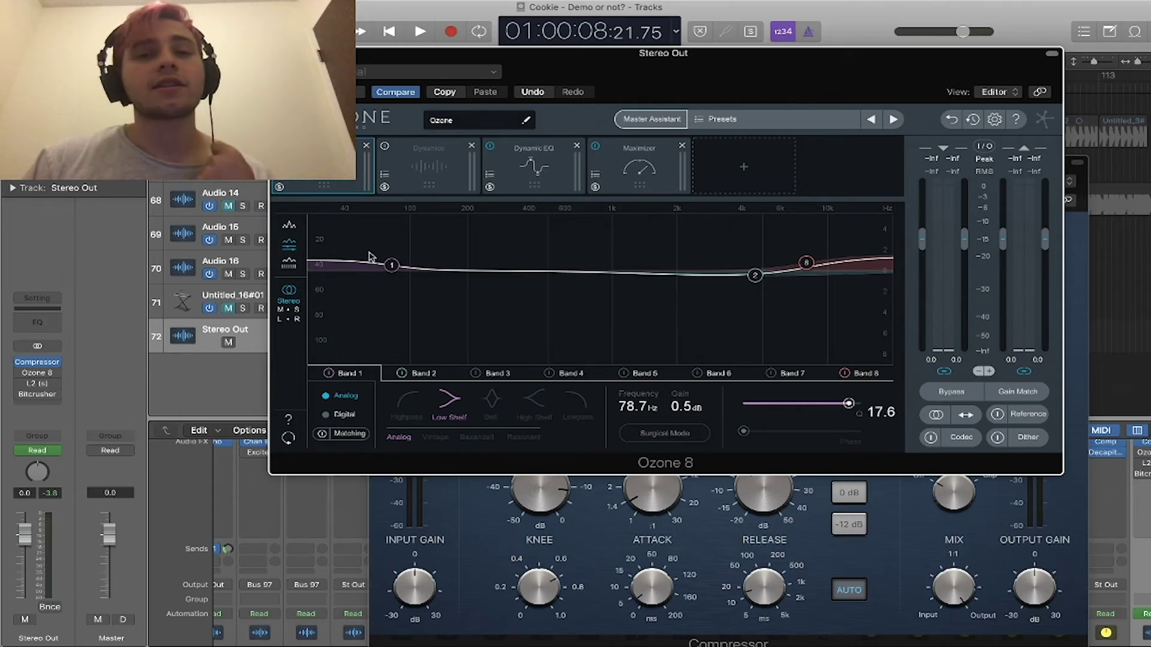
- Set band 1 of Ozone 8's Dynamic EQ to -3.7 dB gain at 281 Hz, and close the plug-in window
click(531, 180)
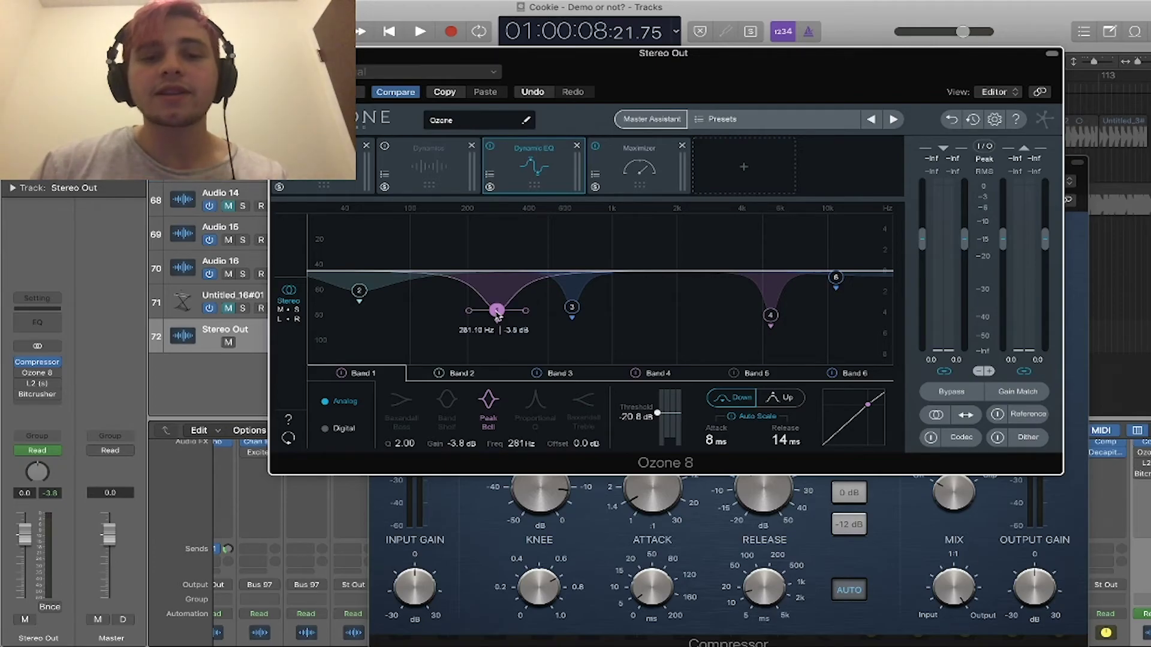
drag(497, 313, 498, 316)
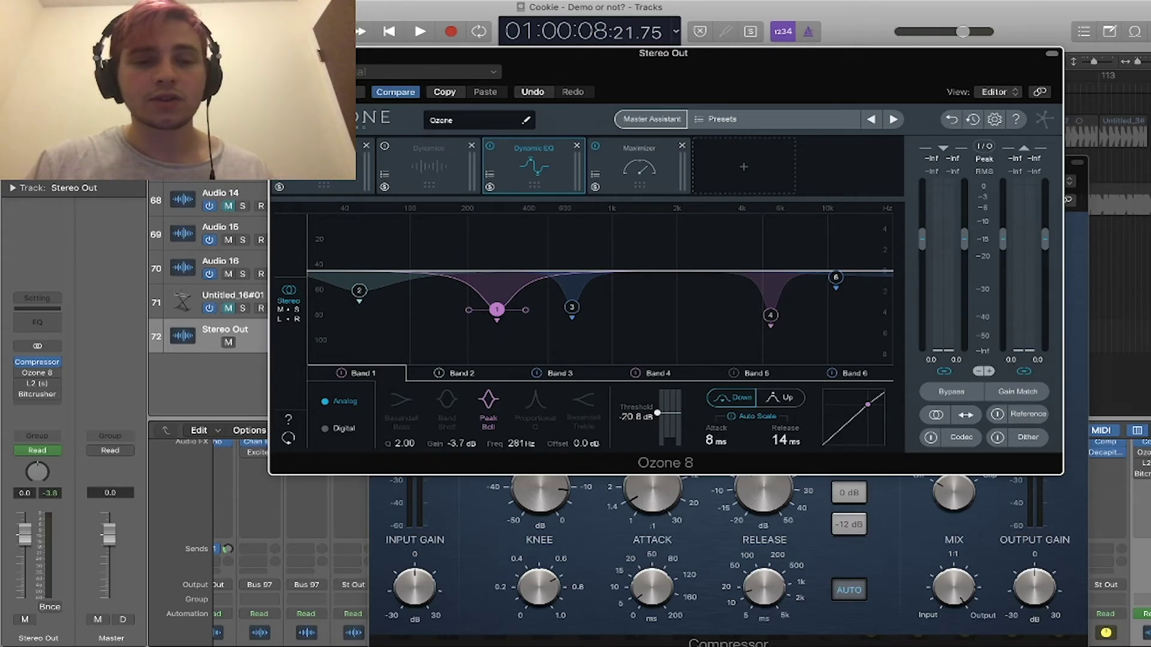
key(super+w)
- Move the Compressor window aside, turn on Ozone 8 on Stereo Out, and play the mix through it
drag(428, 163, 538, 90)
mouse_move(42, 379)
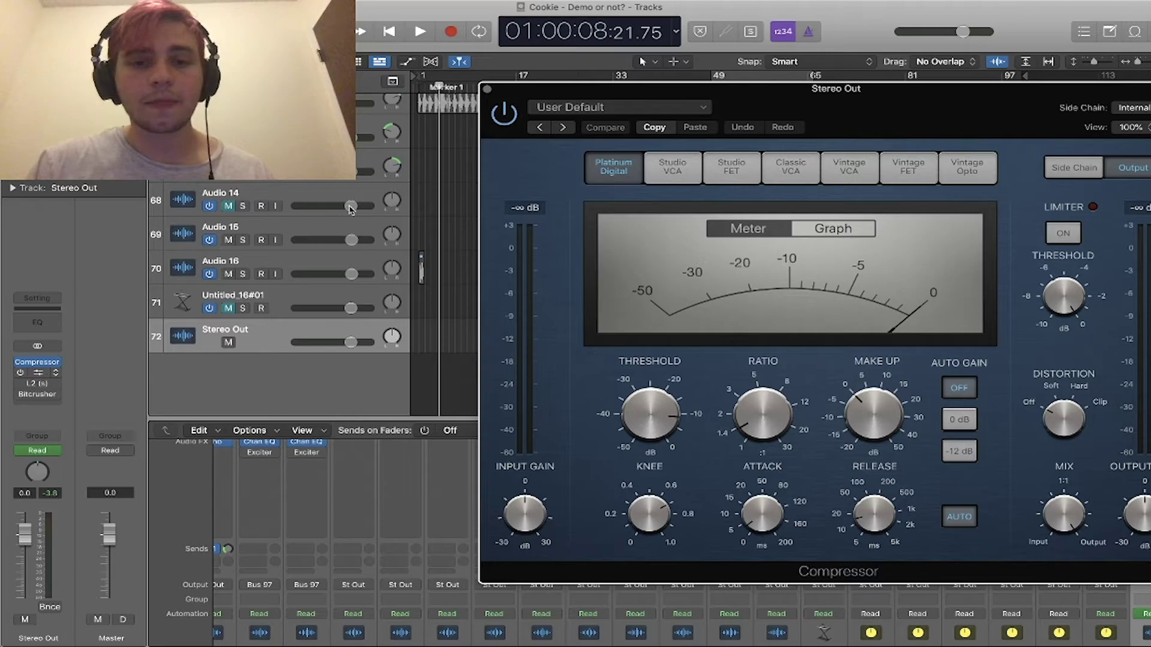
key(space)
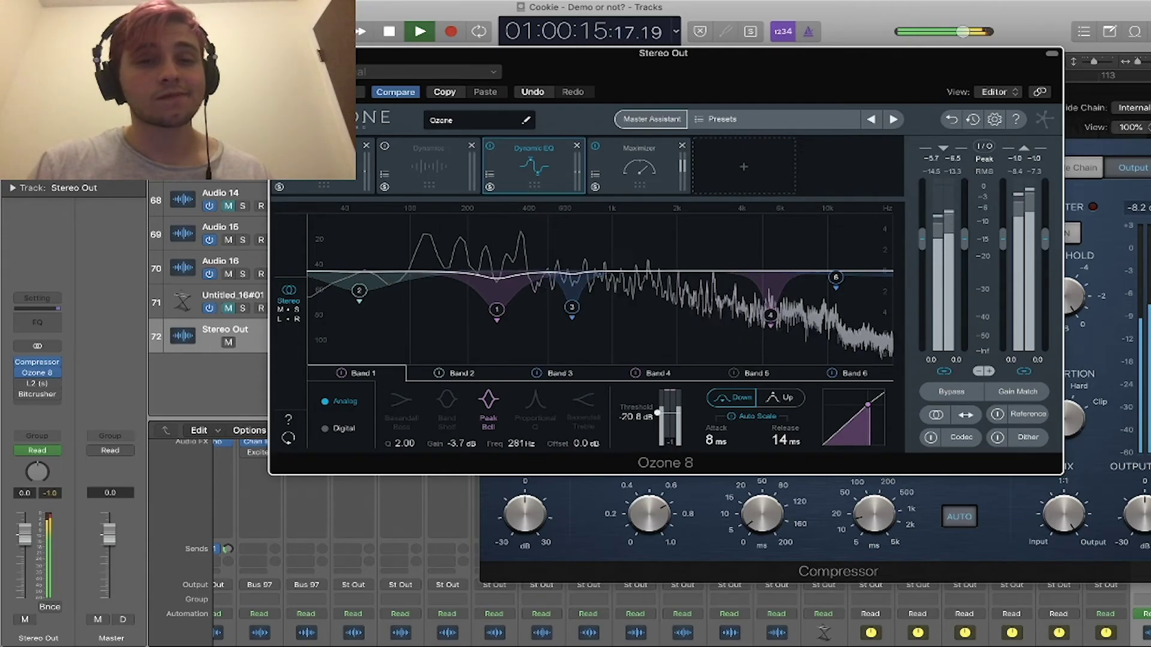
- Display Ozone 8's Maximizer module, resume playback, and open the L2 limiter on Stereo Out
click(627, 171)
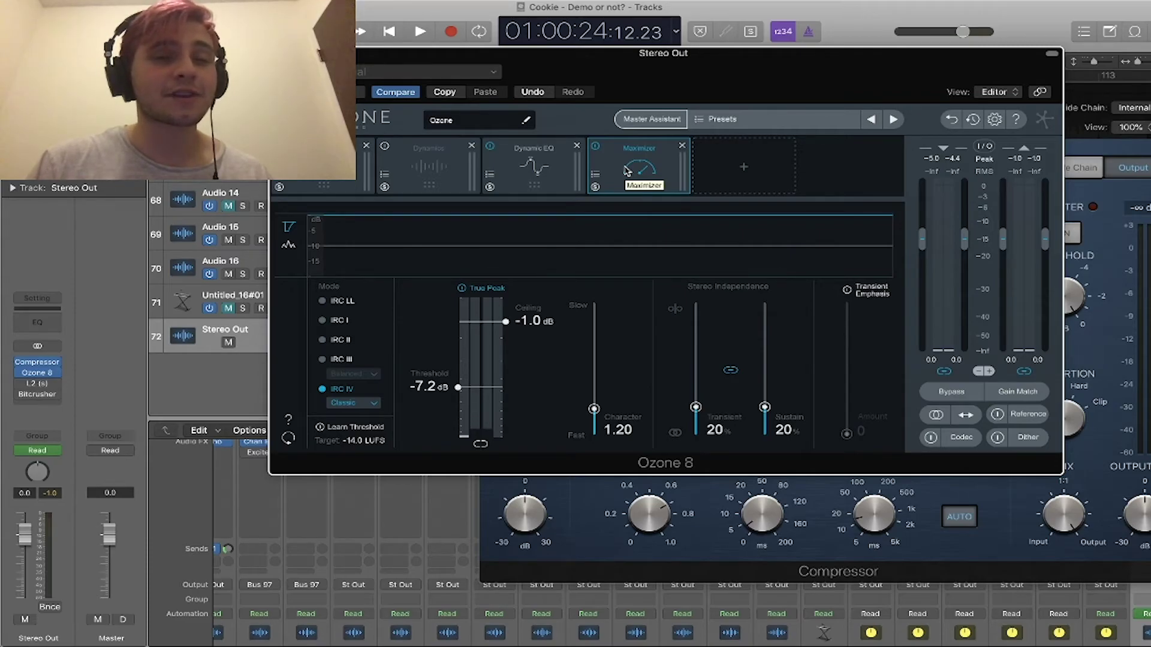
key(space)
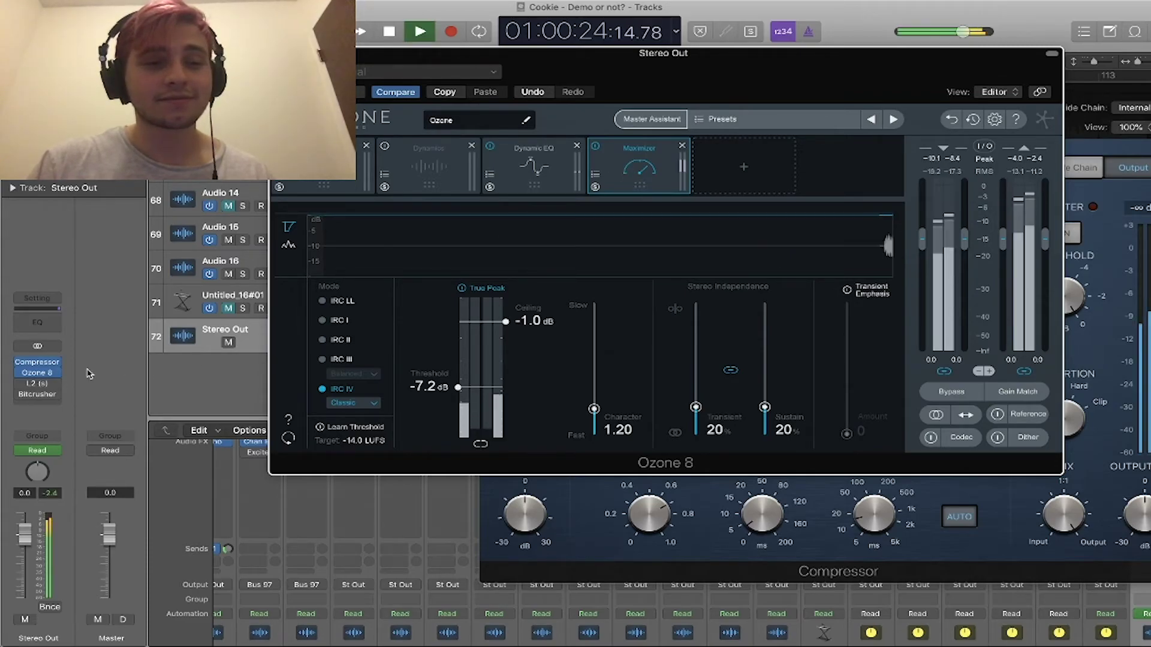
click(33, 384)
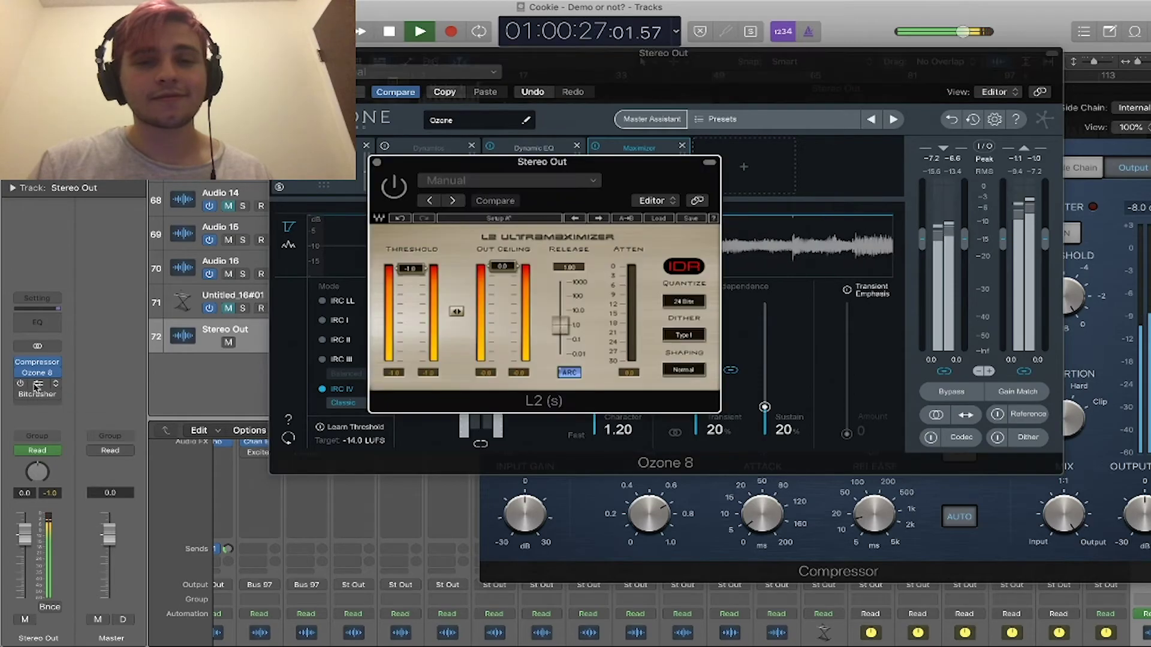
- Close the L2 window, move the Ozone 8 window up, and bring the Compressor window to the front
click(376, 162)
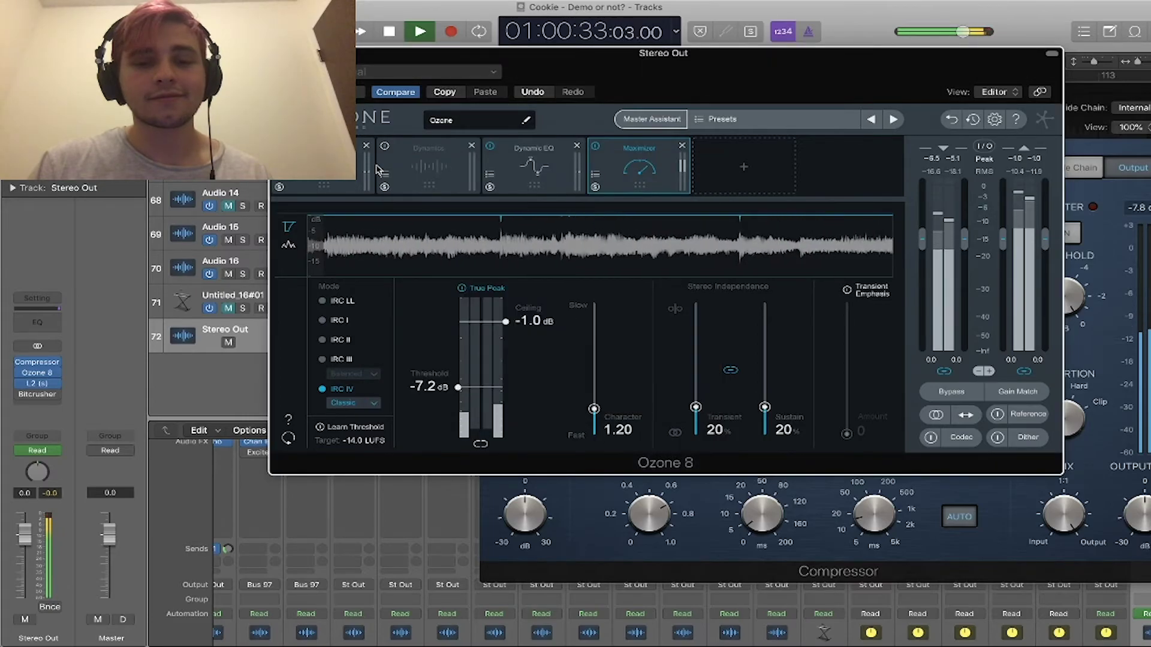
click(37, 384)
drag(801, 63, 778, 10)
click(1141, 165)
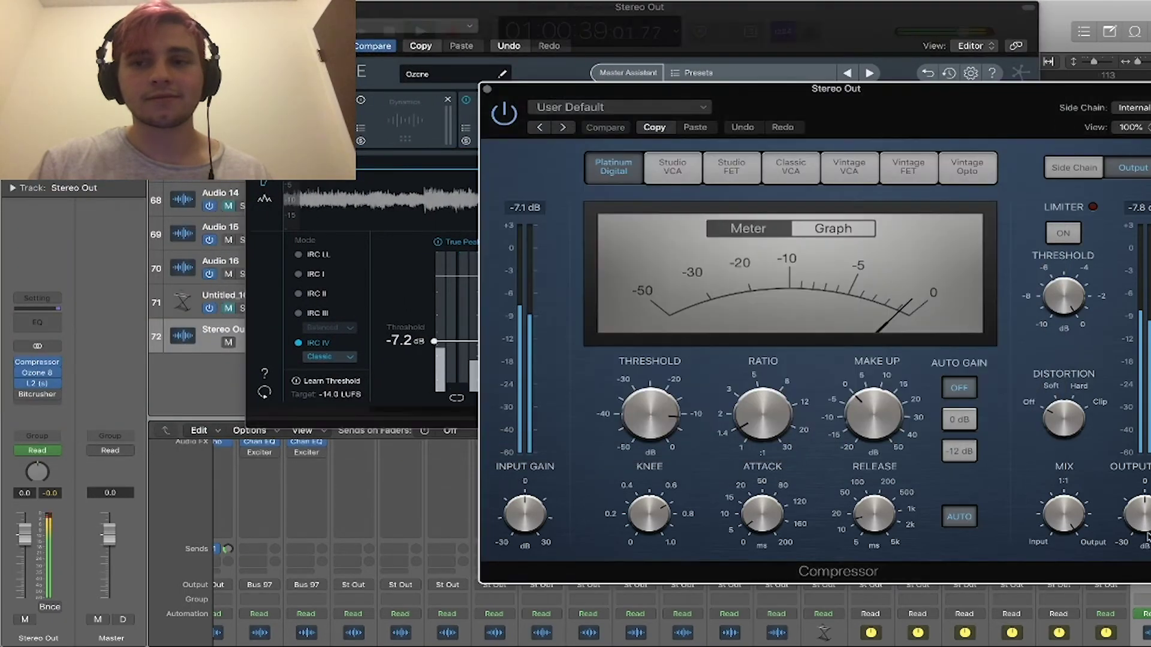
- Scale the Stereo Out Compressor window down to 71% and reposition it over the Ozone 8 window during playback
drag(1010, 120, 581, 94)
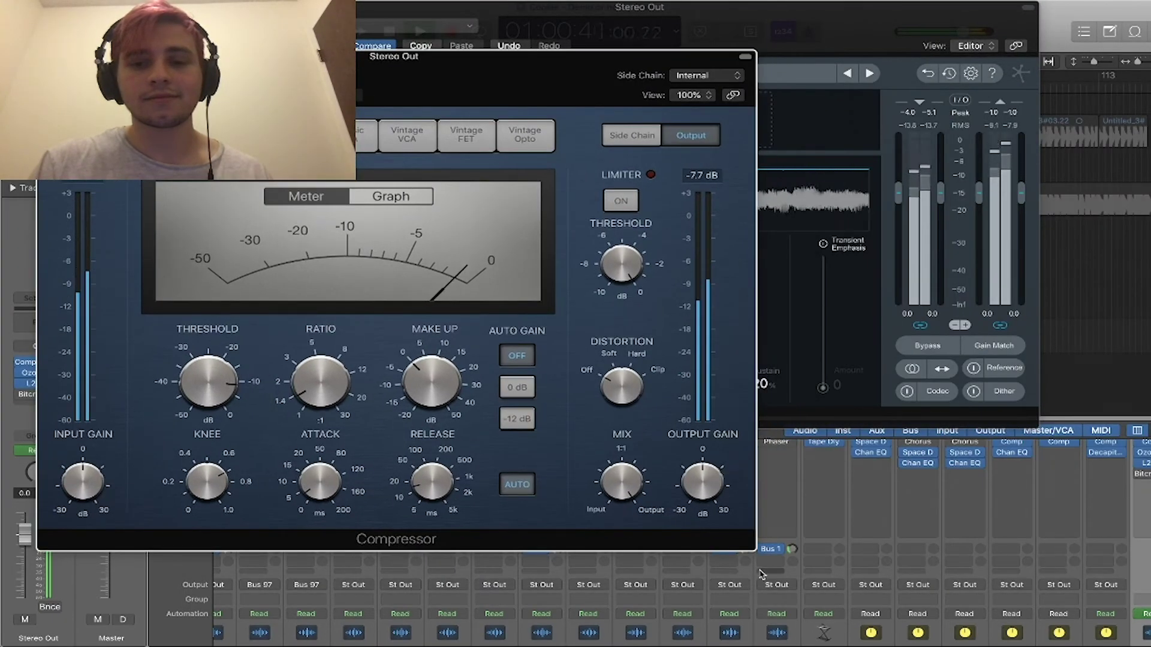
drag(752, 550, 544, 427)
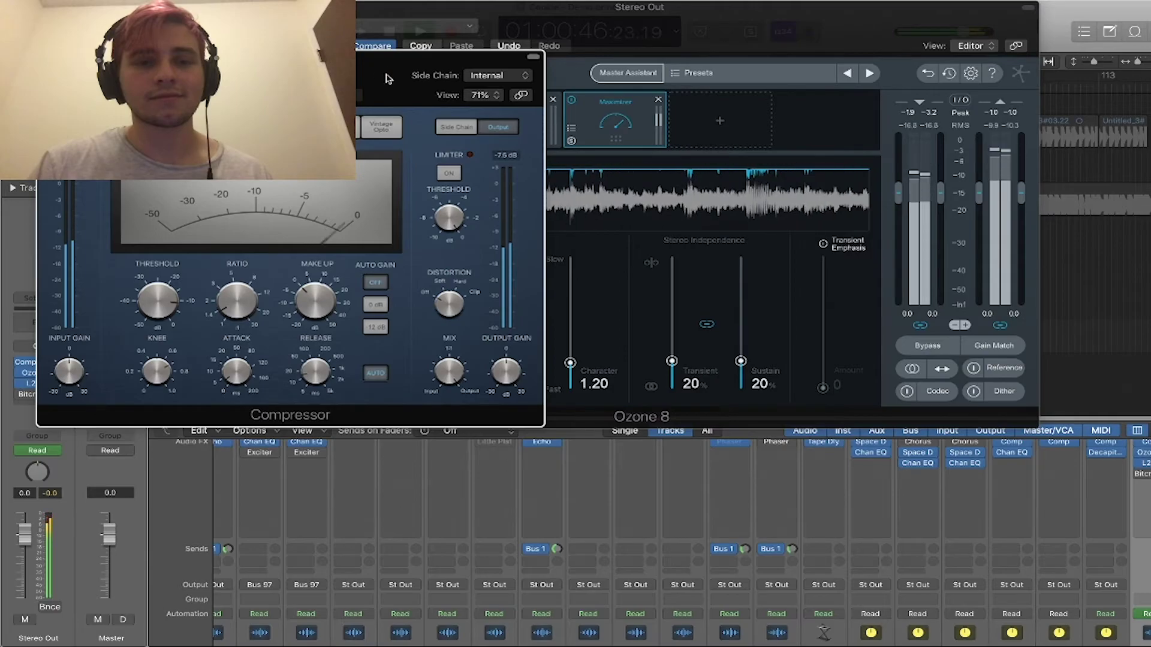
key(Return)
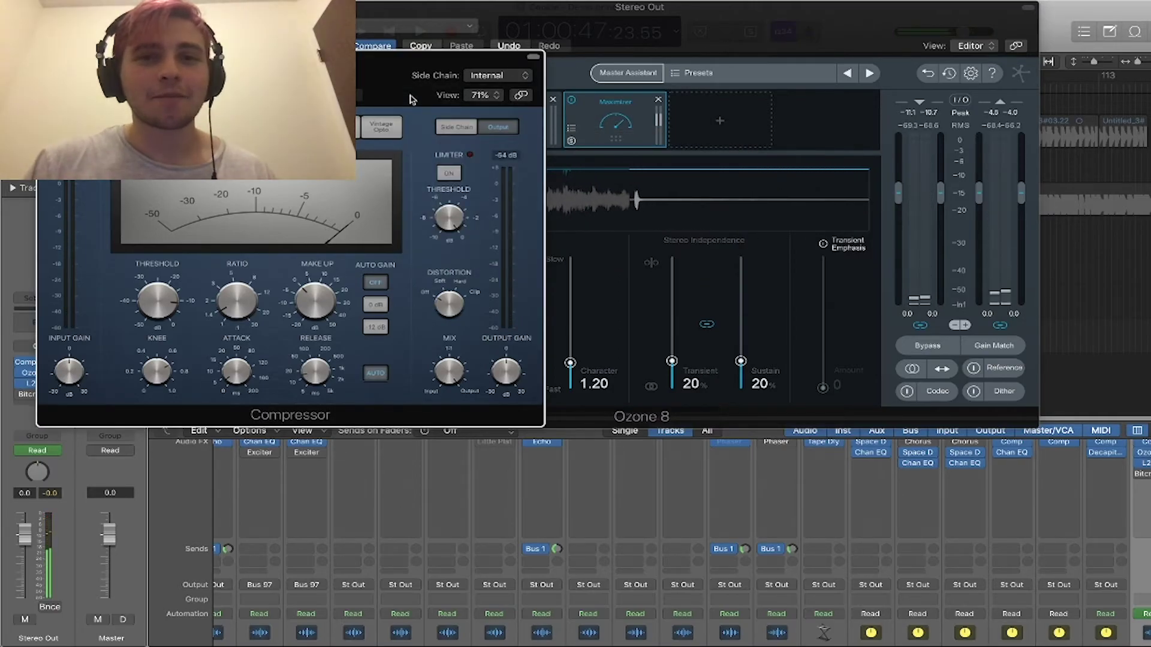
drag(418, 90, 641, 95)
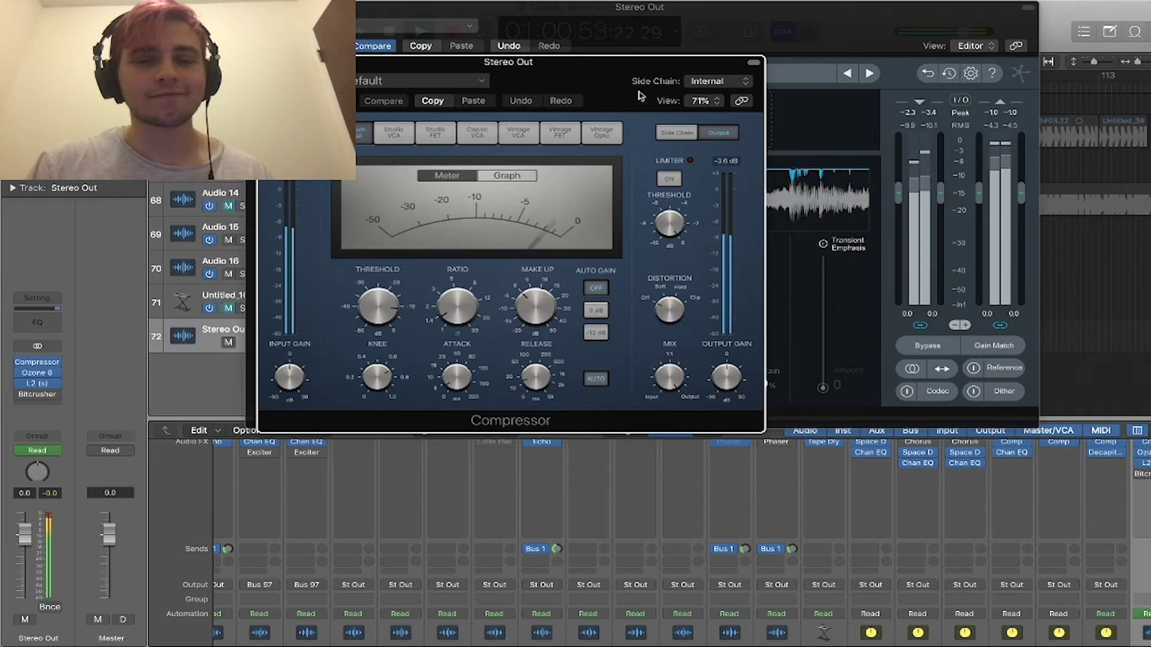
- Stop playback and close the Compressor and Ozone 8 windows to show the first tracks of the arrangement
key(space)
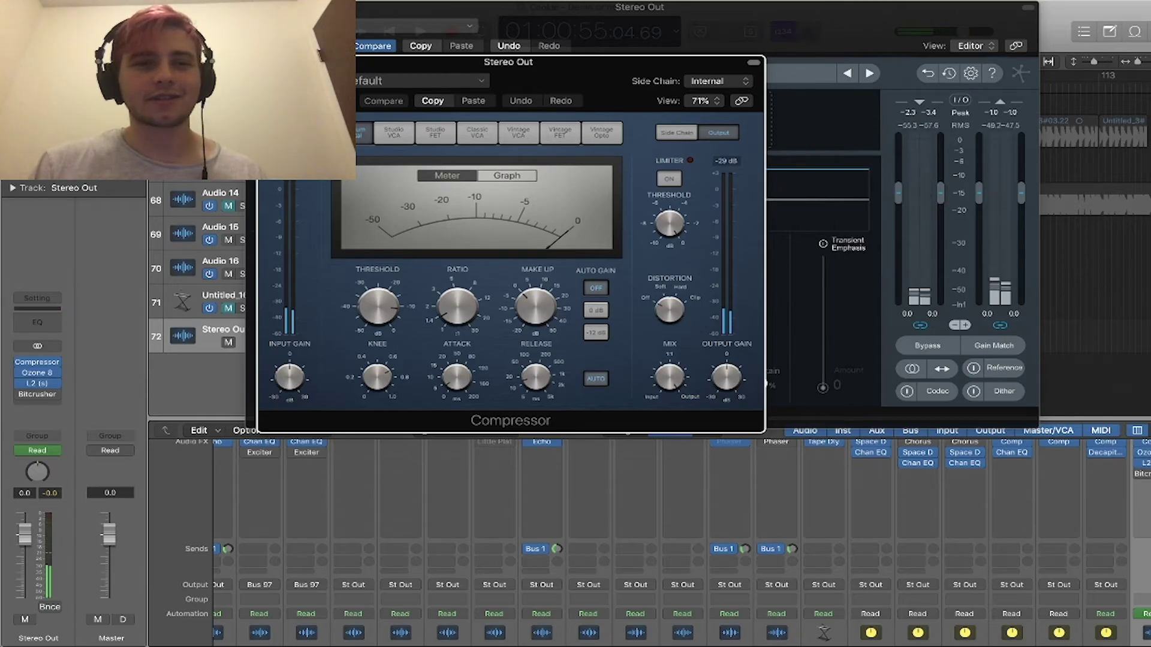
key(super+w)
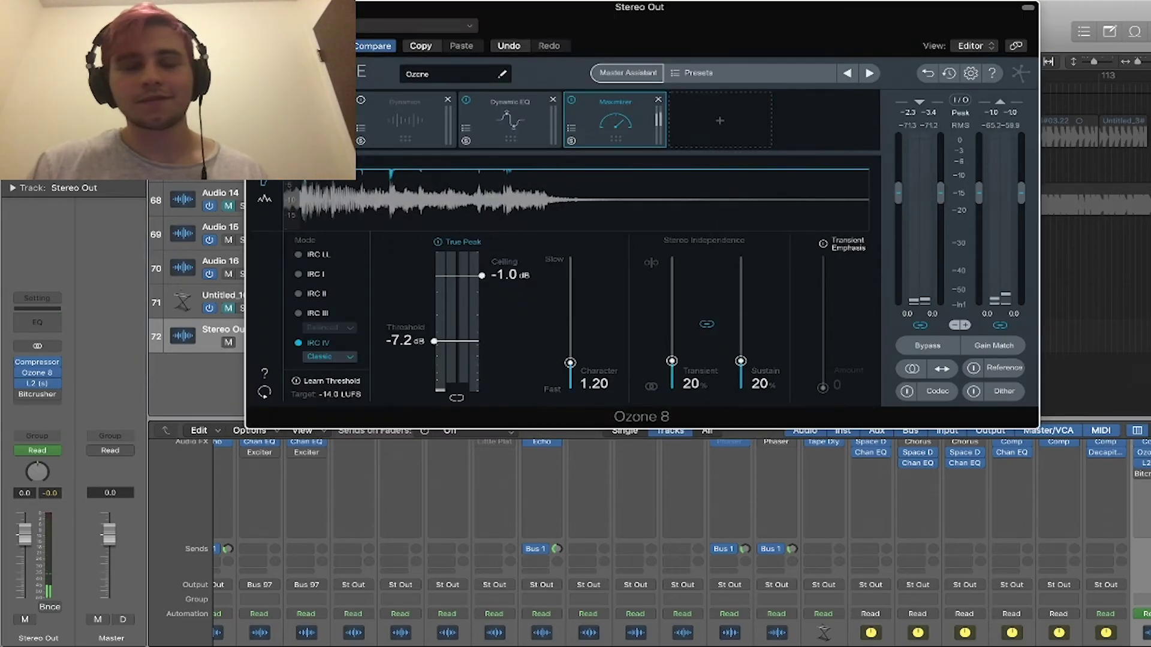
key(super+w)
click(377, 162)
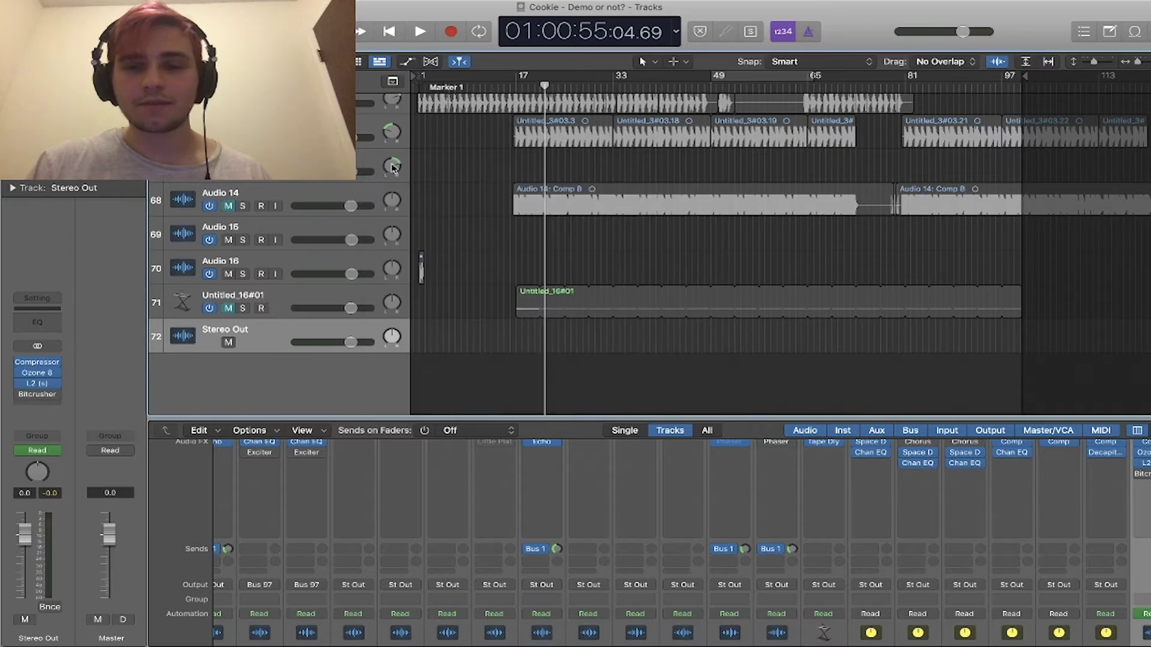
scroll(695, 167, up, 20)
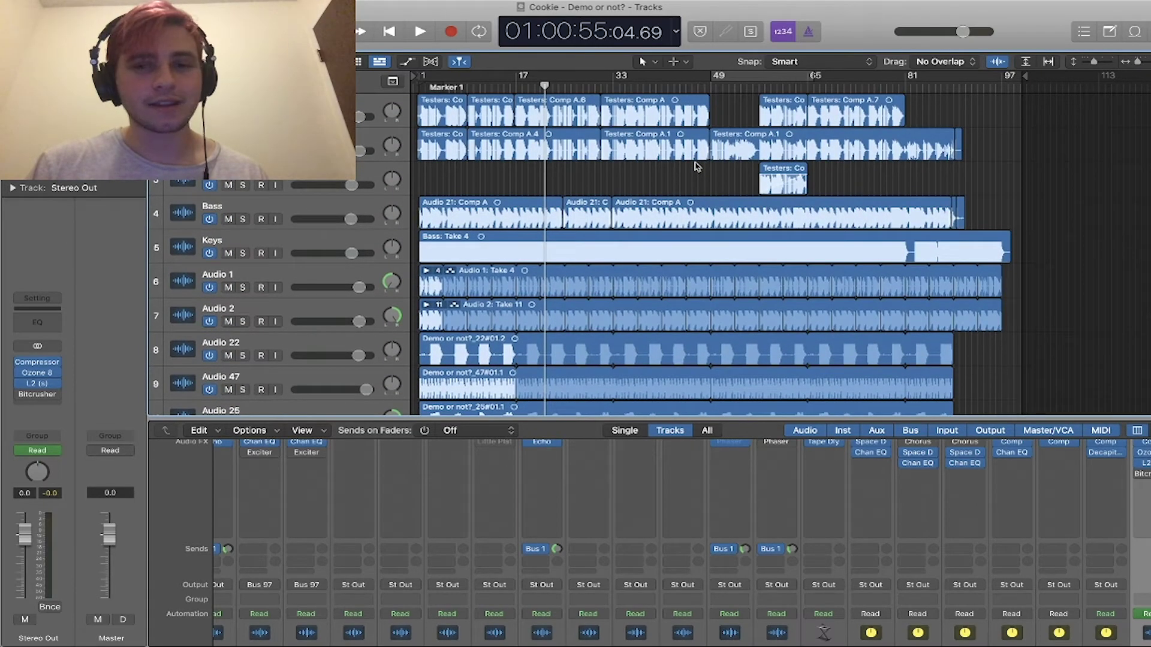
- Remove the Dynamics module from Ozone 8 on Stereo Out and review its Dynamic EQ and Maximizer modules
mouse_move(42, 376)
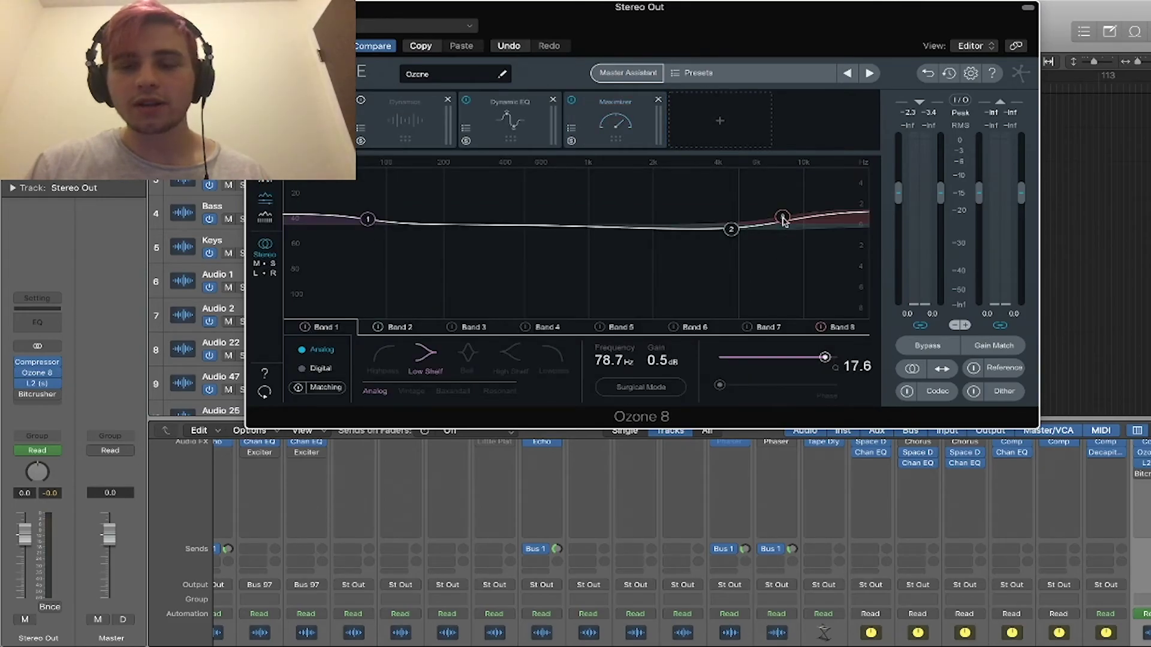
click(413, 124)
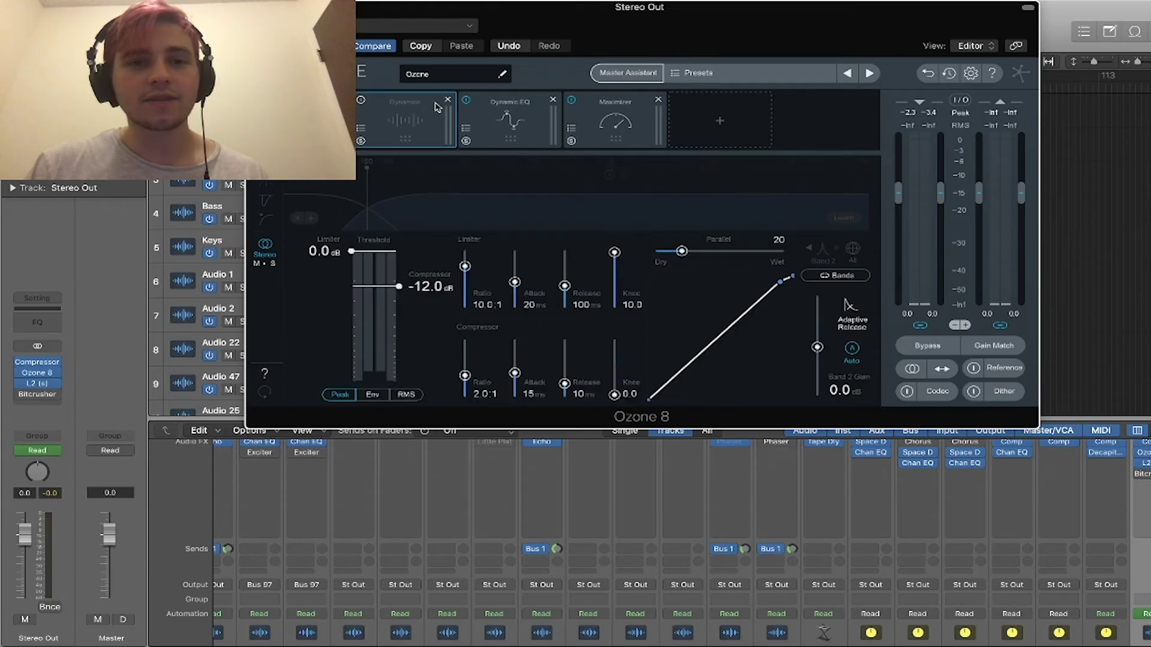
click(447, 101)
click(386, 123)
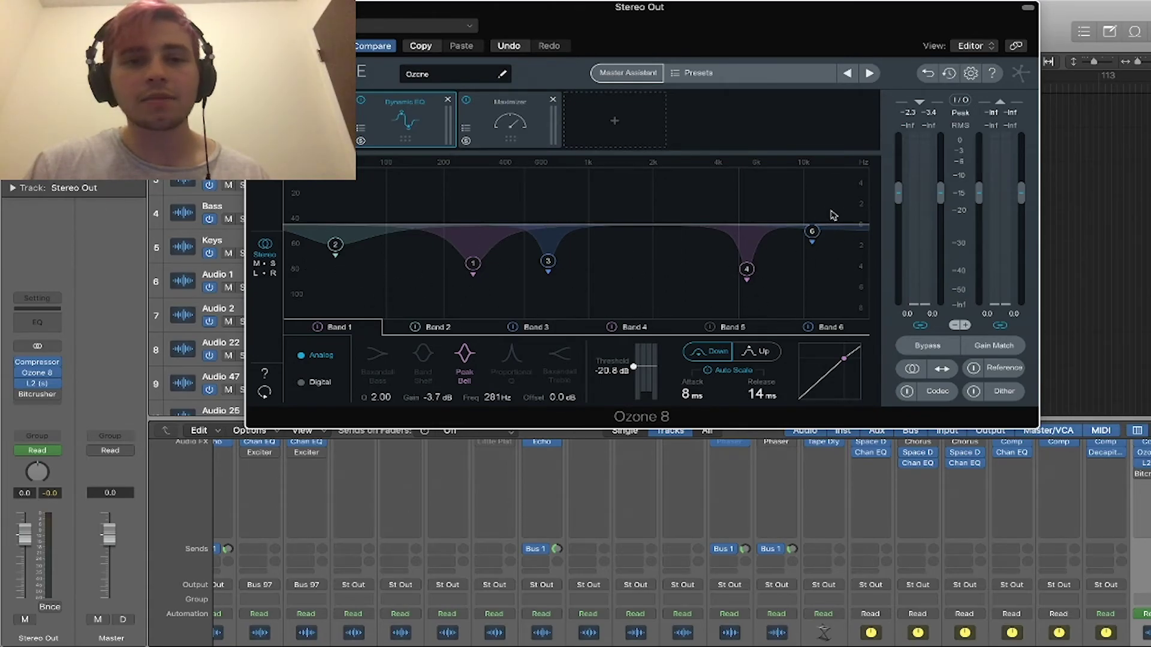
click(525, 125)
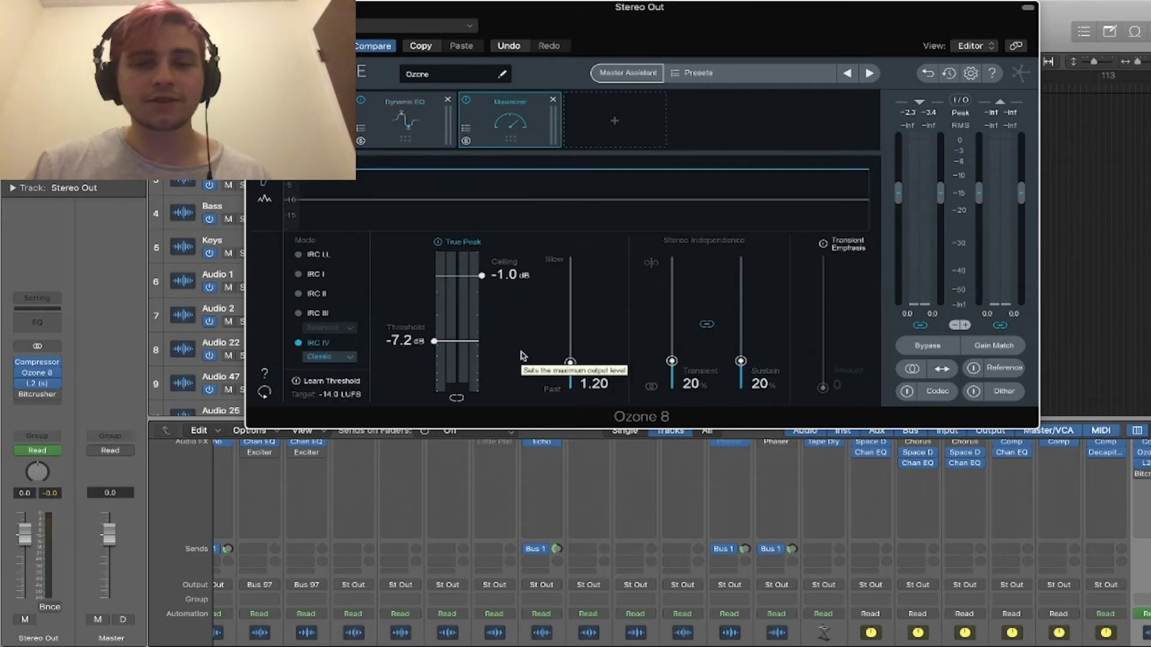
drag(358, 14, 358, 84)
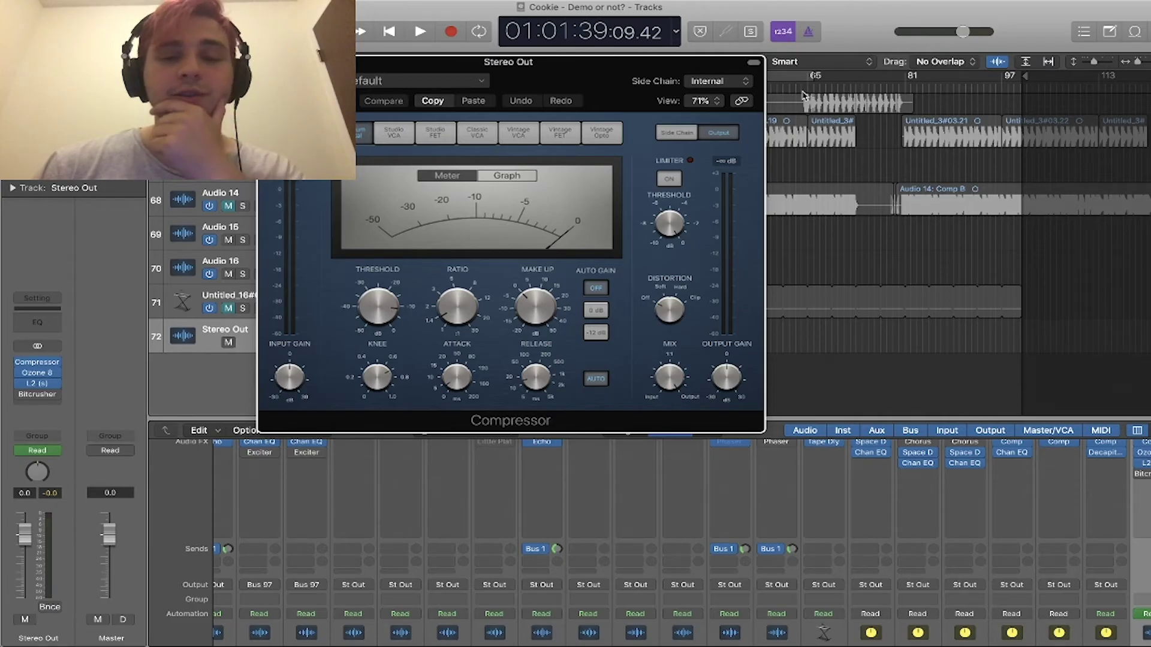
- Play the mix while bypassing and re-enabling the Stereo Out Compressor twice for comparison, and stop playback
key(space)
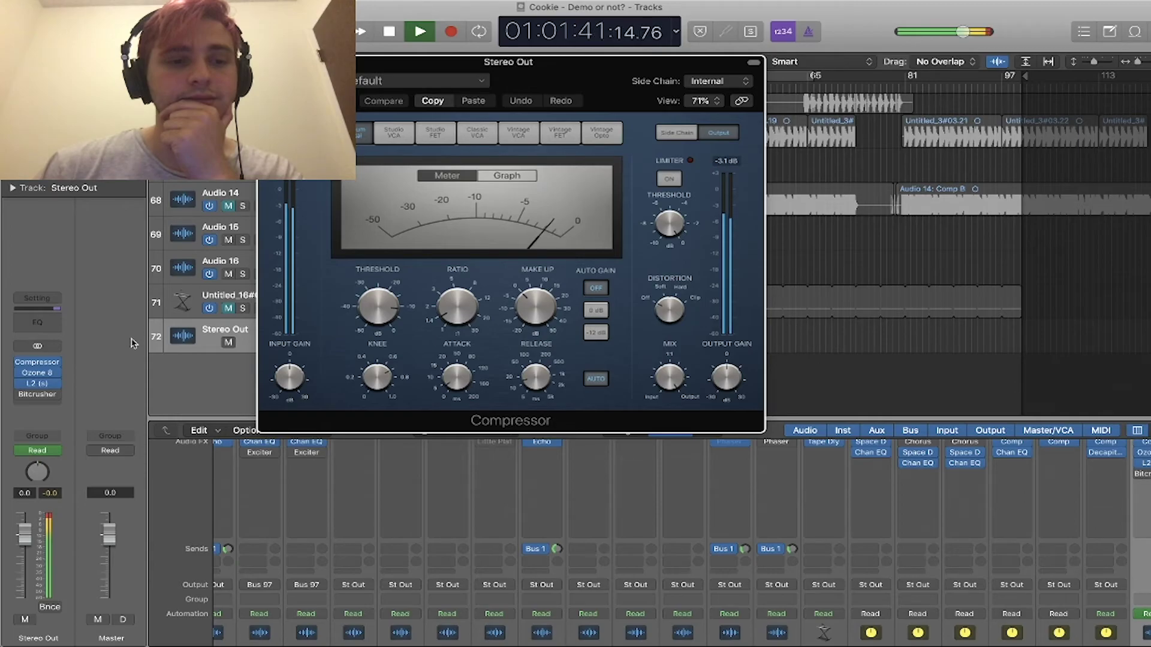
click(21, 364)
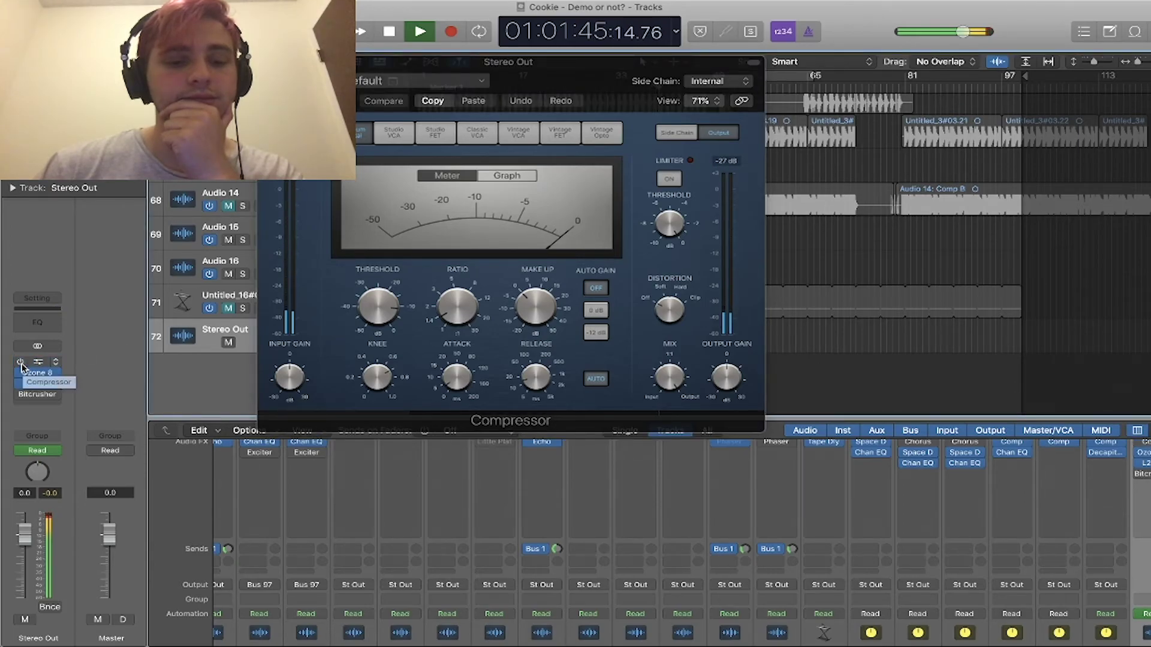
click(22, 366)
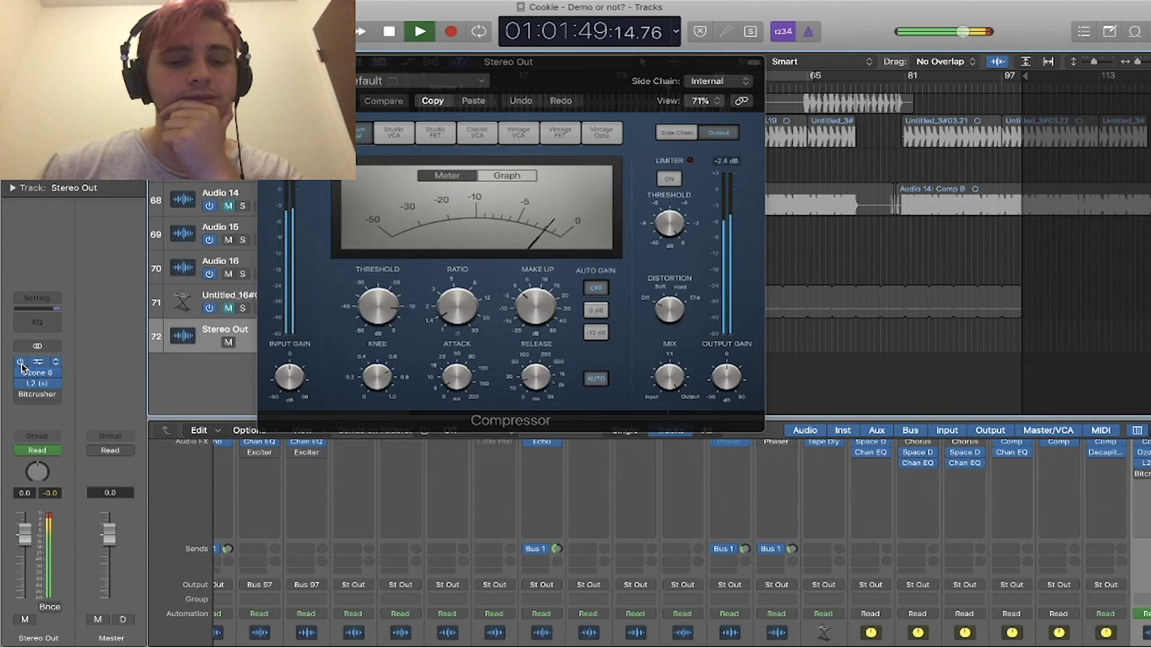
click(21, 362)
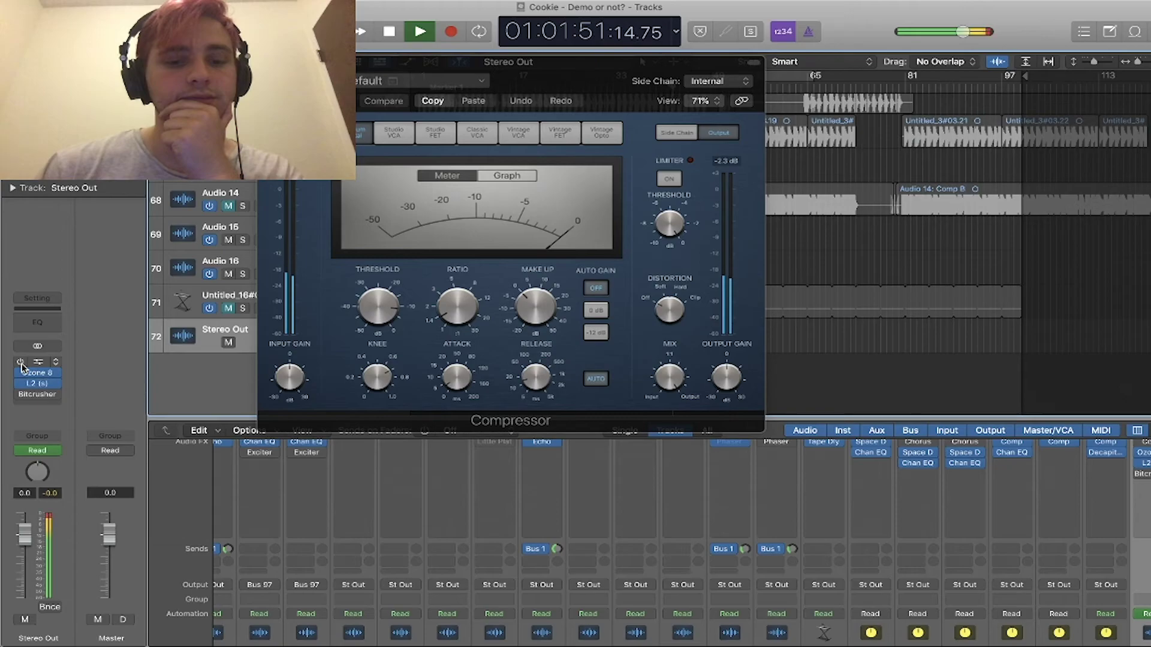
click(21, 363)
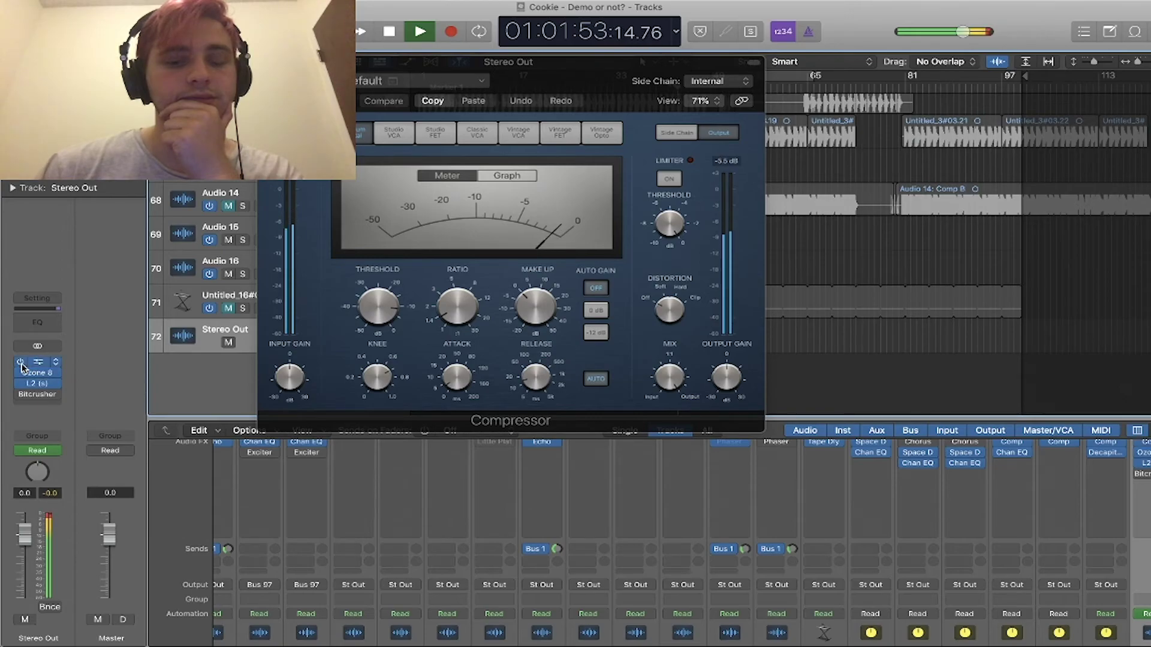
key(space)
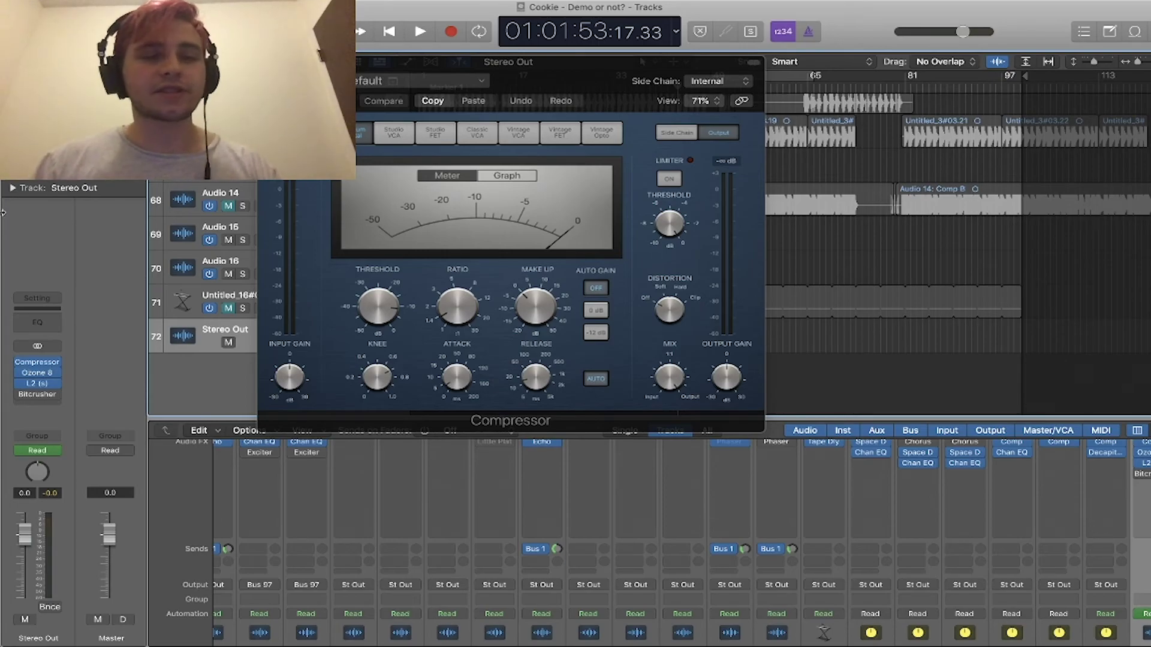
- Audition the mix further with the full Stereo Out chain on, stop playback, and hide the plug-in windows
key(space)
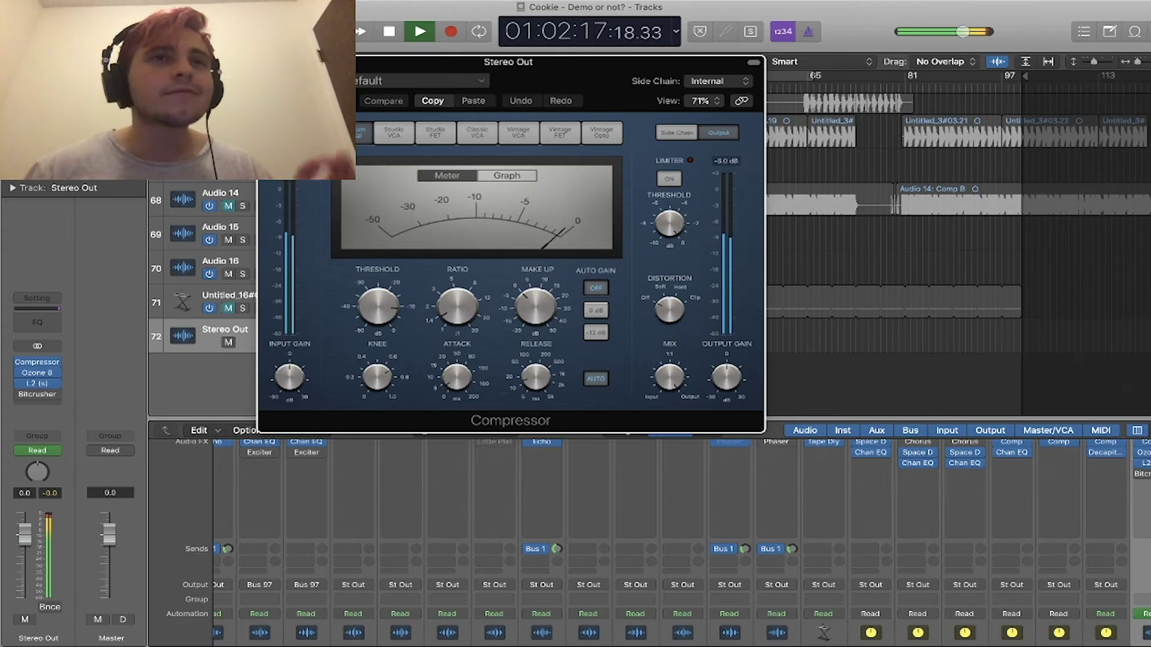
key(space)
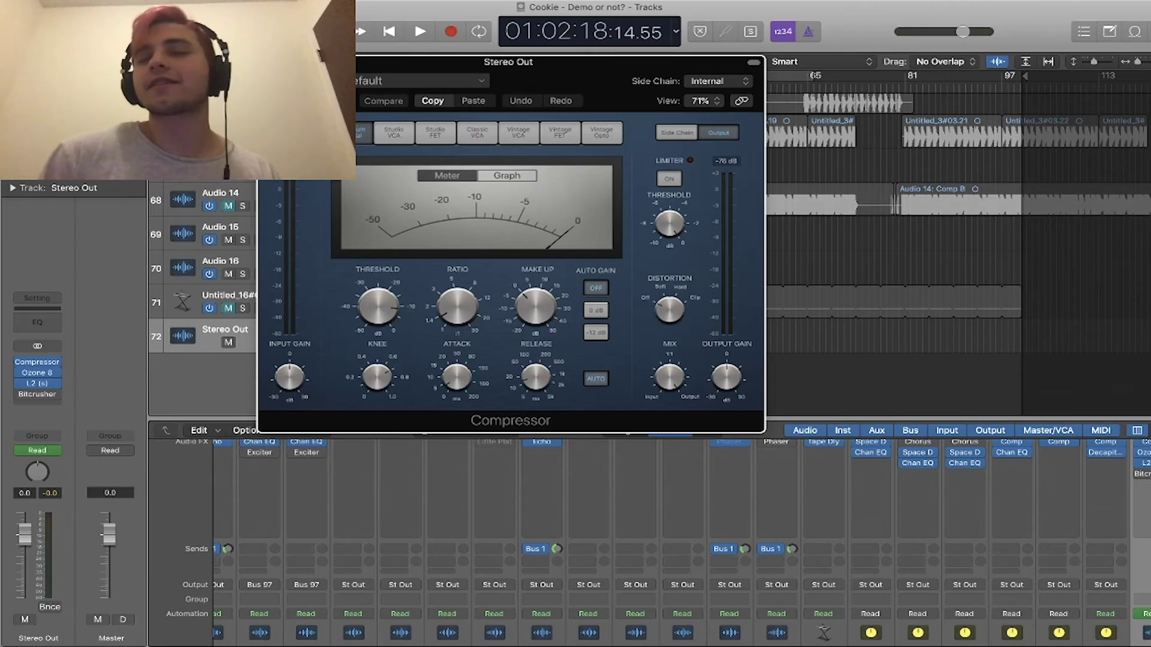
key(v)
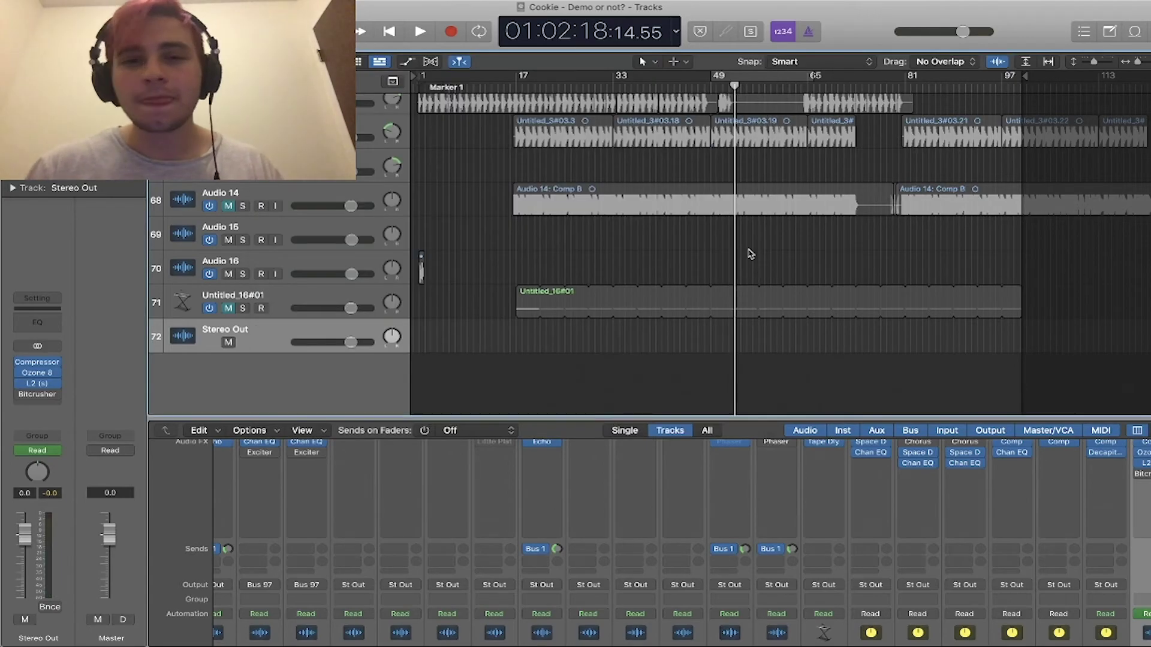
- Look through the arrangement's tracks from the lead Testers tracks to the drums and backing vocals, and return the playhead to the start
scroll(750, 252, up, 20)
scroll(750, 253, down, 1)
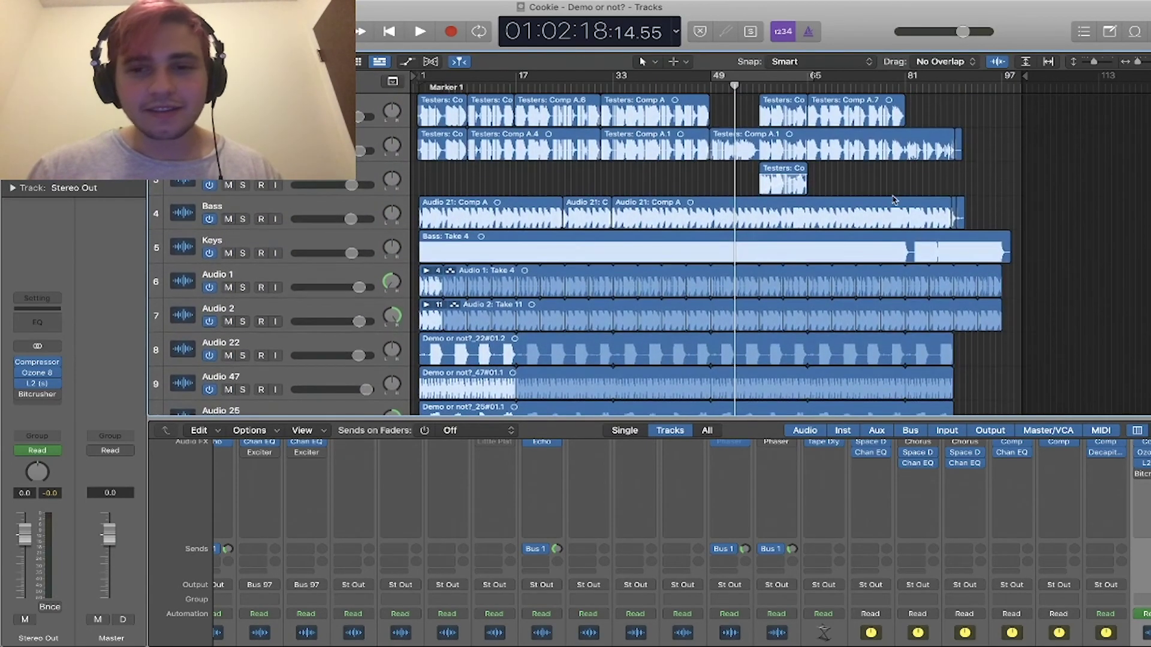
scroll(907, 184, down, 5)
scroll(908, 185, down, 15)
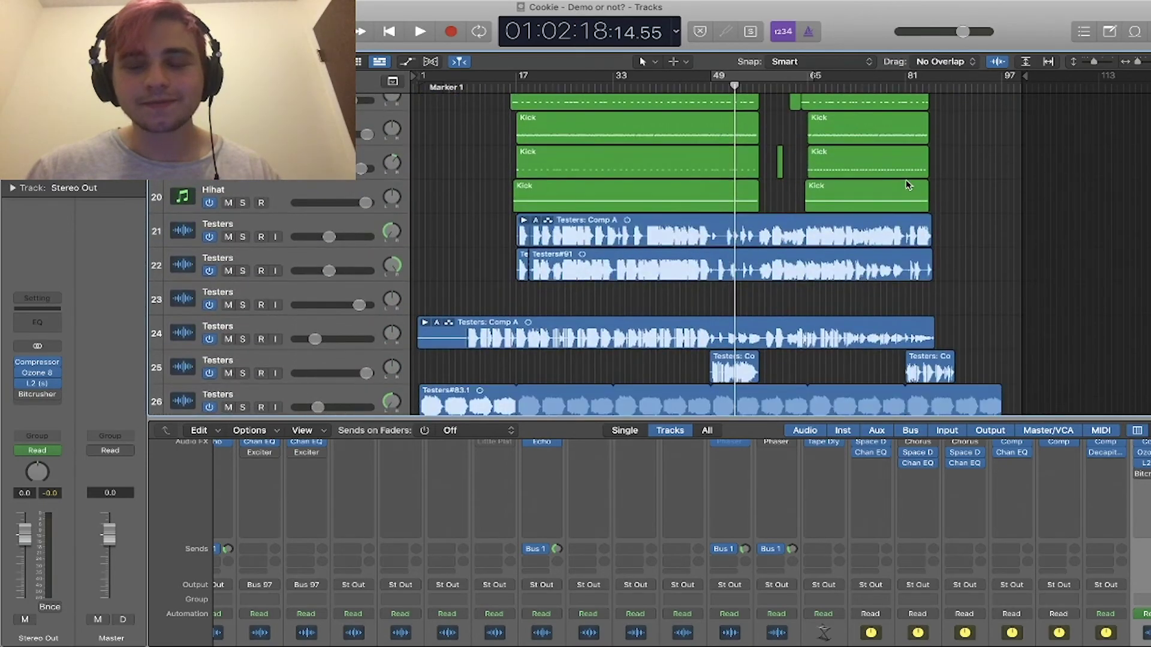
scroll(907, 185, up, 20)
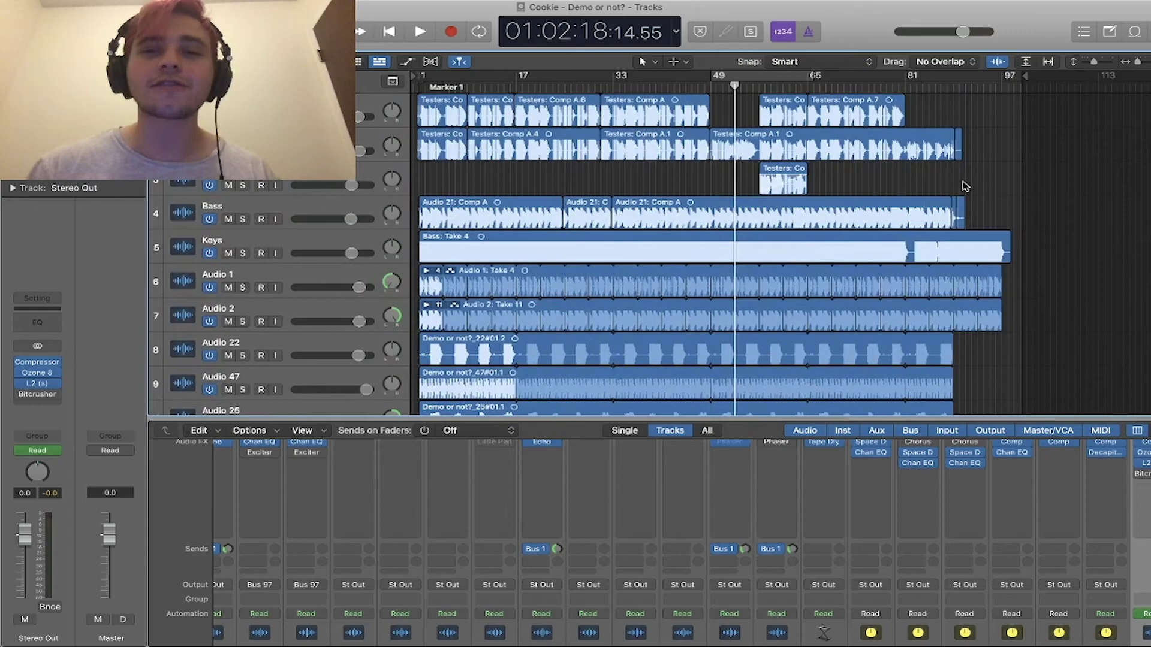
key(Return)
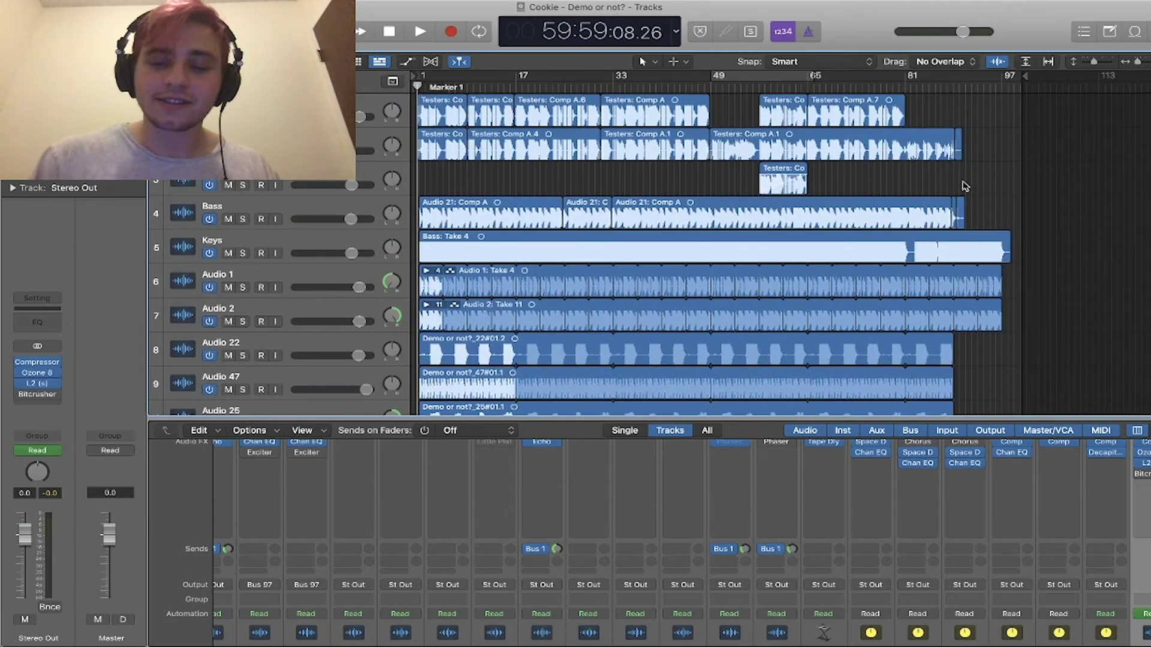